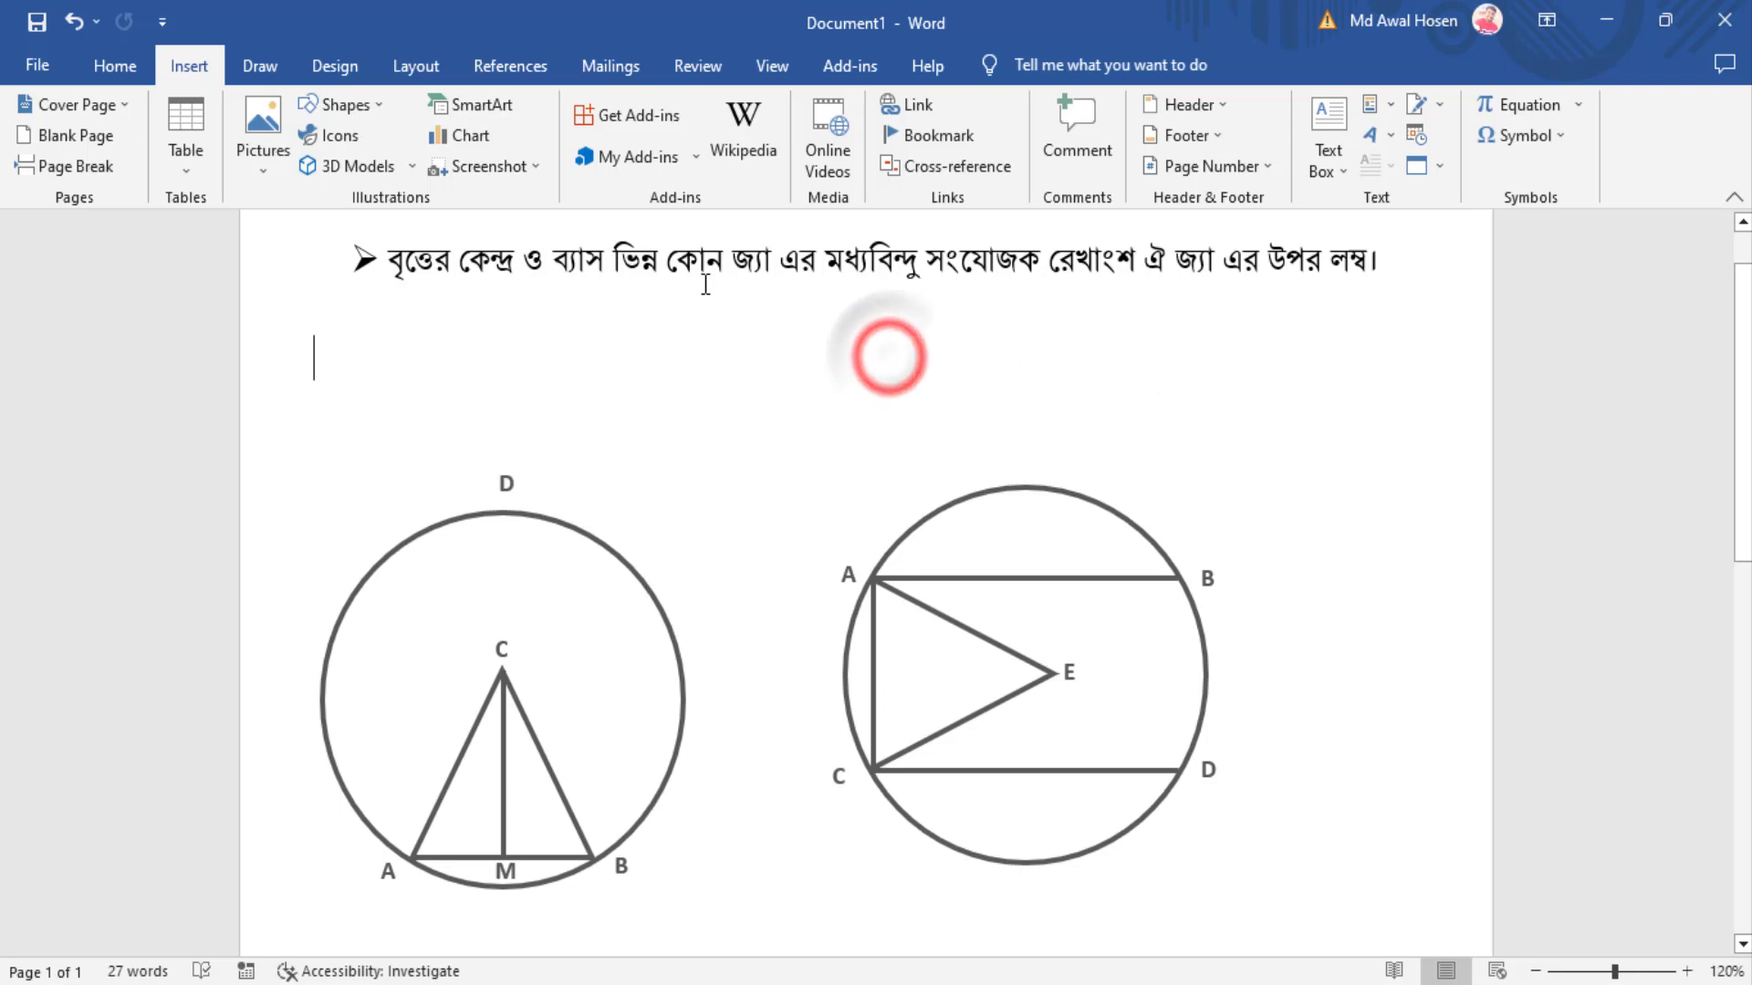
# Step: Select the full Bengali heading line at the top of the page
pyautogui.moveTo(394, 262); pyautogui.dragTo(1386, 260)
pyautogui.click(962, 379)
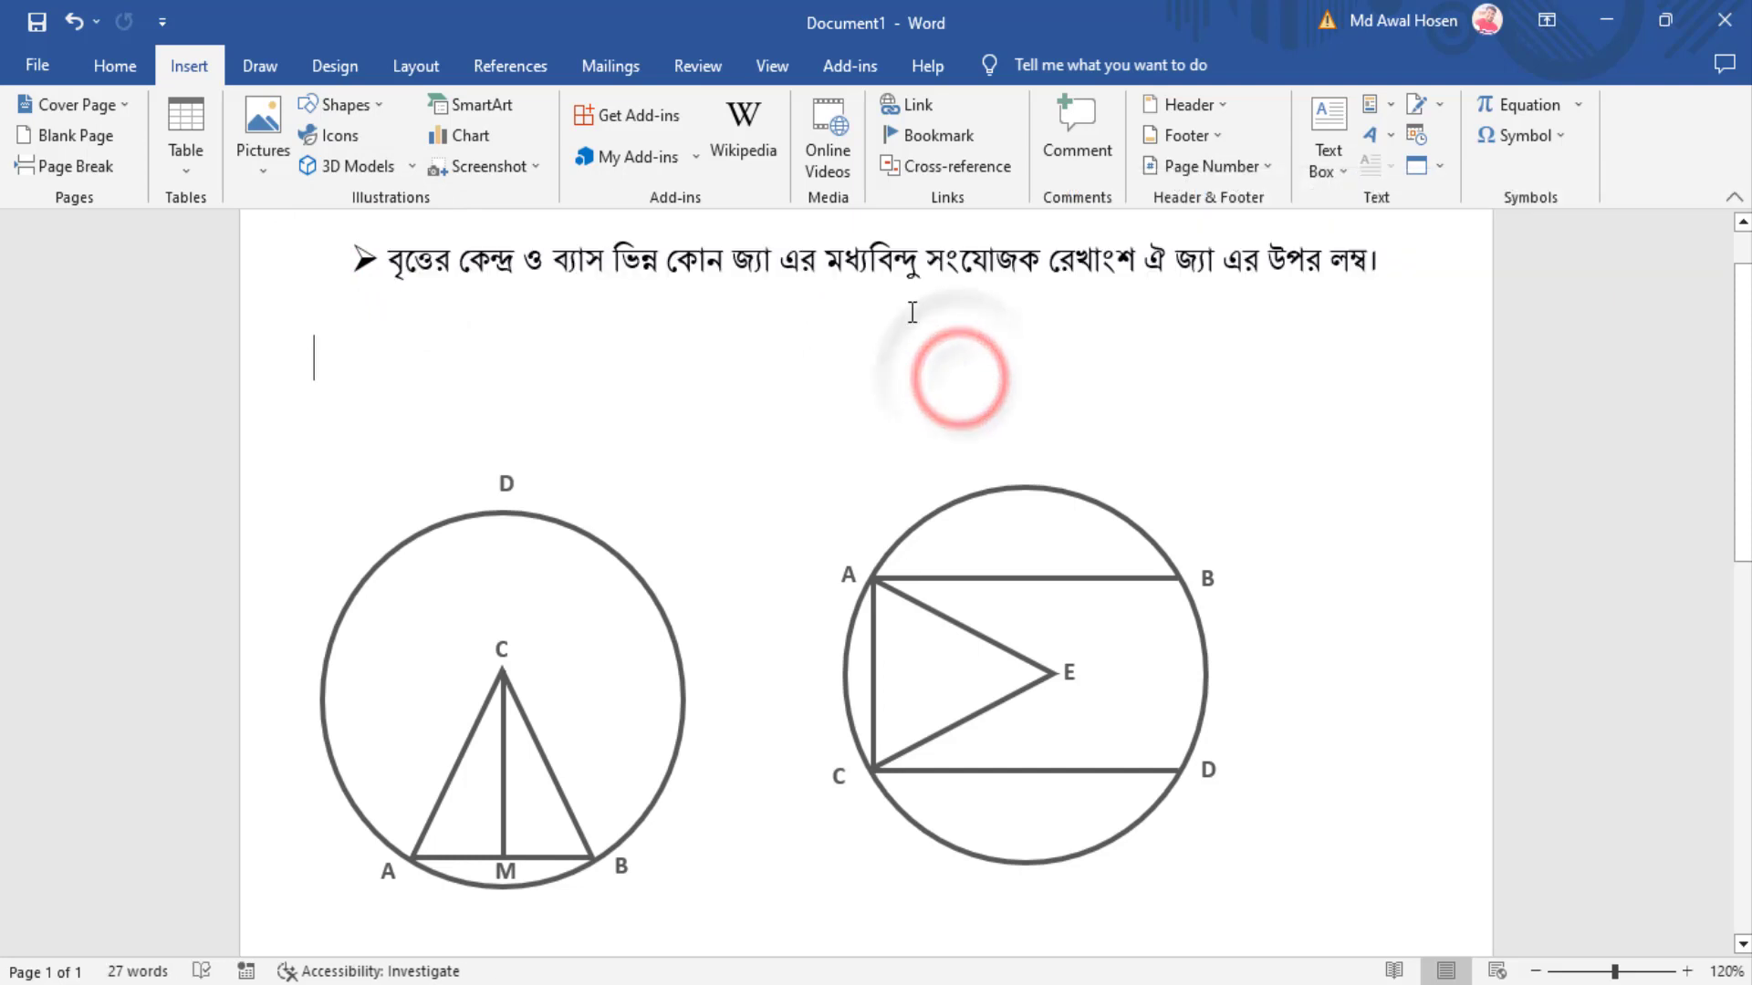
pyautogui.scroll(2, 906, 313)
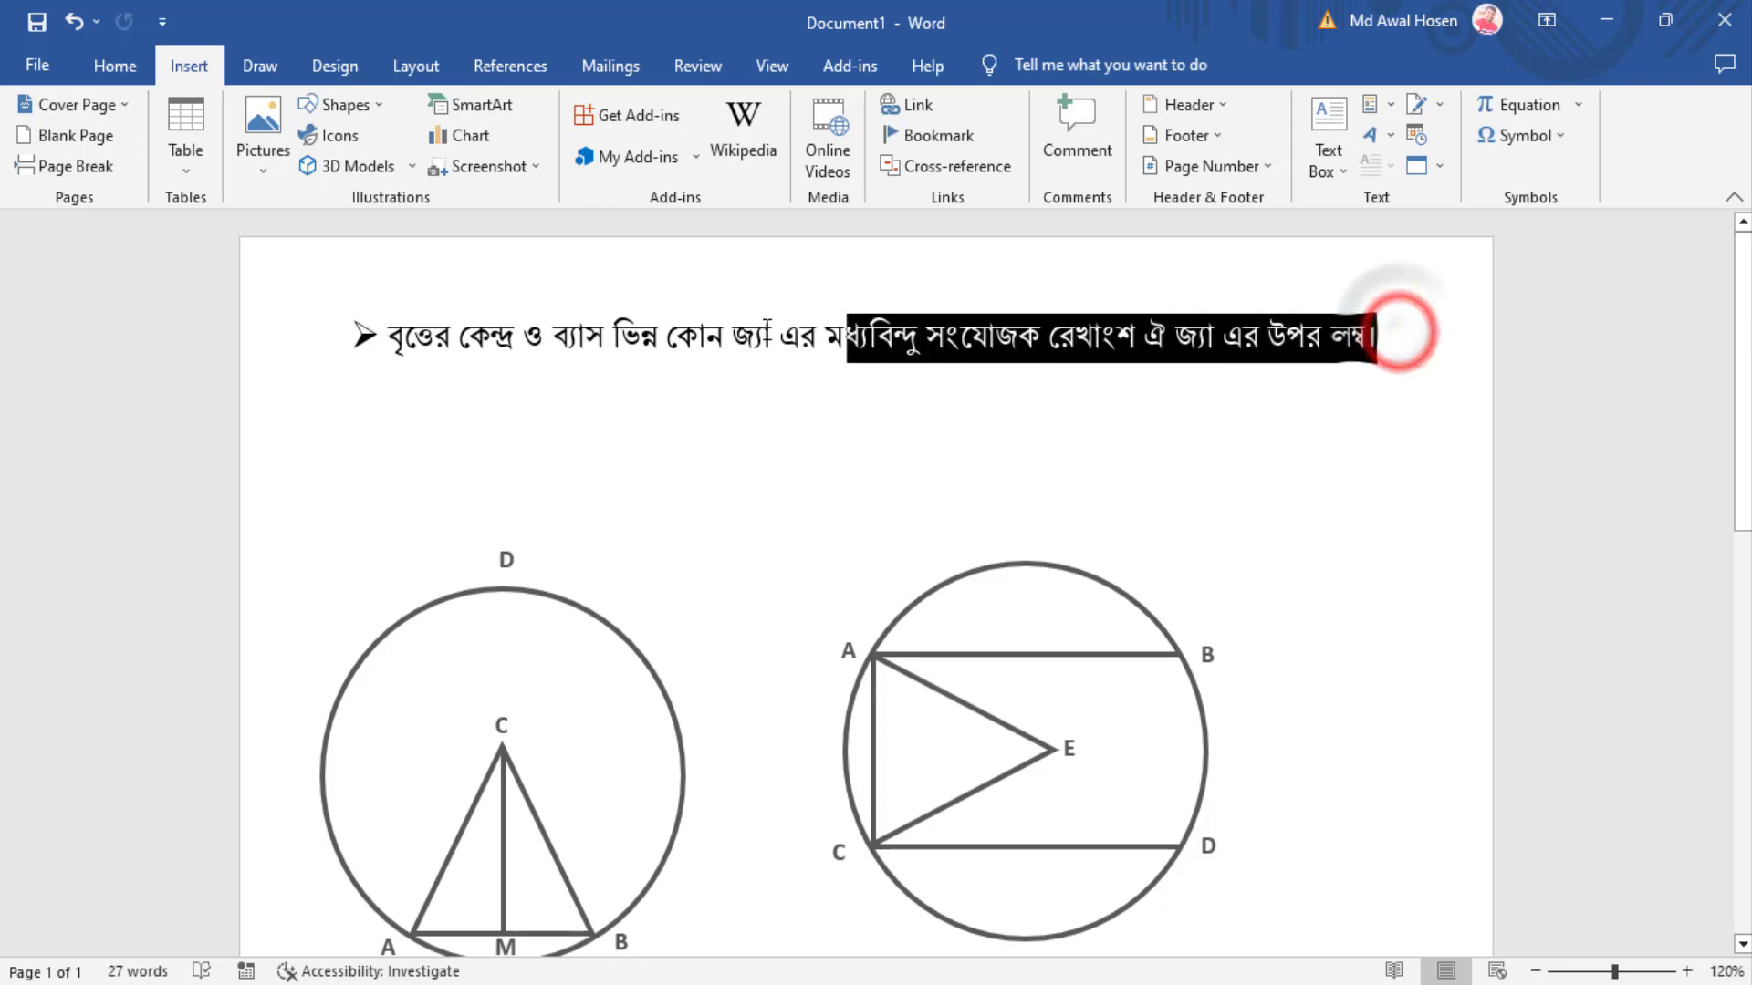
pyautogui.moveTo(1401, 333); pyautogui.dragTo(334, 331)
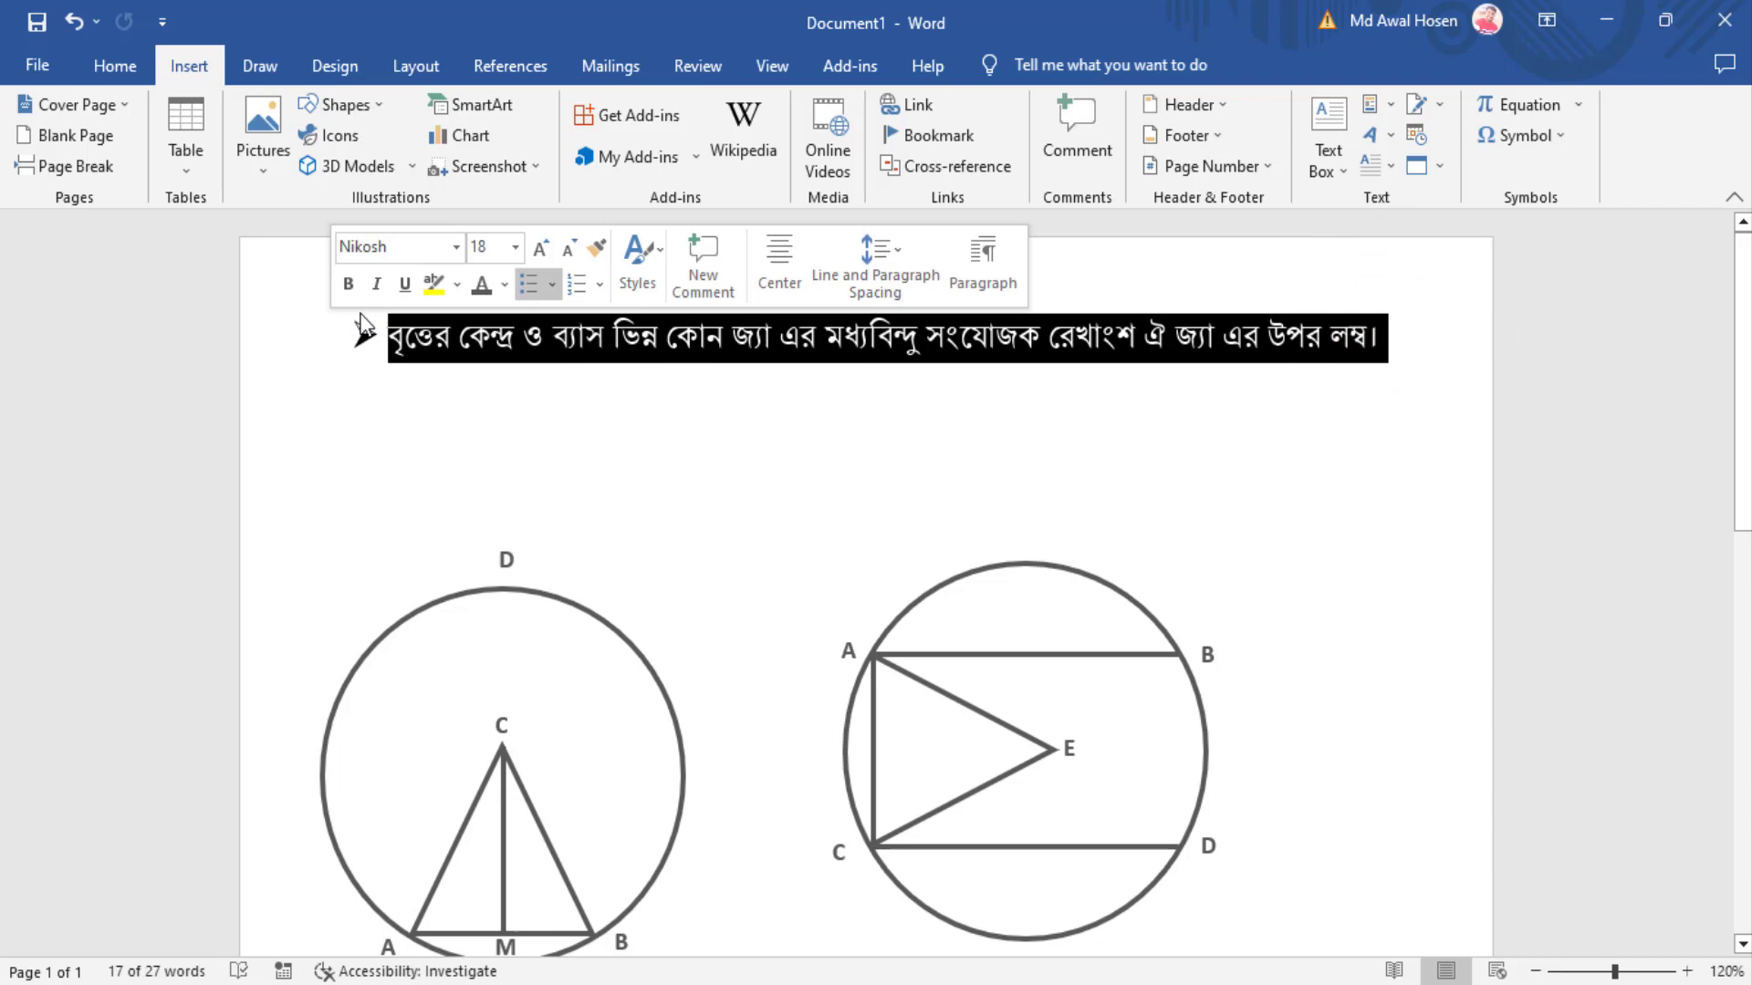
pyautogui.scroll(-5, 923, 622)
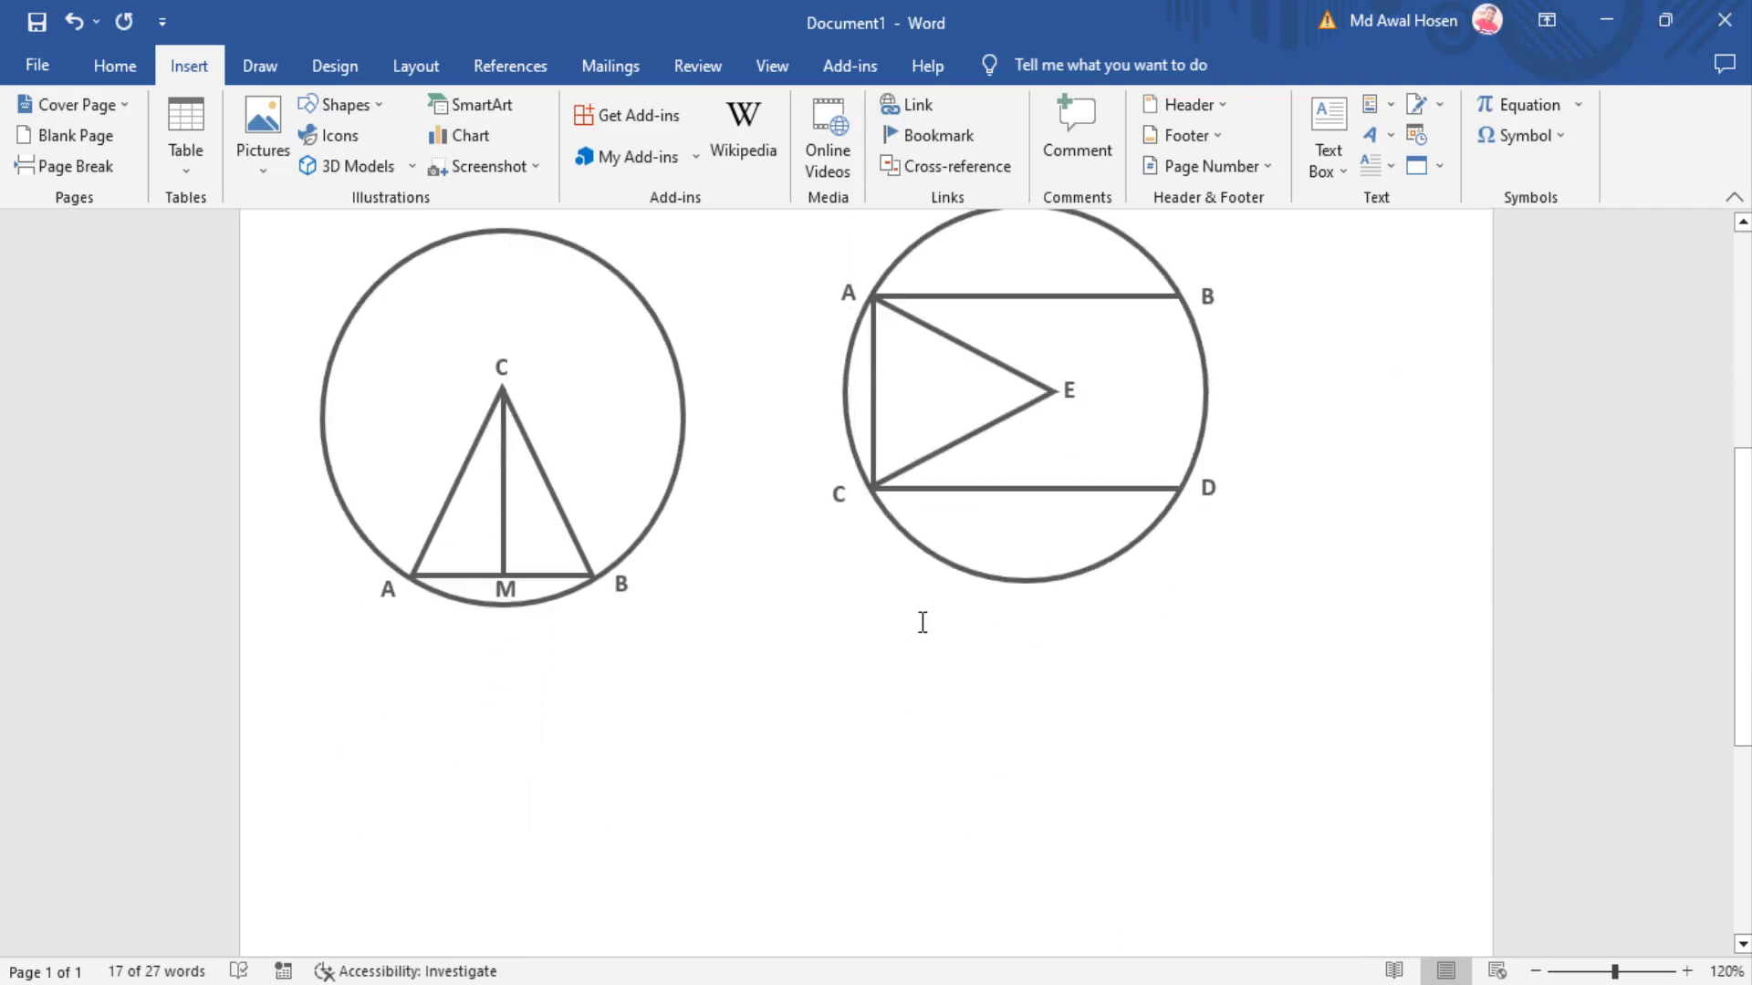
pyautogui.scroll(-5, 759, 665)
# Step: Set the document zoom to 100% and scroll down toward the empty lower page
pyautogui.click(847, 689)
pyautogui.scroll(5, 1049, 730)
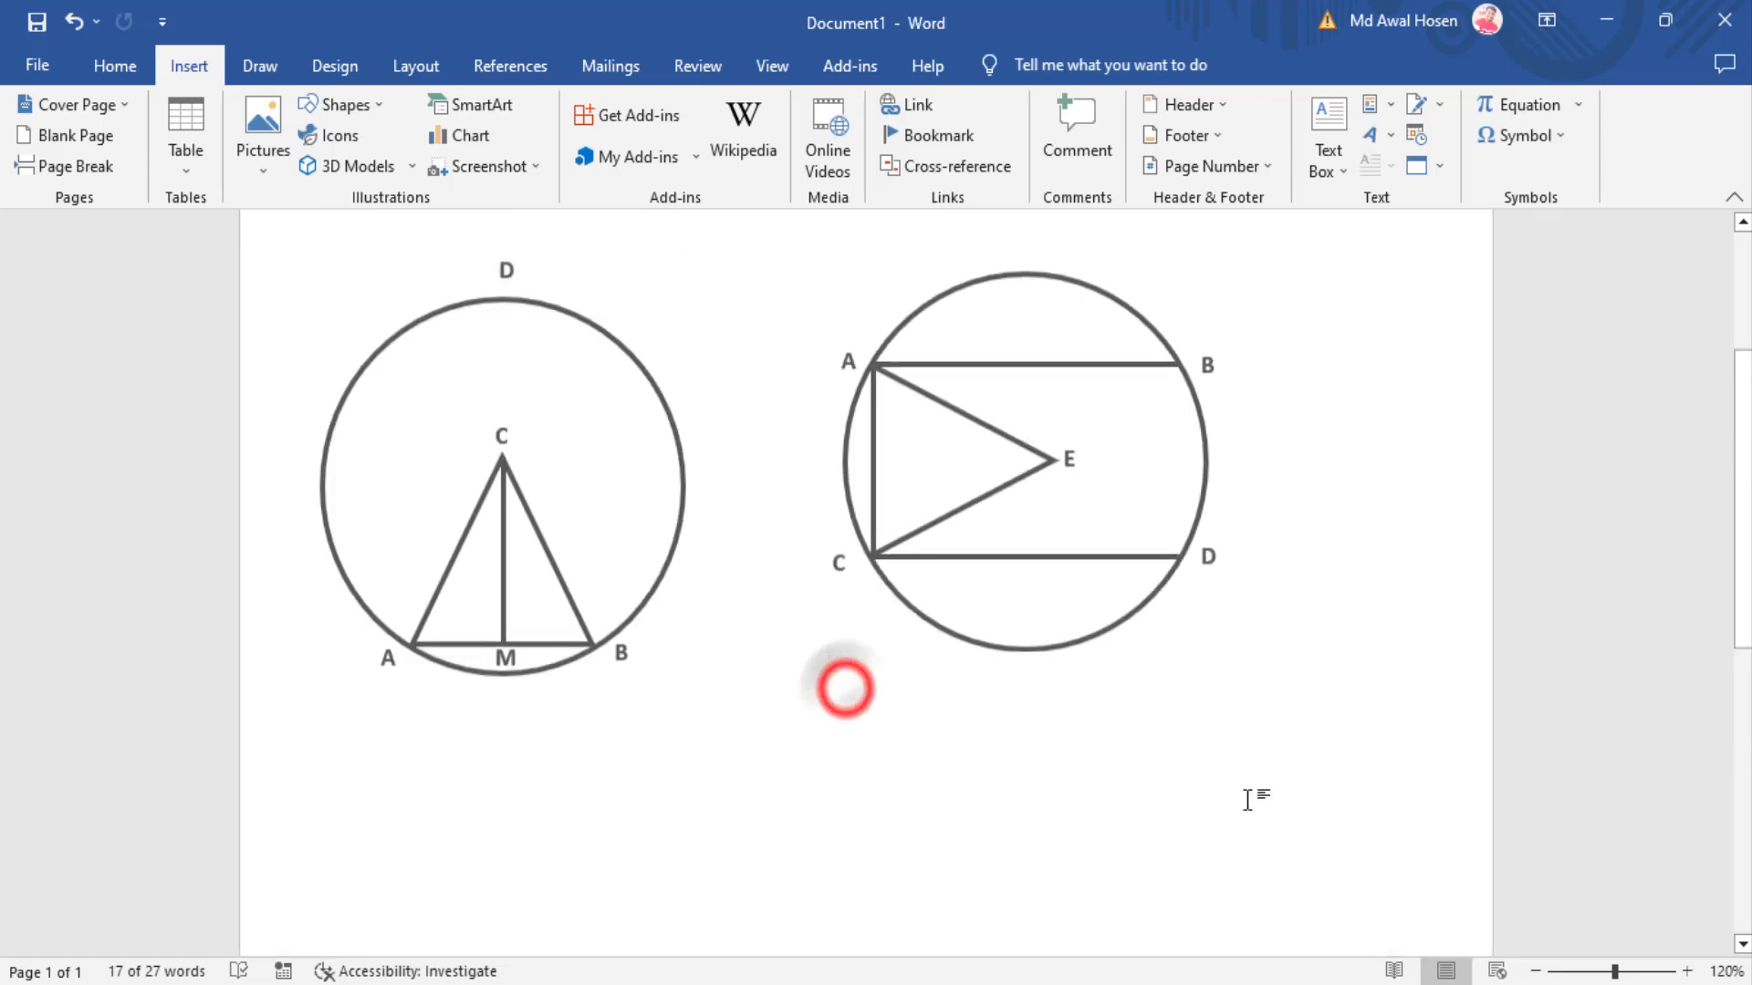
pyautogui.click(1724, 971)
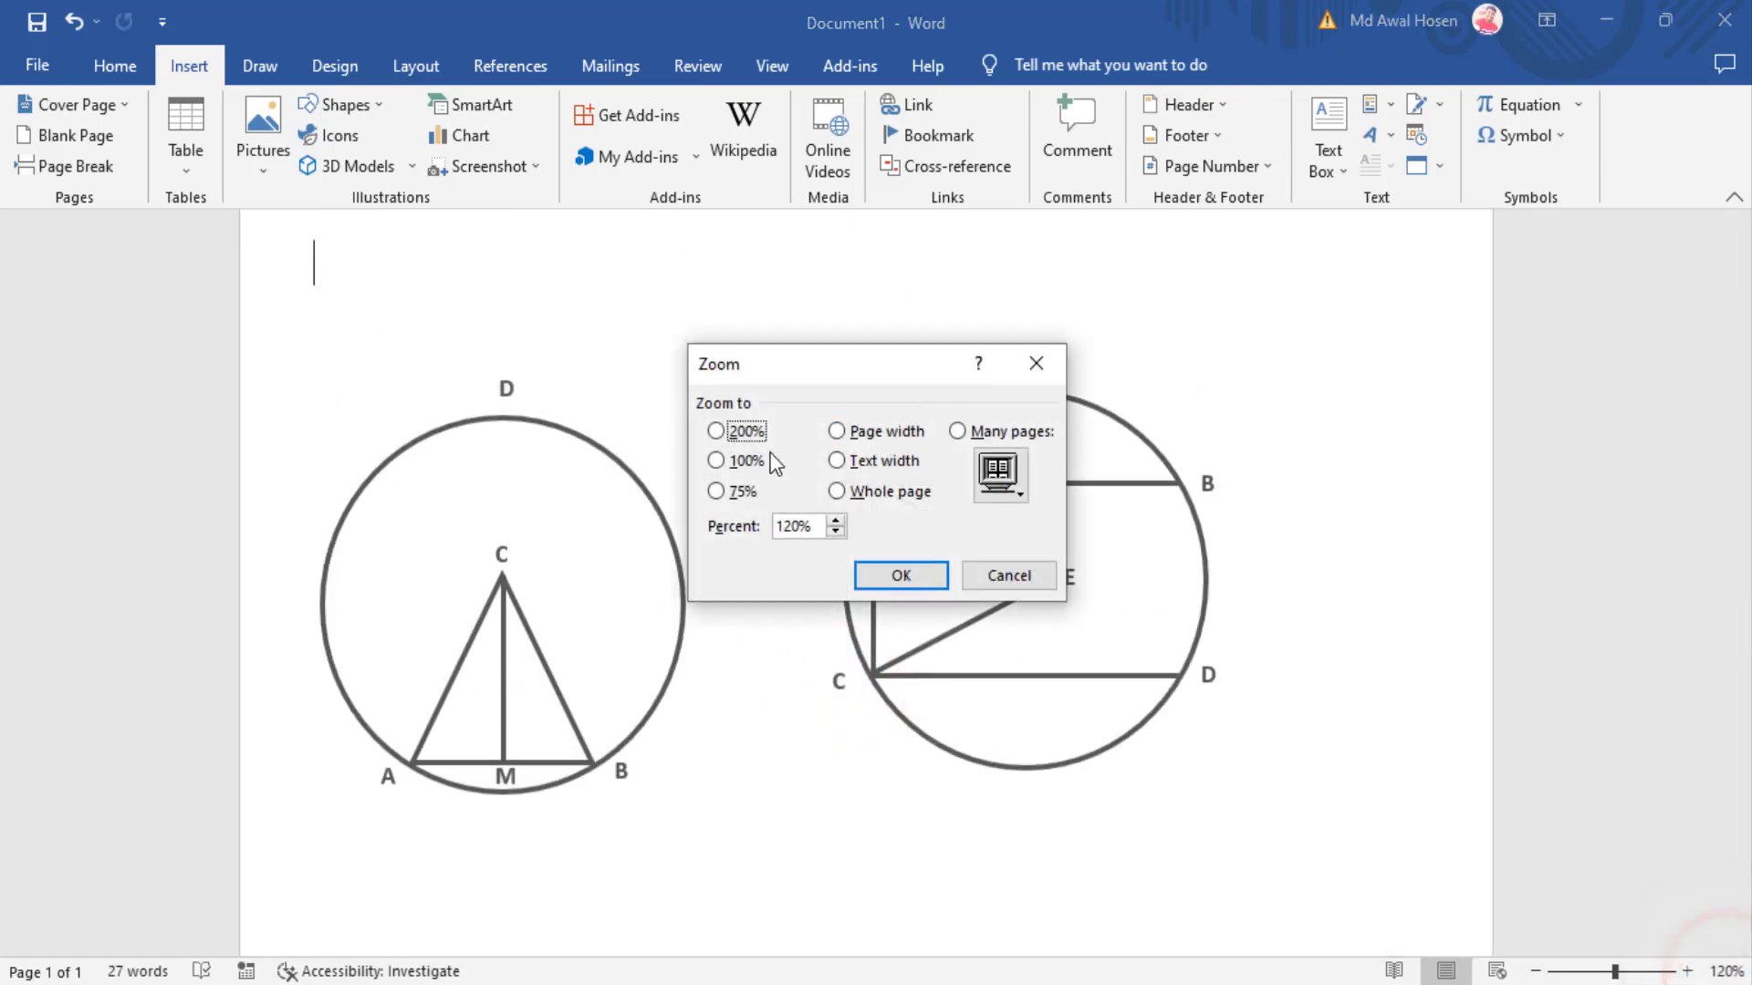
pyautogui.click(881, 573)
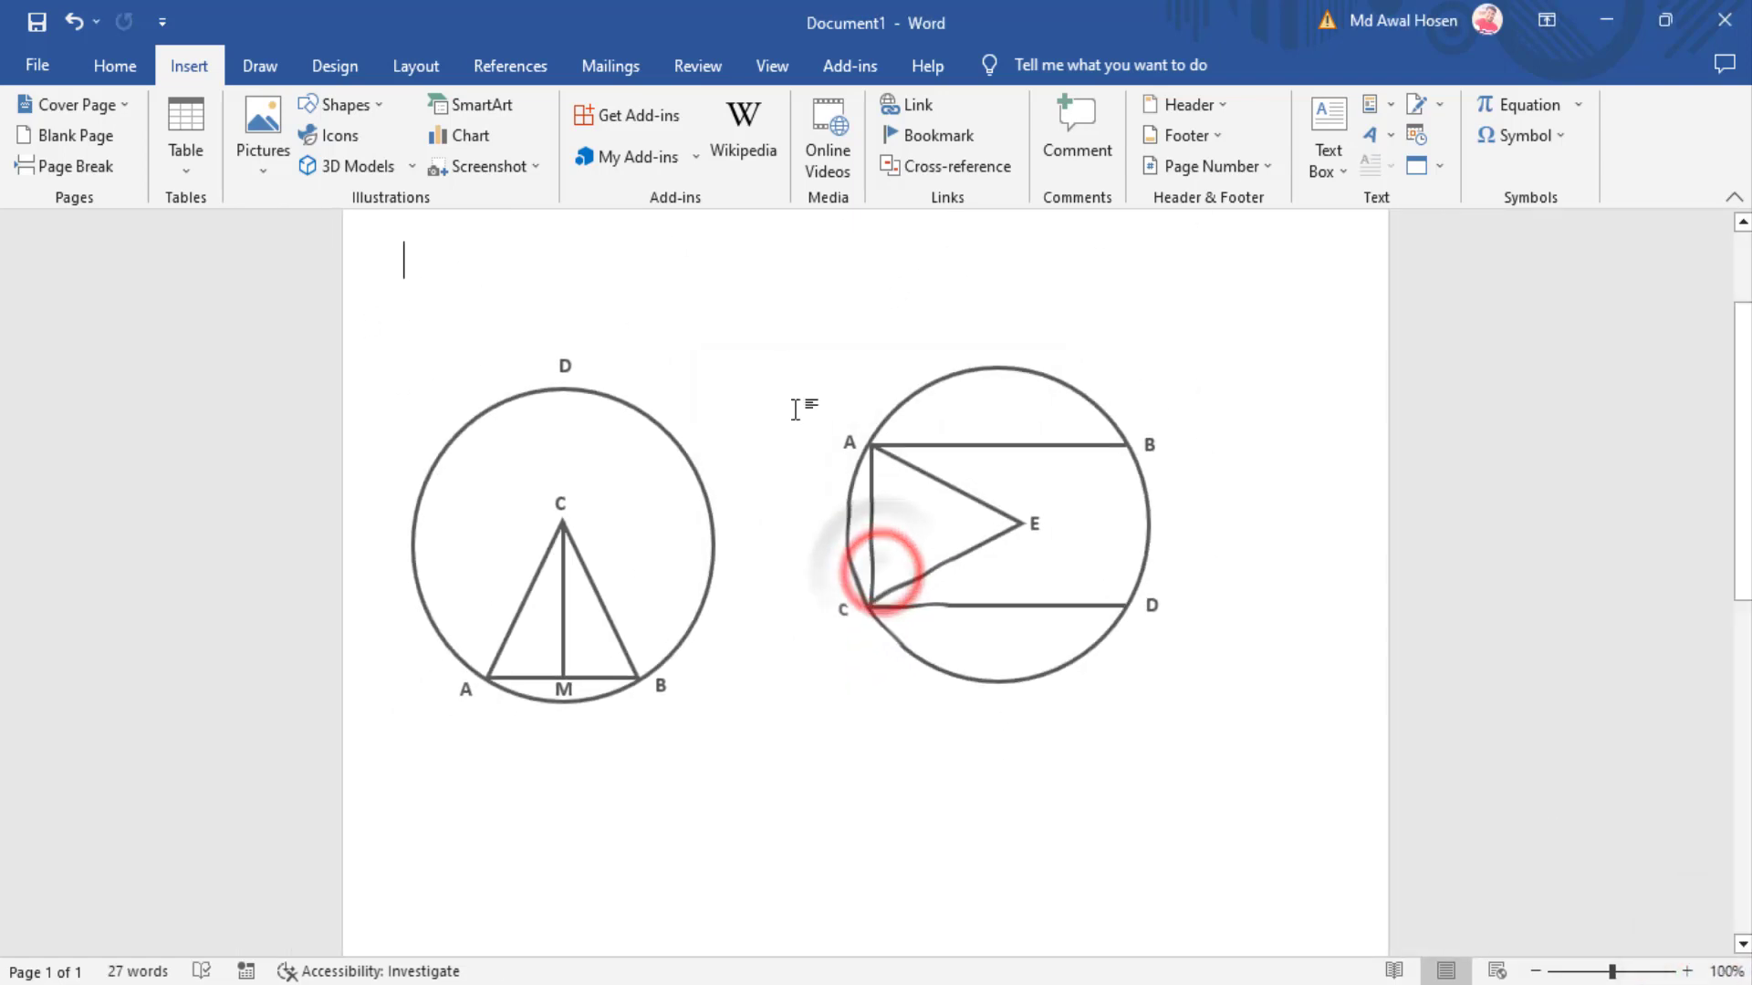
pyautogui.scroll(-3, 912, 593)
pyautogui.scroll(-2, 933, 608)
# Step: Place the insertion point in the empty page area below the heading
pyautogui.click(701, 724)
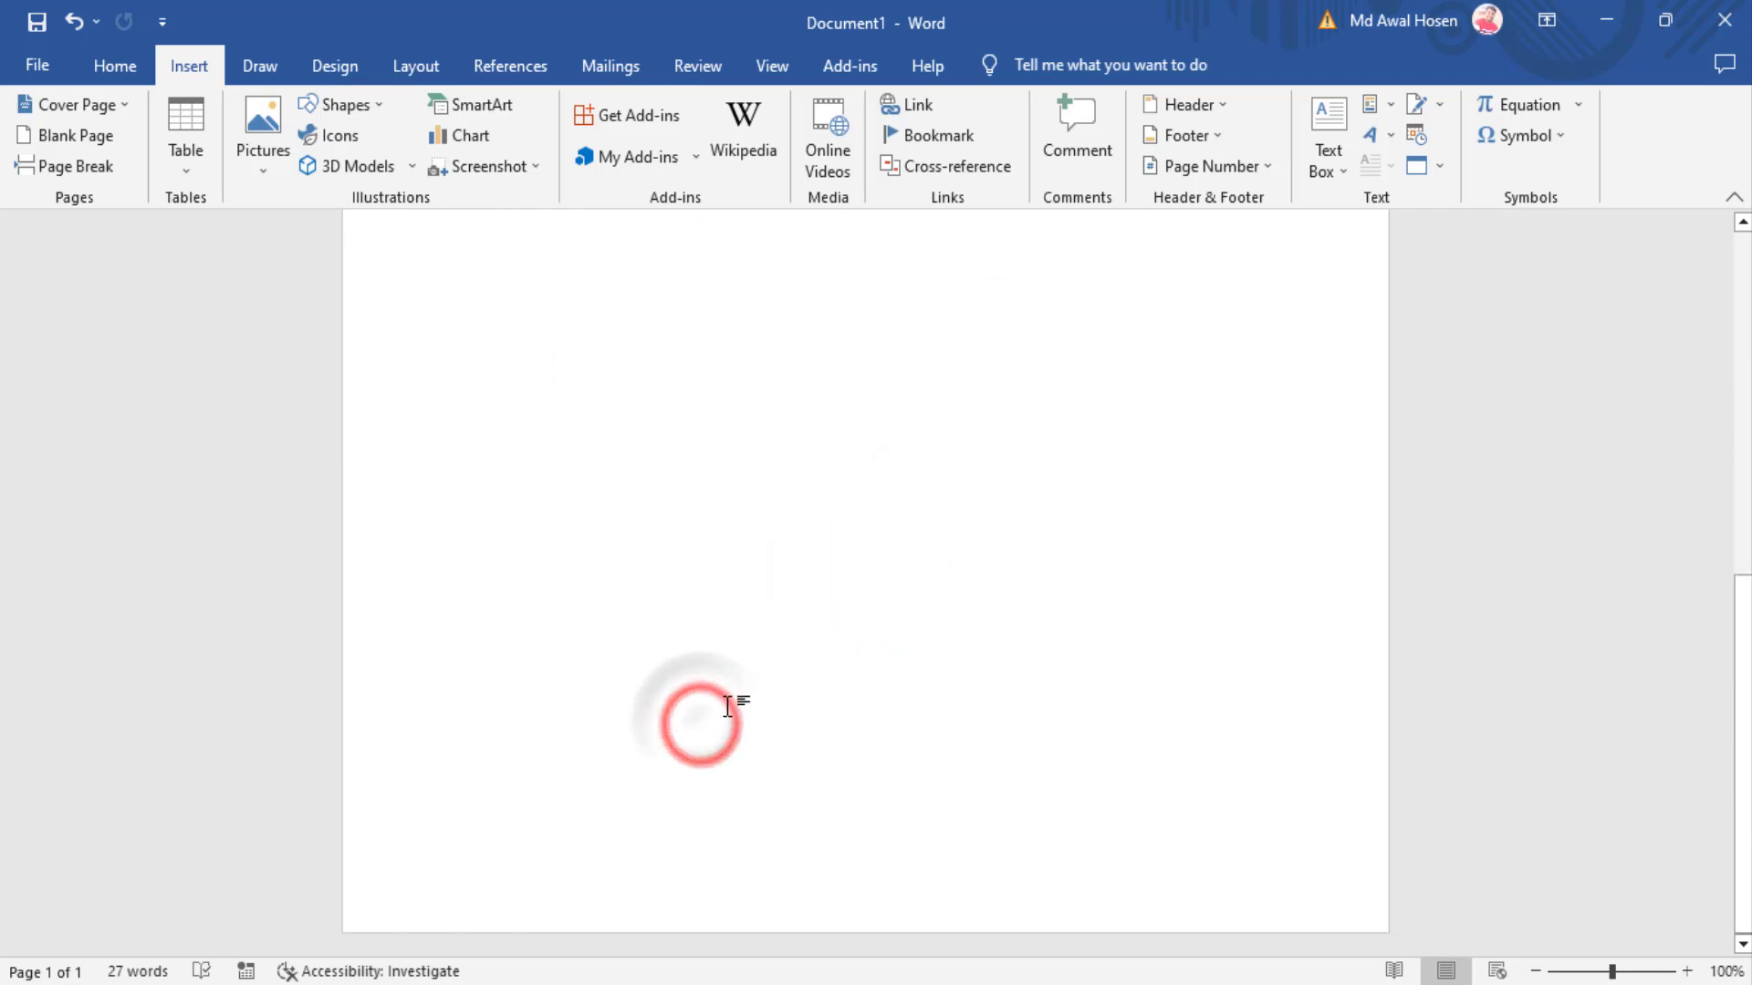
pyautogui.rightClick(740, 712)
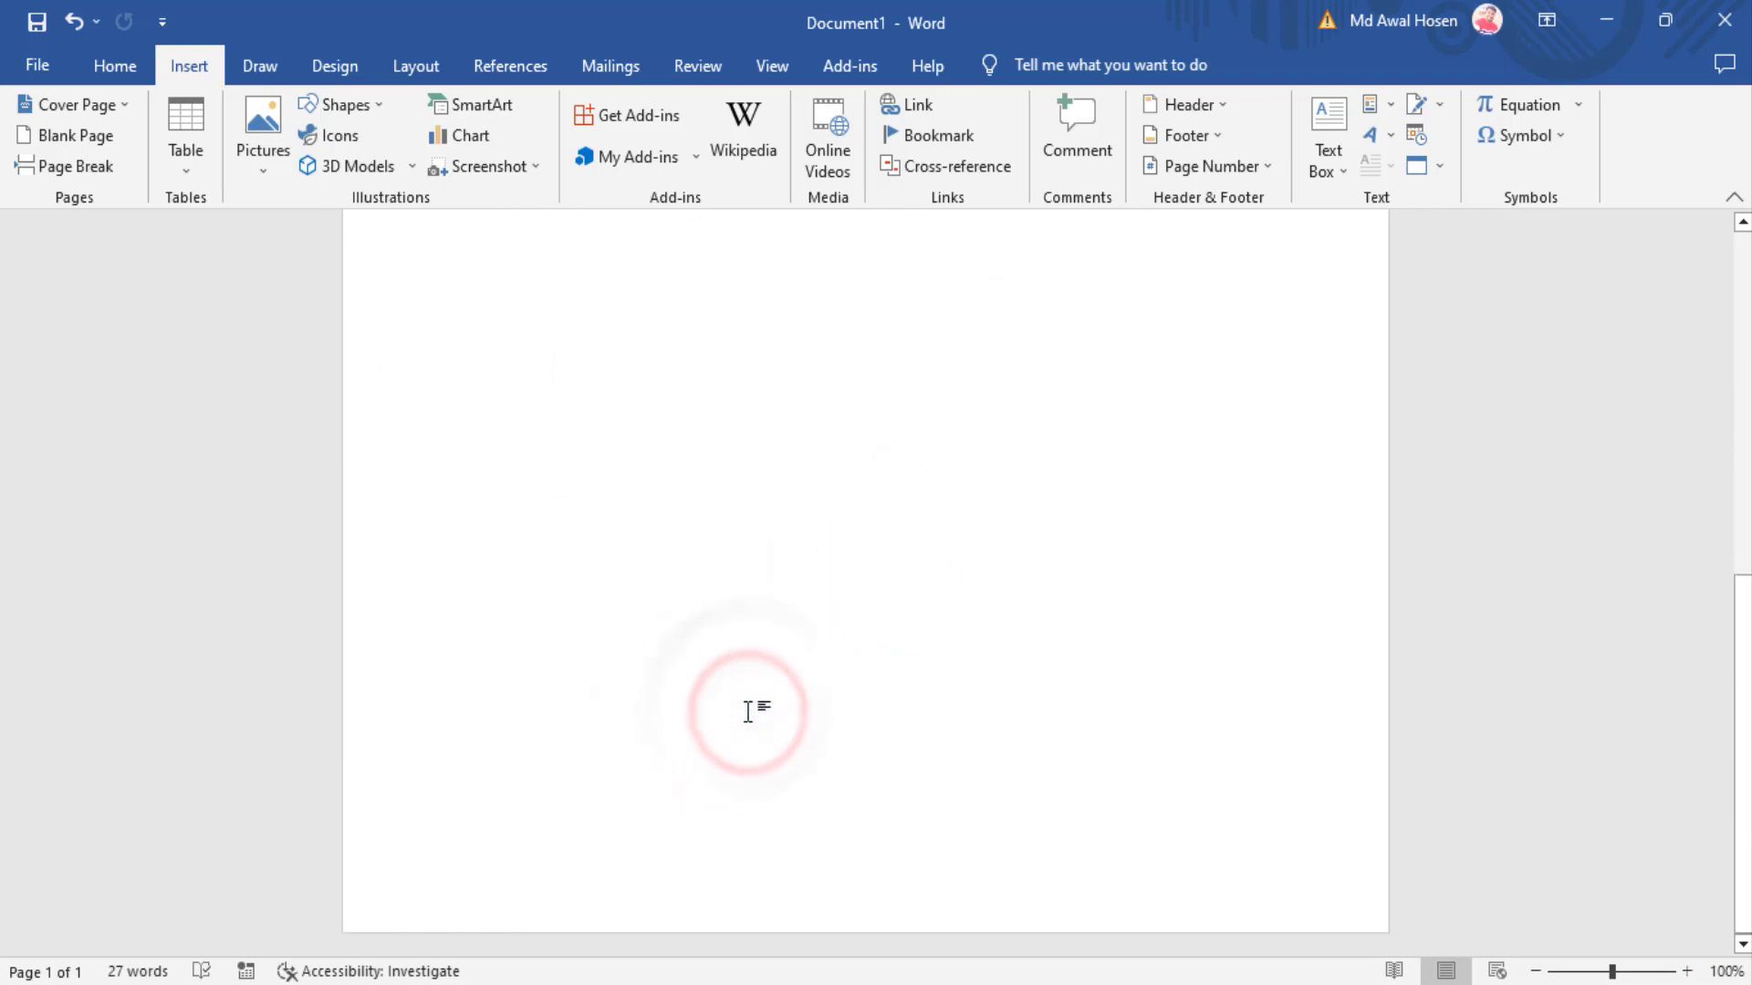
pyautogui.click(589, 381)
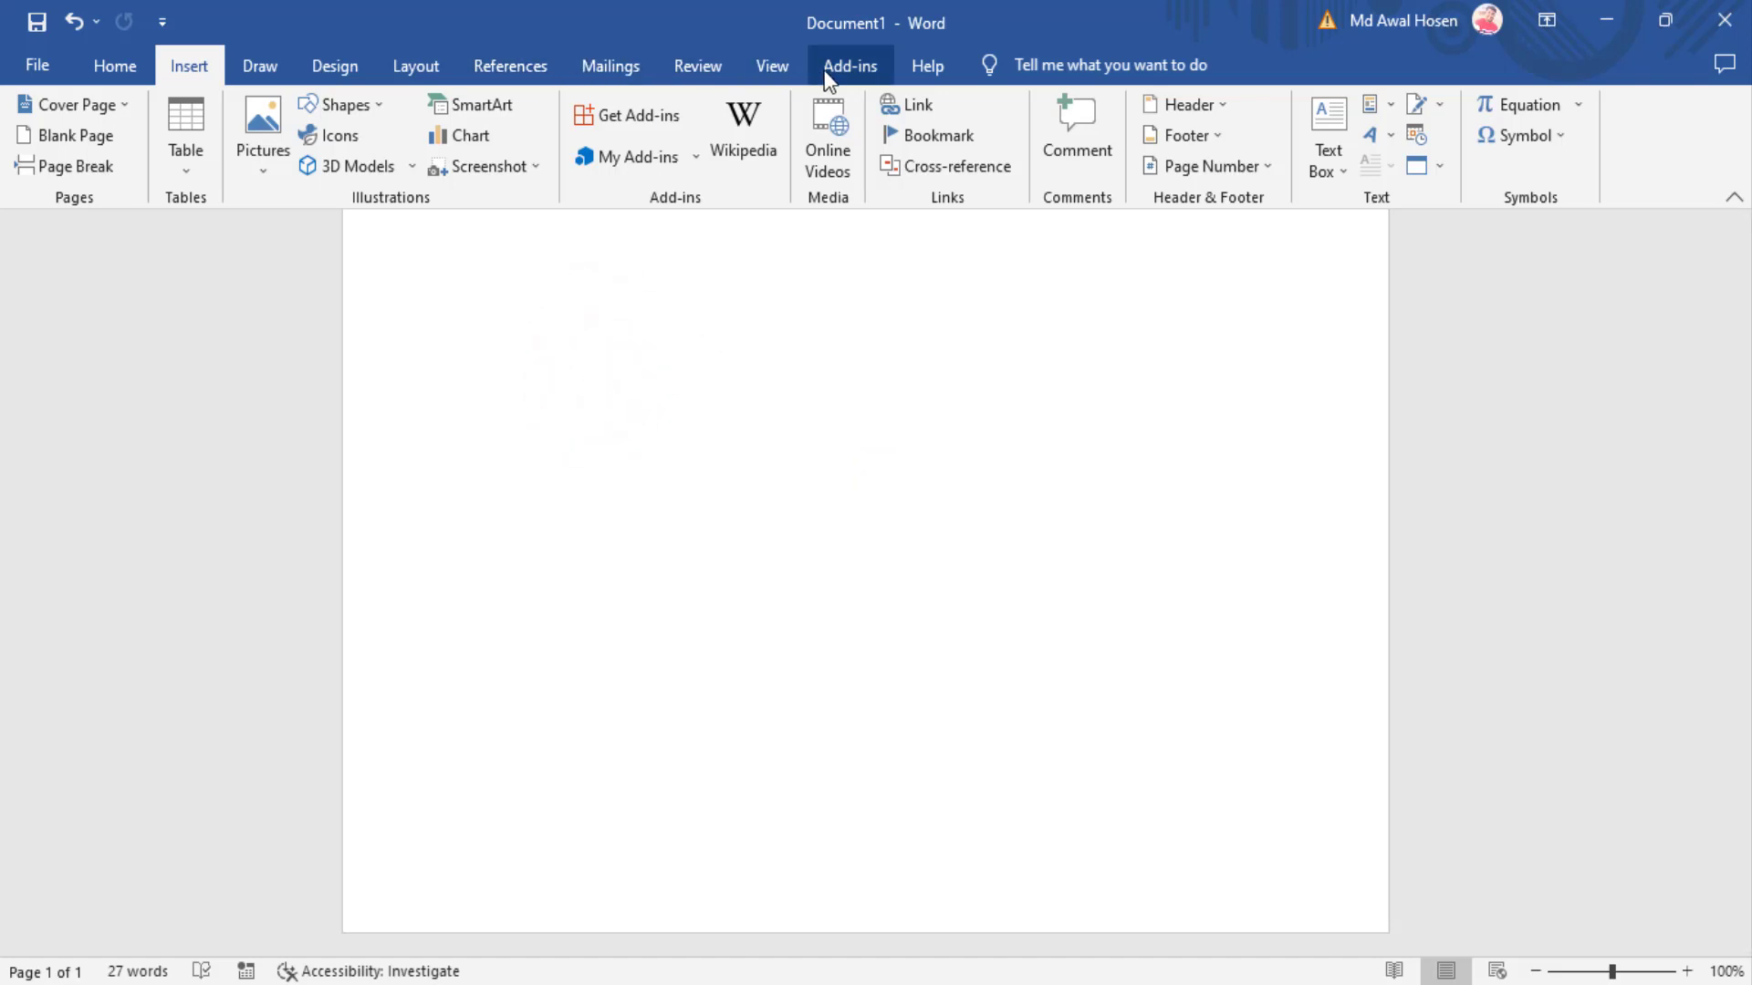
# Step: Insert a Next Page section break so the circle diagrams move to page 2
pyautogui.click(416, 67)
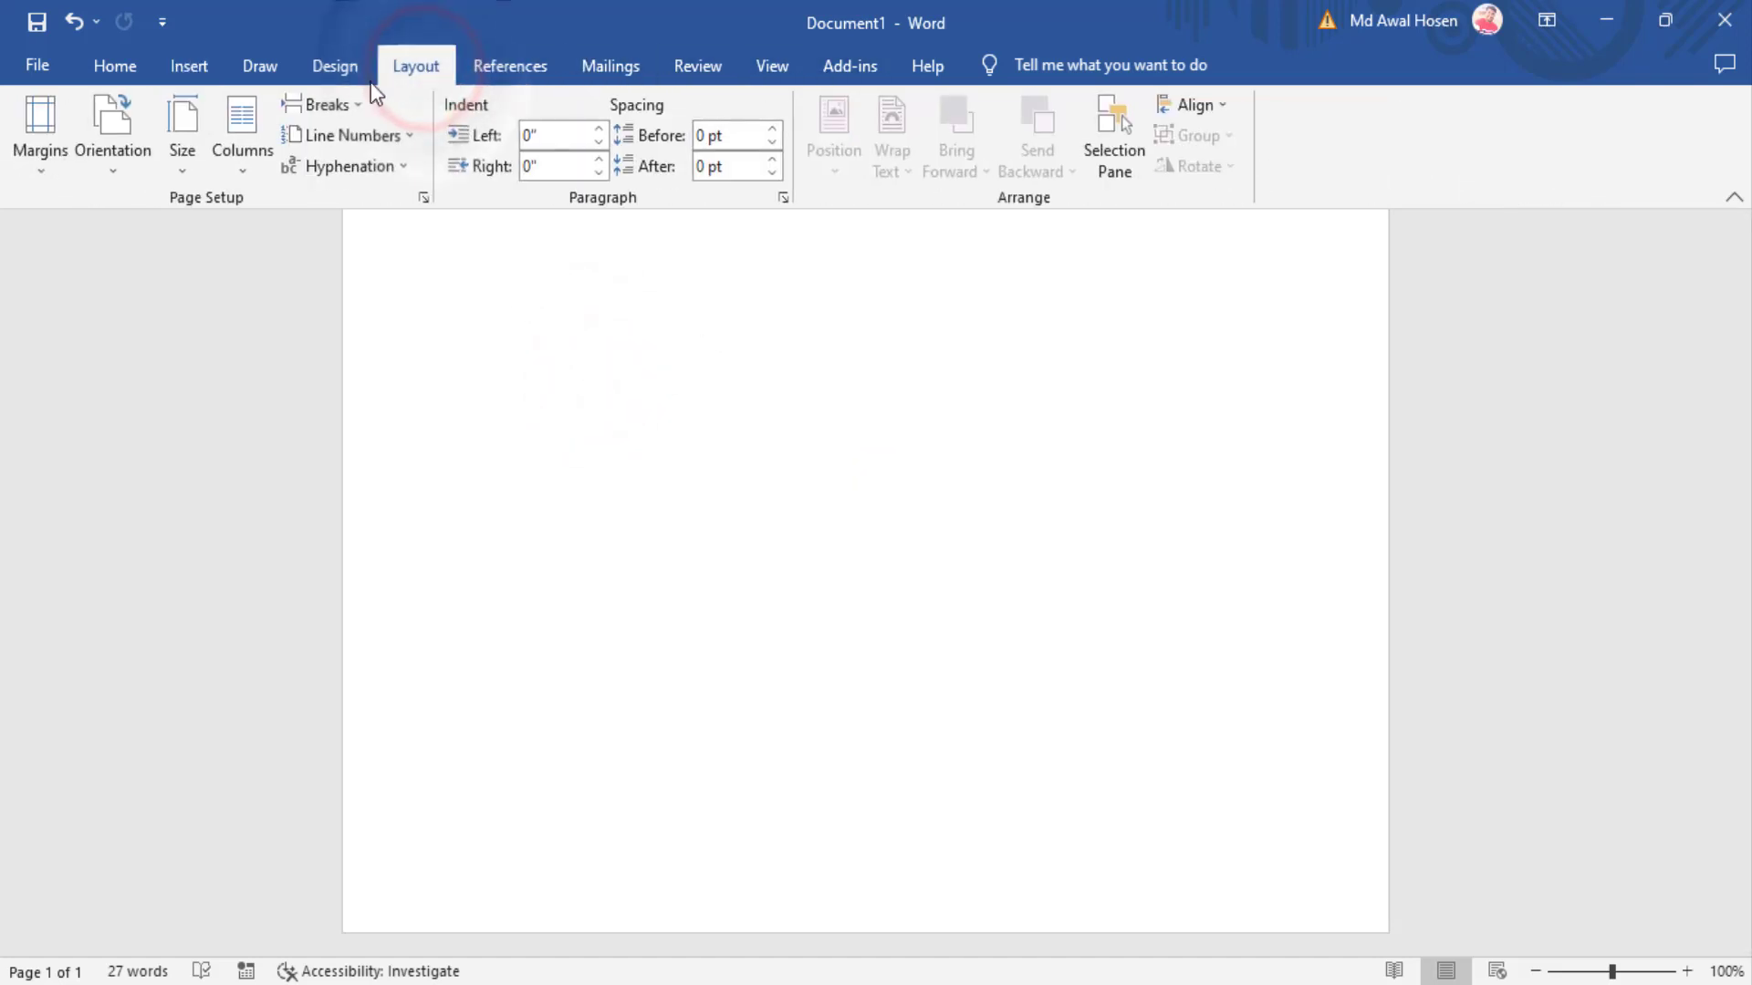
pyautogui.click(352, 97)
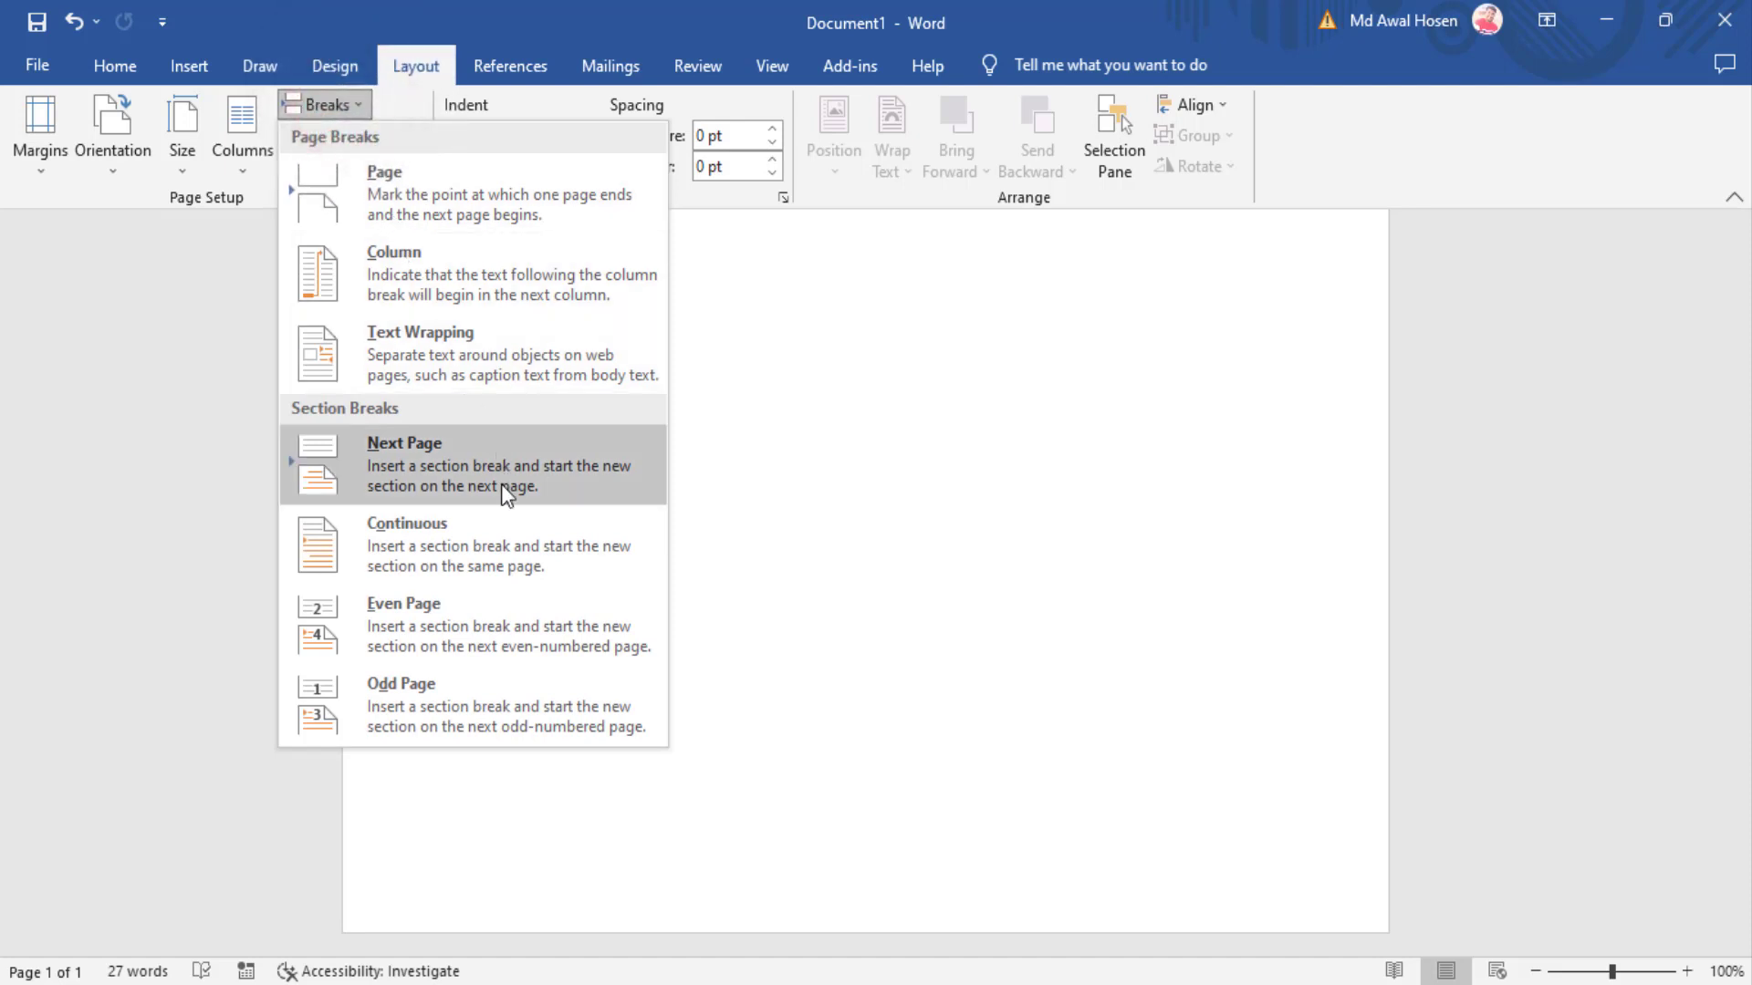
pyautogui.click(458, 196)
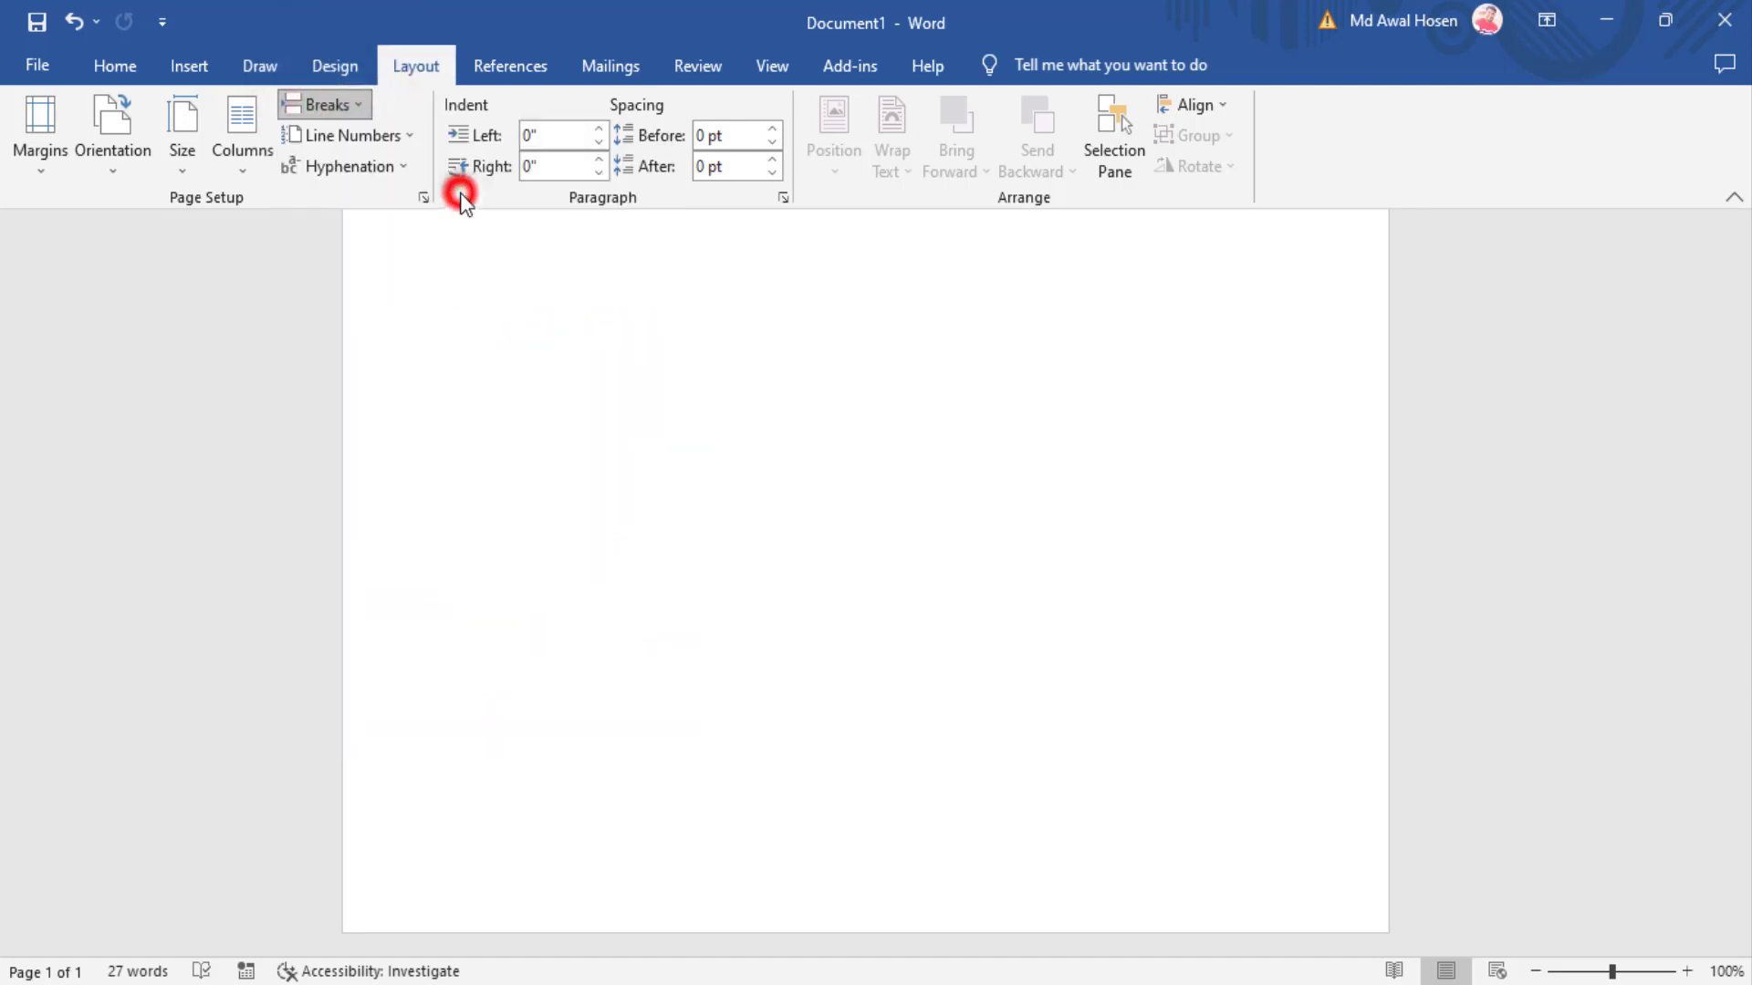
pyautogui.scroll(-2, 708, 580)
pyautogui.scroll(4, 716, 532)
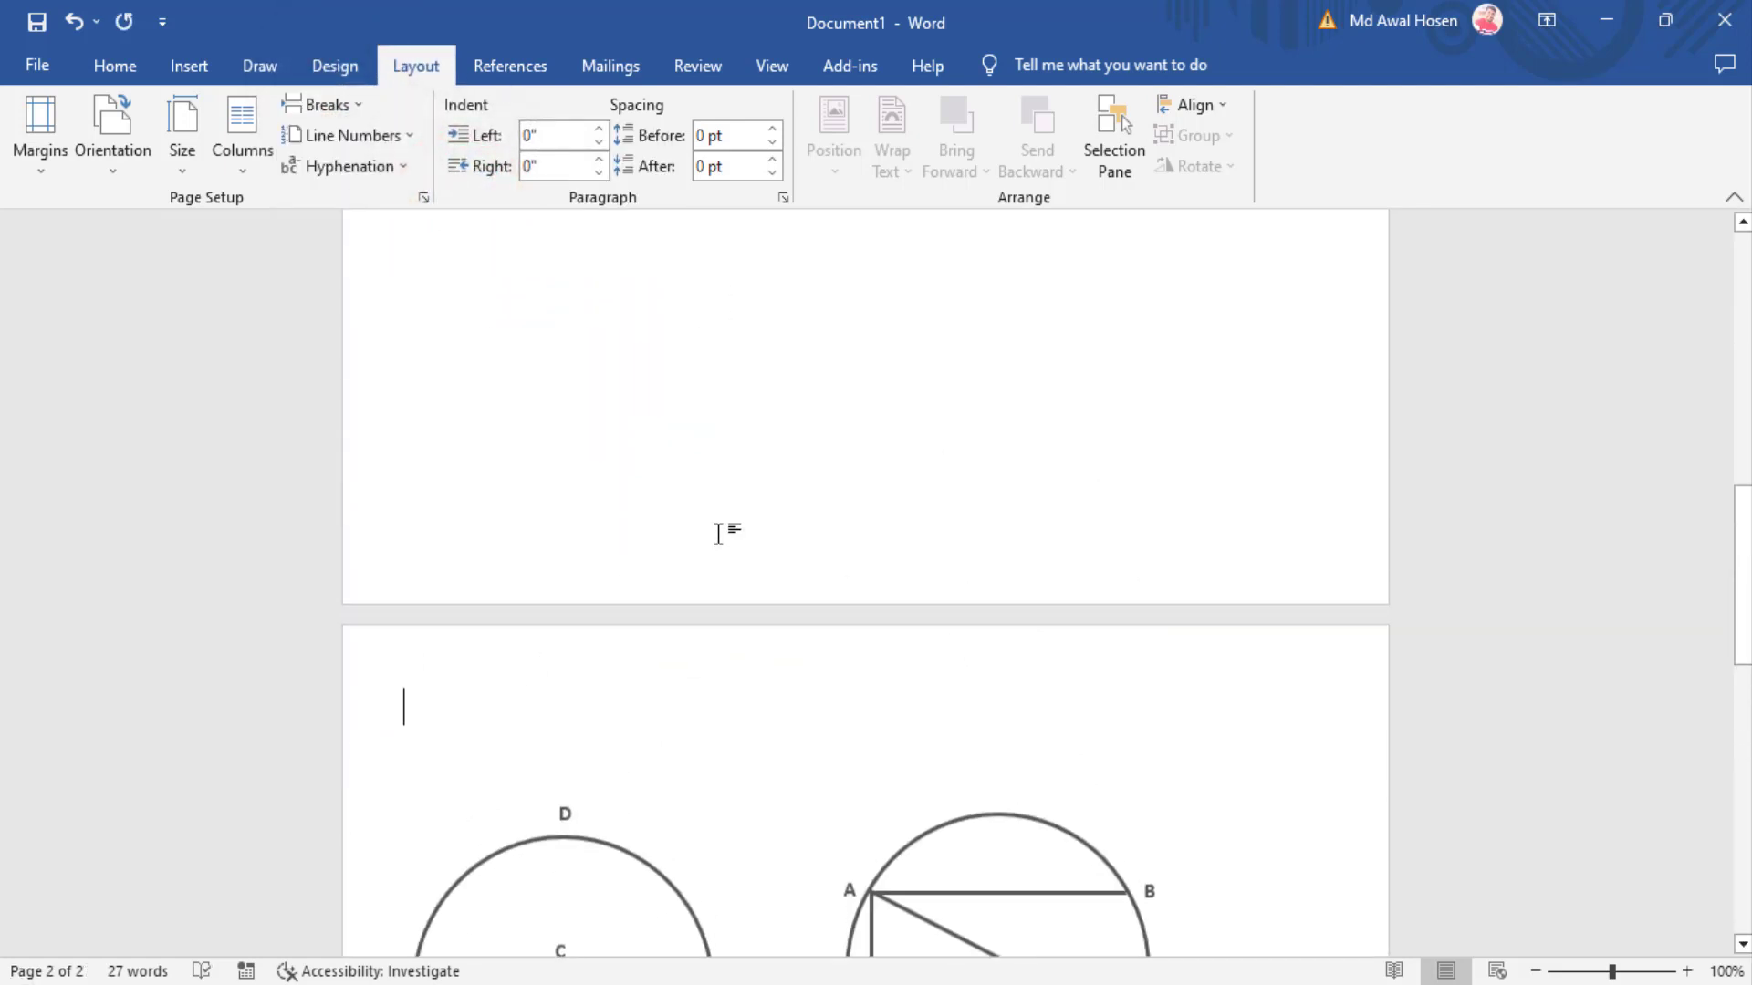
pyautogui.scroll(5, 718, 534)
pyautogui.scroll(3, 718, 534)
pyautogui.click(607, 429)
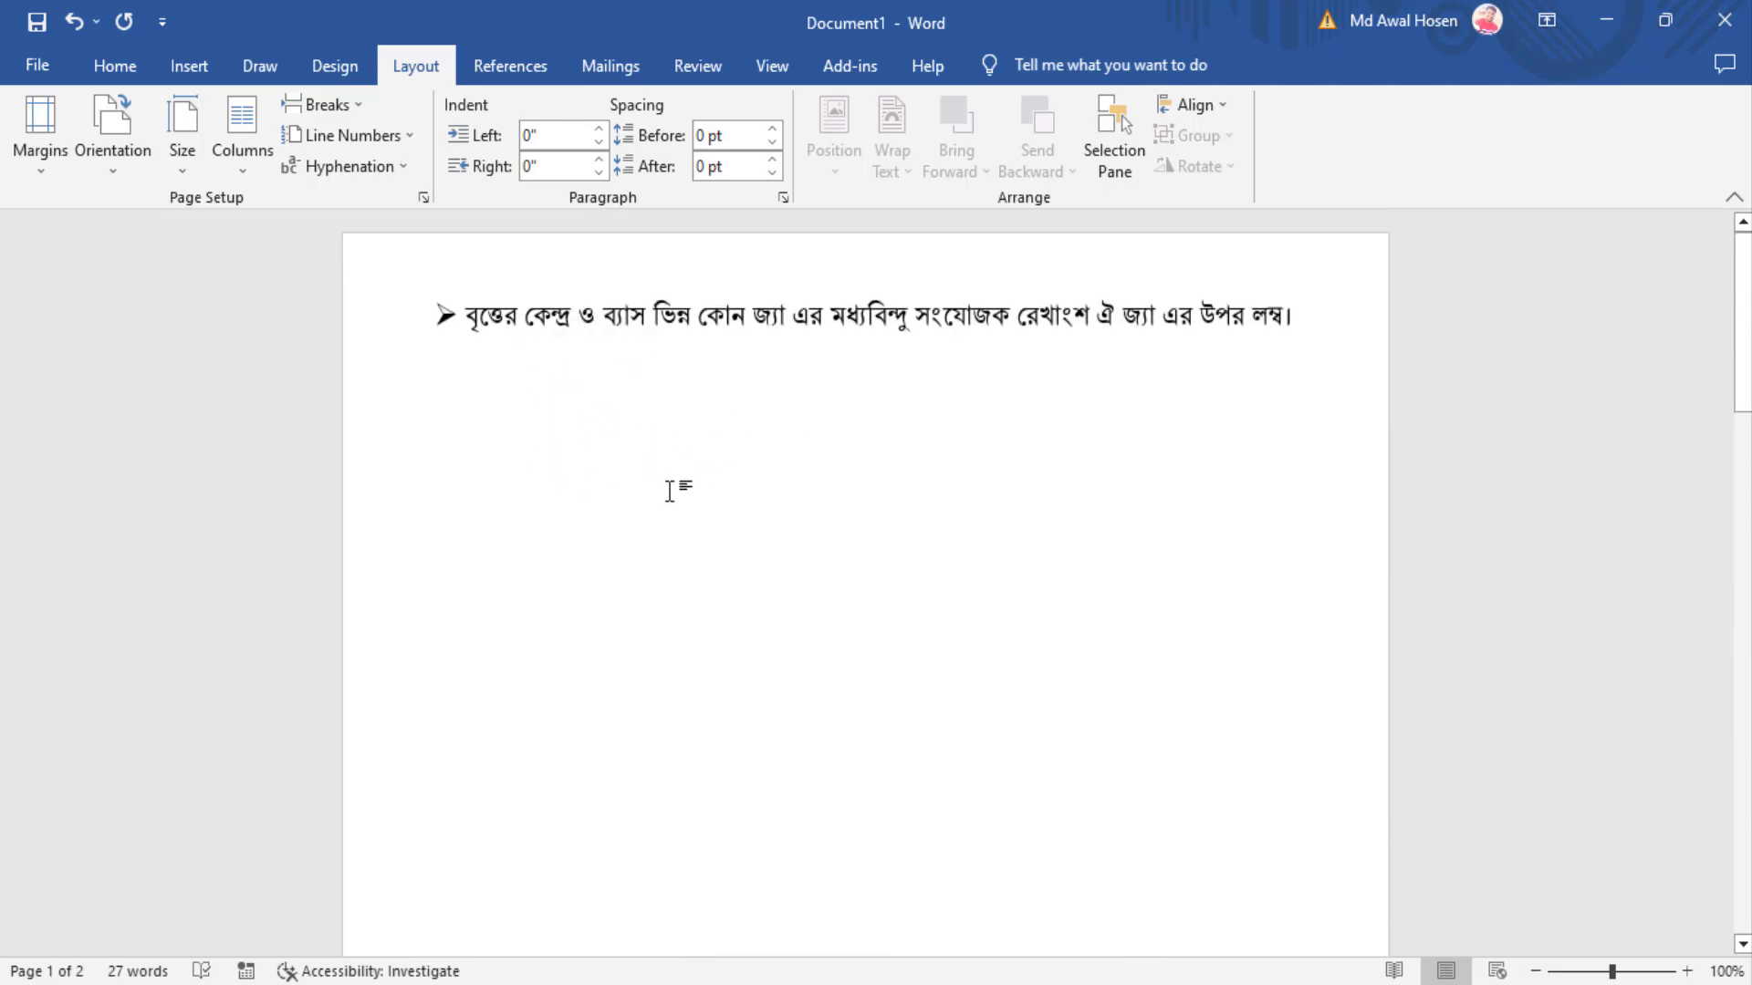
pyautogui.scroll(-3, 728, 552)
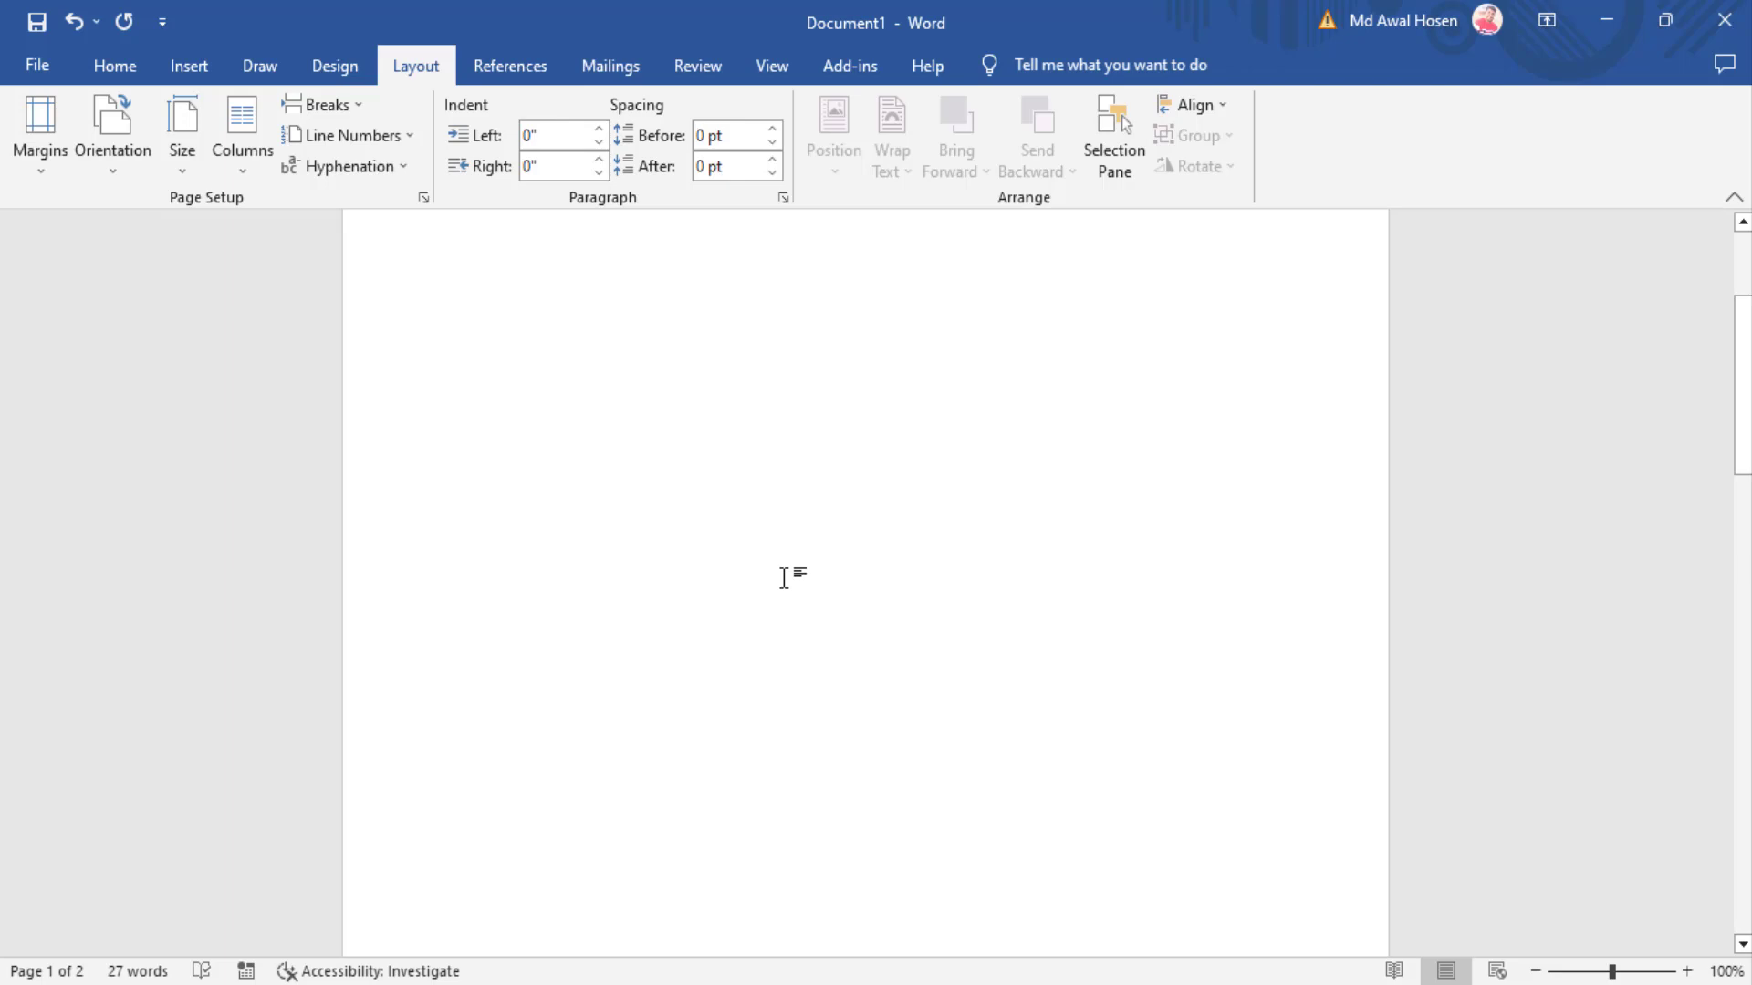
pyautogui.scroll(3, 757, 557)
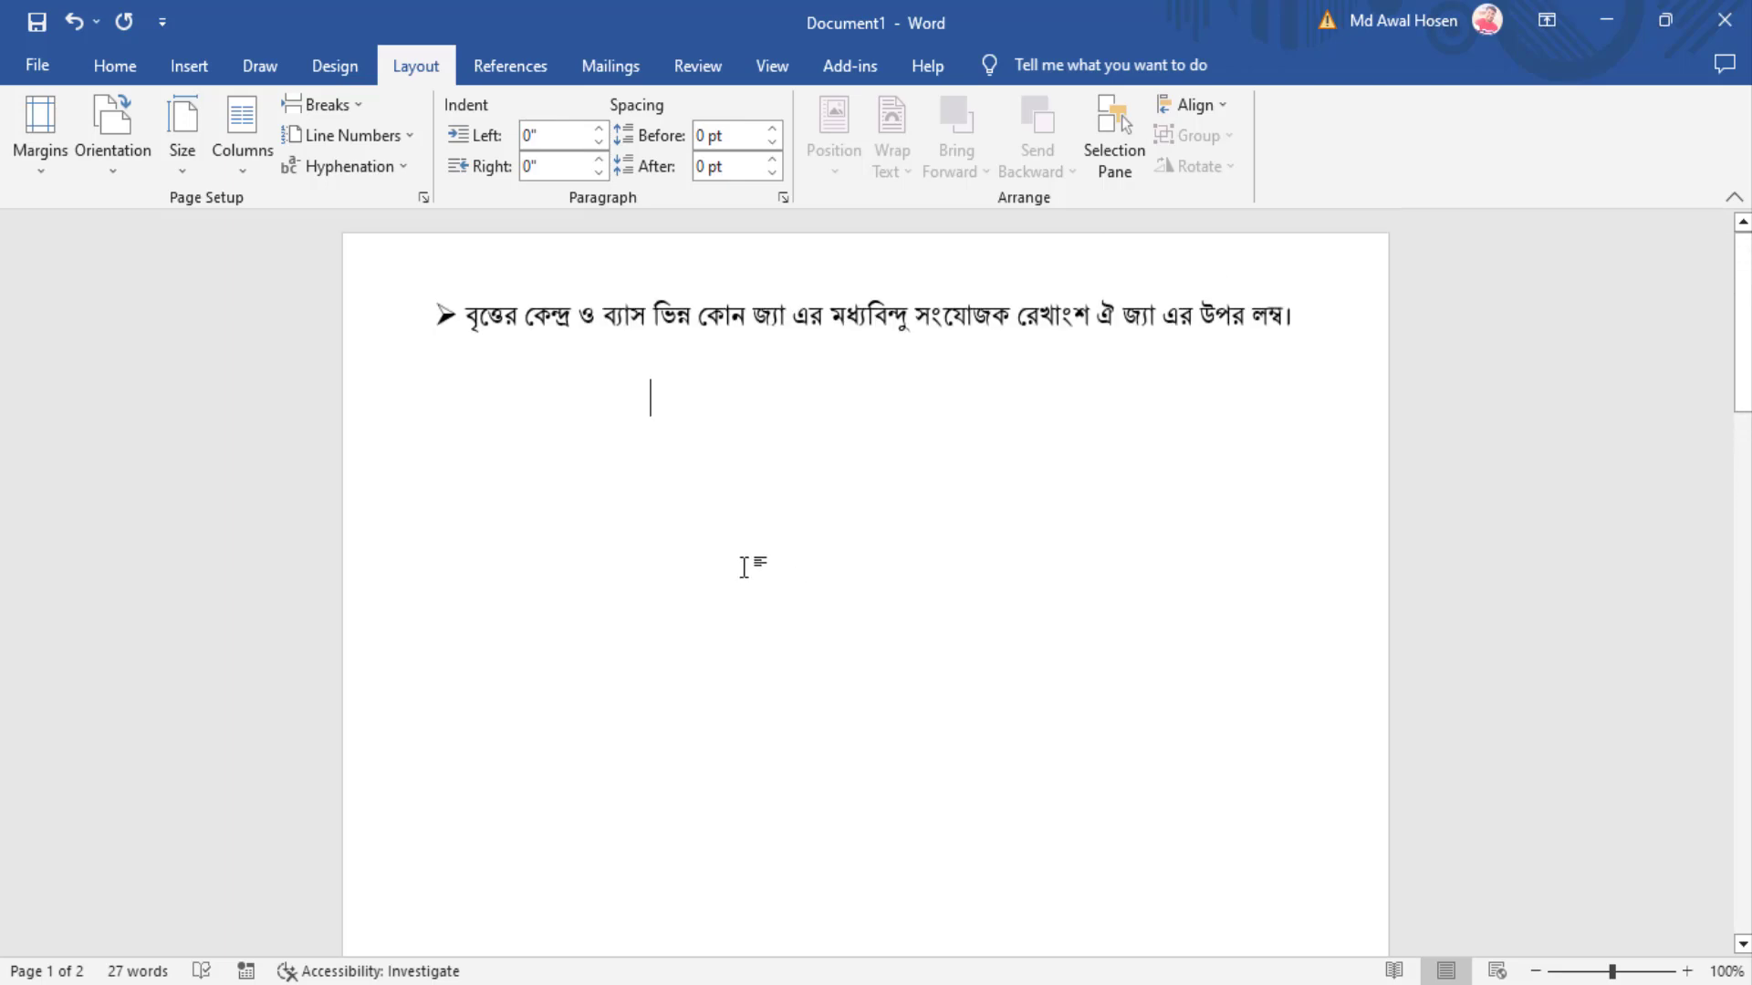
pyautogui.click(194, 69)
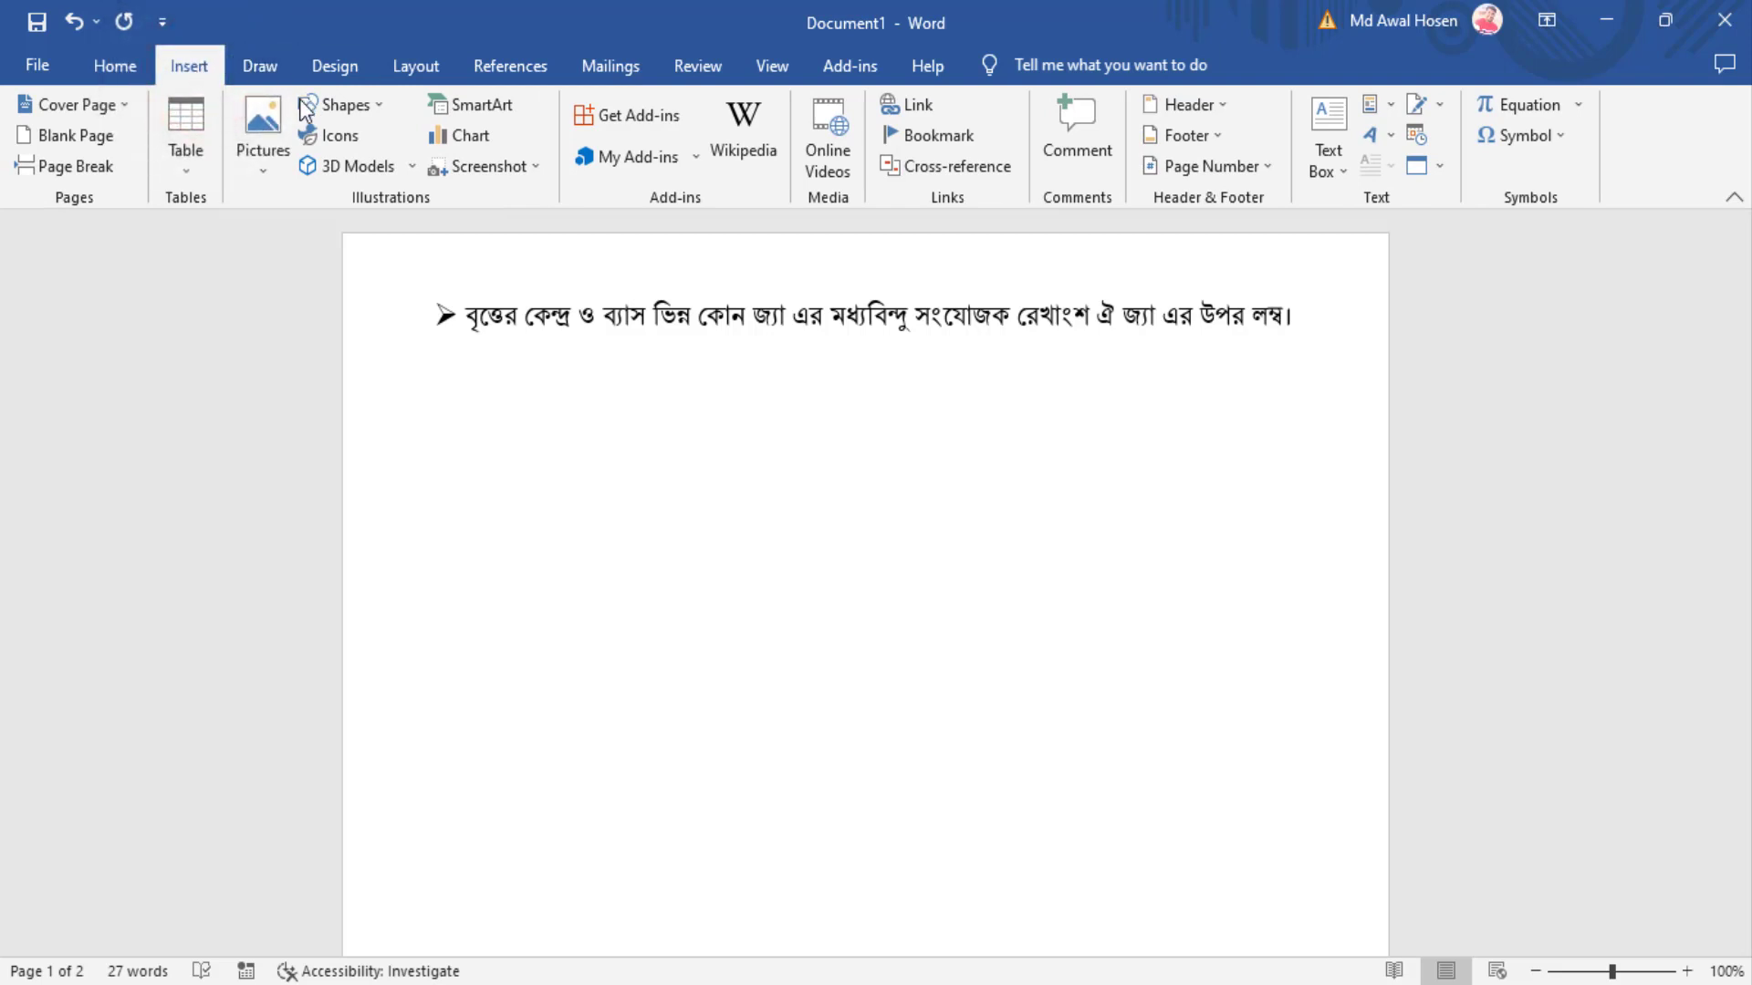
# Step: Draw a 2.88" by 2.88" Oval circle below the Bengali heading
pyautogui.click(387, 103)
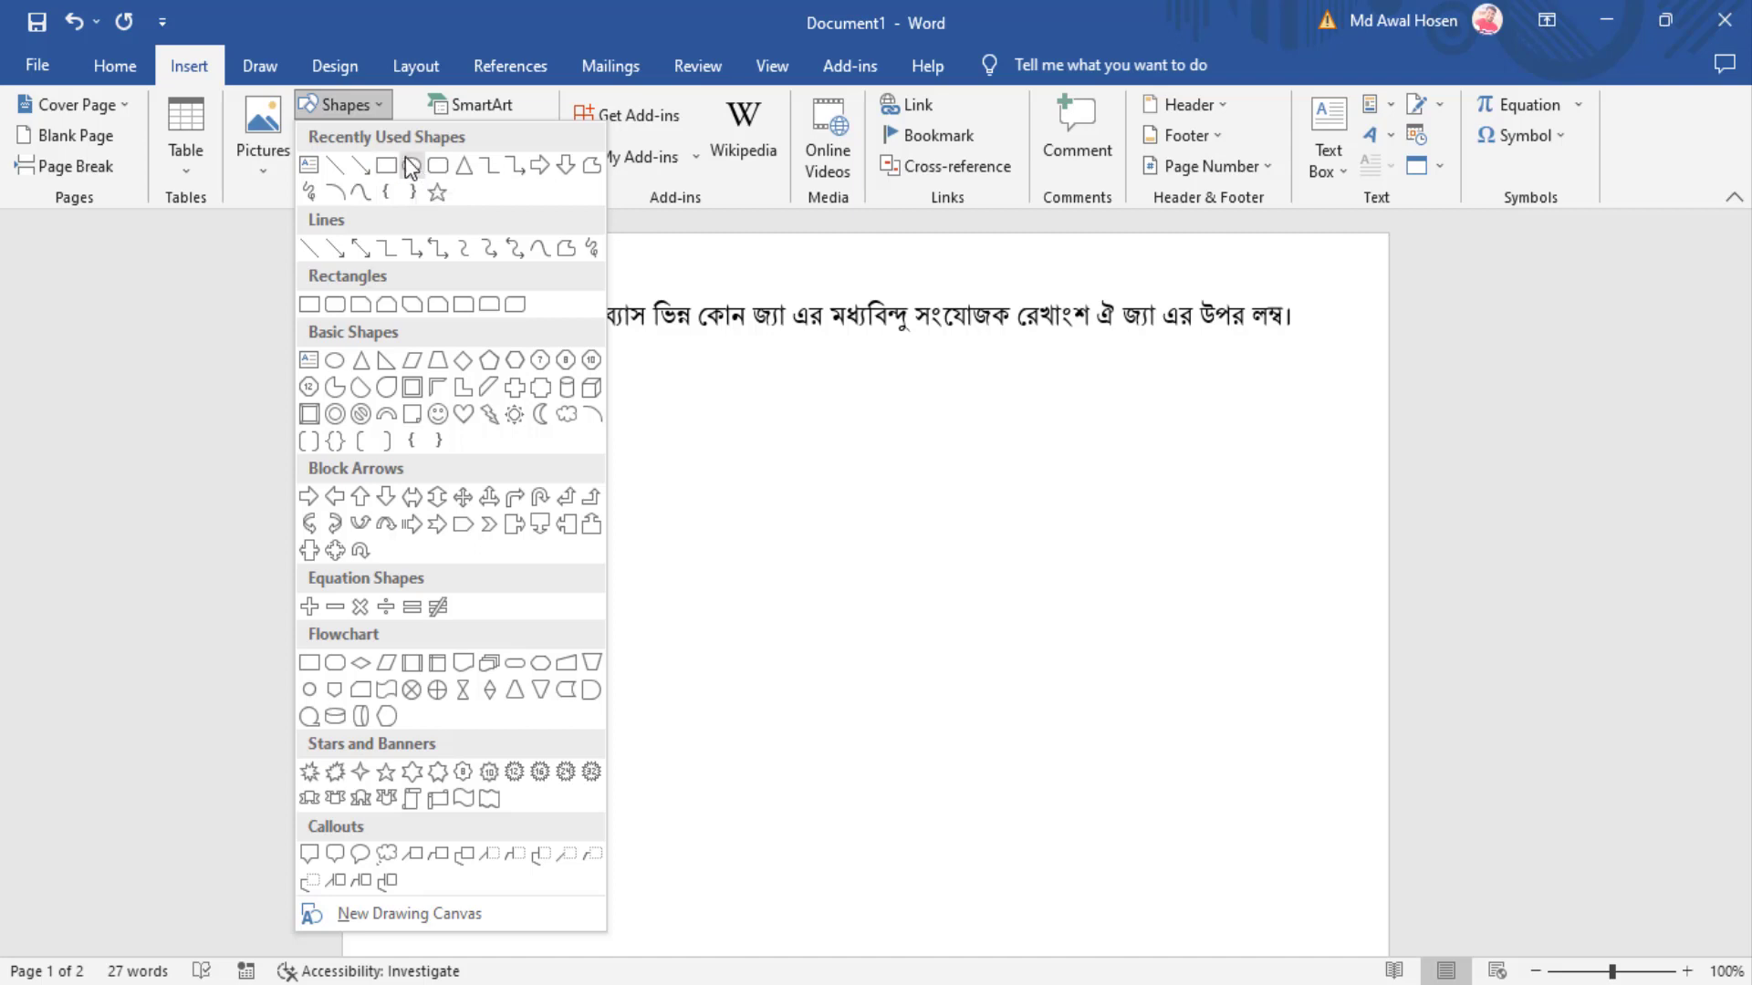
pyautogui.click(336, 361)
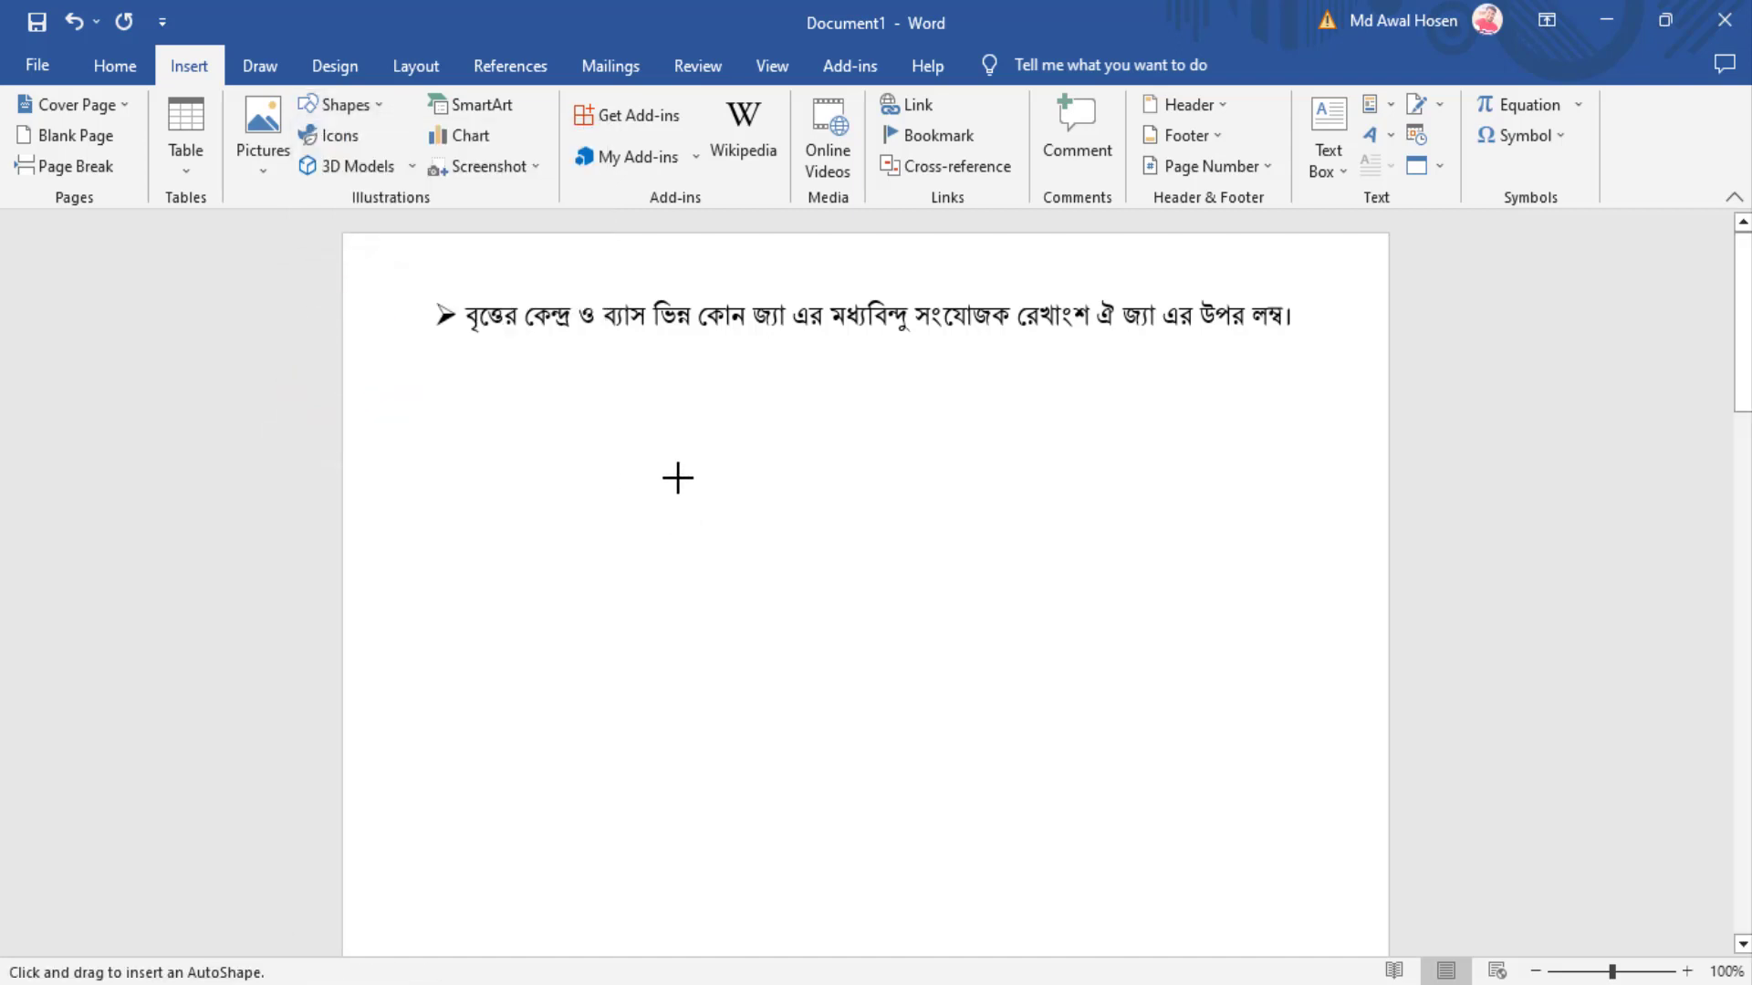
pyautogui.moveTo(664, 450); pyautogui.dragTo(1019, 819)
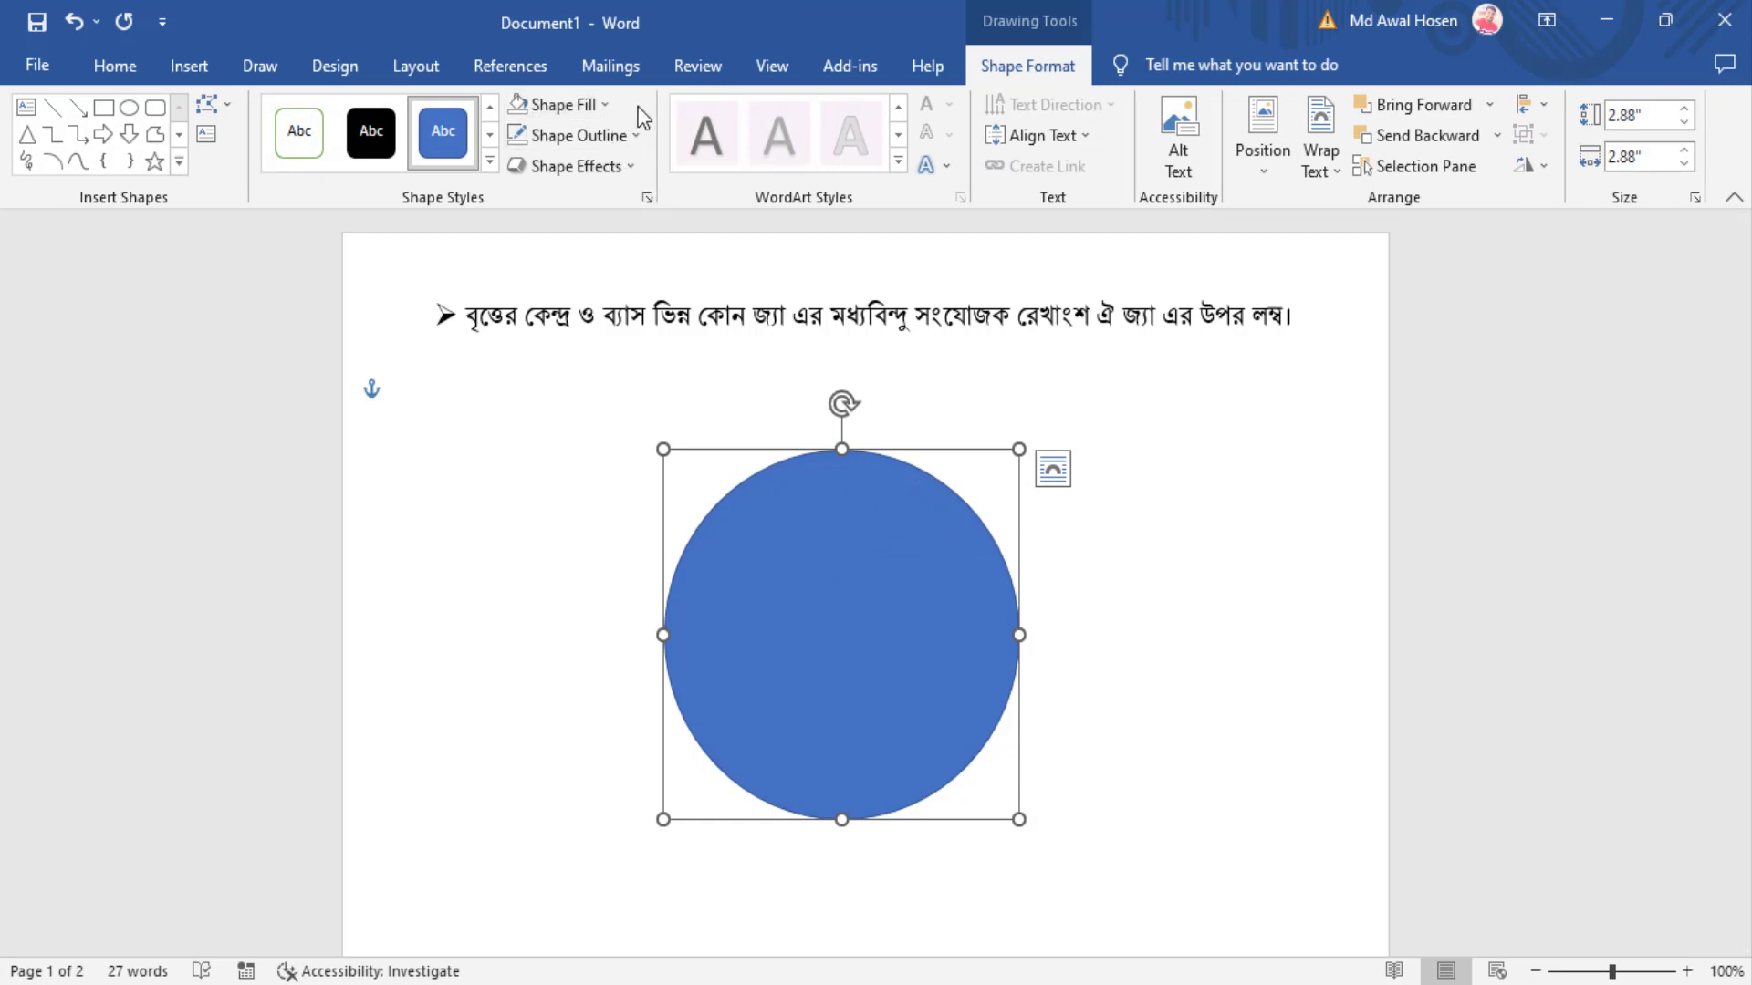
# Step: Give the circle No Fill and a 2¼ pt Black, Text 1, Lighter 50% outline
pyautogui.click(1021, 71)
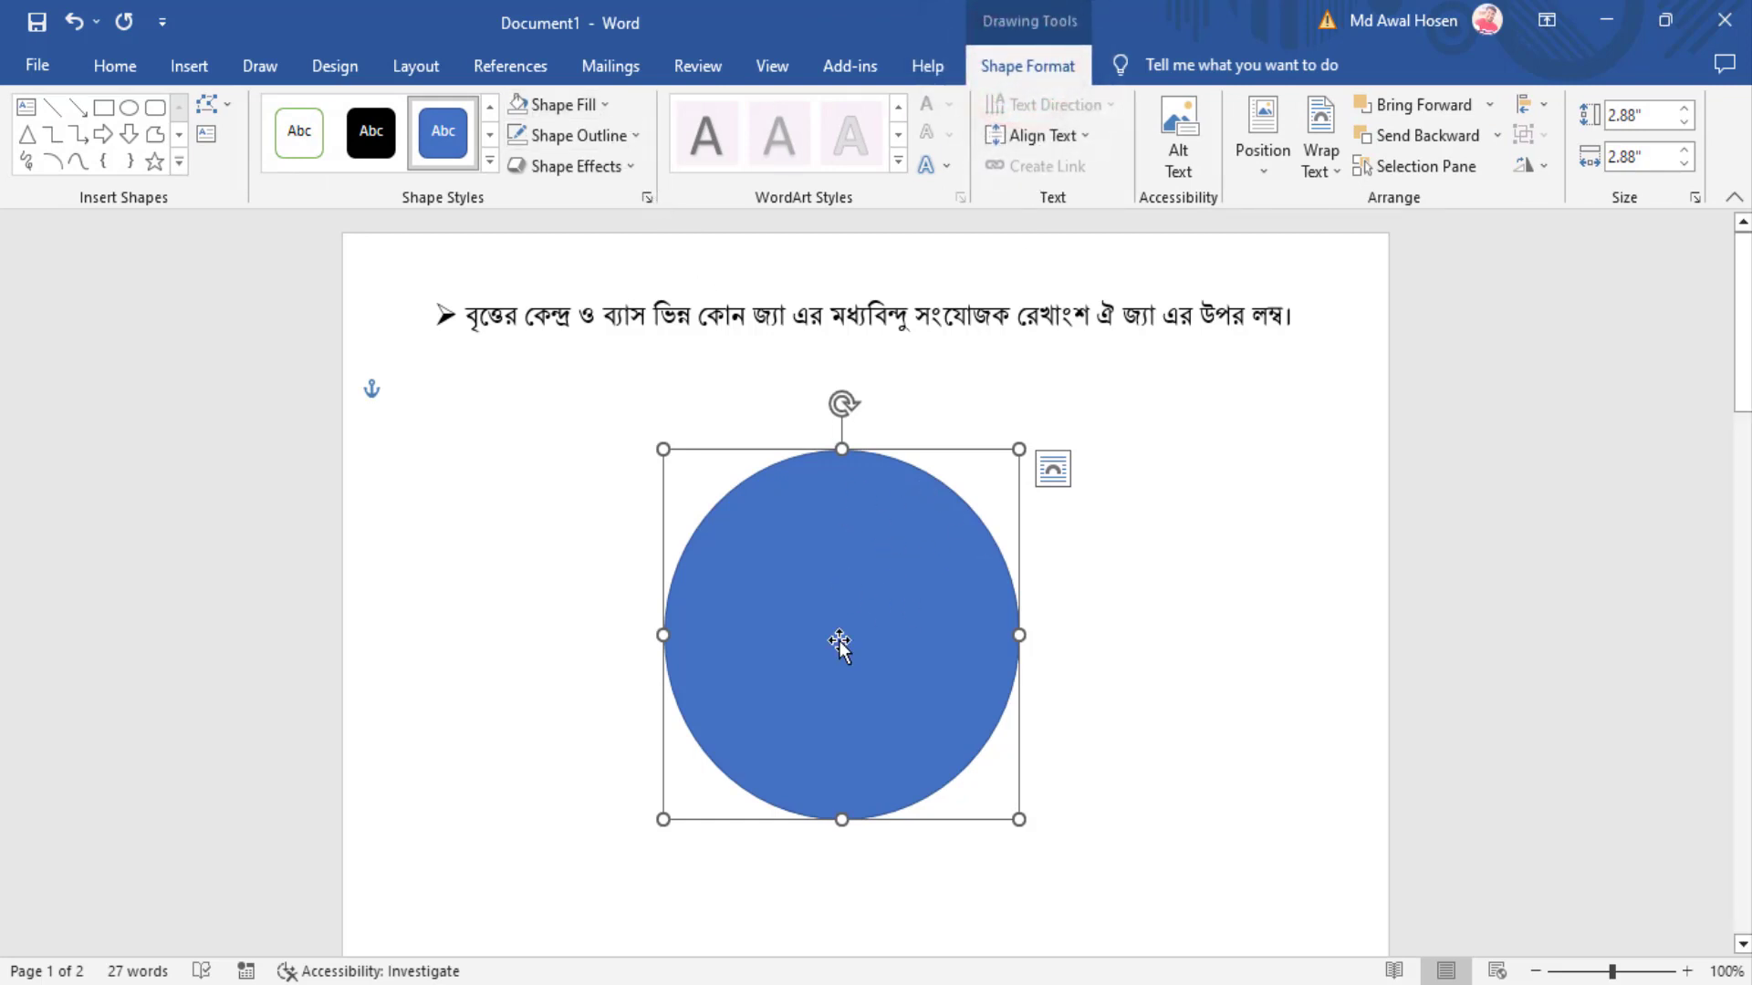
pyautogui.click(602, 104)
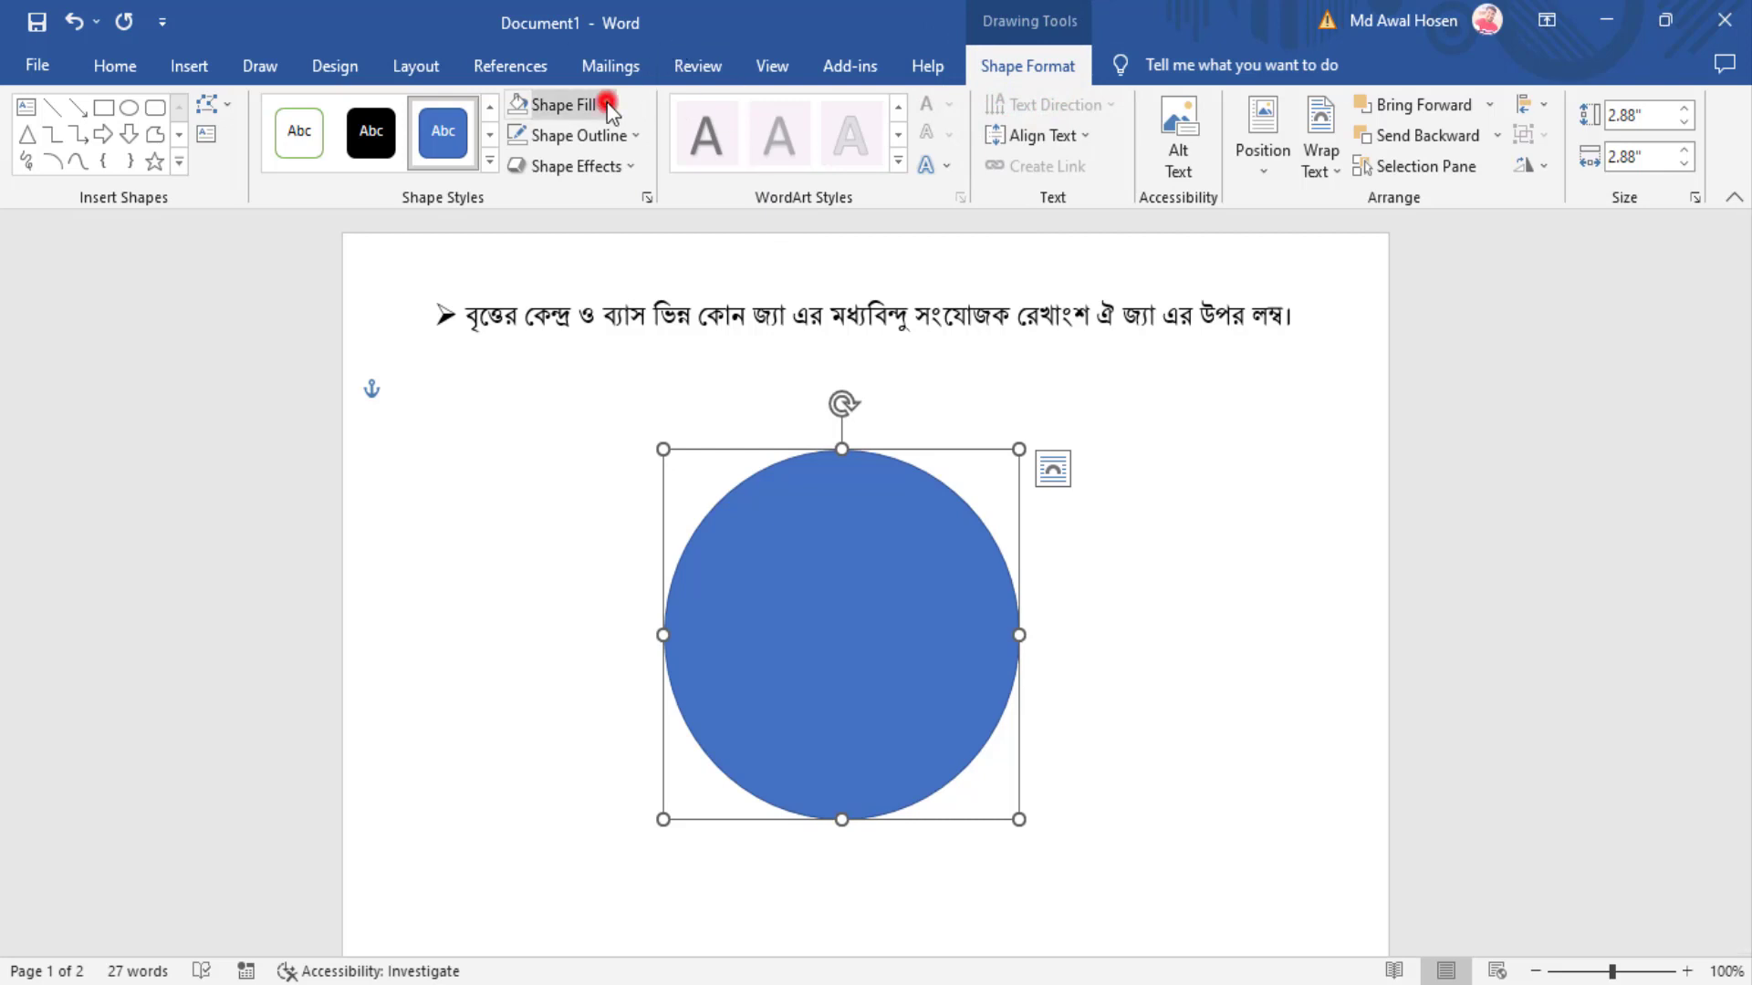
pyautogui.click(572, 340)
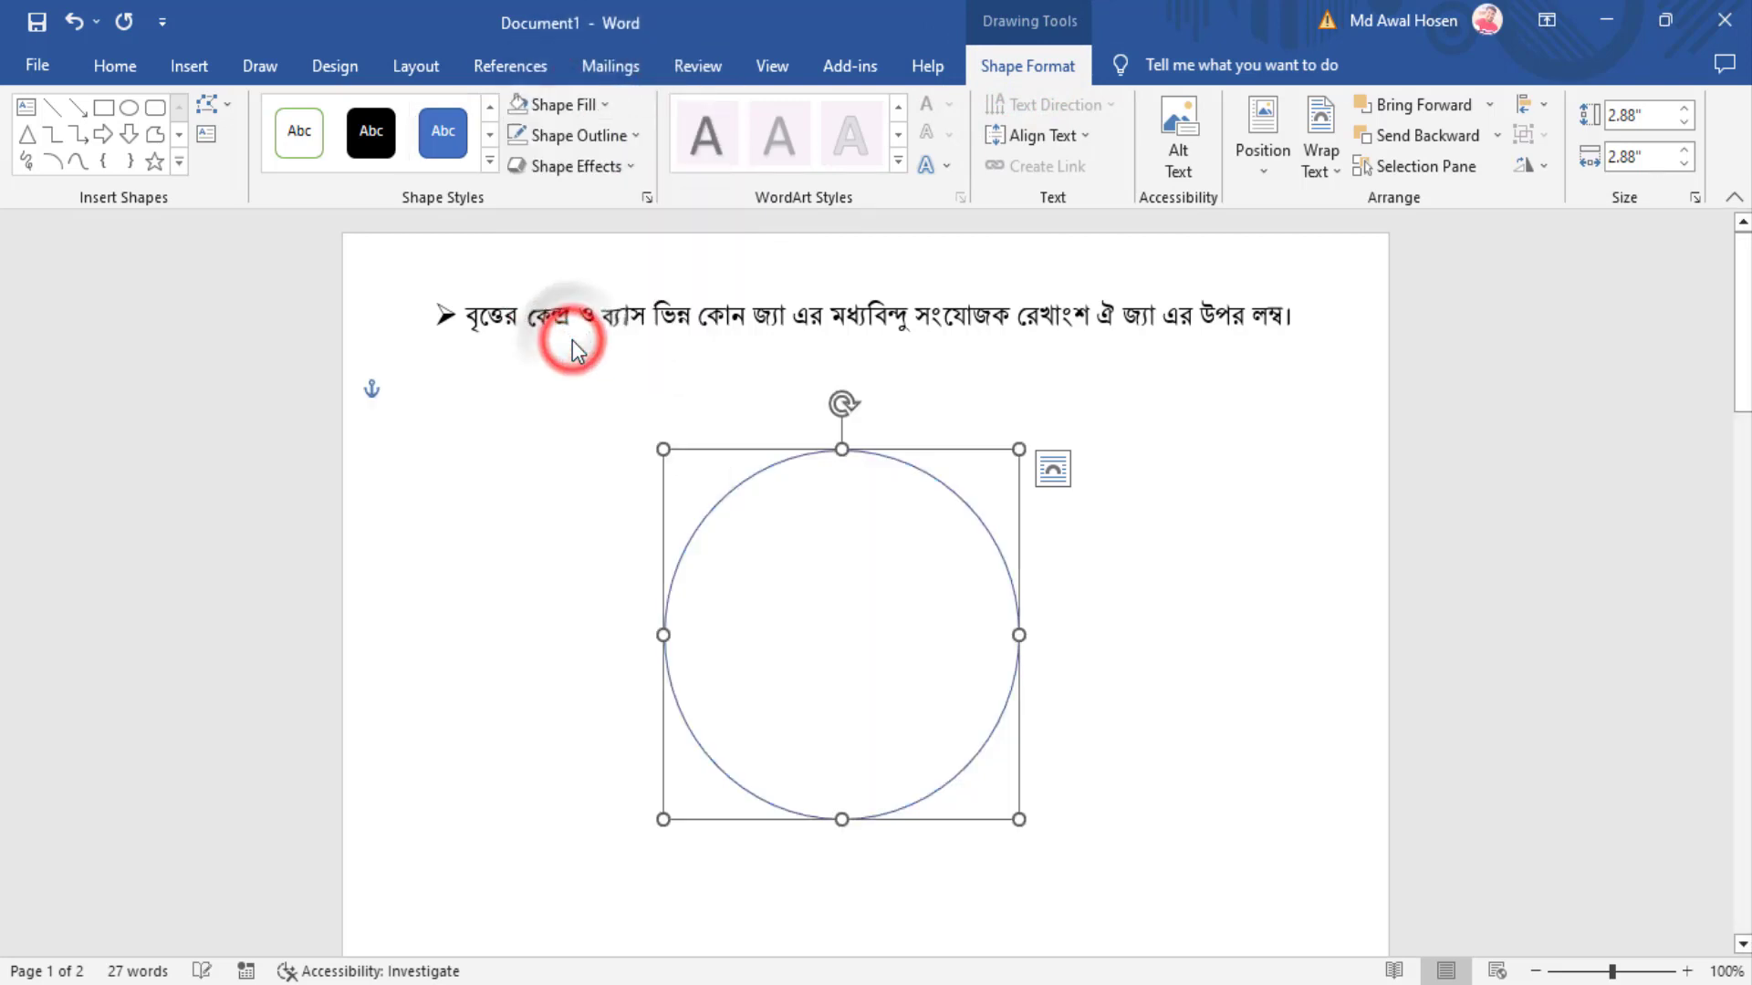
pyautogui.click(635, 136)
pyautogui.moveTo(611, 438)
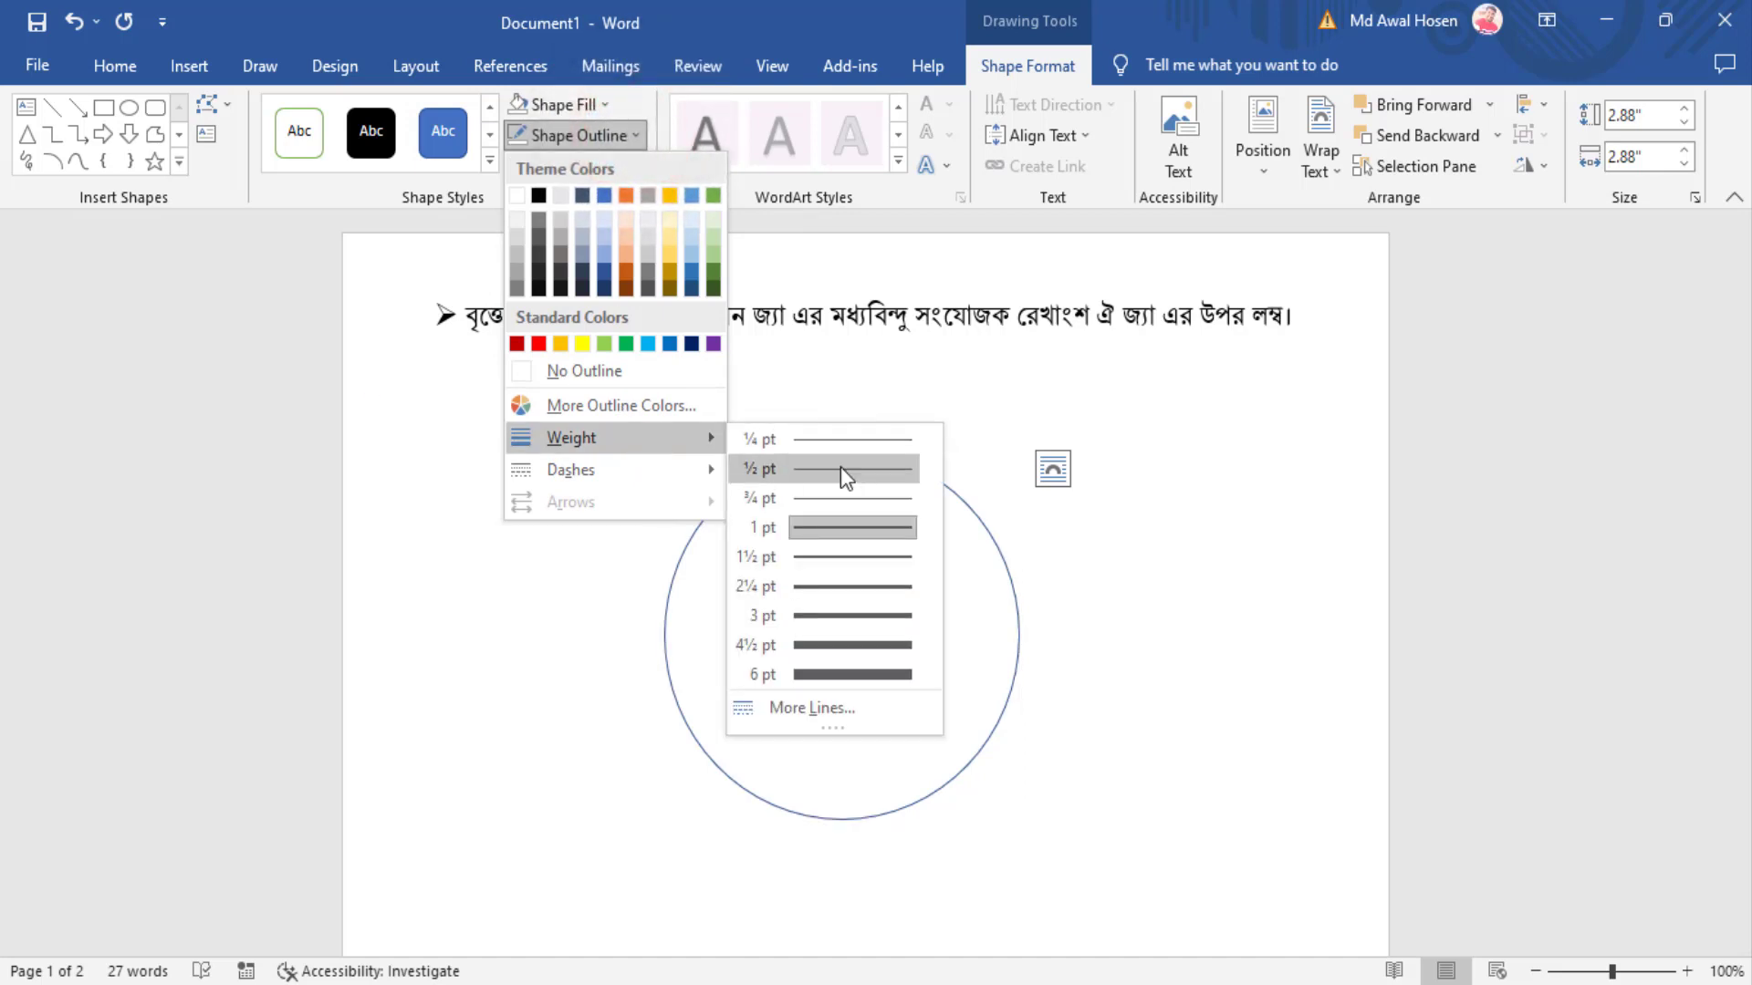
pyautogui.click(855, 586)
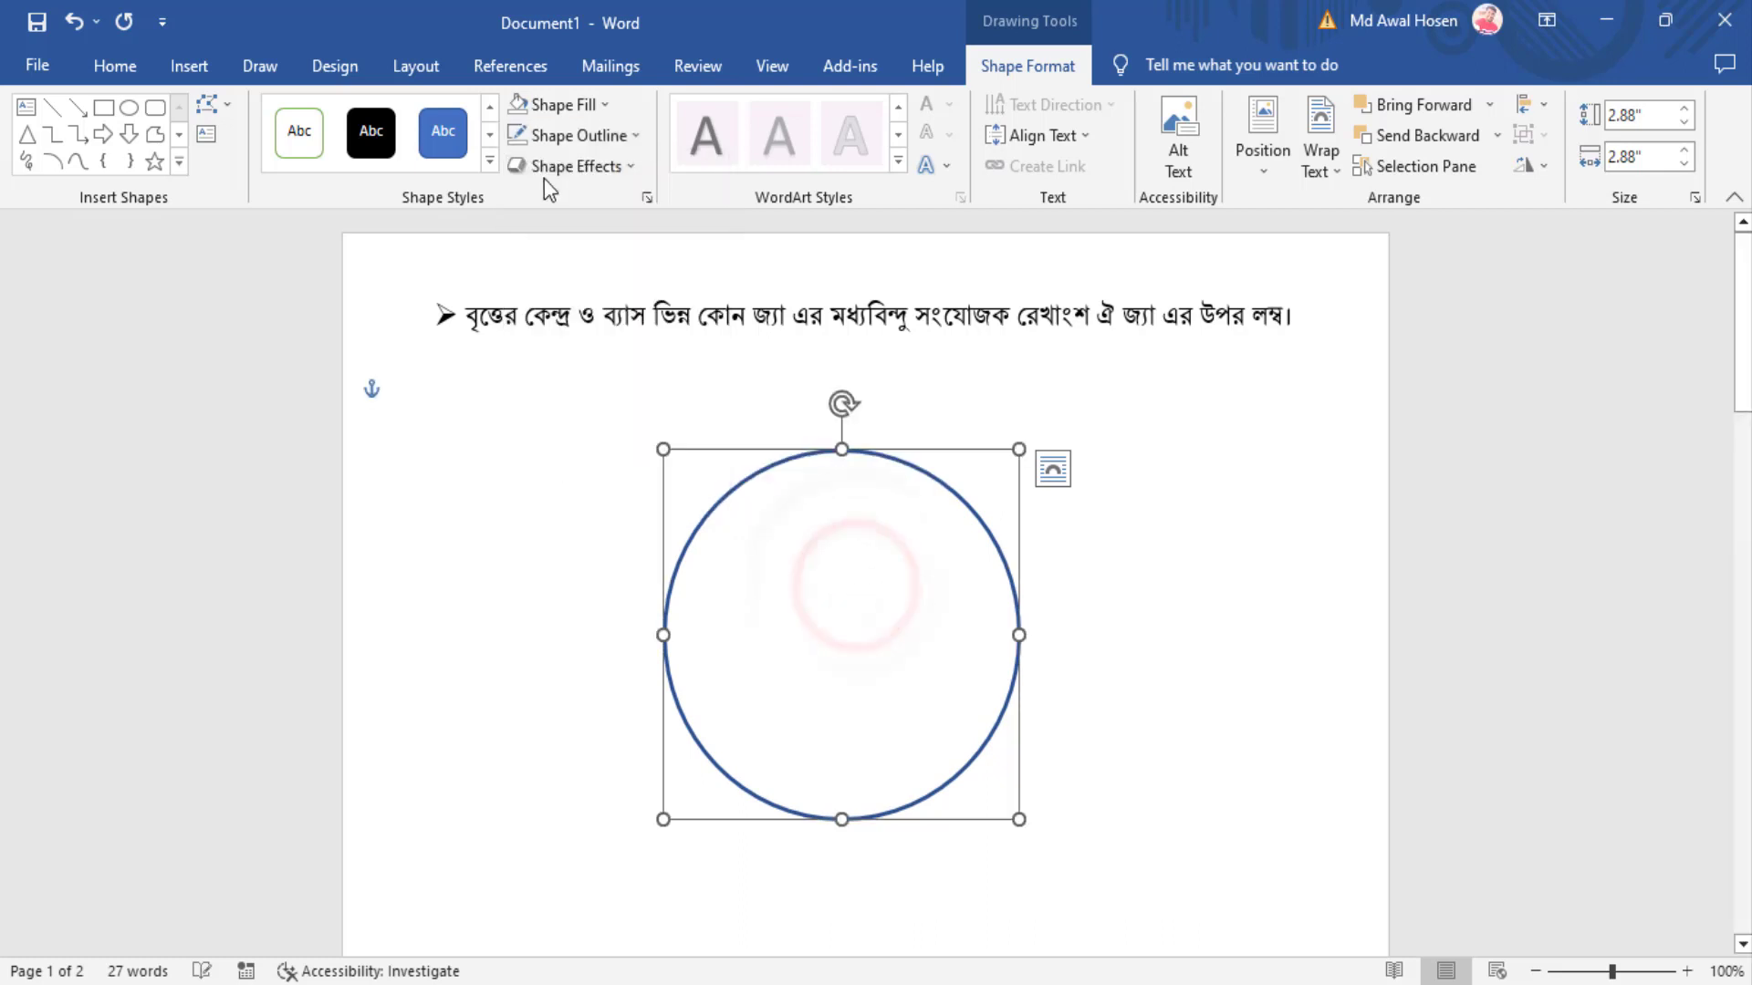
pyautogui.click(637, 137)
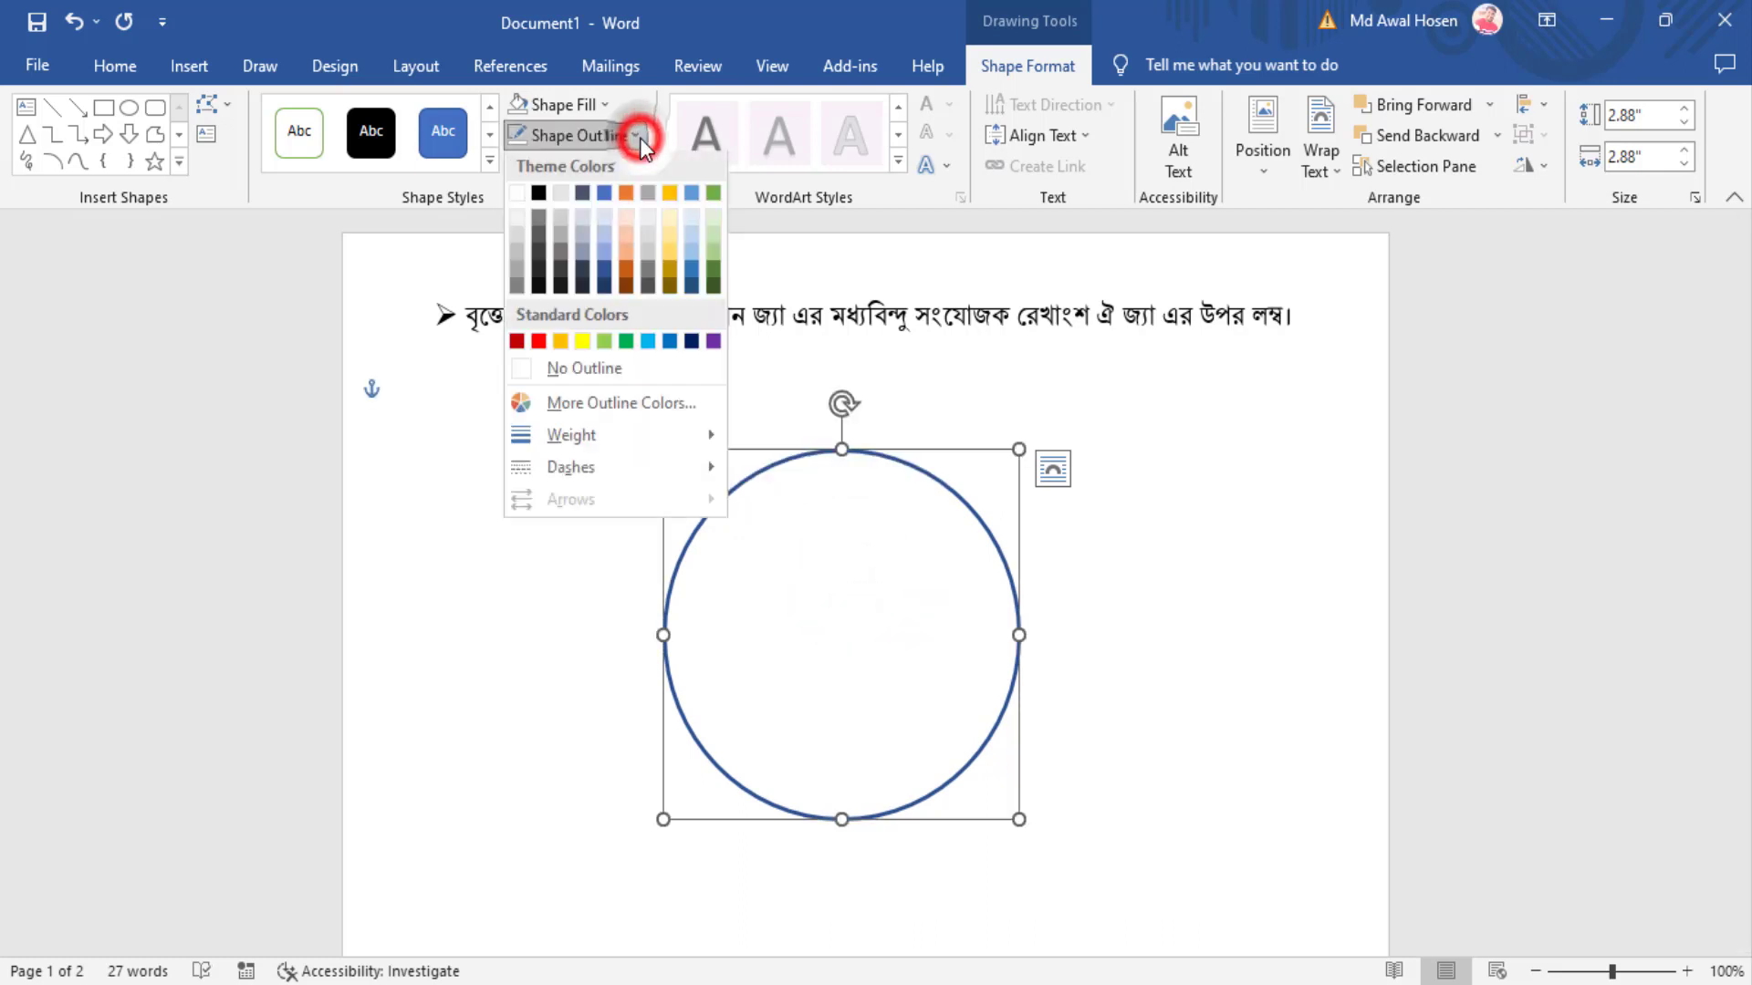
pyautogui.click(539, 236)
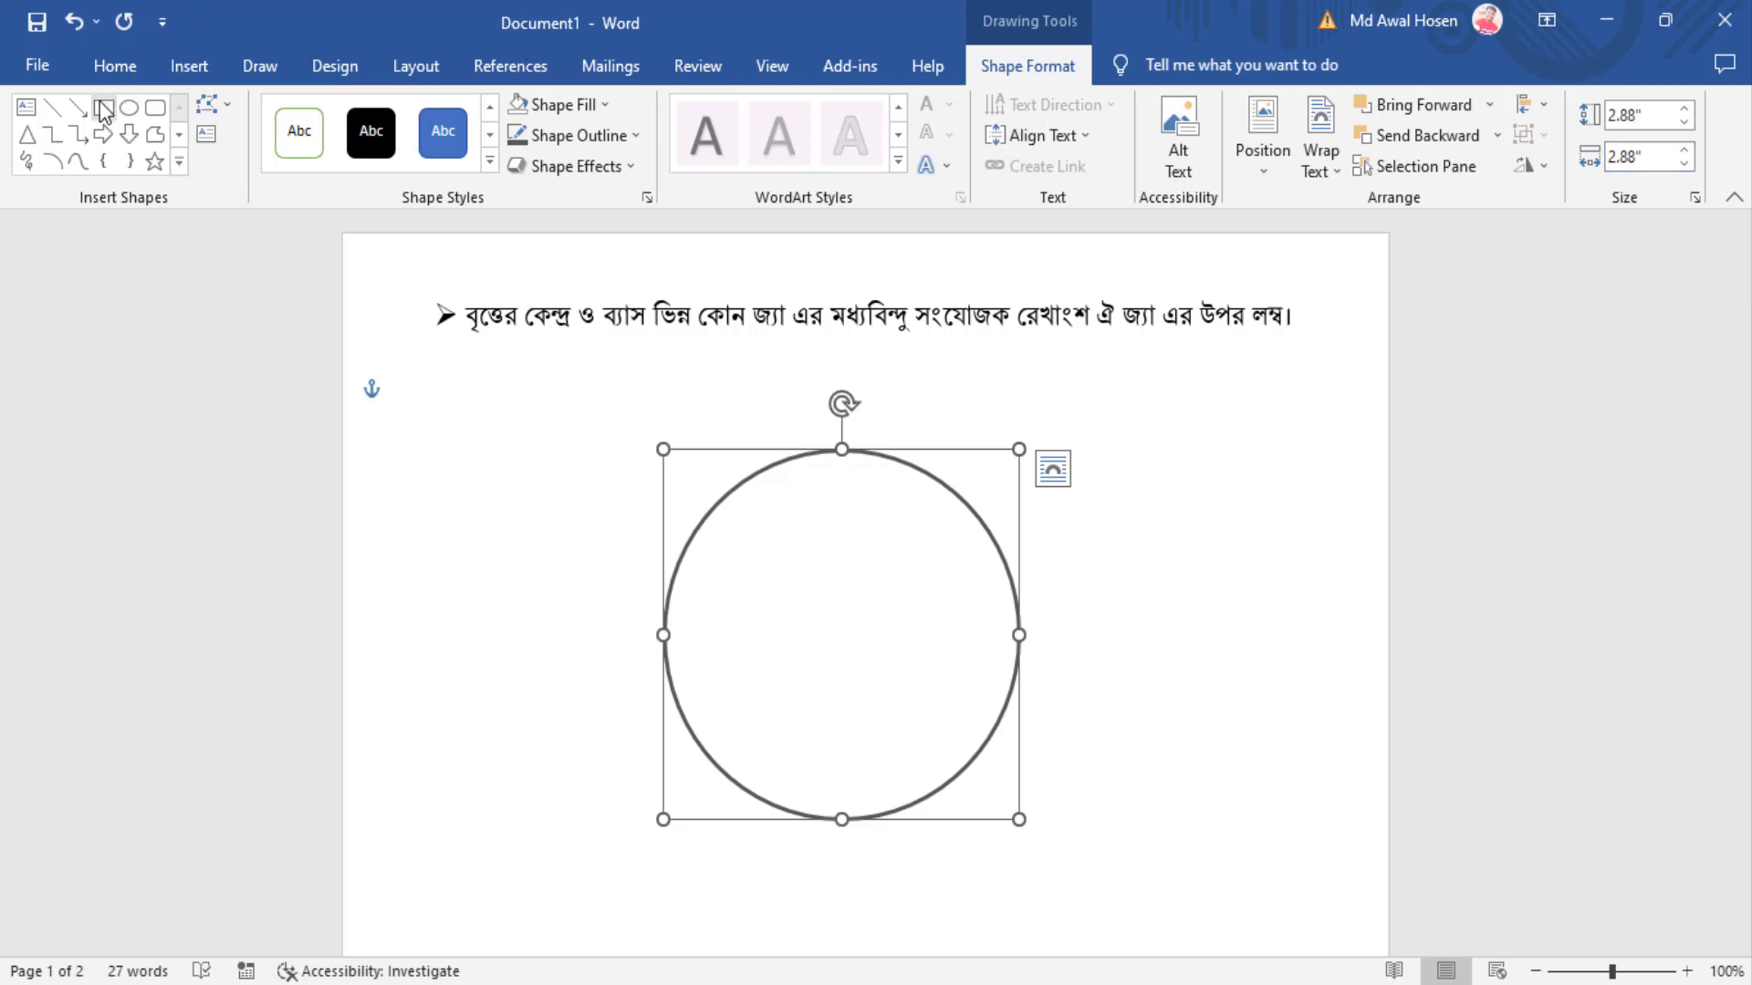
pyautogui.click(190, 64)
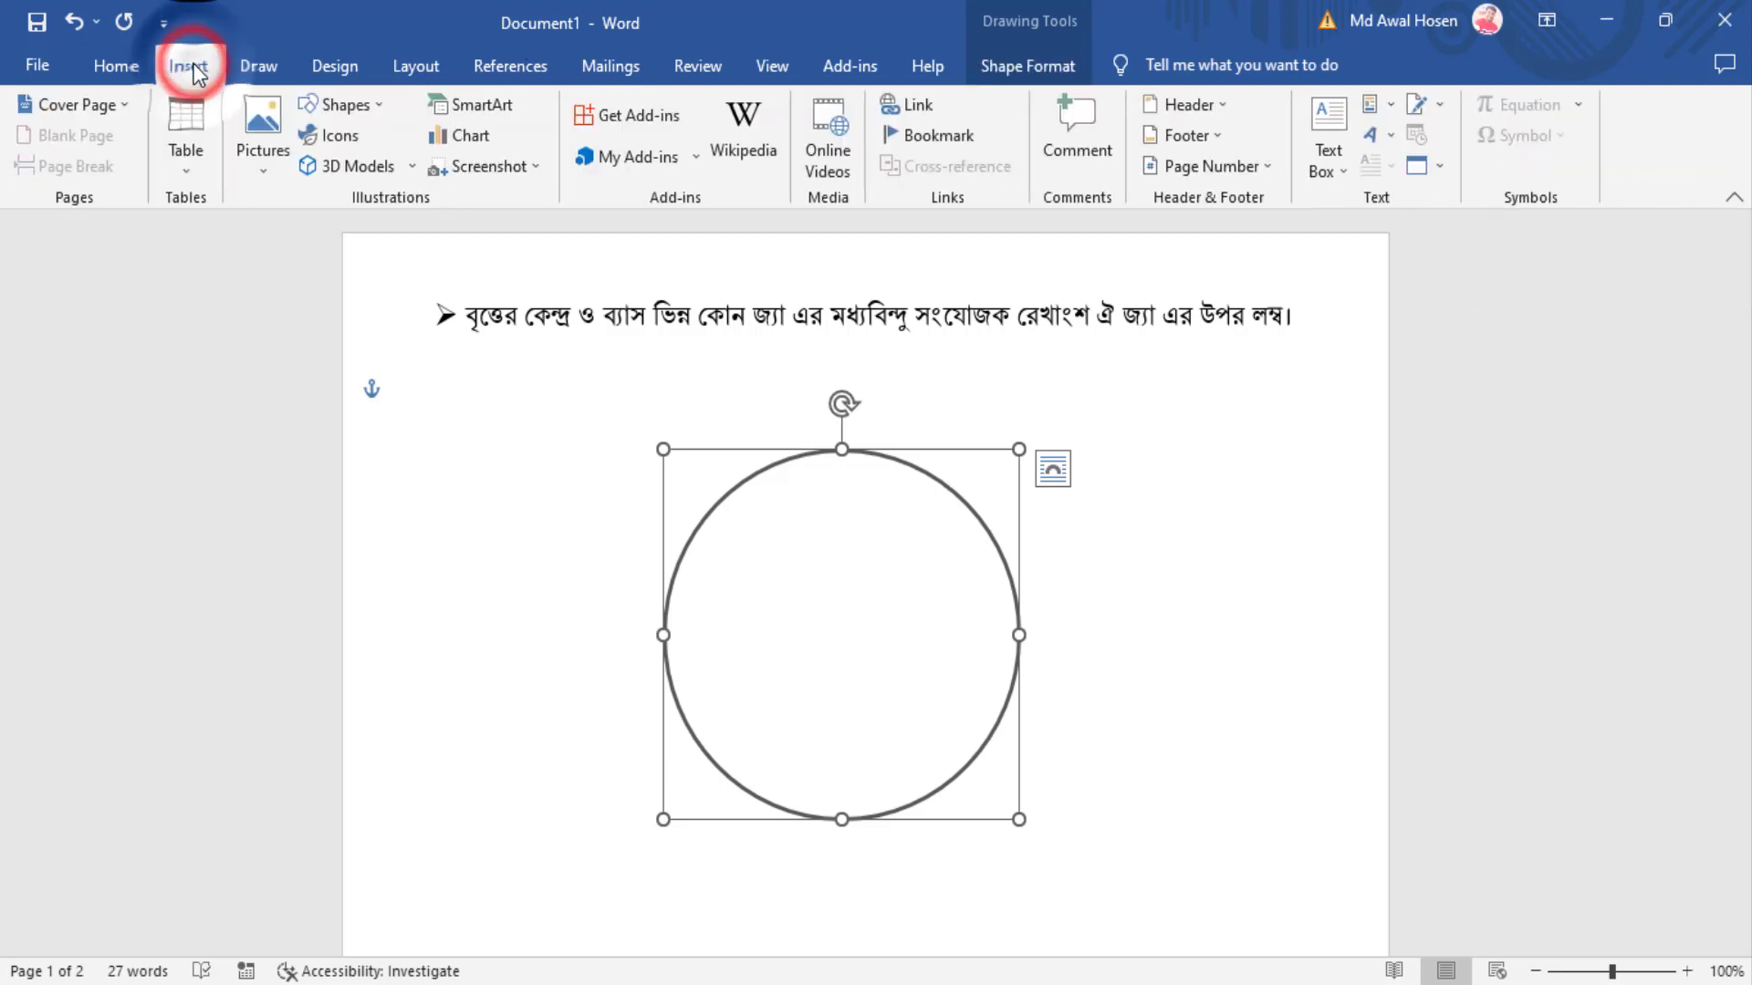
# Step: Draw an isosceles triangle to the upper right of the circle
pyautogui.click(377, 104)
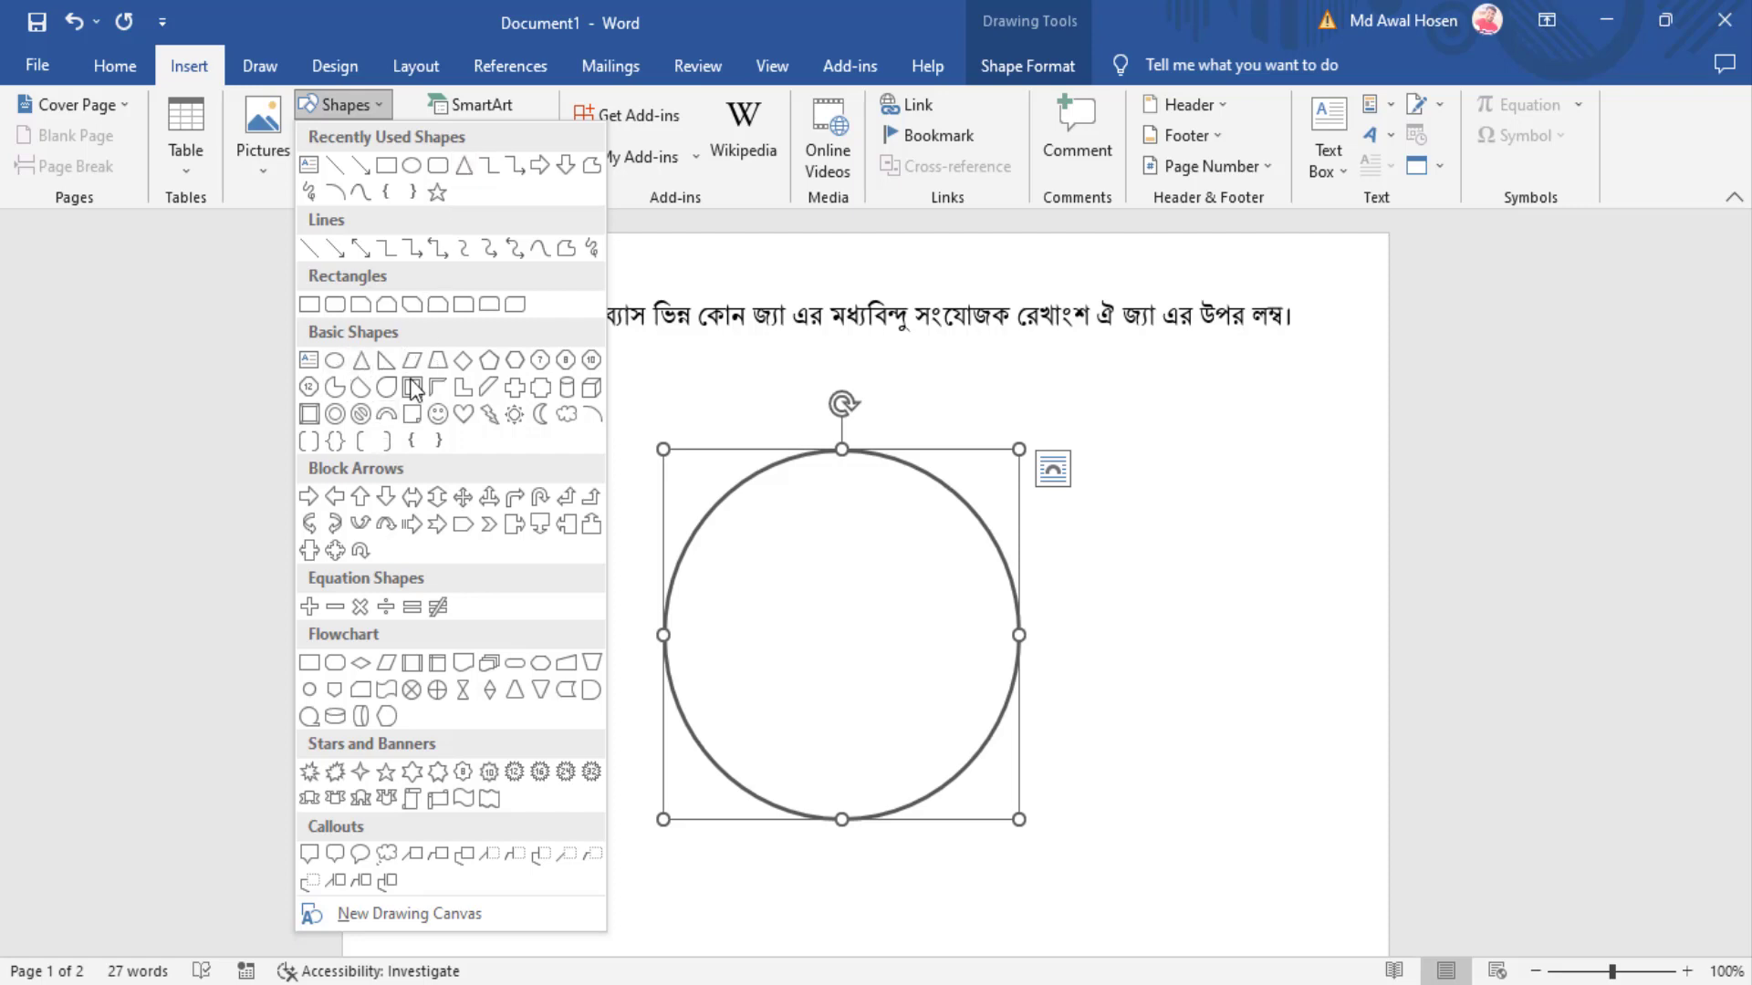
pyautogui.click(362, 363)
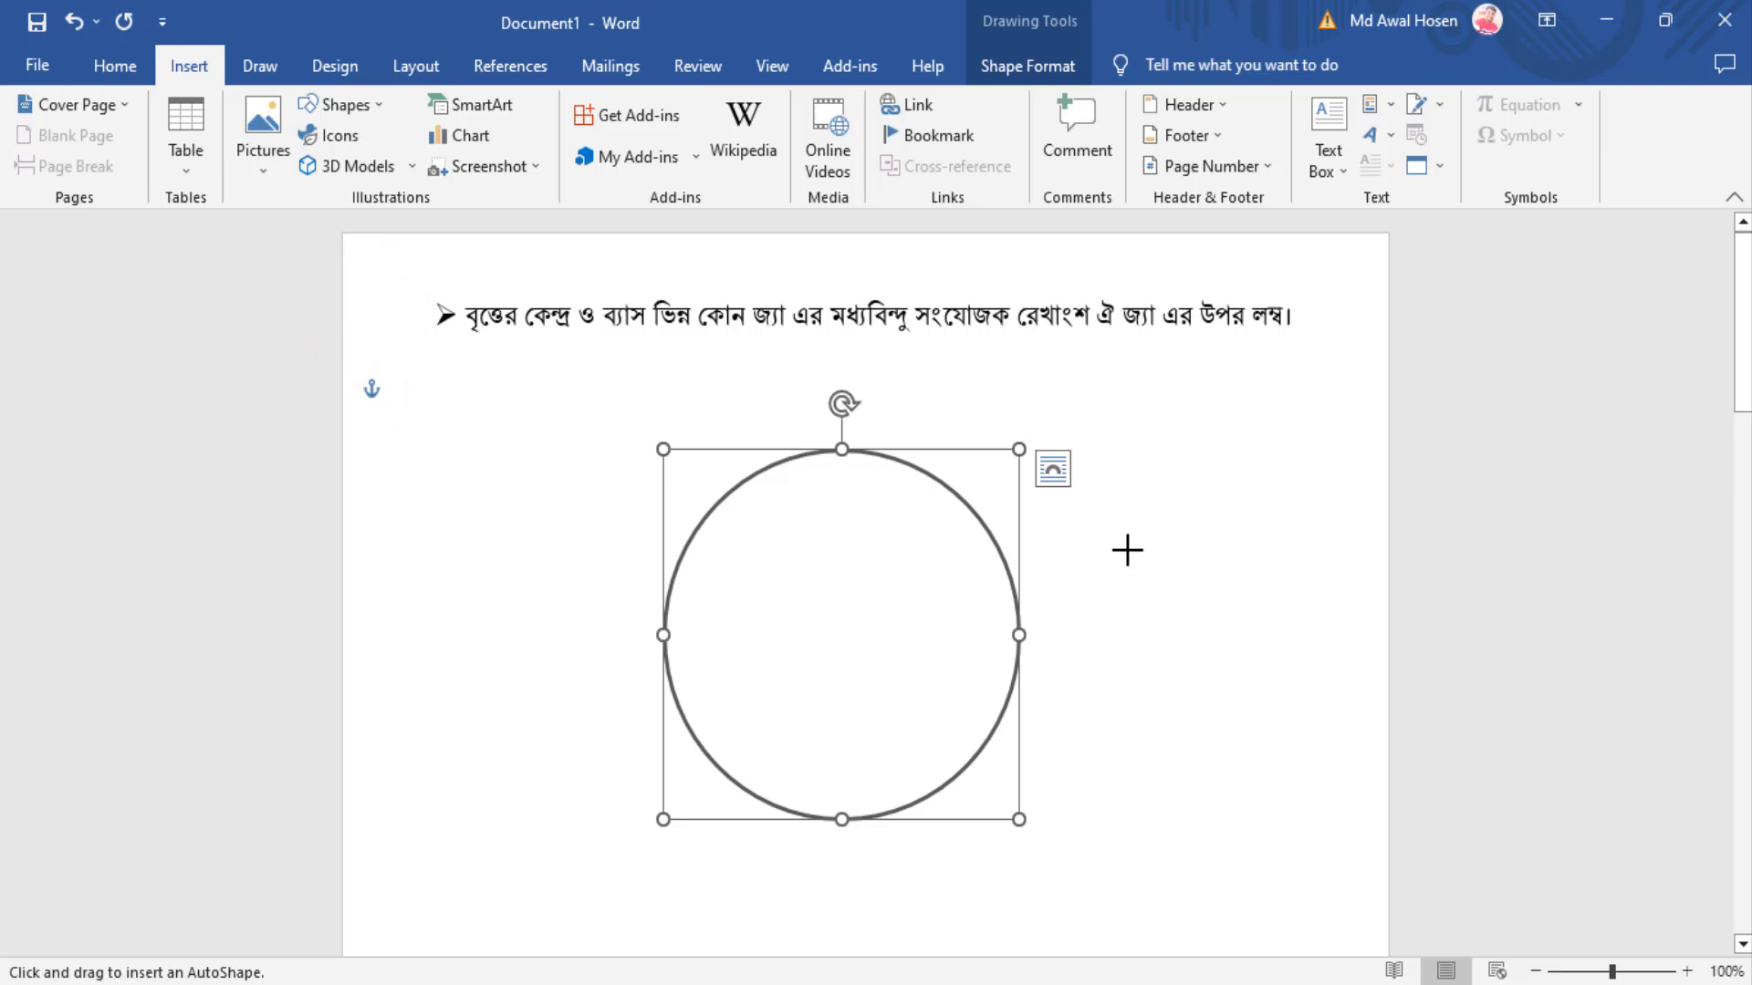
pyautogui.moveTo(1128, 550); pyautogui.dragTo(1258, 652)
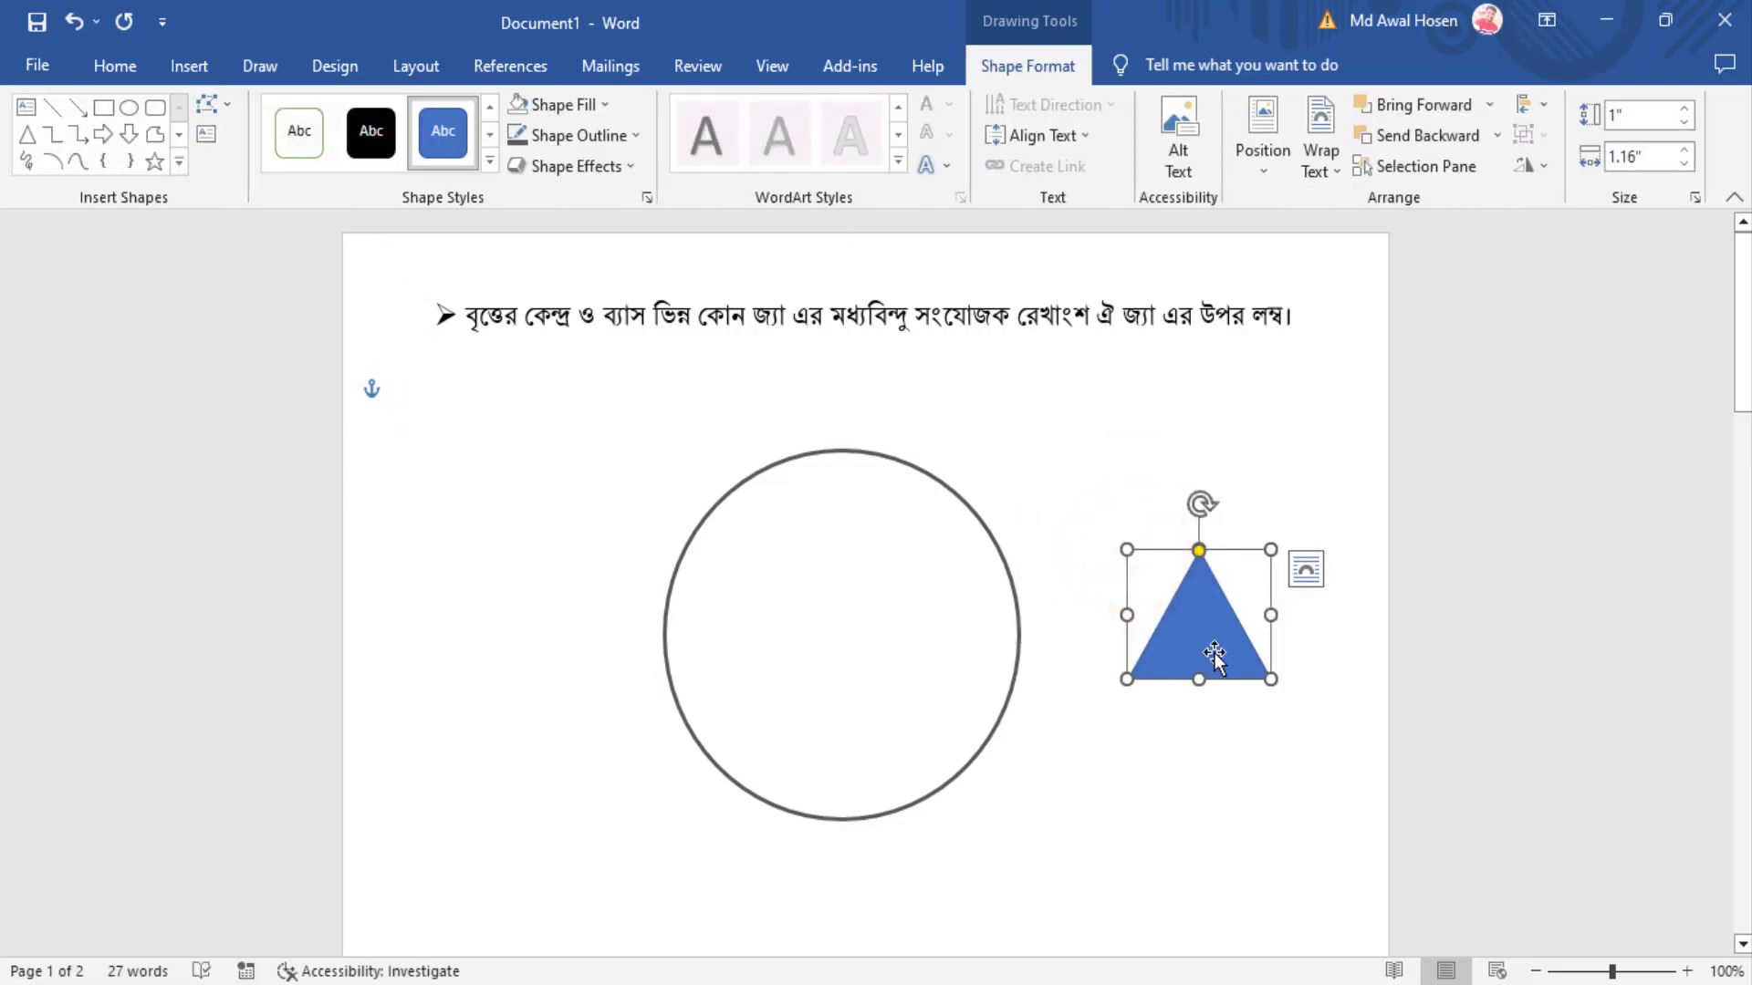
pyautogui.moveTo(1187, 585); pyautogui.dragTo(1155, 482)
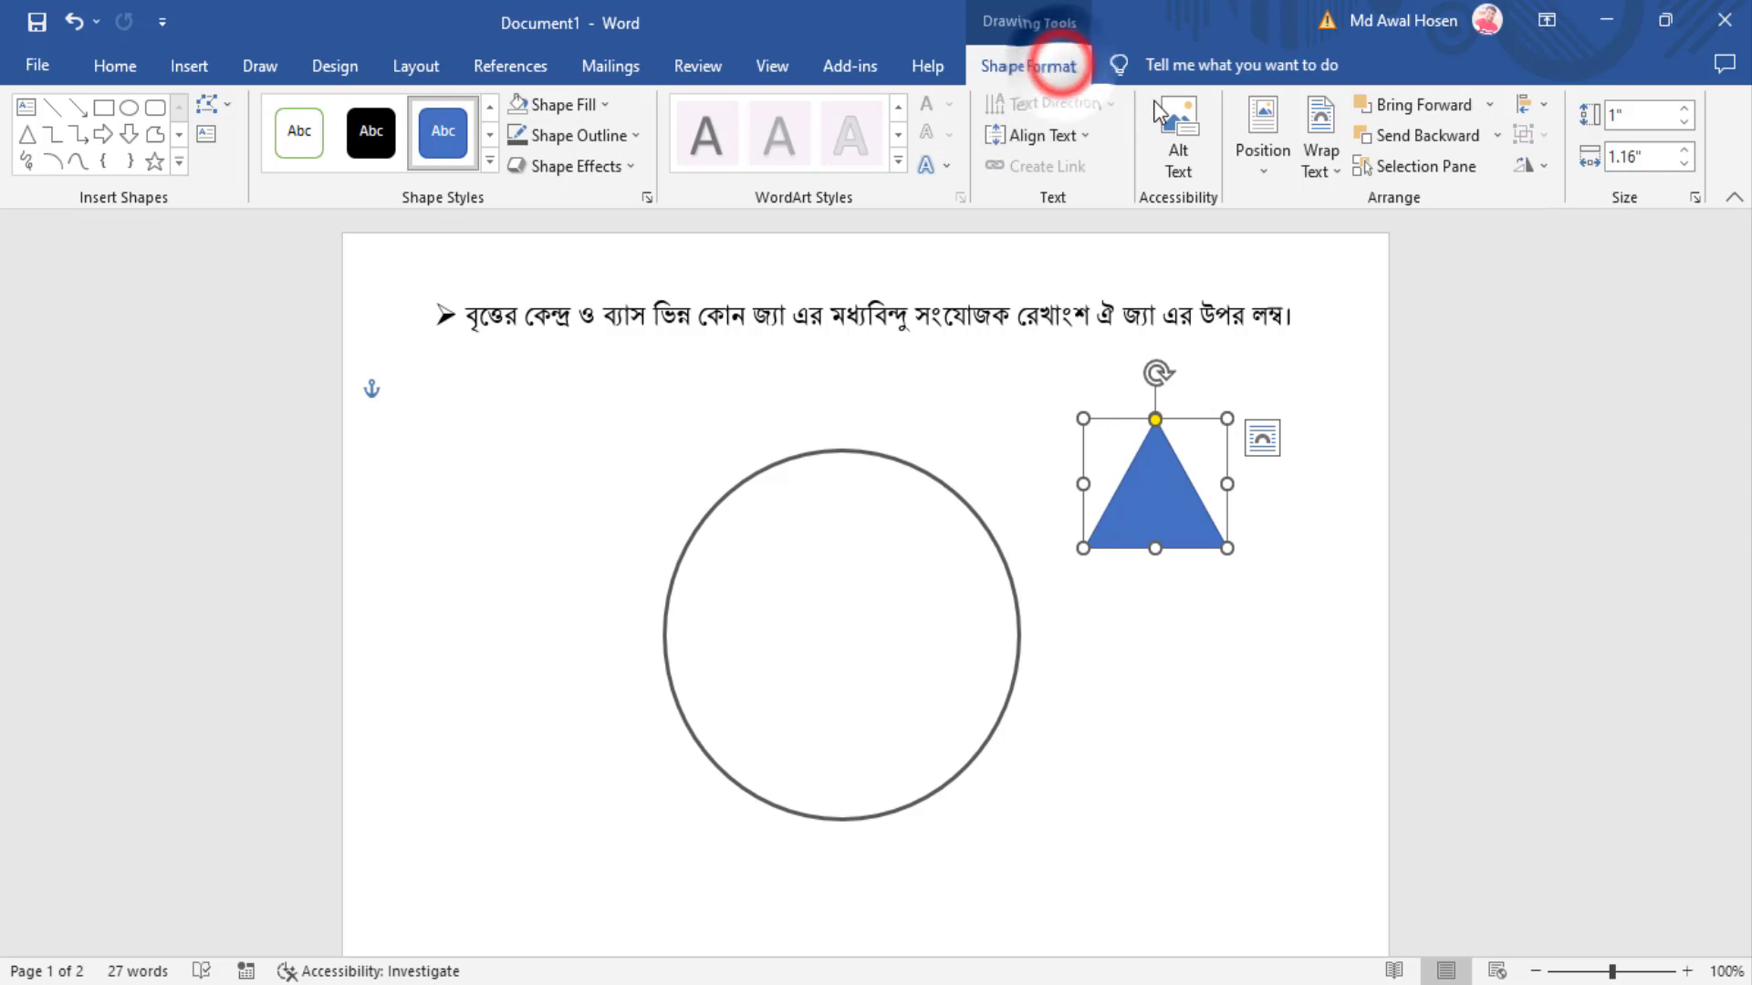
# Step: Resize the triangle to 1.44" height and 1.44" width with aspect ratio unlocked
pyautogui.click(1694, 197)
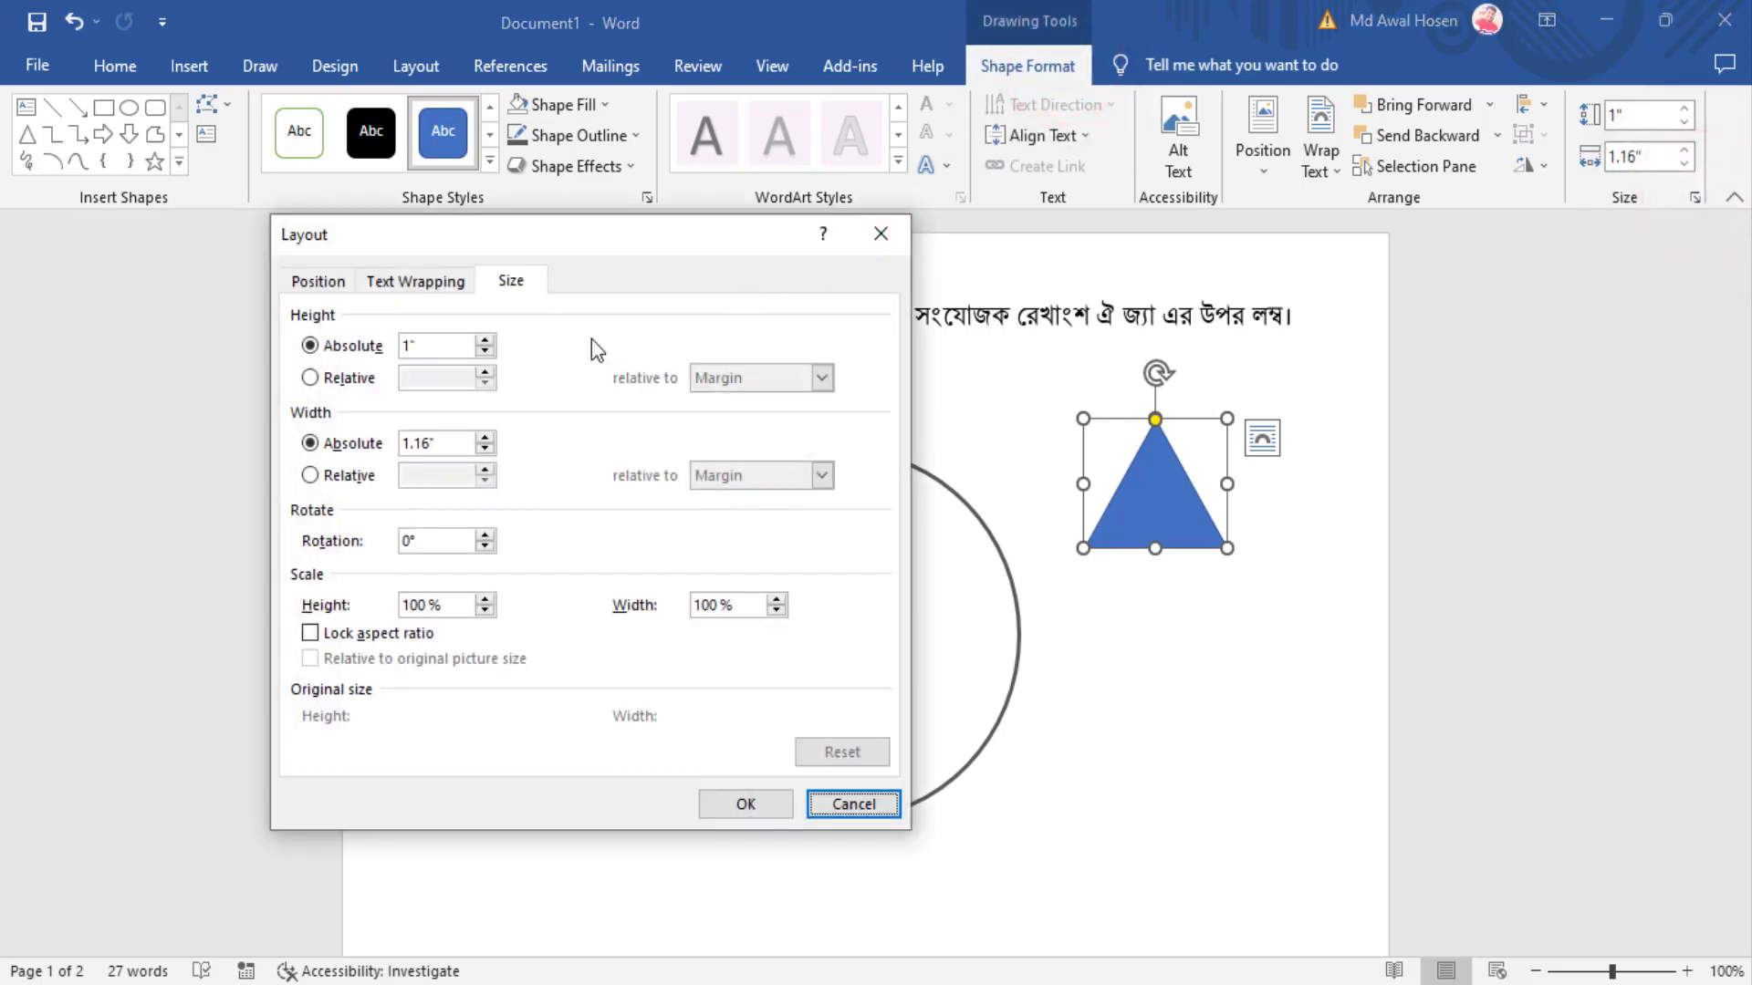
pyautogui.click(311, 634)
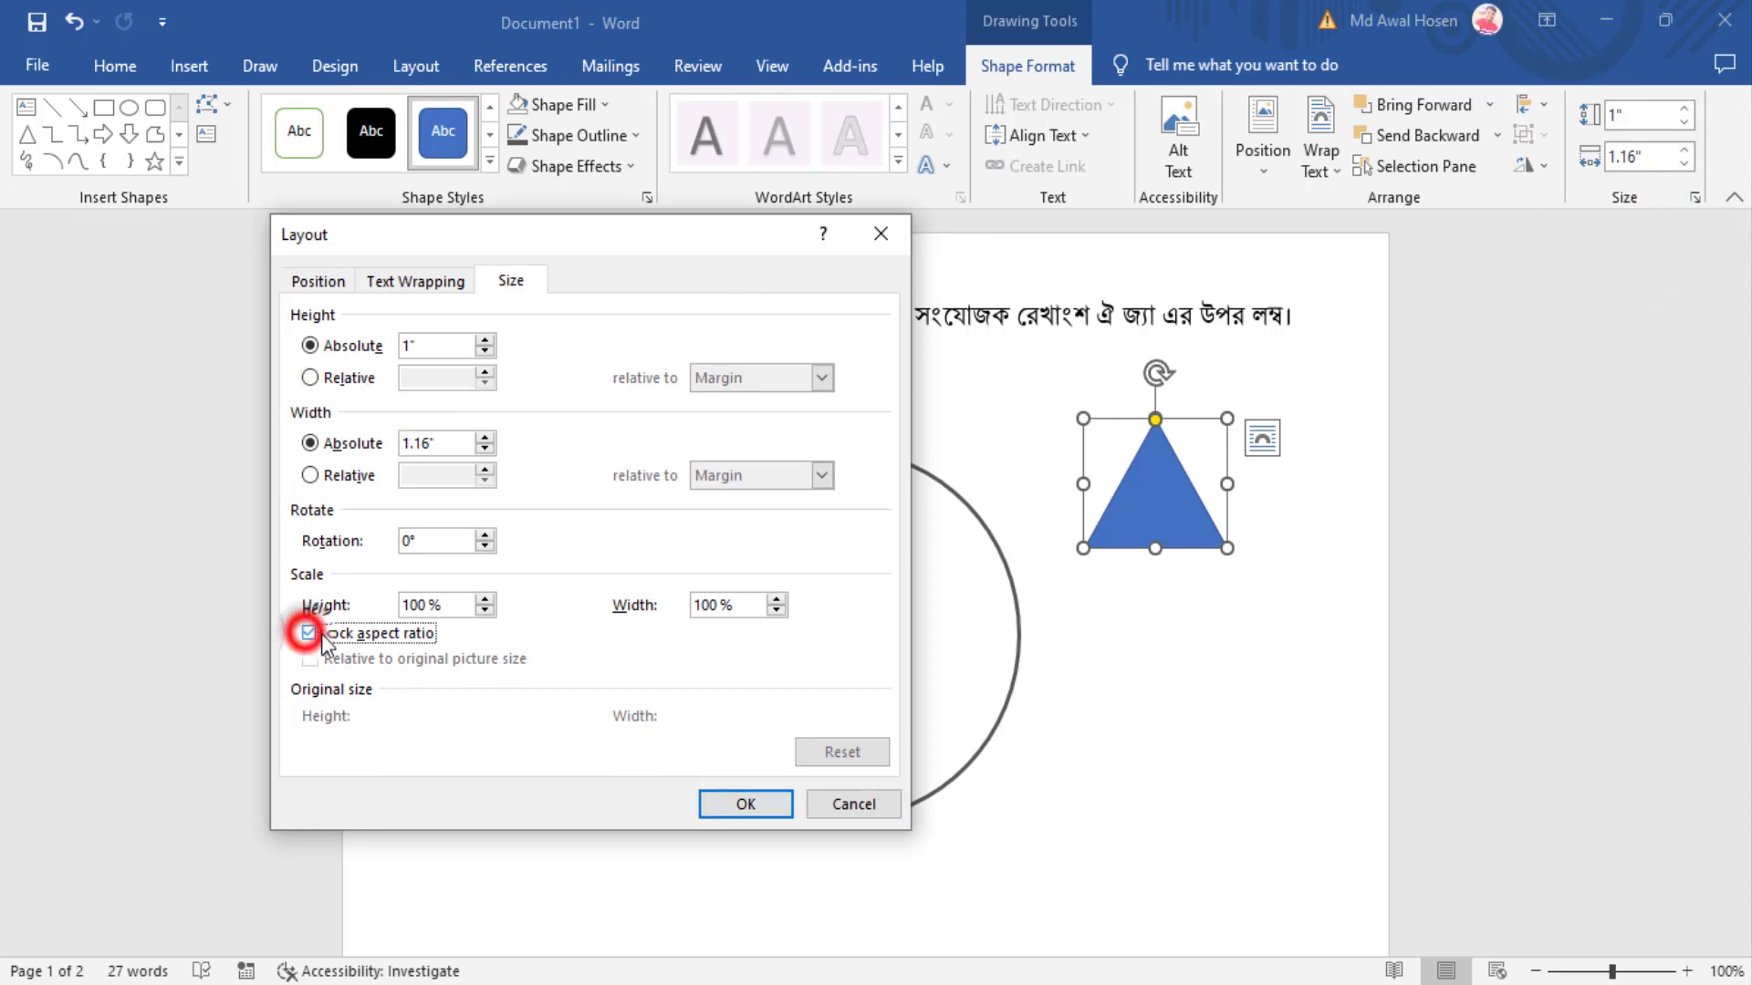
pyautogui.click(314, 636)
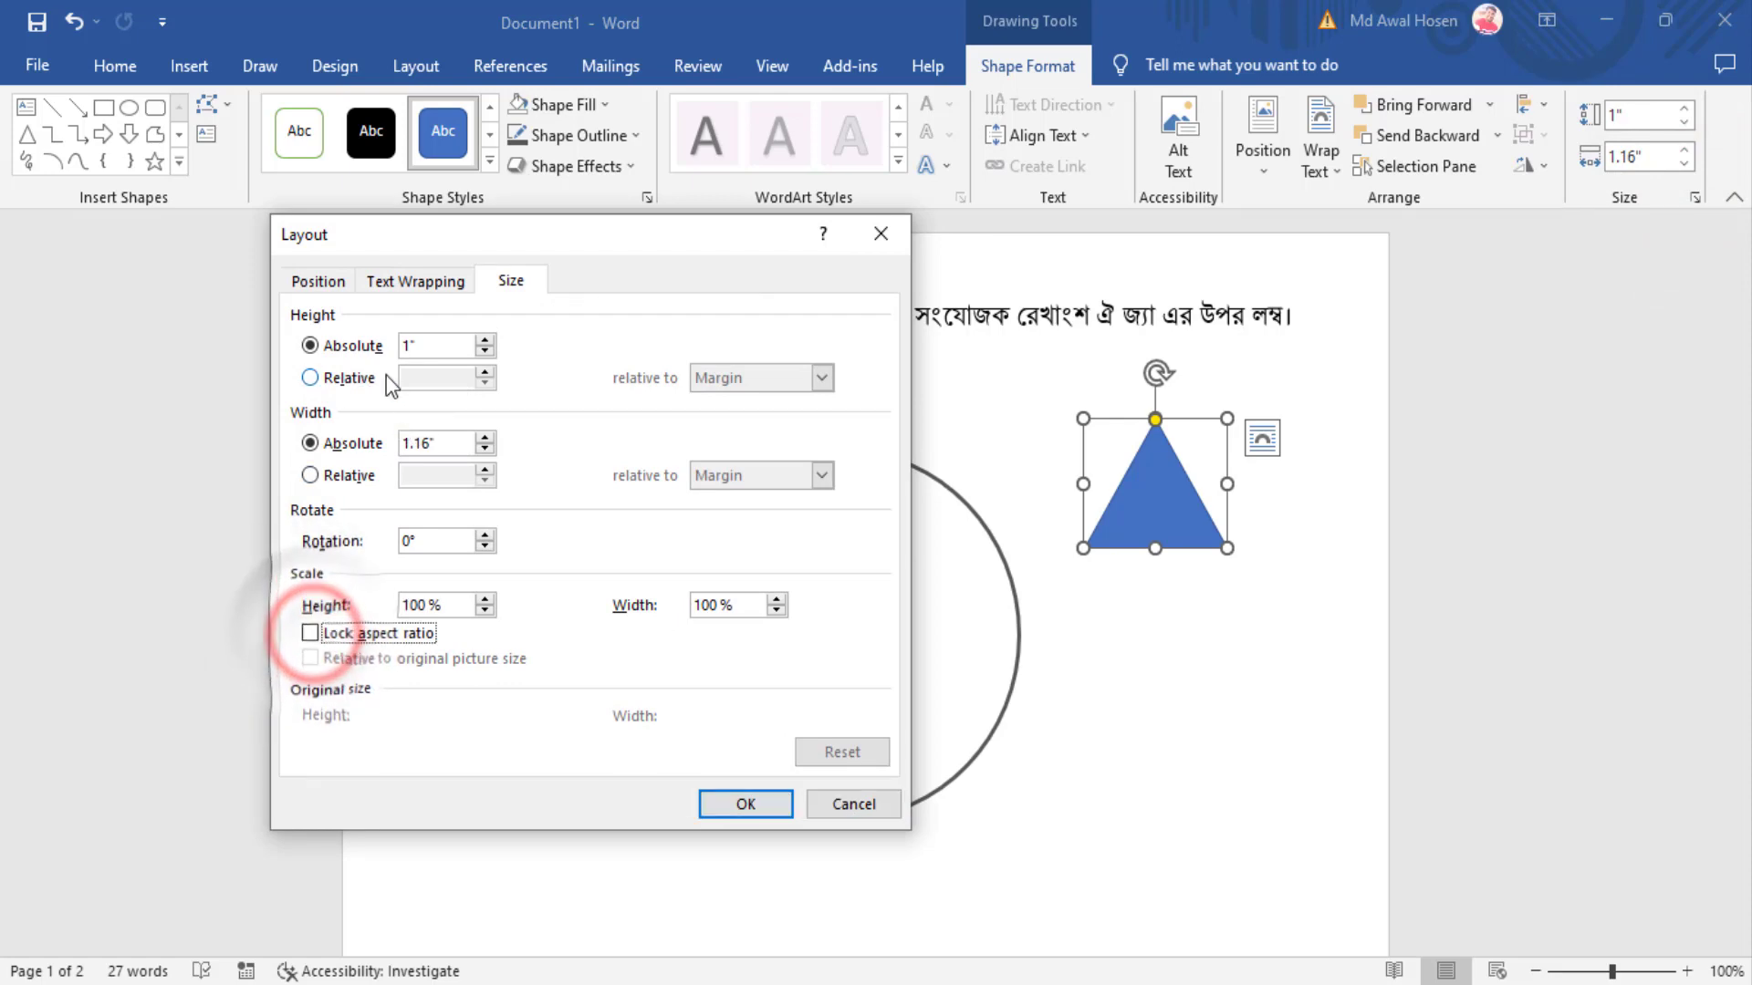
pyautogui.moveTo(447, 345); pyautogui.dragTo(311, 343)
pyautogui.write('.44')
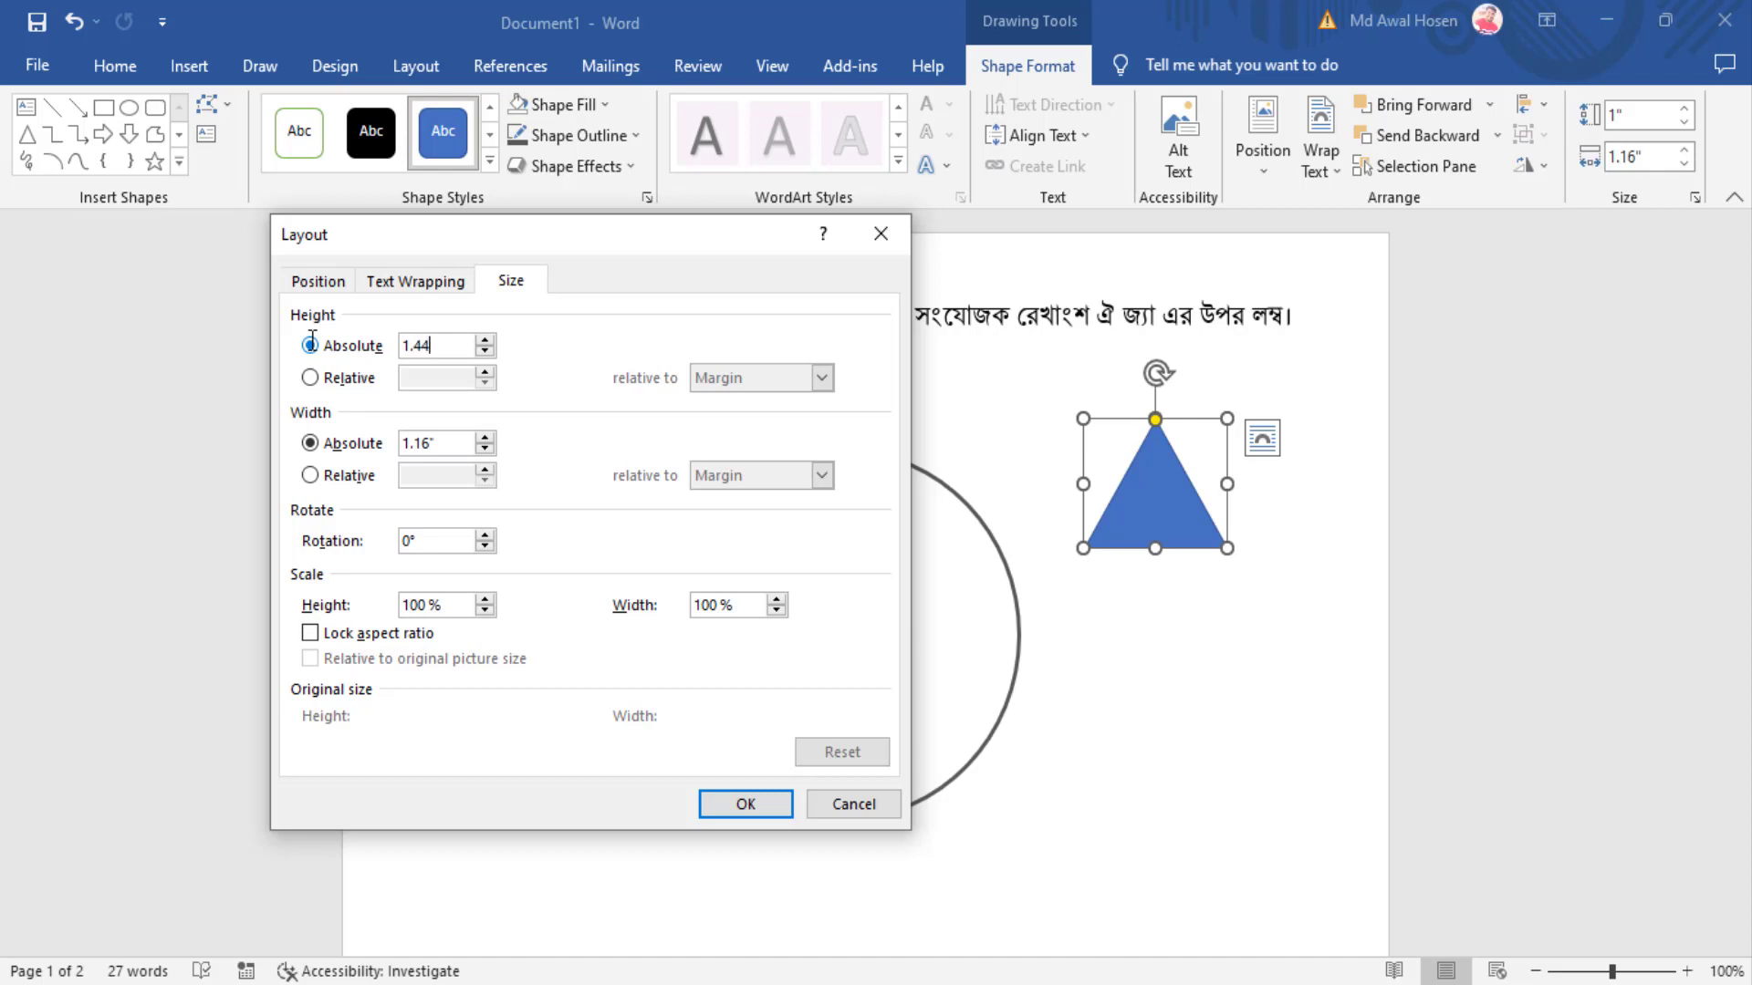
pyautogui.doubleClick(456, 443)
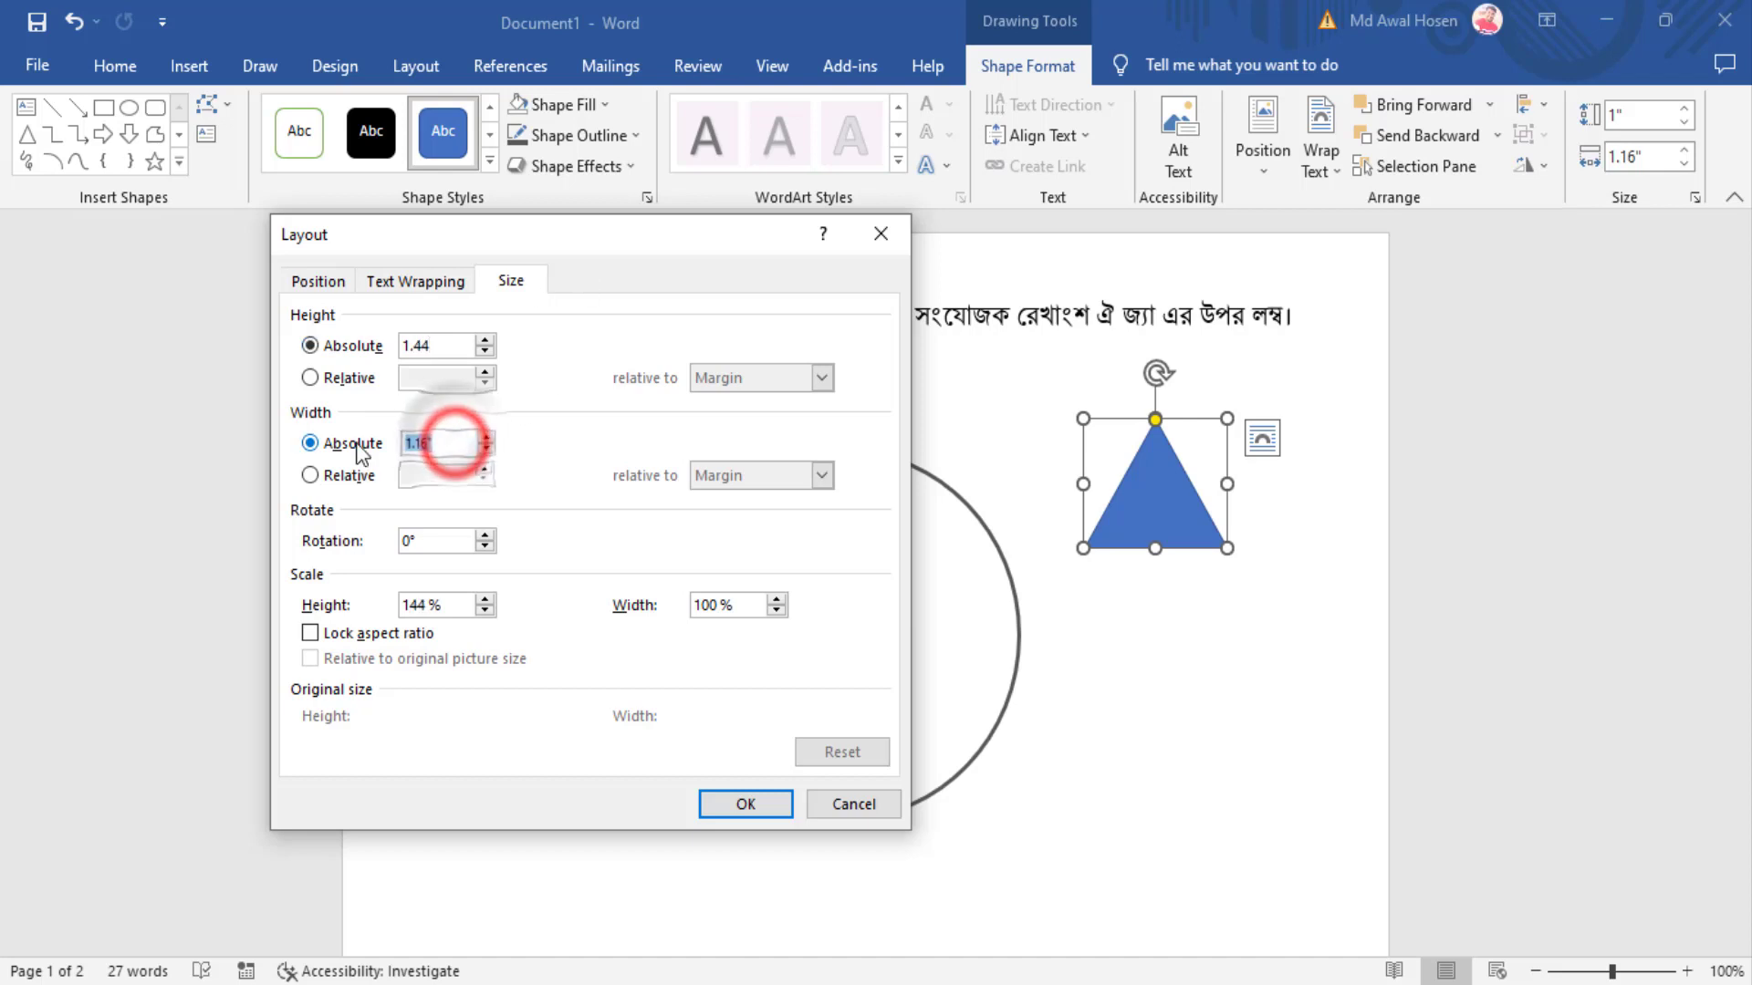
pyautogui.write('1.44')
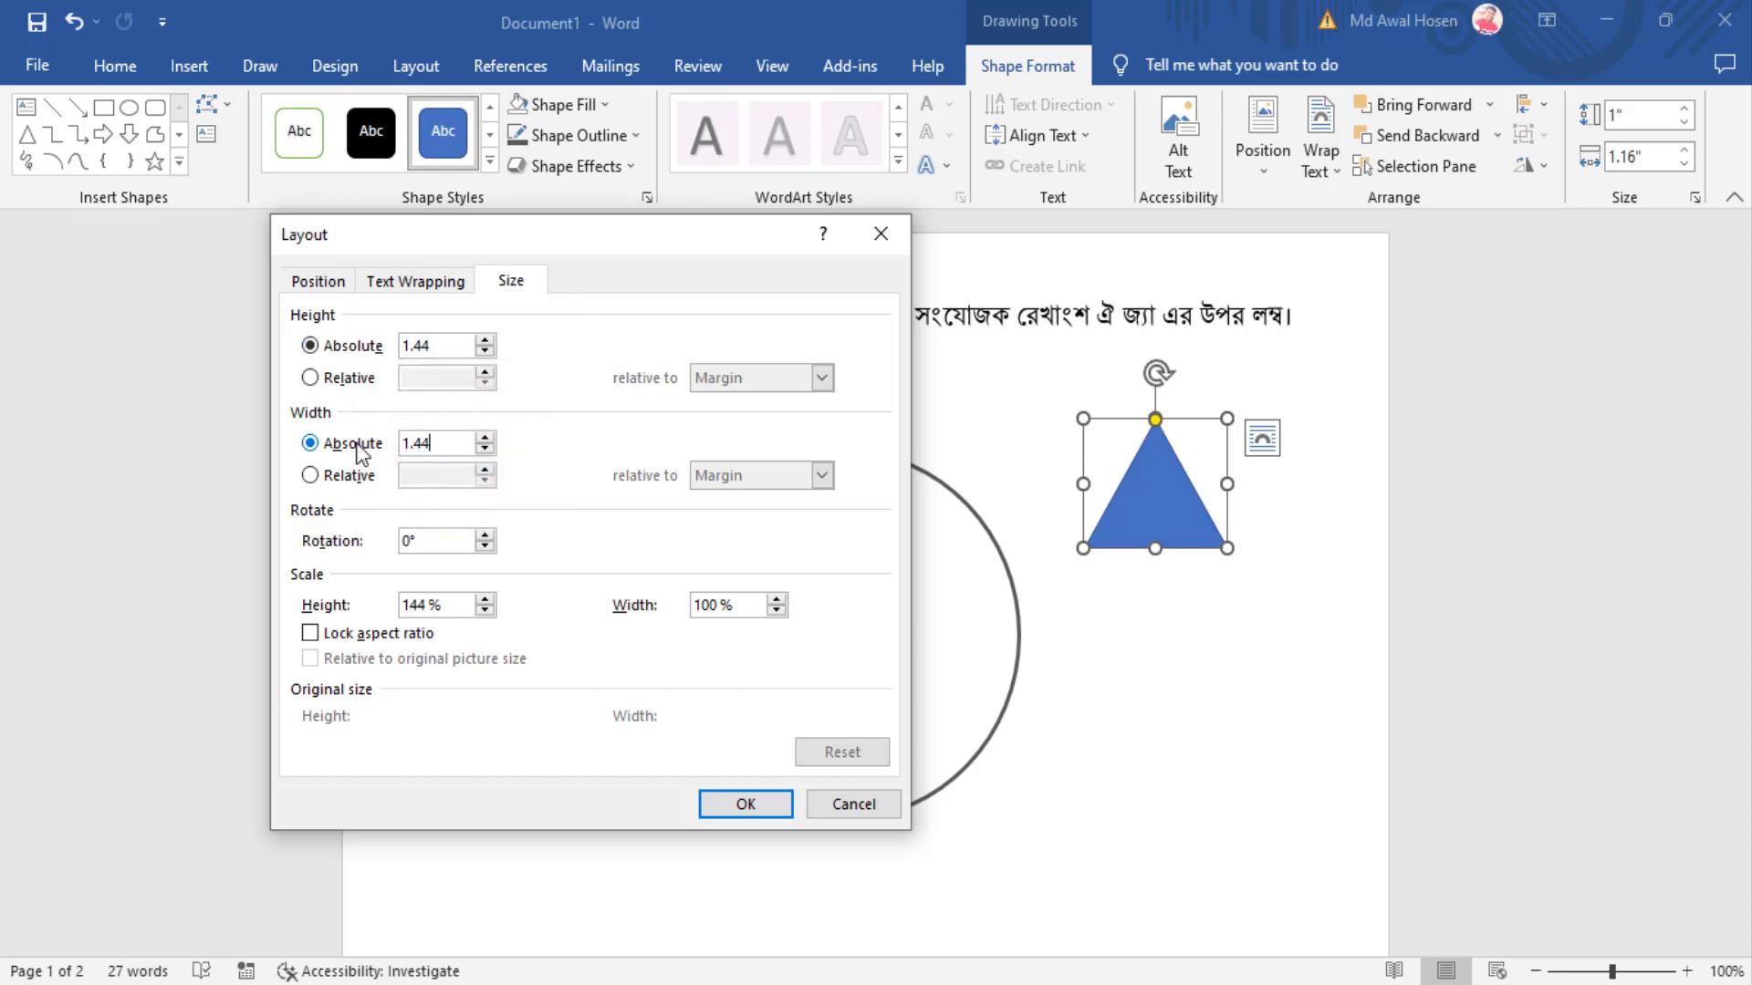
pyautogui.click(744, 805)
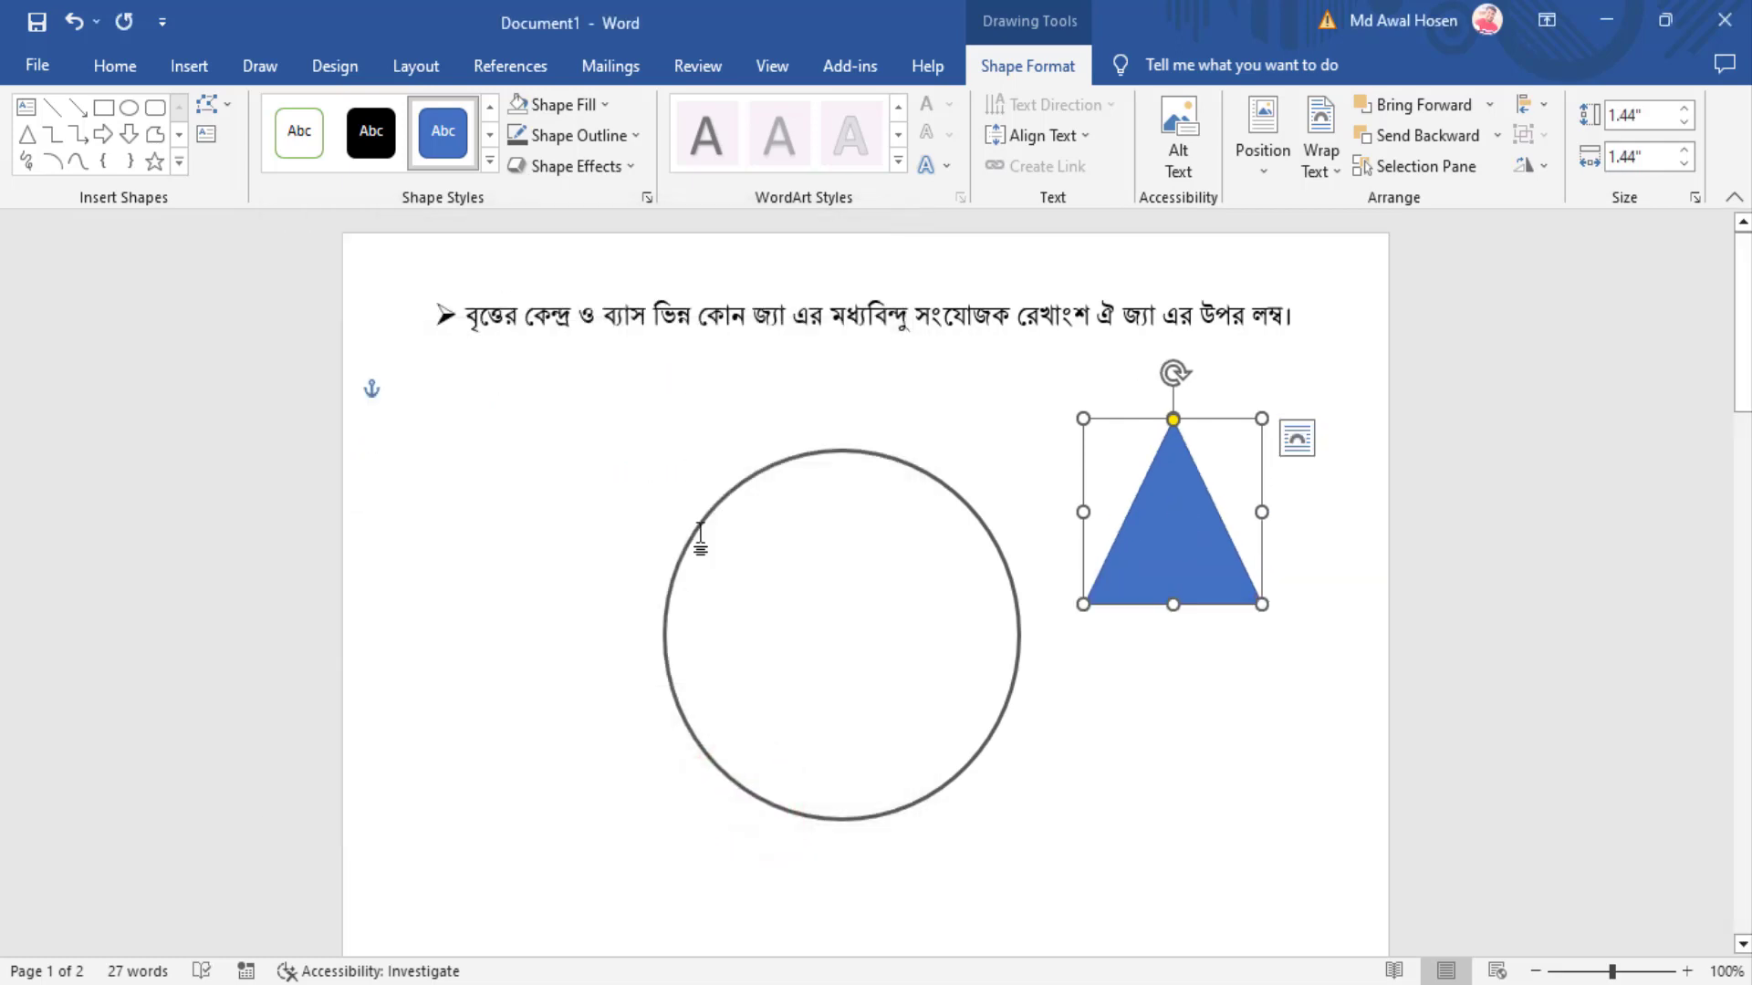
# Step: Centre the triangle inside the circle and lower it until its base meets the circle
pyautogui.click(897, 458)
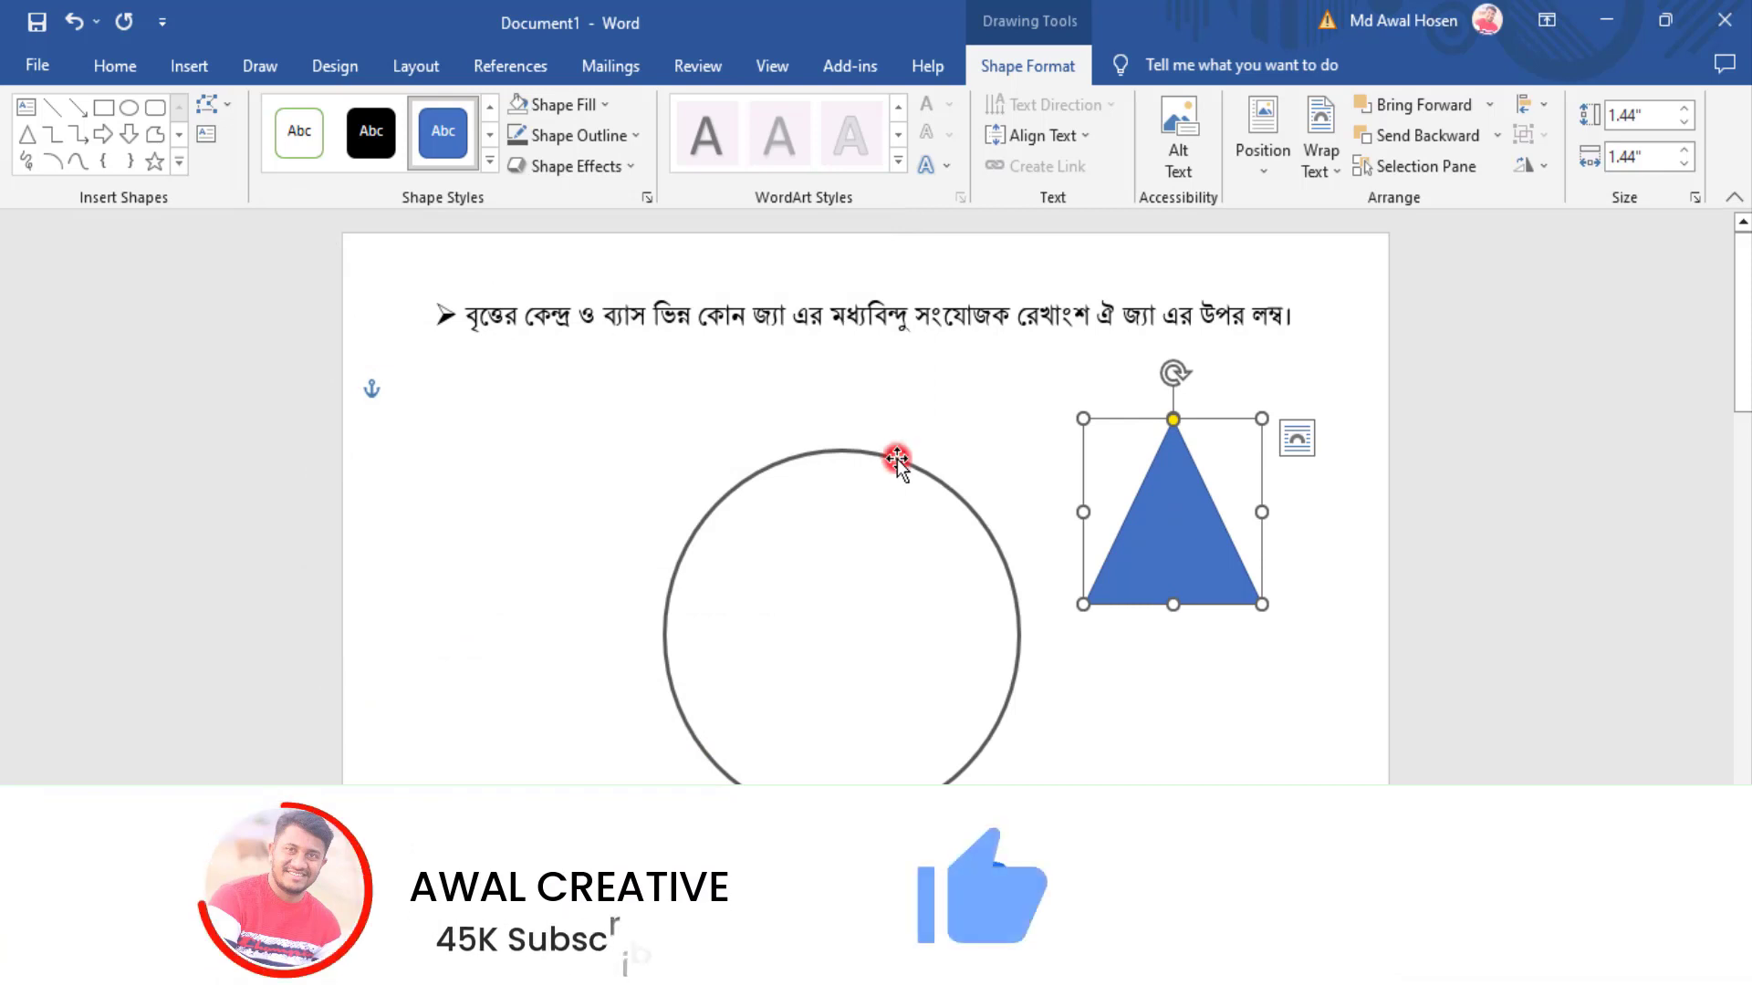
pyautogui.click(1197, 512)
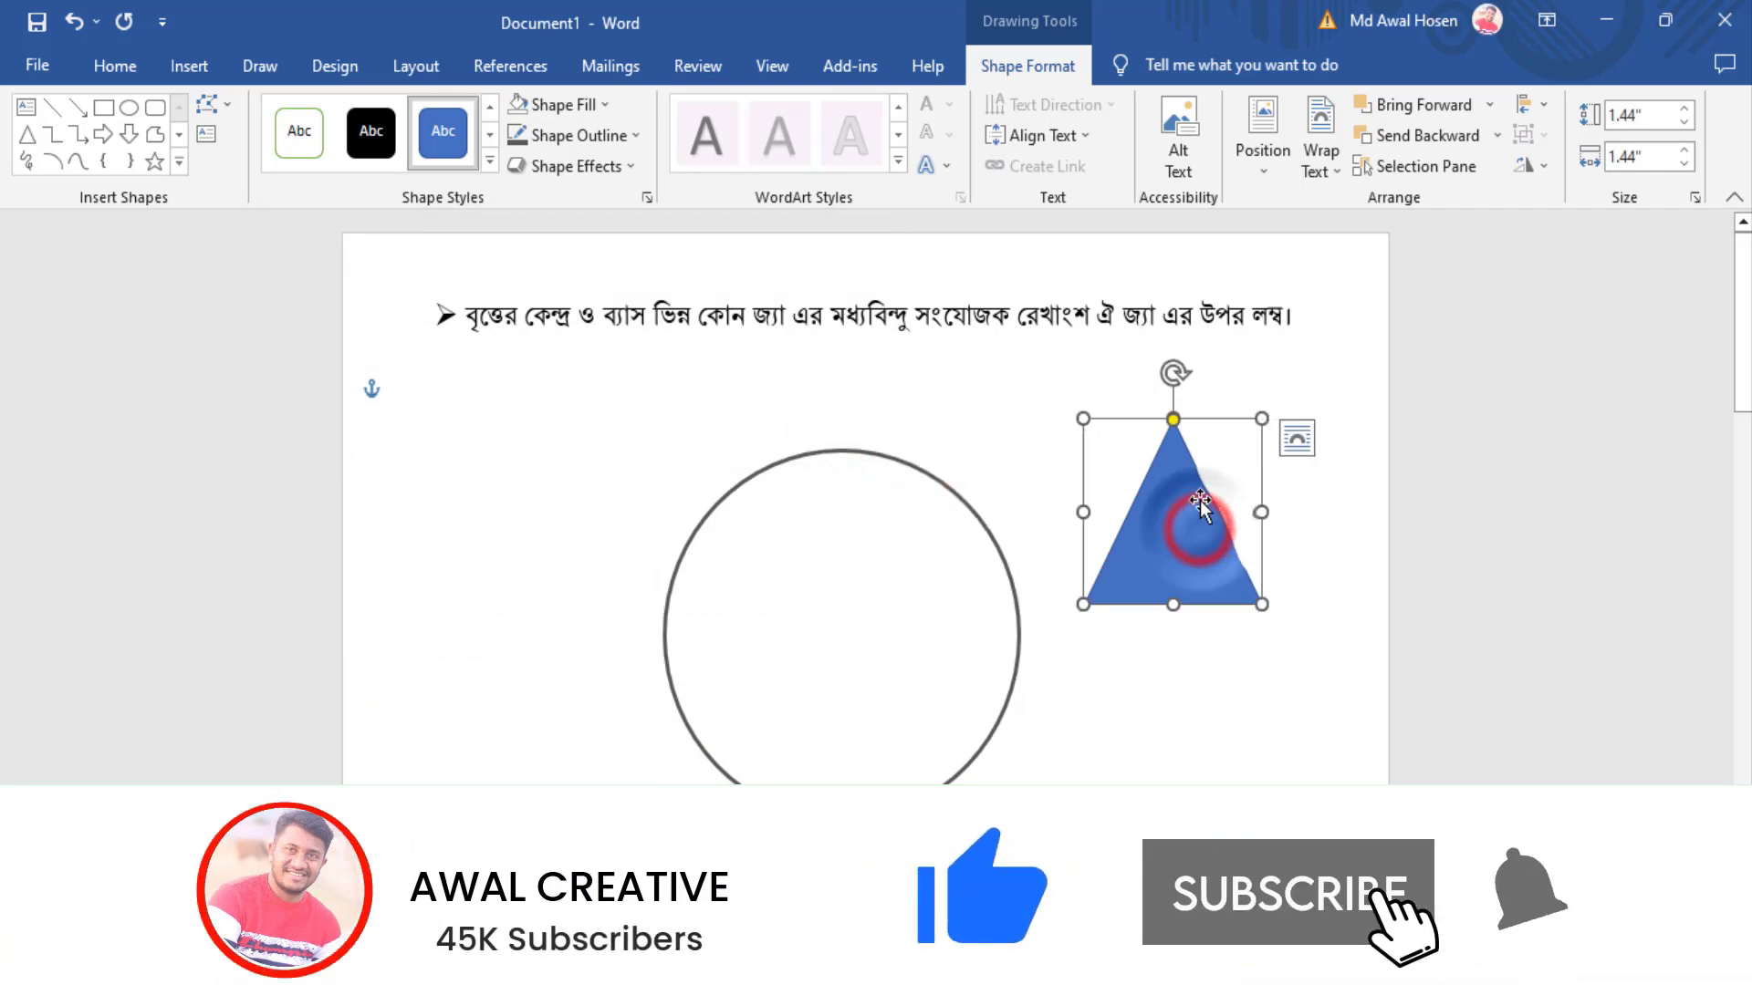
pyautogui.moveTo(1190, 527); pyautogui.dragTo(900, 656)
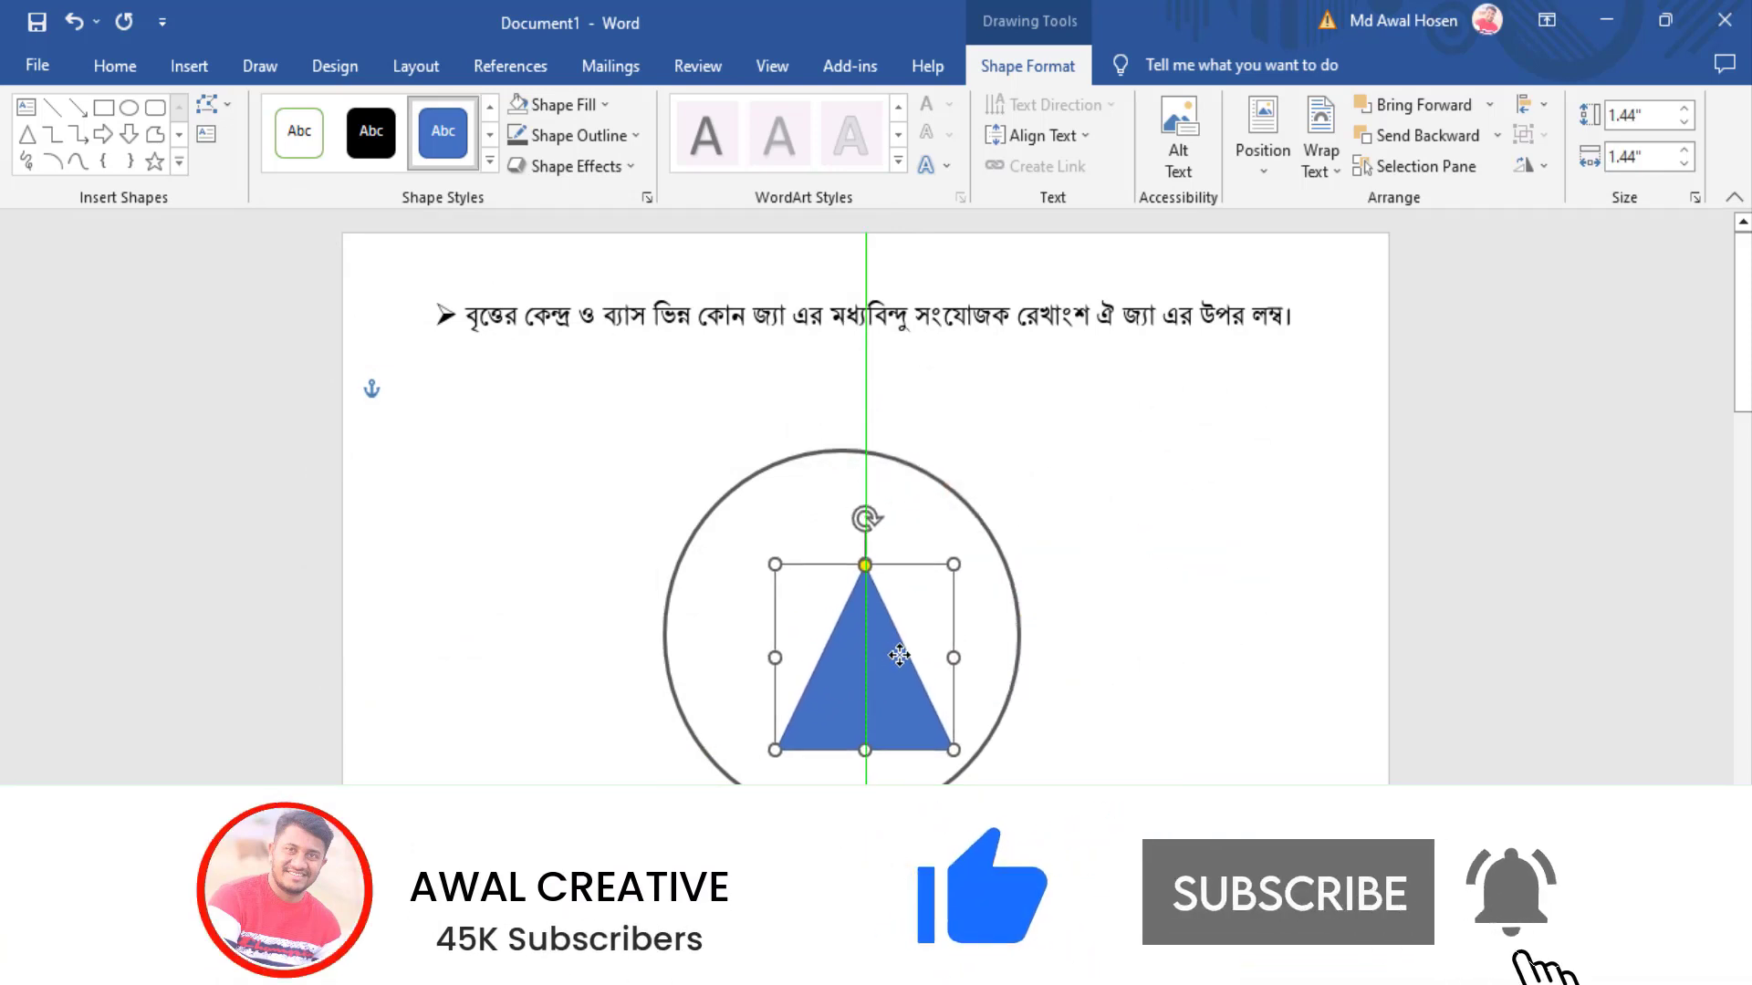
pyautogui.click(928, 478)
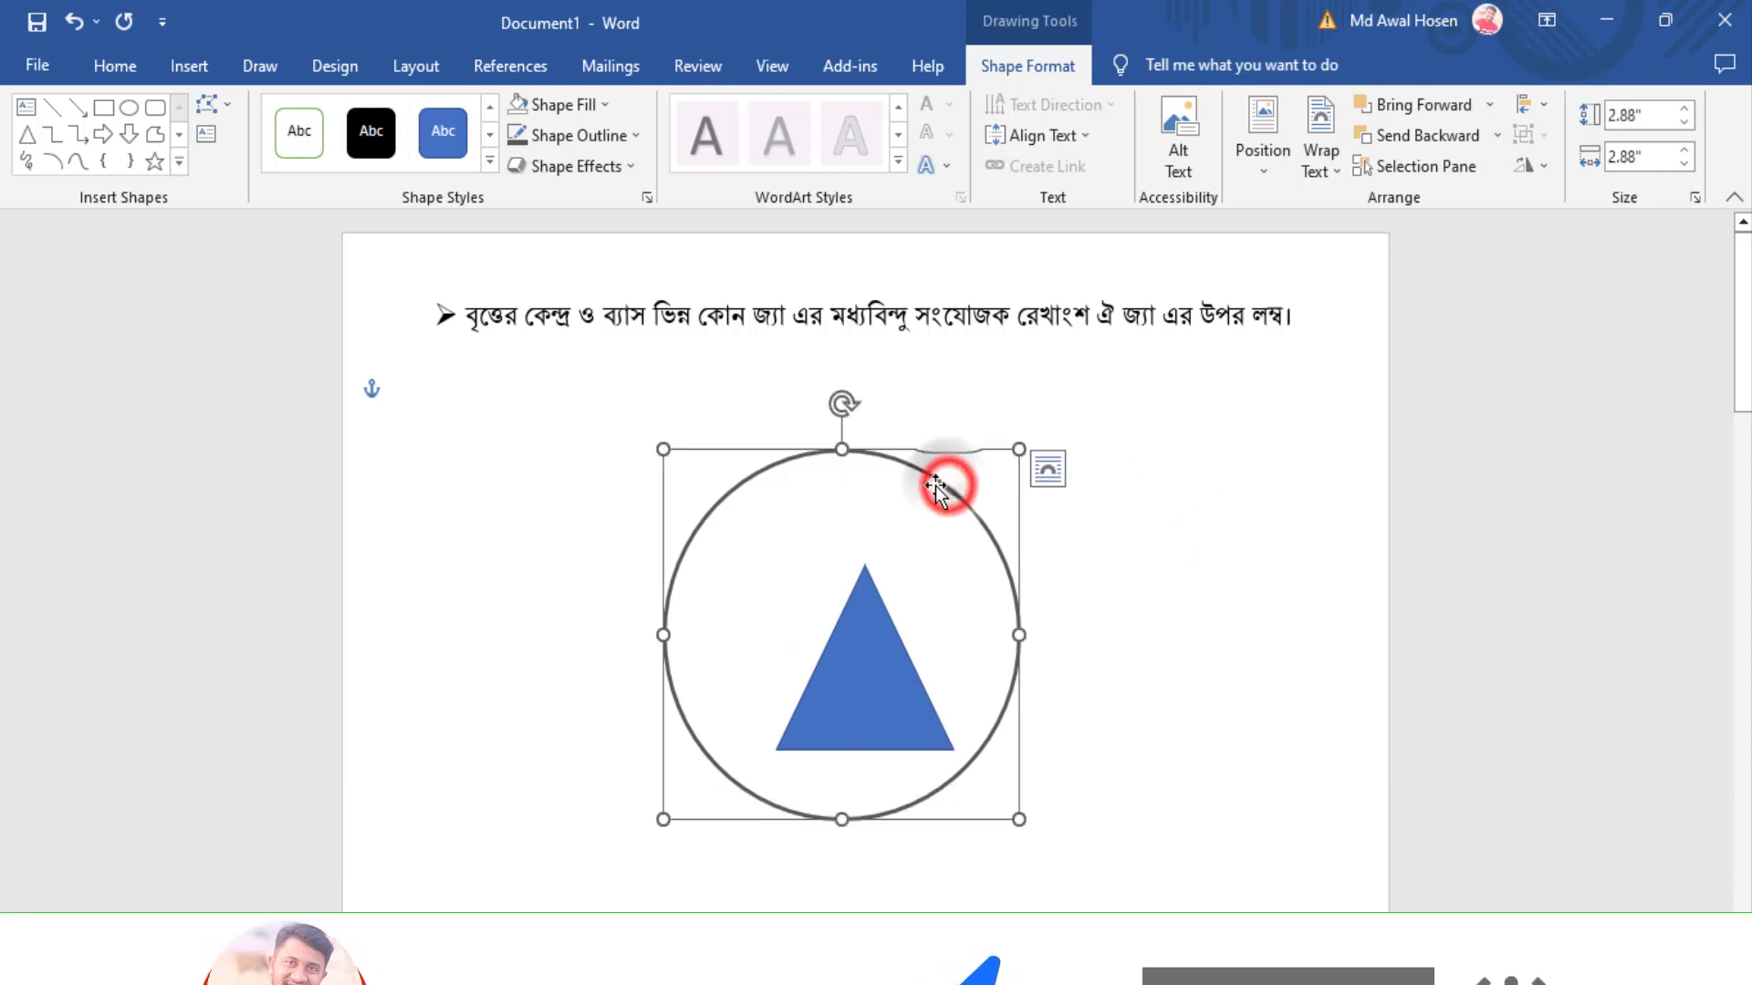
pyautogui.moveTo(927, 478); pyautogui.dragTo(951, 483)
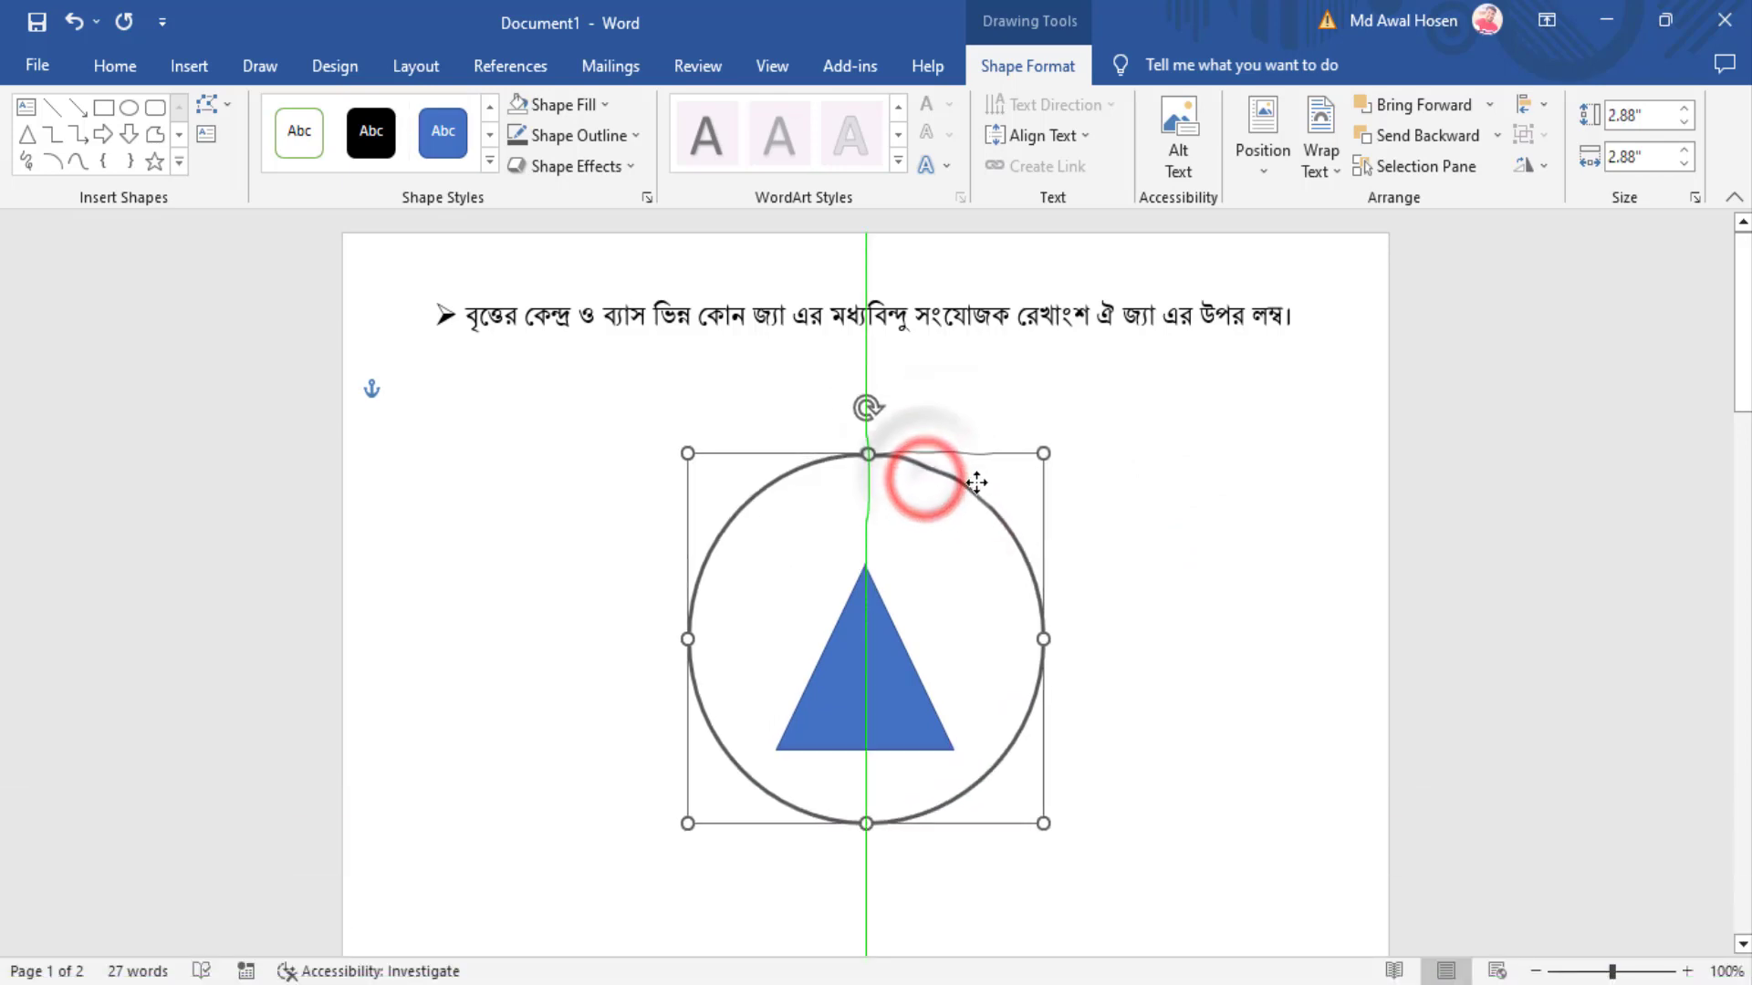
pyautogui.click(852, 683)
pyautogui.moveTo(880, 666); pyautogui.dragTo(879, 712)
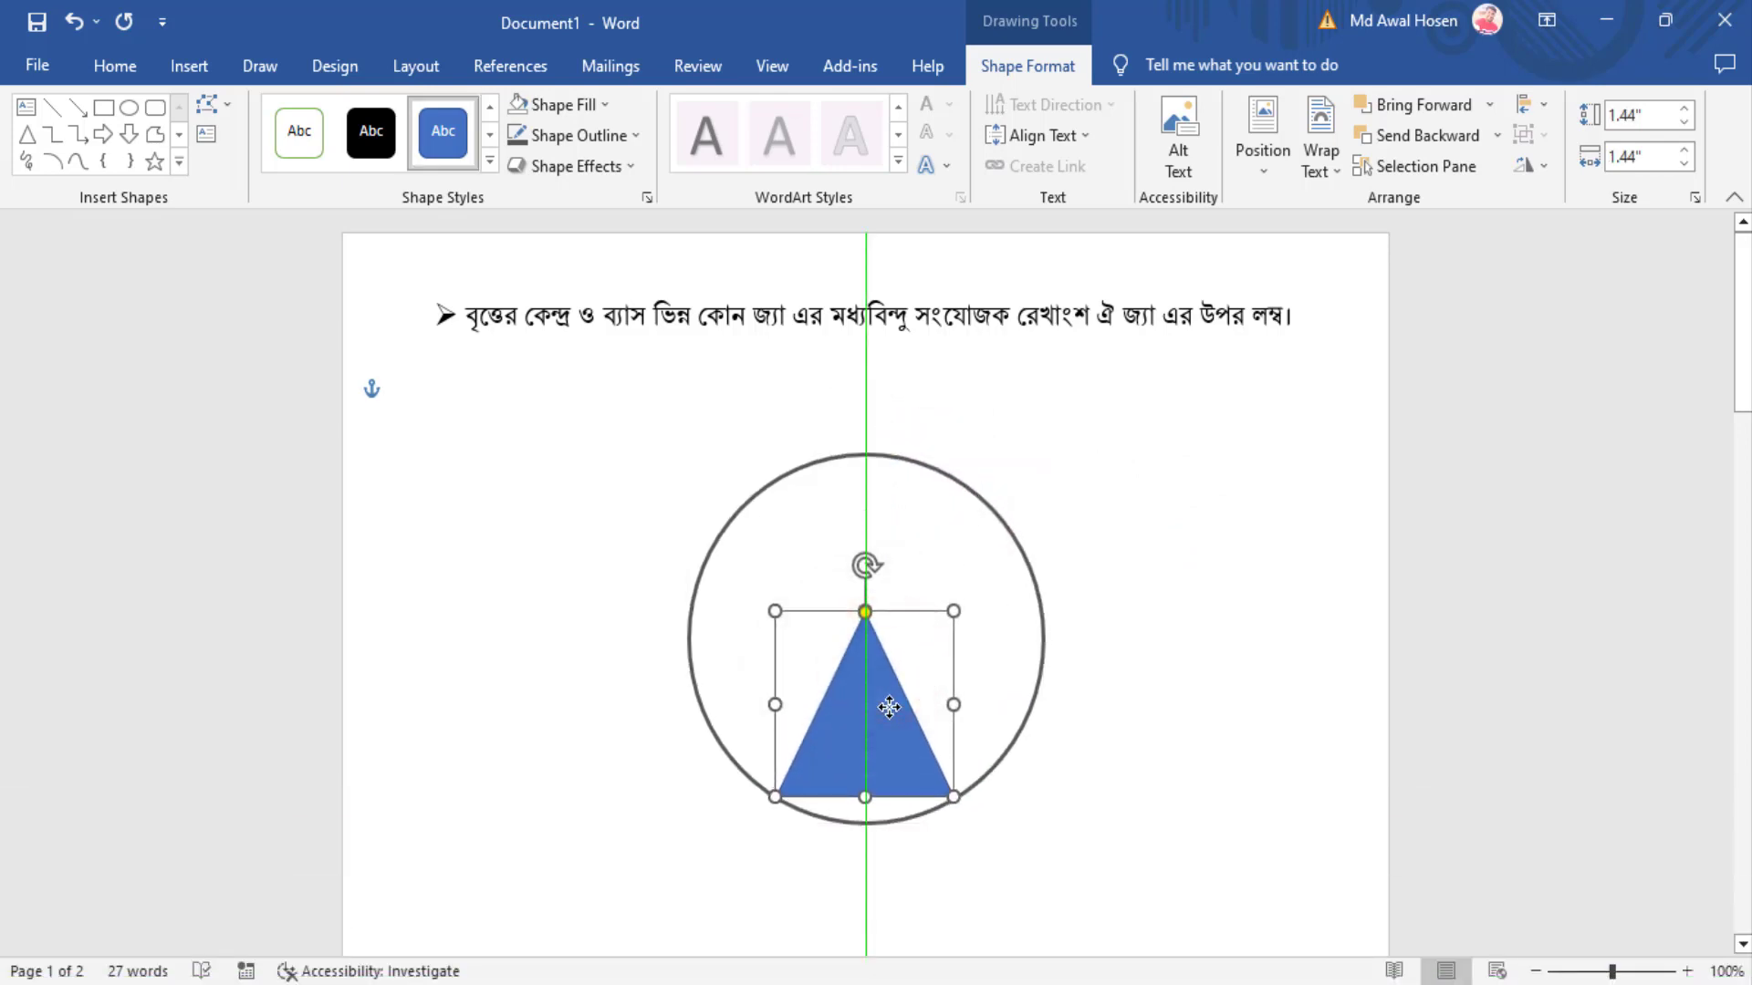
# Step: Give the triangle No Fill and a 2¼ pt grey outline matching the circle
pyautogui.click(606, 105)
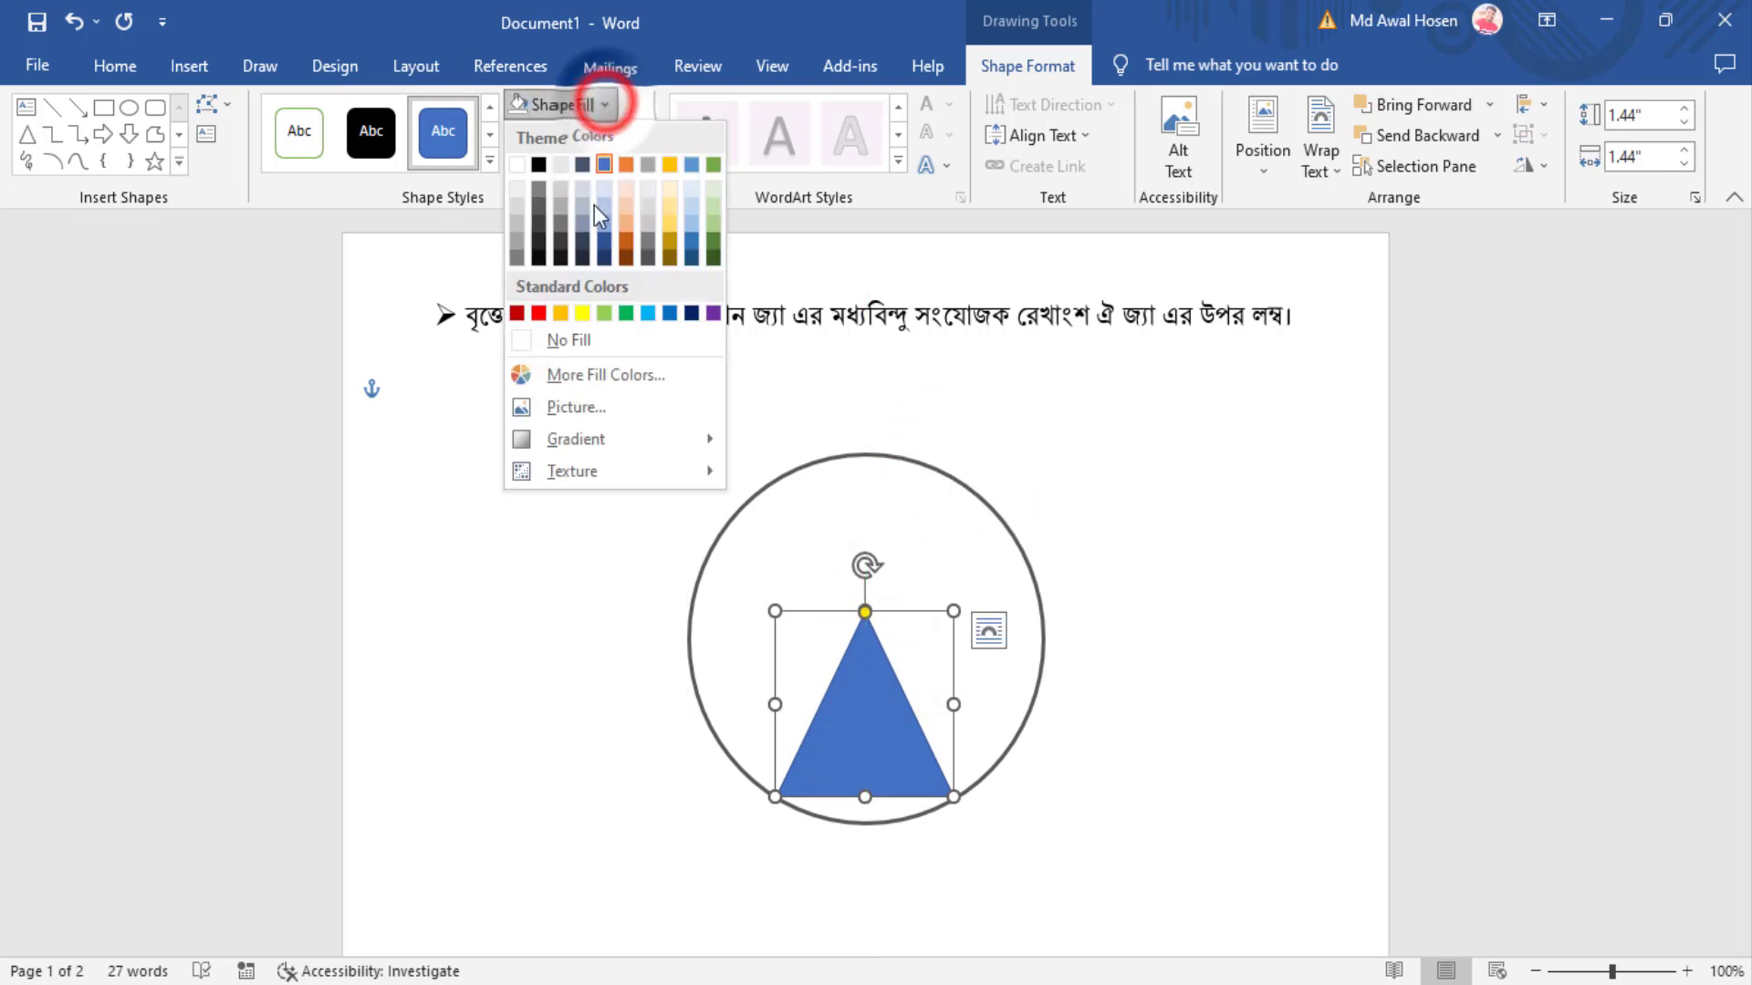
pyautogui.click(589, 341)
pyautogui.click(634, 135)
pyautogui.moveTo(572, 437)
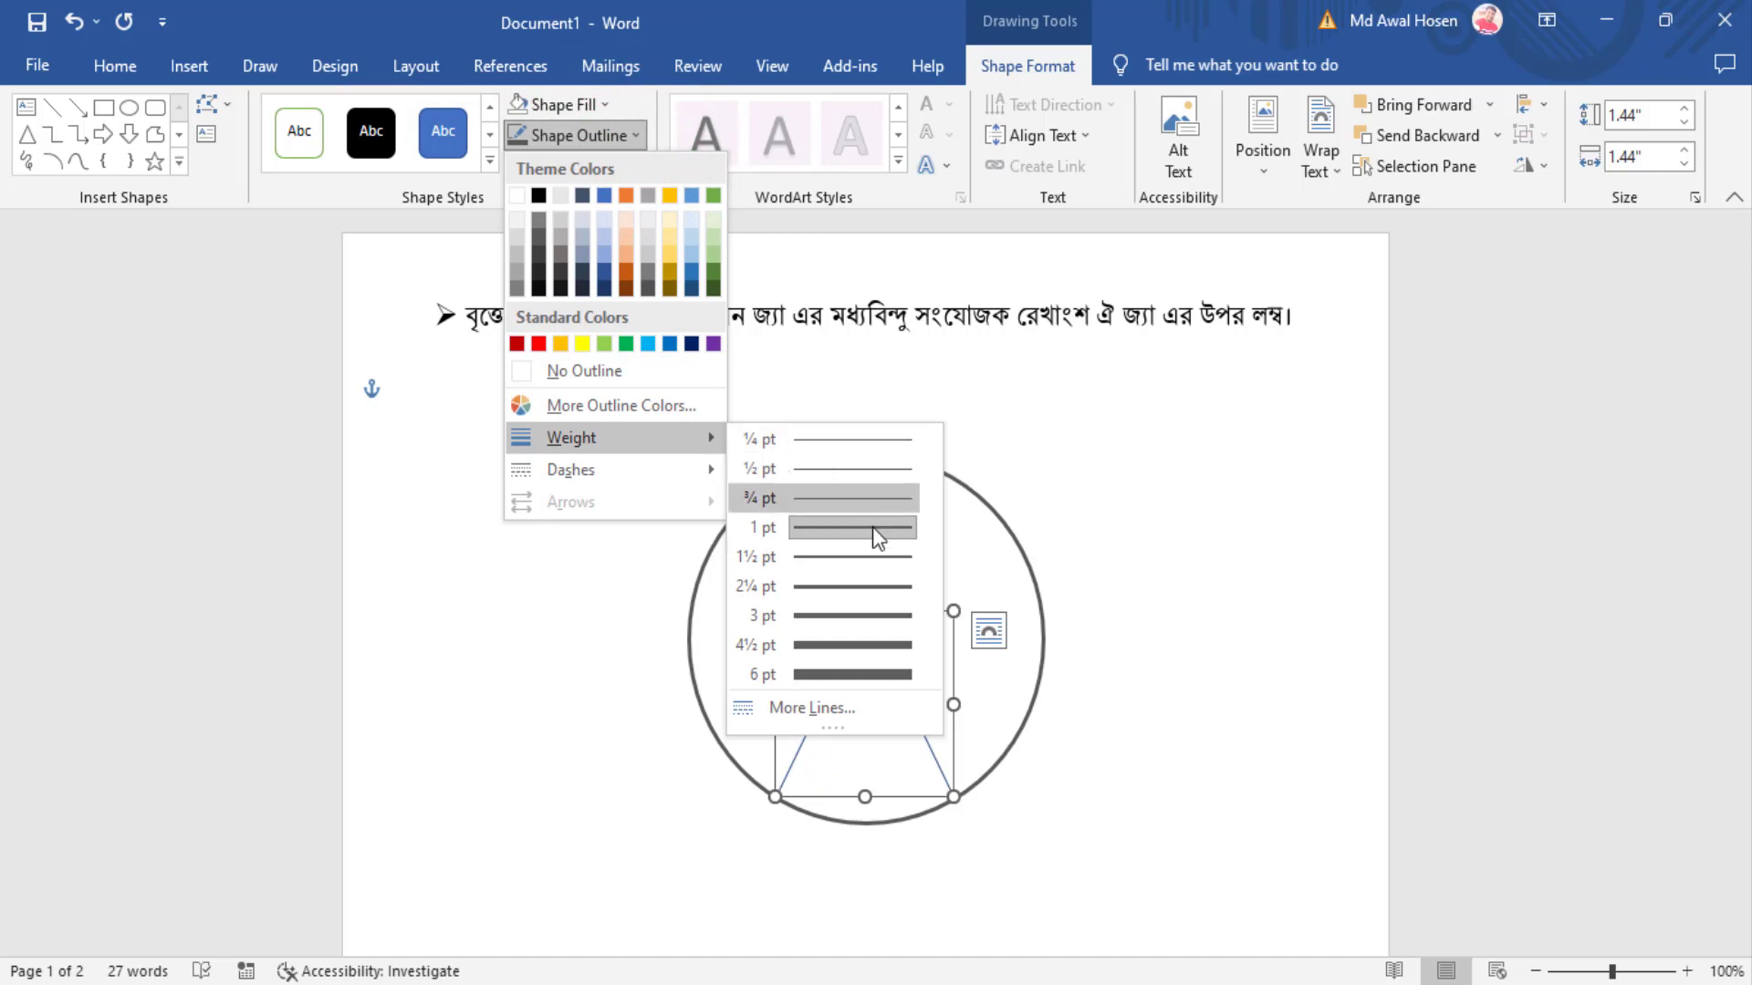
pyautogui.click(874, 584)
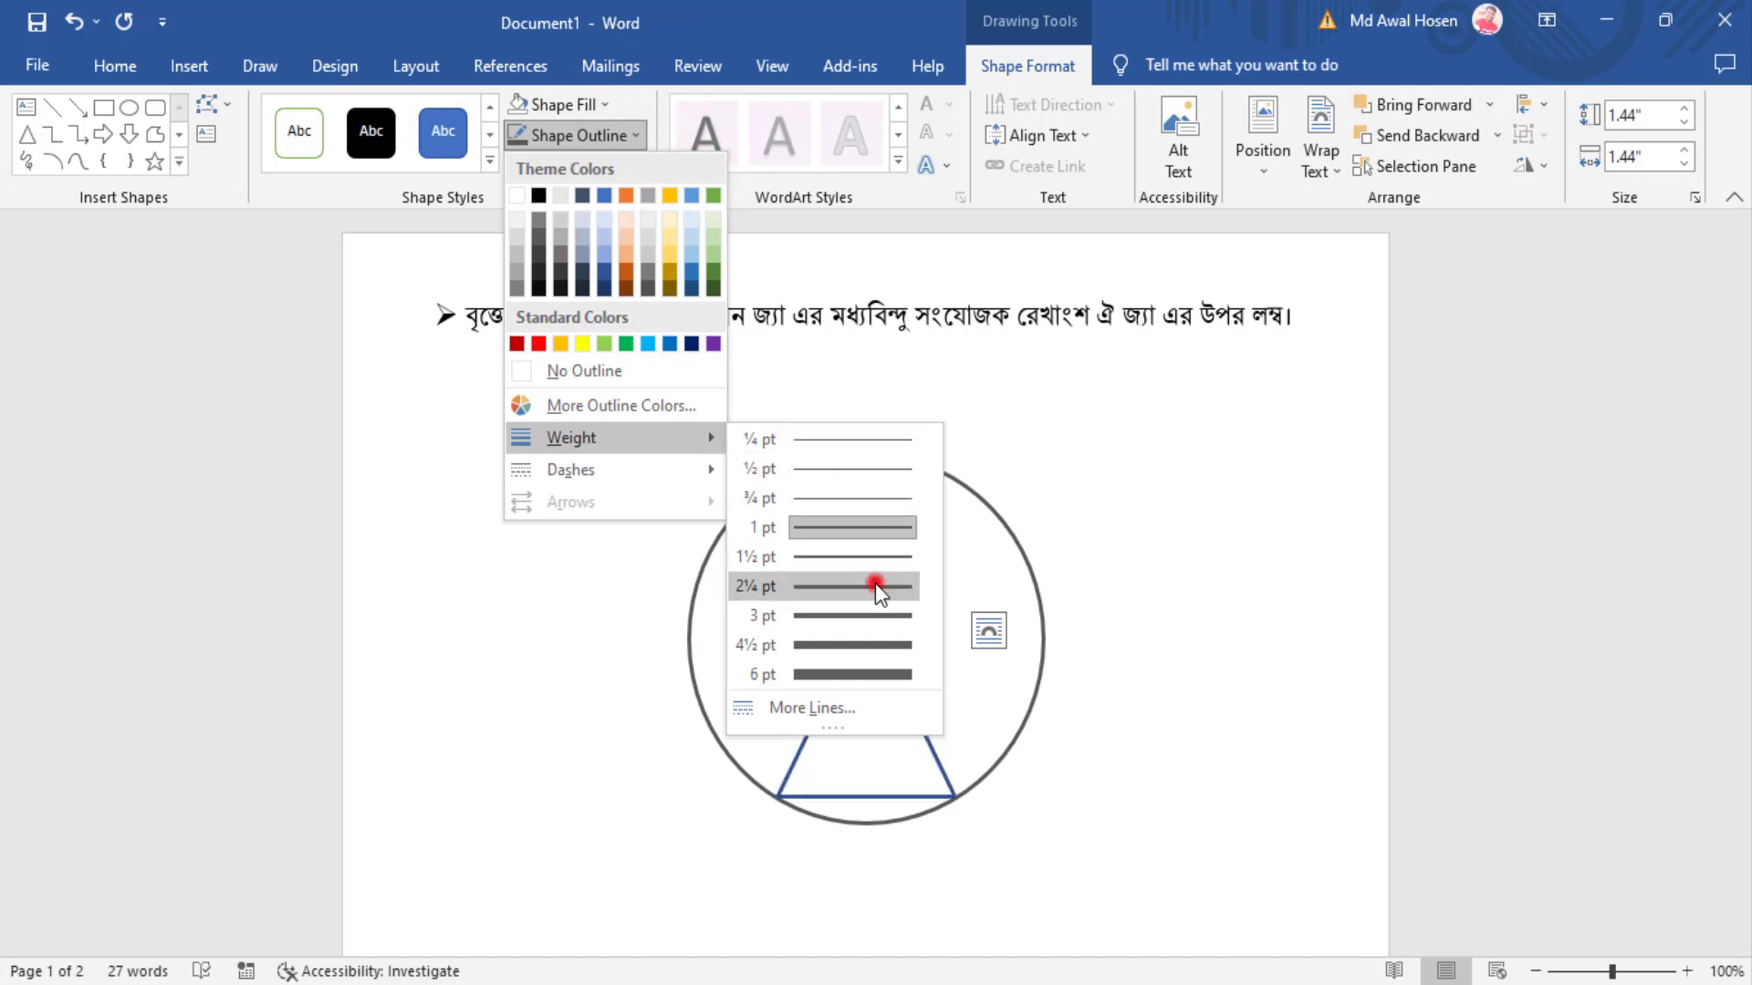
pyautogui.click(636, 135)
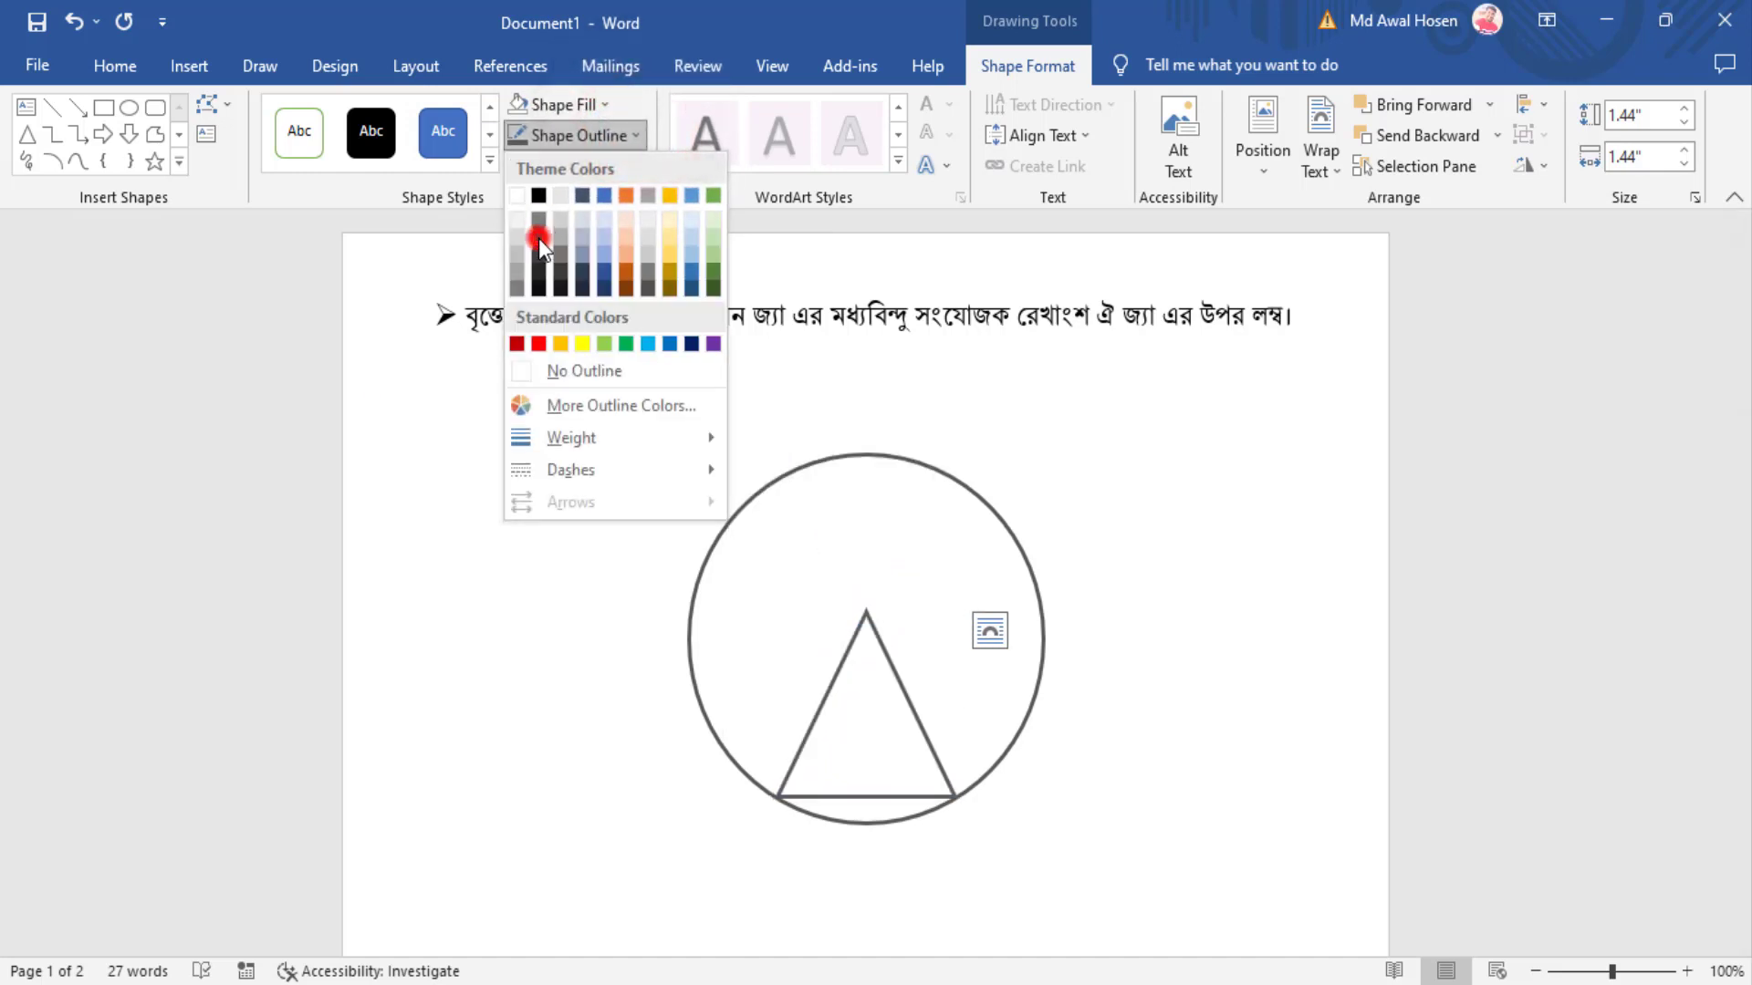
pyautogui.click(538, 238)
pyautogui.click(1012, 846)
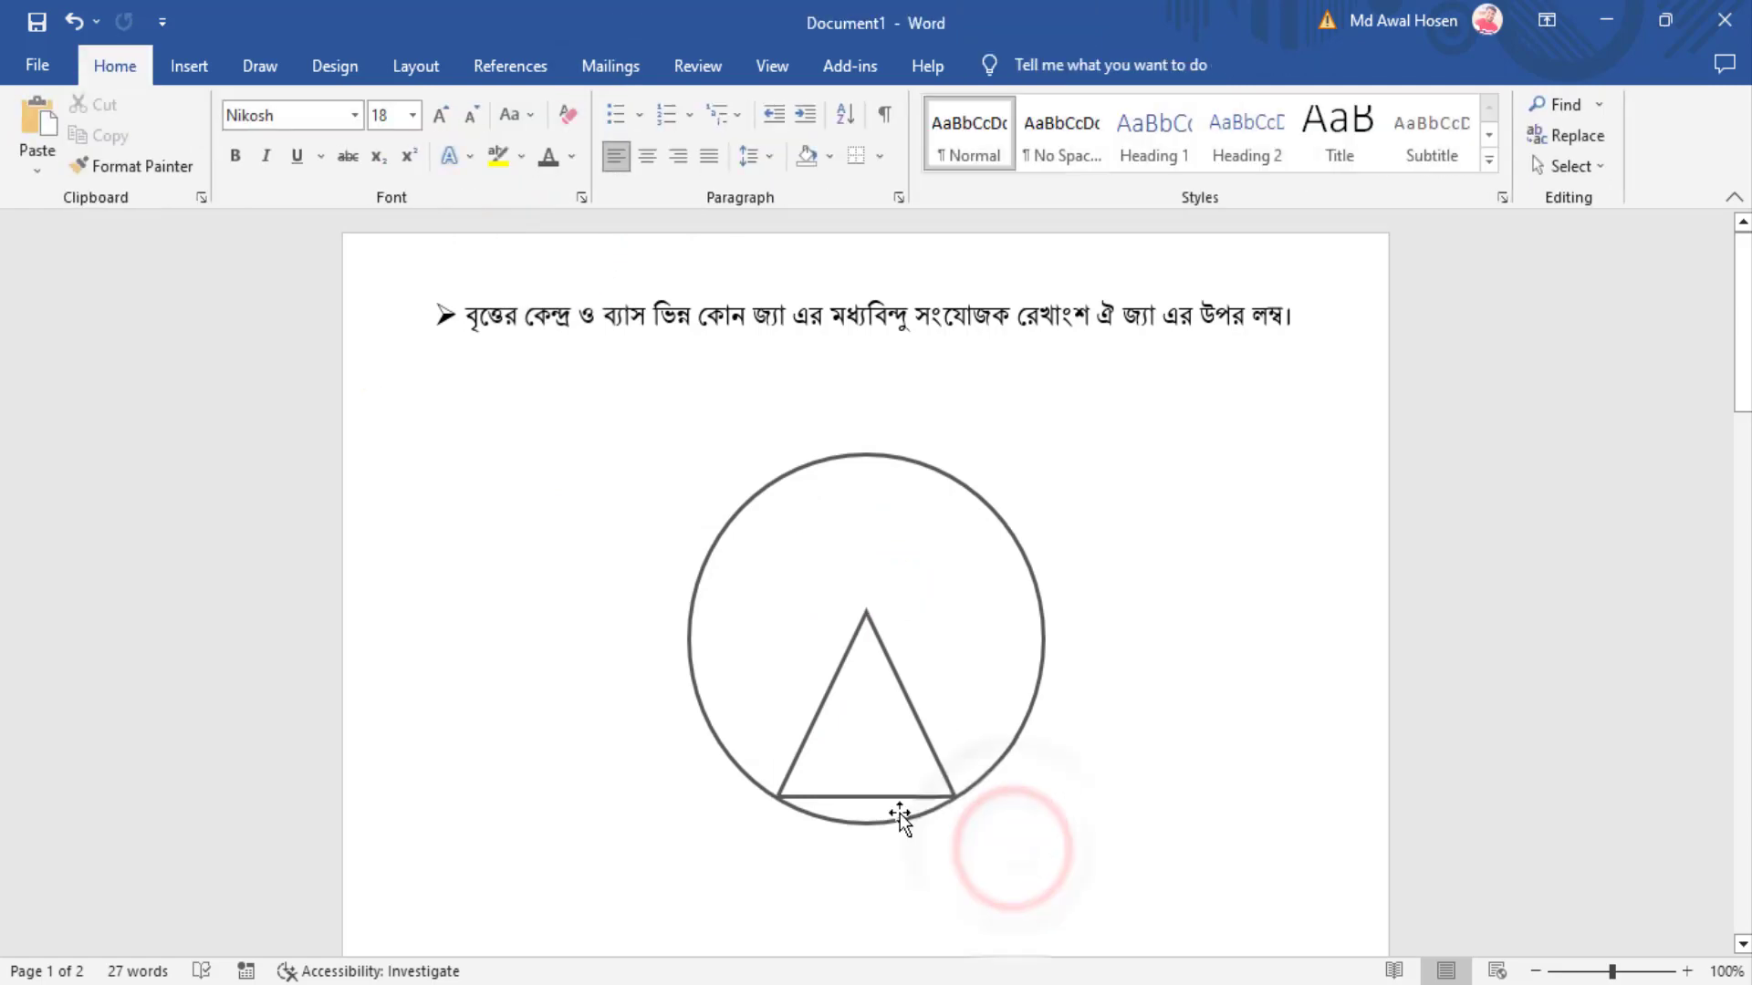
# Step: Zoom the page out step by step to 200% and scroll over the diagram
pyautogui.moveTo(1605, 972); pyautogui.dragTo(1633, 972)
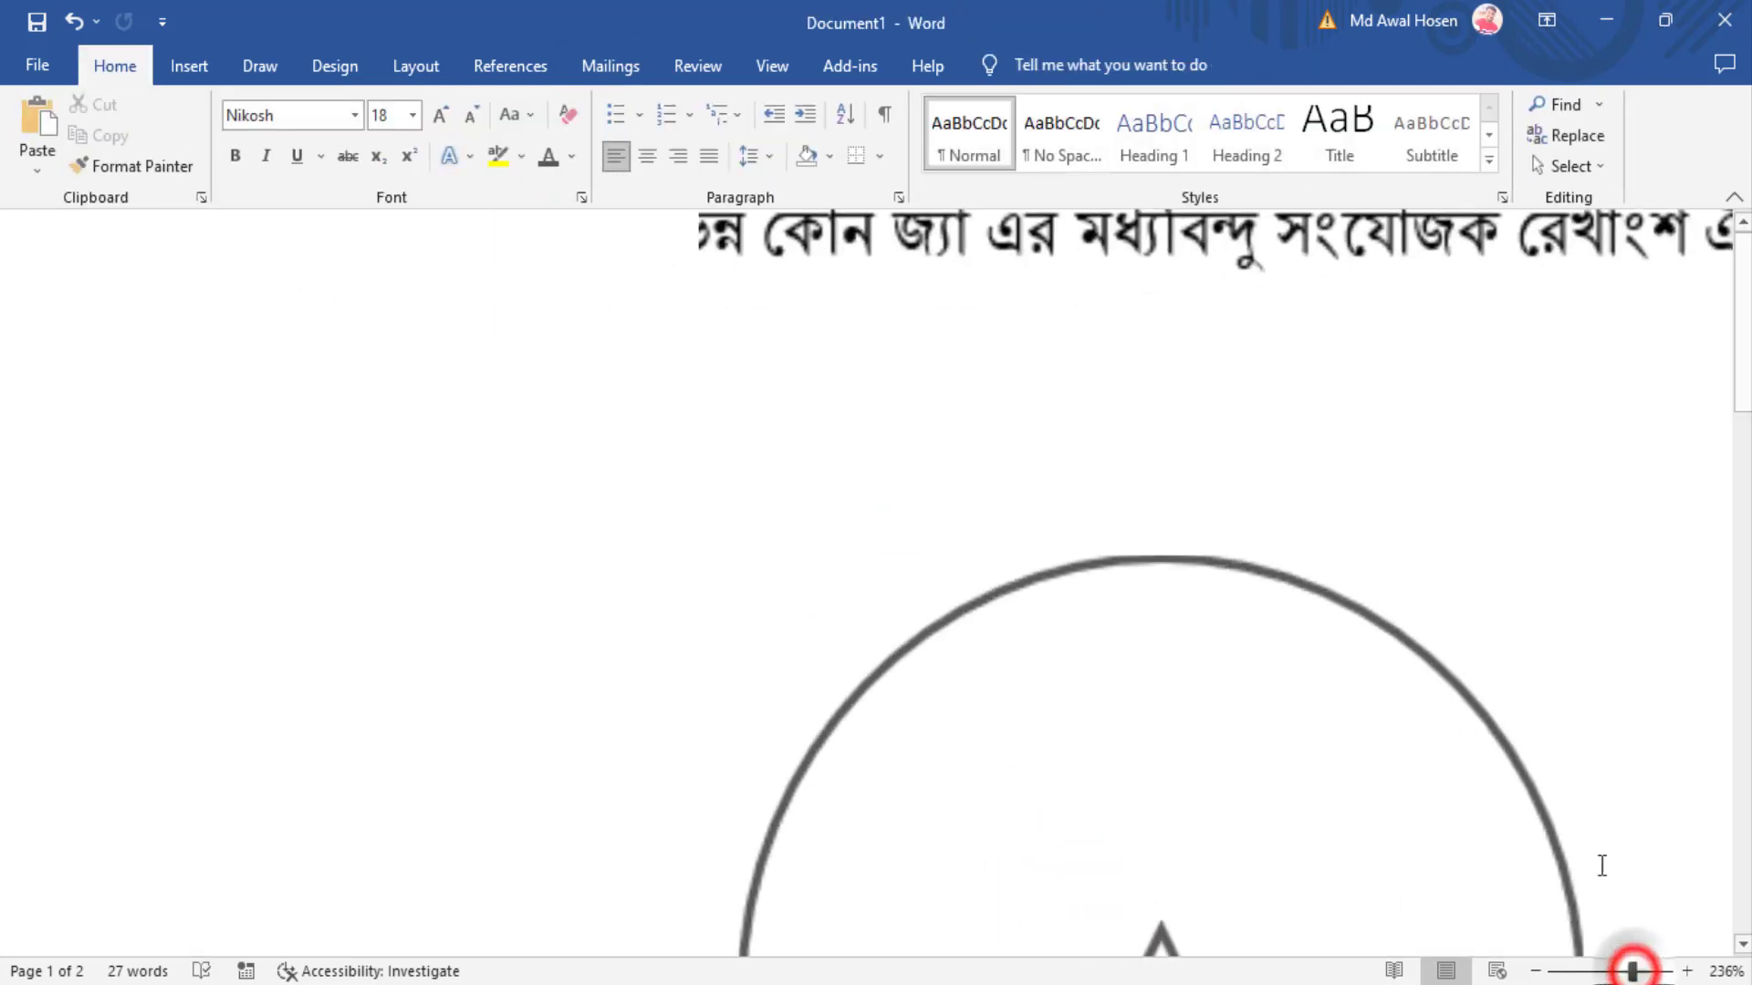
pyautogui.moveTo(1745, 301); pyautogui.dragTo(1745, 351)
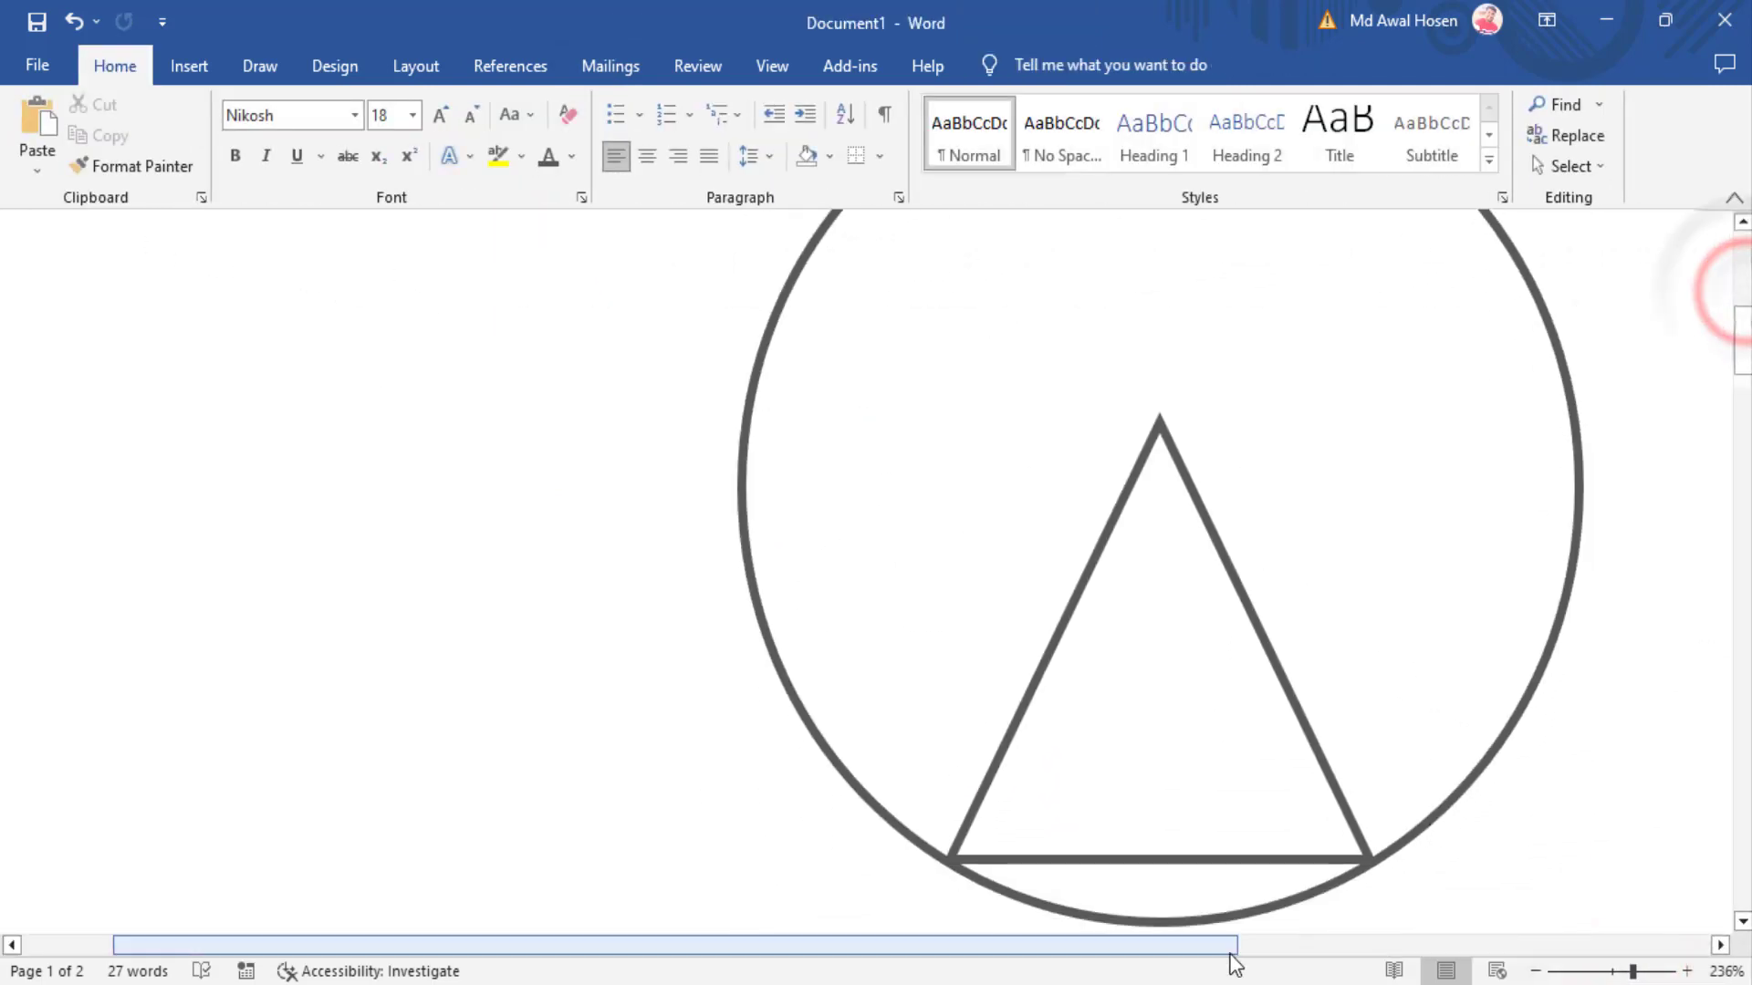
pyautogui.moveTo(1220, 946); pyautogui.dragTo(1350, 949)
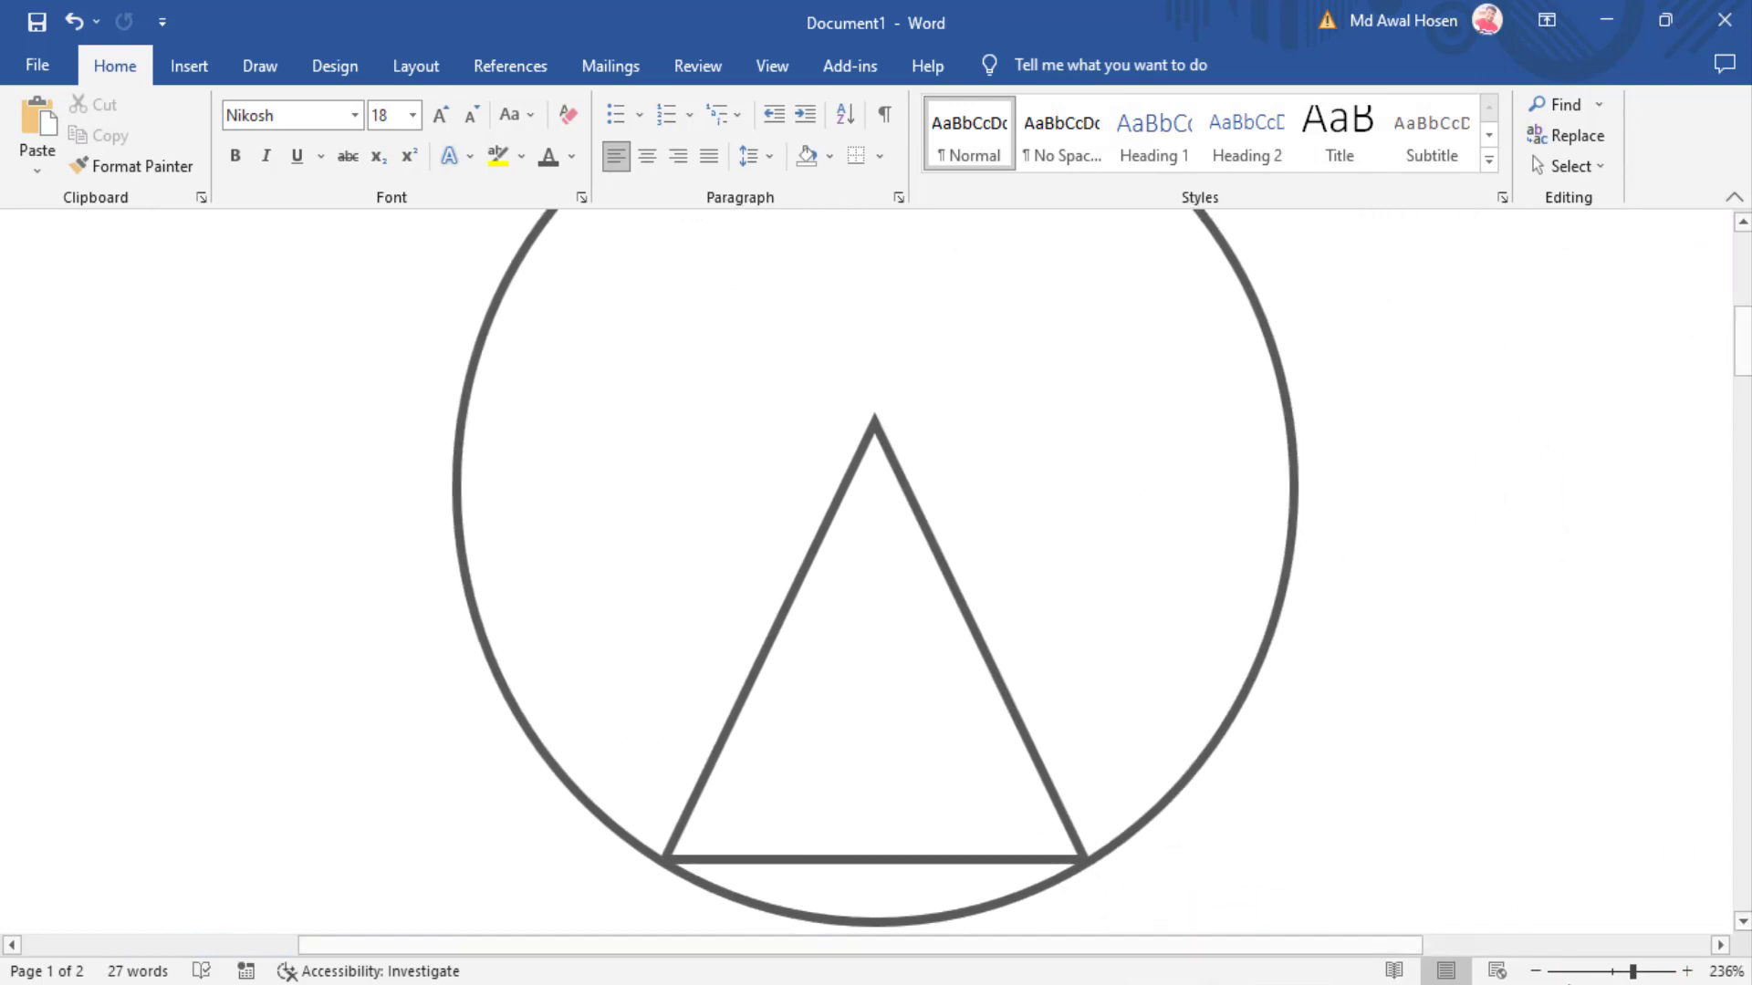
pyautogui.click(1536, 972)
pyautogui.click(1535, 972)
pyautogui.click(1535, 971)
pyautogui.click(1536, 971)
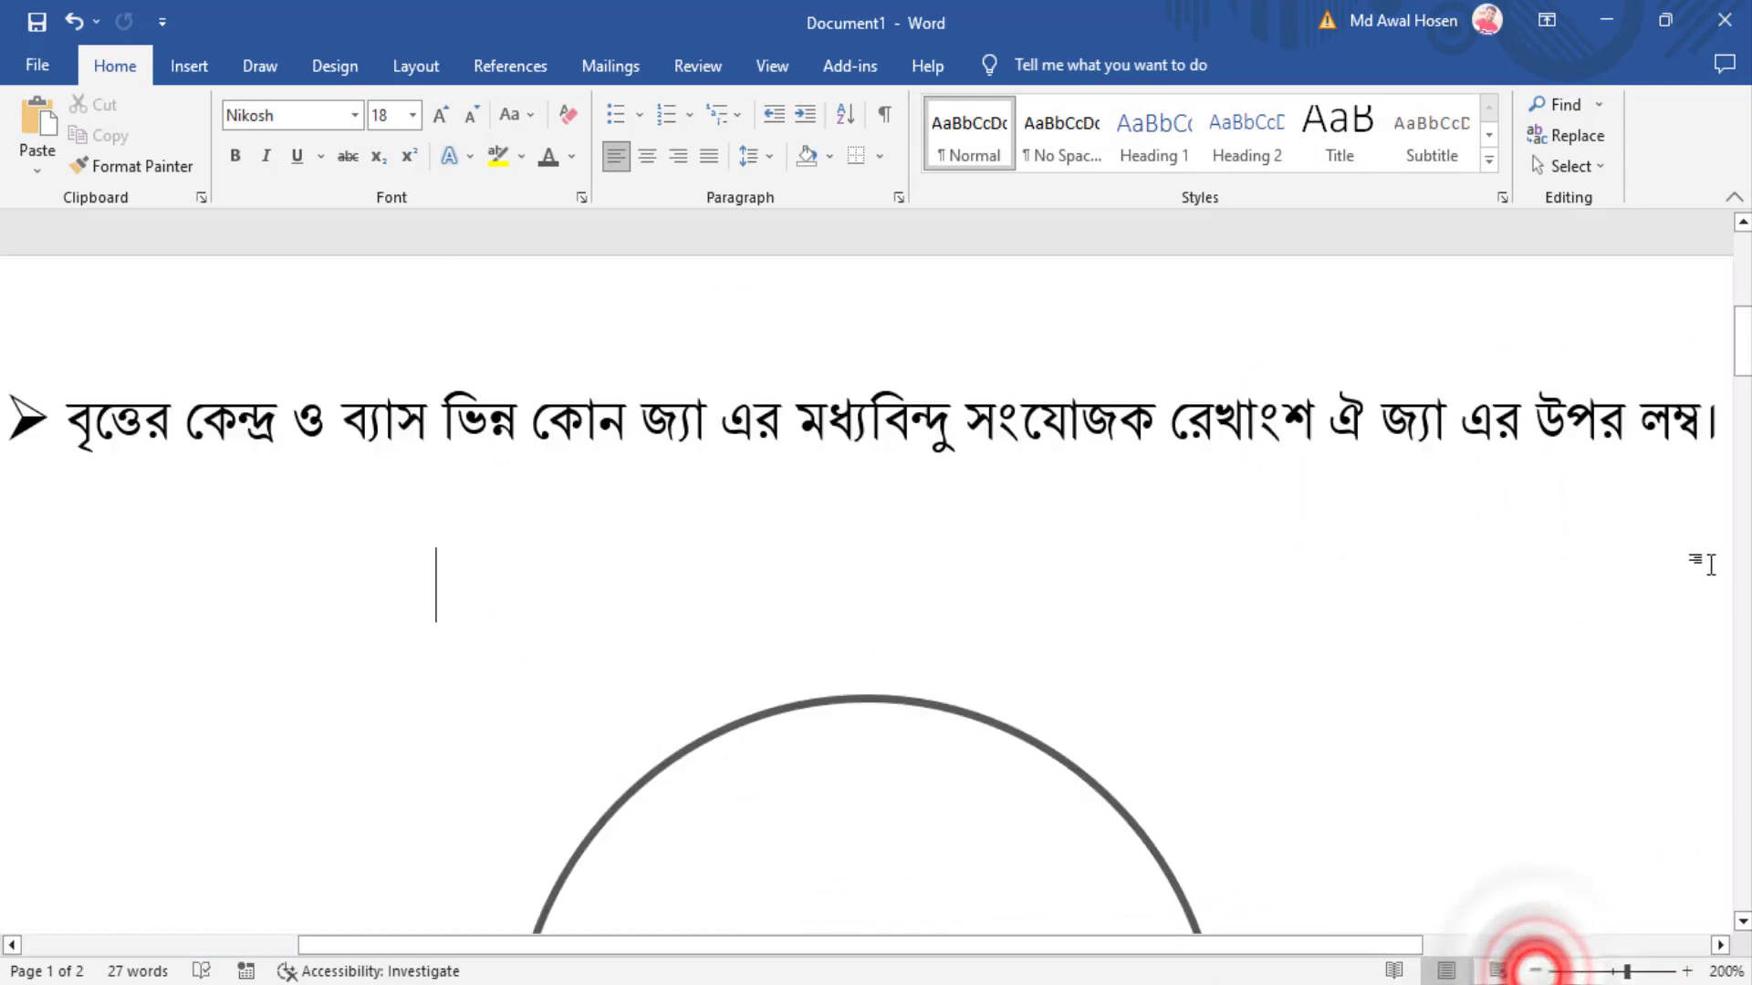
pyautogui.scroll(-3, 1541, 573)
pyautogui.scroll(3, 1542, 573)
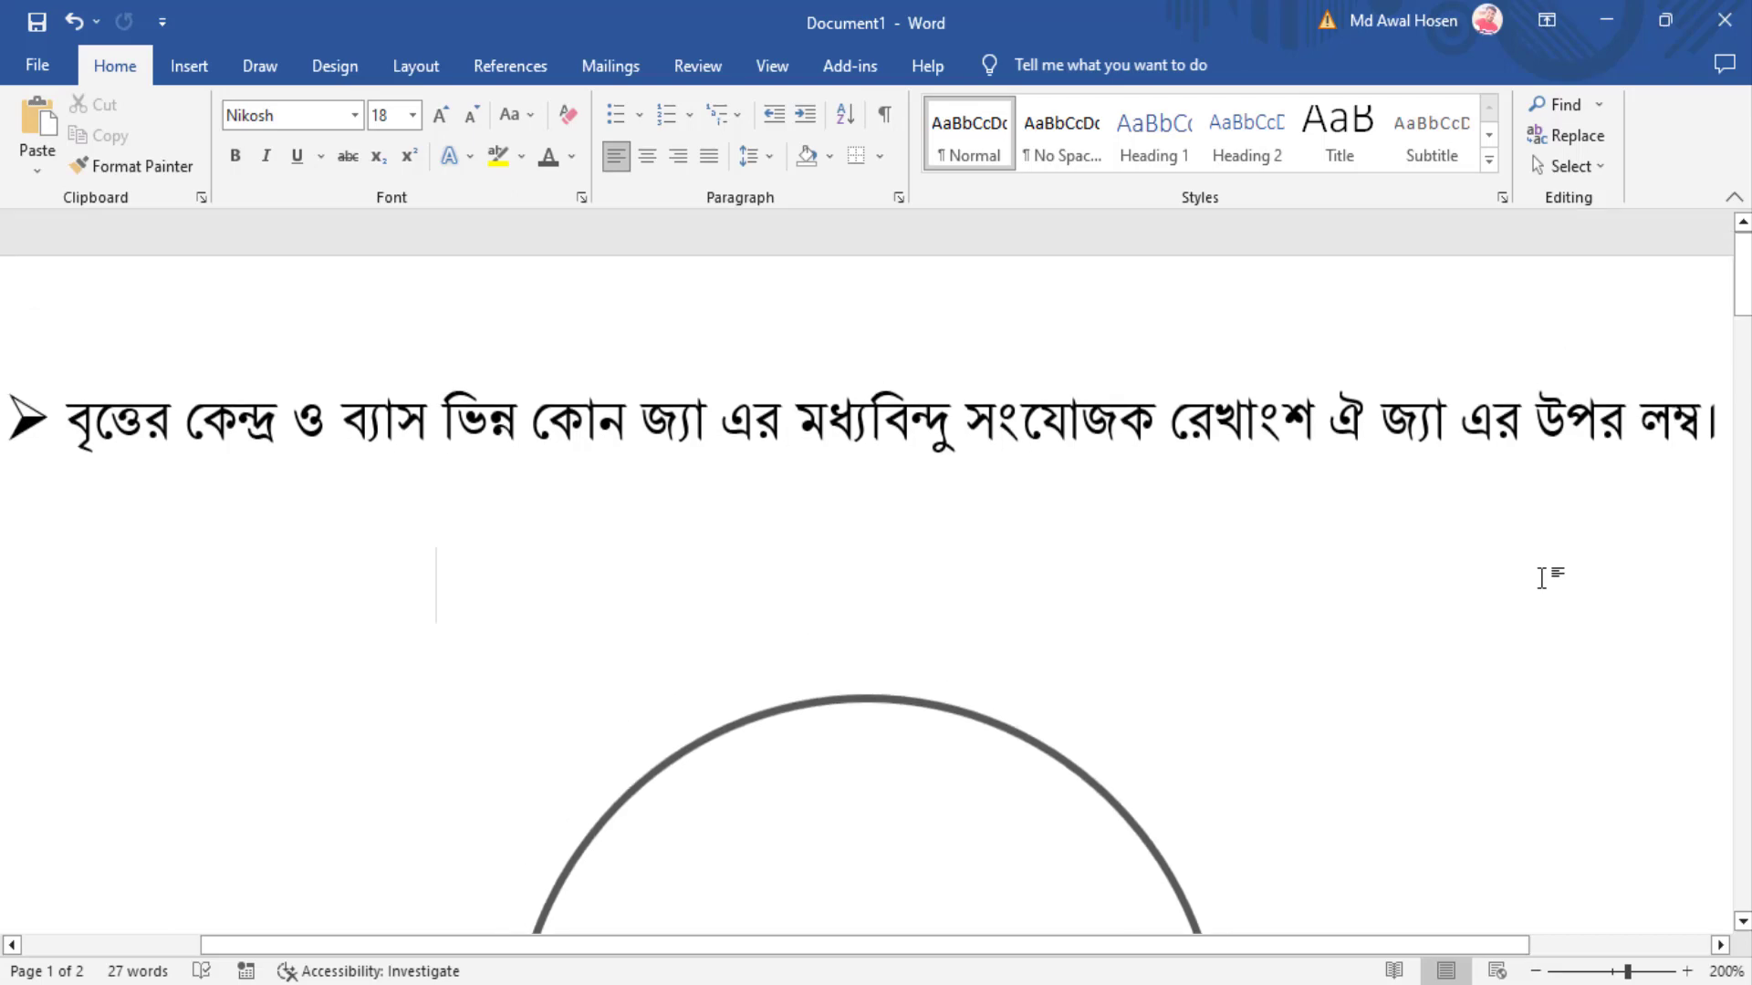
pyautogui.scroll(-2, 1543, 579)
pyautogui.scroll(-3, 1506, 575)
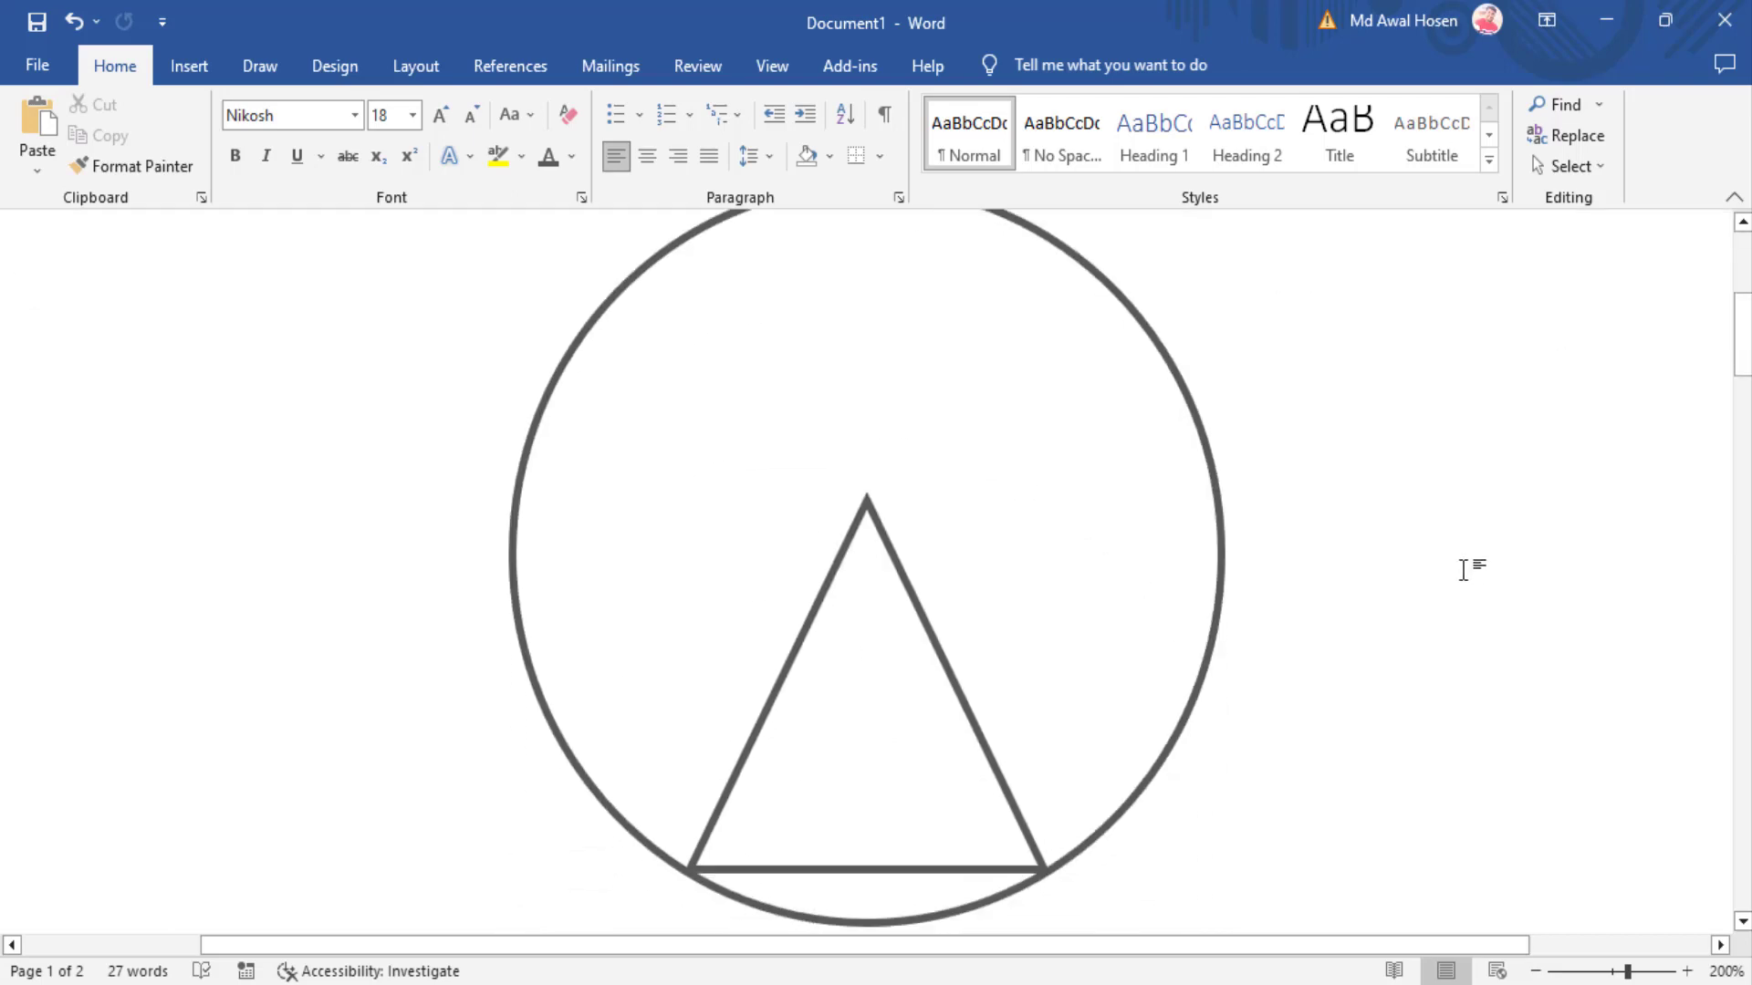
# Step: Zoom out further to 170% and scroll until the whole circle diagram shows
pyautogui.click(1536, 972)
pyautogui.click(1535, 971)
pyautogui.click(1537, 971)
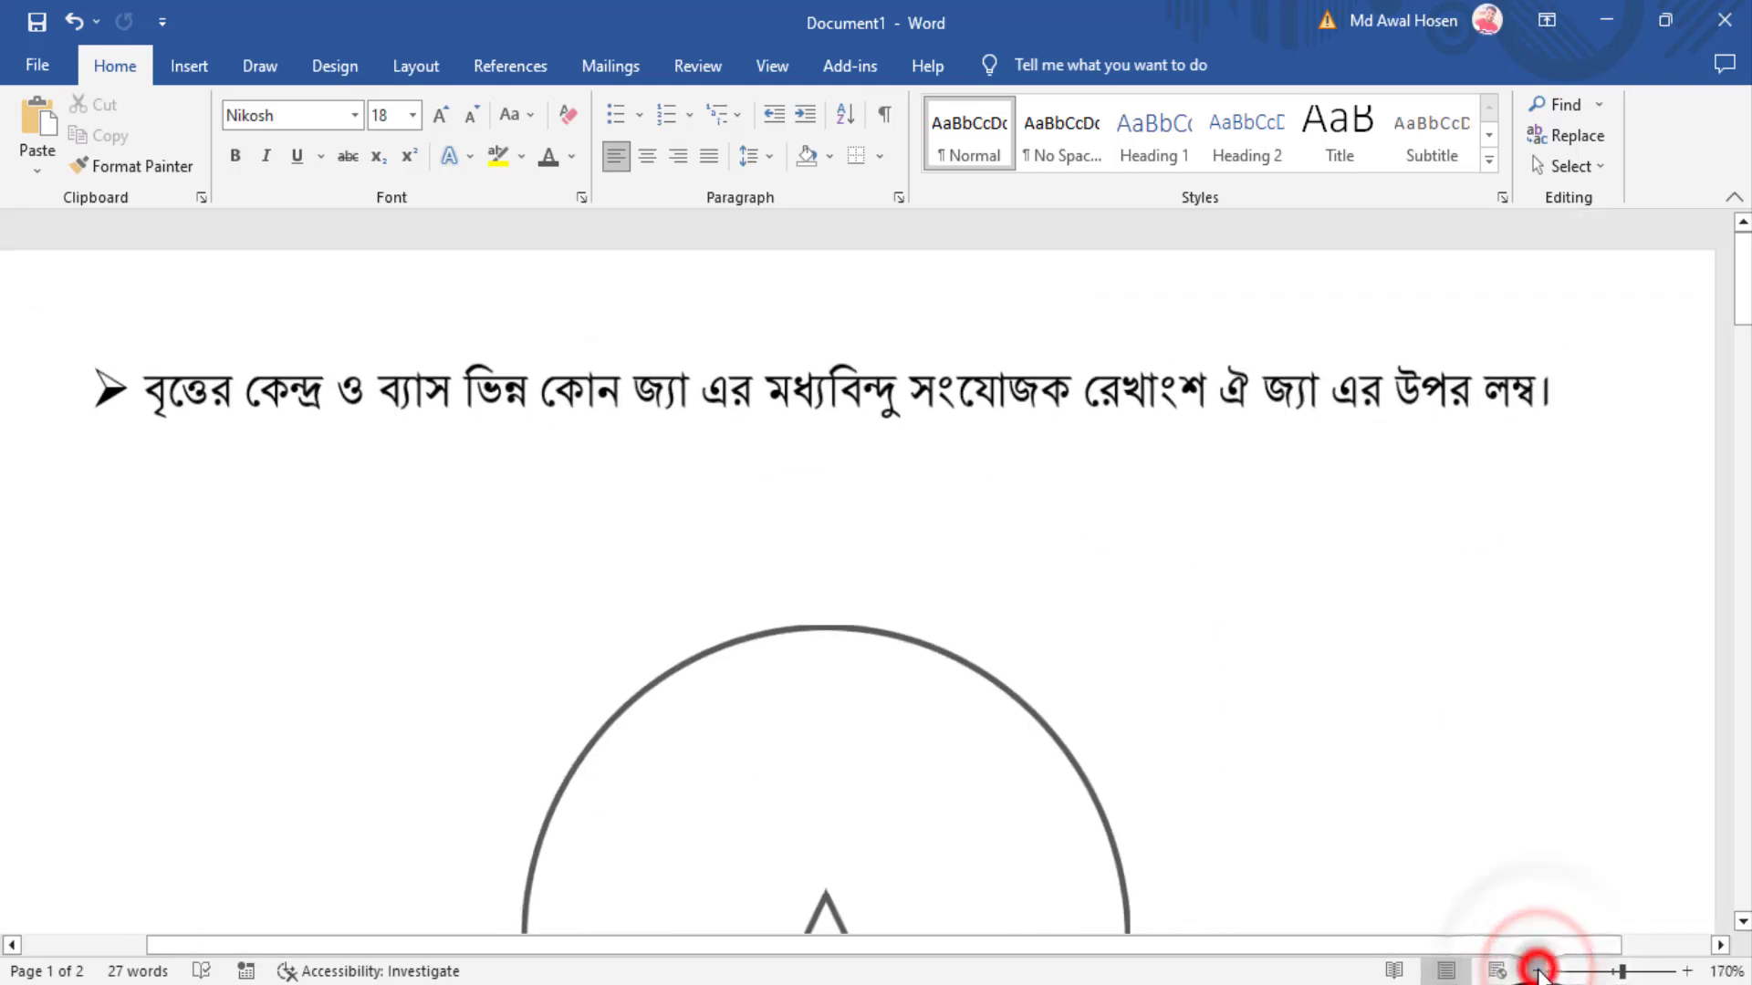
pyautogui.scroll(-3, 1497, 534)
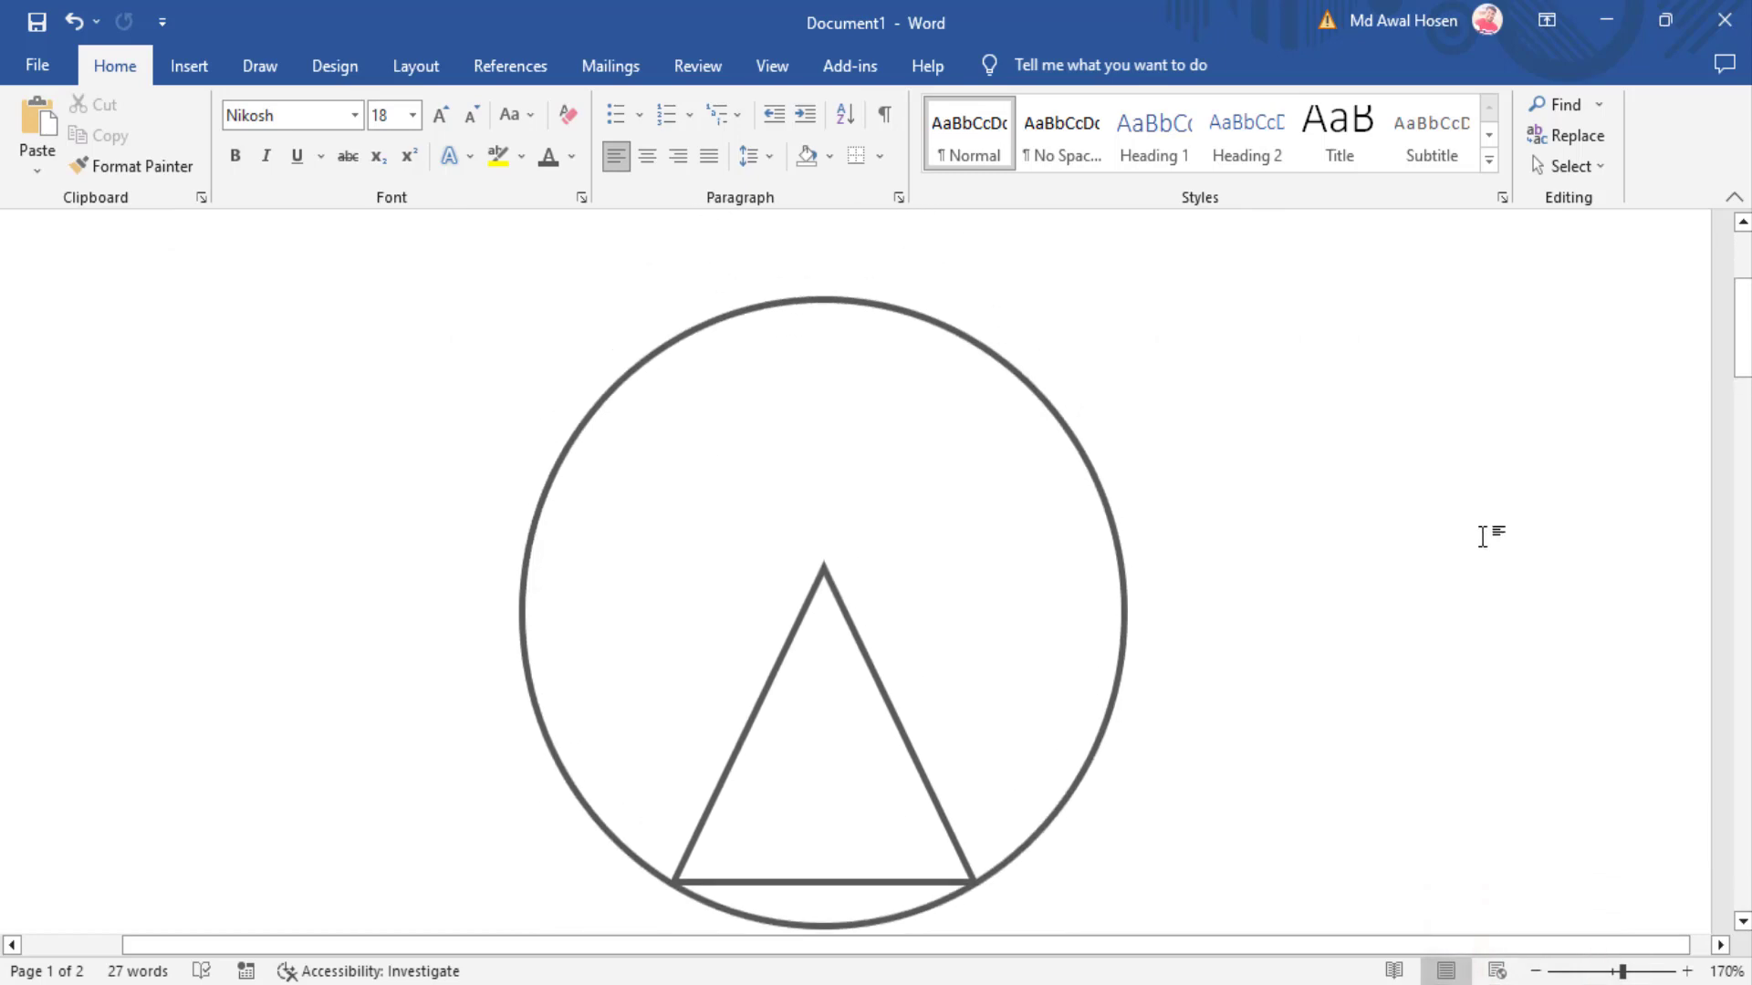
pyautogui.scroll(-2, 1486, 529)
pyautogui.moveTo(1742, 356); pyautogui.dragTo(1743, 345)
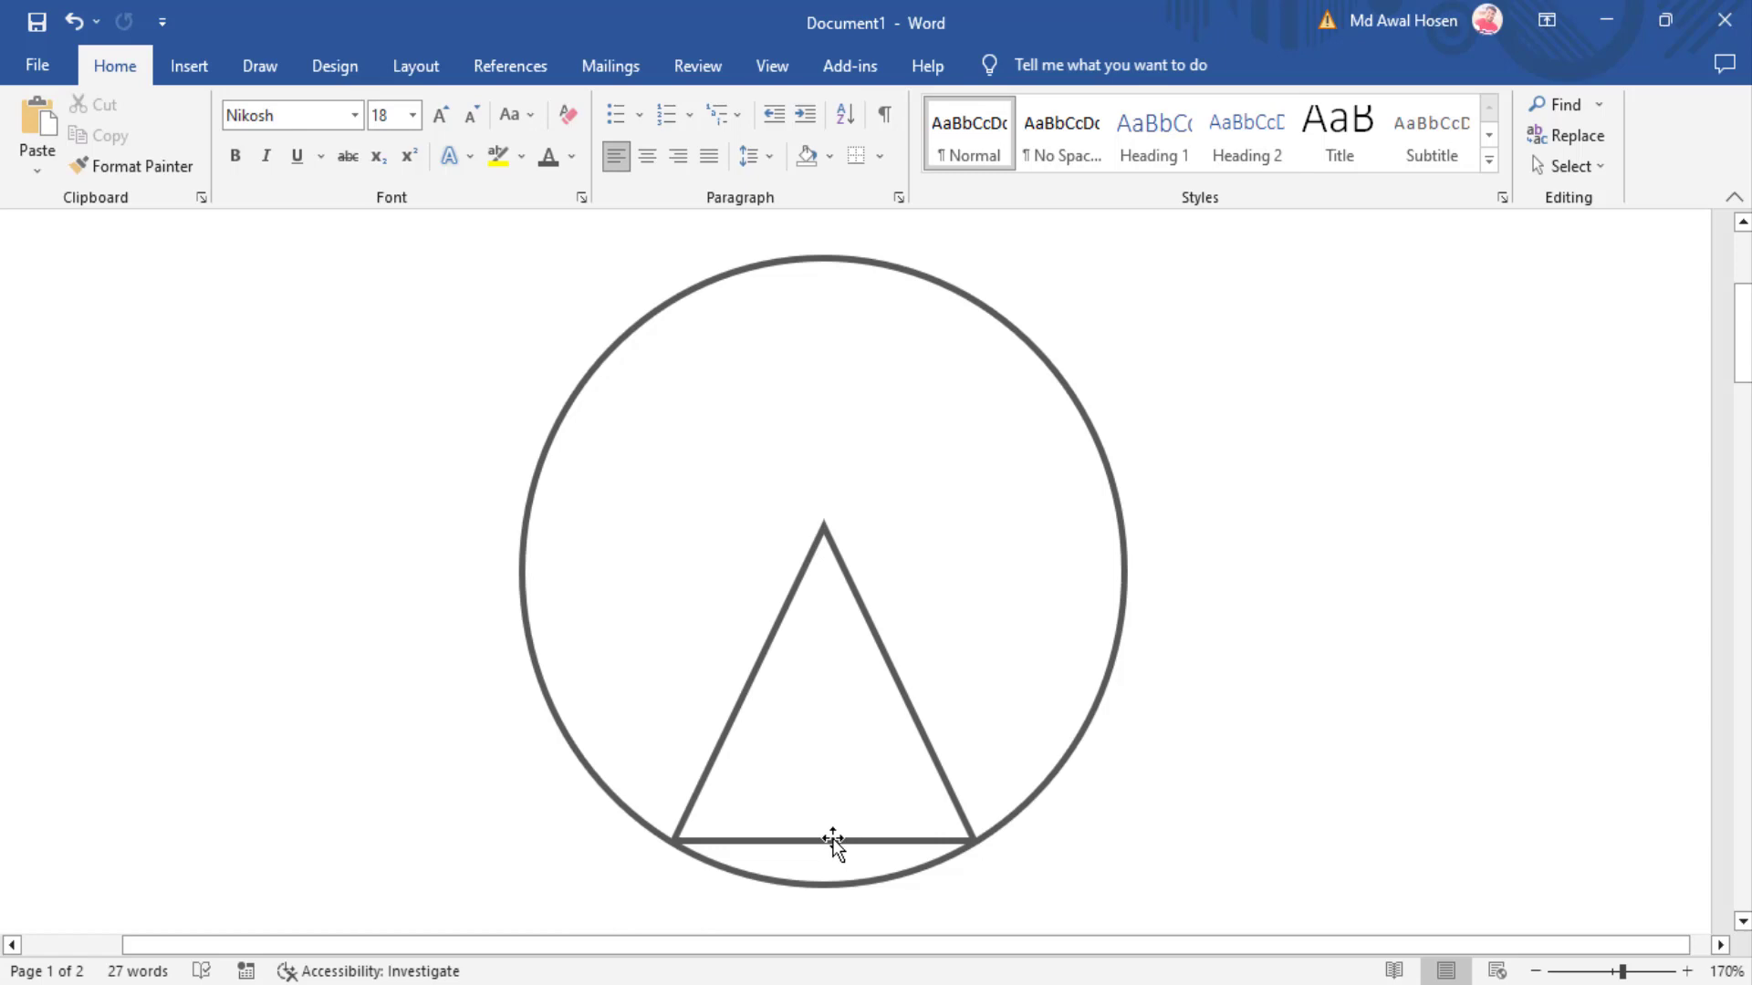
# Step: Draw a straight line from the triangle's apex down to the middle of its base
pyautogui.click(181, 68)
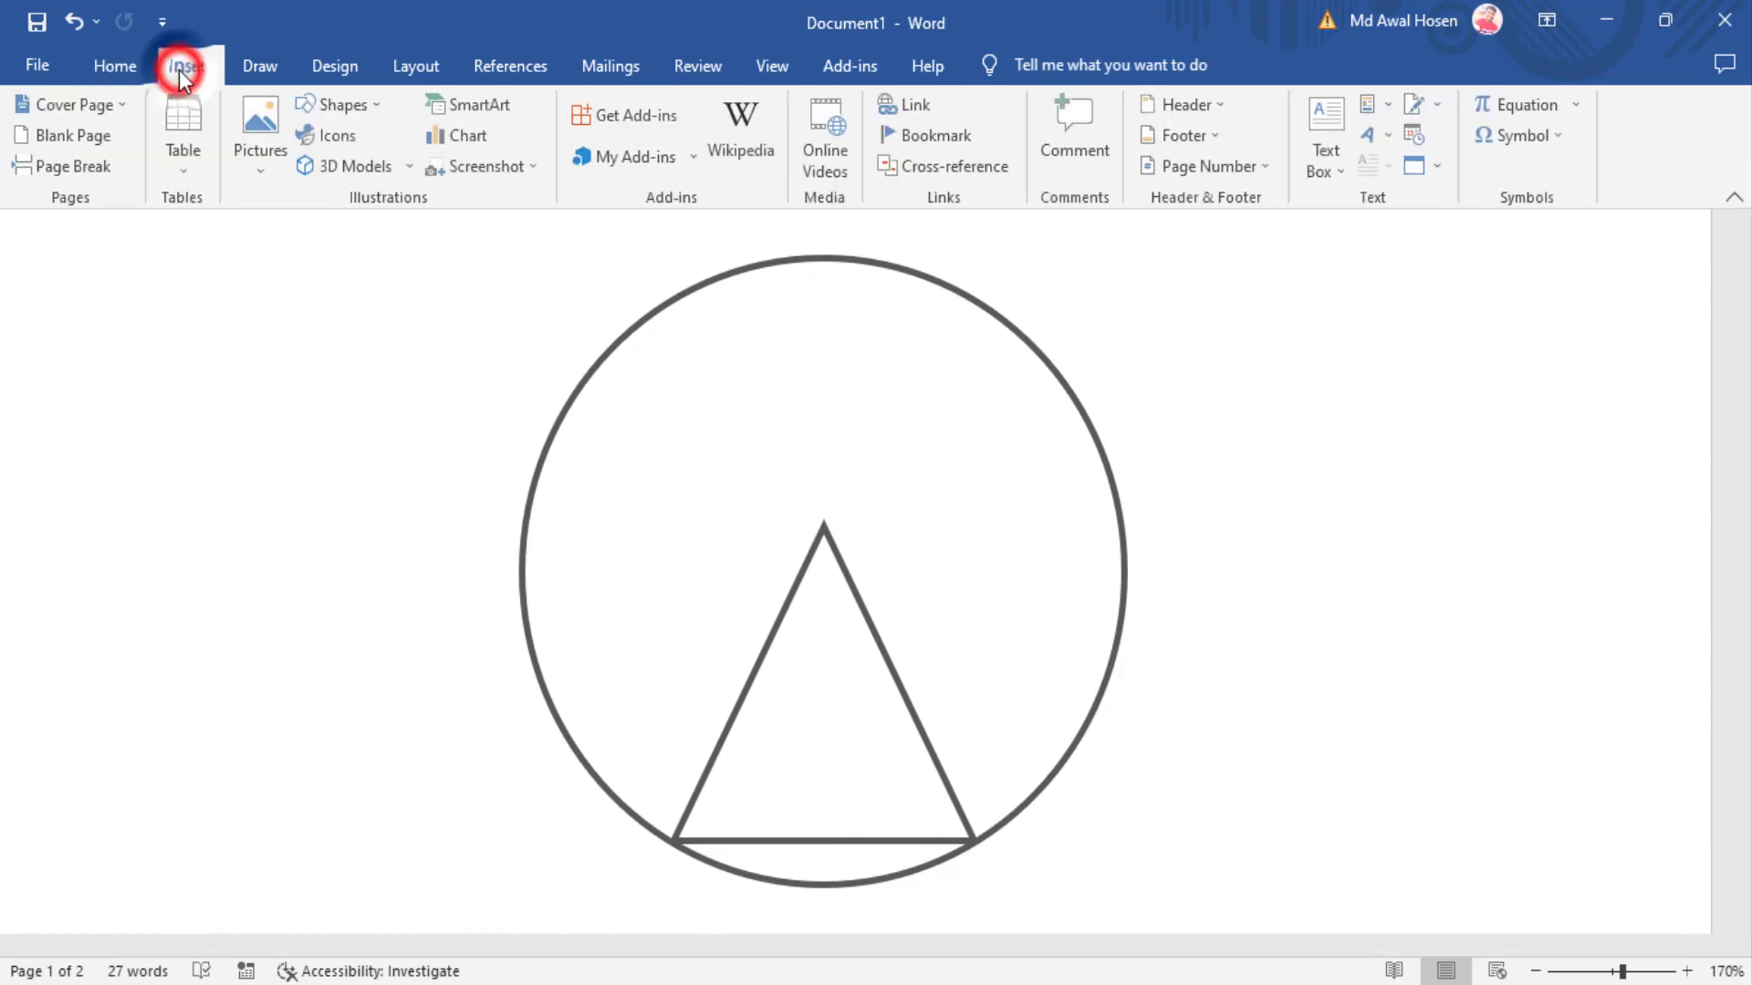
pyautogui.click(380, 103)
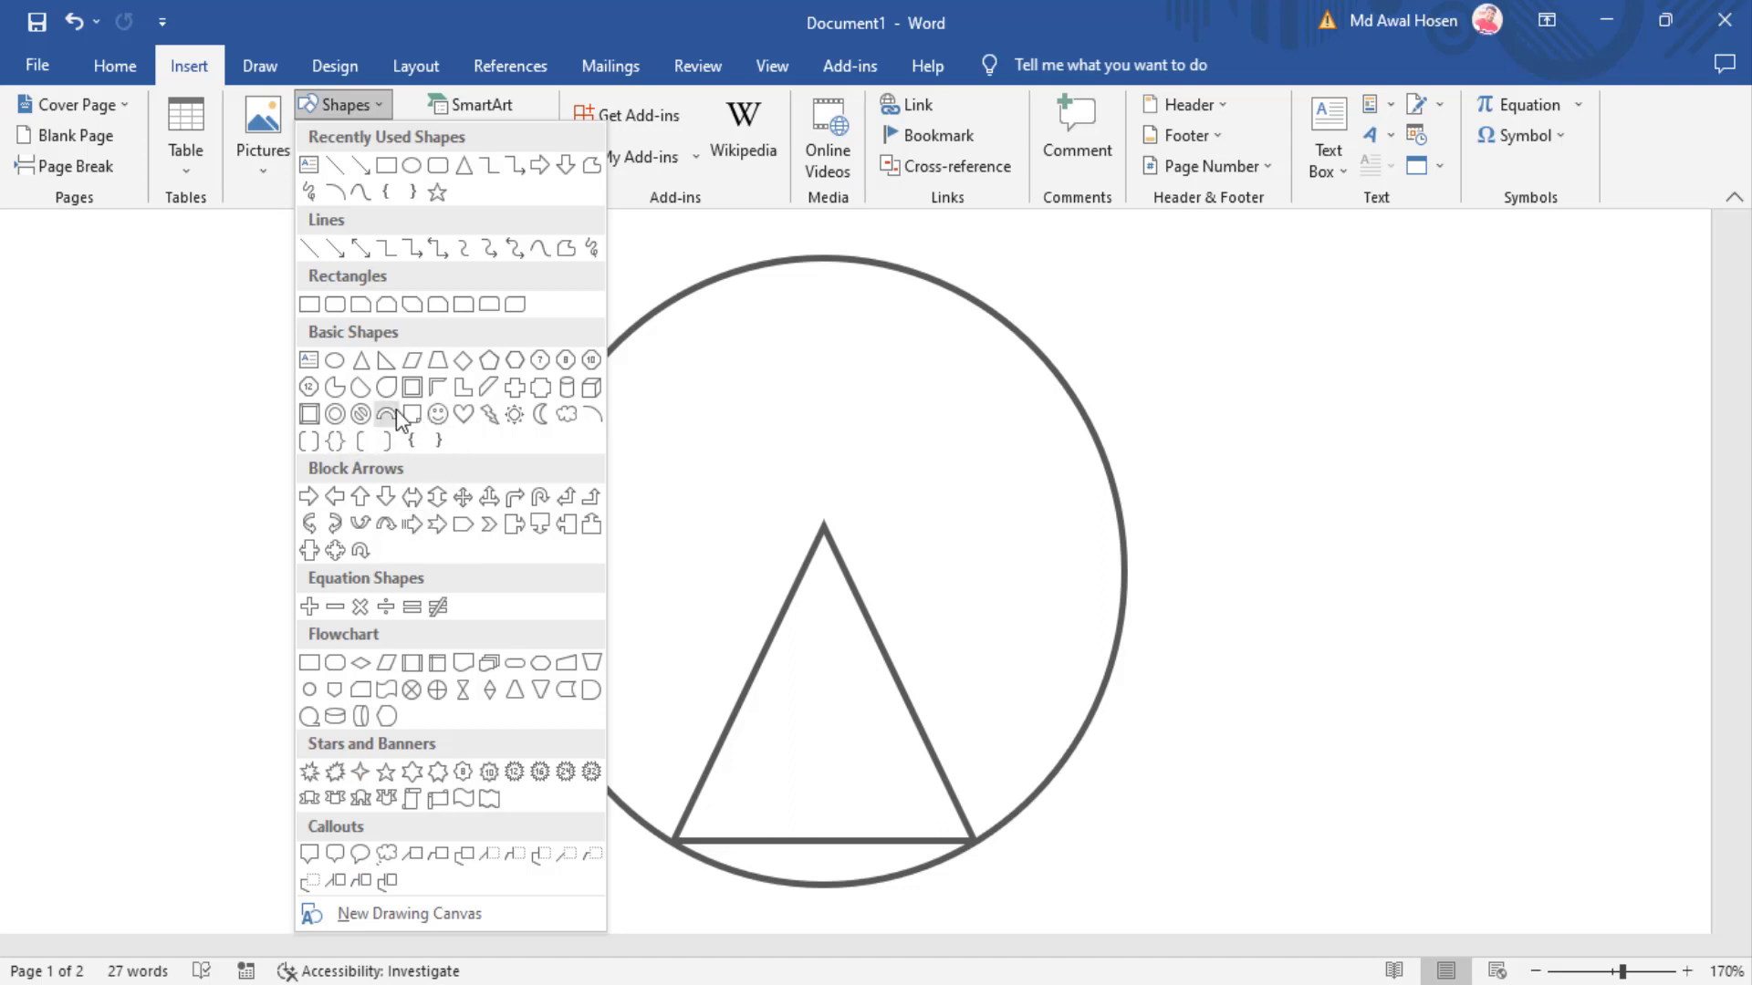
pyautogui.click(311, 248)
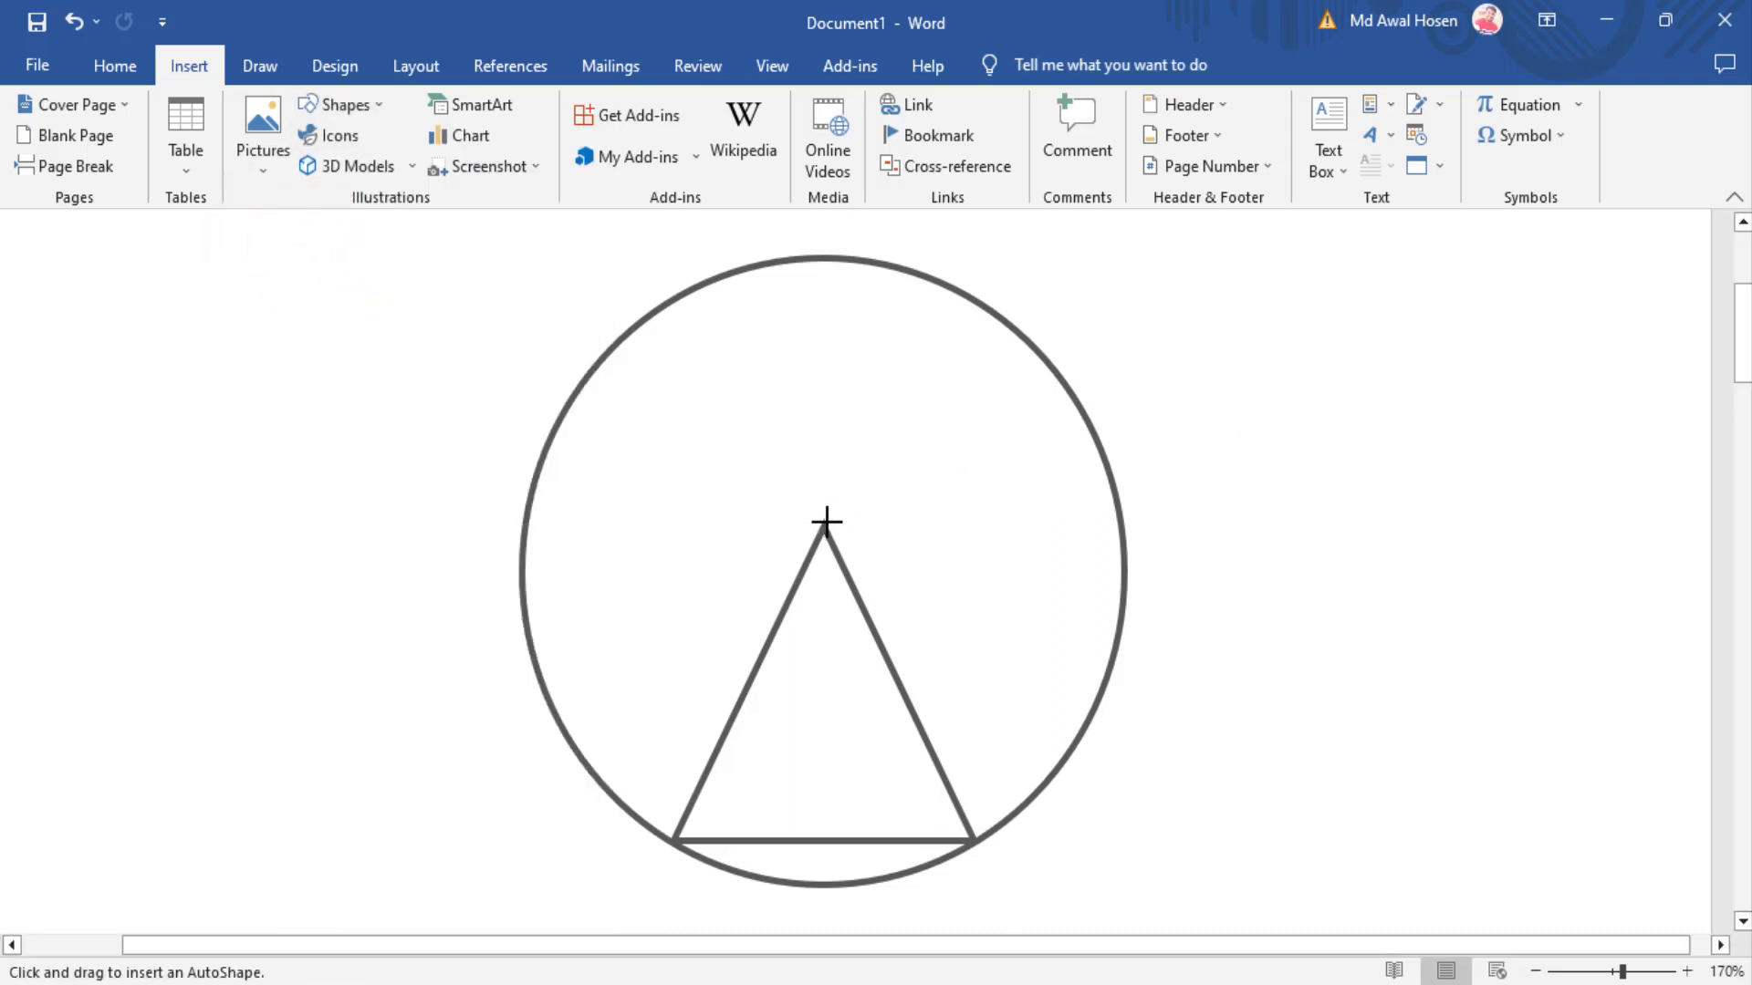
pyautogui.moveTo(823, 524); pyautogui.dragTo(821, 816)
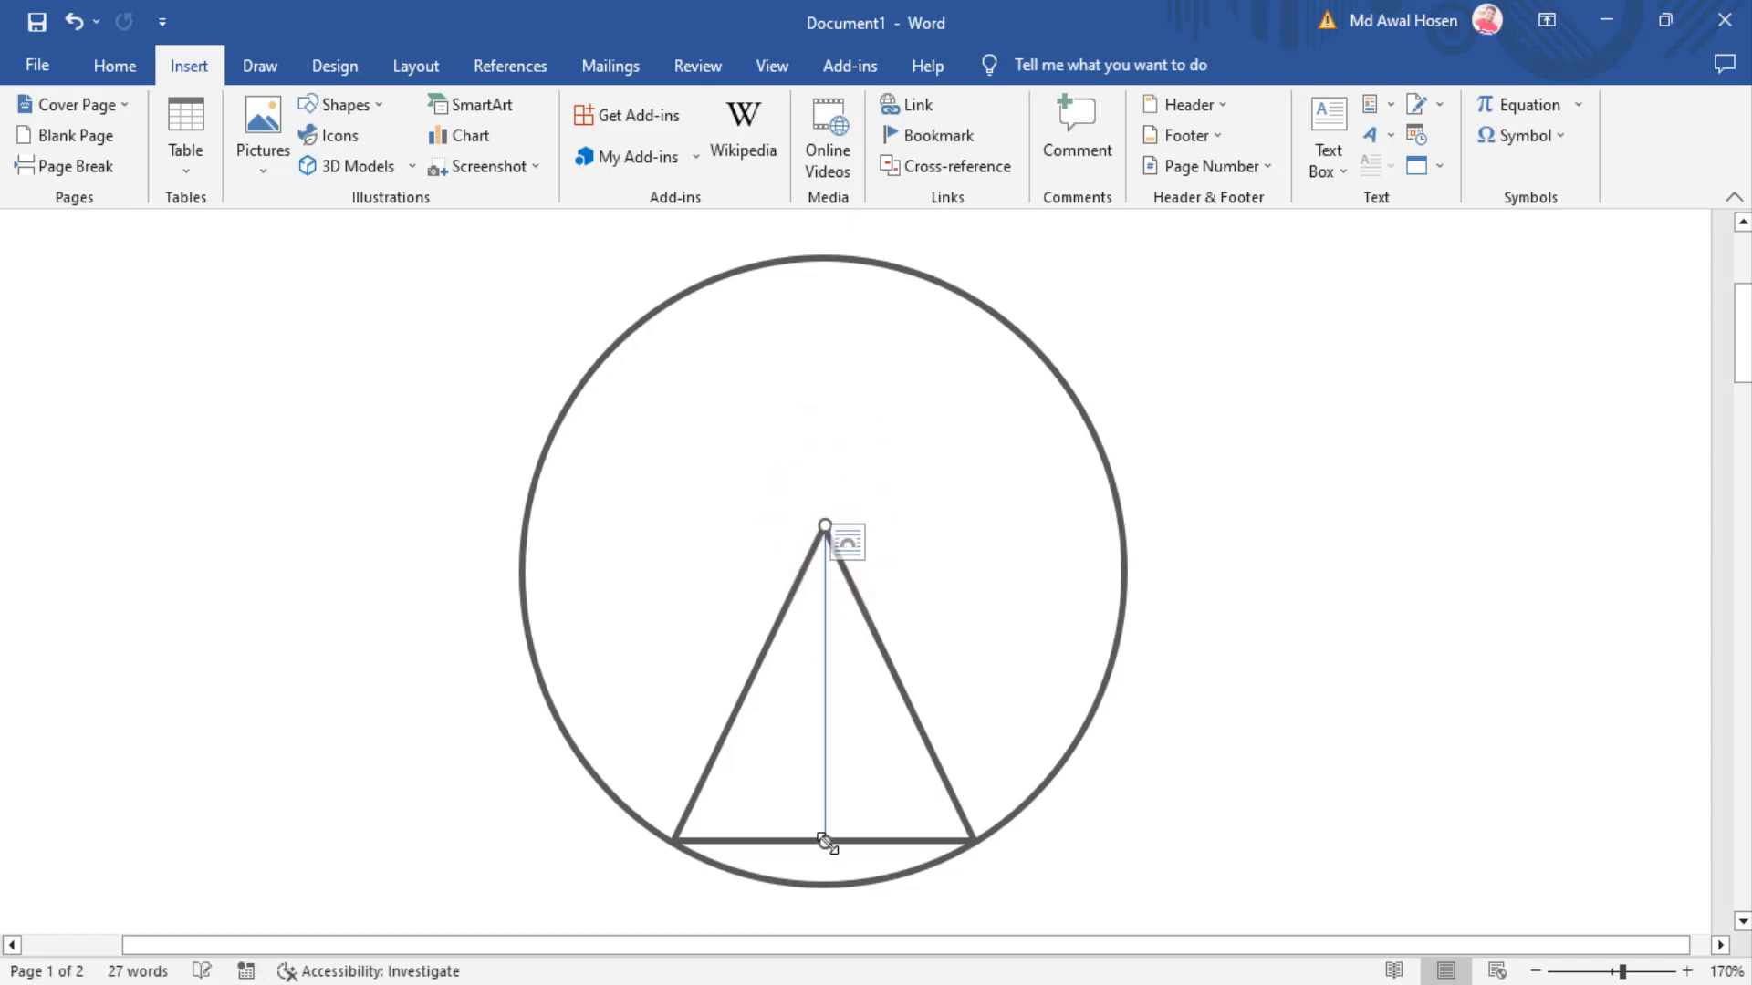
pyautogui.moveTo(824, 841); pyautogui.dragTo(824, 841)
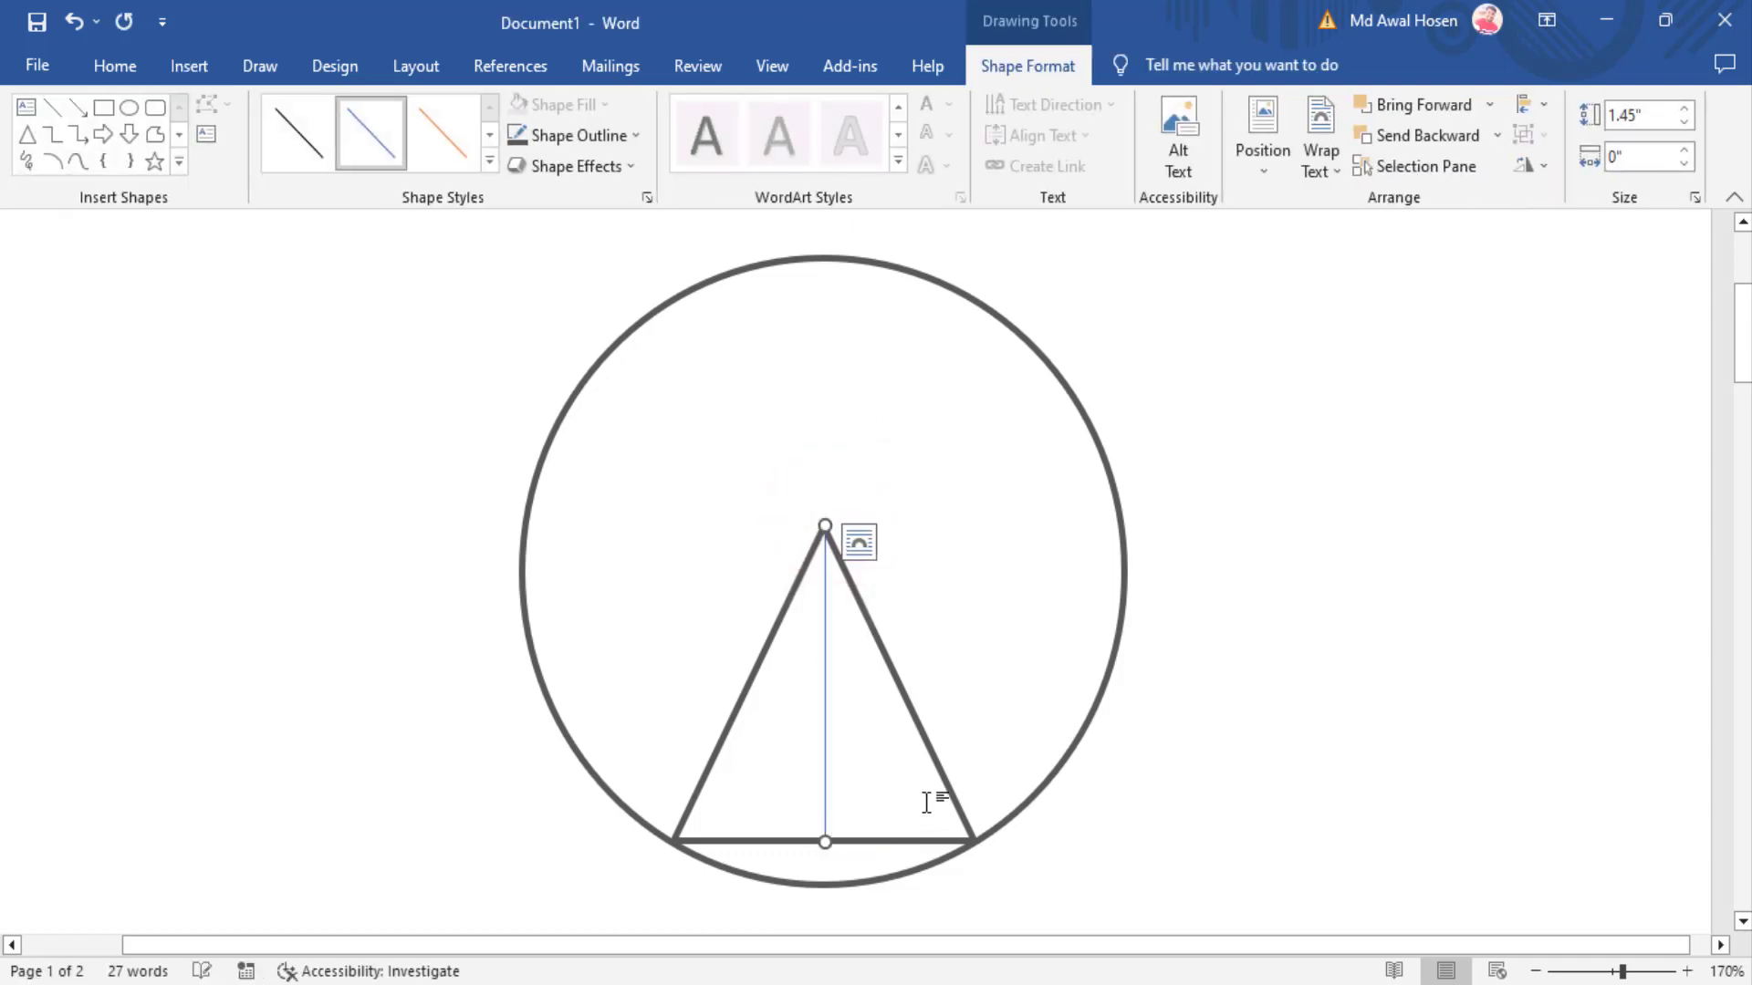
# Step: Make the line dark grey with a 2¼ pt weight
pyautogui.click(636, 135)
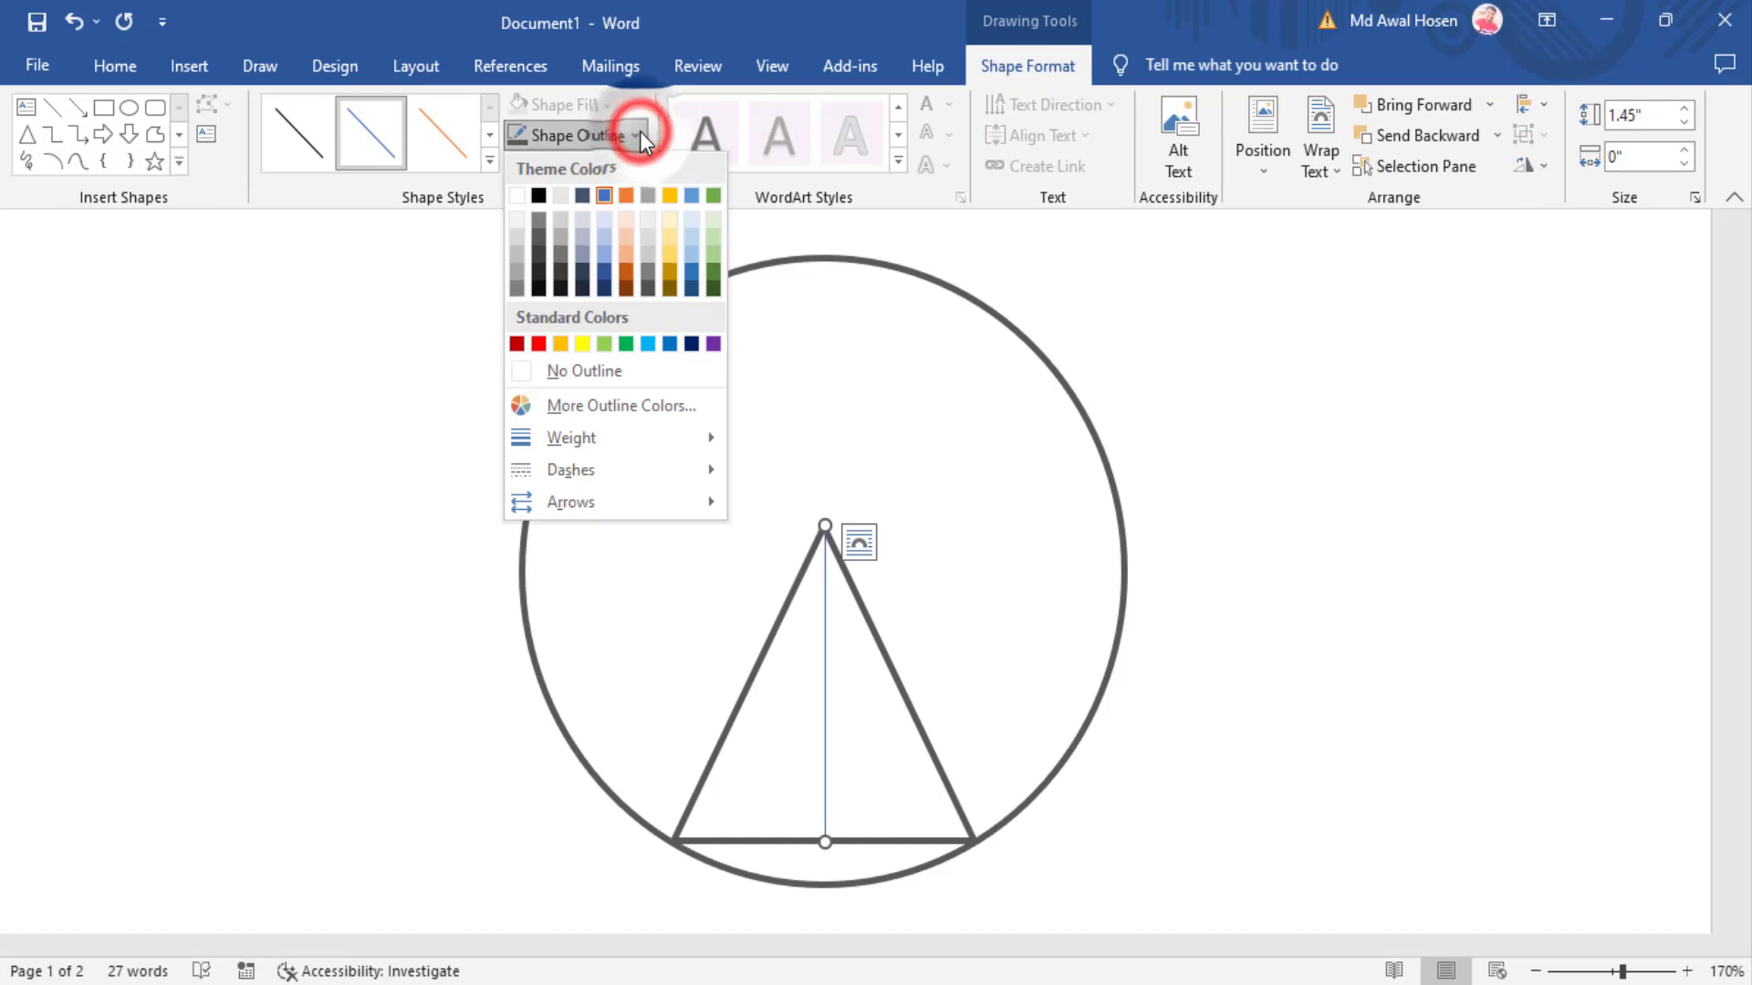
pyautogui.click(1029, 69)
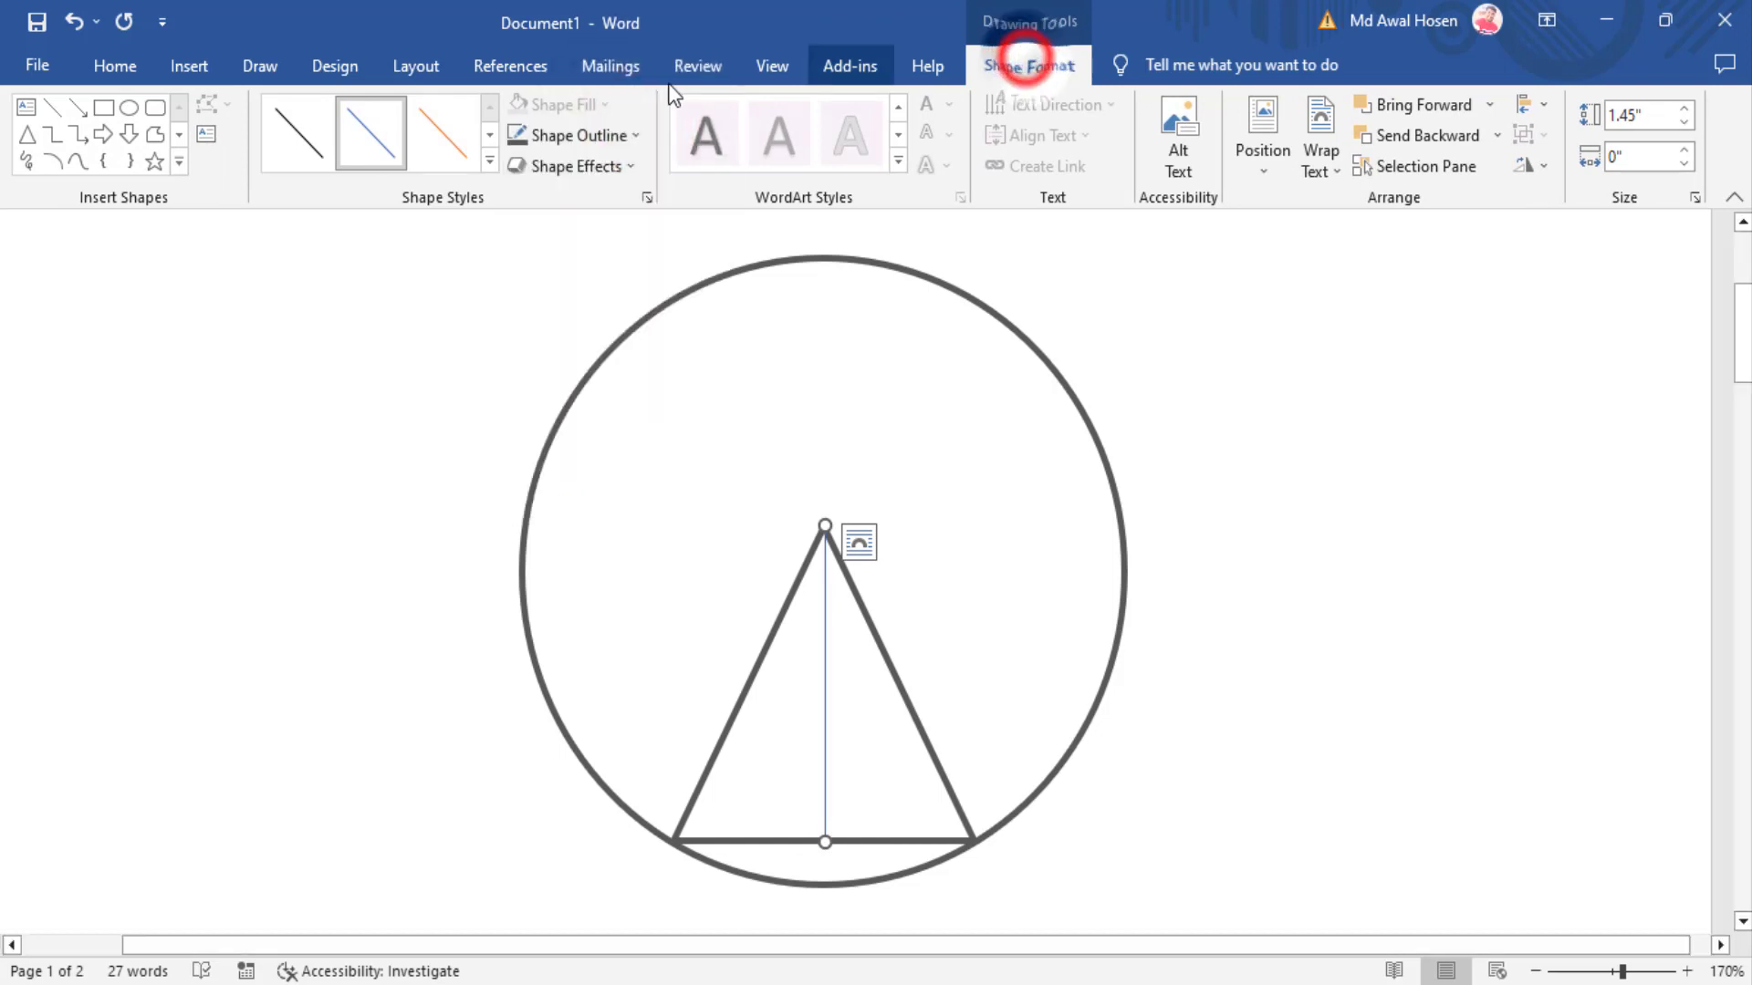
pyautogui.click(636, 135)
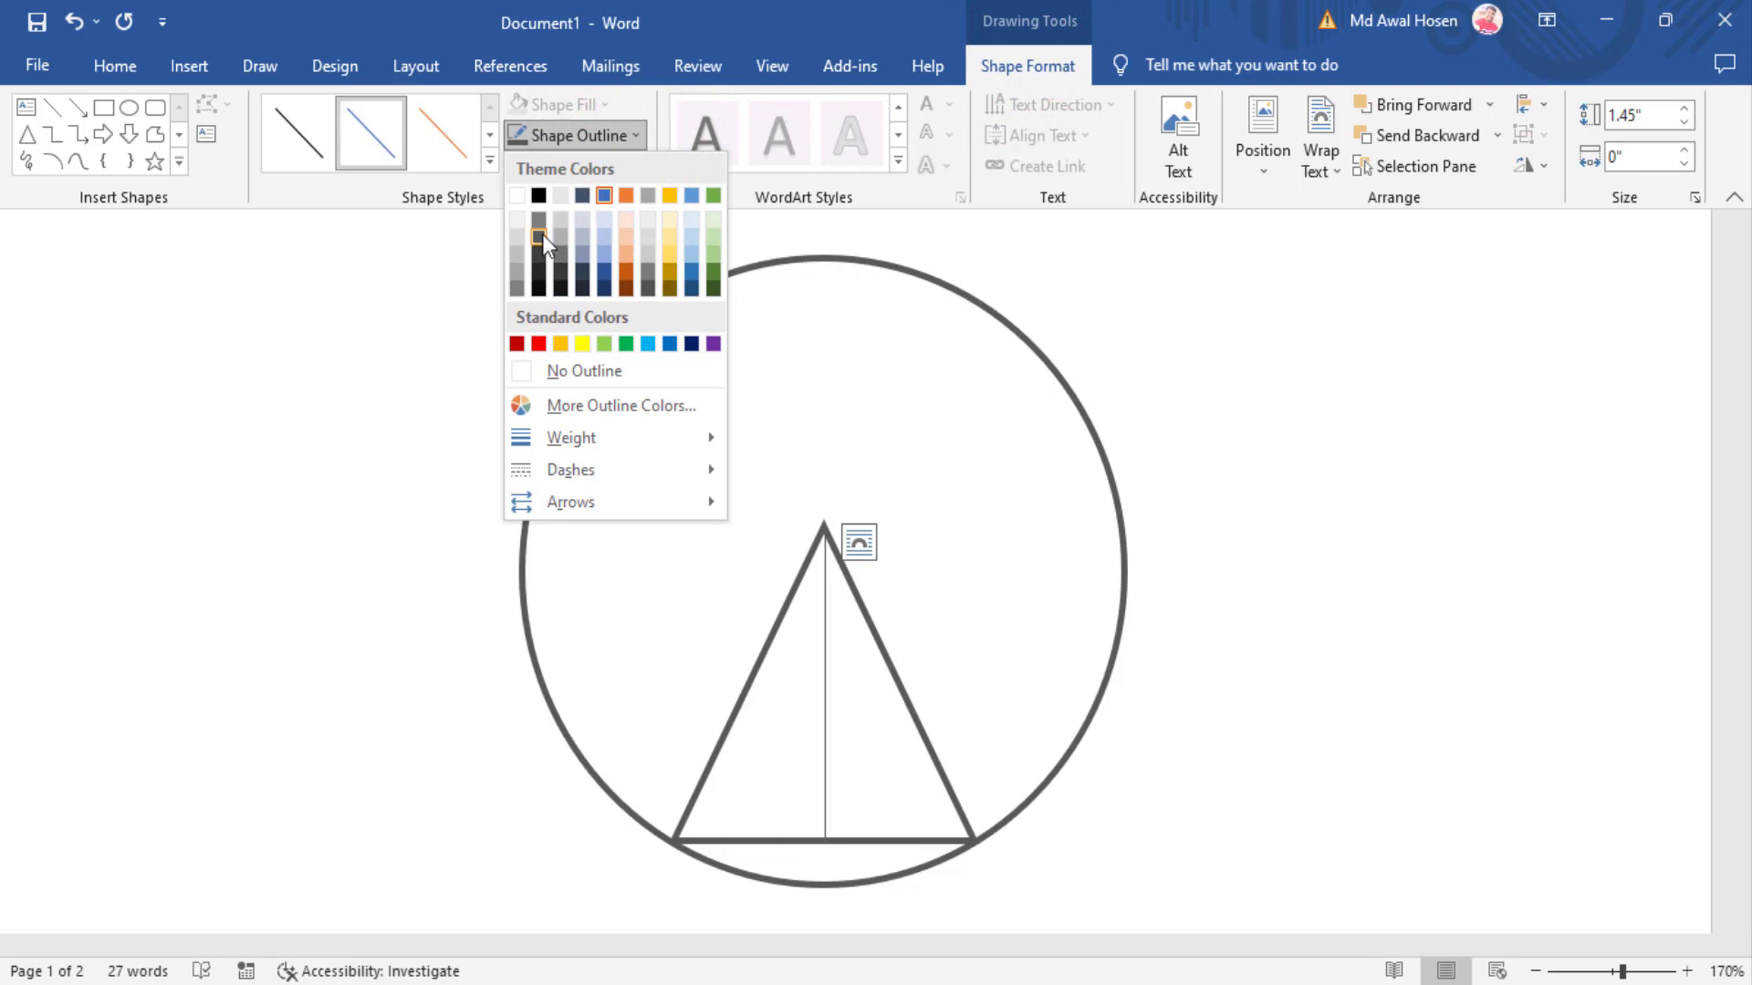
pyautogui.click(542, 233)
pyautogui.click(639, 132)
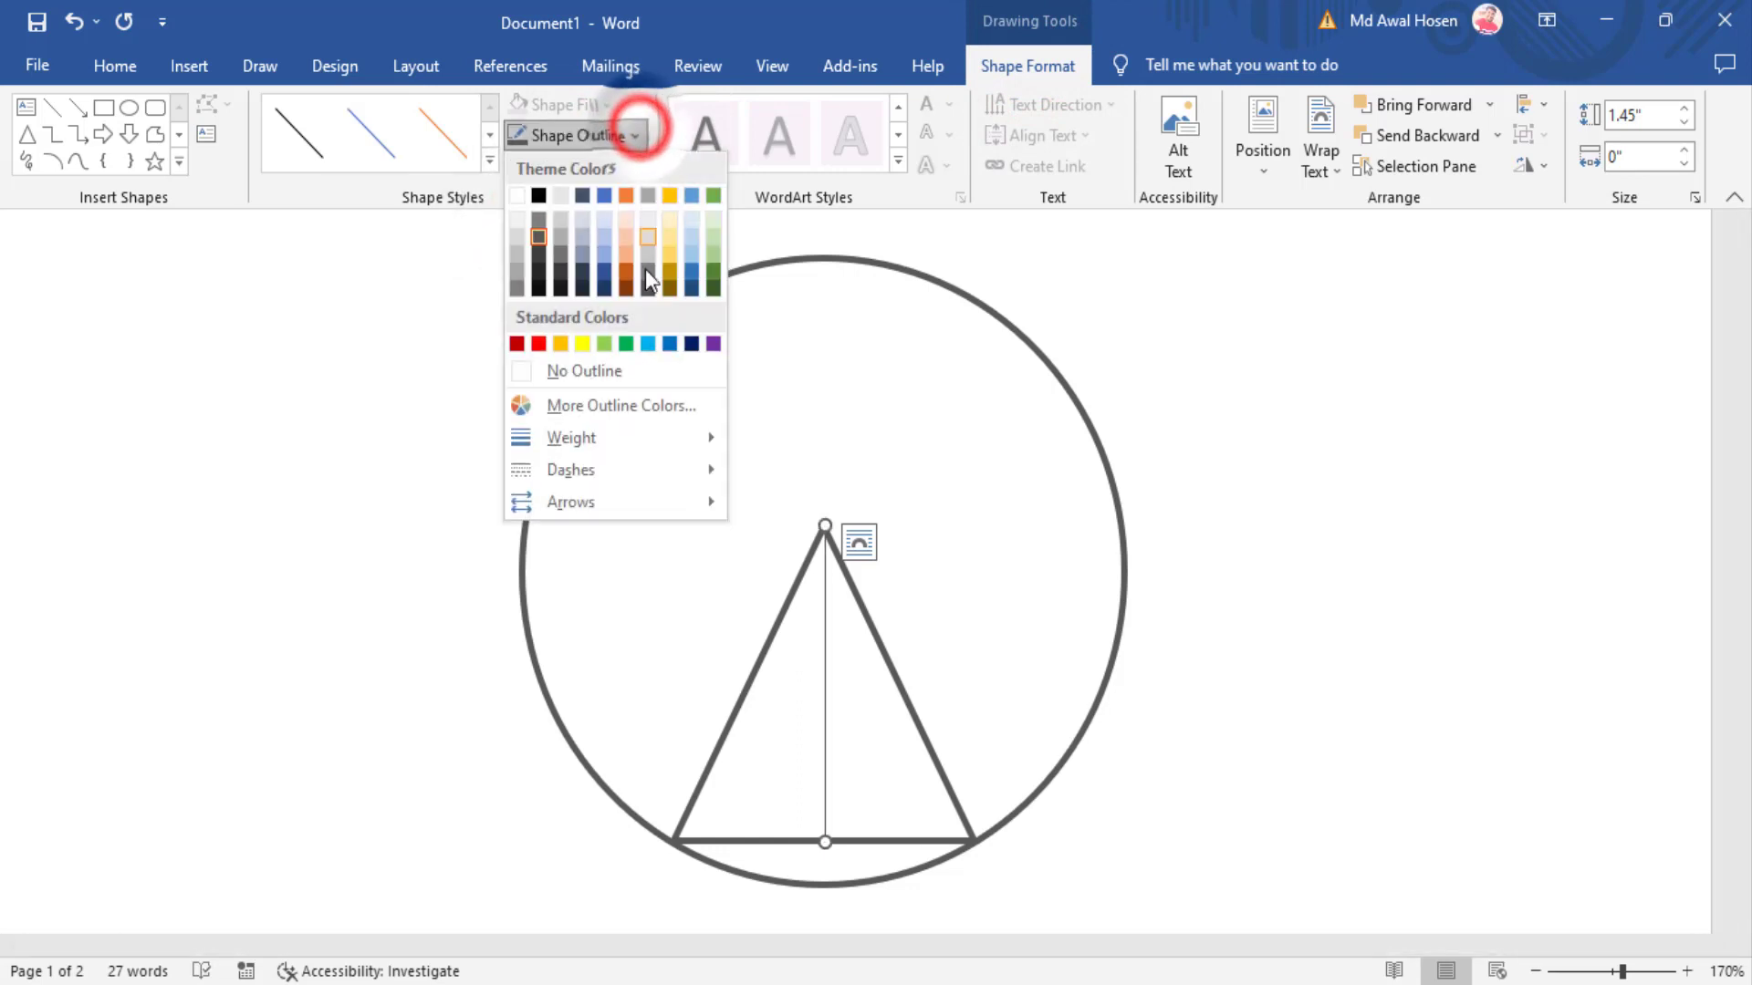
pyautogui.moveTo(571, 438)
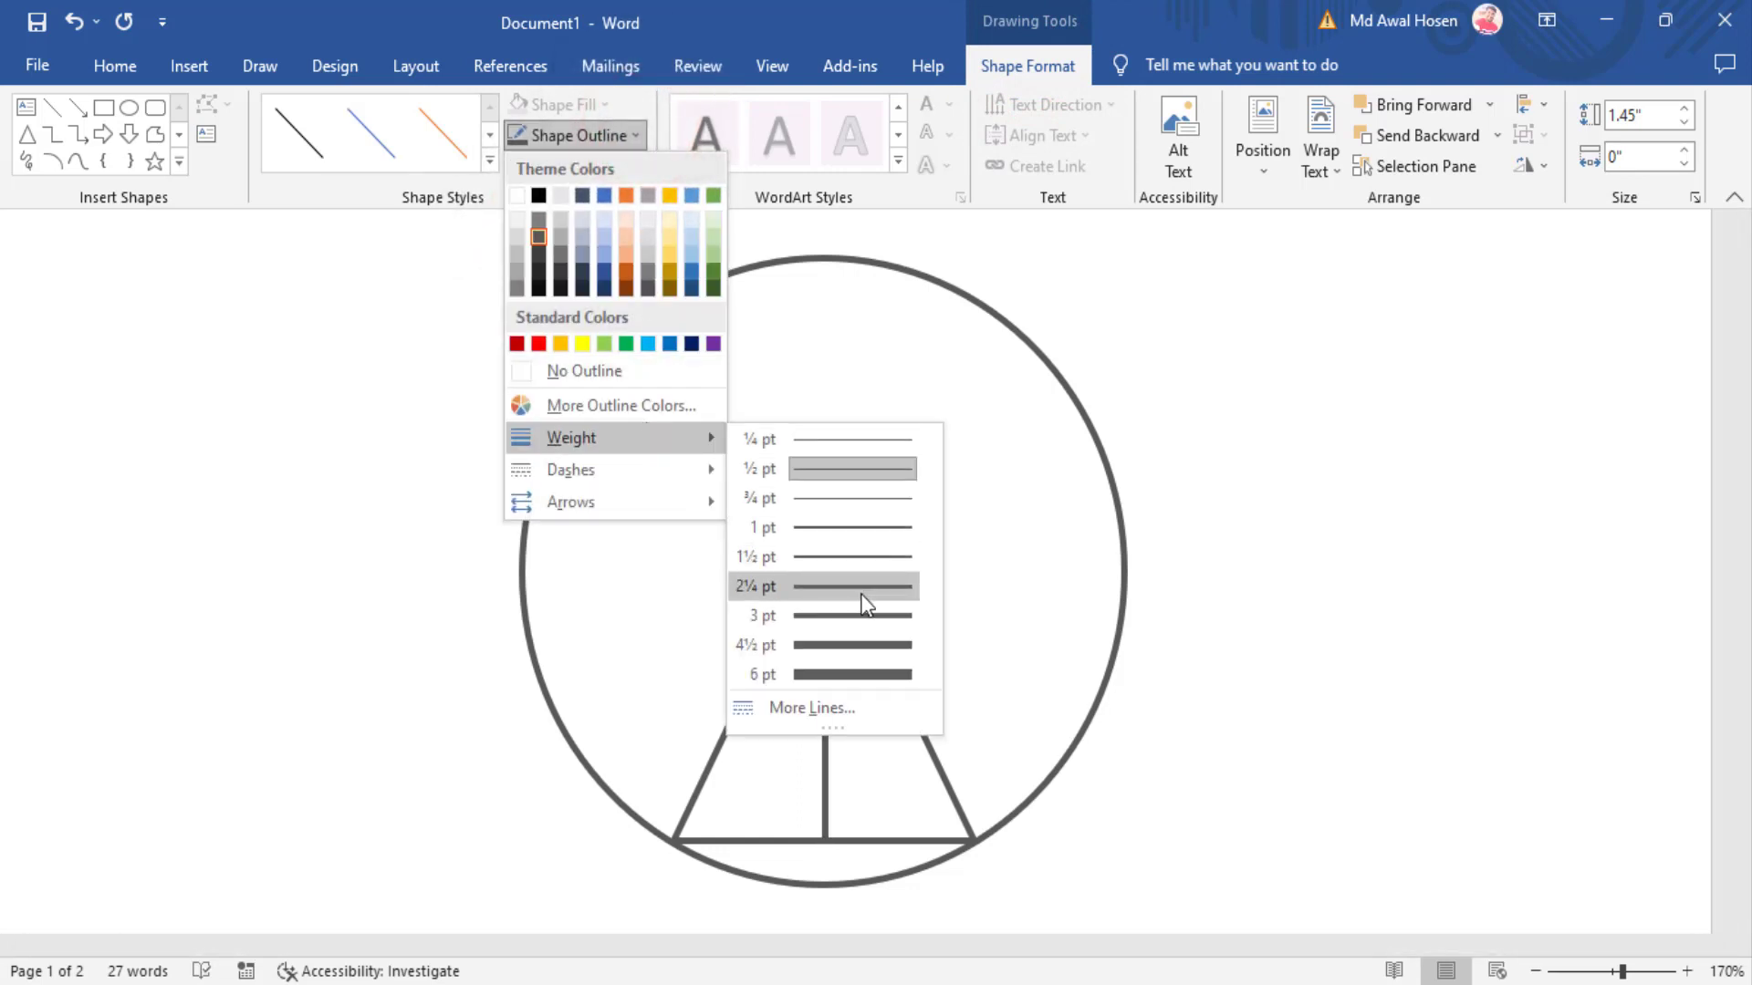
pyautogui.click(865, 604)
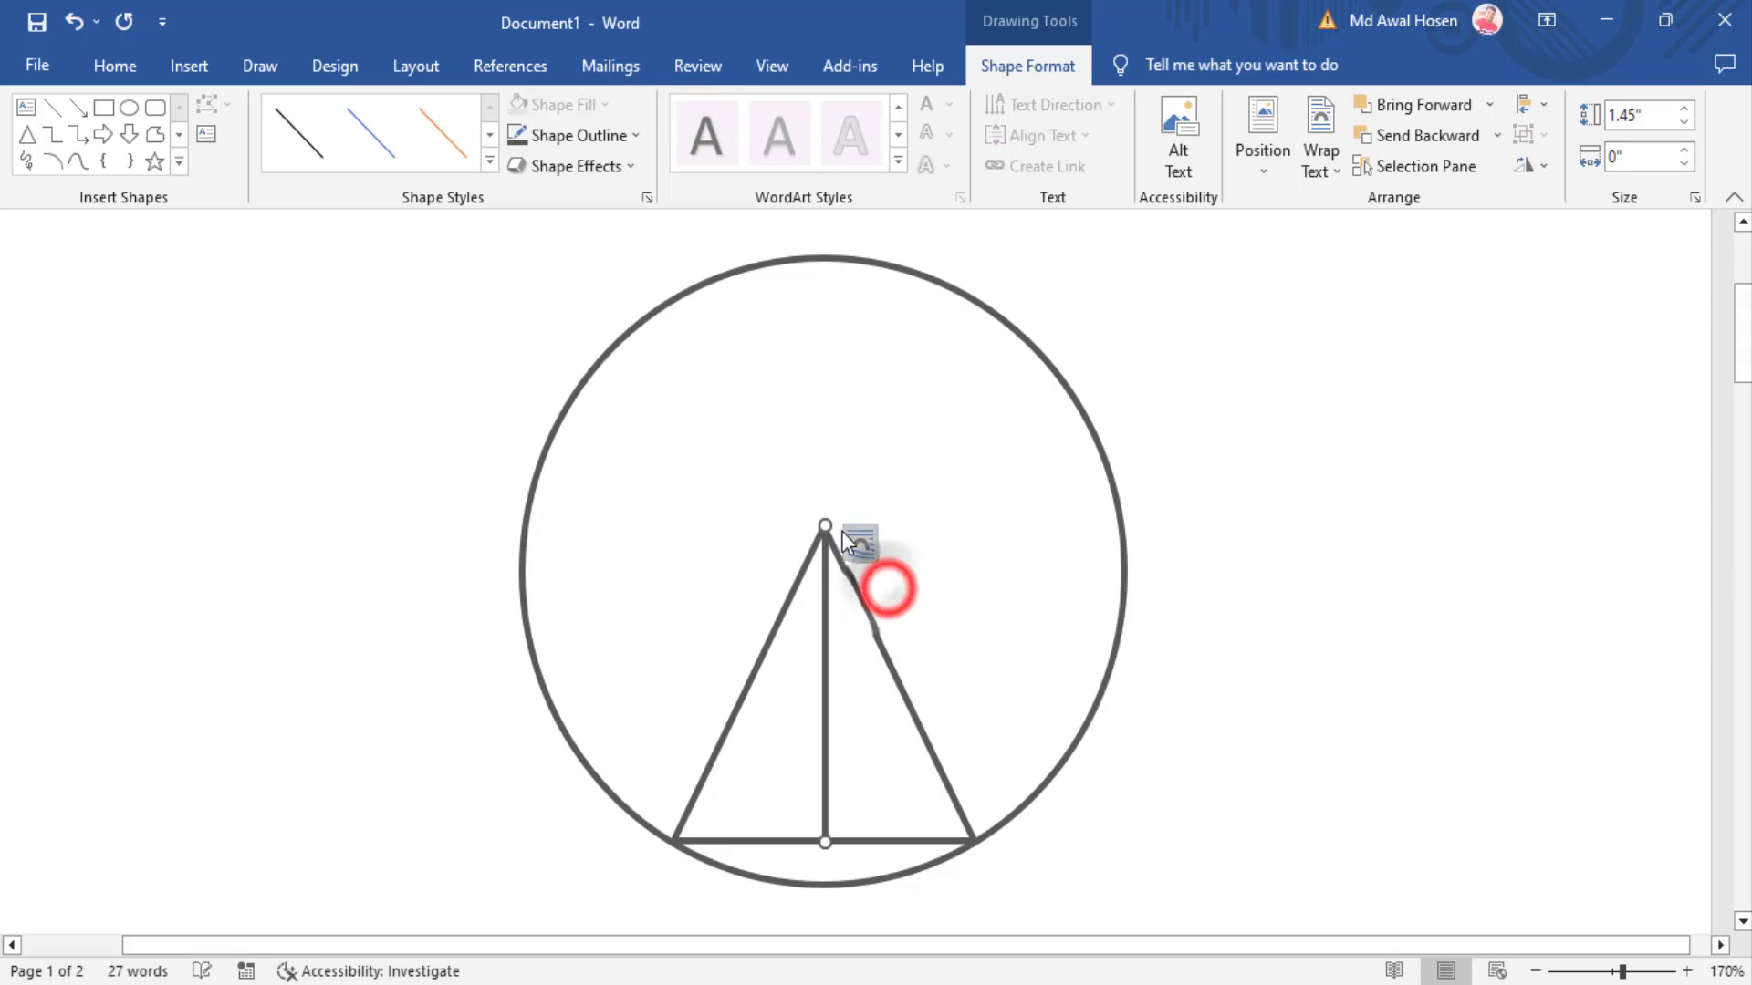
# Step: Align the triangle and circle on their horizontal centres so the triangle sits centred
pyautogui.click(1060, 385)
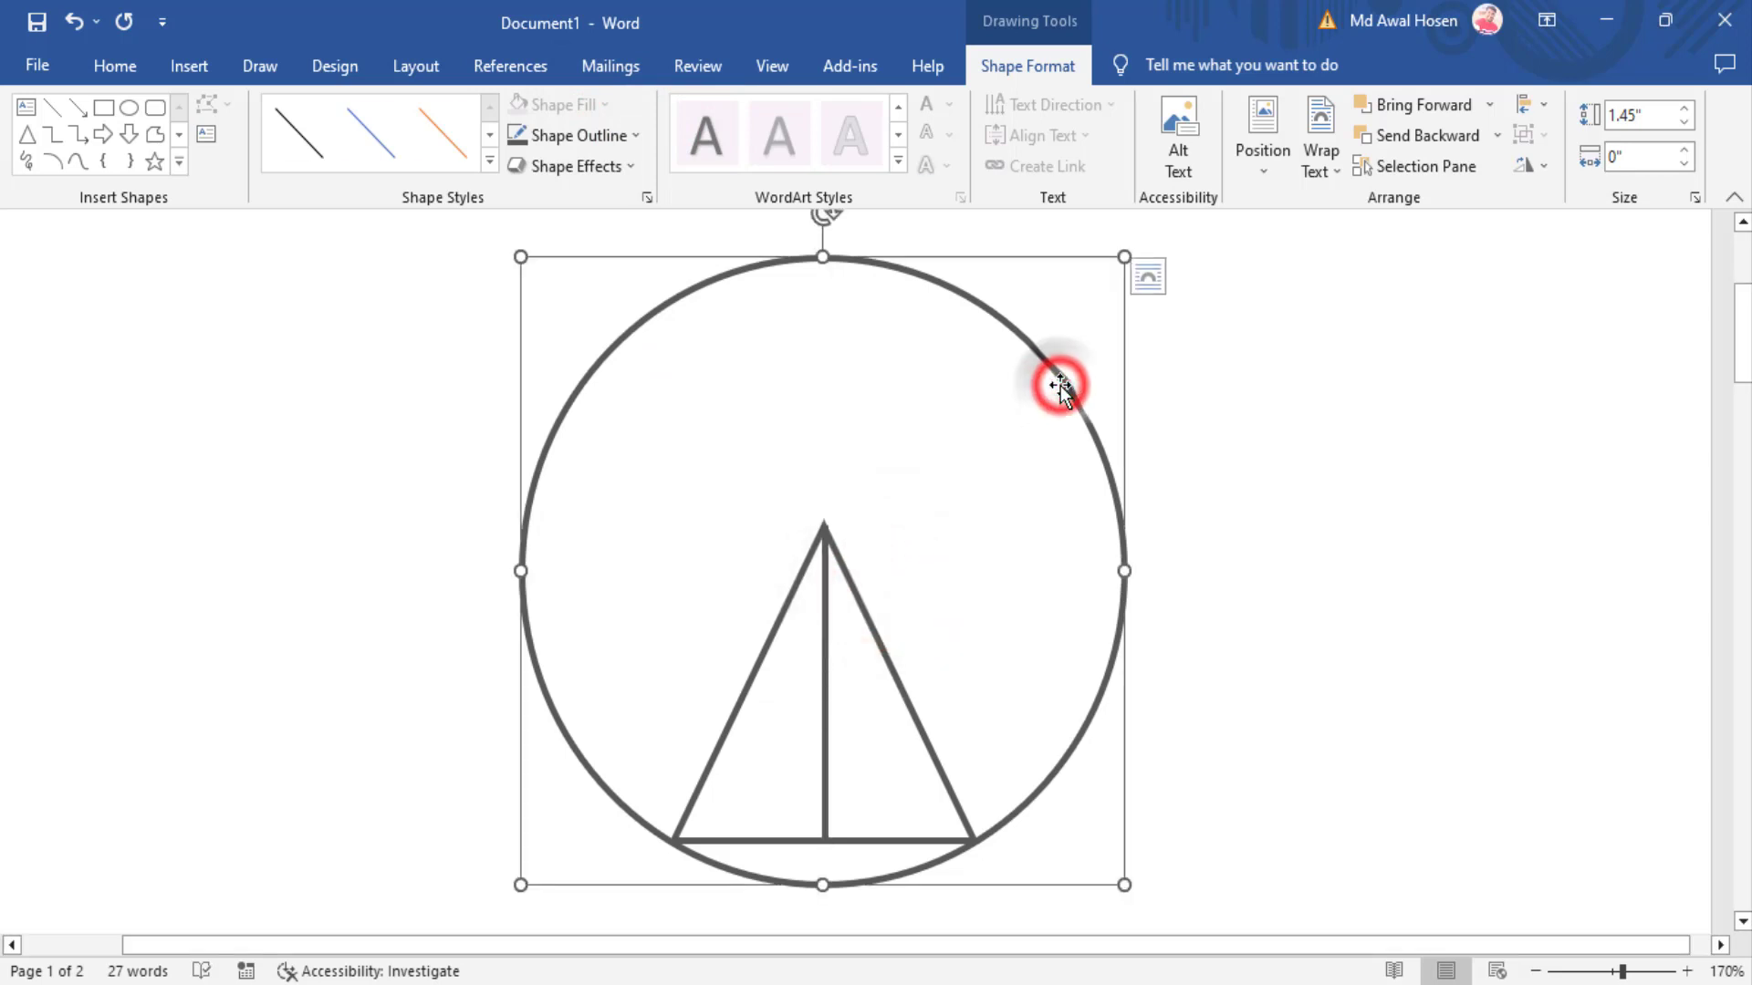
pyautogui.keyDown('shift'); pyautogui.click(852, 597); pyautogui.keyUp('shift')
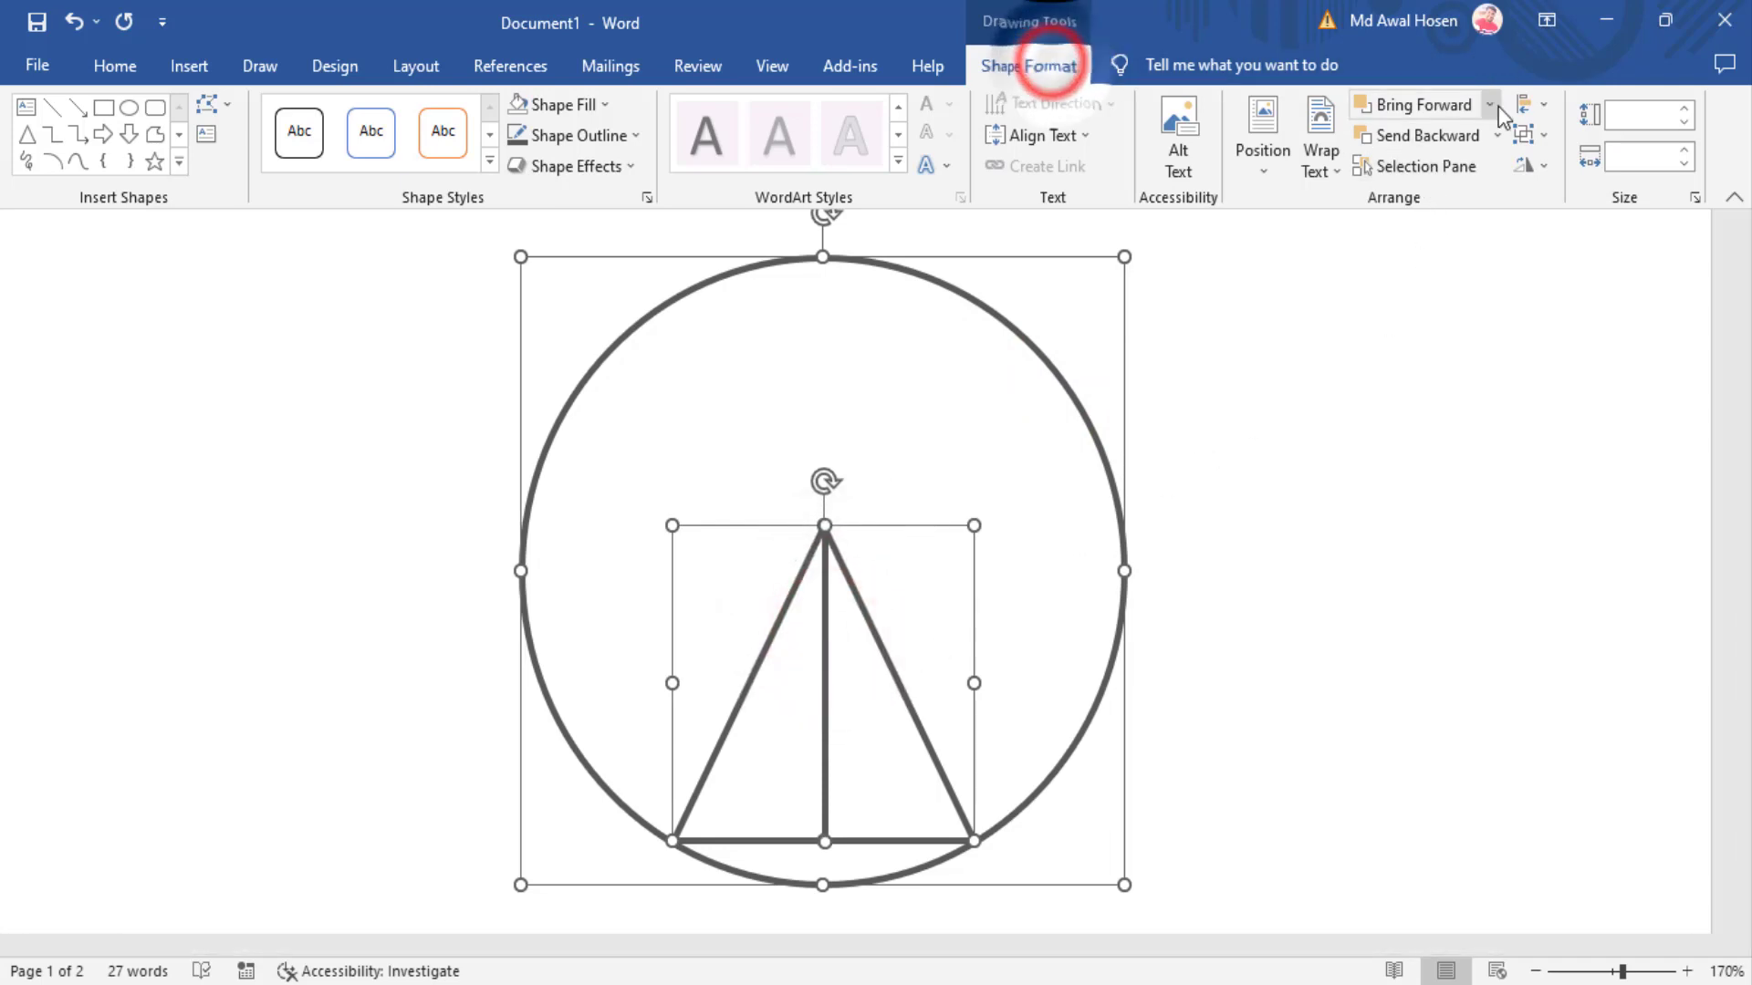
pyautogui.click(1551, 106)
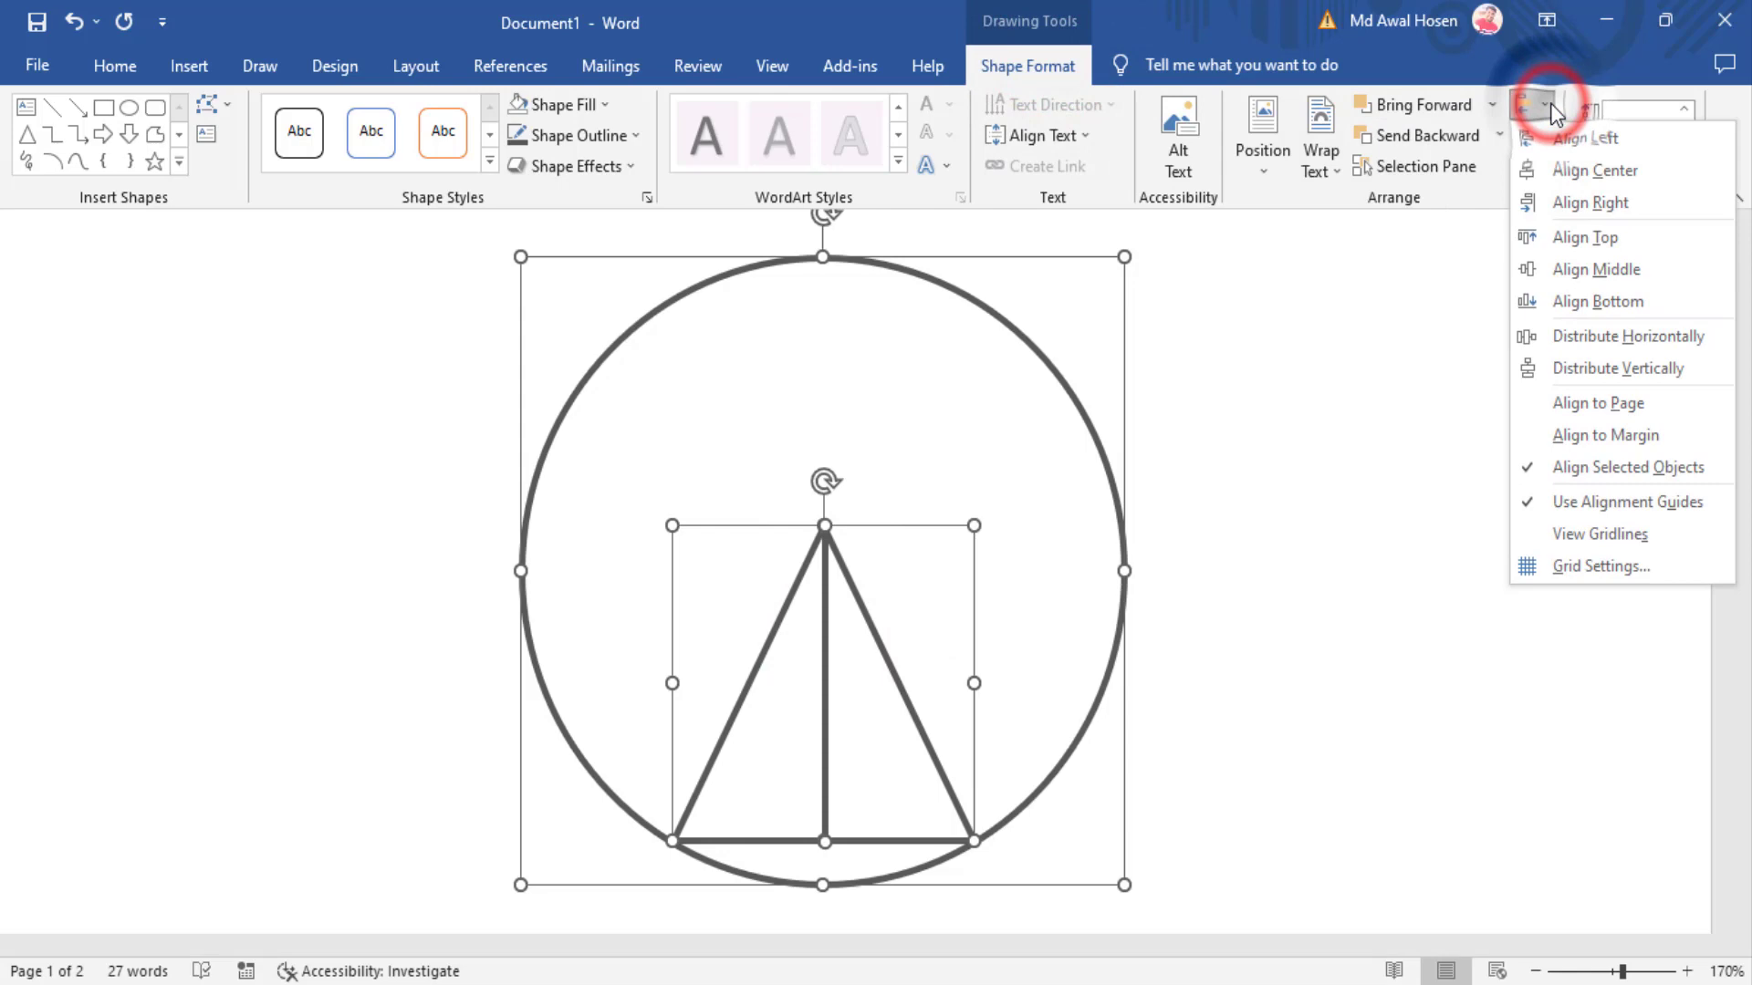
pyautogui.click(1570, 172)
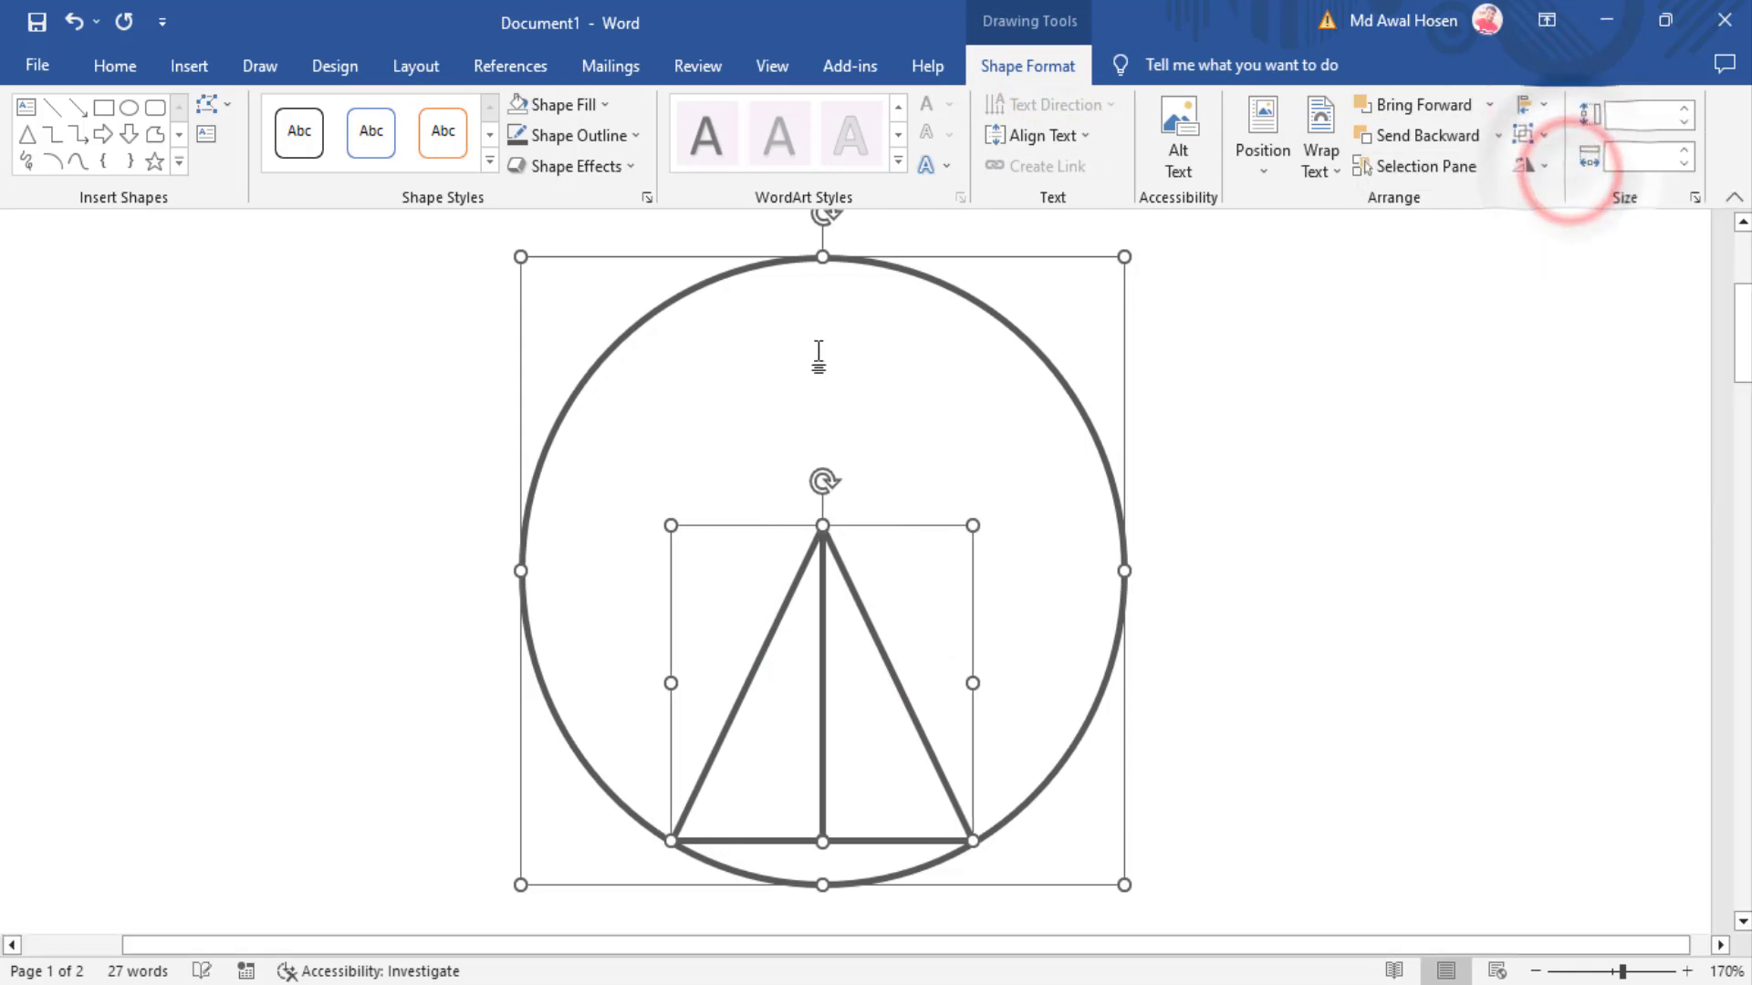
pyautogui.click(1244, 488)
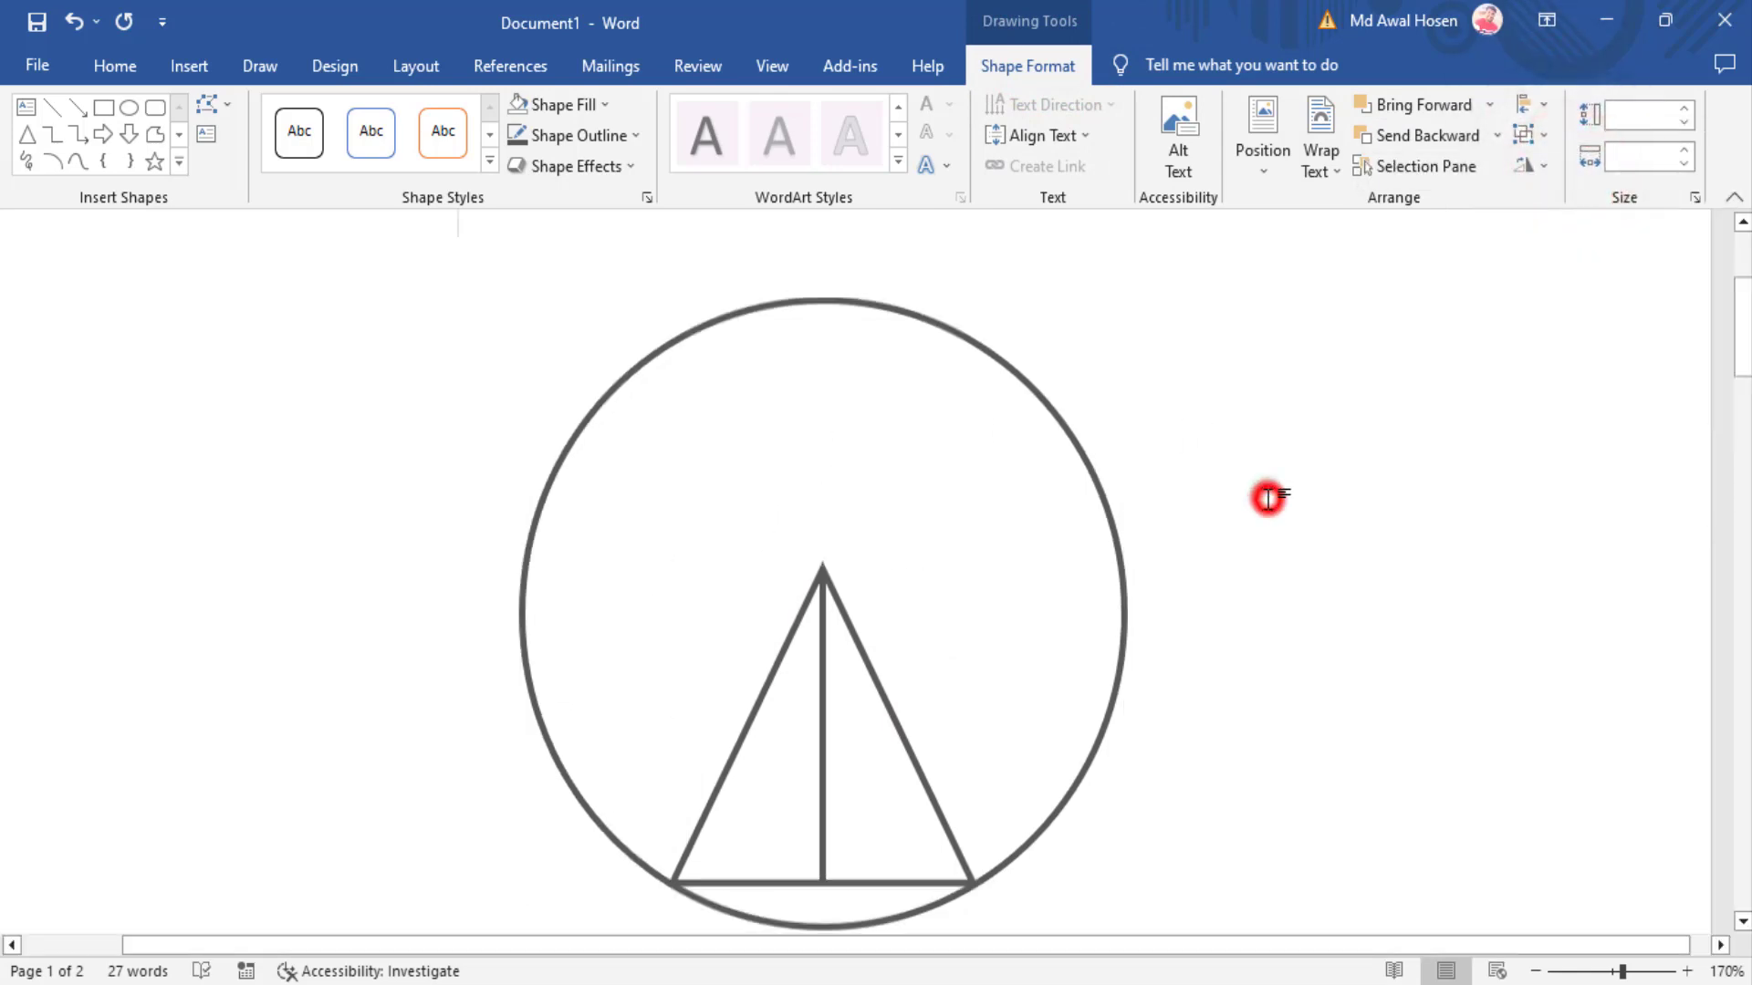
pyautogui.scroll(-3, 1323, 629)
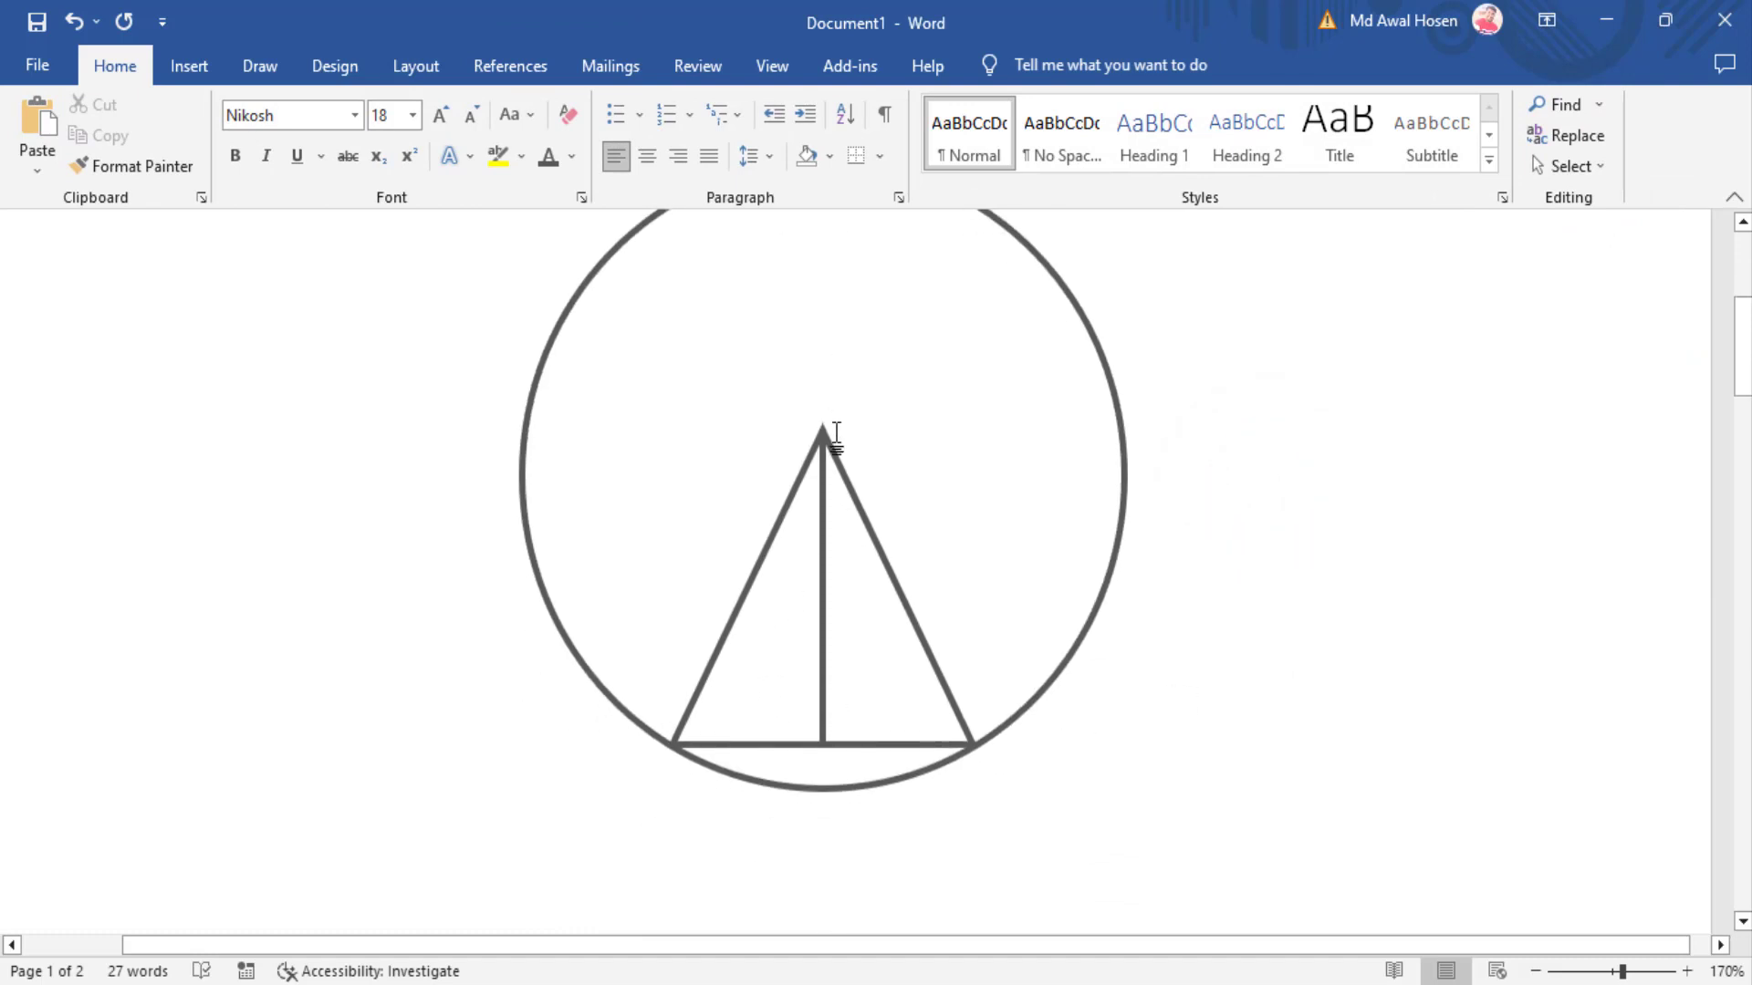
pyautogui.scroll(2, 833, 566)
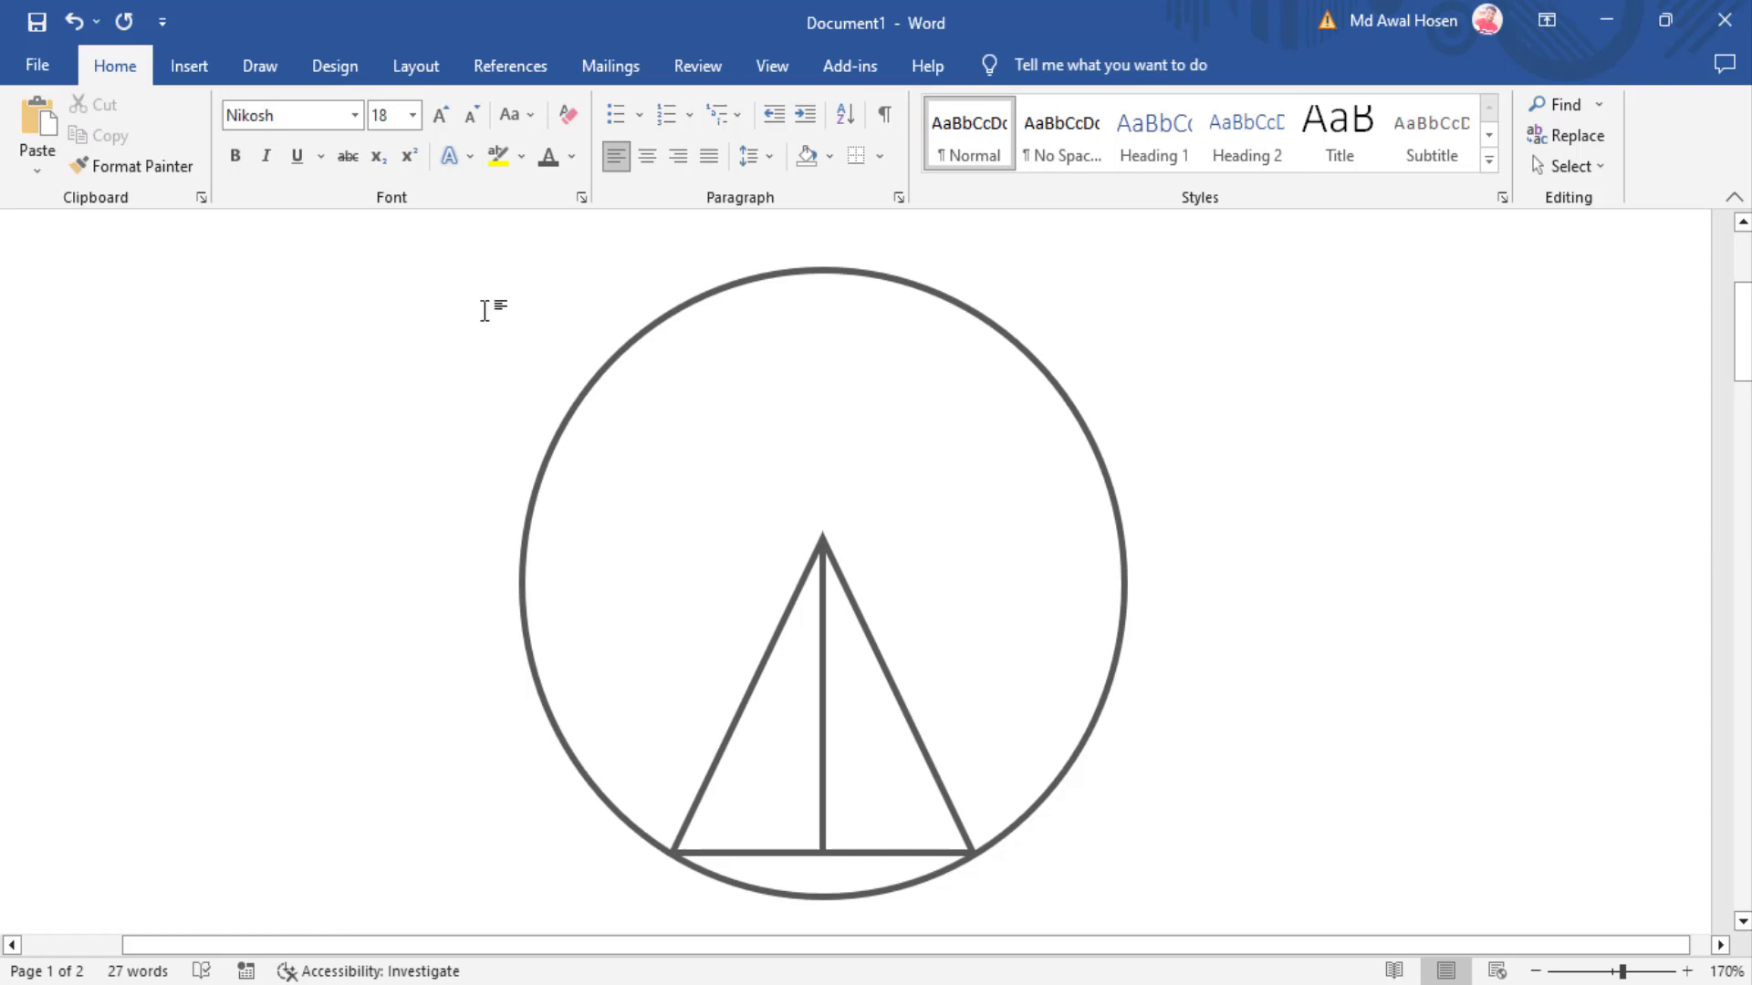
# Step: Draw a small text box right of the circle containing the letter A
pyautogui.click(197, 66)
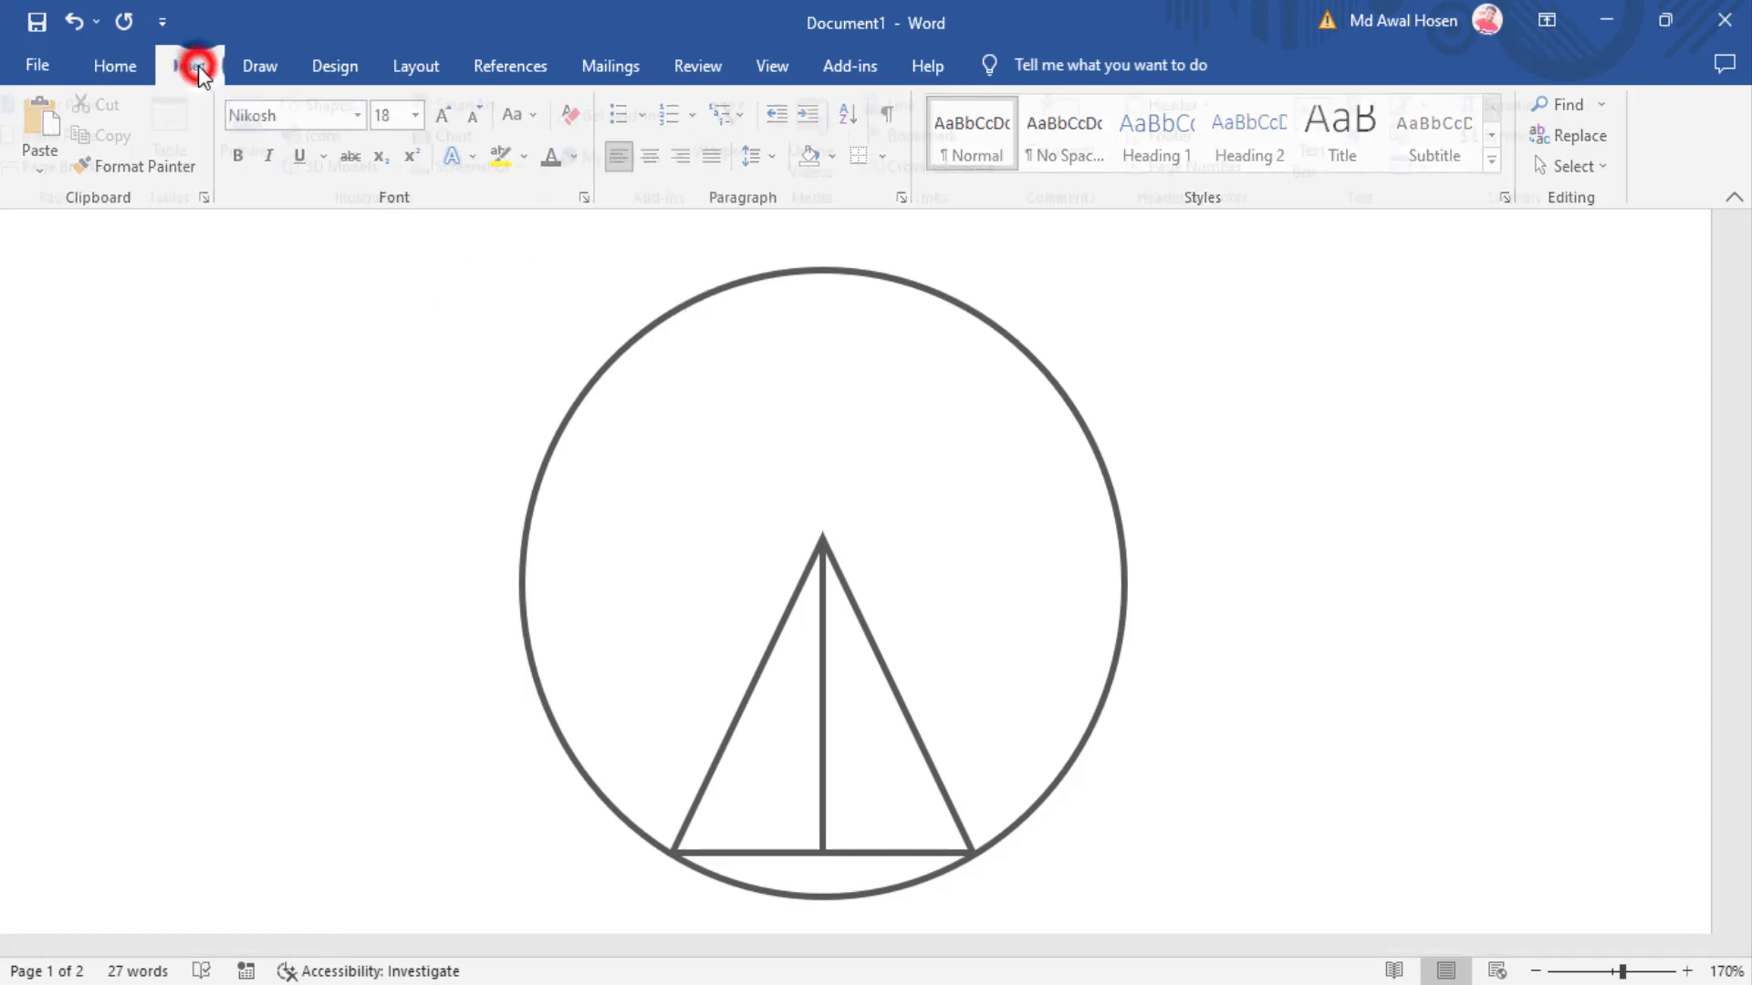
pyautogui.click(370, 102)
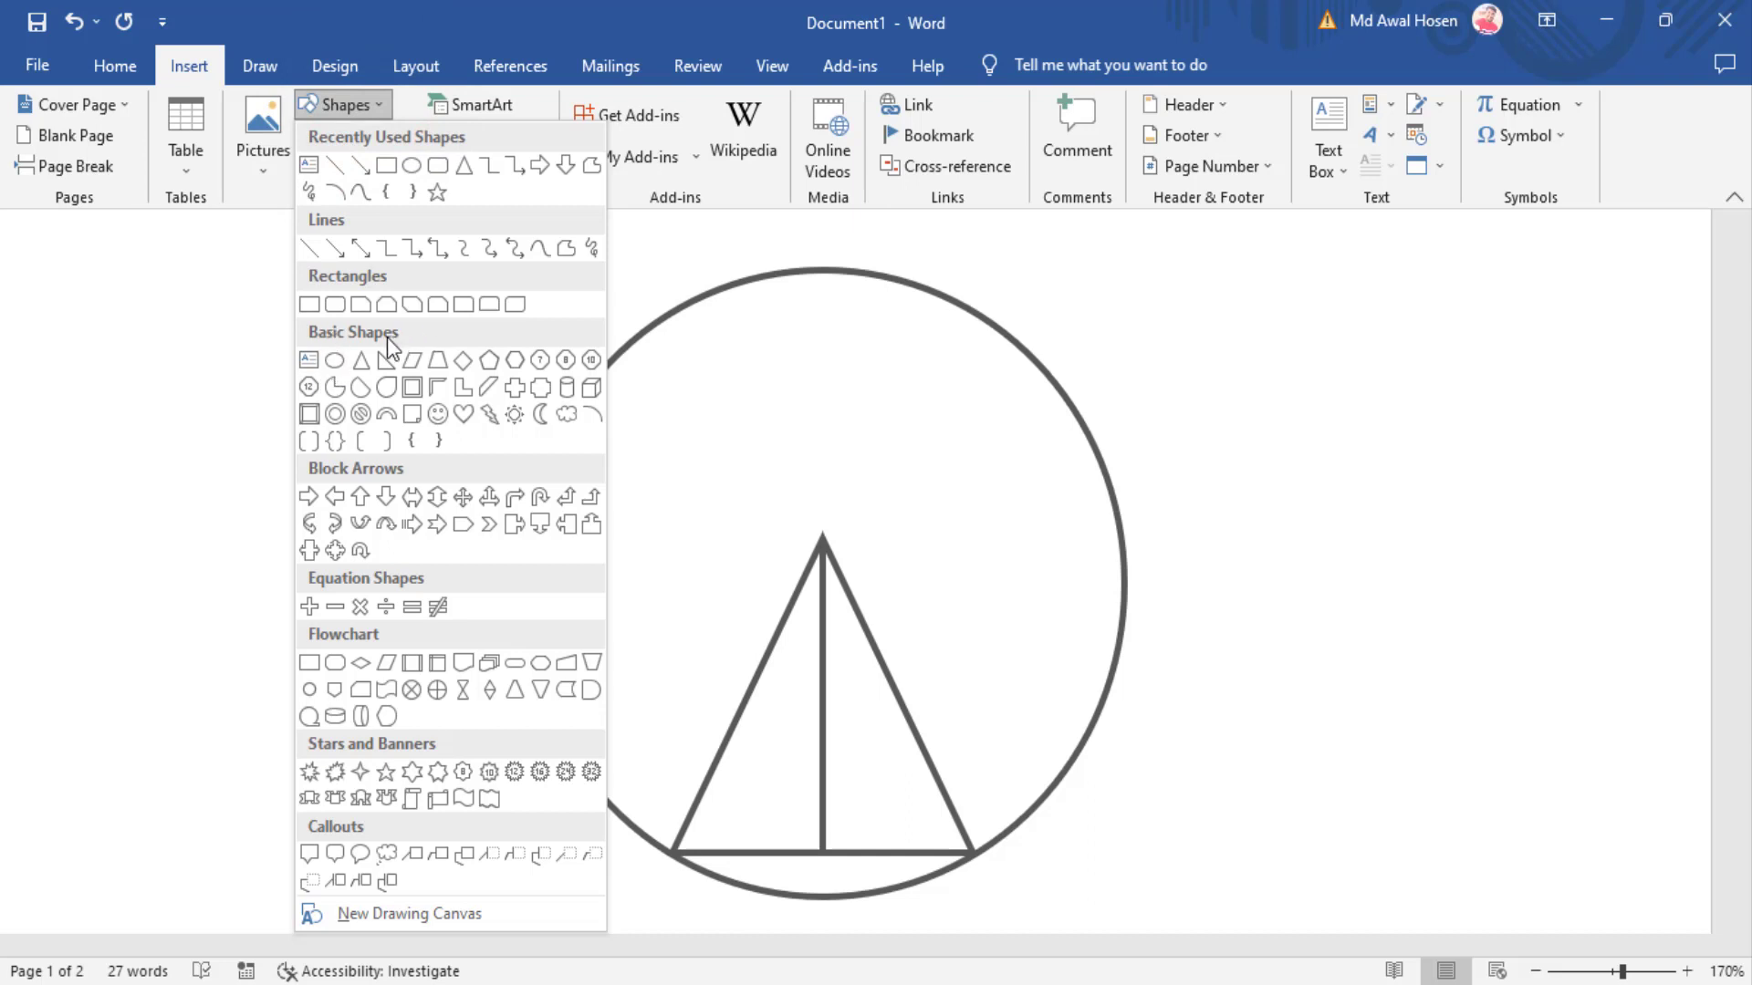
pyautogui.click(307, 362)
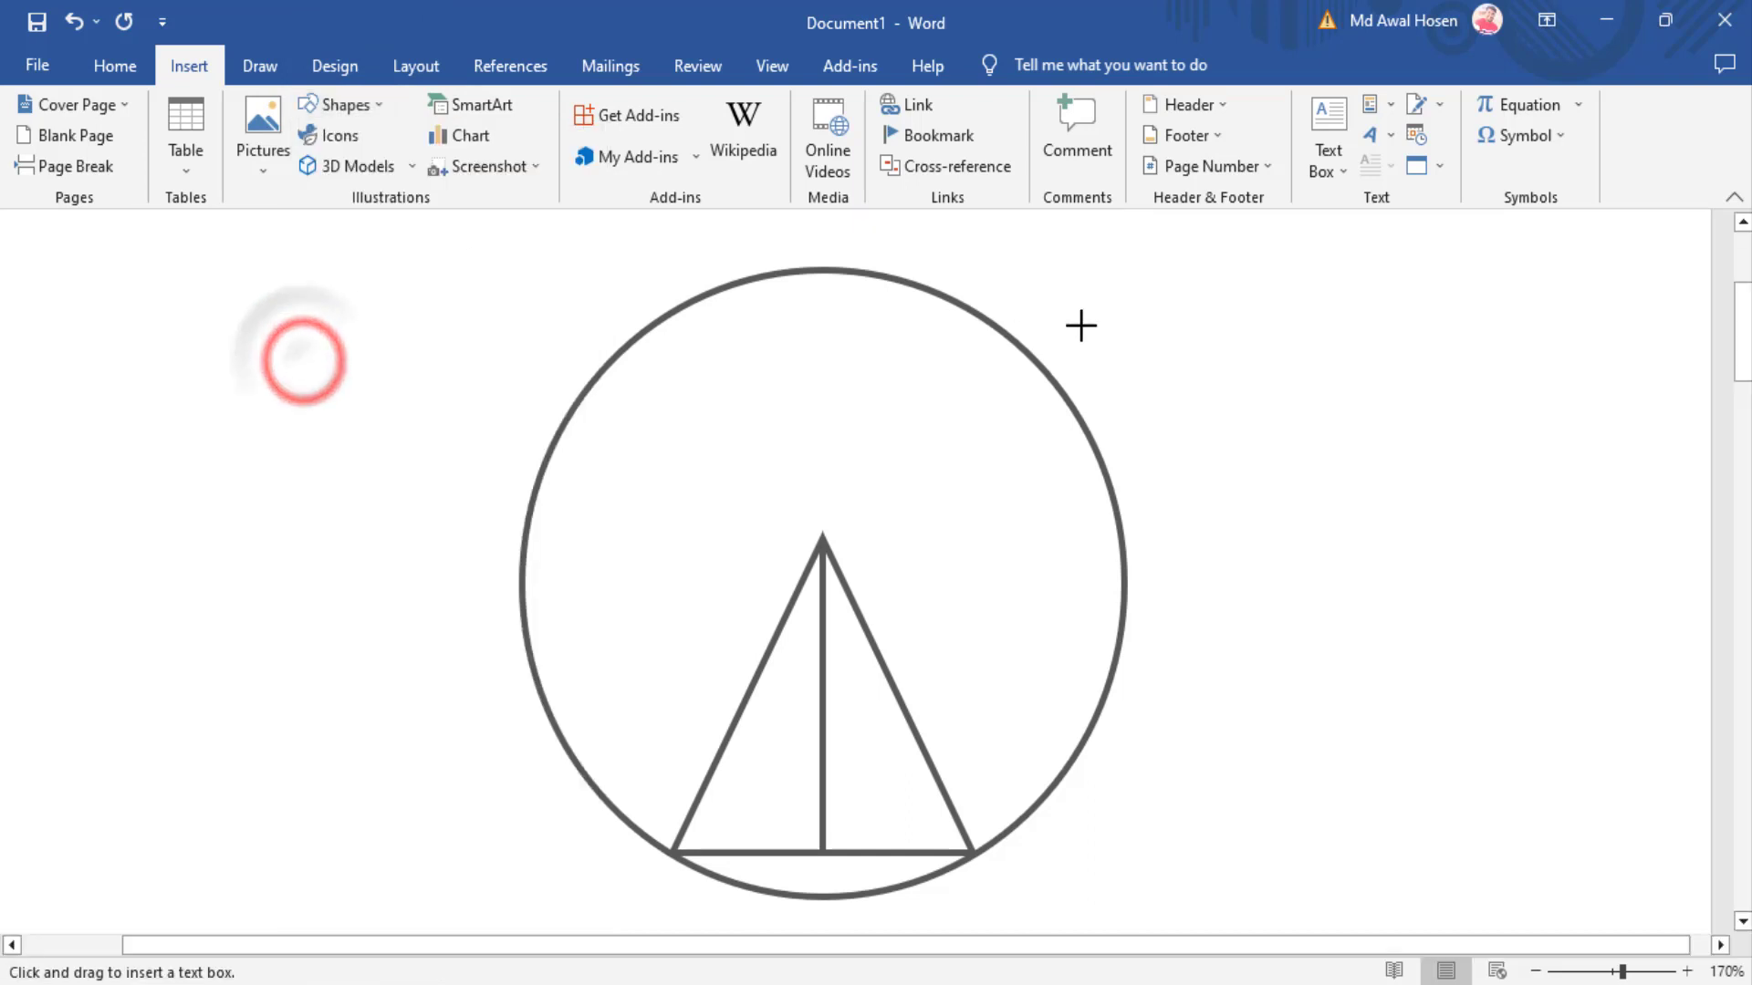
pyautogui.moveTo(1302, 460); pyautogui.dragTo(1366, 679)
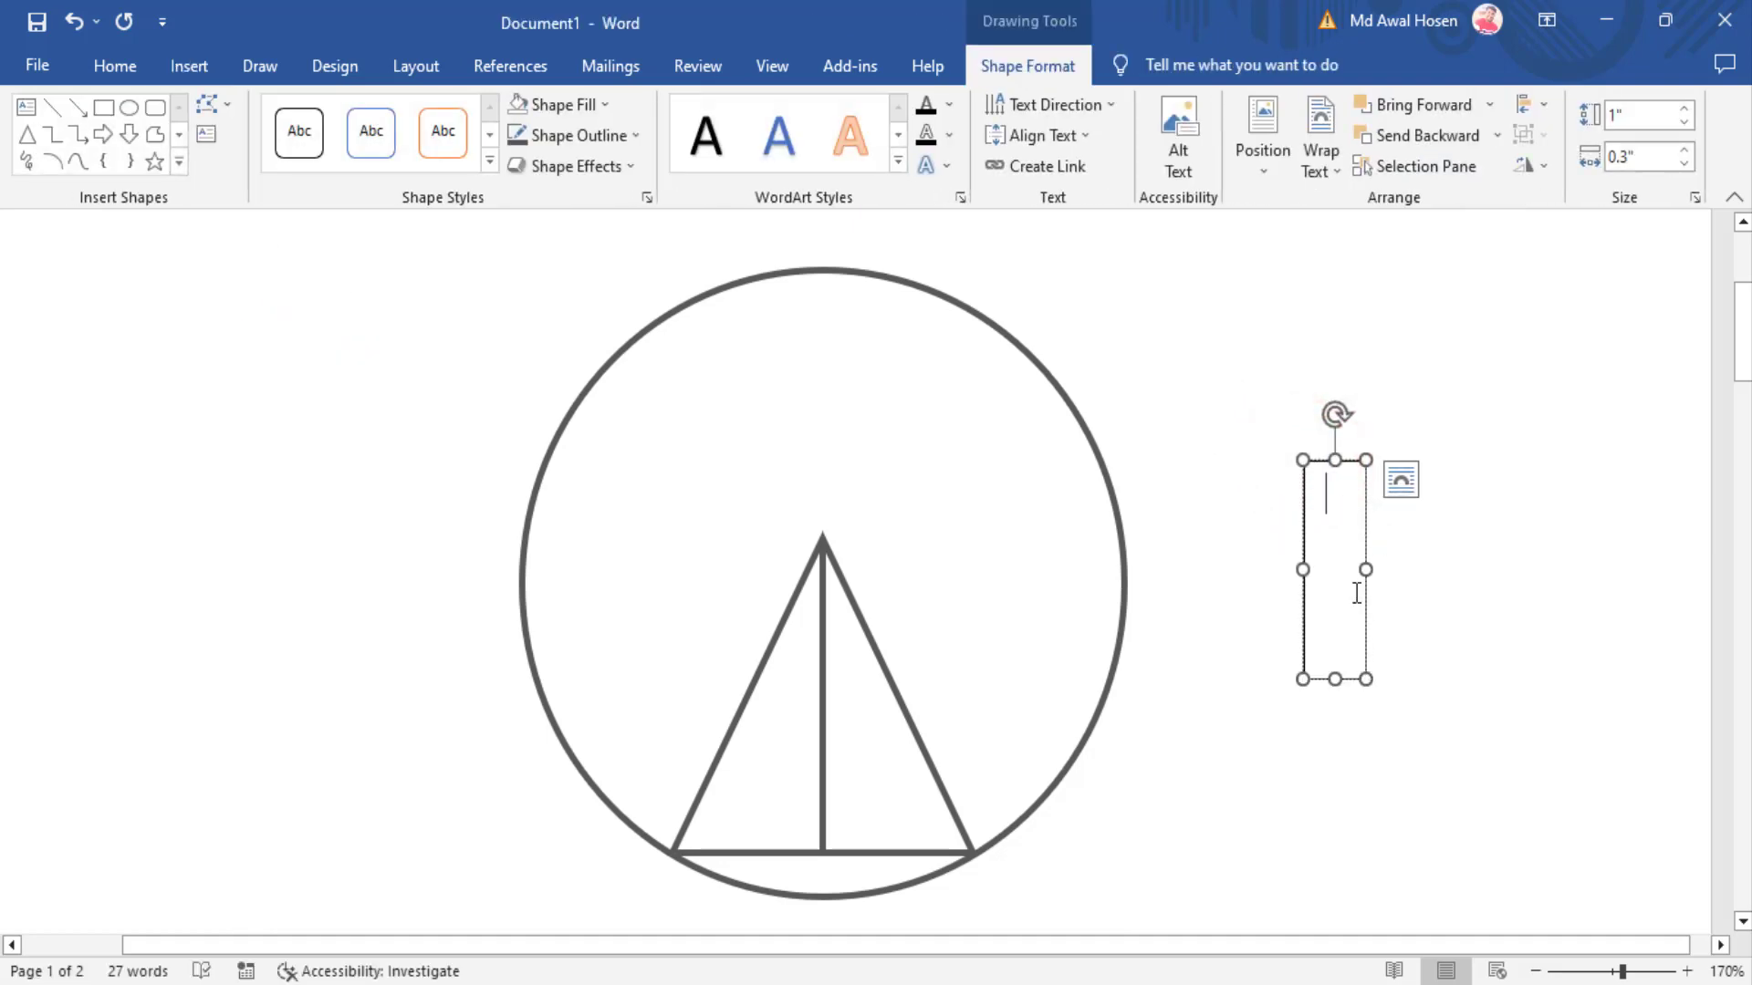
pyautogui.write('A')
pyautogui.moveTo(1337, 677); pyautogui.dragTo(1337, 516)
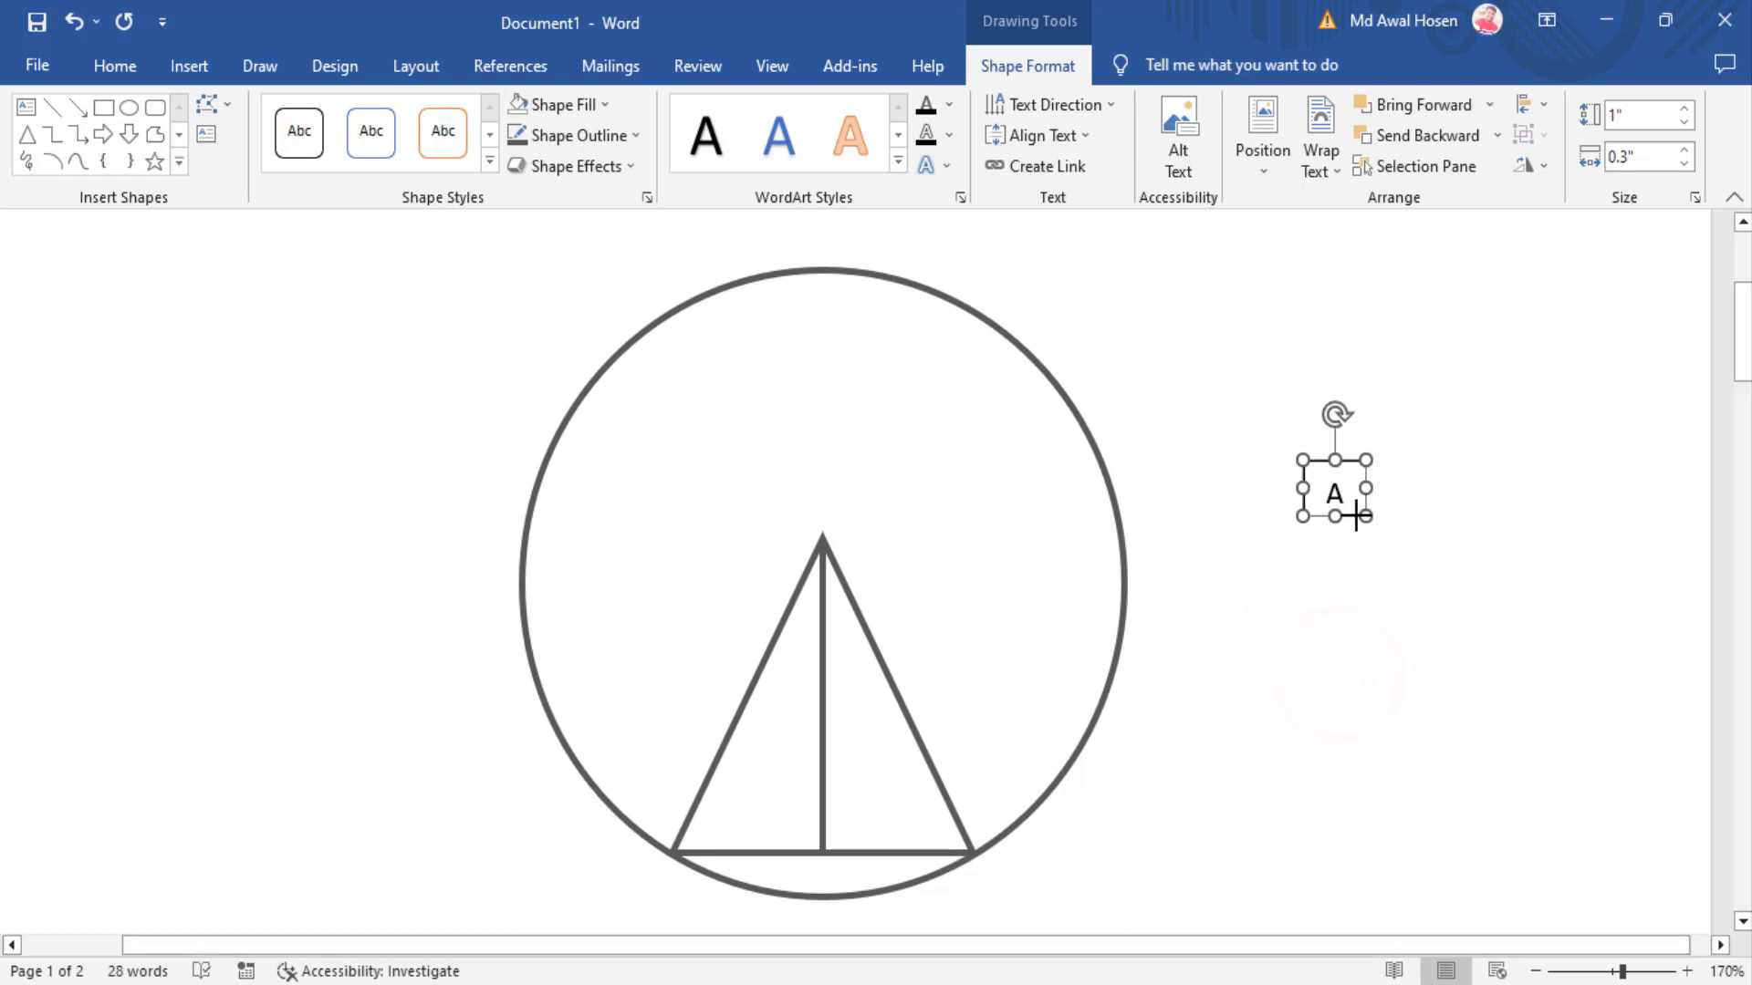
# Step: Format the letter A as 12 pt bold dark grey text
pyautogui.click(112, 61)
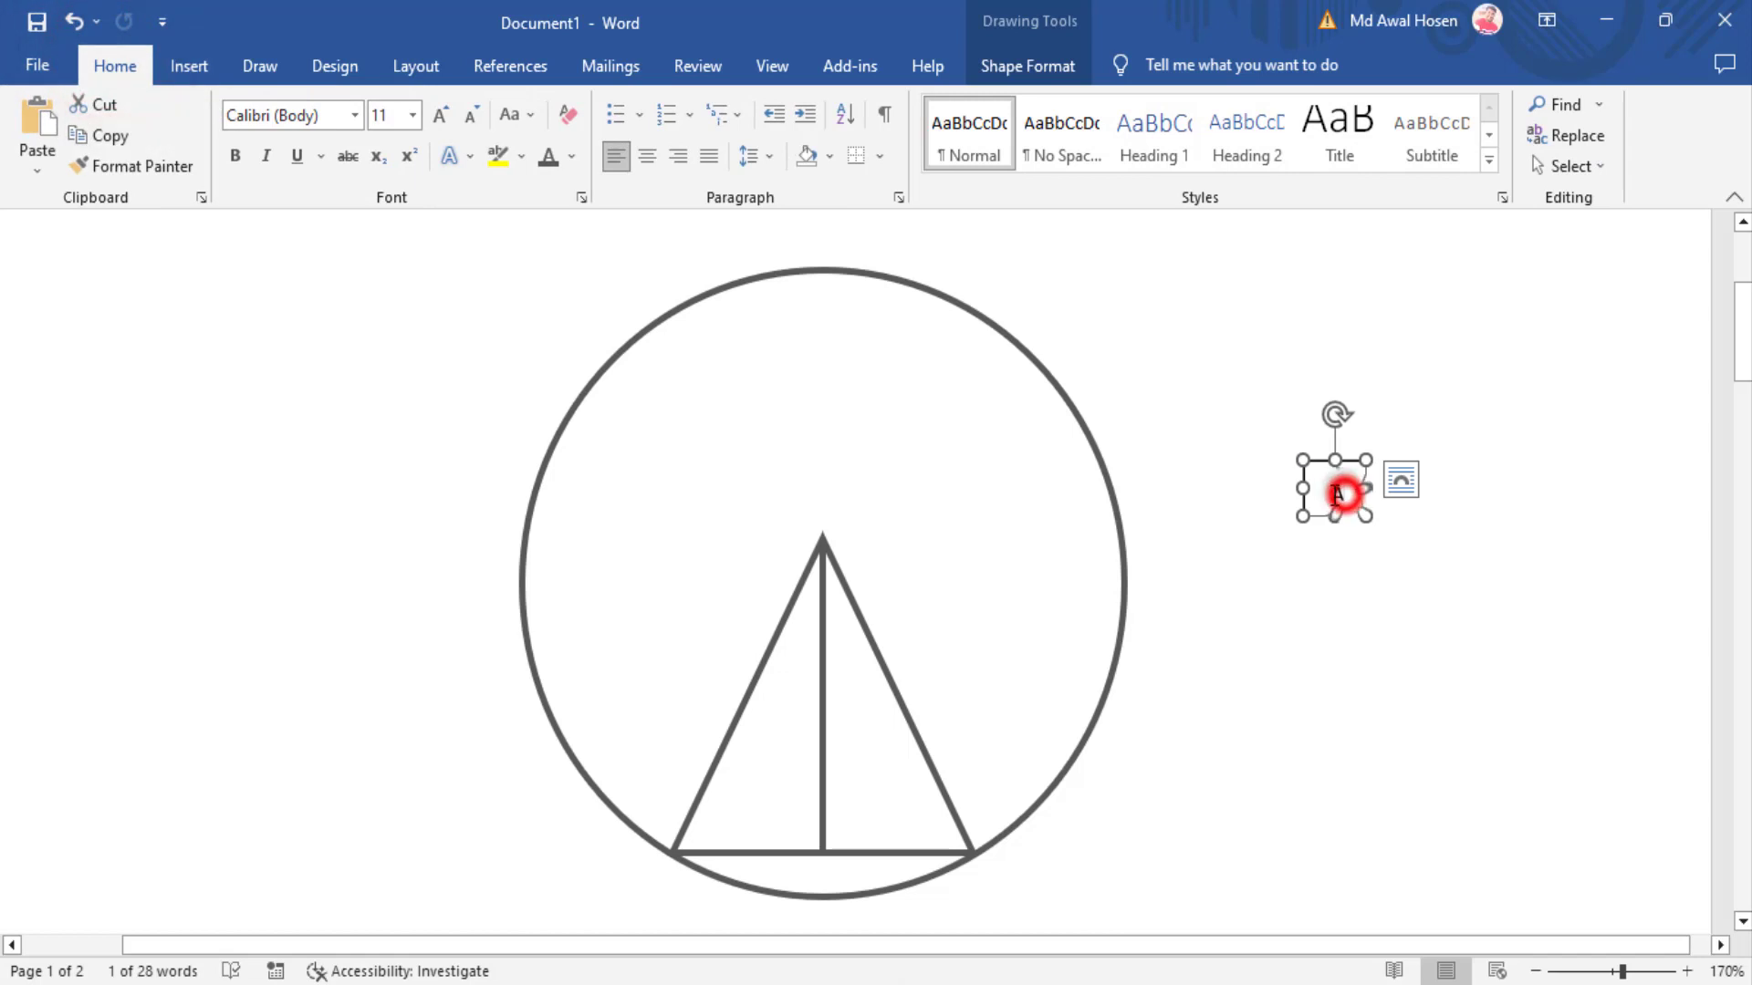
pyautogui.doubleClick(1337, 494)
pyautogui.click(397, 114)
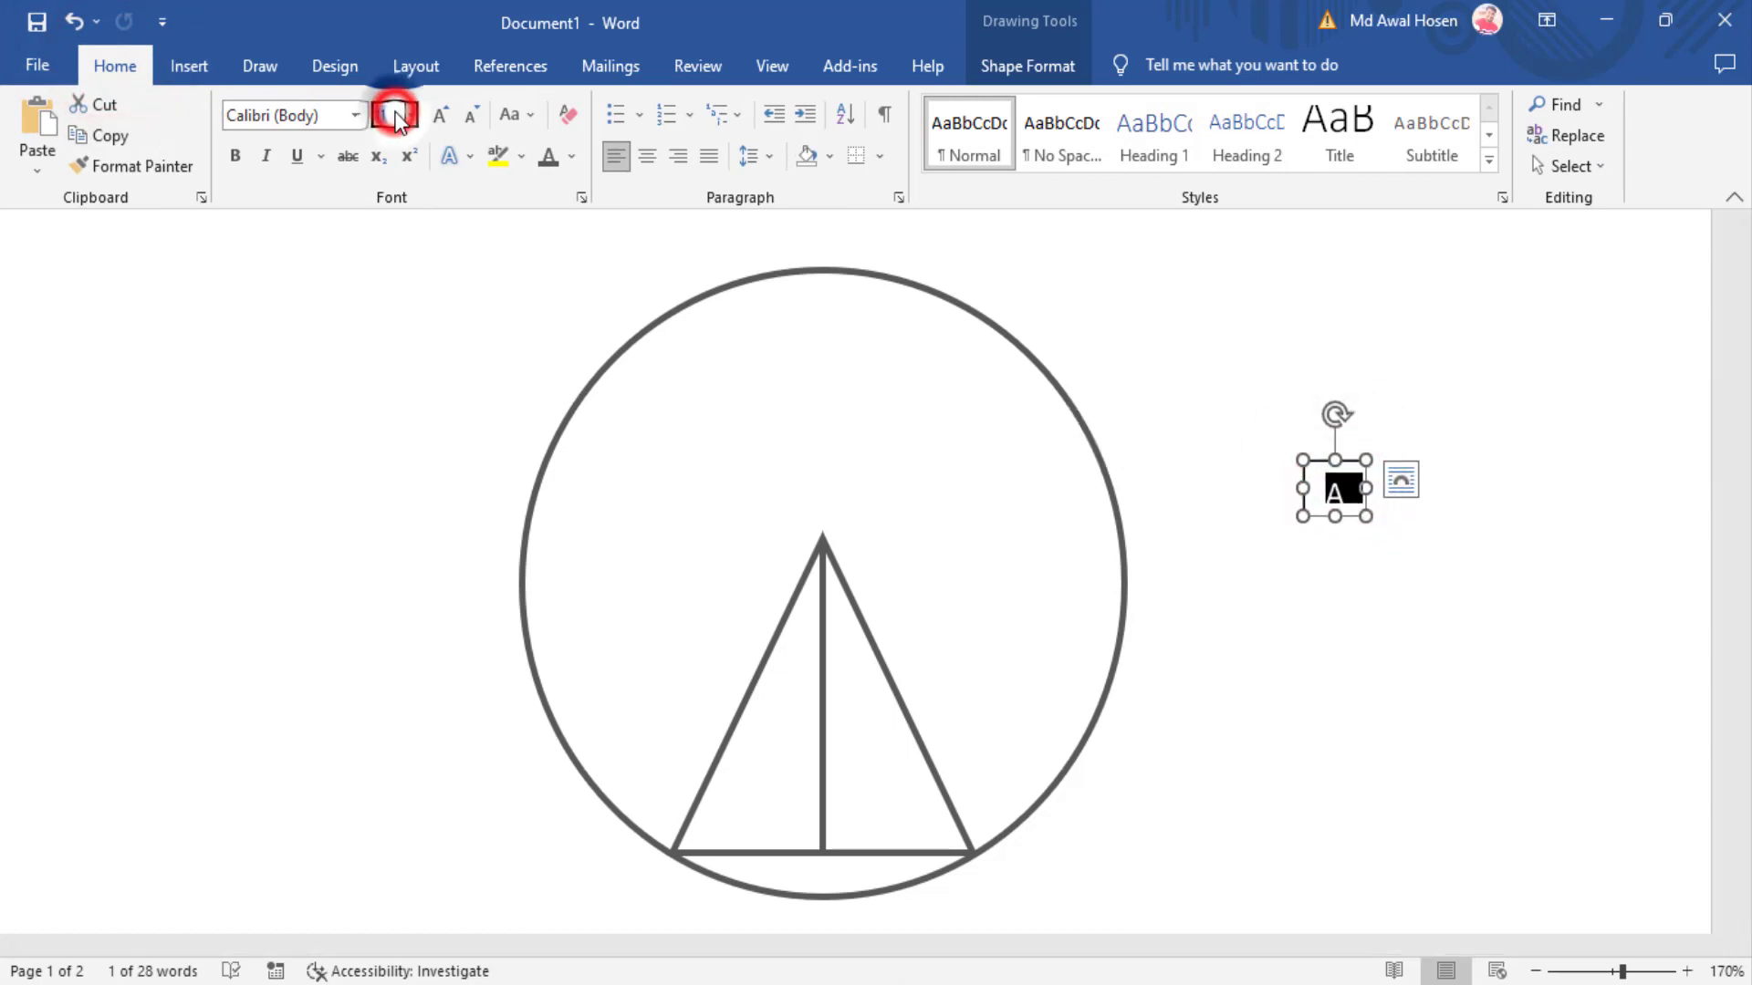
pyautogui.write('12')
pyautogui.press('Return')
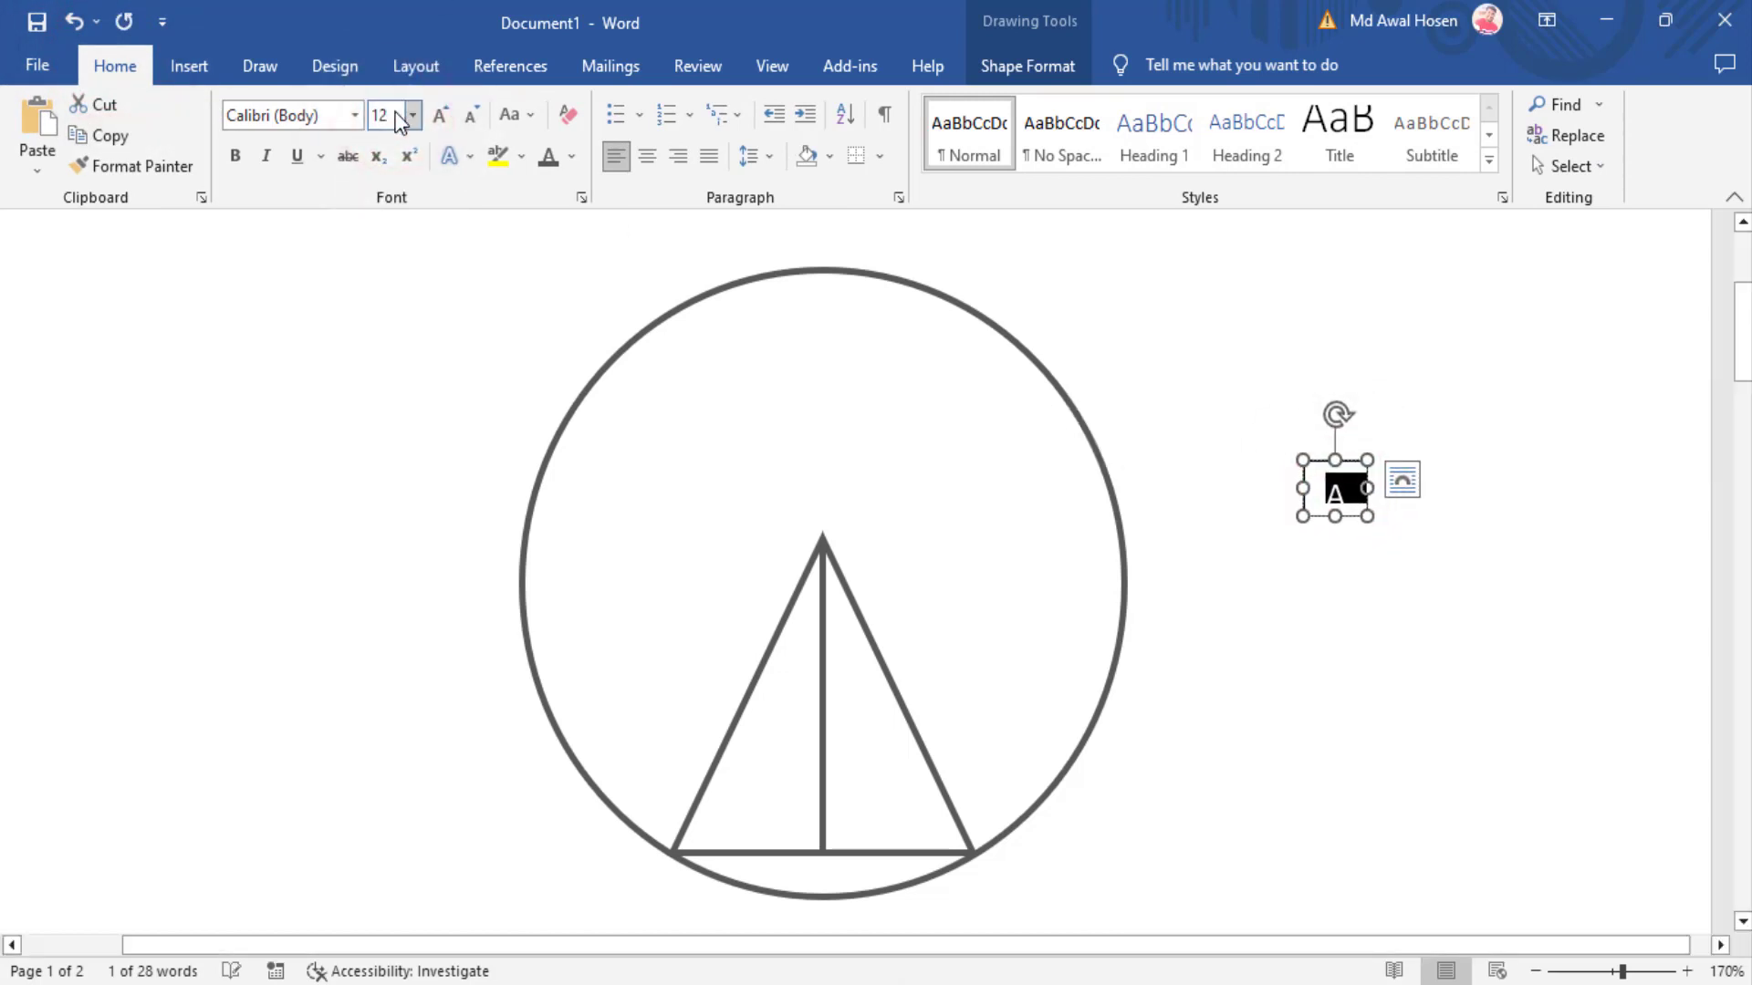
pyautogui.click(233, 156)
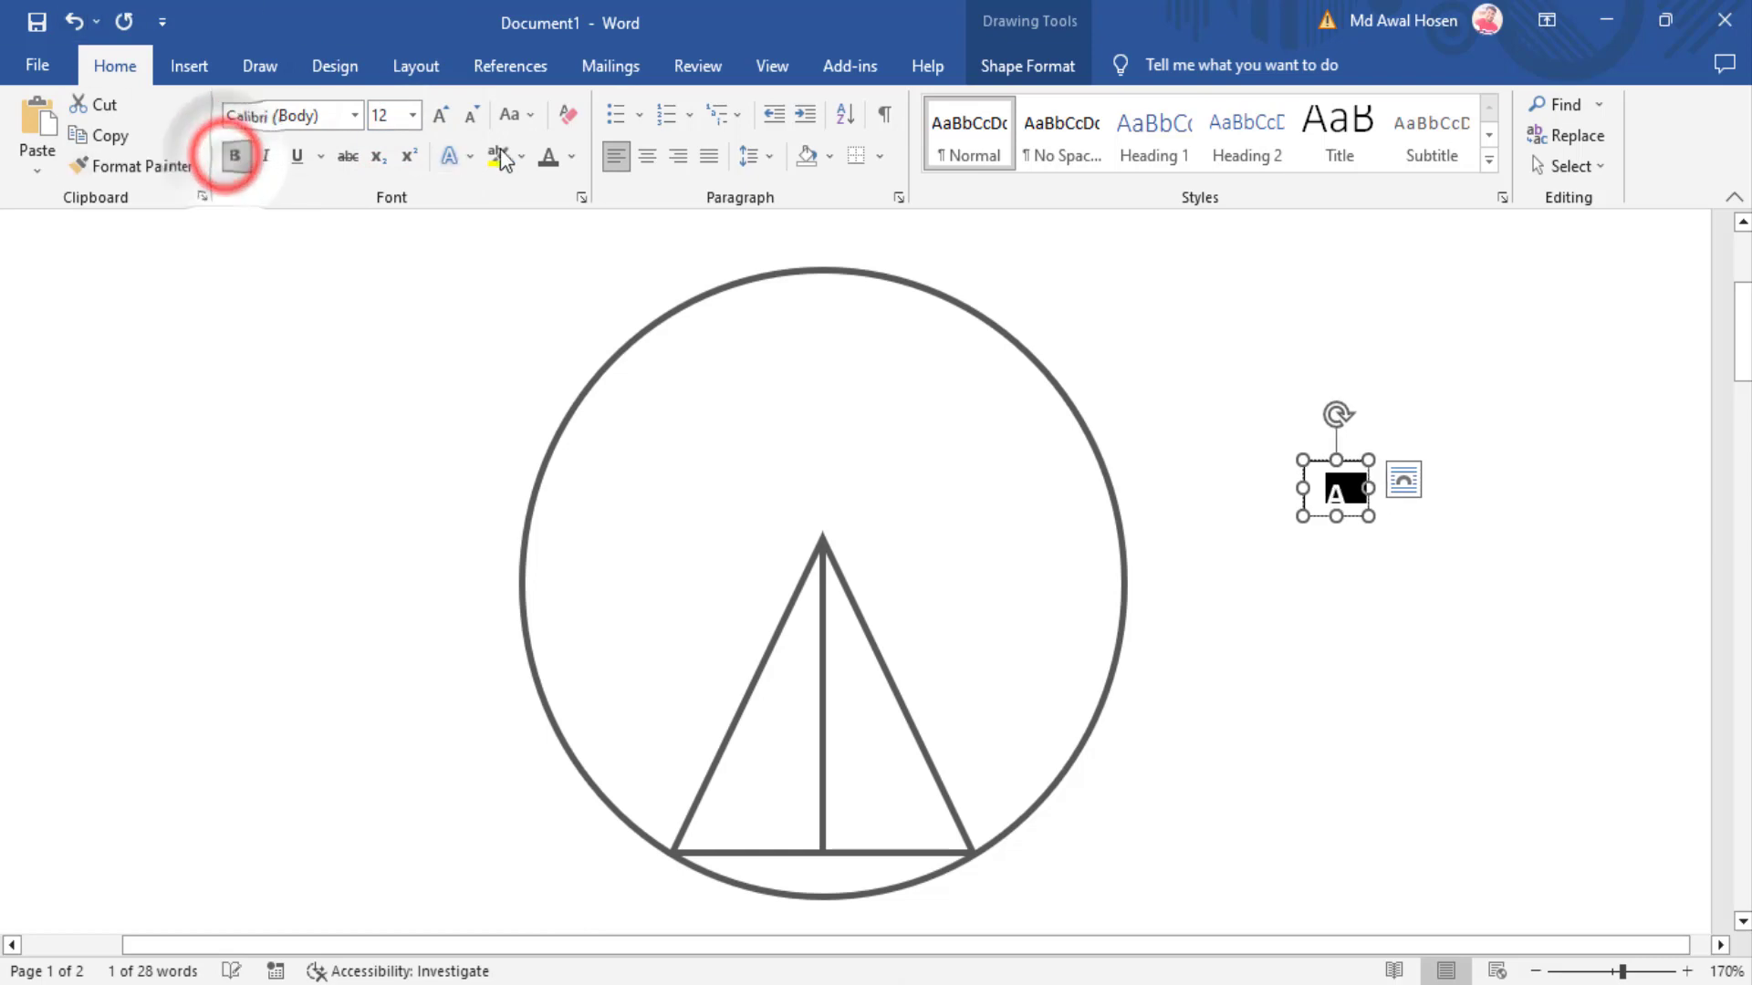
pyautogui.click(548, 156)
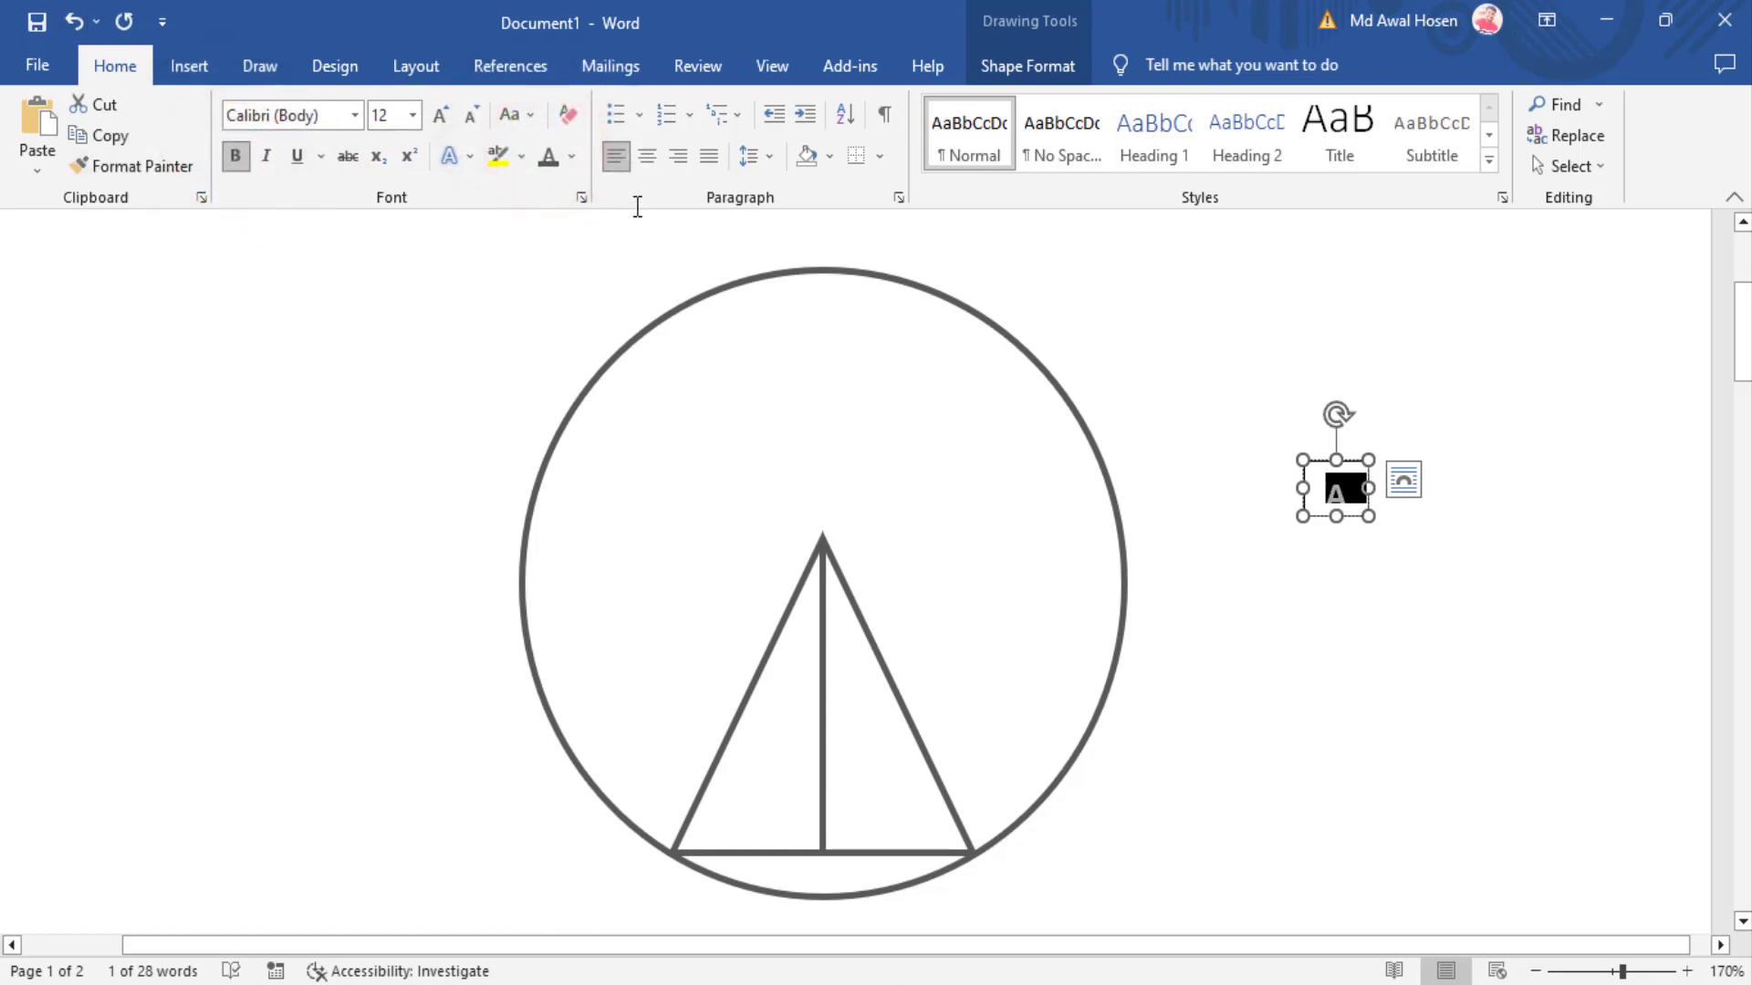
pyautogui.click(571, 163)
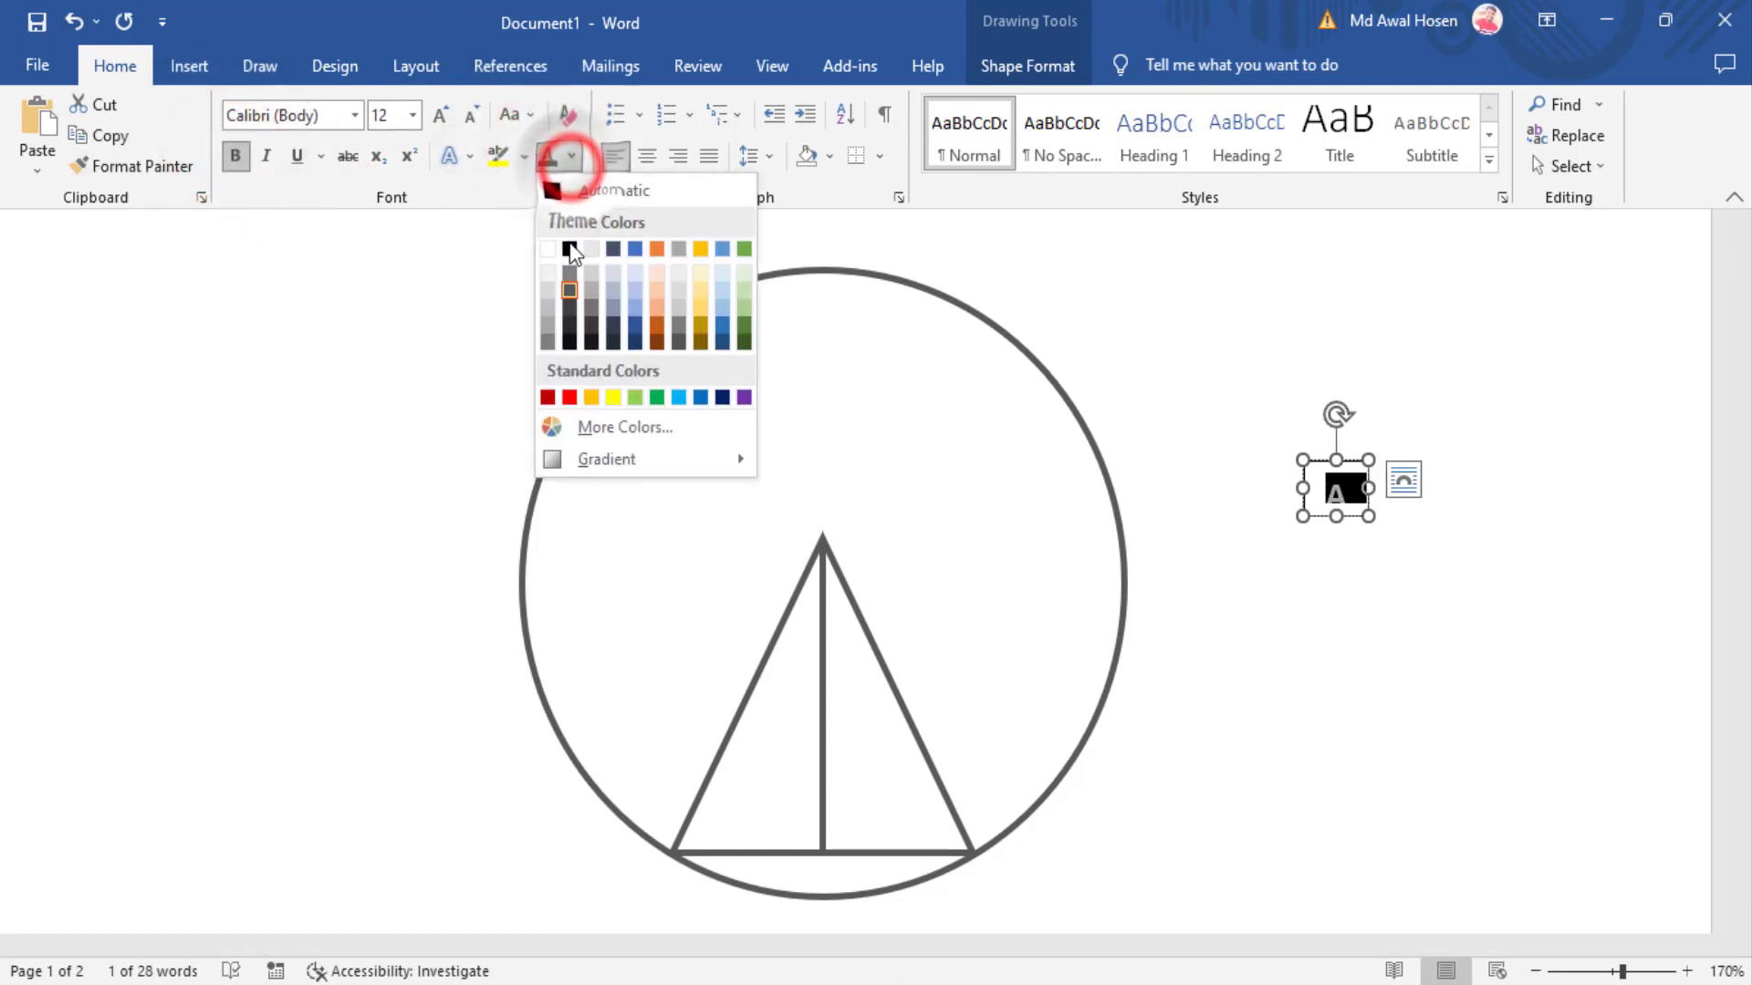
pyautogui.click(569, 290)
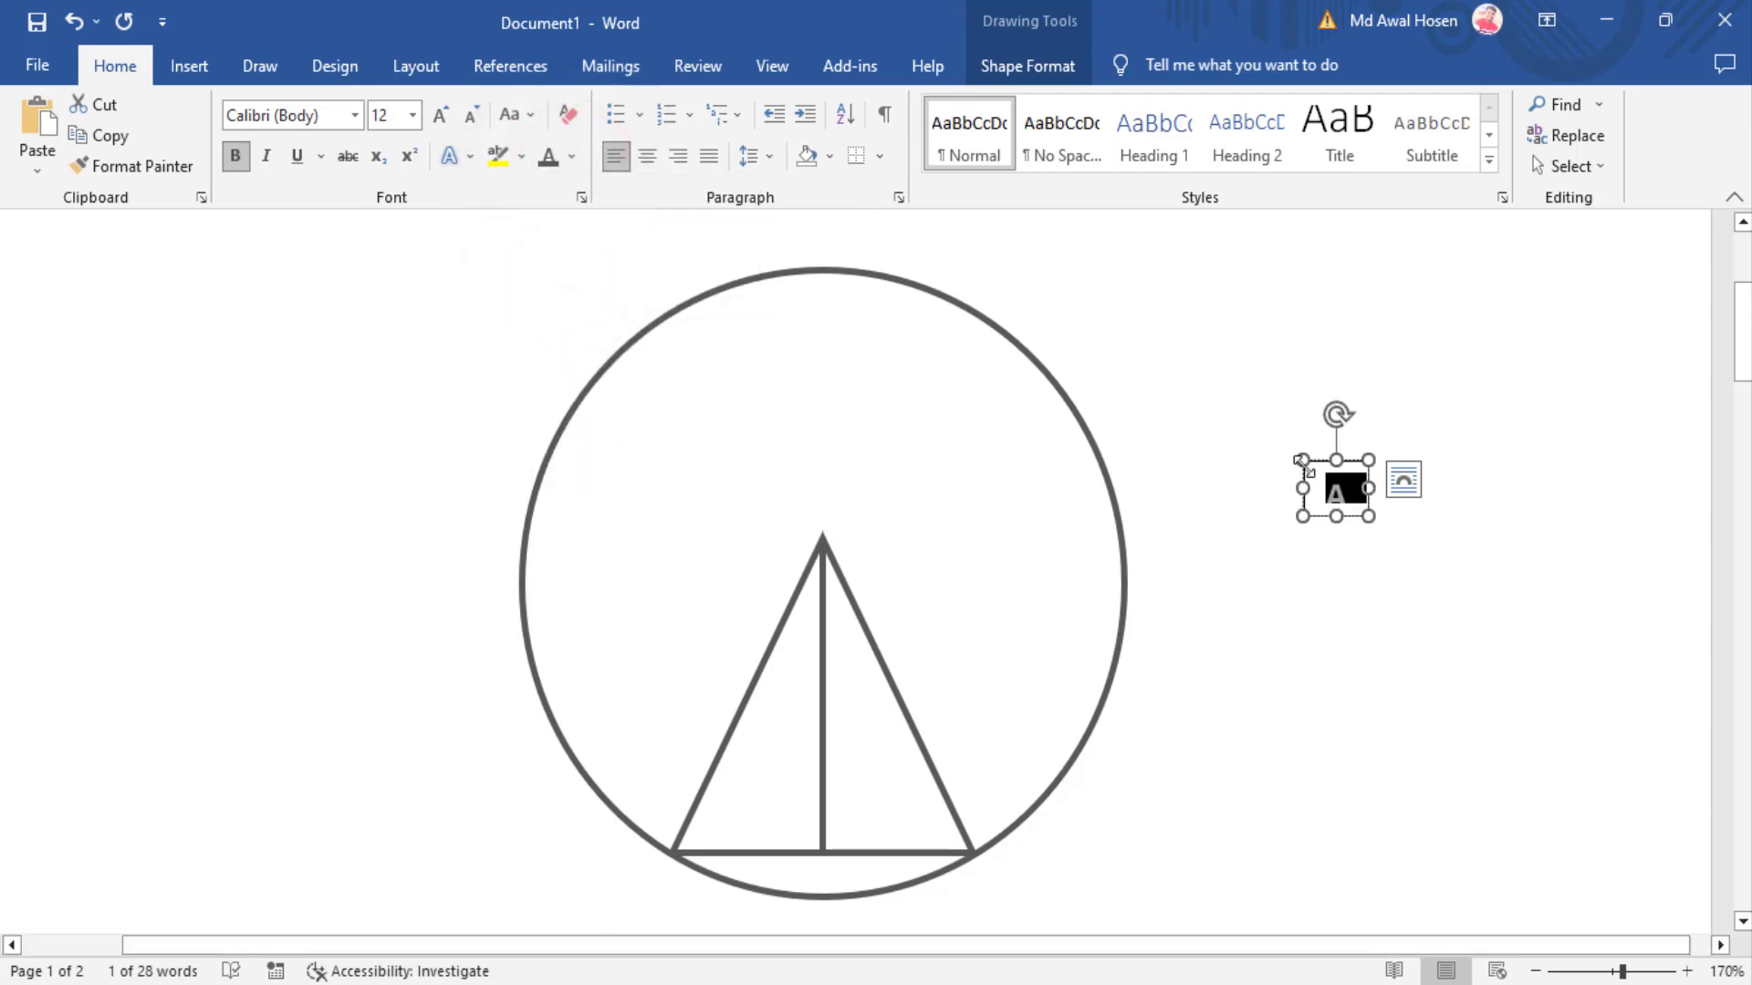
# Step: Remove the A box's fill and border and place it at the triangle's lower-left corner
pyautogui.click(1307, 462)
pyautogui.click(1024, 65)
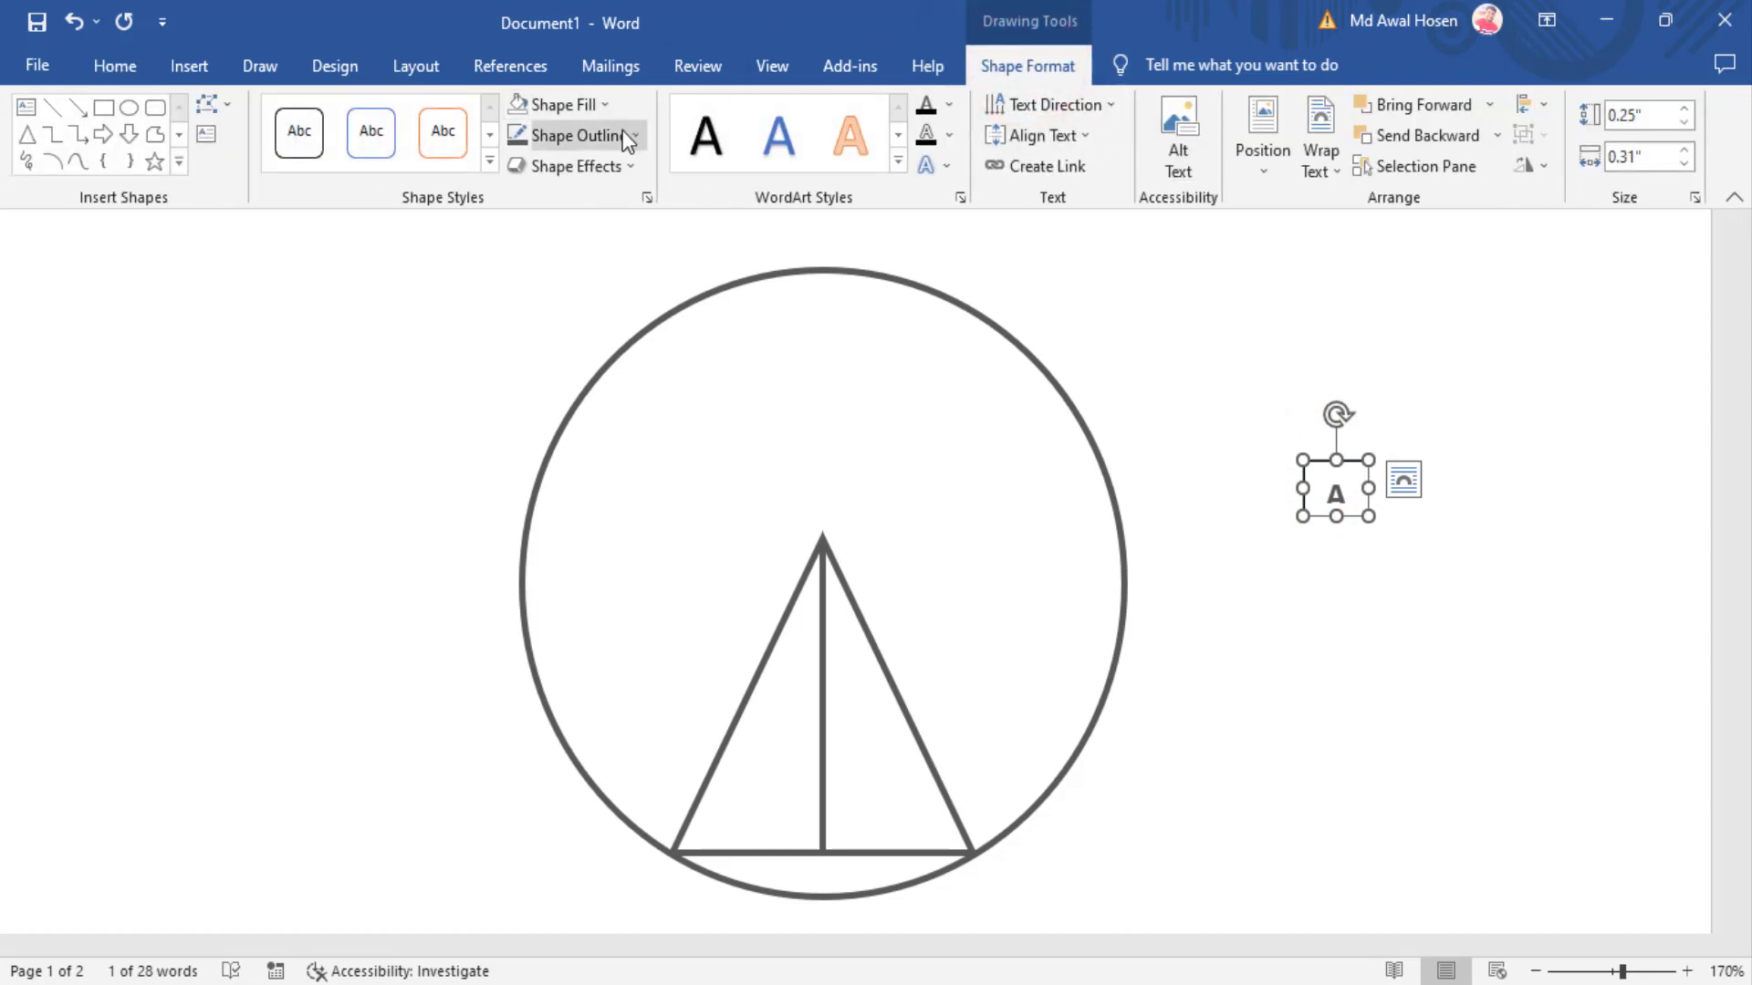
pyautogui.click(604, 104)
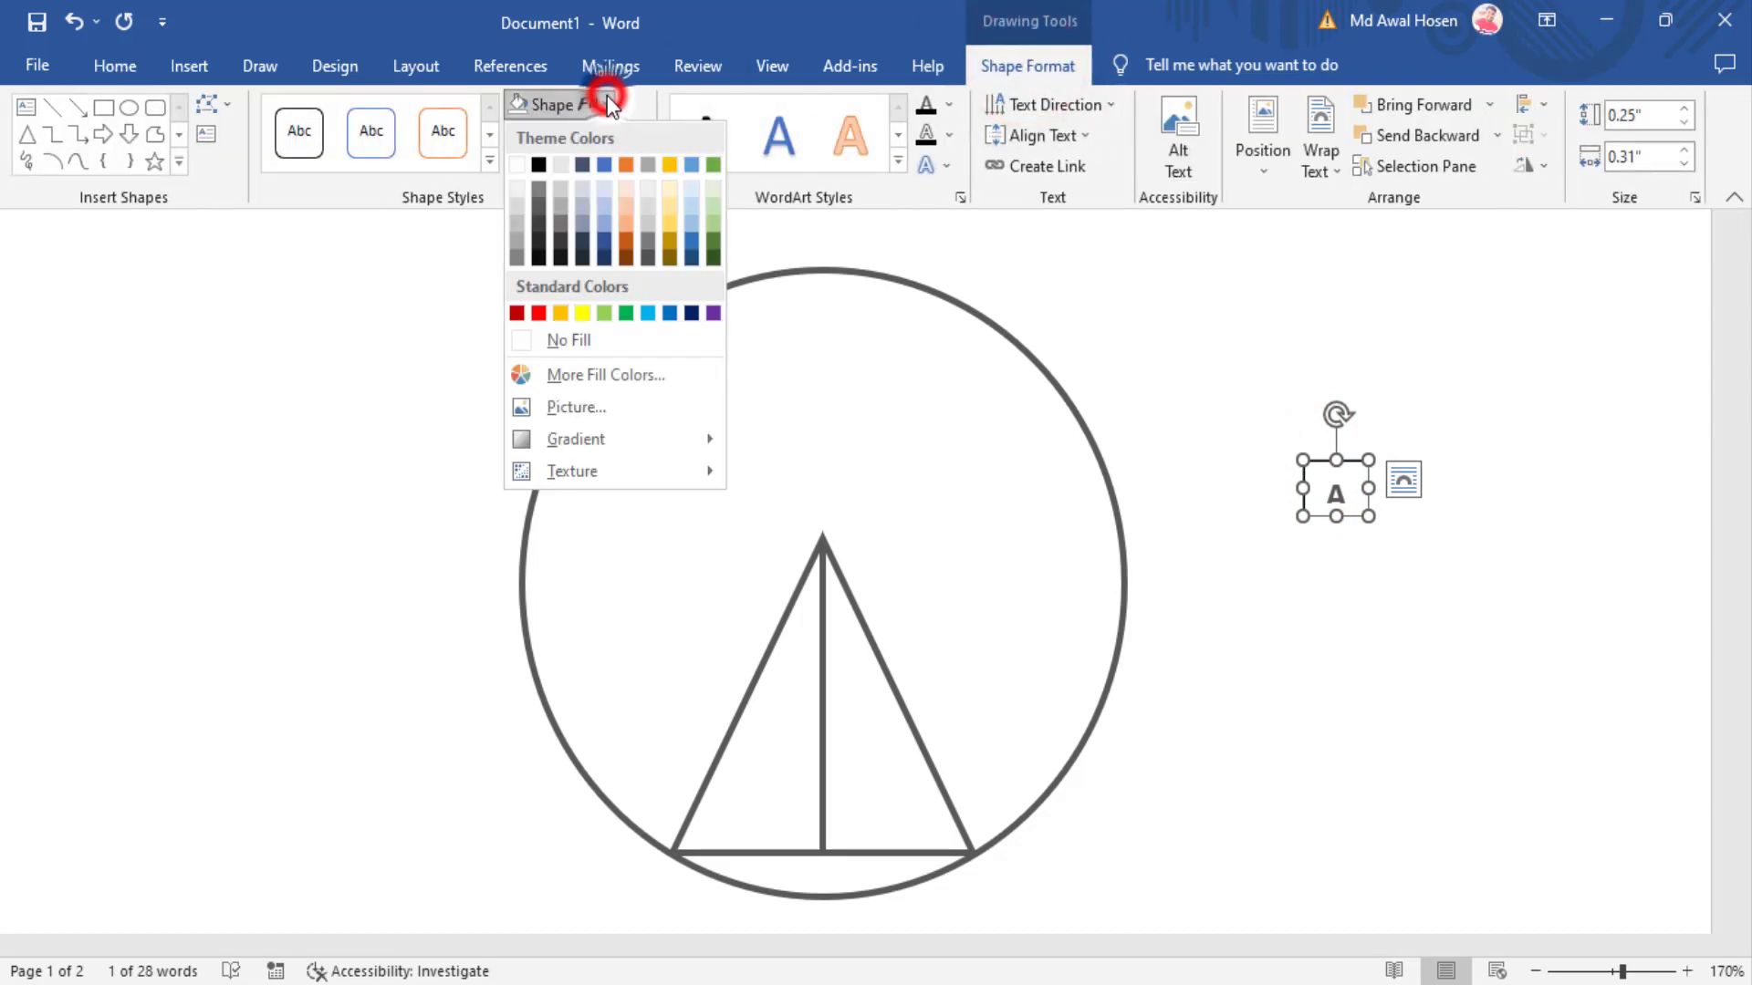
pyautogui.click(579, 333)
pyautogui.click(636, 135)
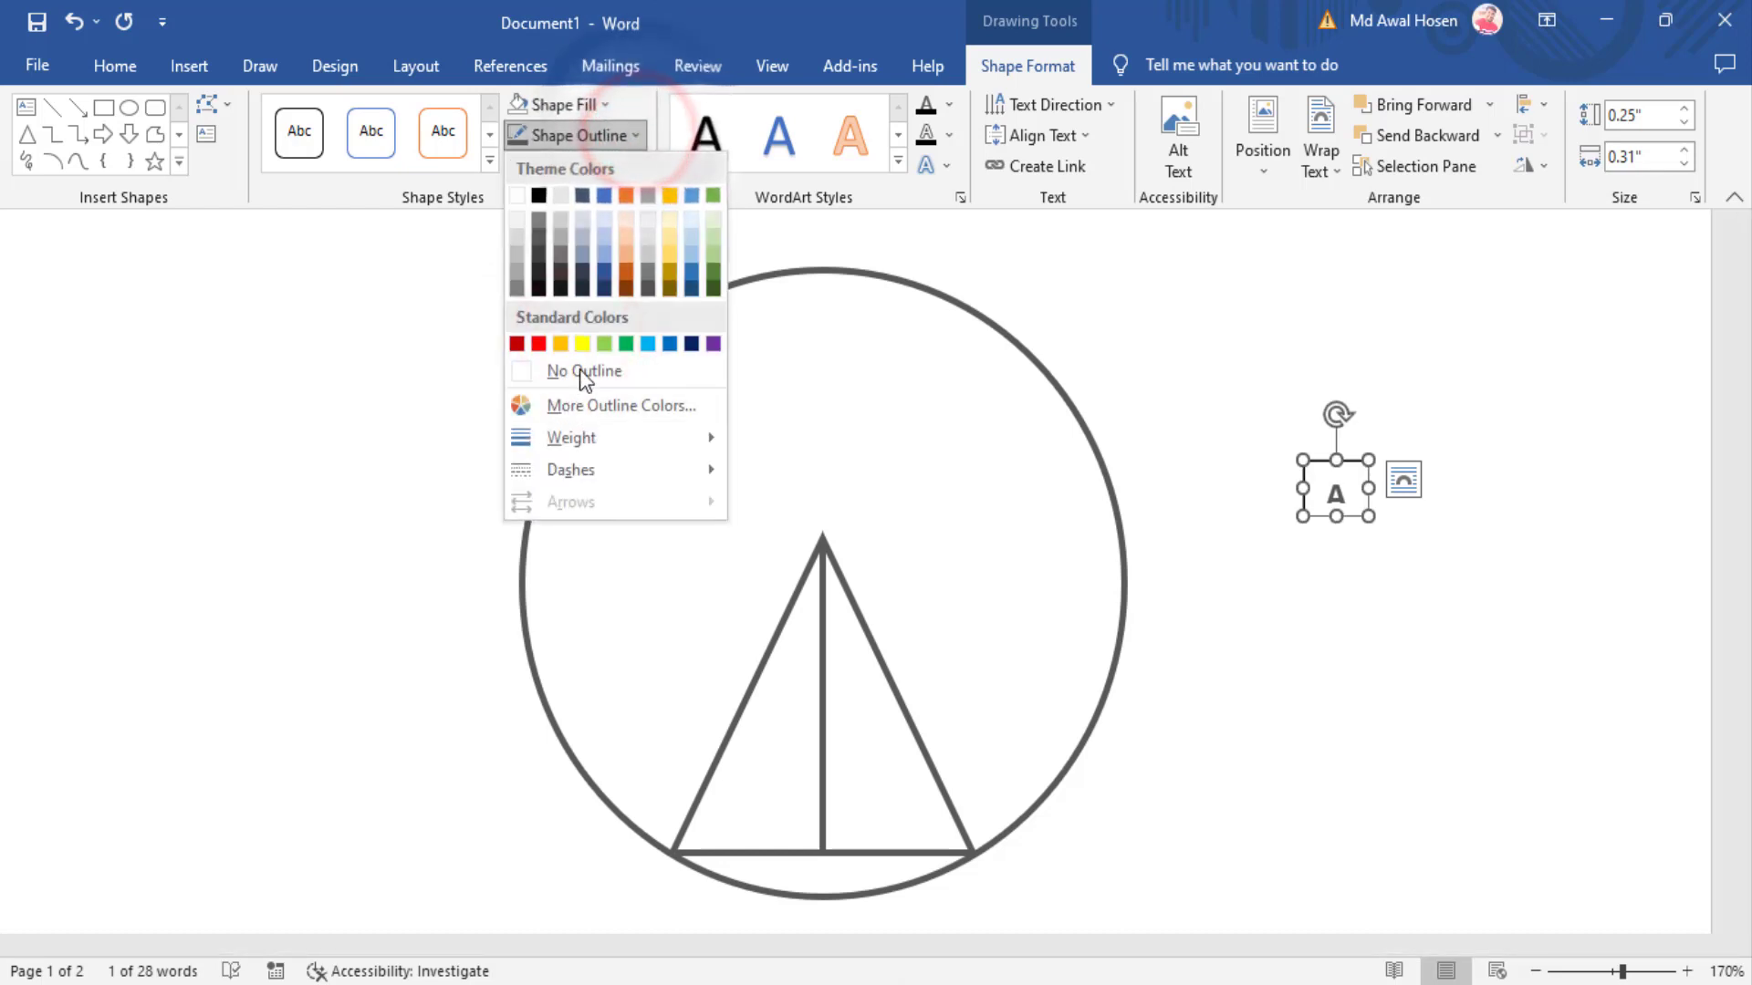
pyautogui.click(579, 369)
pyautogui.click(1332, 518)
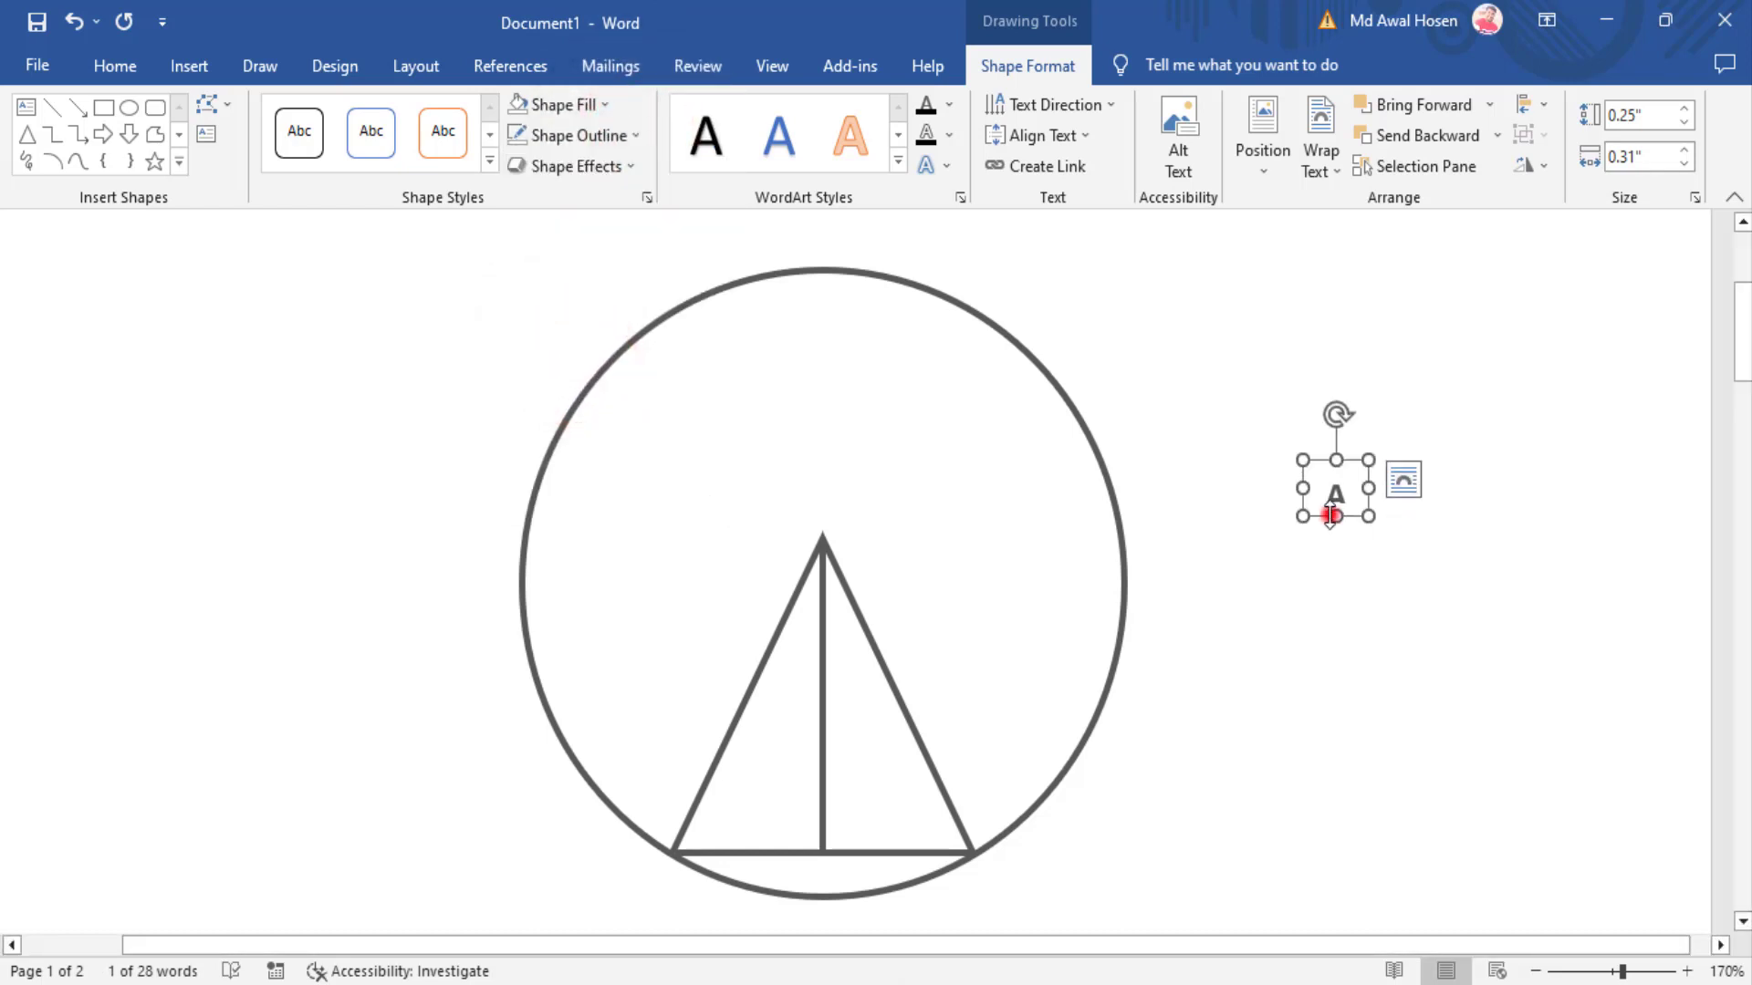
pyautogui.moveTo(1332, 522); pyautogui.dragTo(1333, 533)
pyautogui.moveTo(1354, 458); pyautogui.dragTo(645, 818)
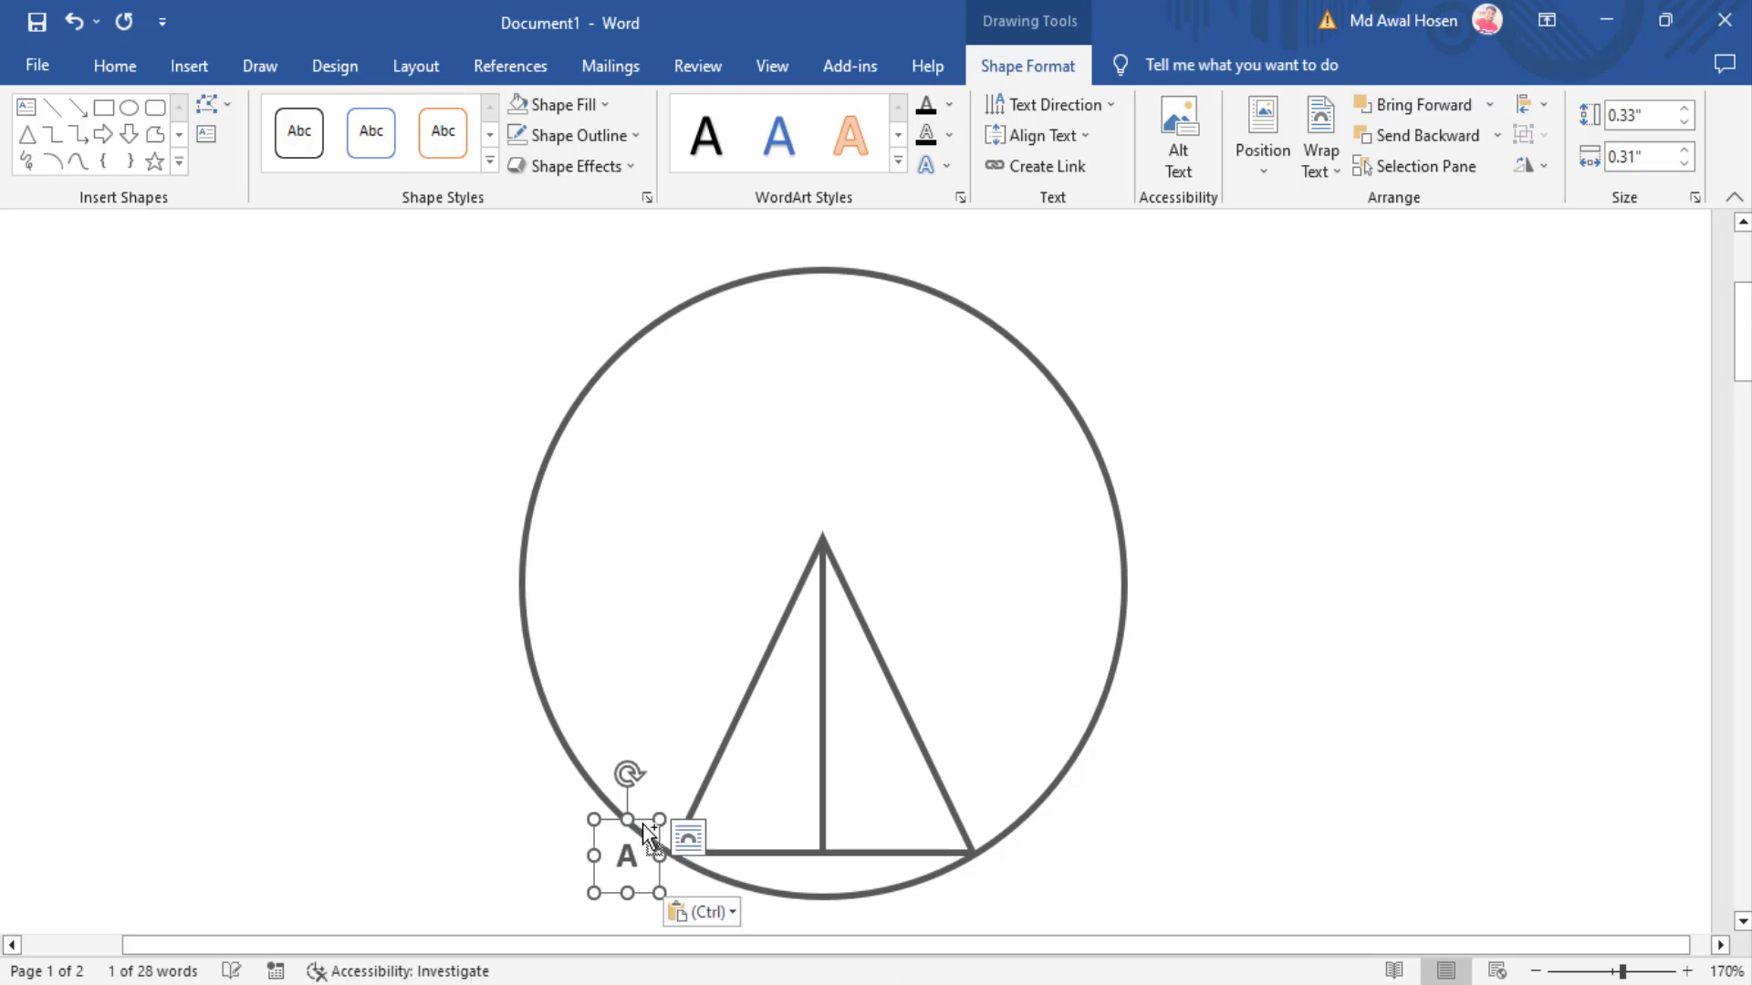
# Step: Copy the A label to the base midpoint and change its letter to M
pyautogui.moveTo(638, 819); pyautogui.dragTo(835, 839)
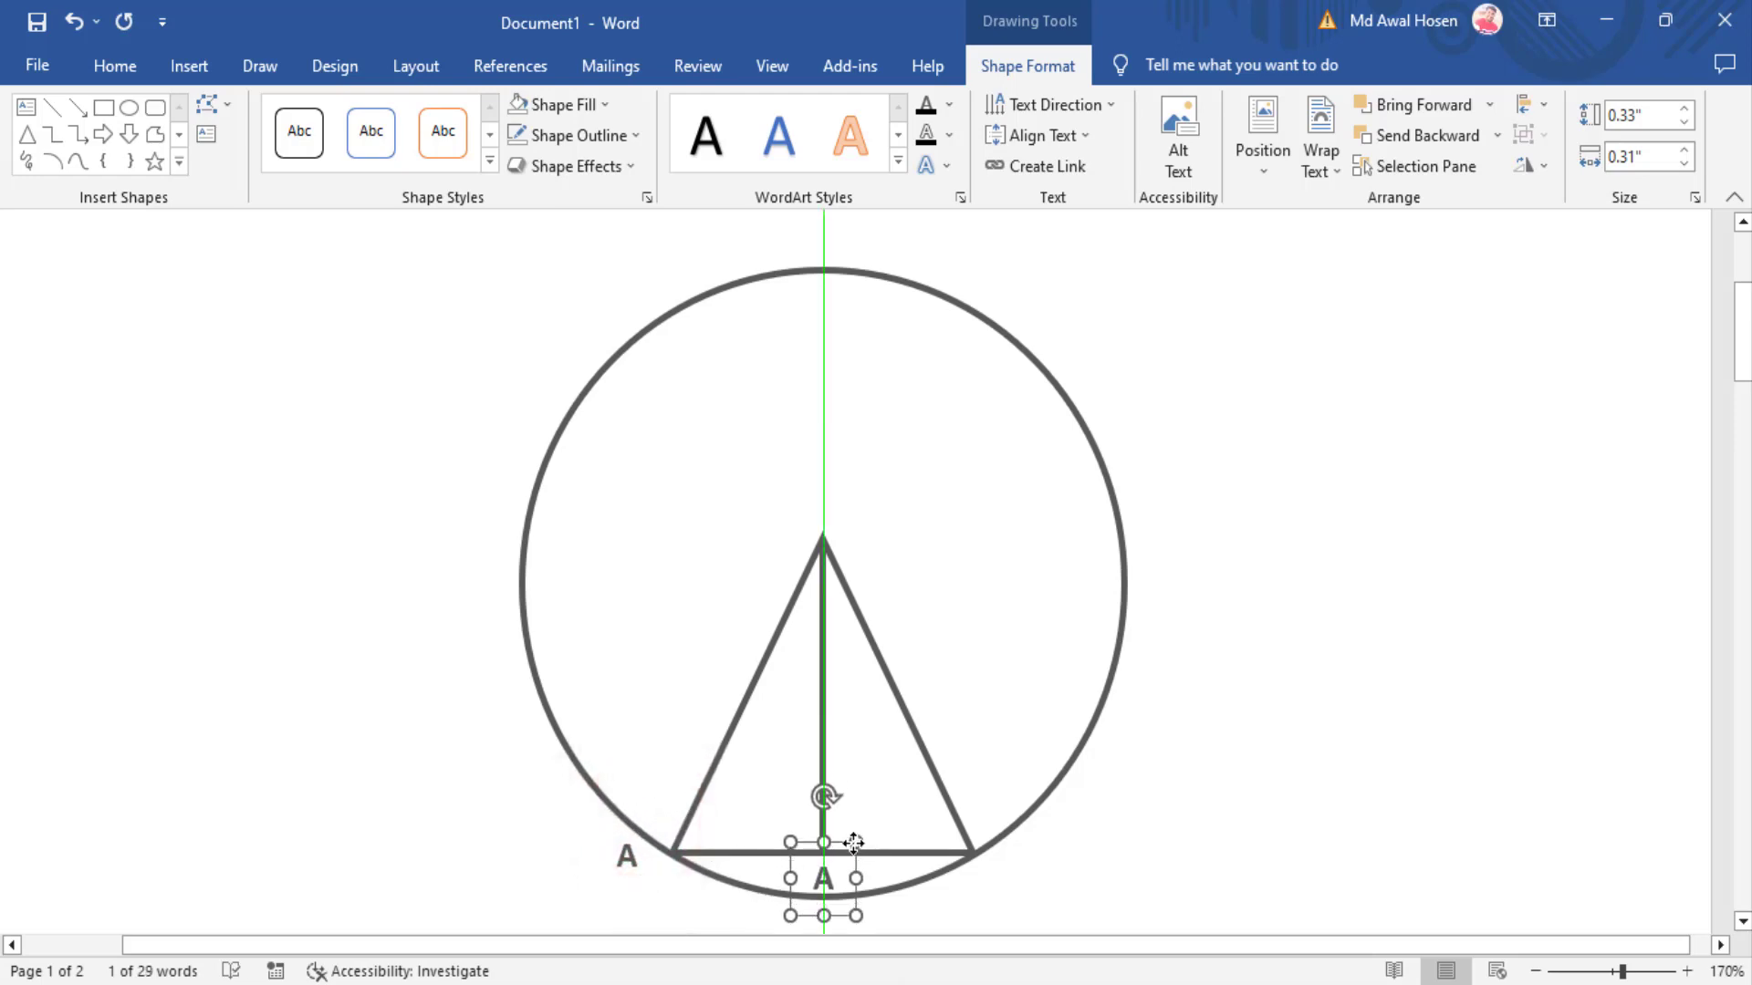
pyautogui.doubleClick(817, 874)
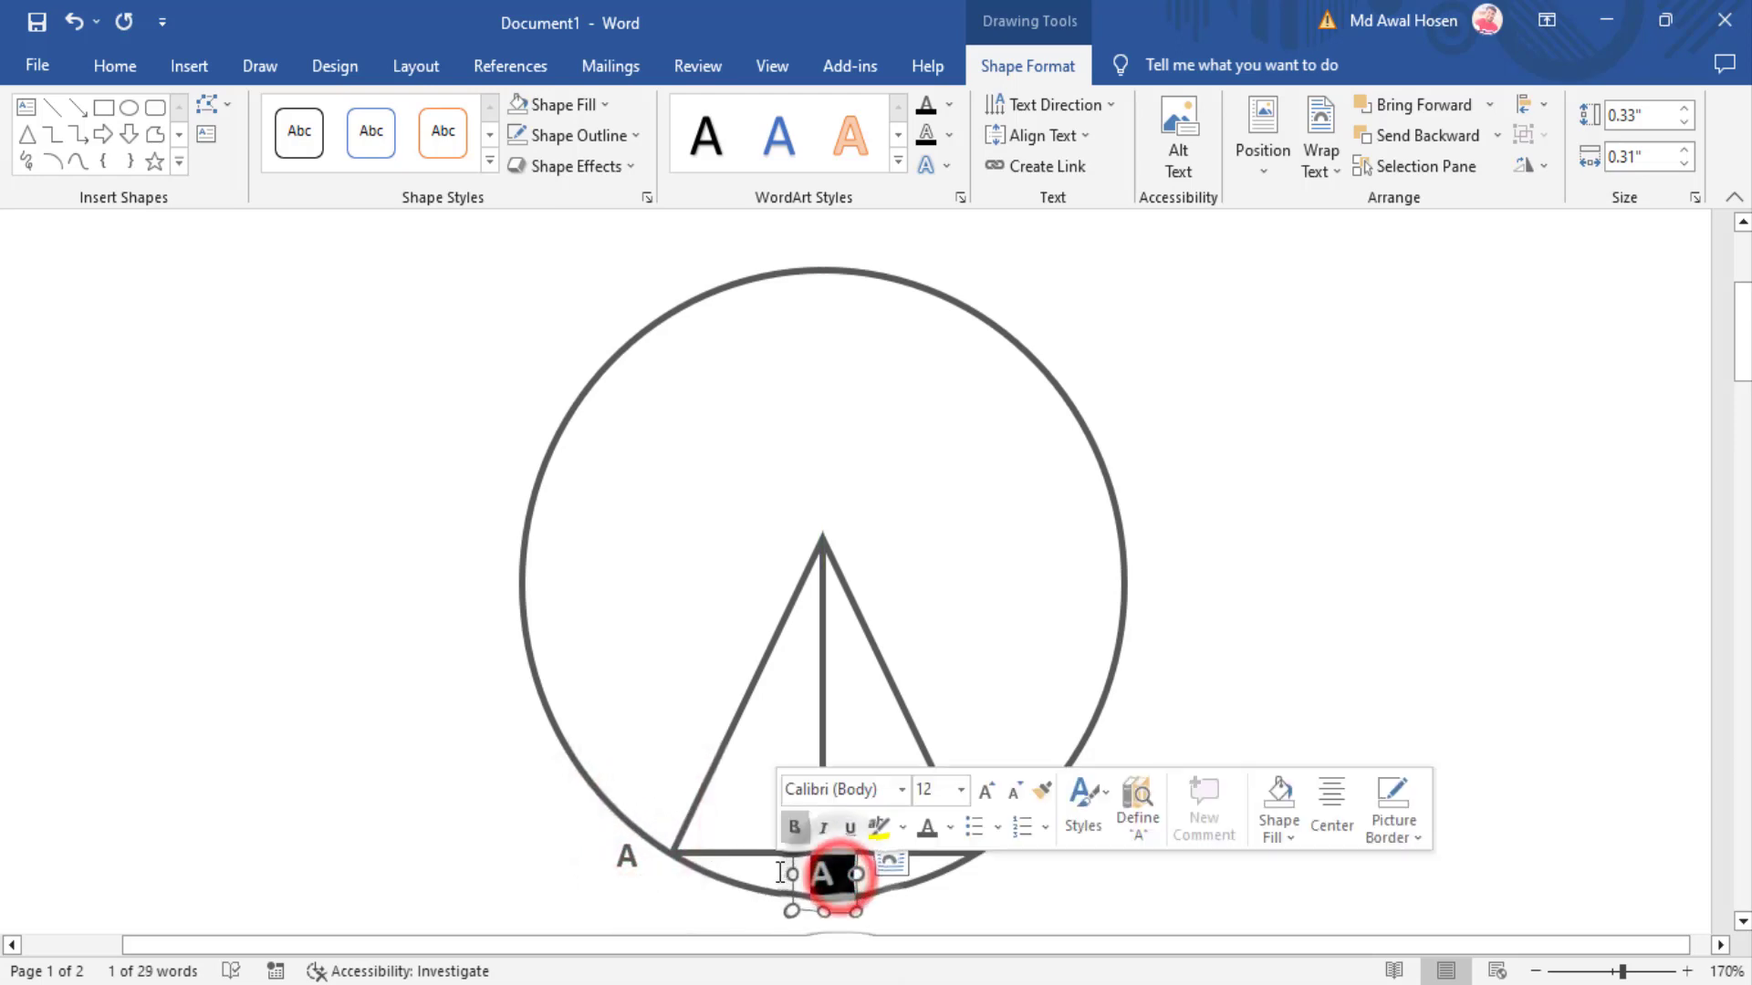
pyautogui.write('M')
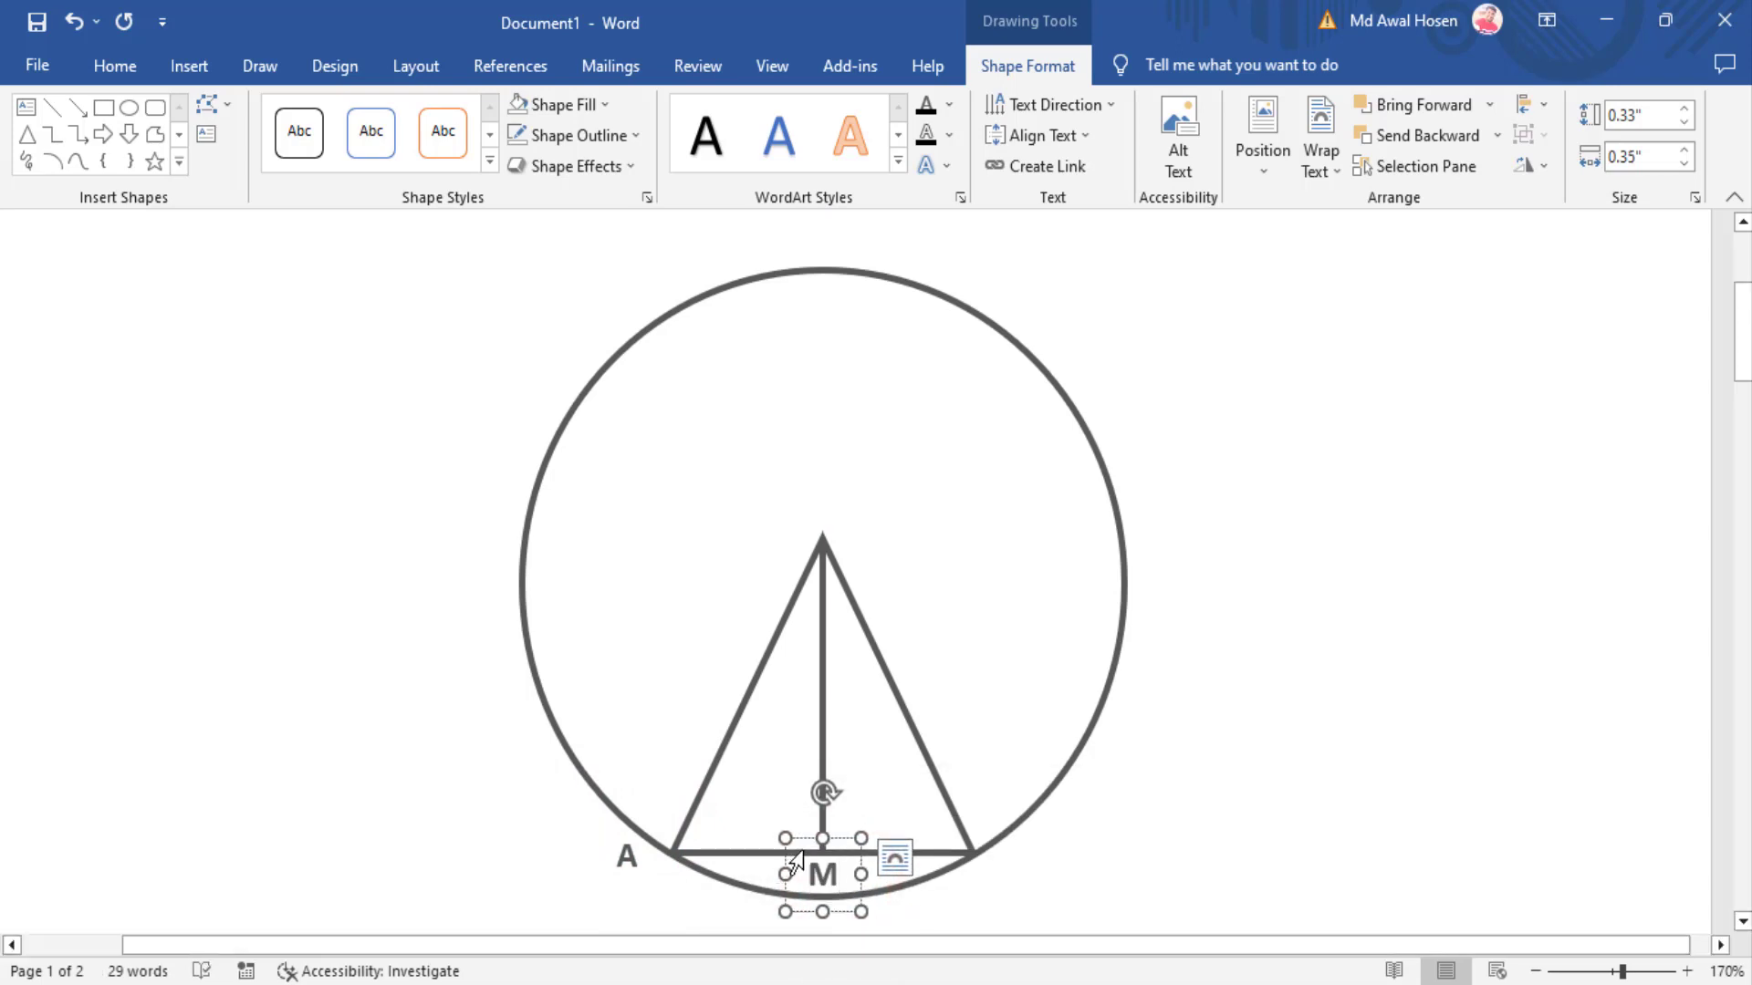
pyautogui.click(1041, 867)
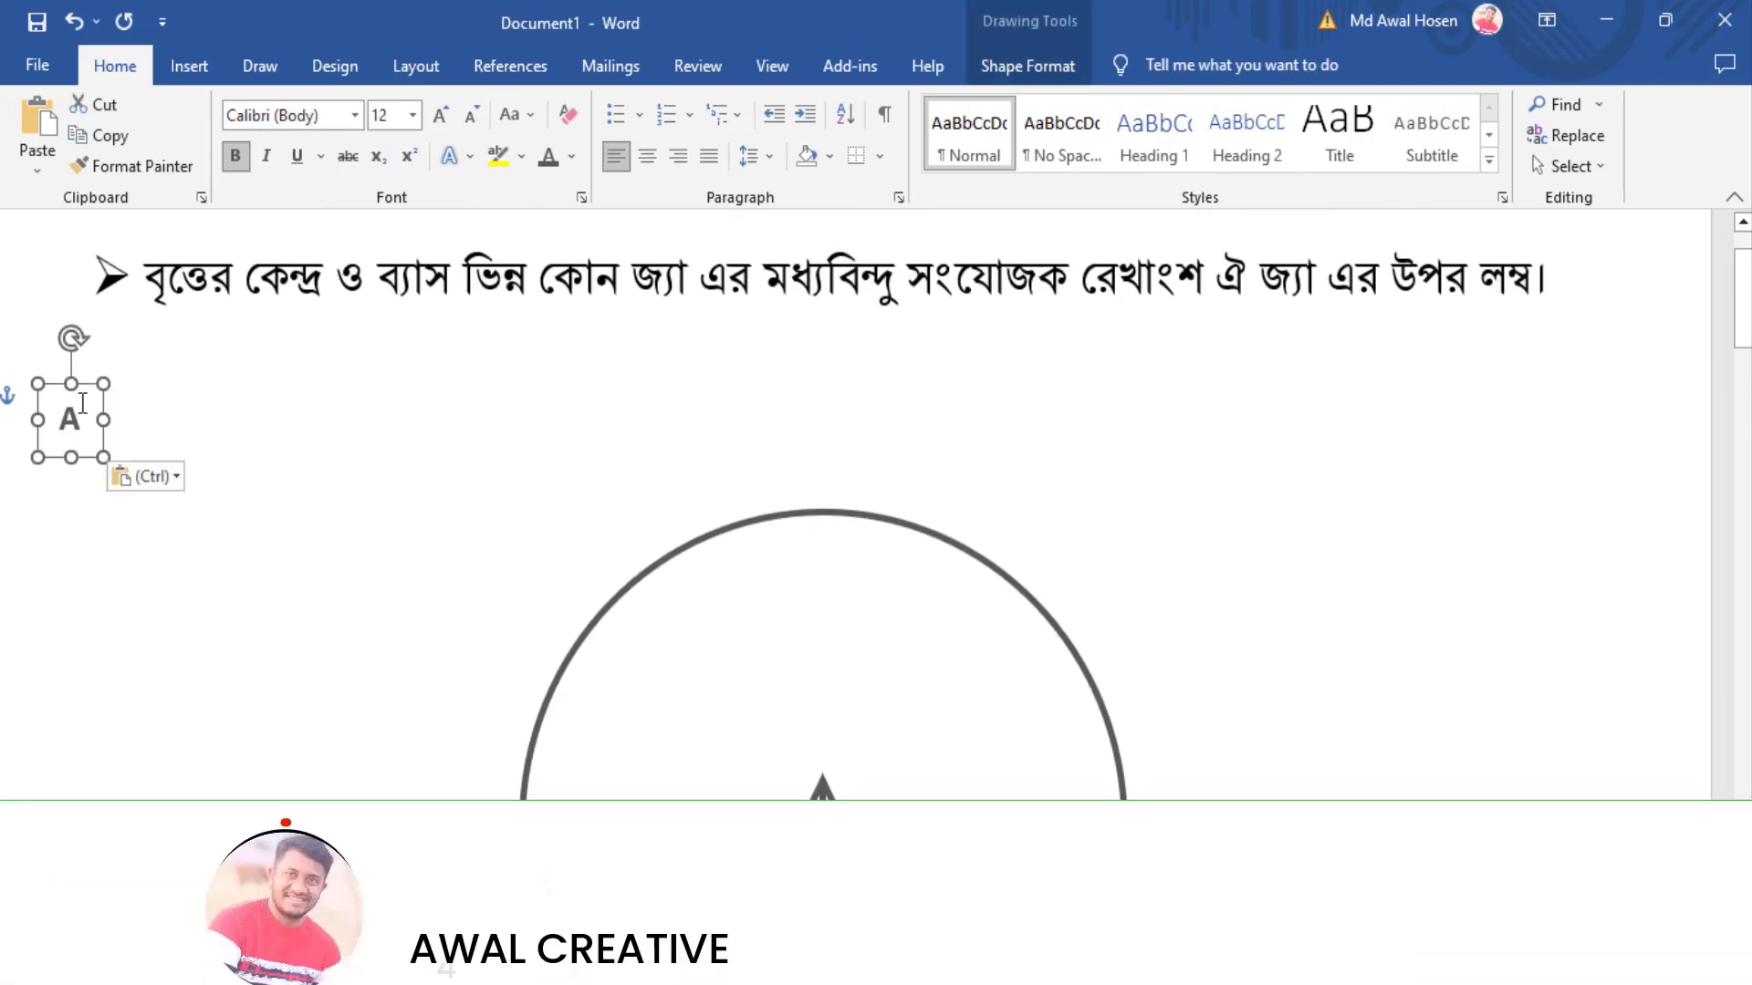
# Step: Place a label B at the triangle's lower-right corner and paste a duplicate of it
pyautogui.moveTo(80, 383); pyautogui.dragTo(1254, 771)
pyautogui.scroll(-5, 1277, 638)
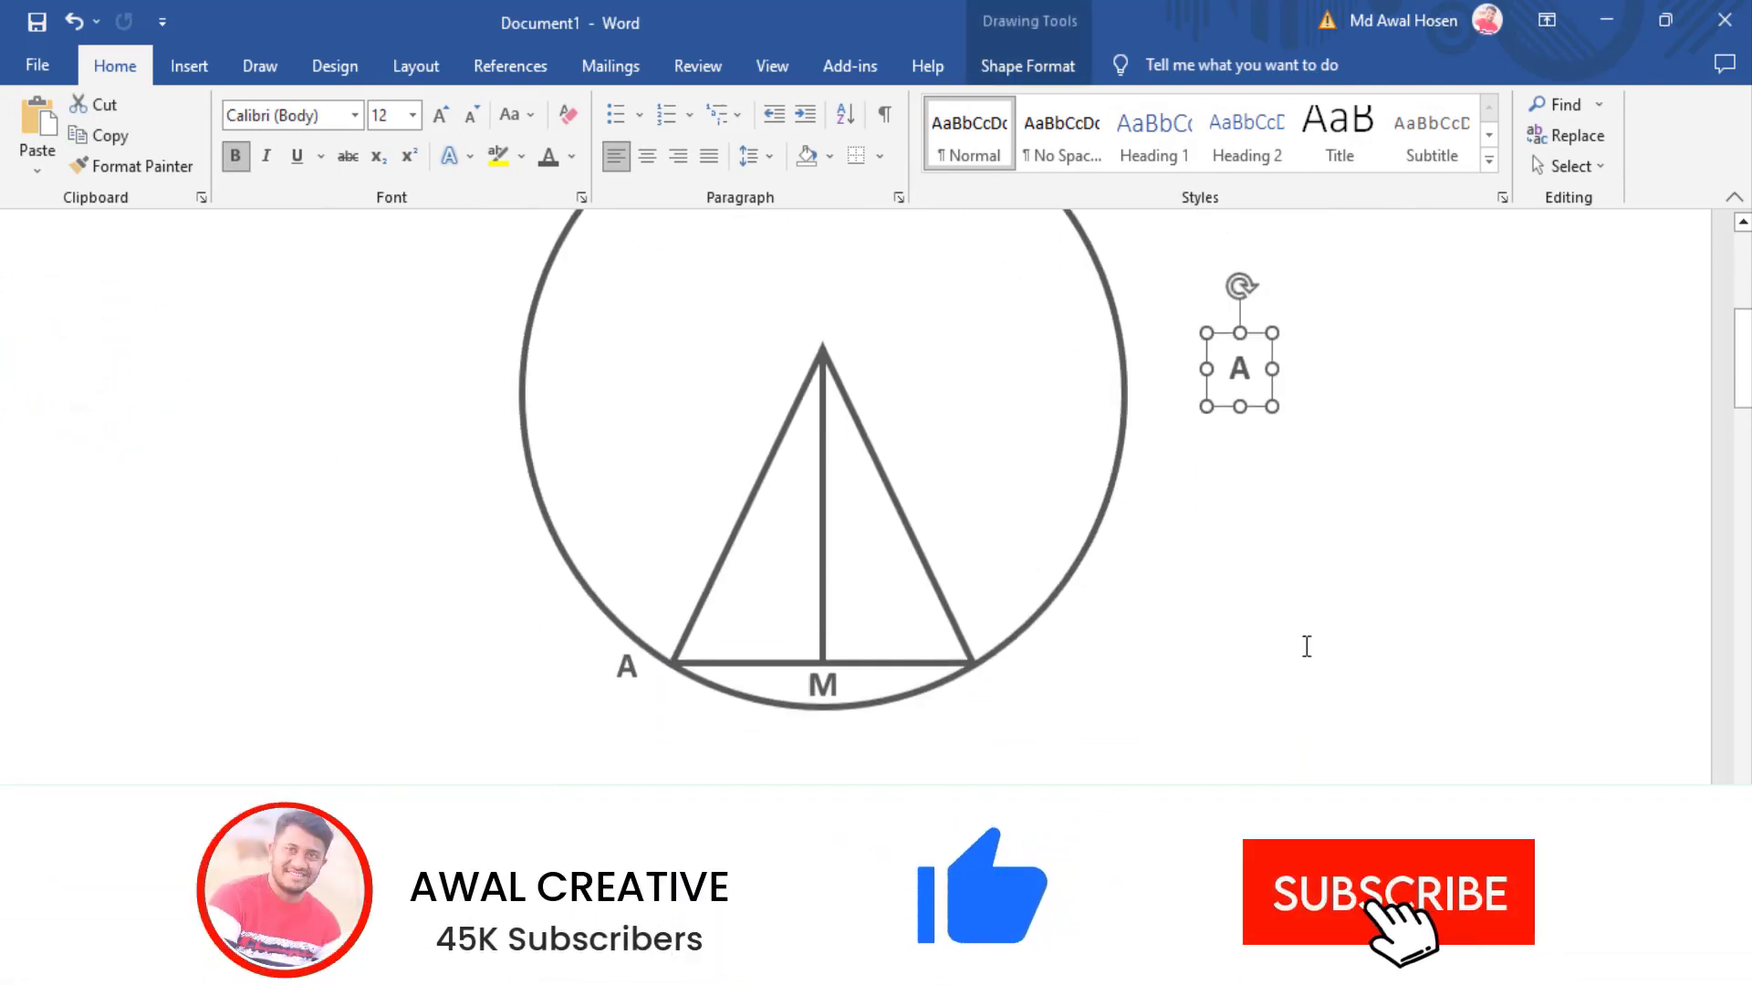
pyautogui.click(1268, 408)
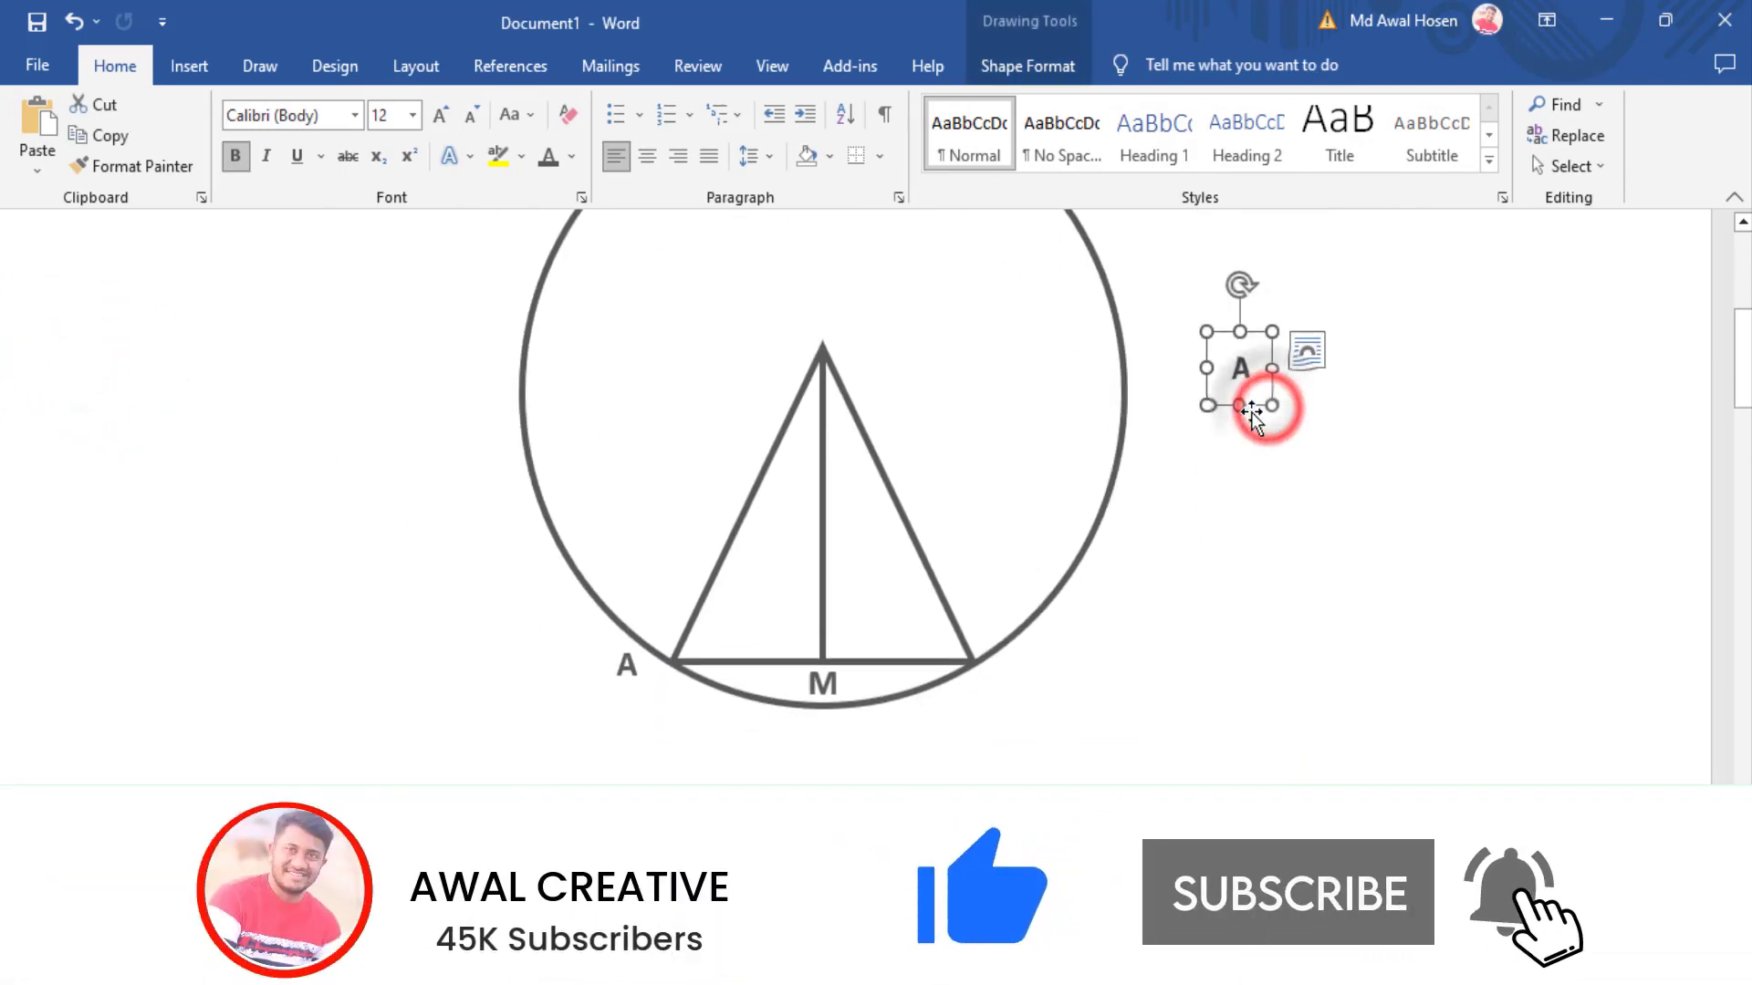
pyautogui.moveTo(1252, 409); pyautogui.dragTo(1035, 705)
pyautogui.click(1042, 663)
pyautogui.doubleClick(1042, 663)
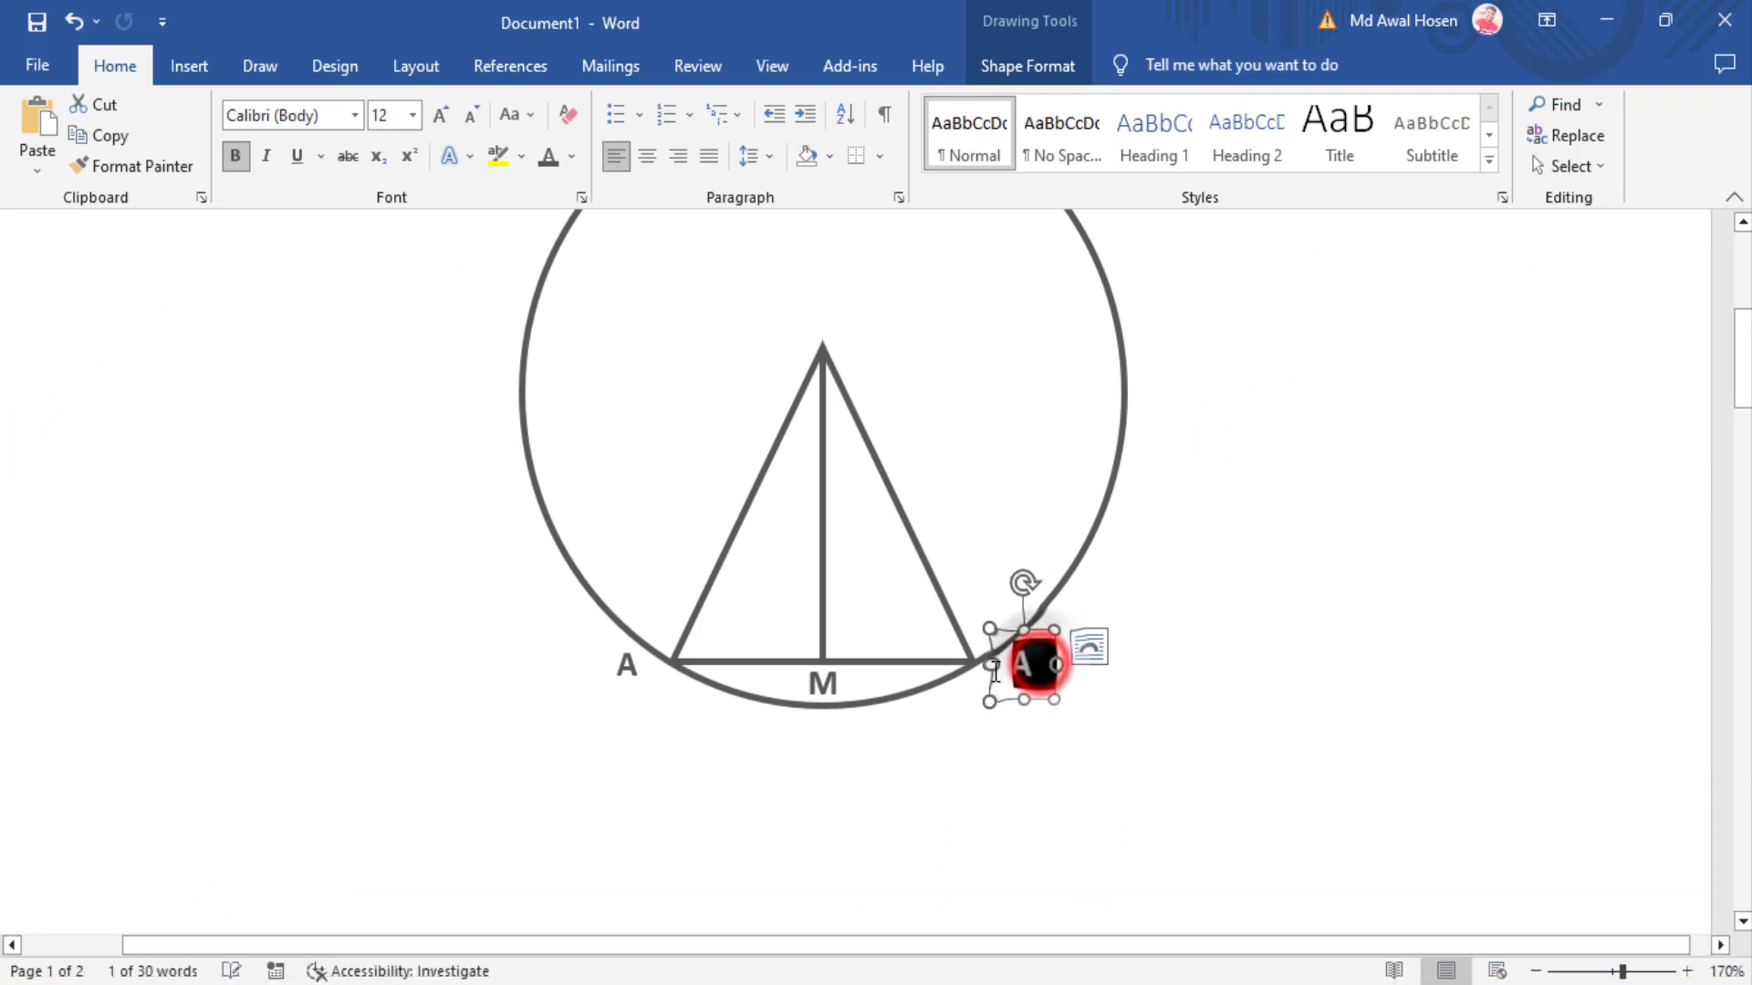
pyautogui.write('B')
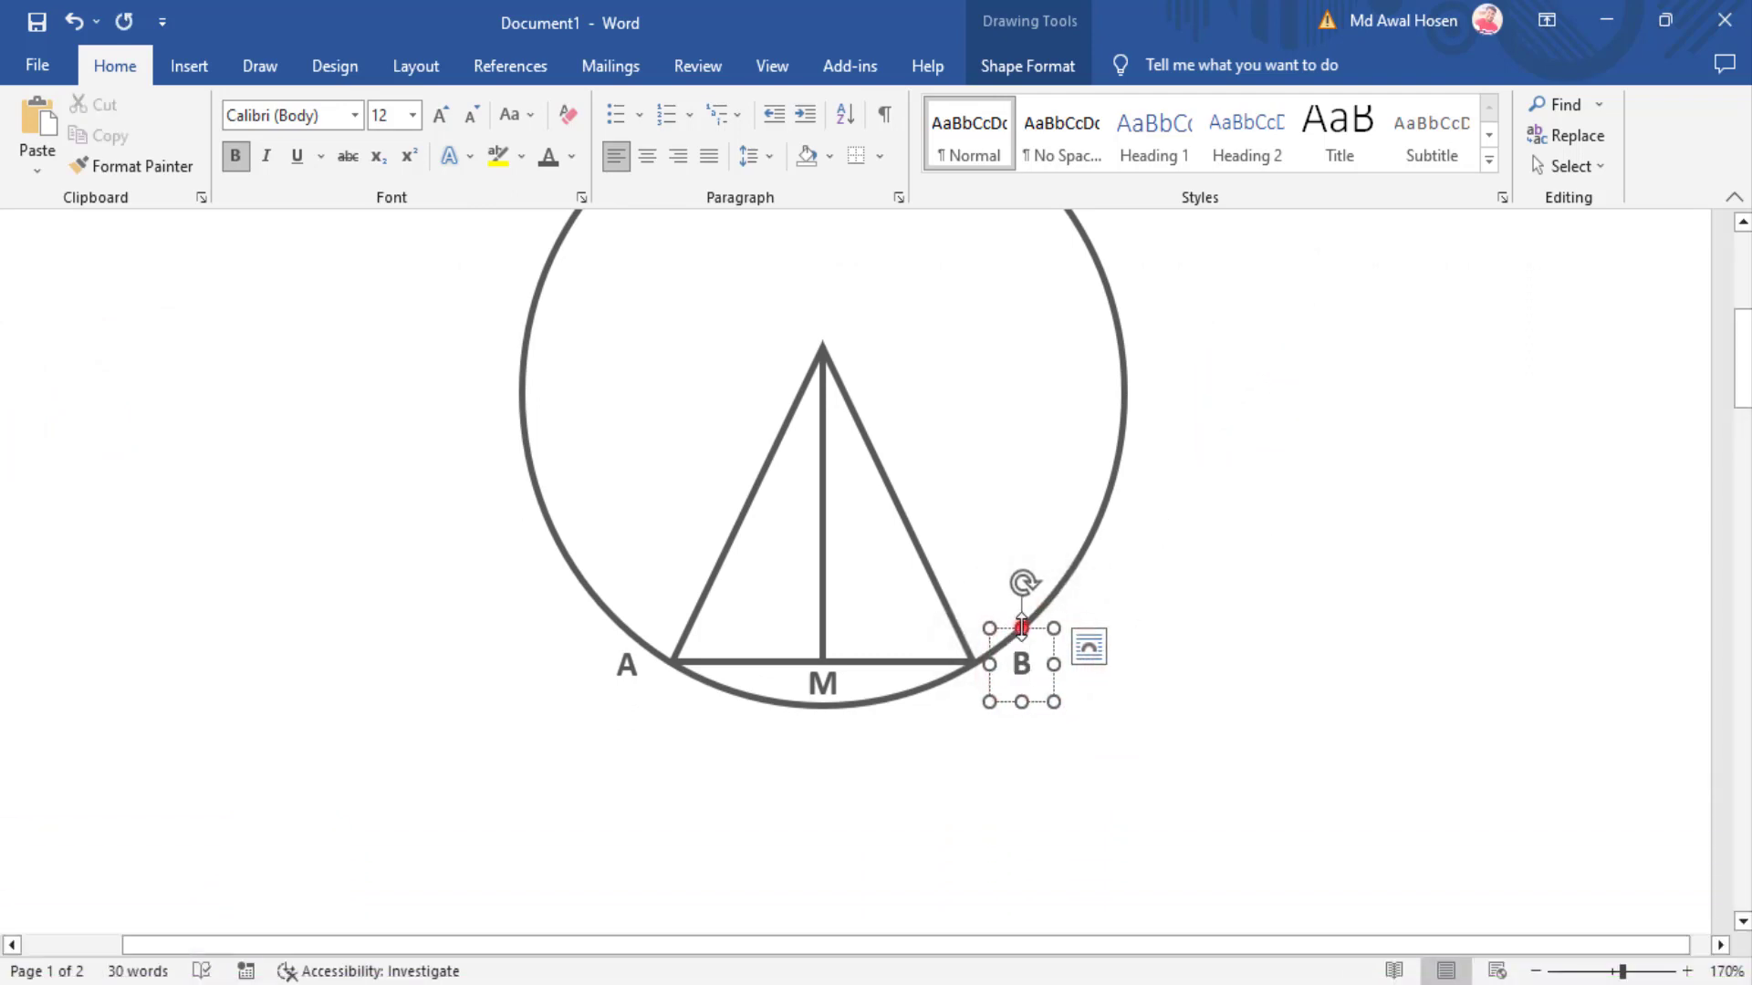
pyautogui.click(1021, 627)
pyautogui.click(1049, 626)
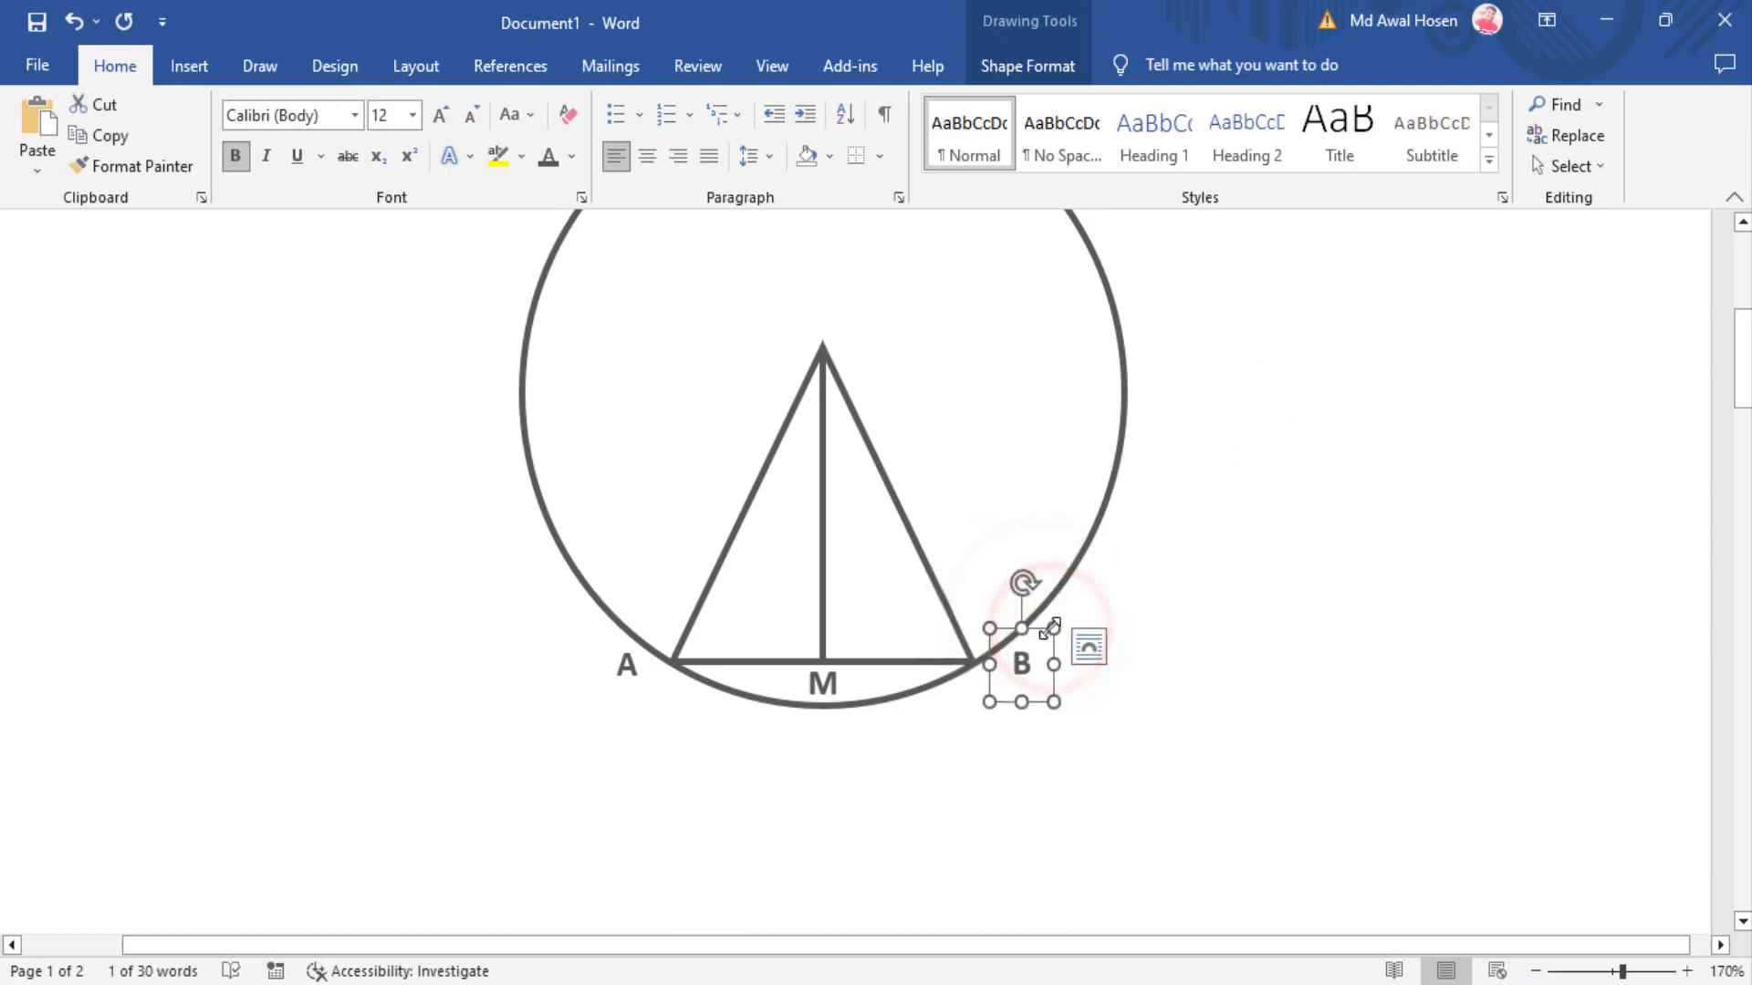
pyautogui.hotkey('ctrl', 'v')
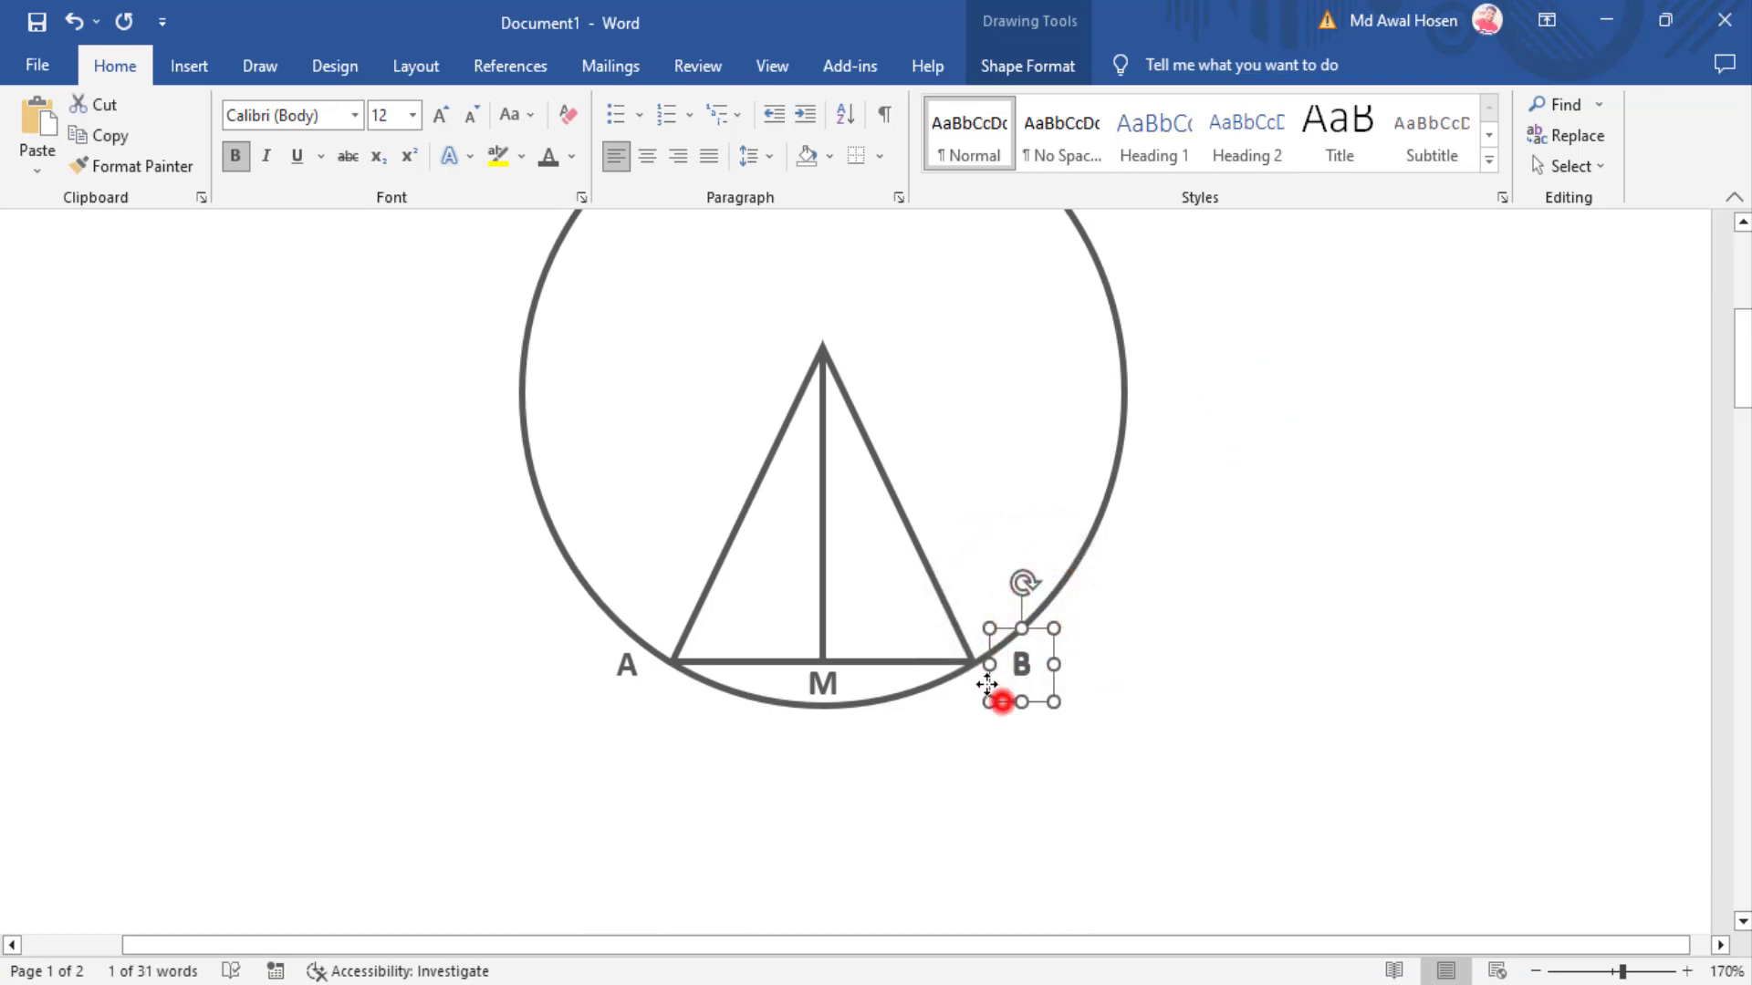
# Step: Move the duplicate label to the triangle's apex and relabel it C
pyautogui.moveTo(987, 684); pyautogui.dragTo(811, 379)
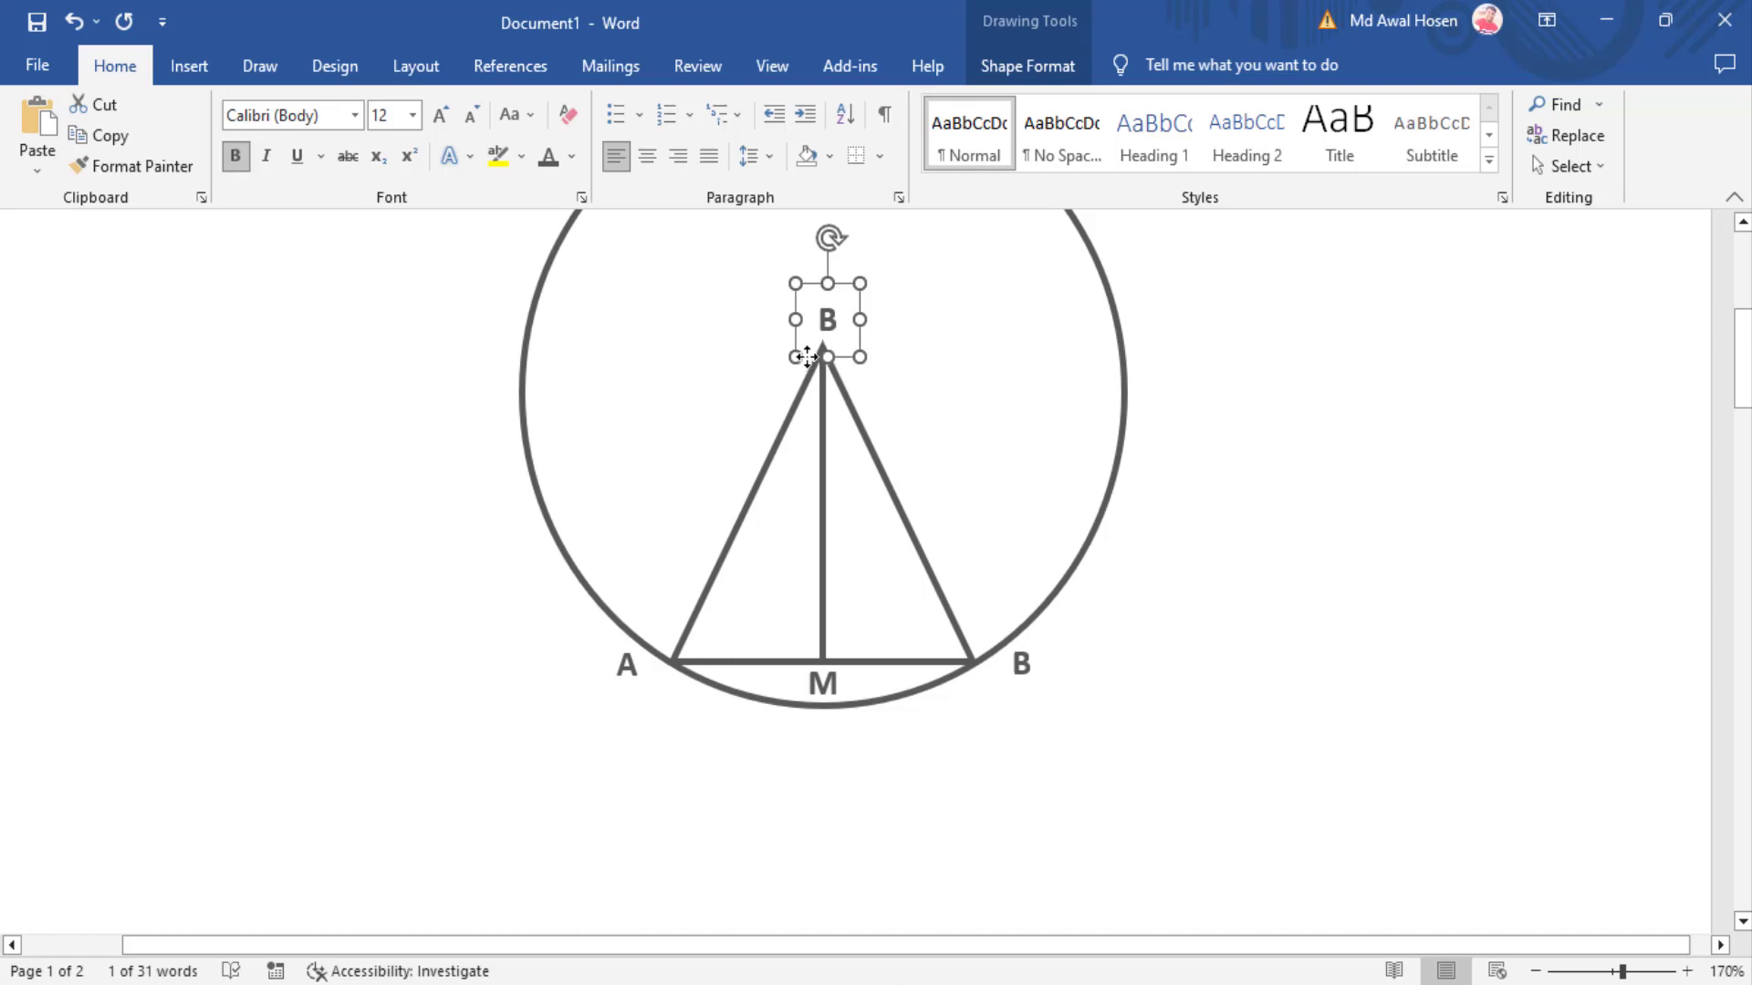
pyautogui.moveTo(799, 349); pyautogui.dragTo(831, 347)
pyautogui.doubleClick(832, 316)
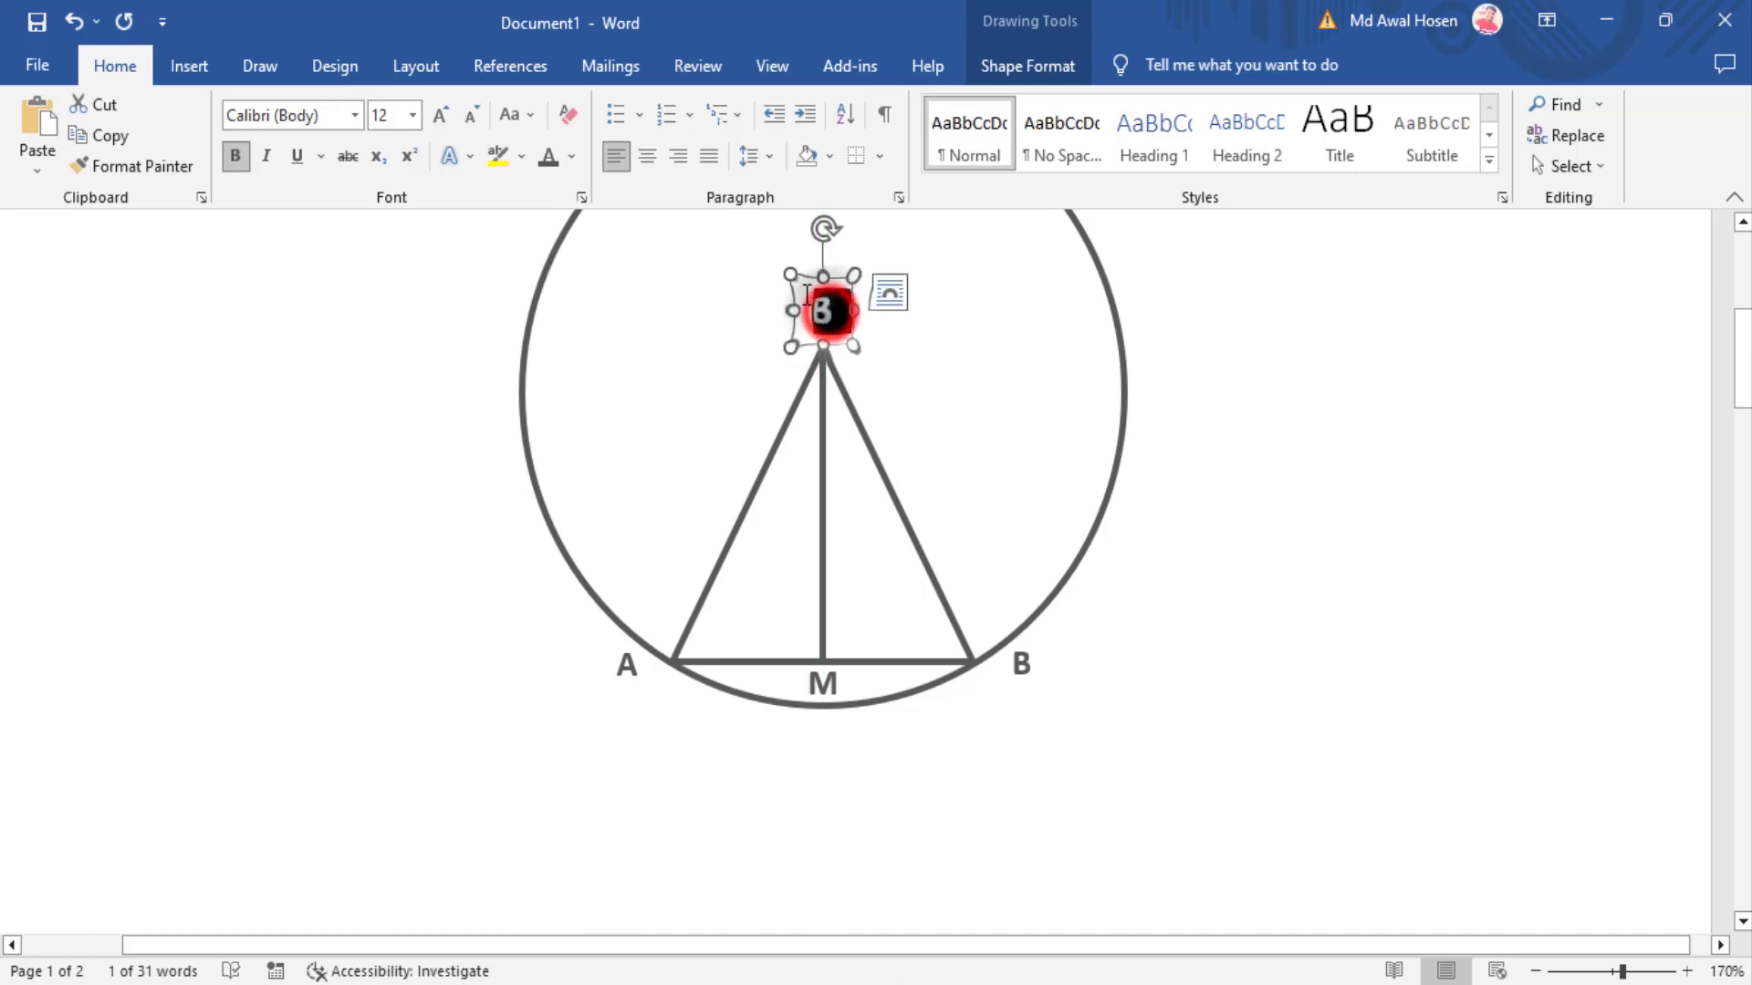
pyautogui.write('C')
# Step: Copy the label above the circle's top, change it to D, and zoom to 98%
pyautogui.scroll(3, 980, 452)
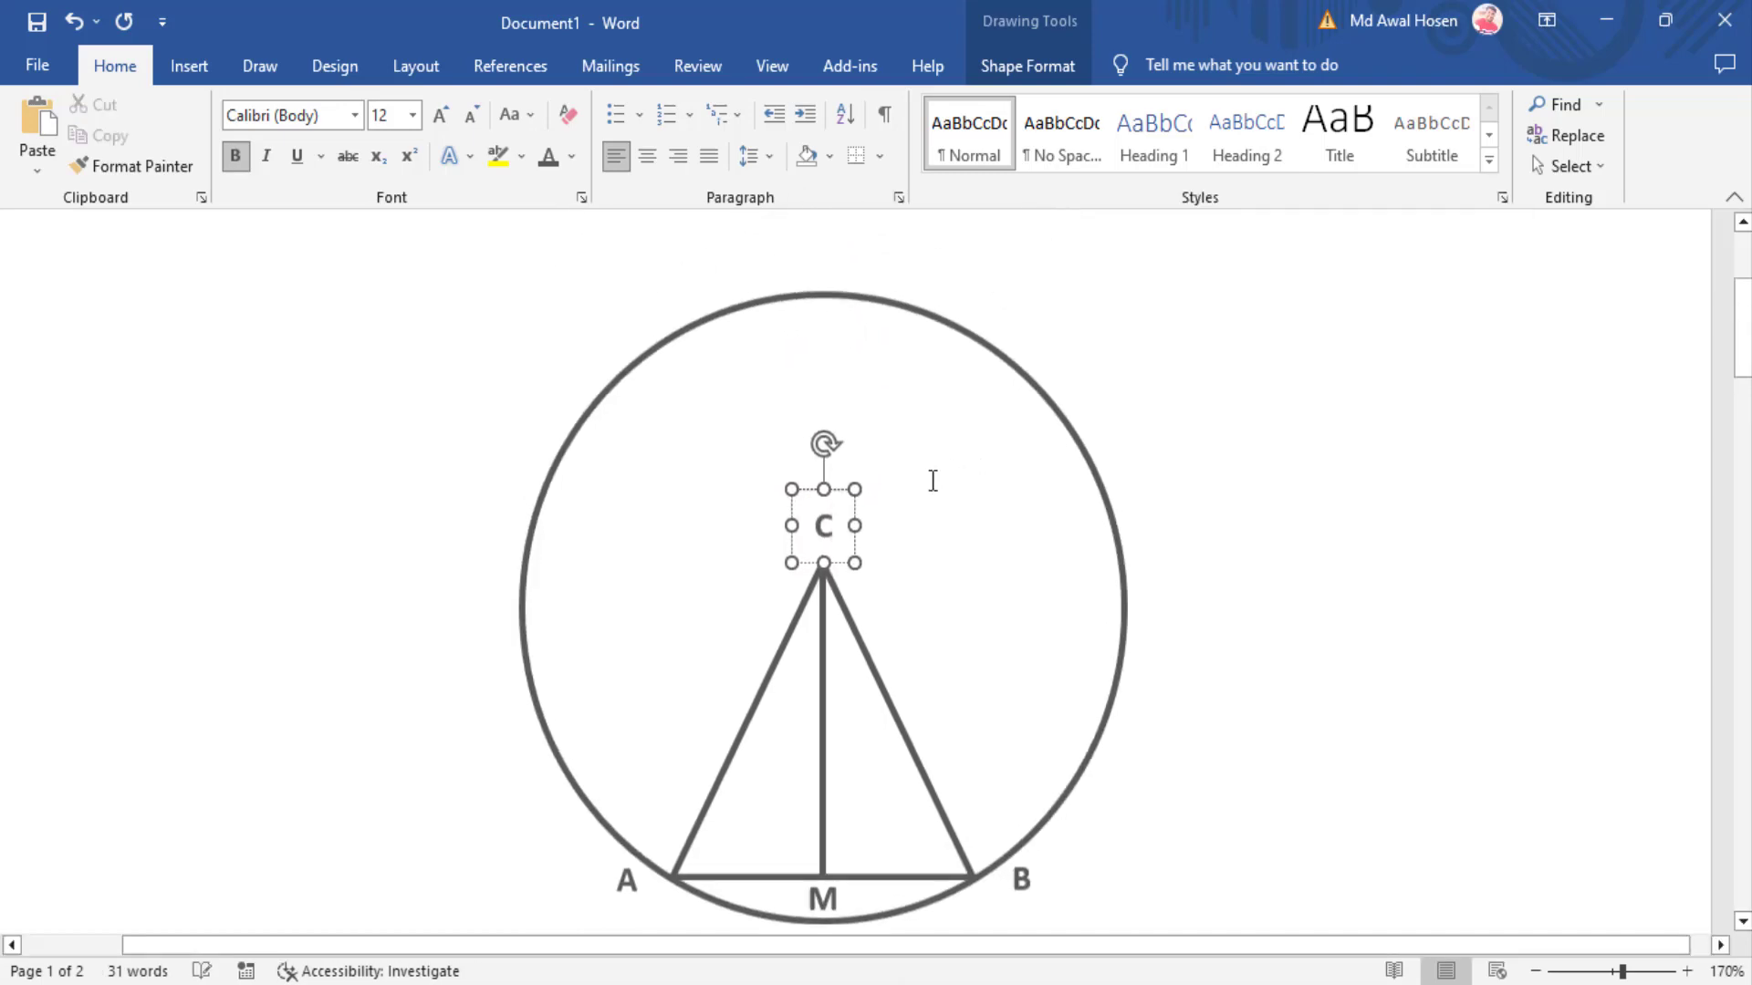
pyautogui.scroll(2, 931, 484)
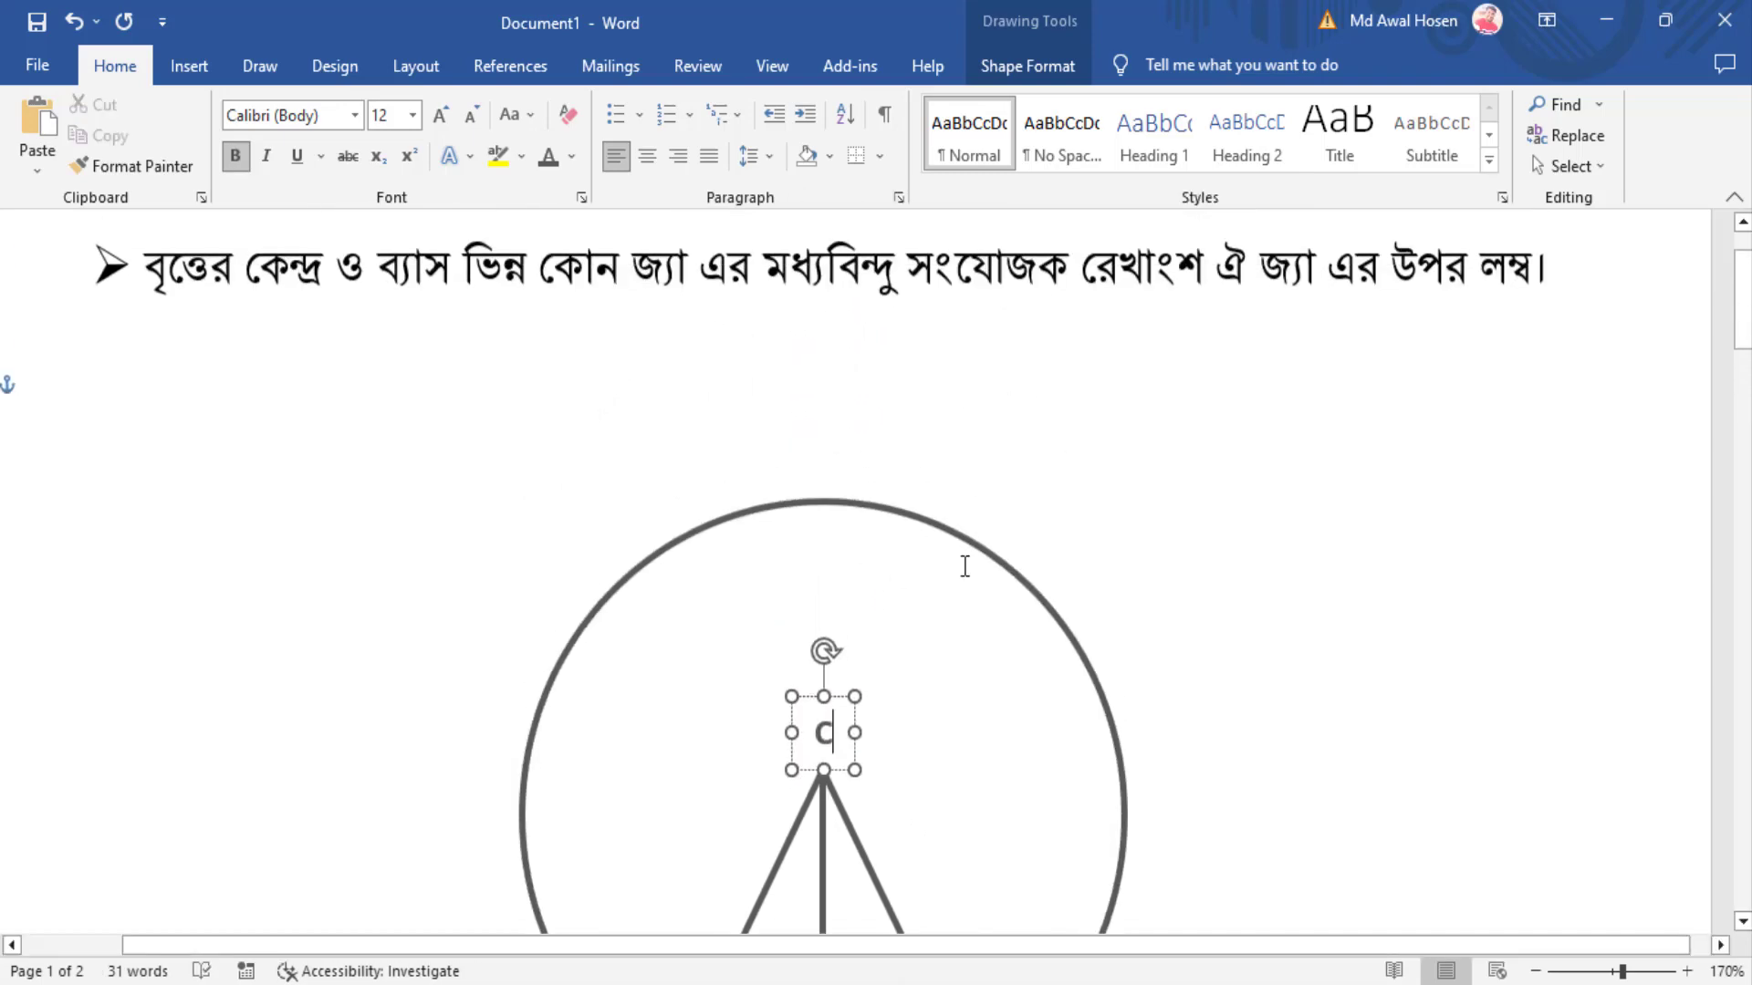
pyautogui.moveTo(843, 707); pyautogui.dragTo(843, 407)
pyautogui.click(850, 703)
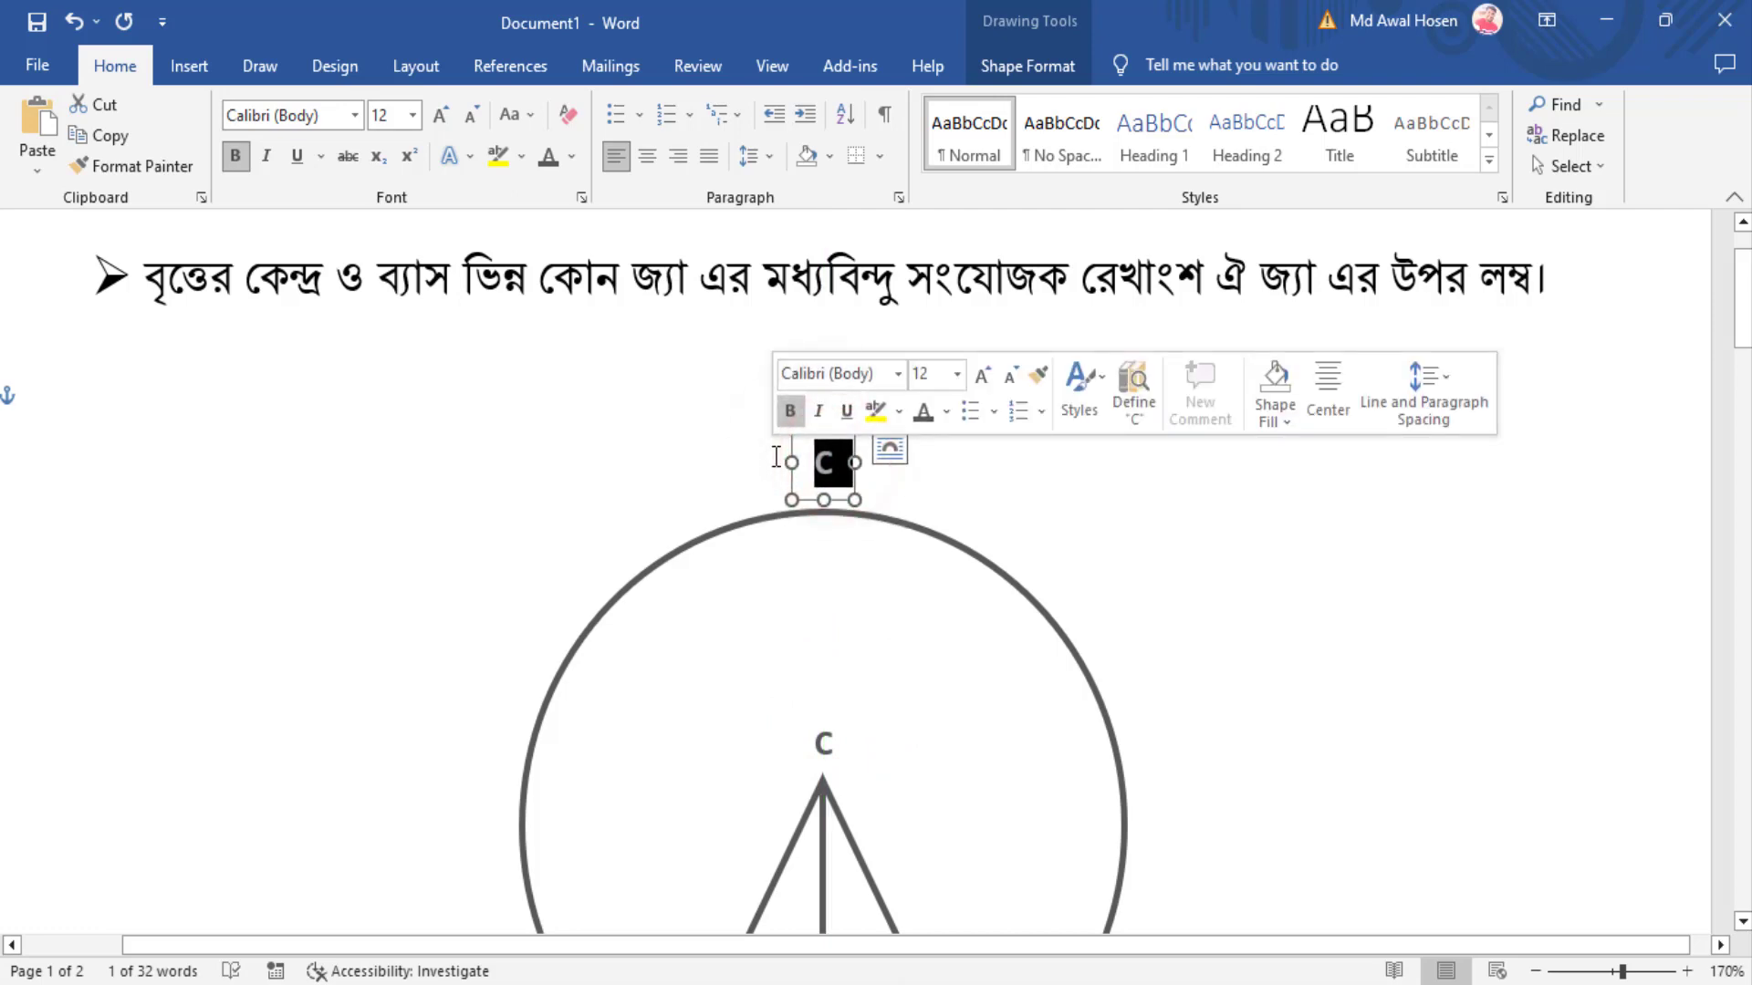
pyautogui.write('D')
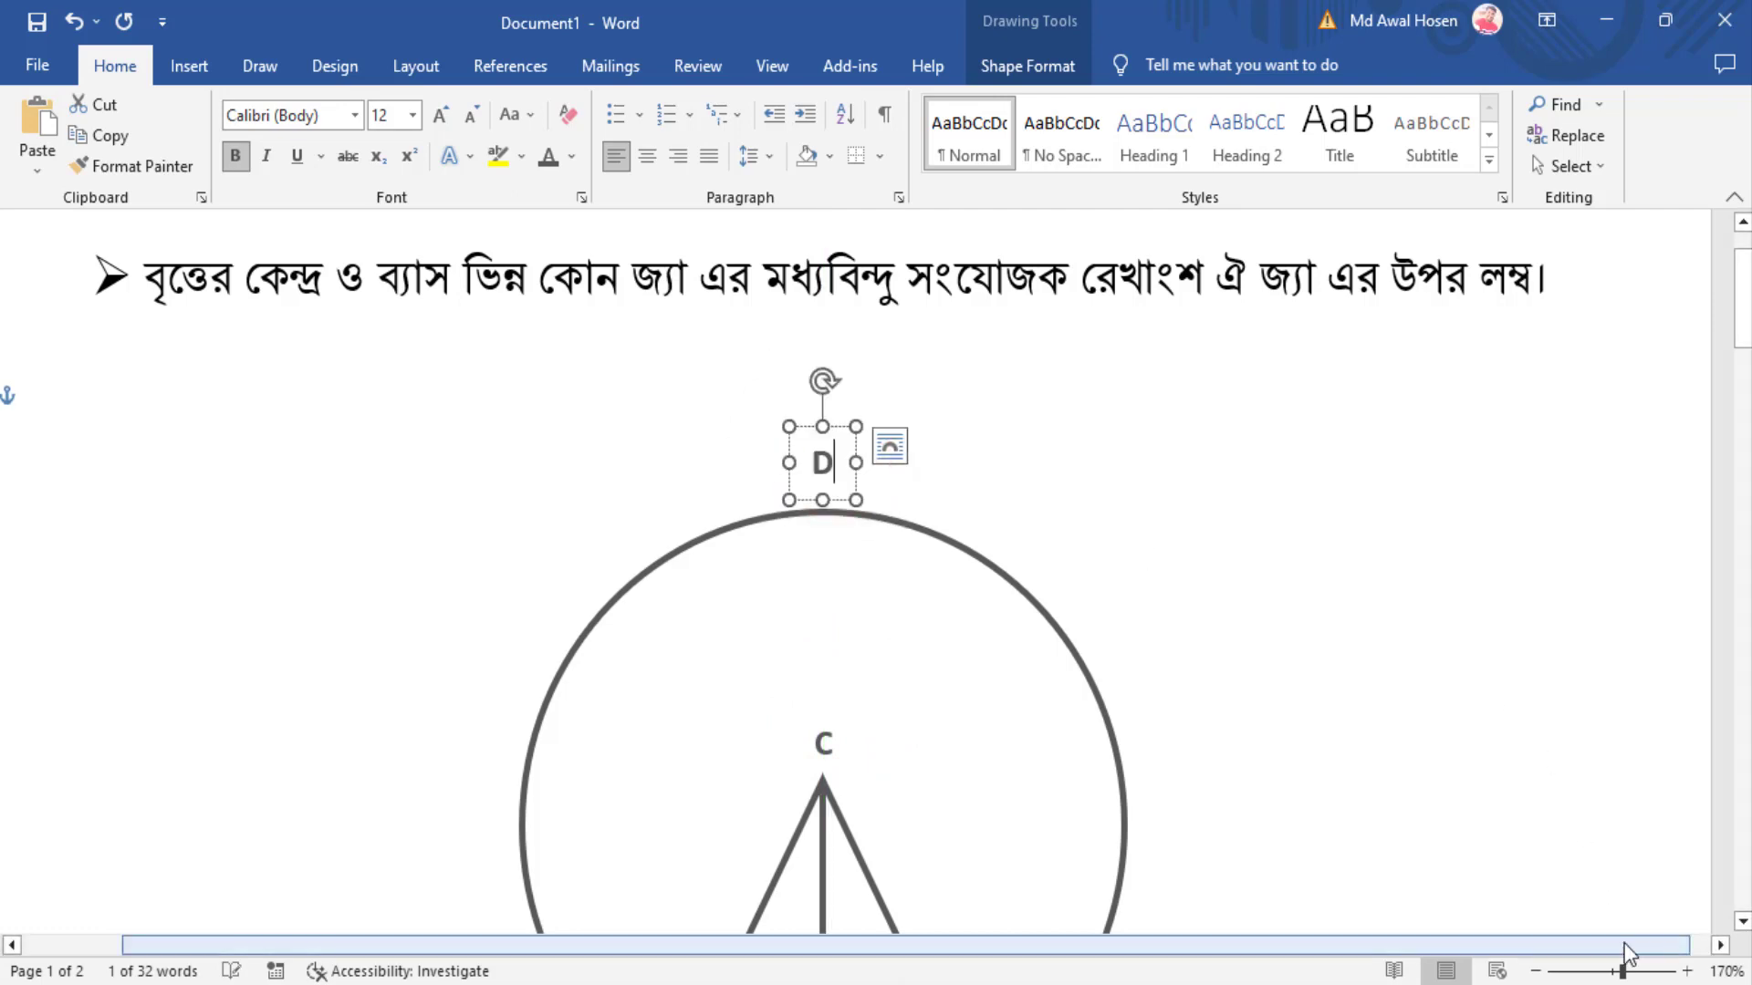
pyautogui.moveTo(1622, 972); pyautogui.dragTo(1611, 972)
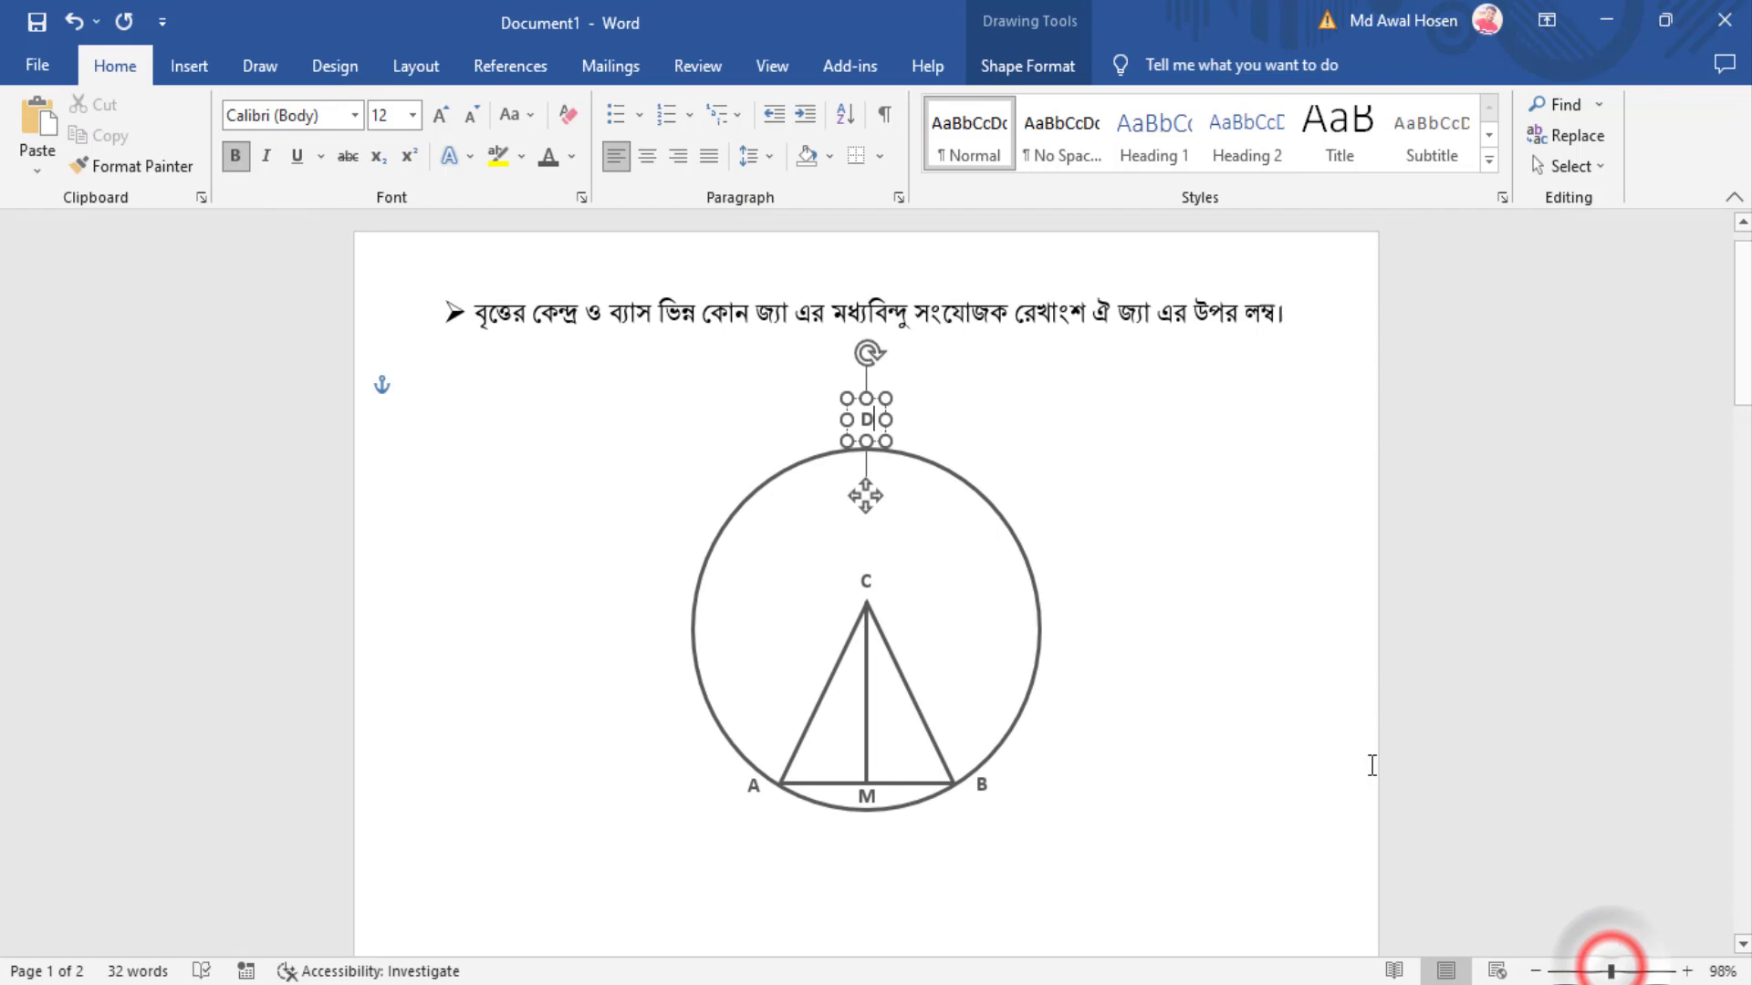
# Step: Select the circle, triangle and the D, C, A, M, B labels together
pyautogui.click(1157, 463)
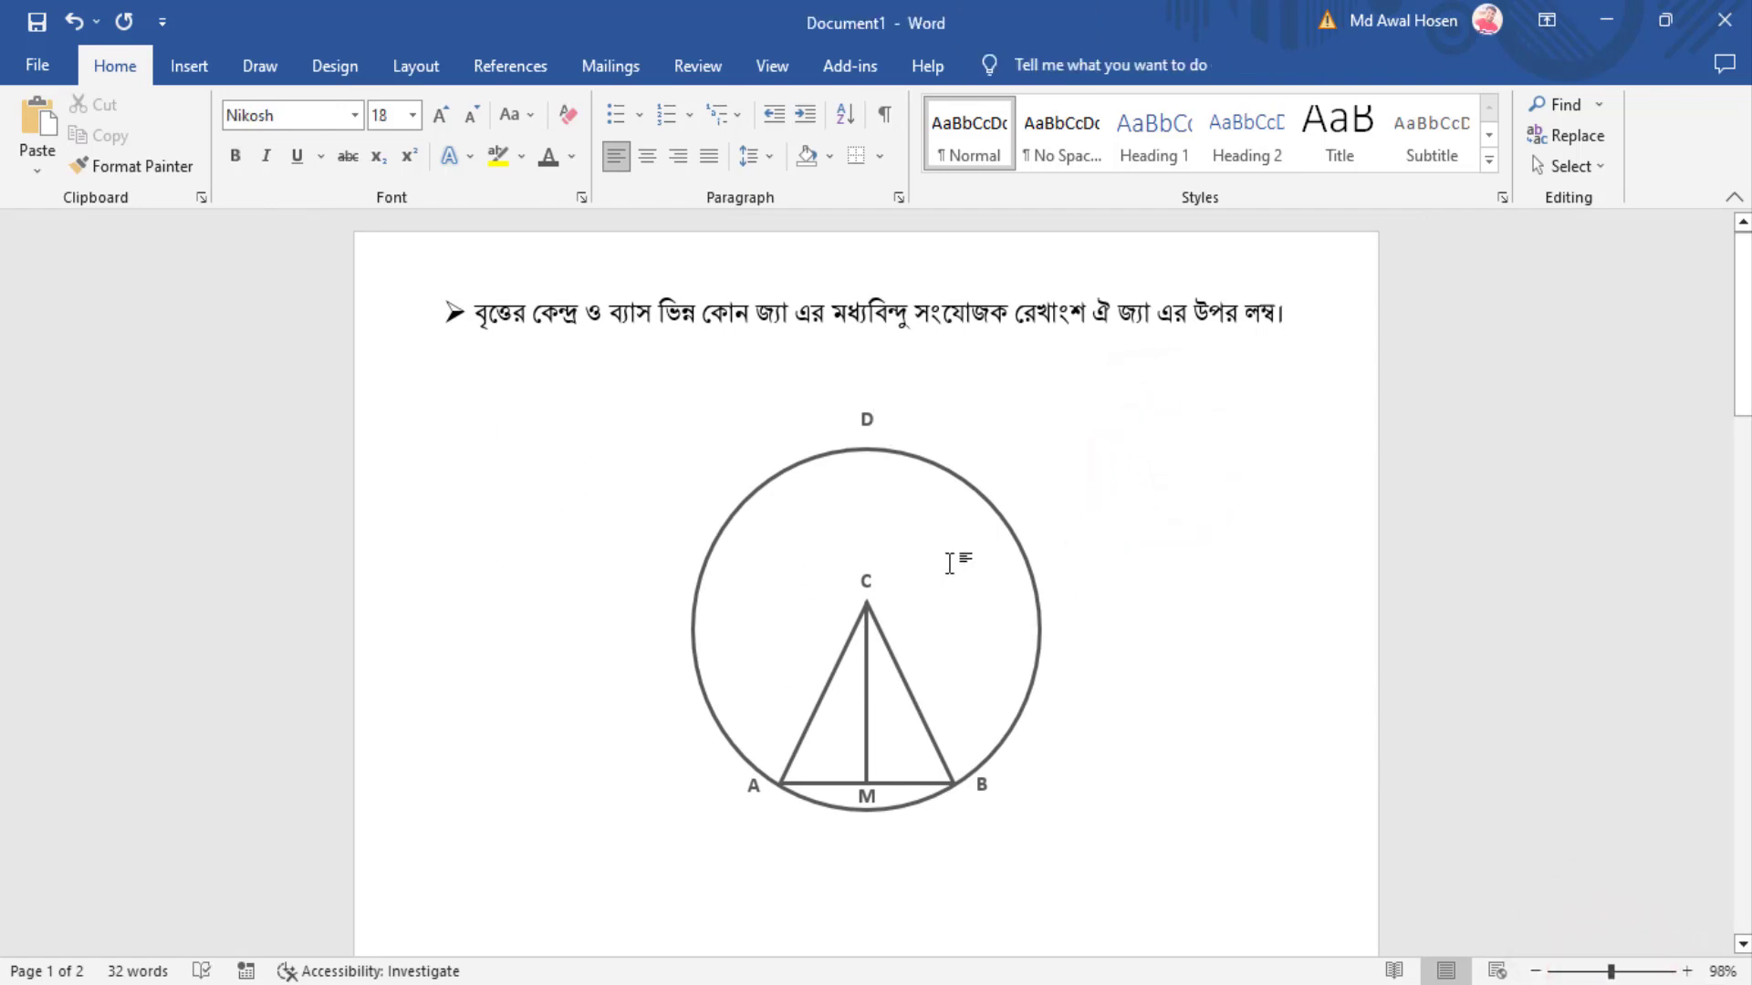
pyautogui.scroll(-10, 769, 687)
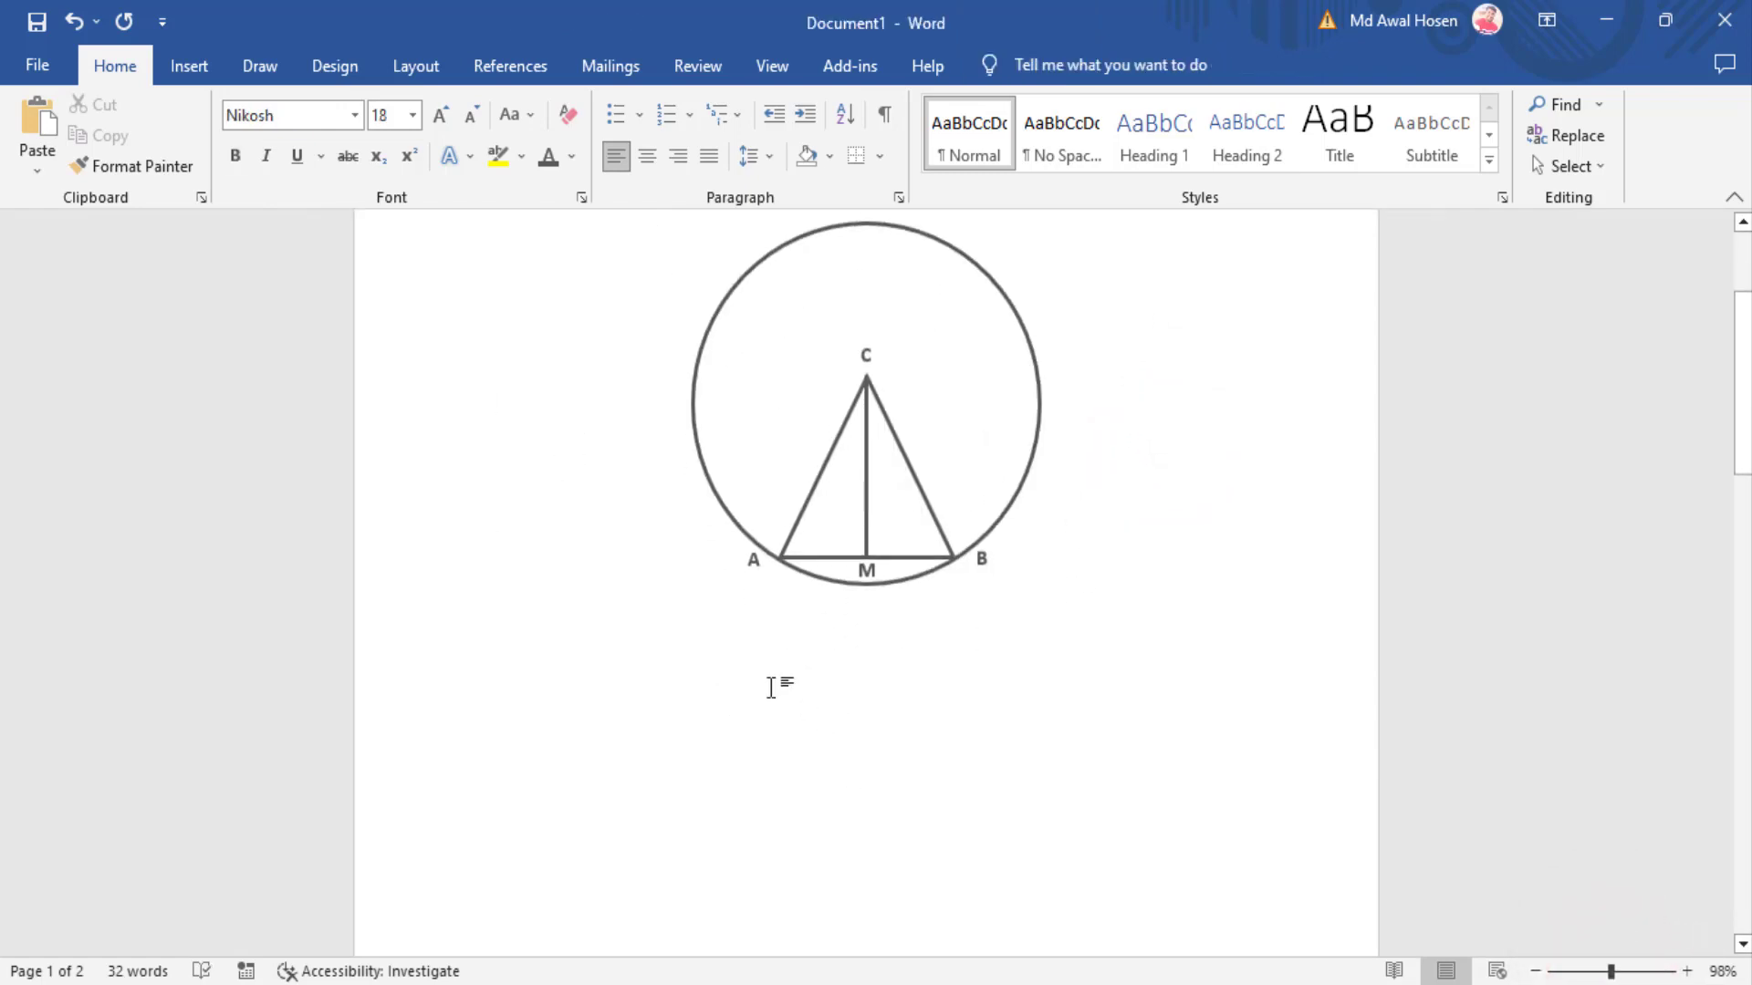
pyautogui.scroll(-2, 767, 682)
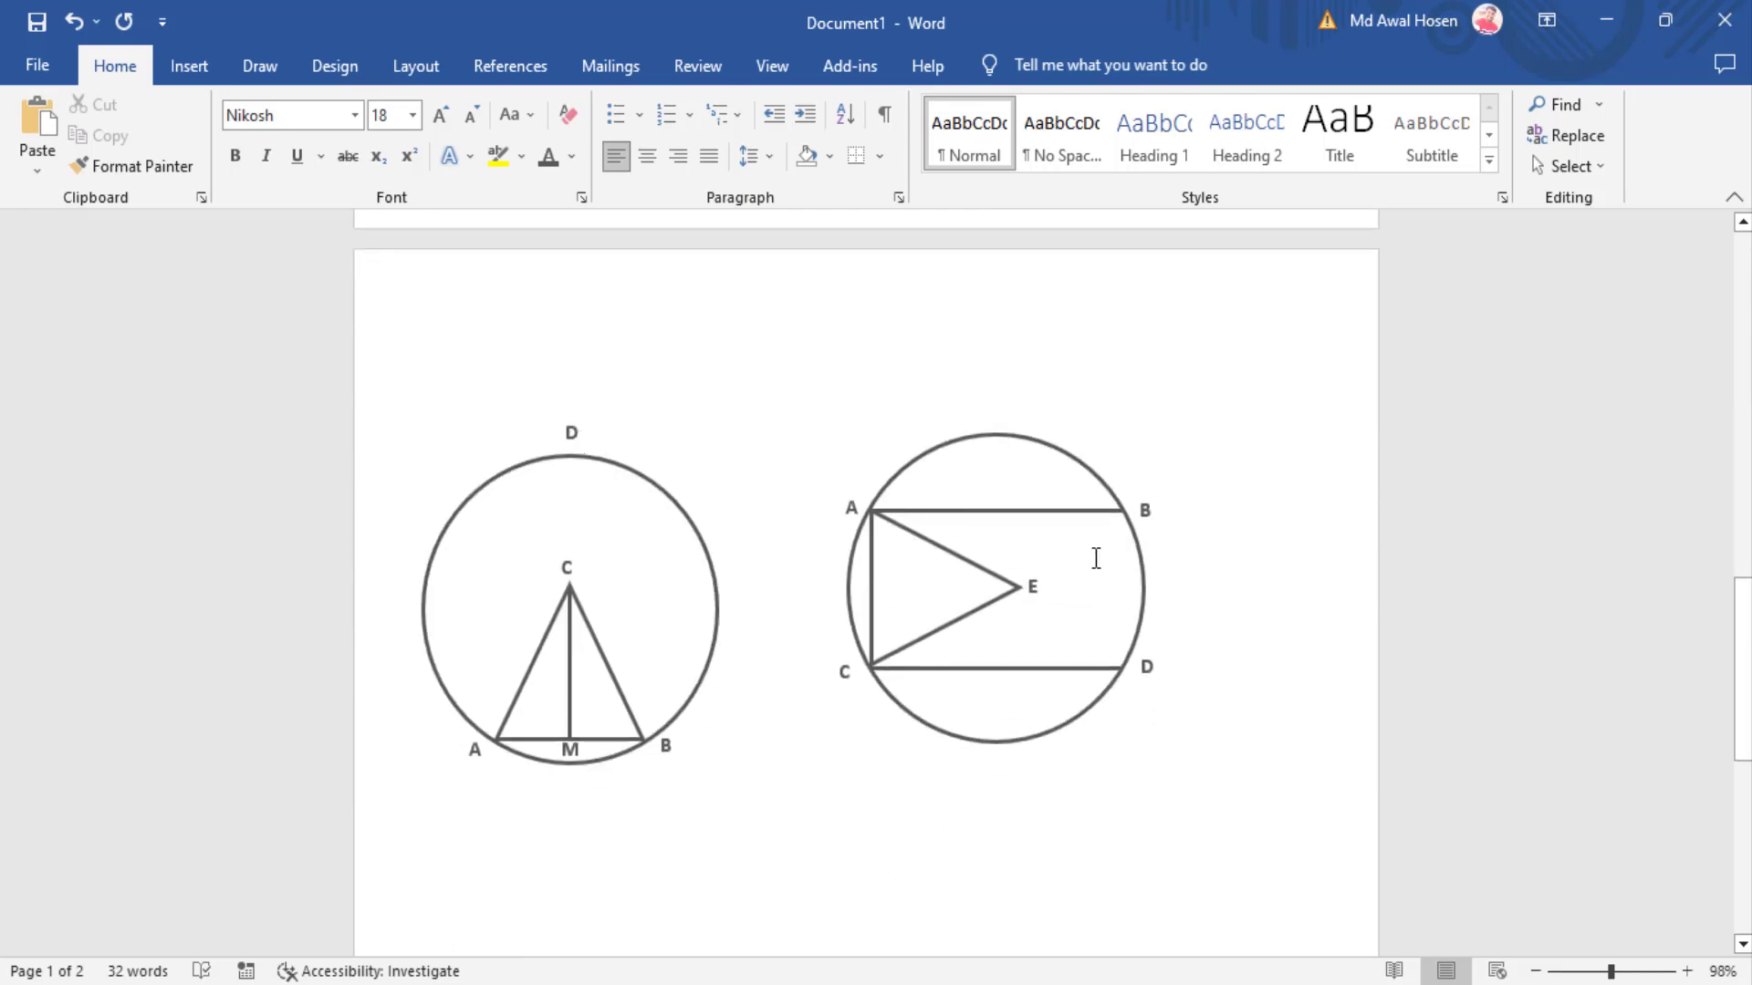
pyautogui.scroll(2, 1096, 558)
pyautogui.scroll(5, 1219, 680)
pyautogui.scroll(5, 1220, 676)
pyautogui.scroll(5, 1186, 648)
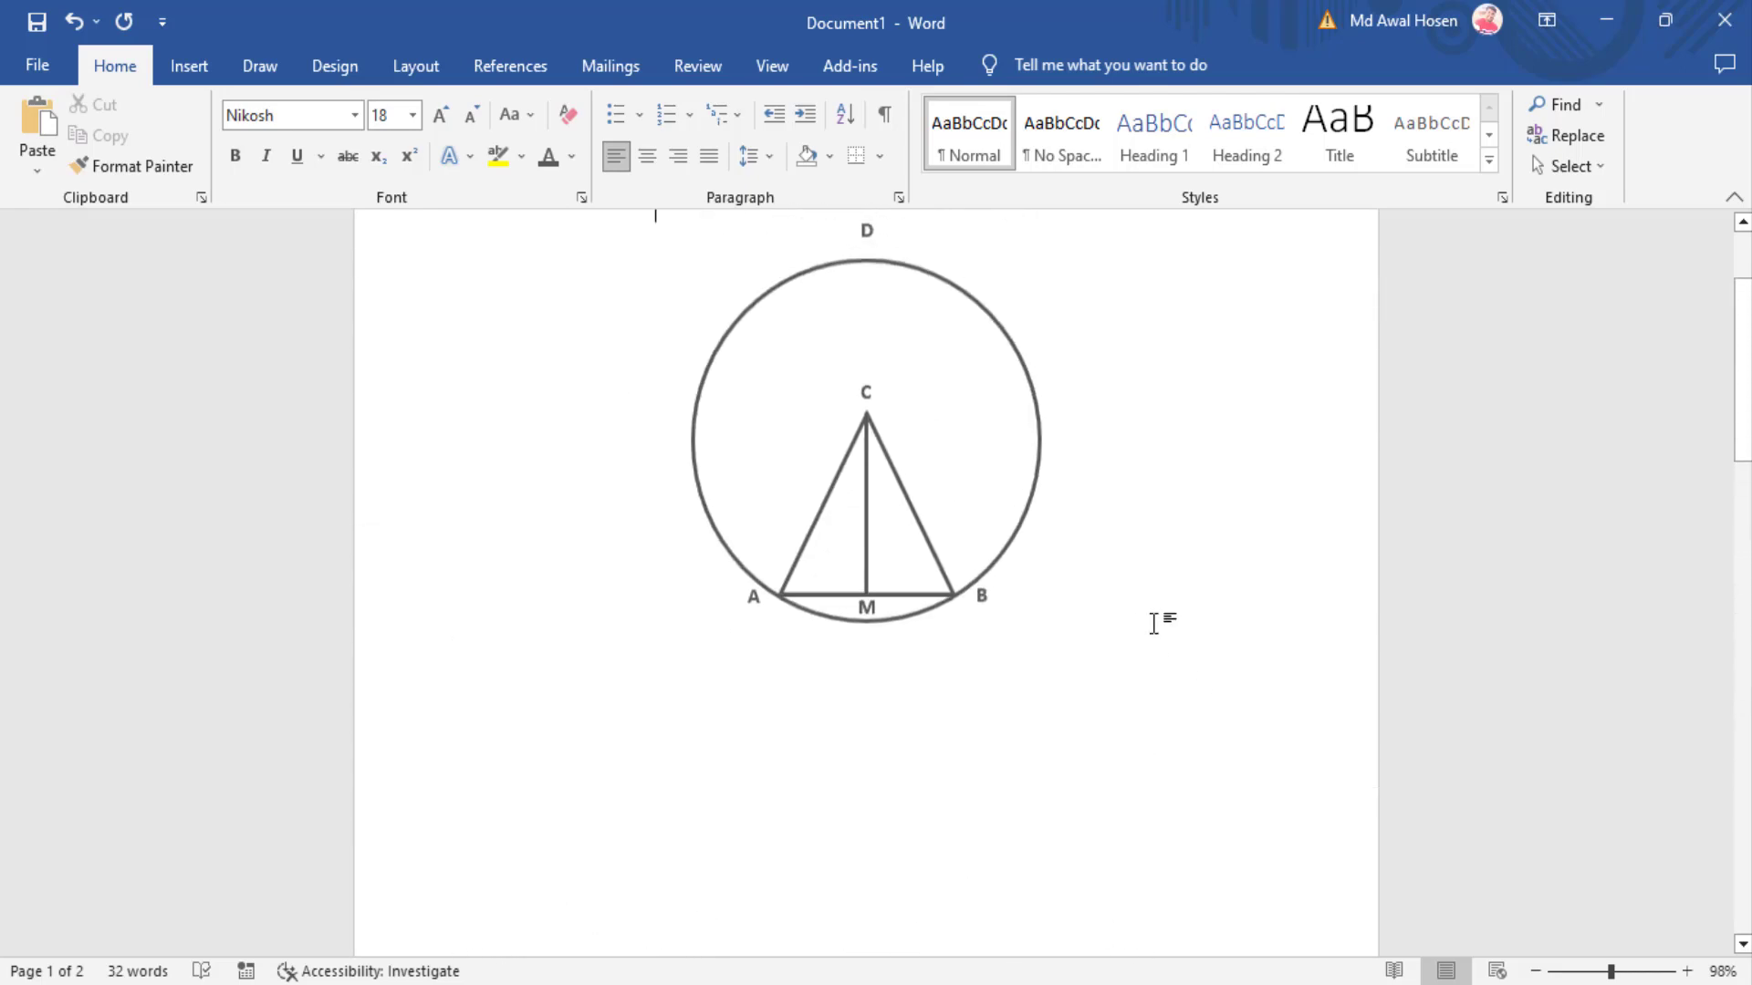
pyautogui.scroll(3, 1155, 623)
pyautogui.click(861, 409)
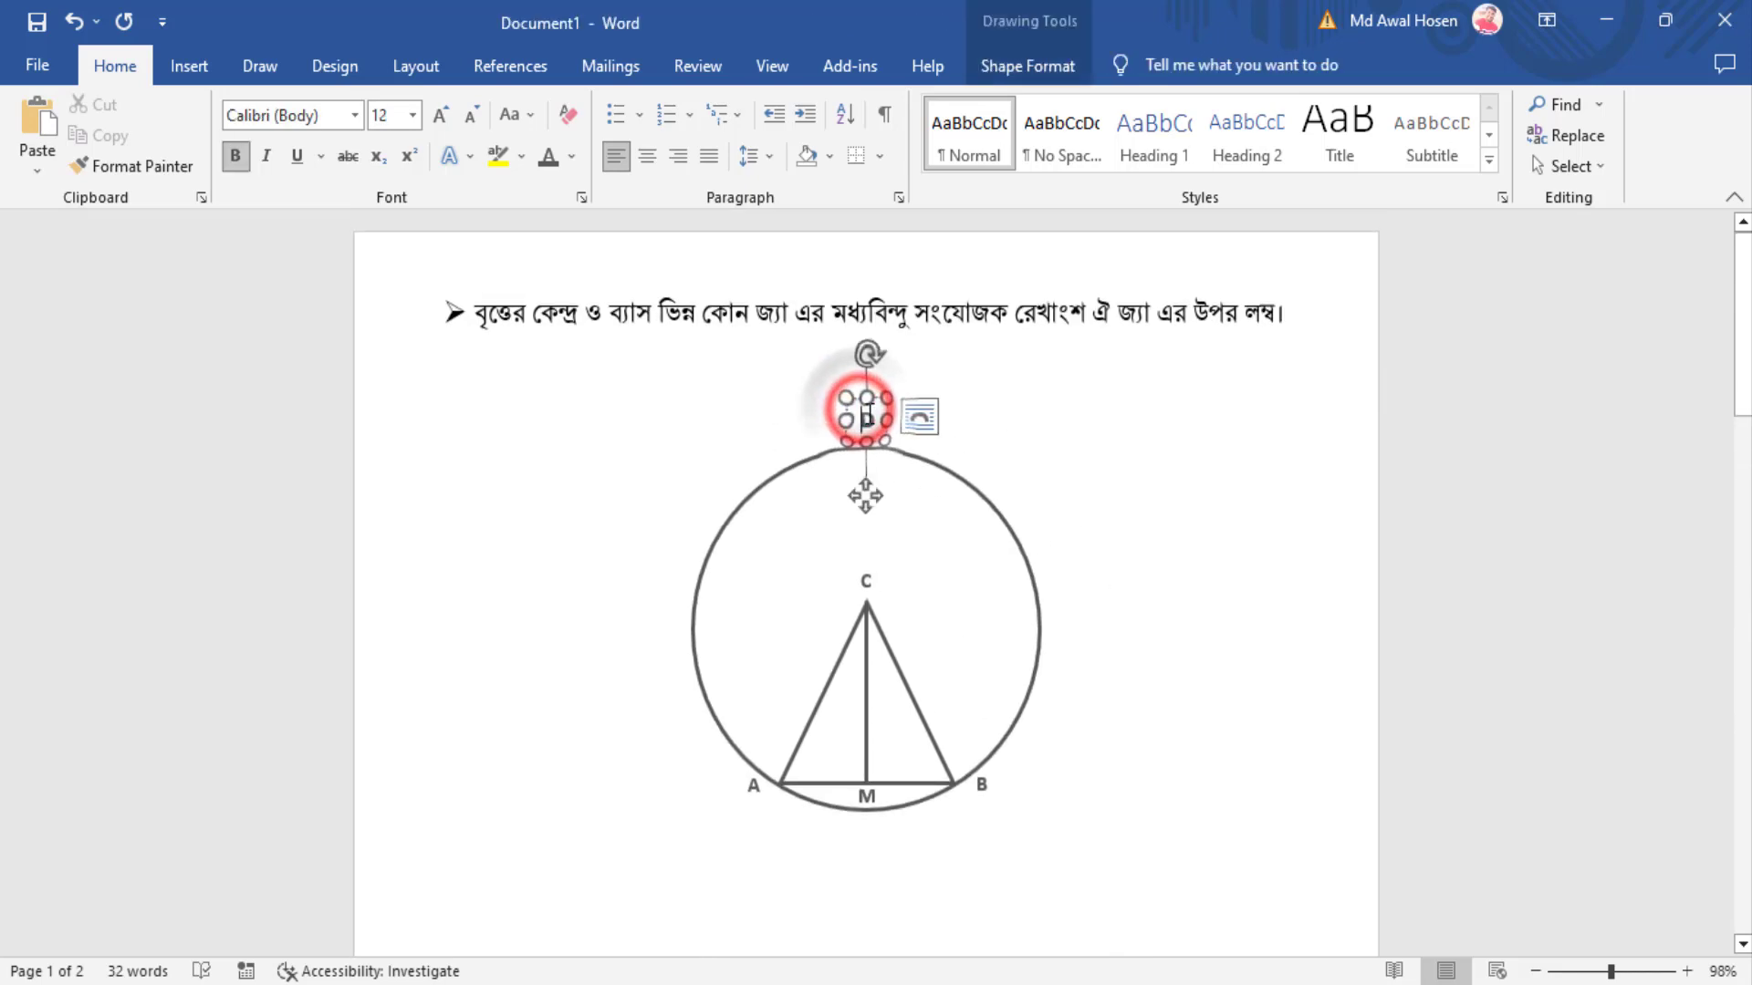
pyautogui.click(873, 395)
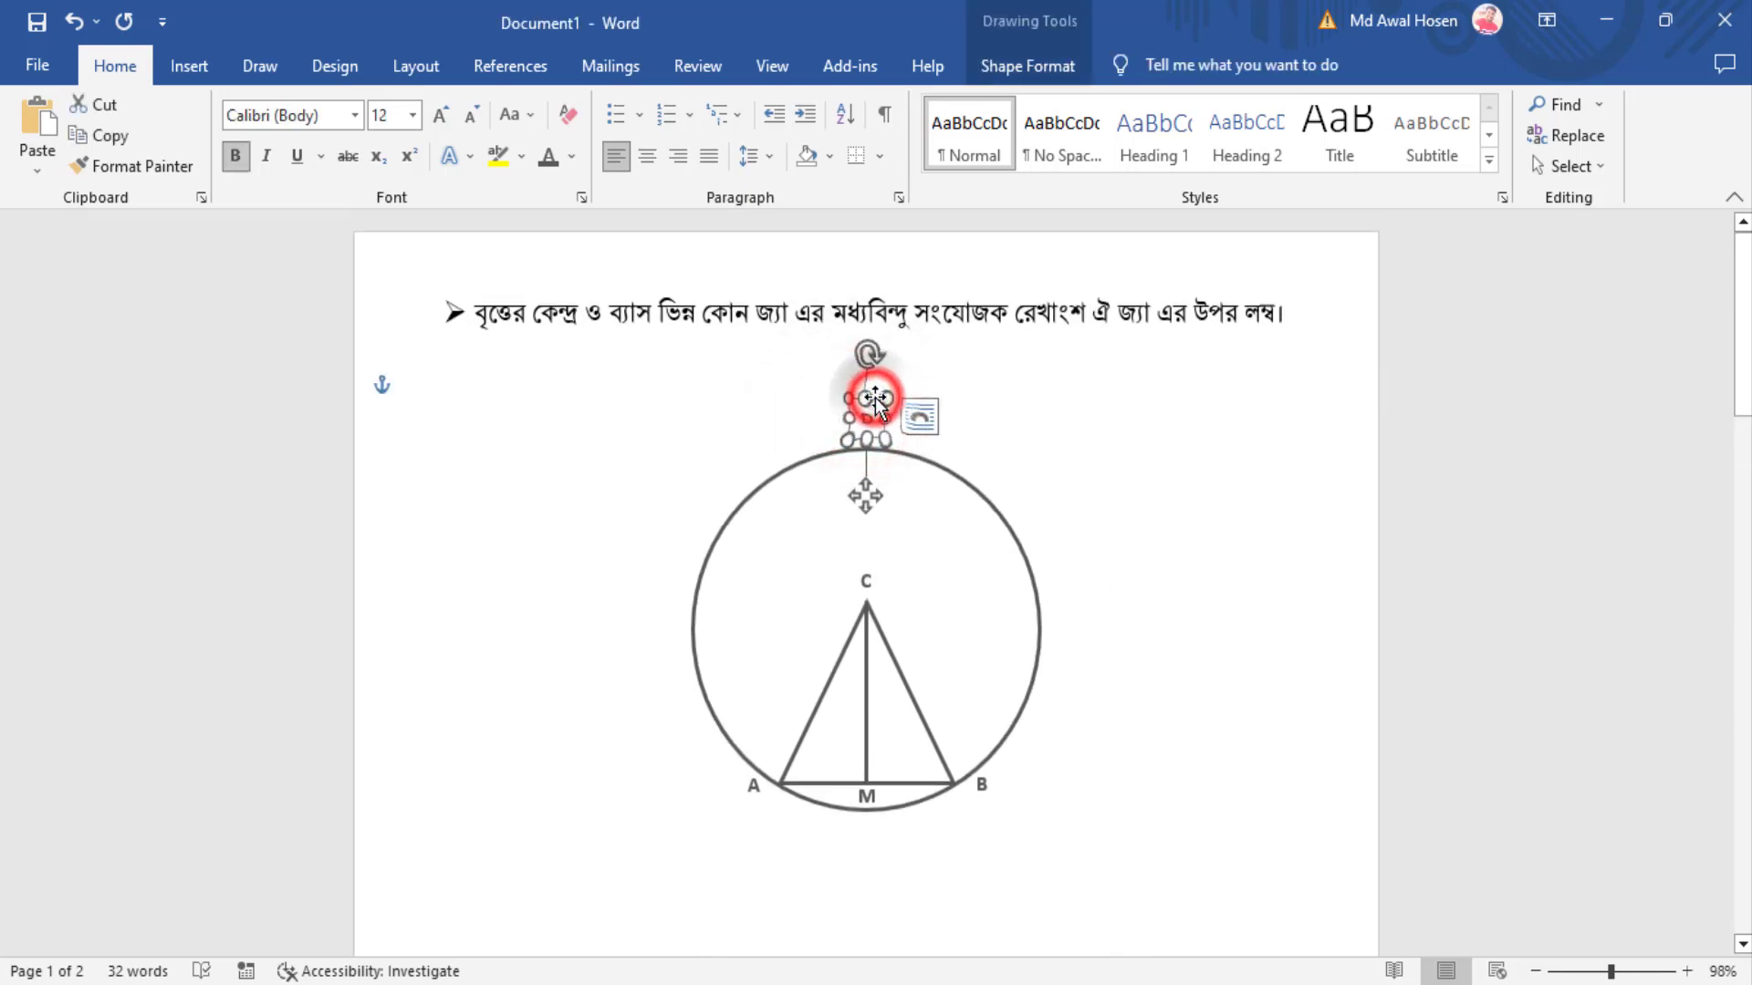
pyautogui.keyDown('shift'); pyautogui.click(957, 470); pyautogui.keyUp('shift')
pyautogui.keyDown('shift'); pyautogui.click(866, 580); pyautogui.keyUp('shift')
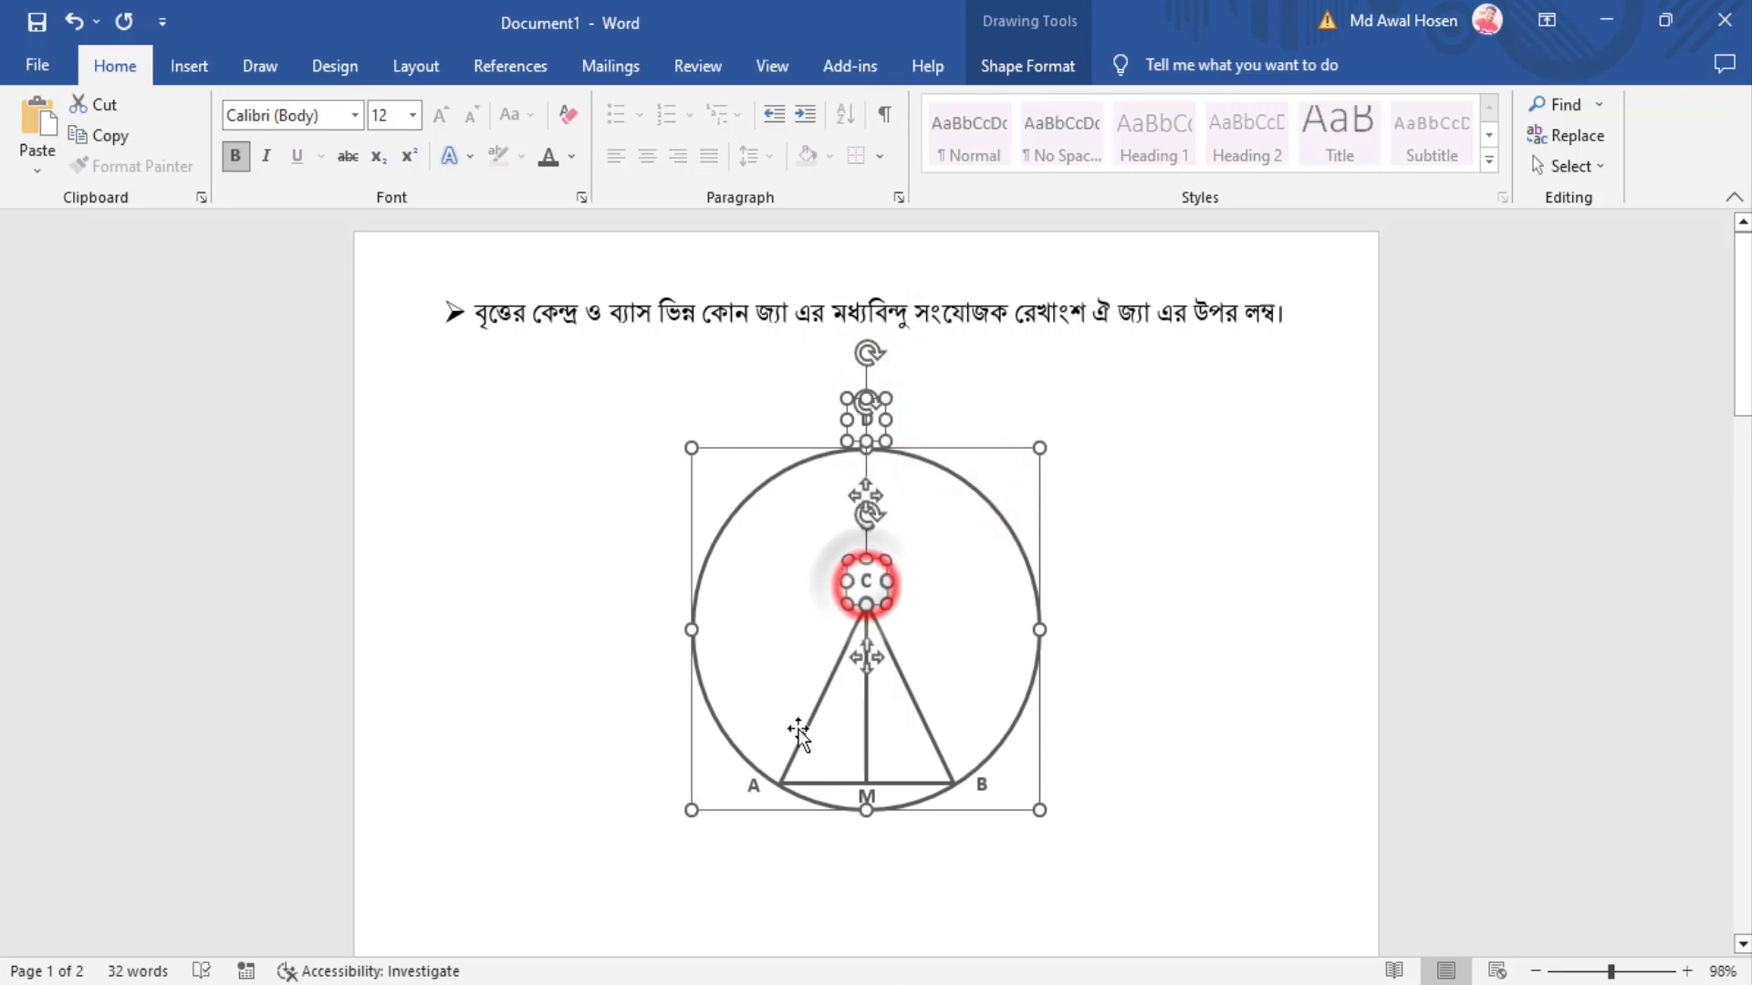
pyautogui.keyDown('shift'); pyautogui.click(748, 801); pyautogui.keyUp('shift')
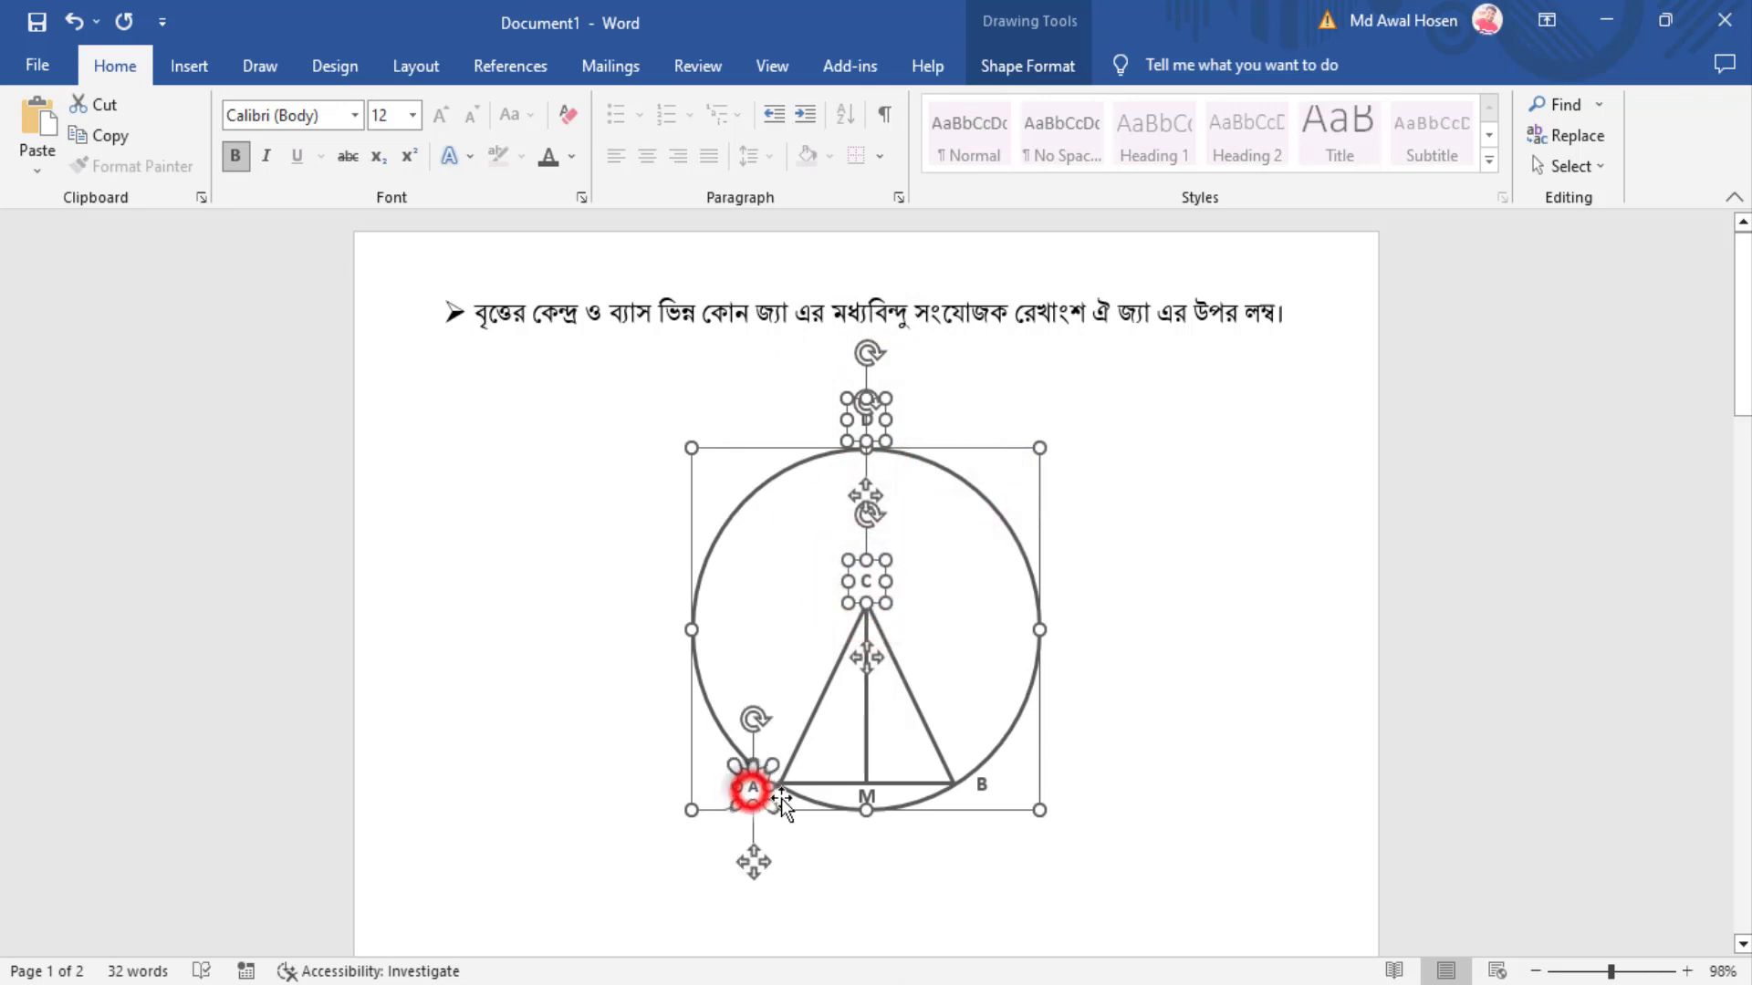
pyautogui.keyDown('shift'); pyautogui.click(866, 797); pyautogui.keyUp('shift')
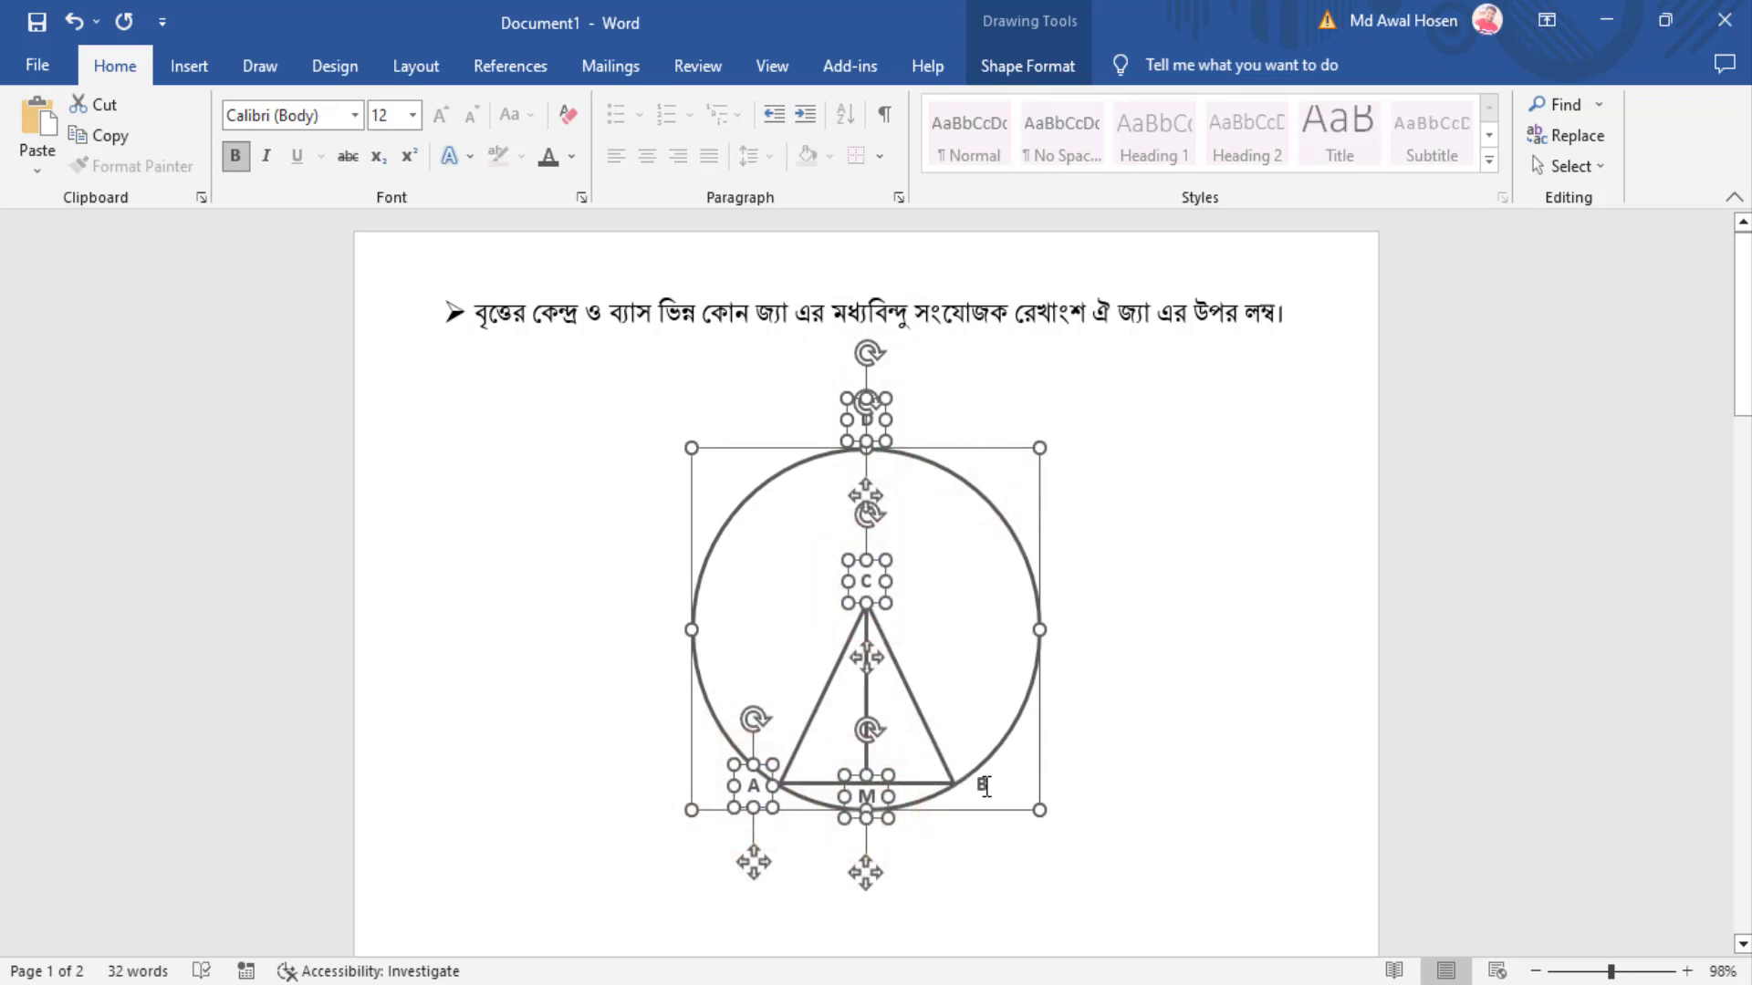
pyautogui.keyDown('shift'); pyautogui.click(982, 785); pyautogui.keyUp('shift')
pyautogui.keyDown('shift'); pyautogui.click(919, 716); pyautogui.keyUp('shift')
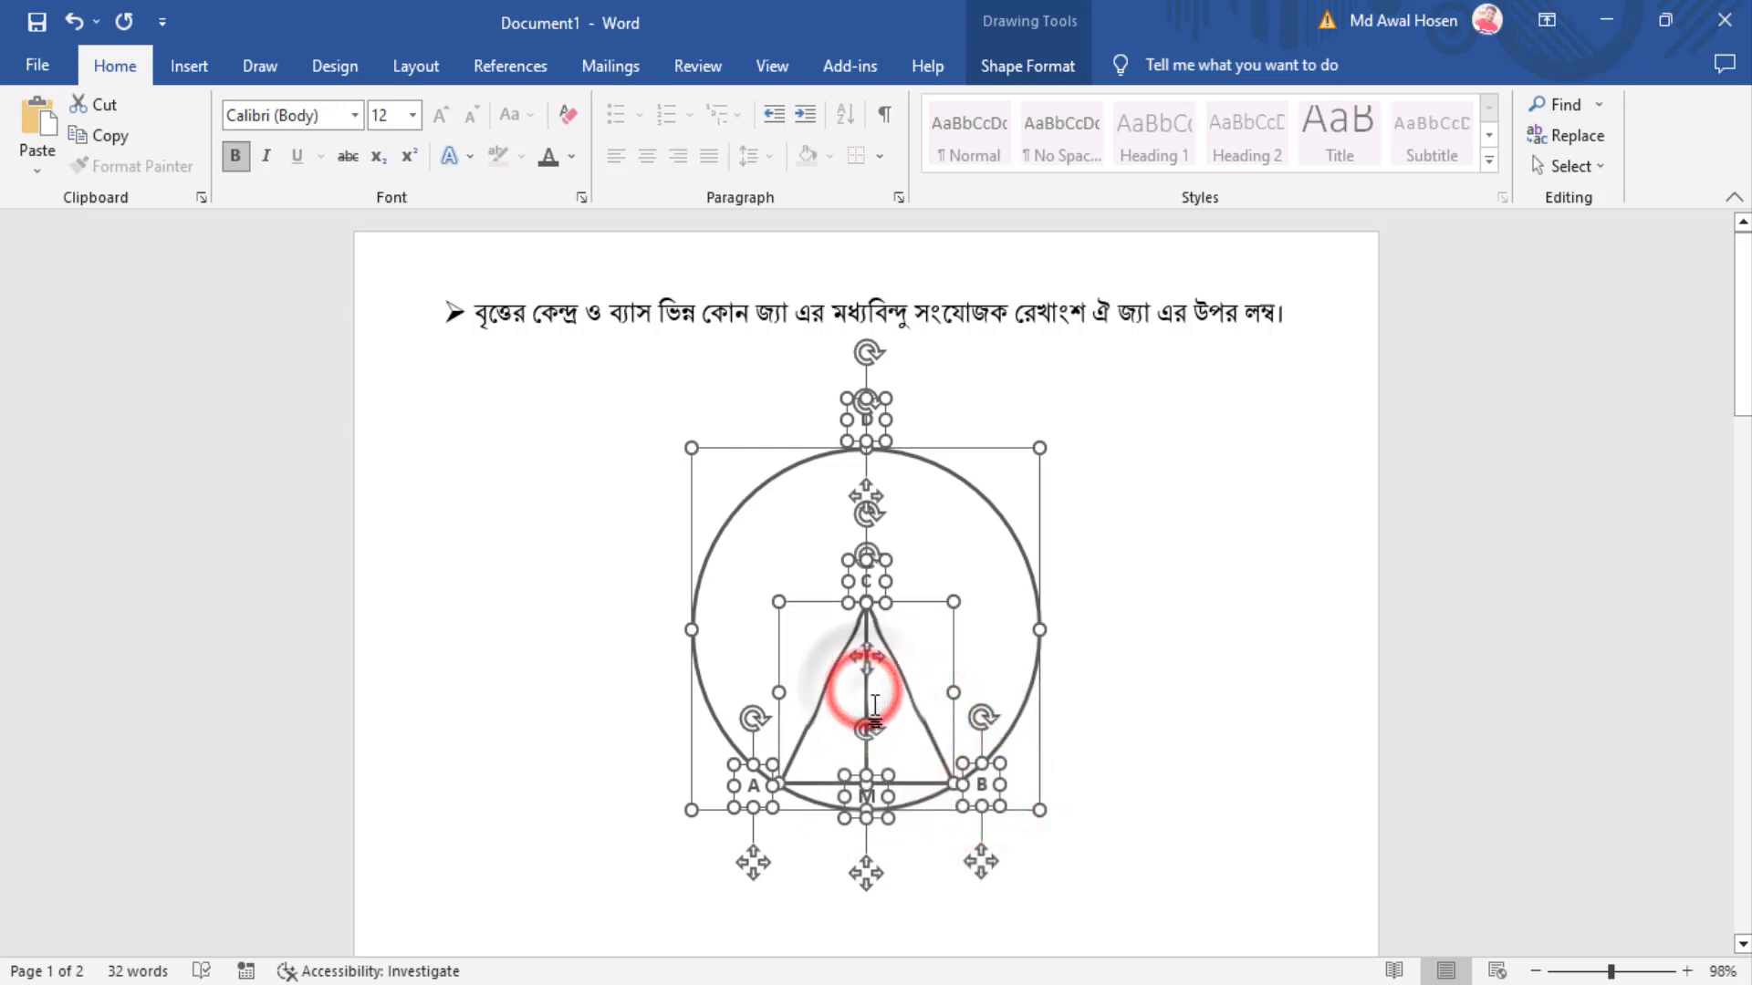
# Step: Group the selected shapes and move the drawing to the page's left side
pyautogui.rightClick(878, 439)
pyautogui.moveTo(947, 642)
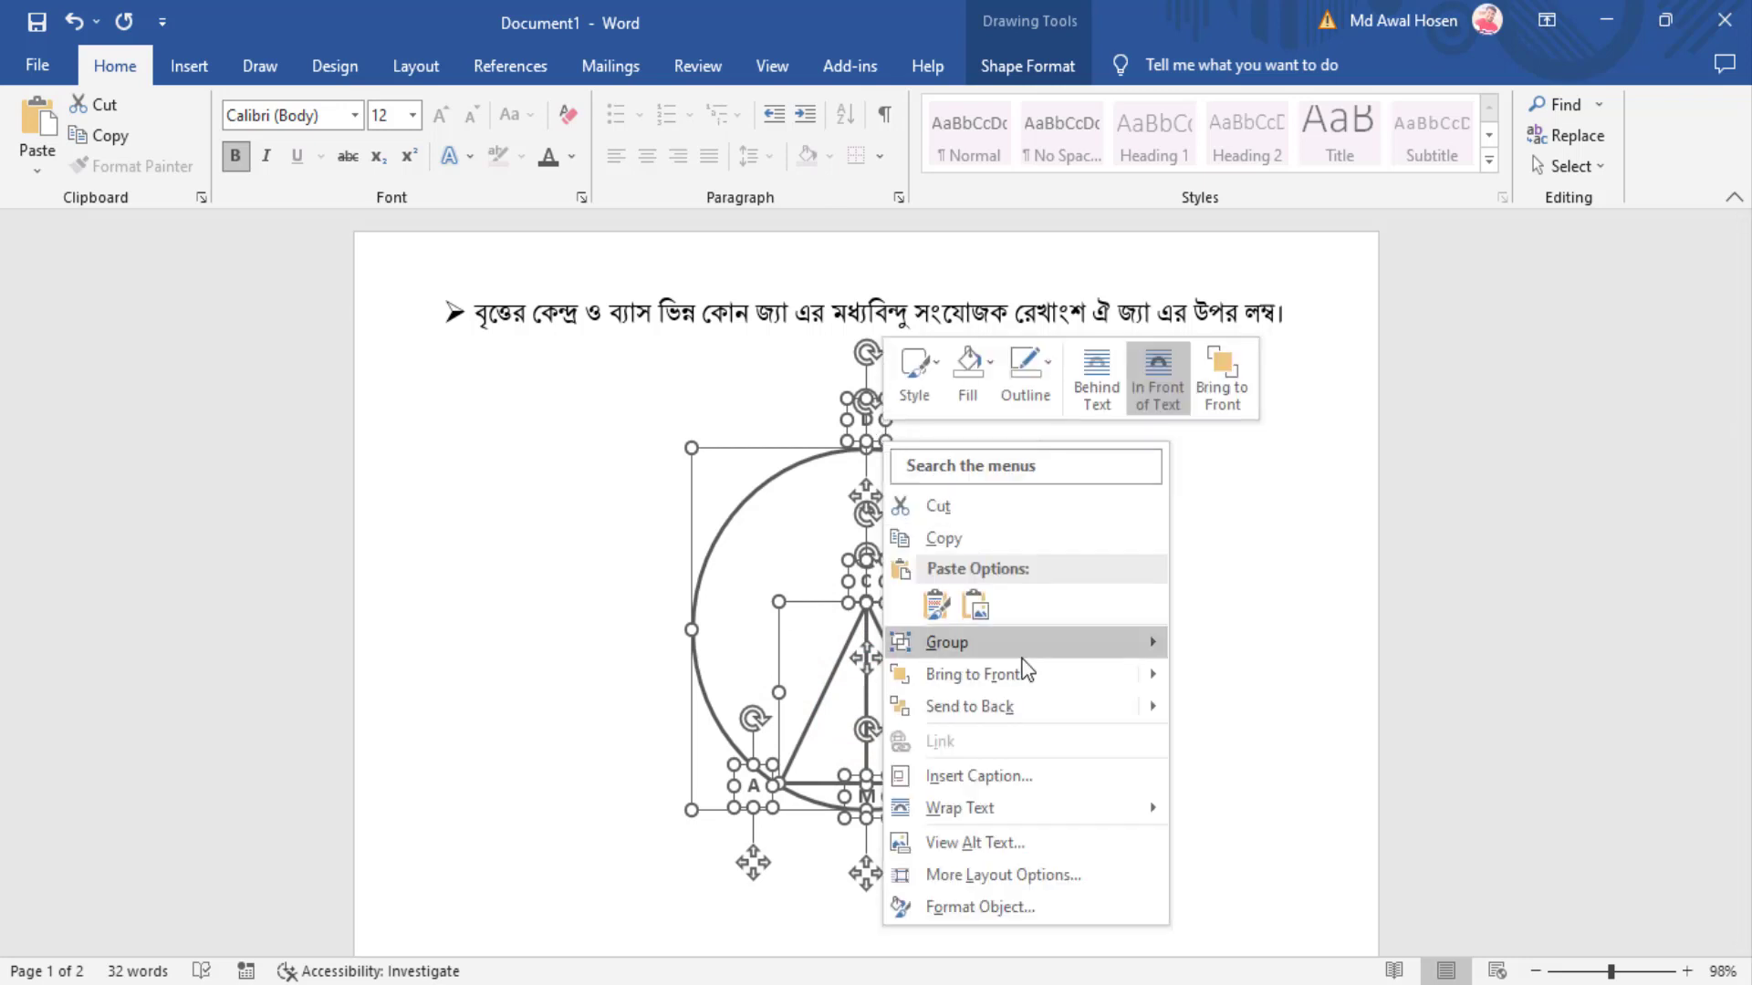
pyautogui.click(1228, 644)
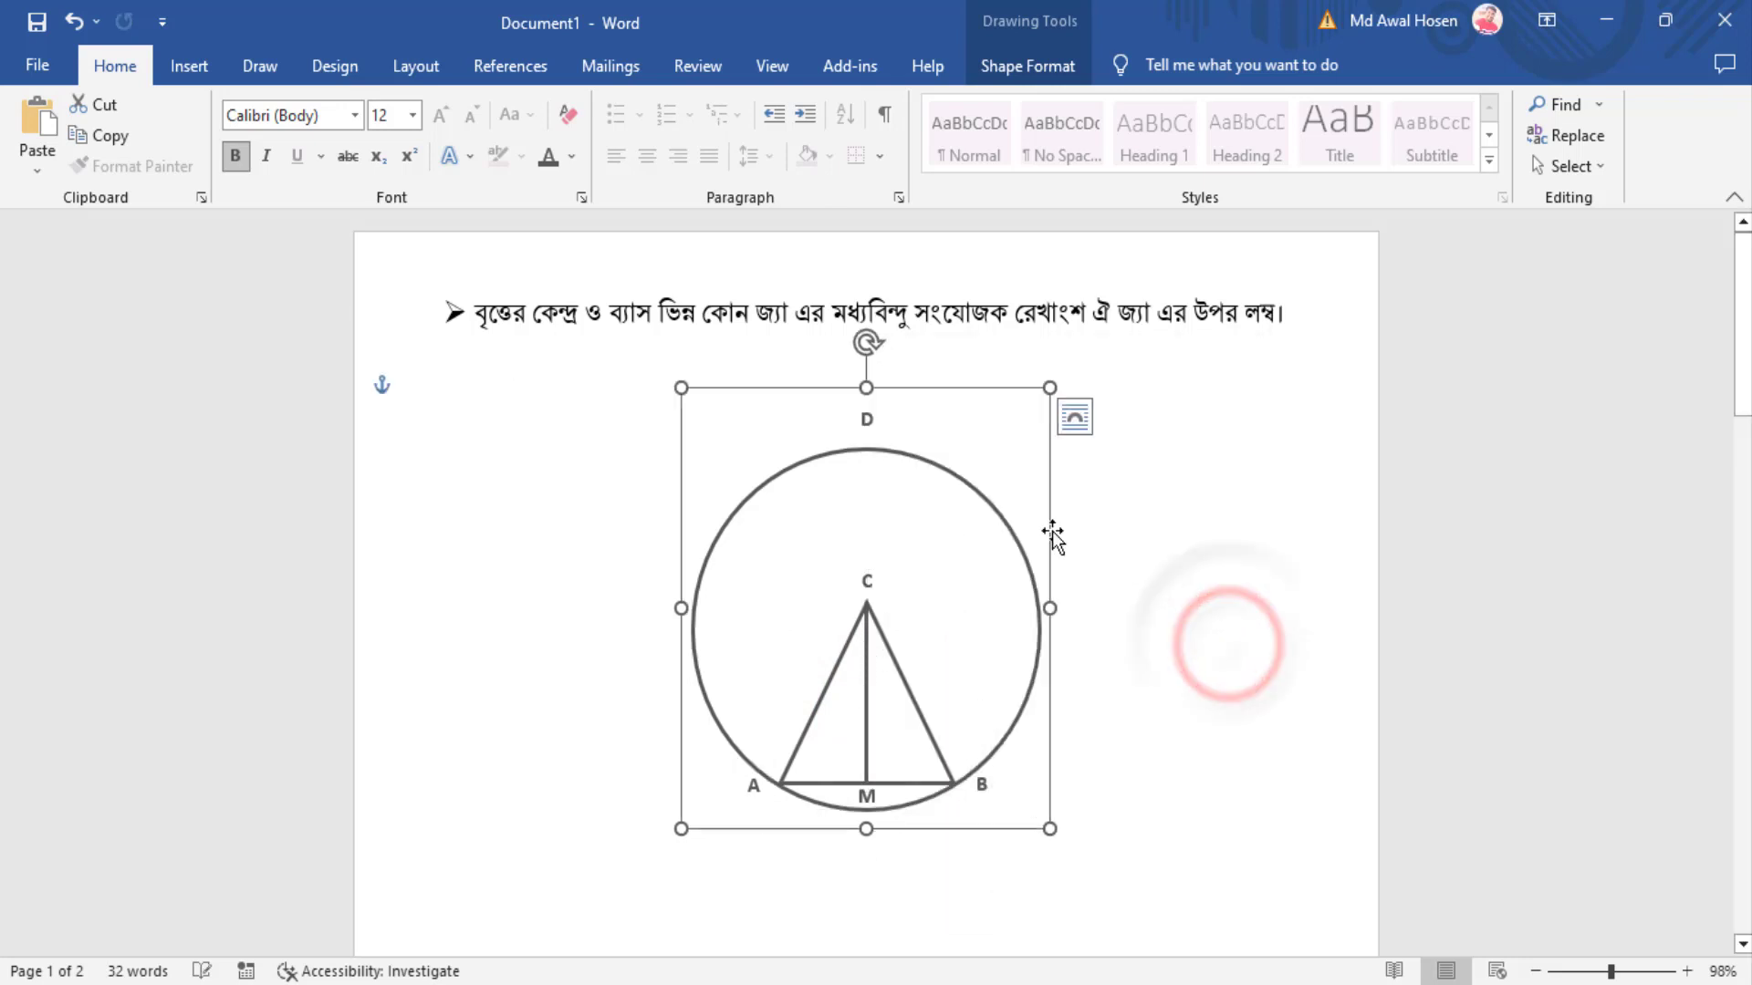
pyautogui.click(1007, 530)
pyautogui.moveTo(951, 530); pyautogui.dragTo(719, 589)
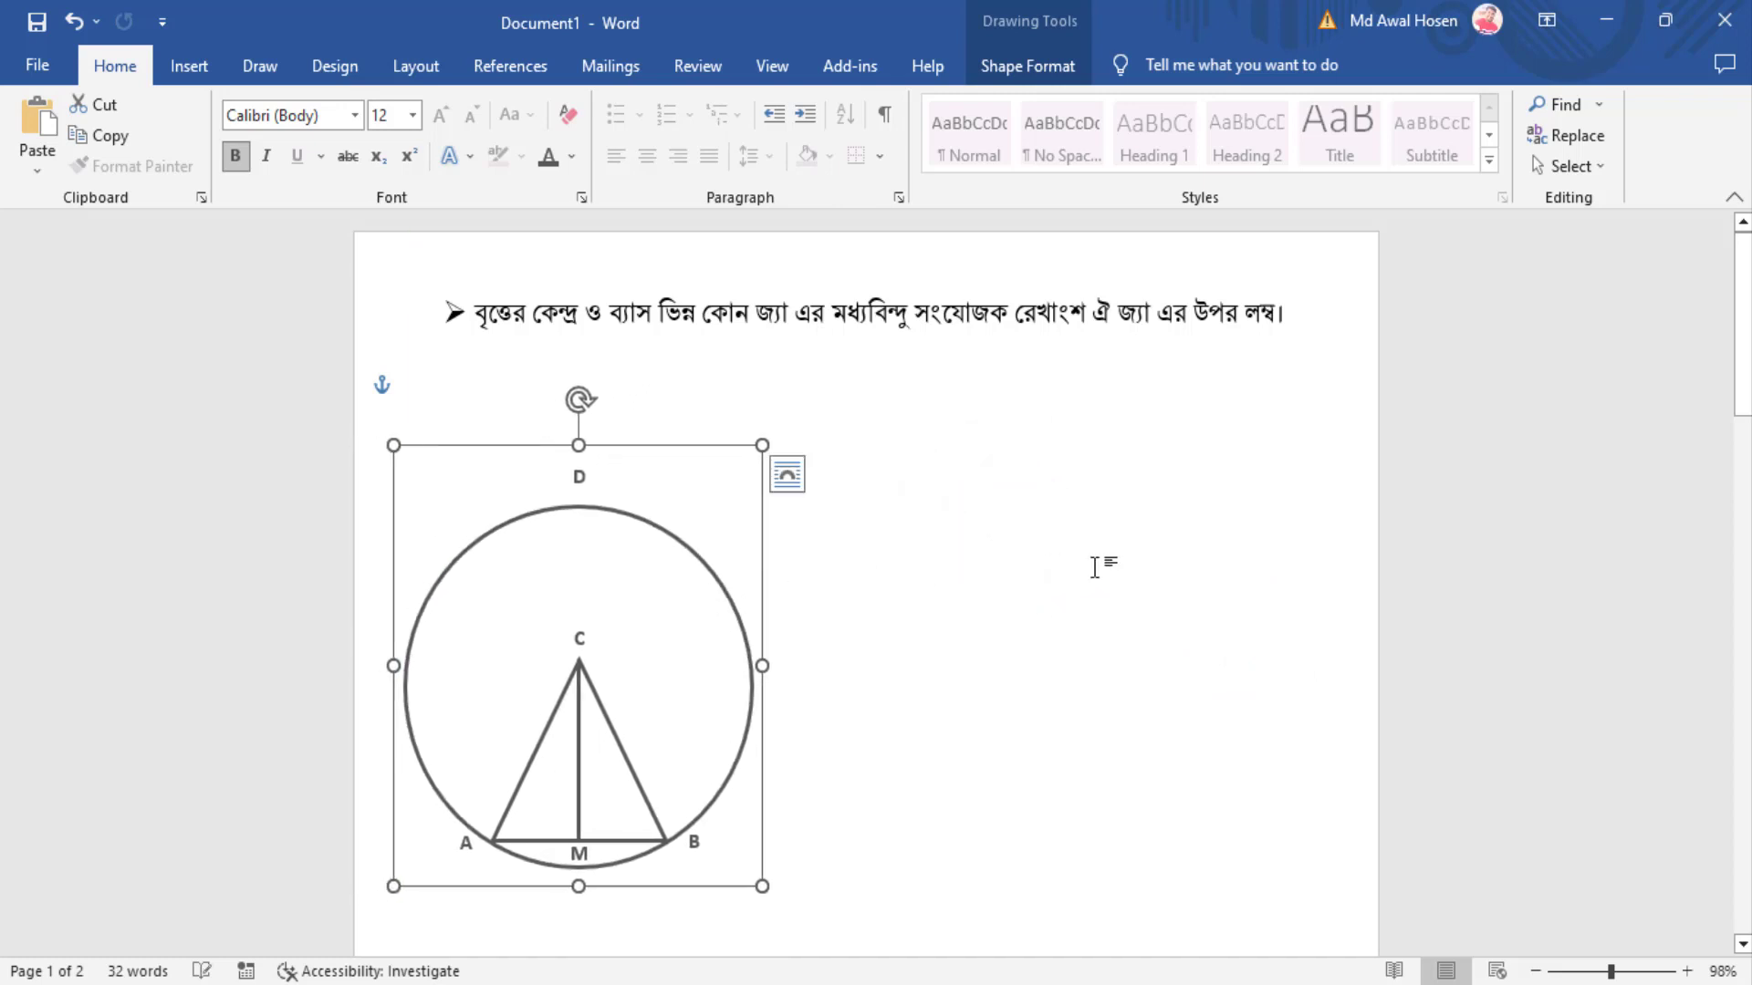
pyautogui.scroll(-1, 1095, 567)
# Step: Draw an oval circle to the right of the grouped diagram and shift it up-left
pyautogui.click(1149, 580)
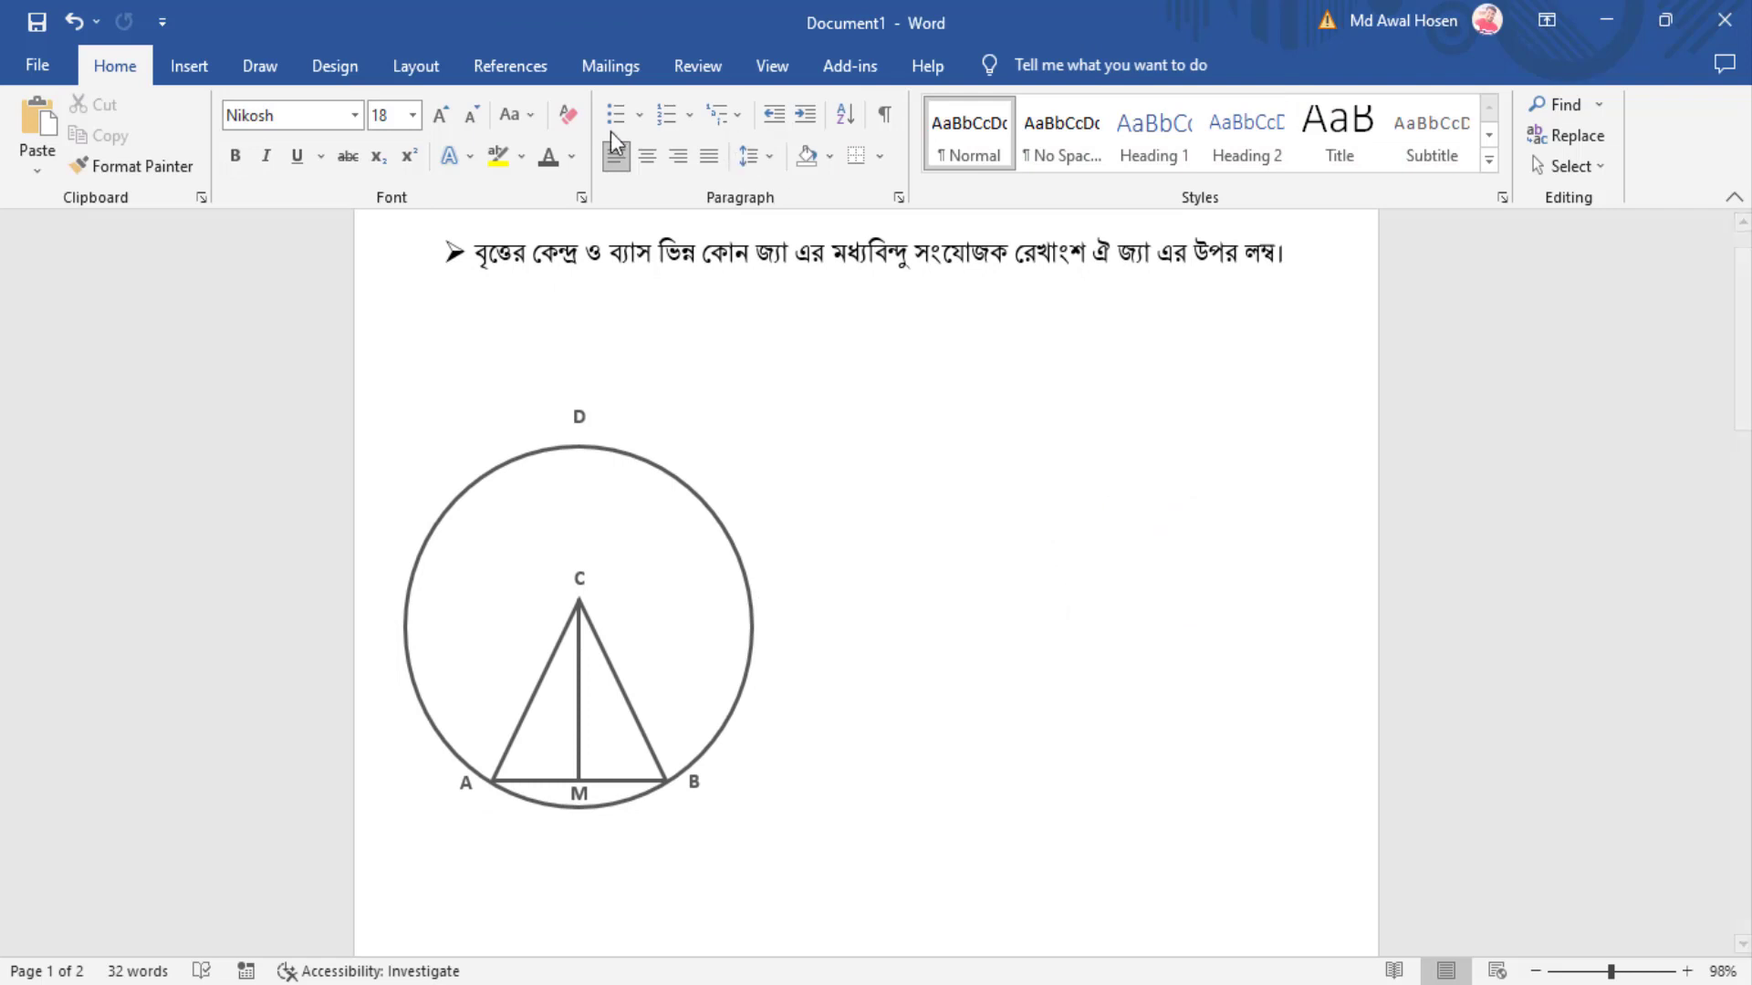
pyautogui.click(195, 68)
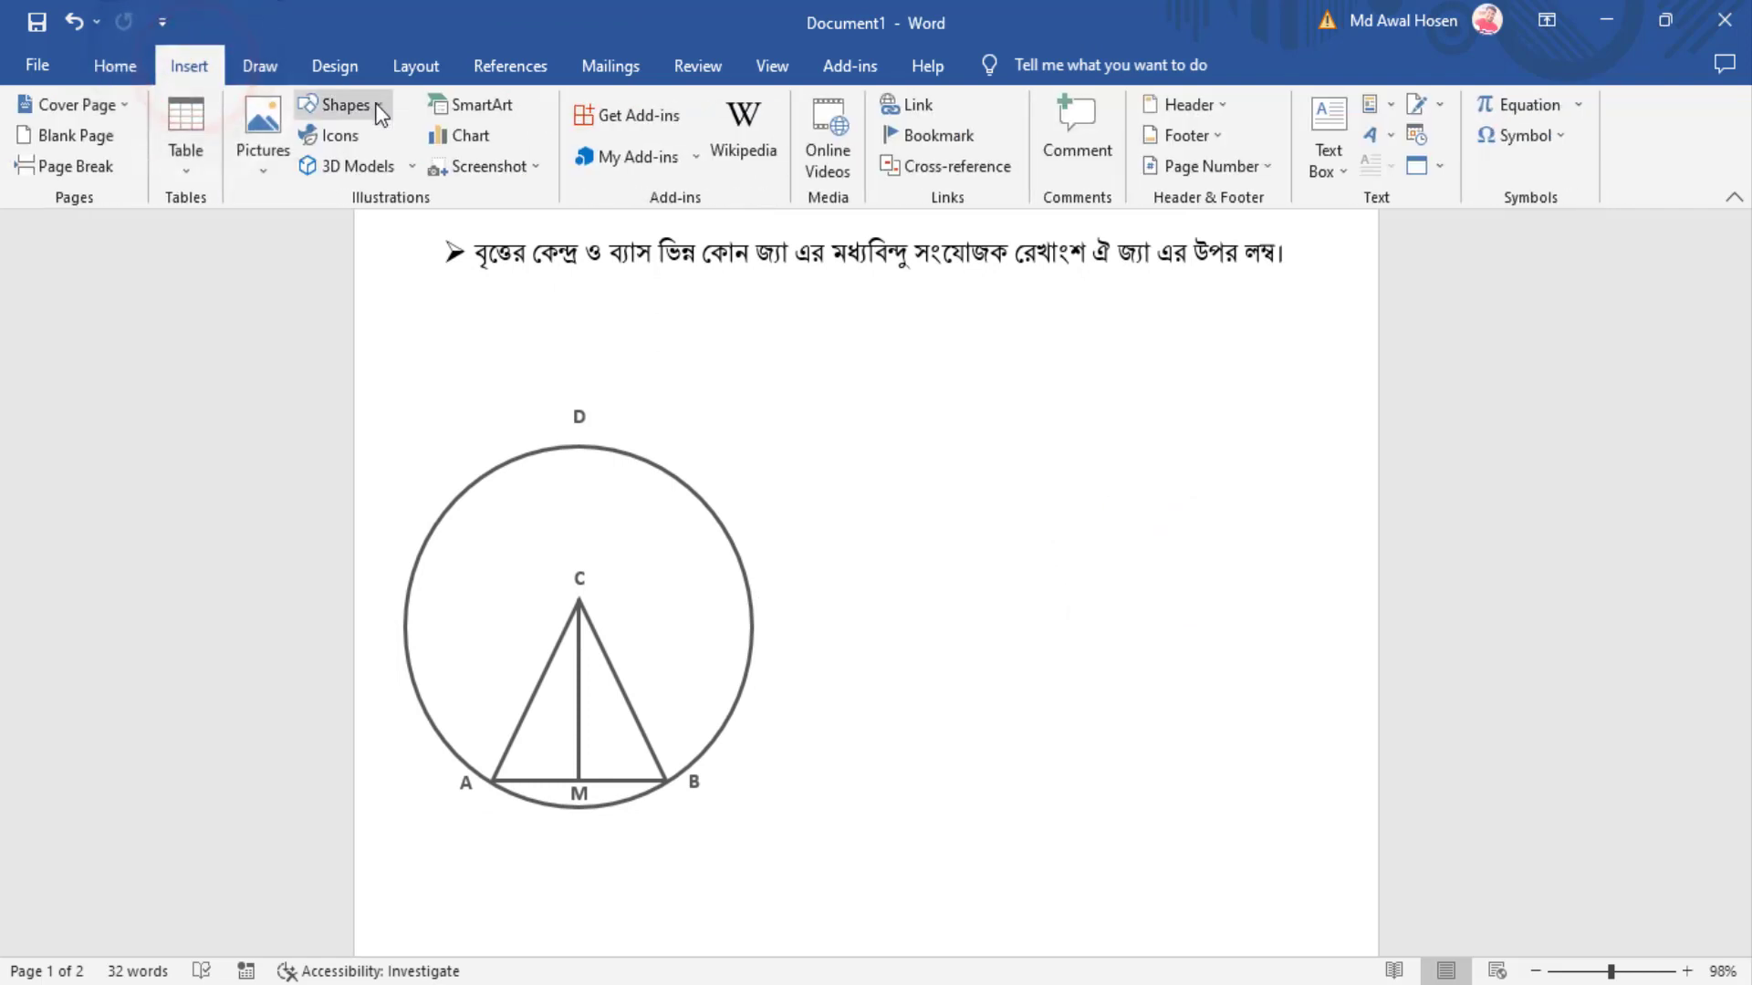
pyautogui.click(376, 103)
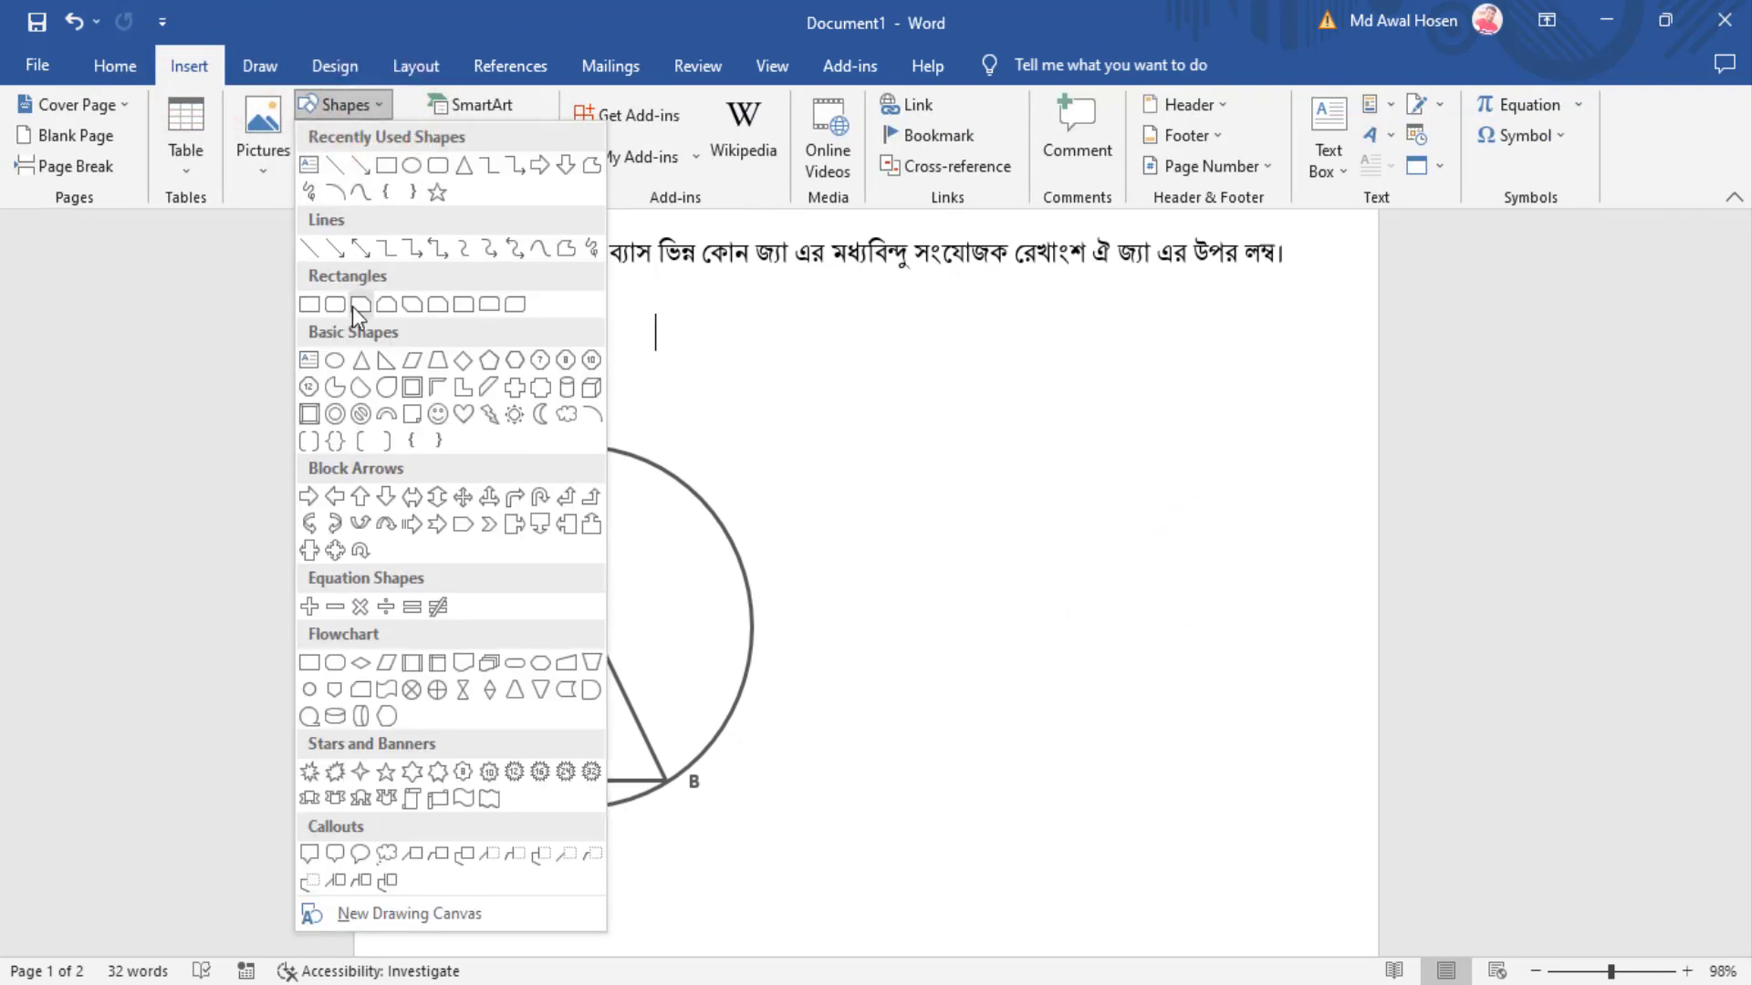
pyautogui.click(335, 360)
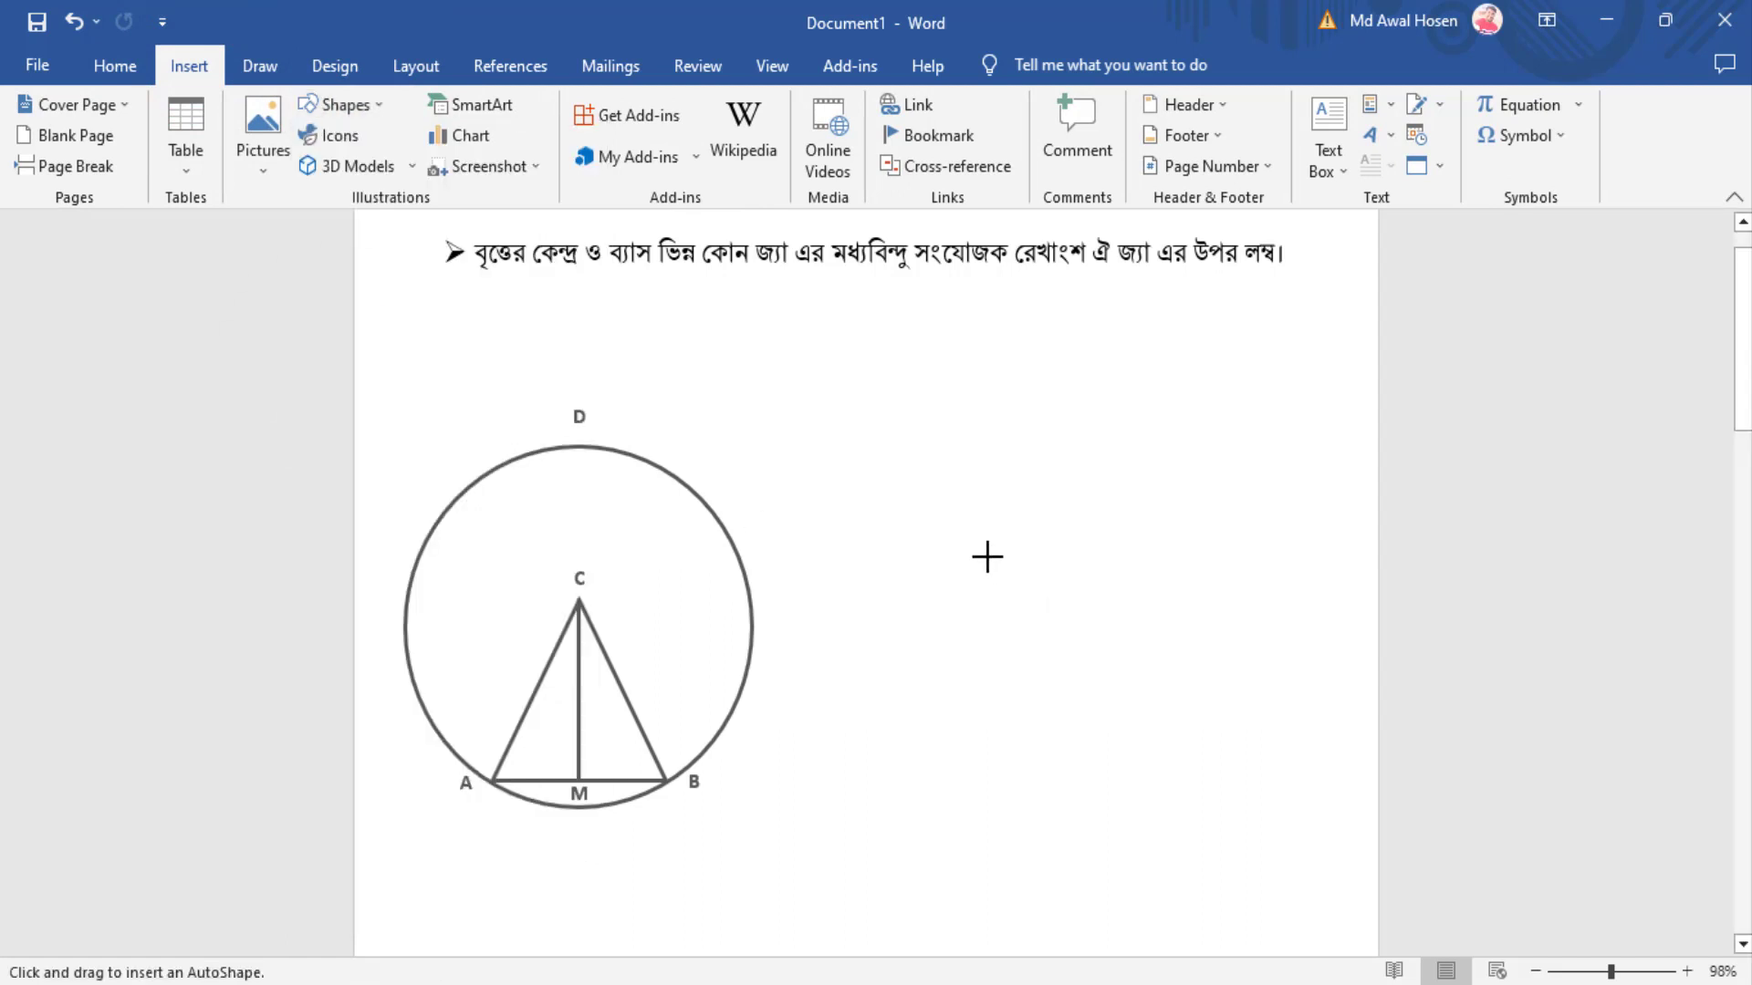
pyautogui.moveTo(953, 485); pyautogui.dragTo(1189, 845)
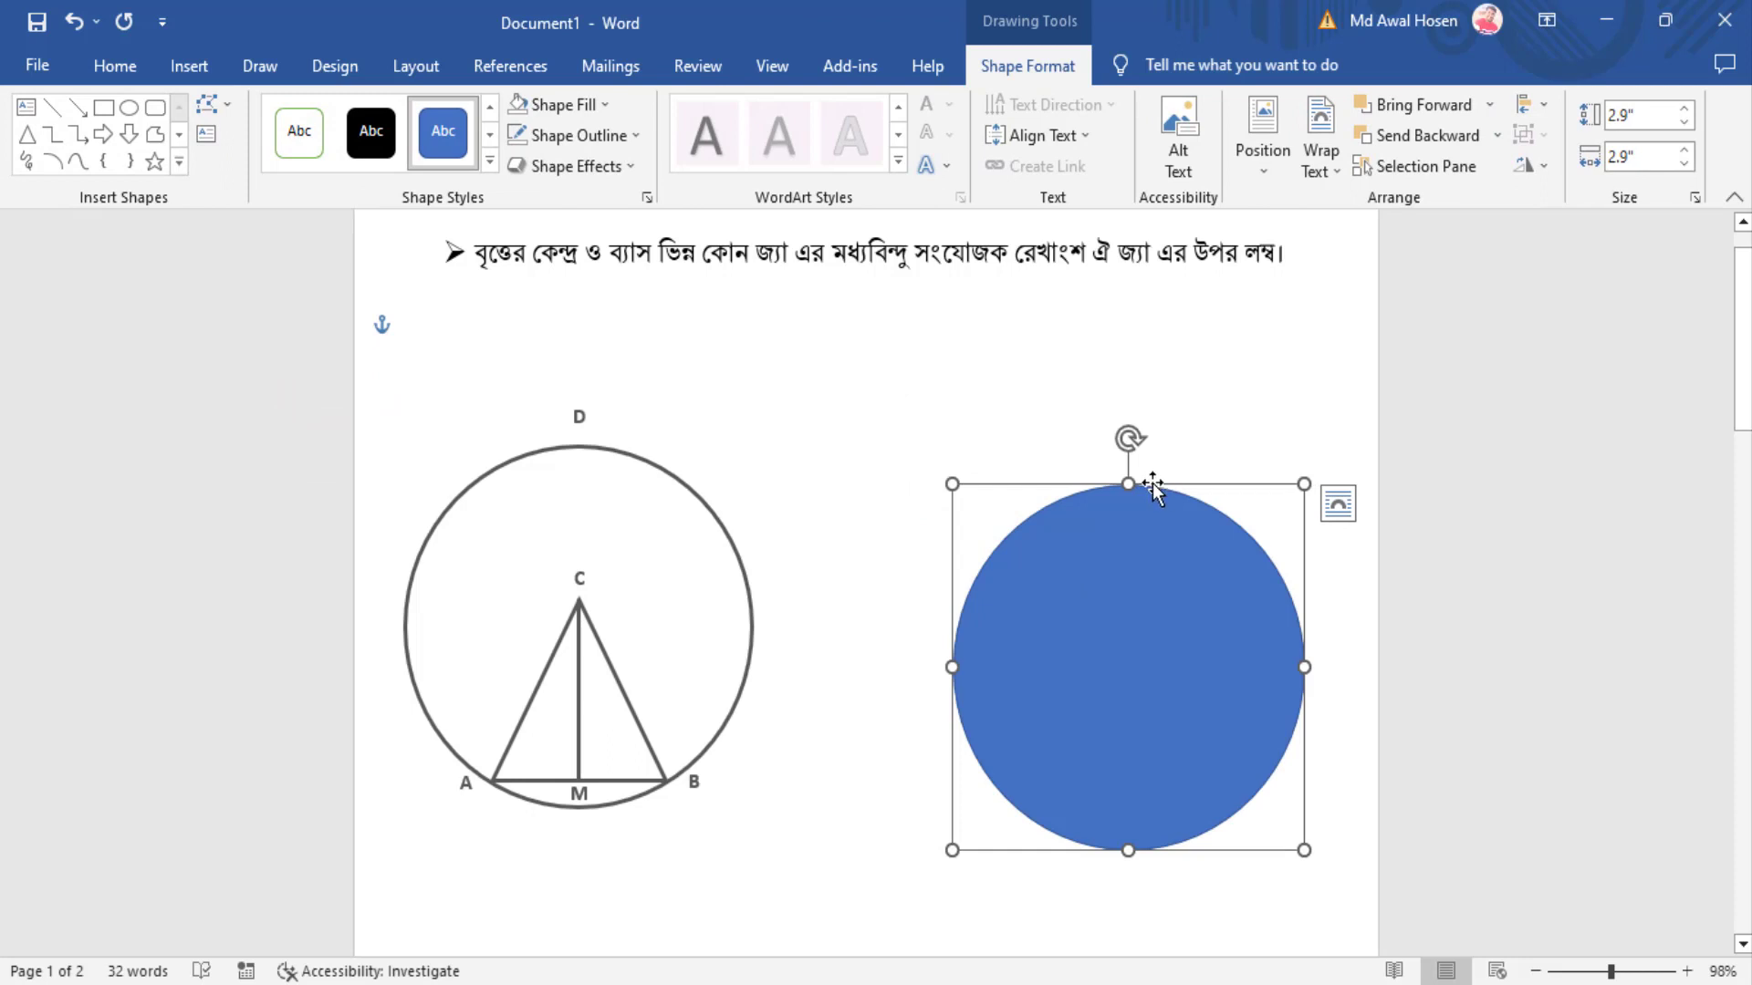
pyautogui.moveTo(1153, 487); pyautogui.dragTo(1089, 413)
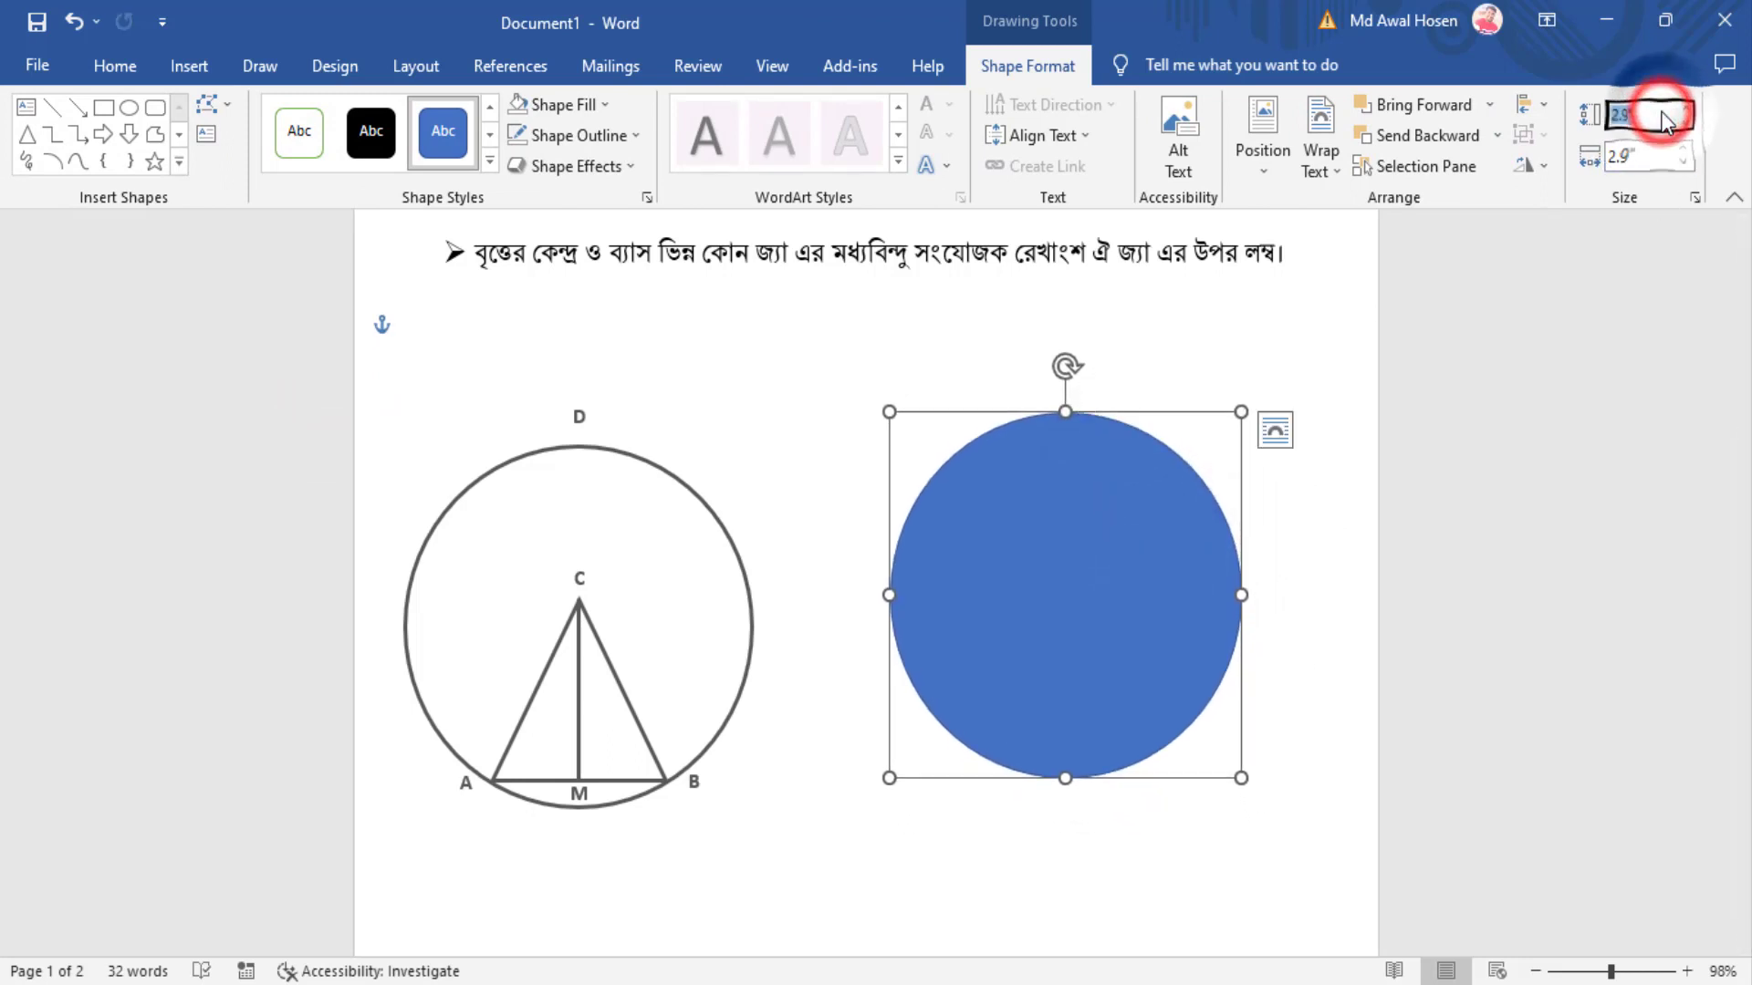
# Step: Resize the new circle to 2.88" high and 2.88" wide
pyautogui.click(1694, 197)
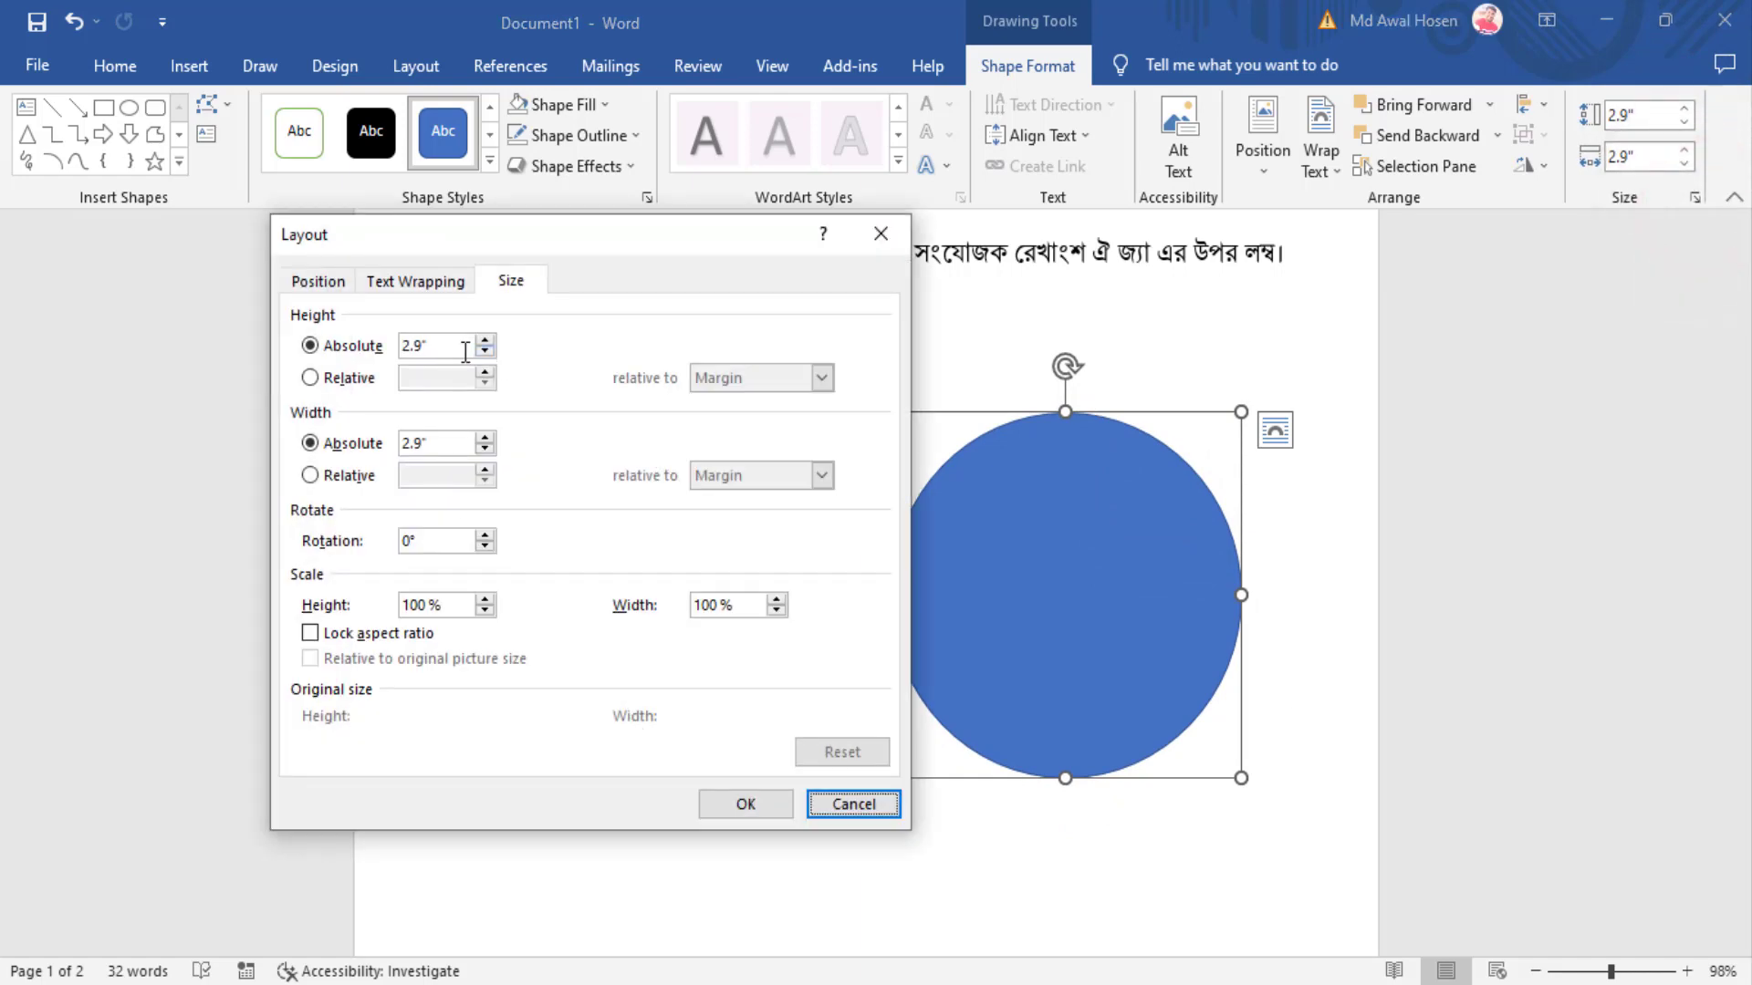
pyautogui.doubleClick(461, 345)
pyautogui.write('2')
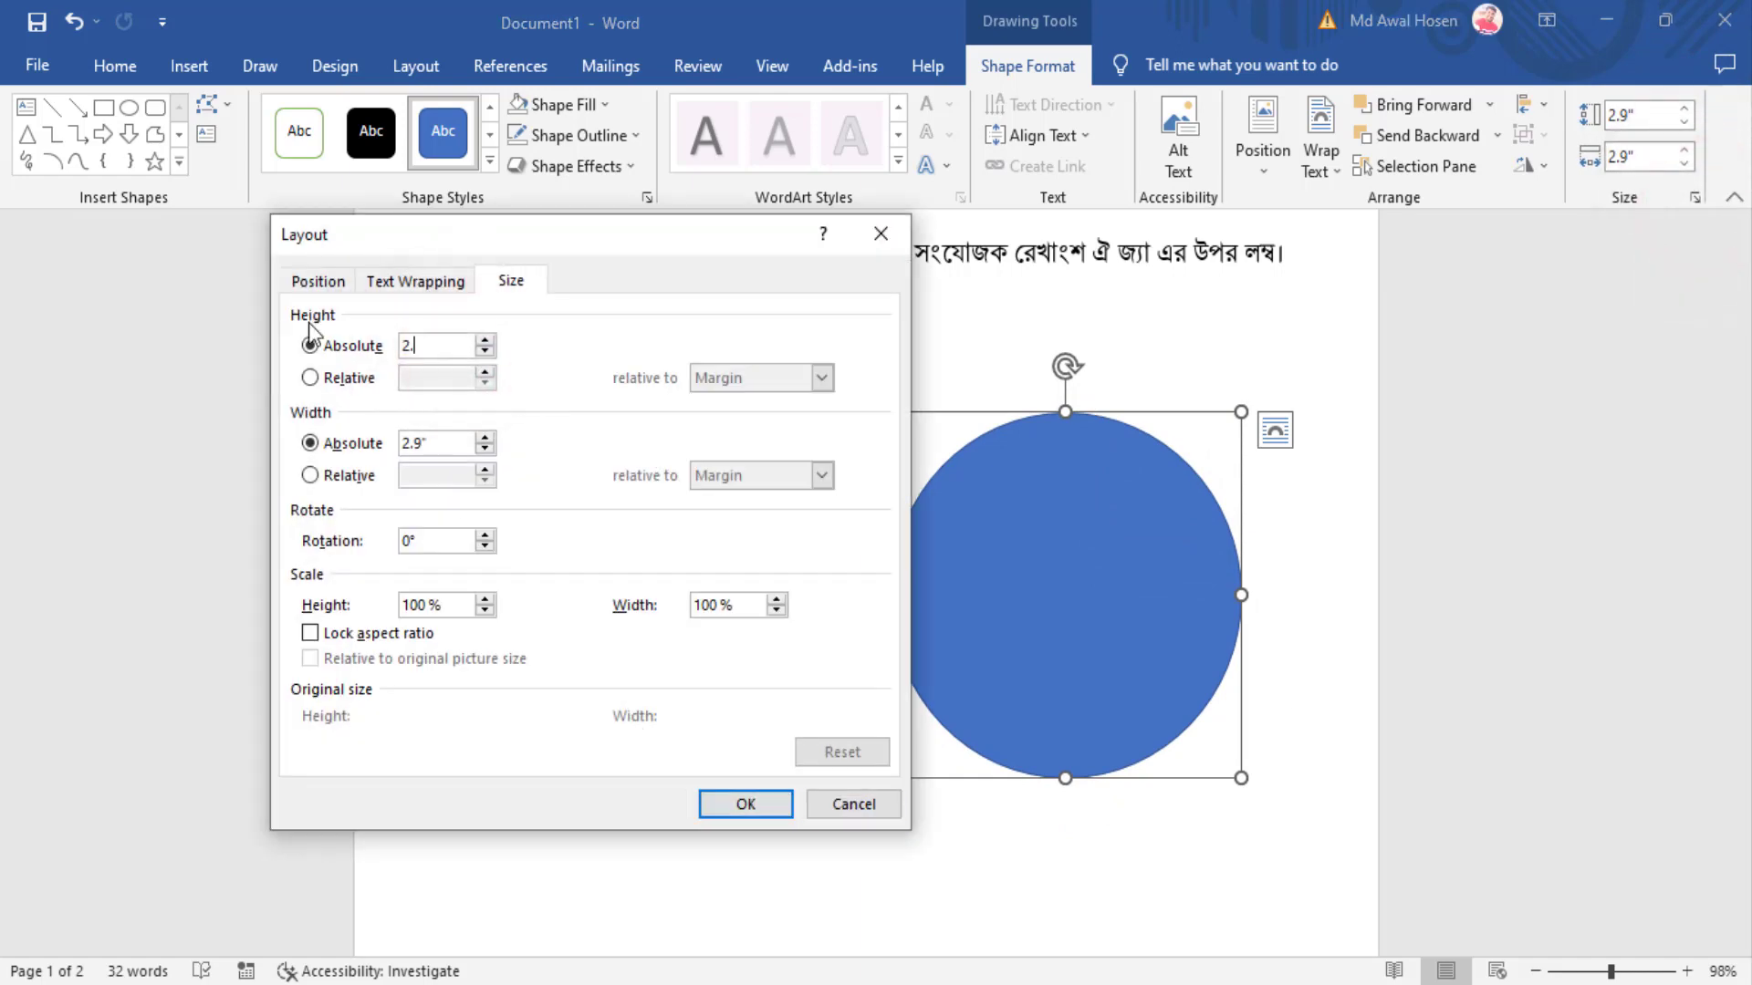
pyautogui.write('88')
pyautogui.doubleClick(461, 443)
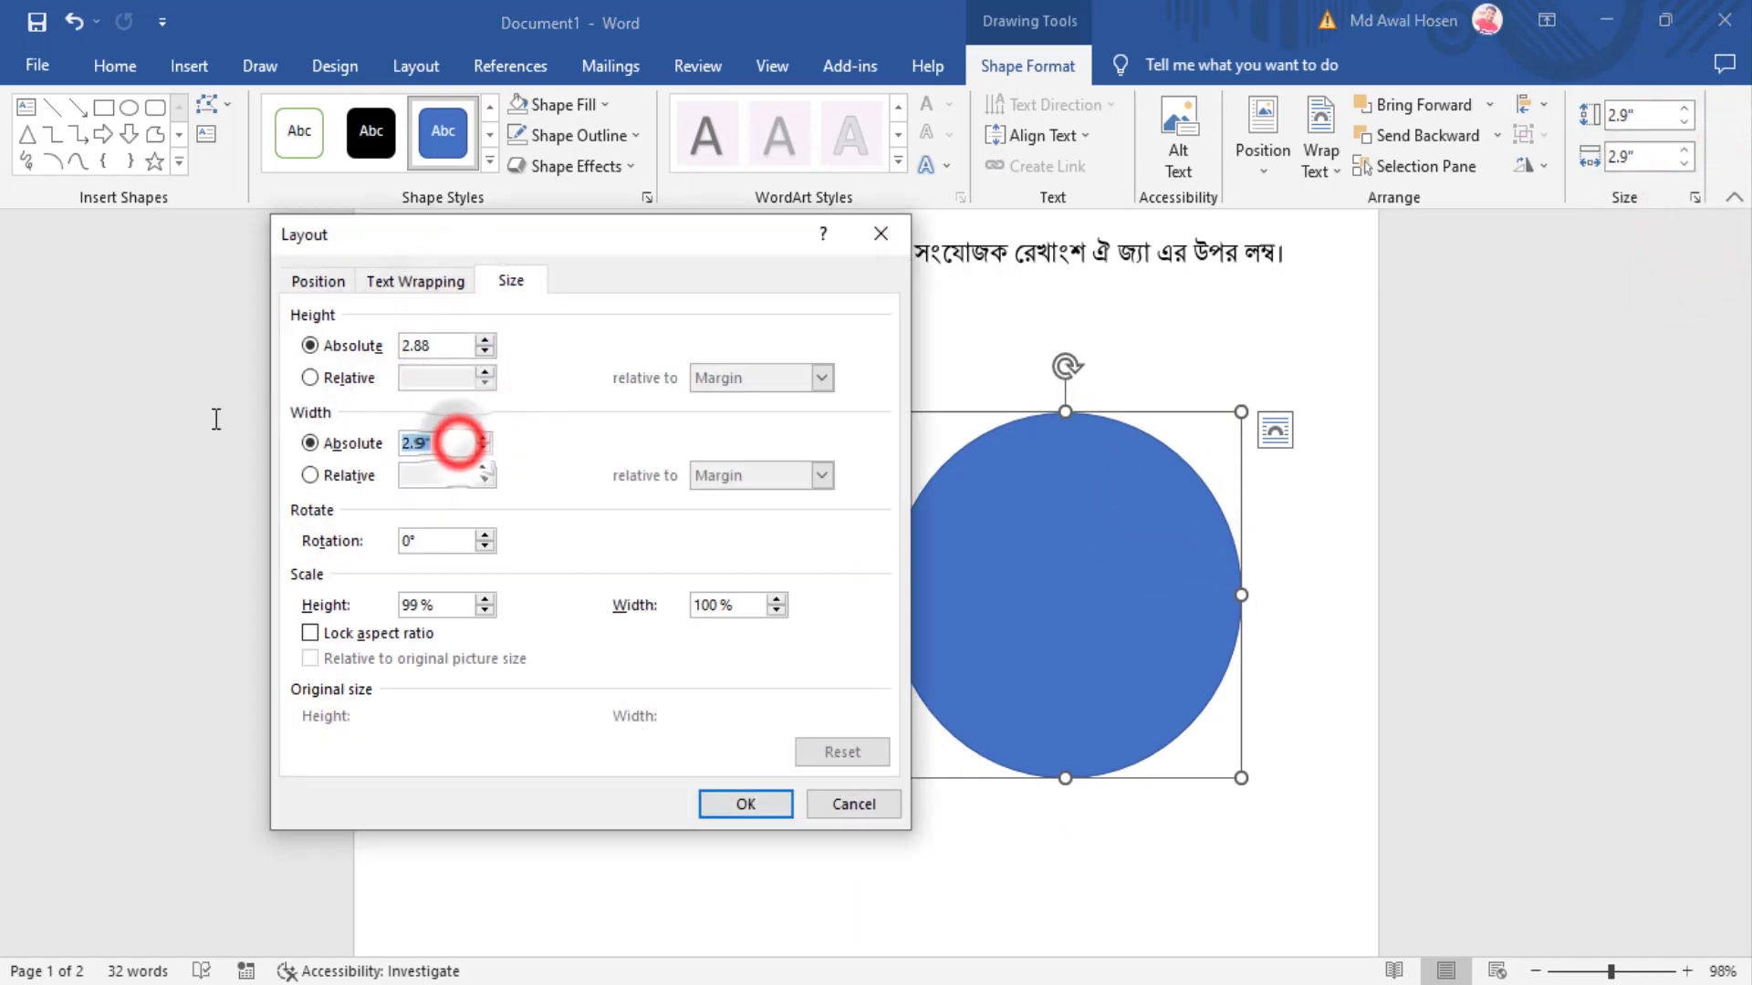
pyautogui.write('2.')
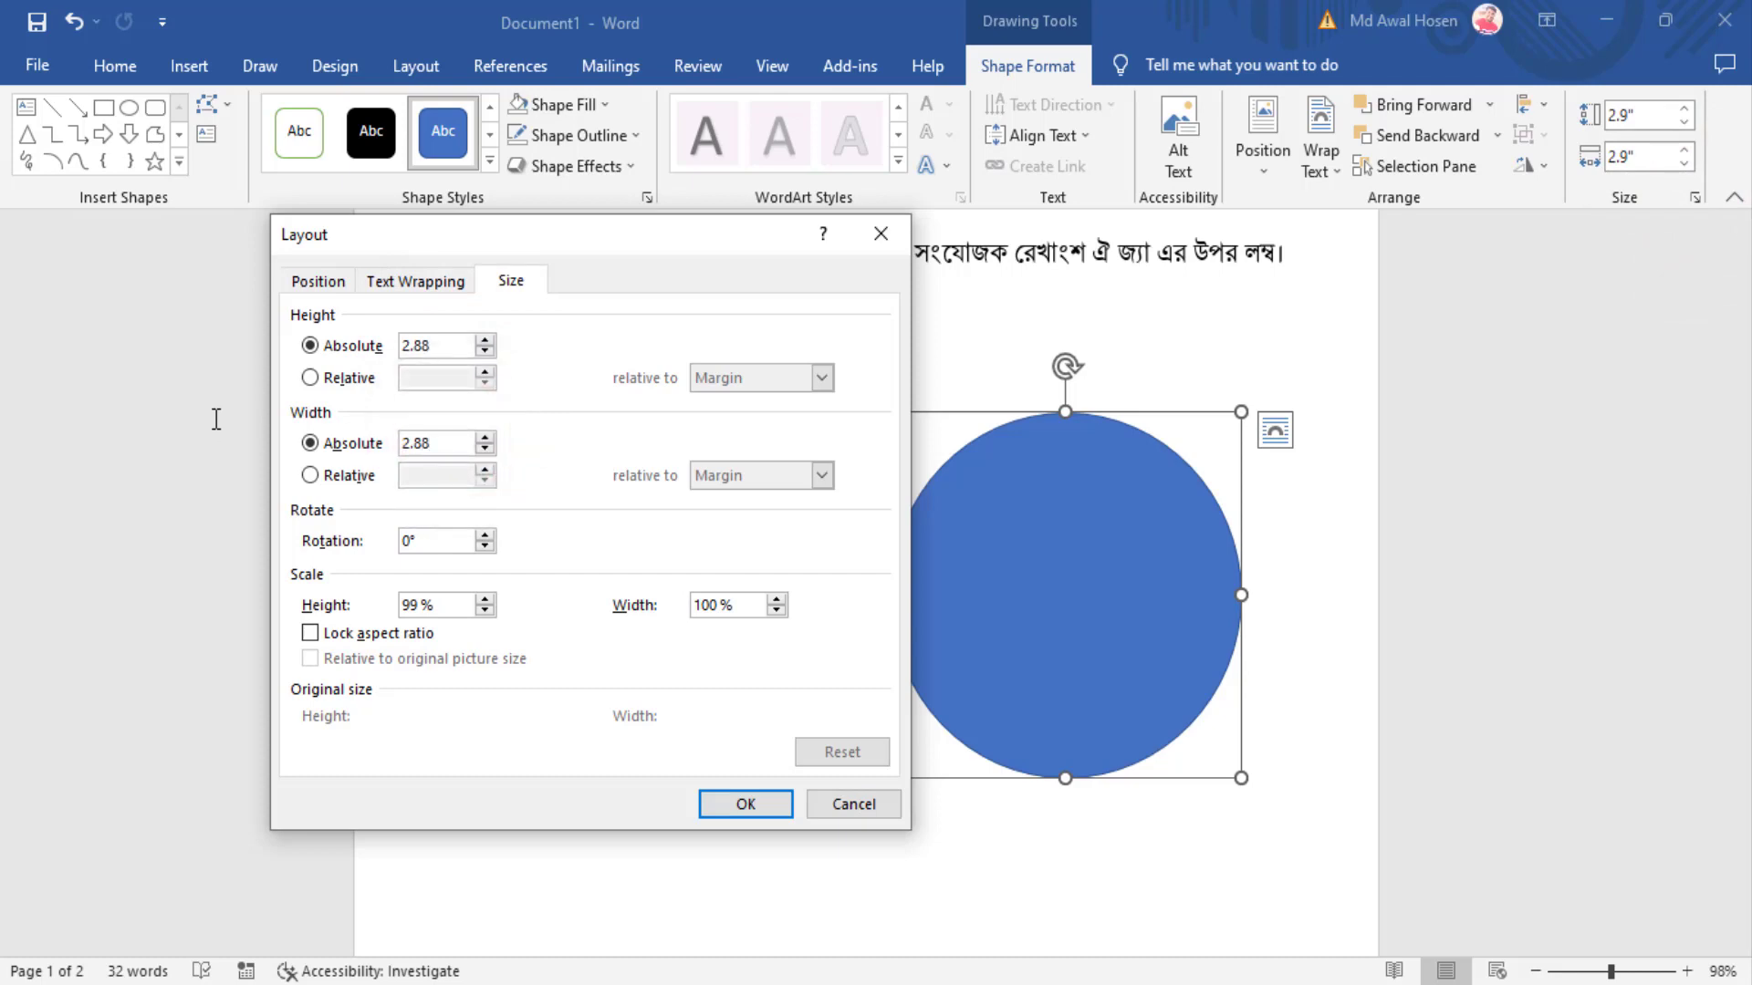
pyautogui.click(743, 805)
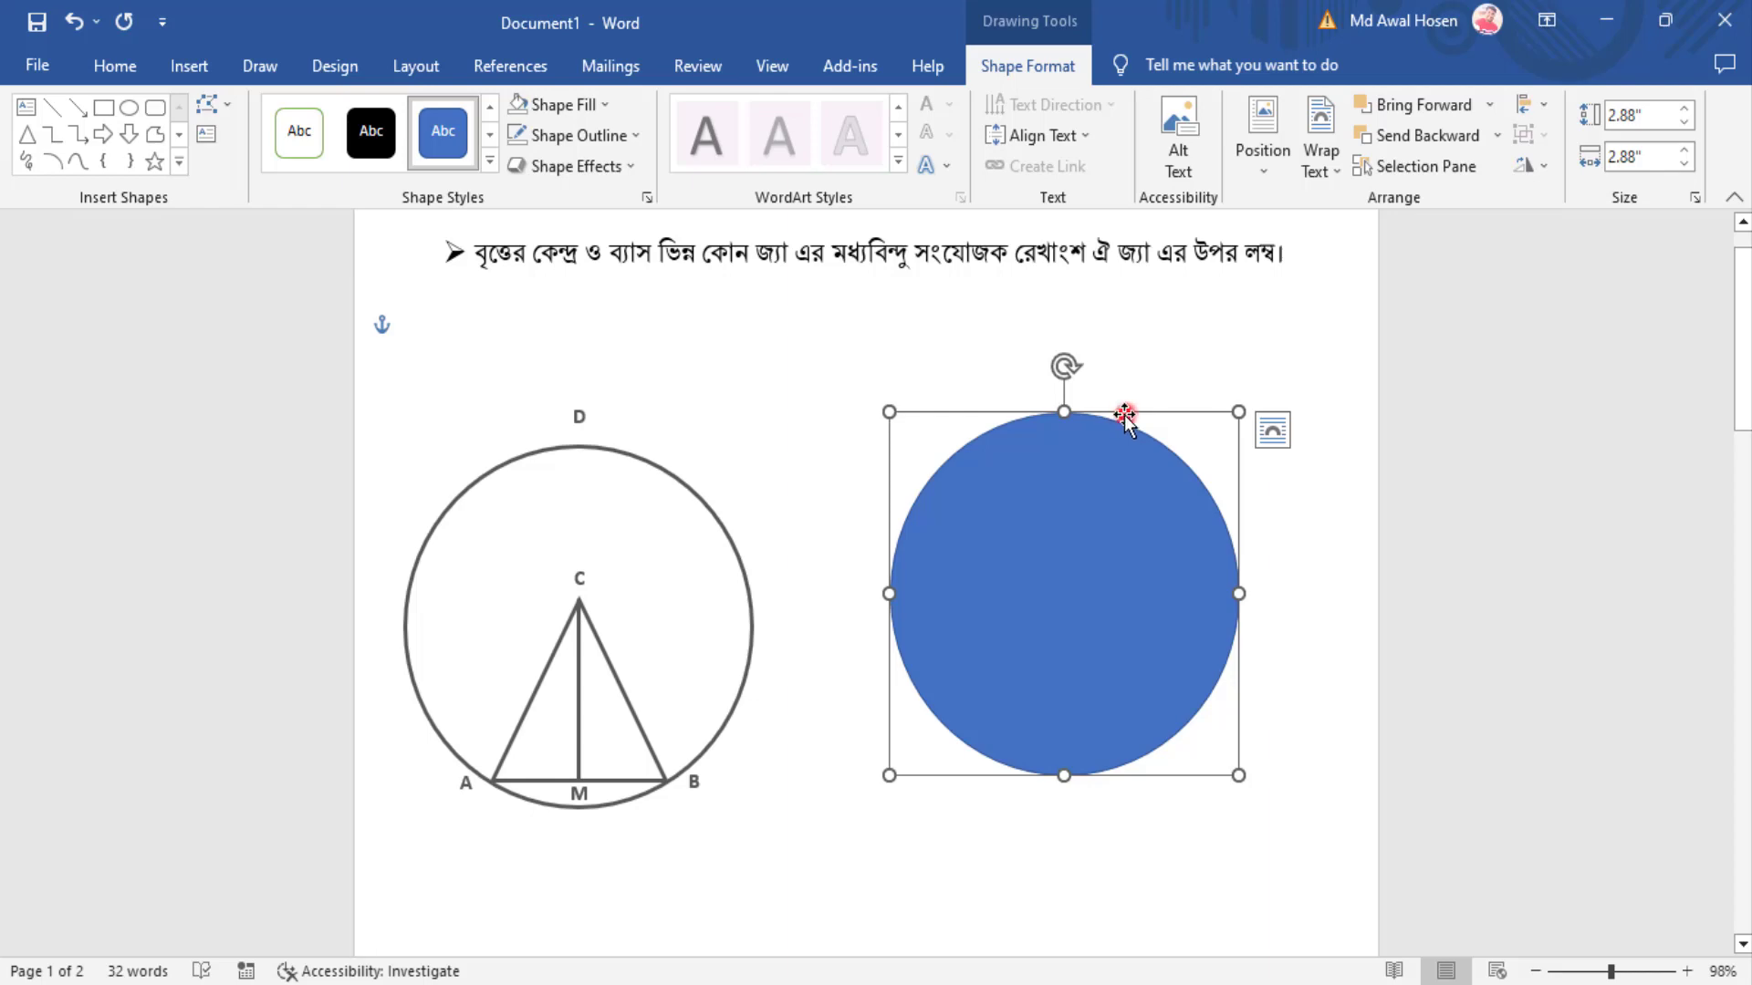
pyautogui.moveTo(1125, 415); pyautogui.dragTo(1096, 420)
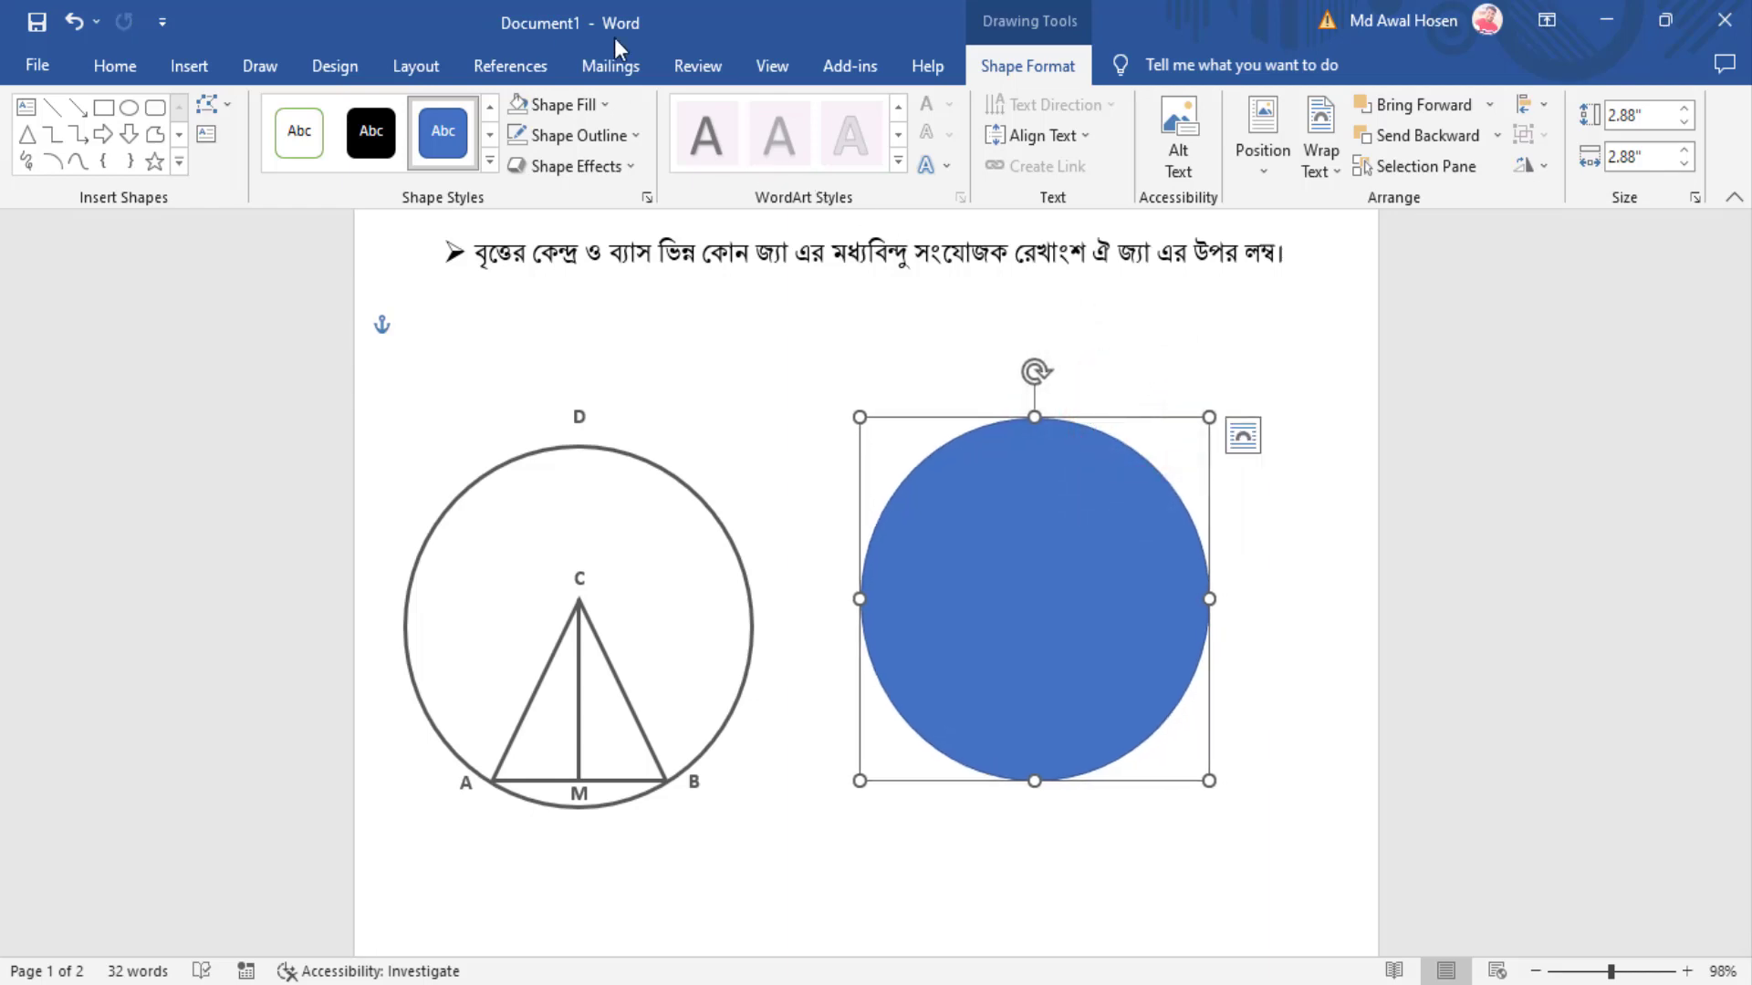
# Step: Remove the circle's fill, give it a 2¼ pt dark grey outline, and level it with the diagram
pyautogui.click(604, 104)
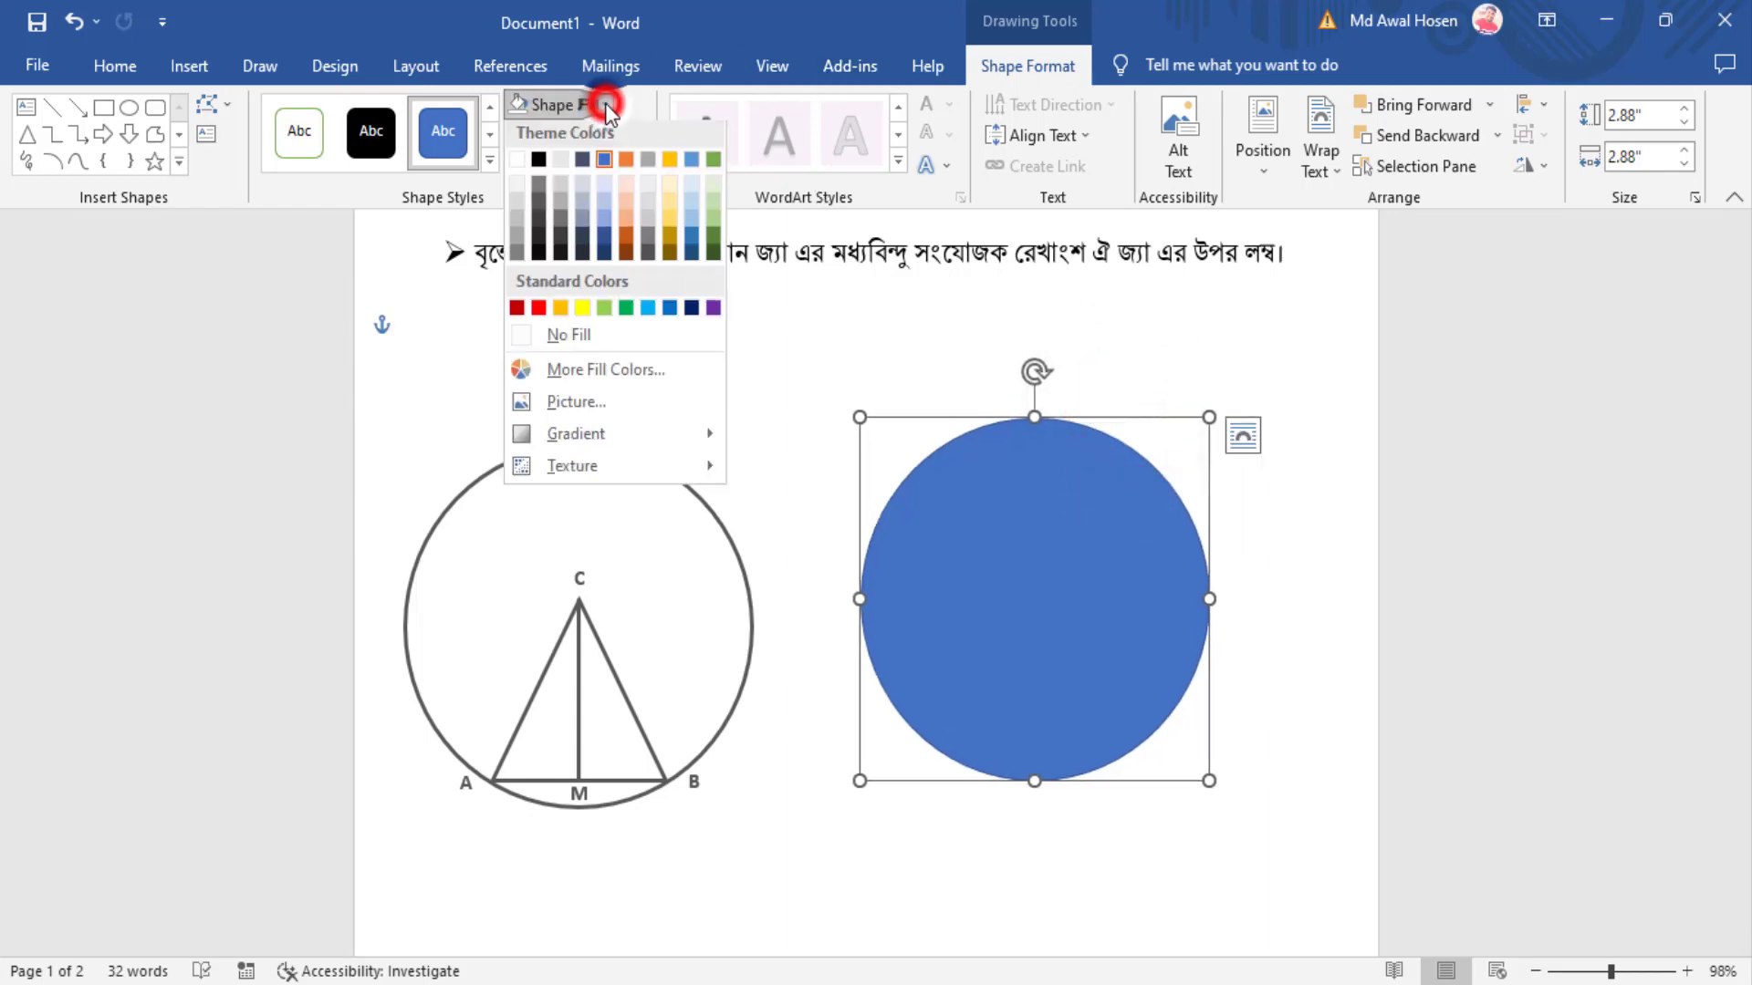
pyautogui.click(570, 341)
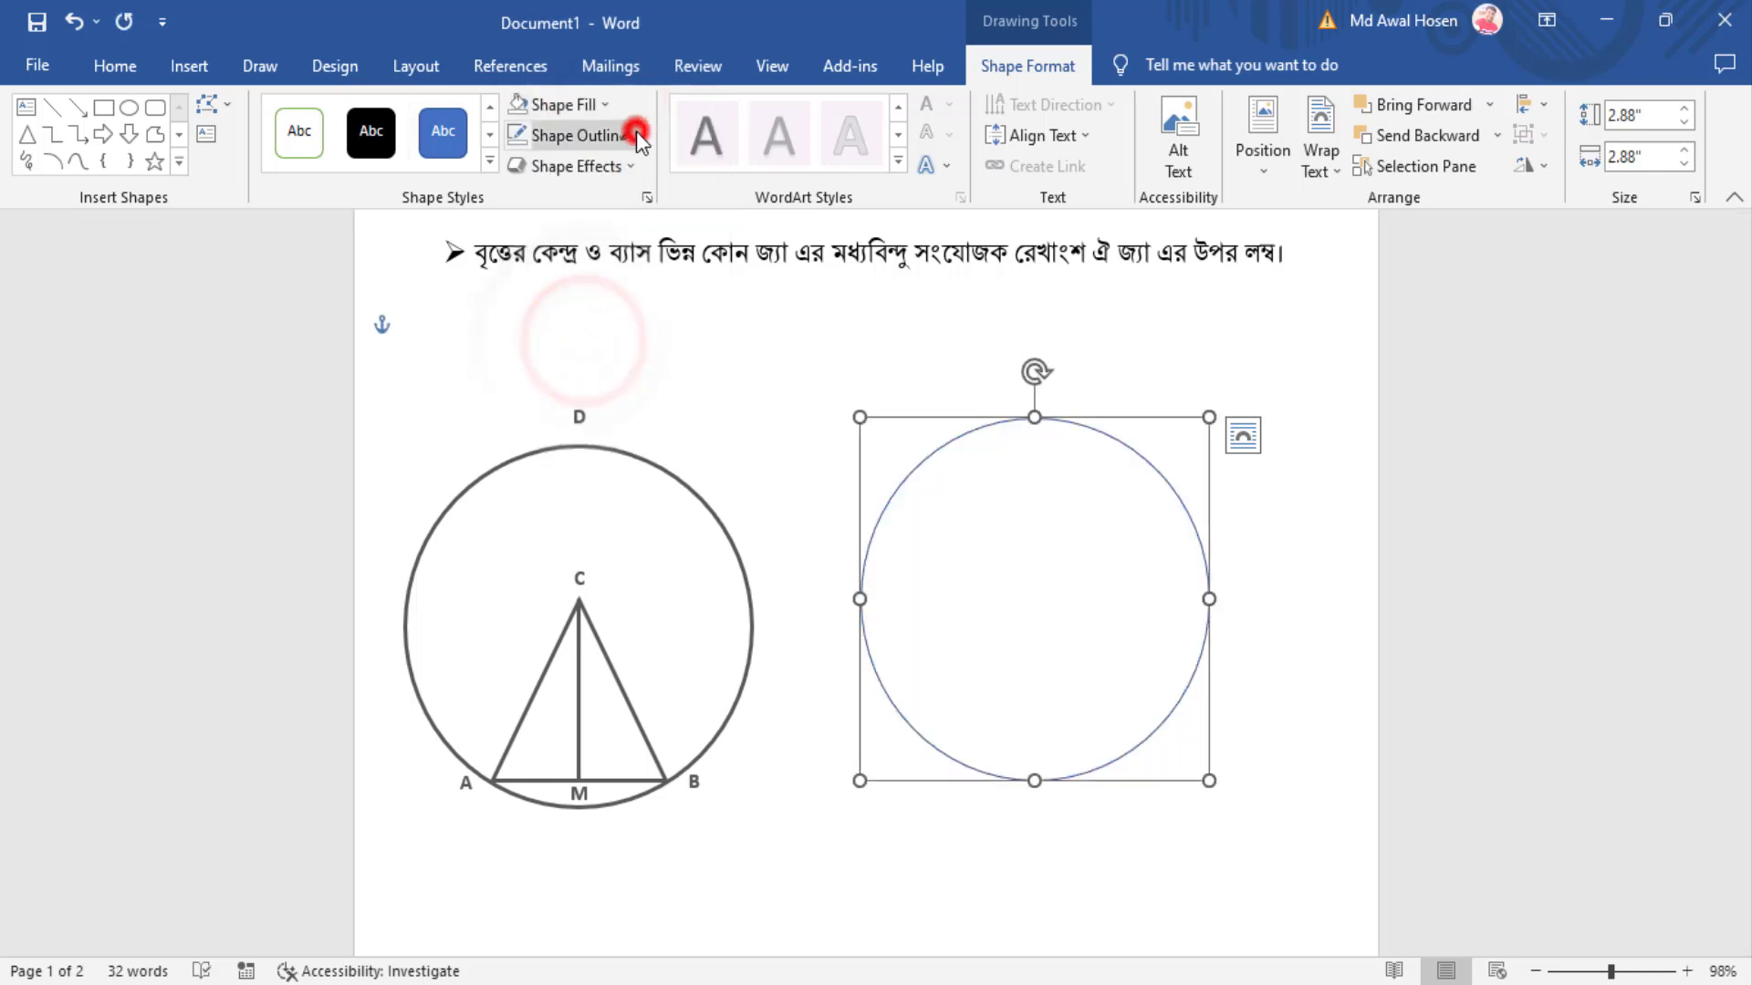
pyautogui.click(637, 135)
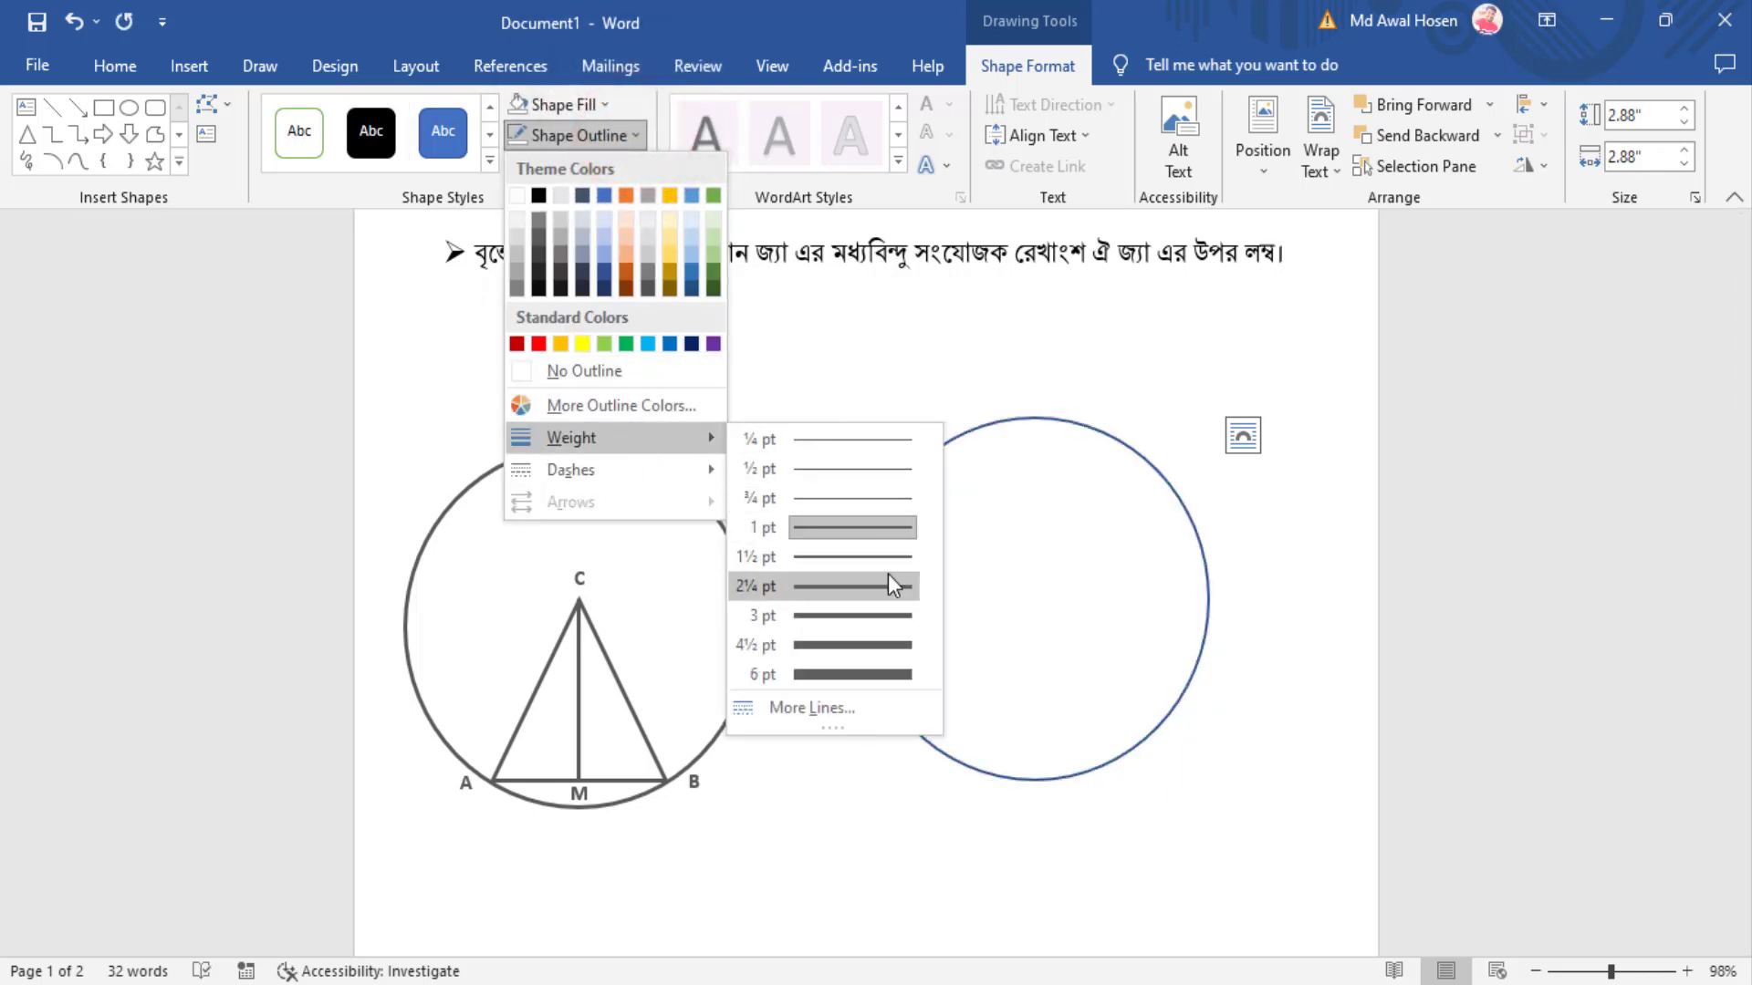
pyautogui.click(883, 579)
pyautogui.click(637, 135)
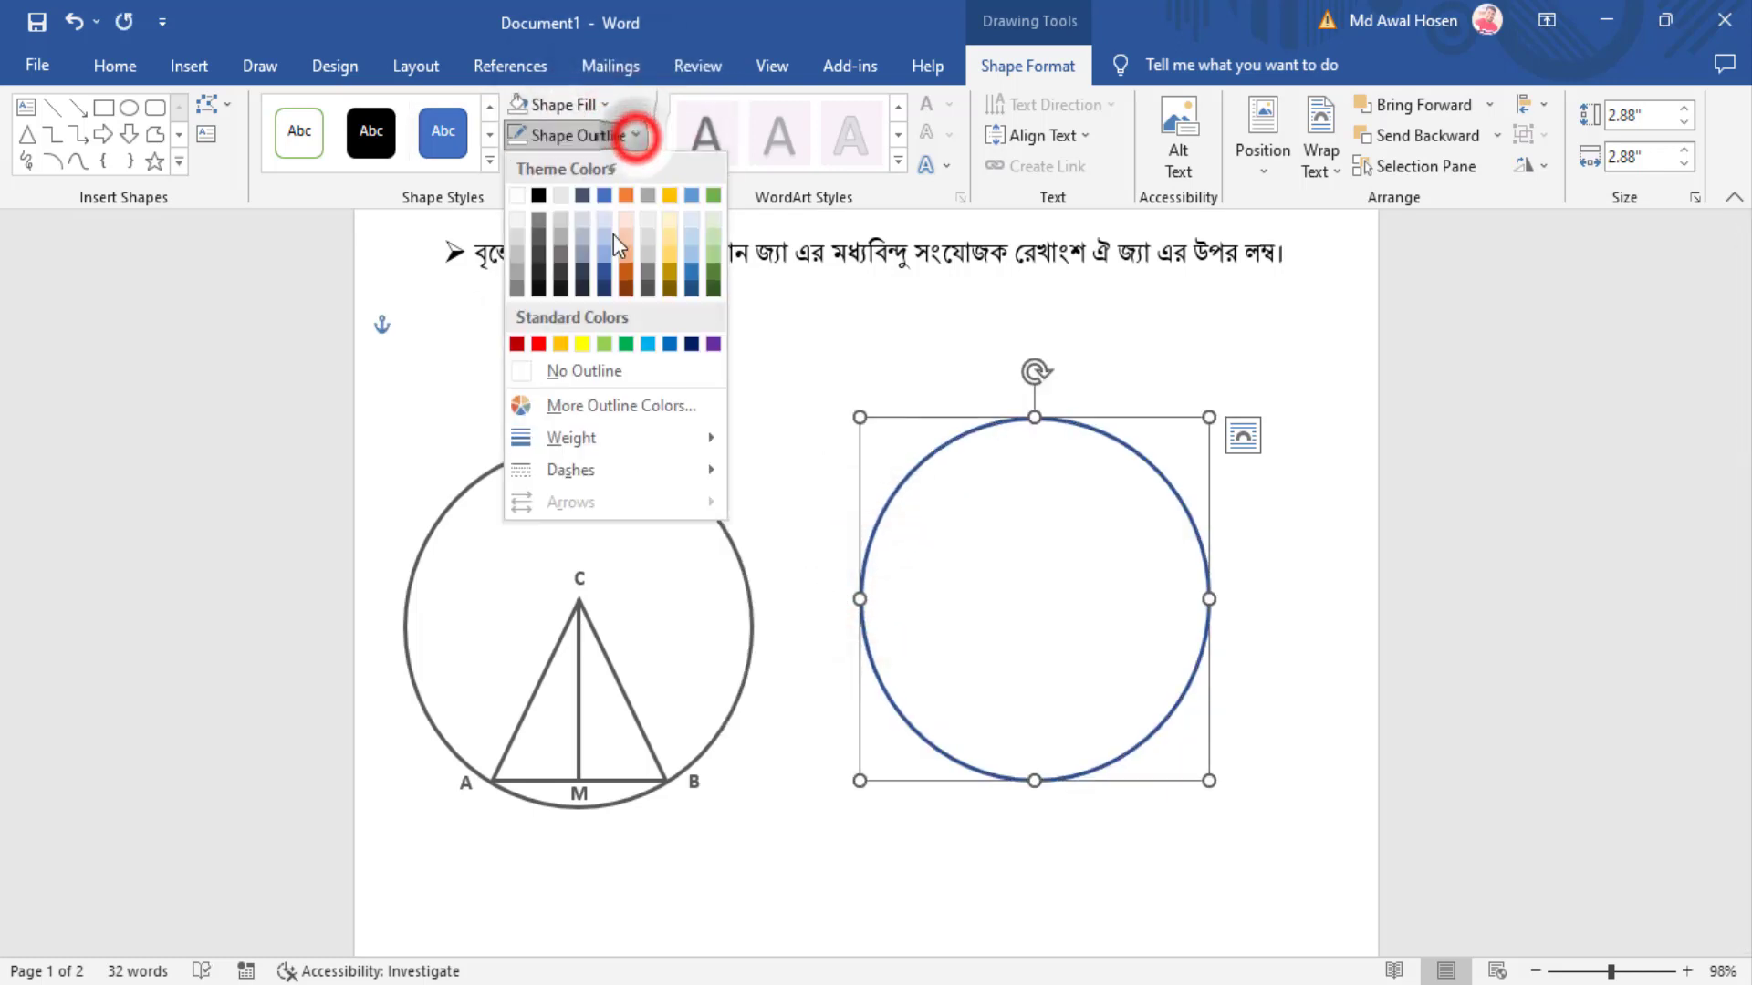
pyautogui.click(550, 266)
pyautogui.click(536, 395)
pyautogui.click(1126, 446)
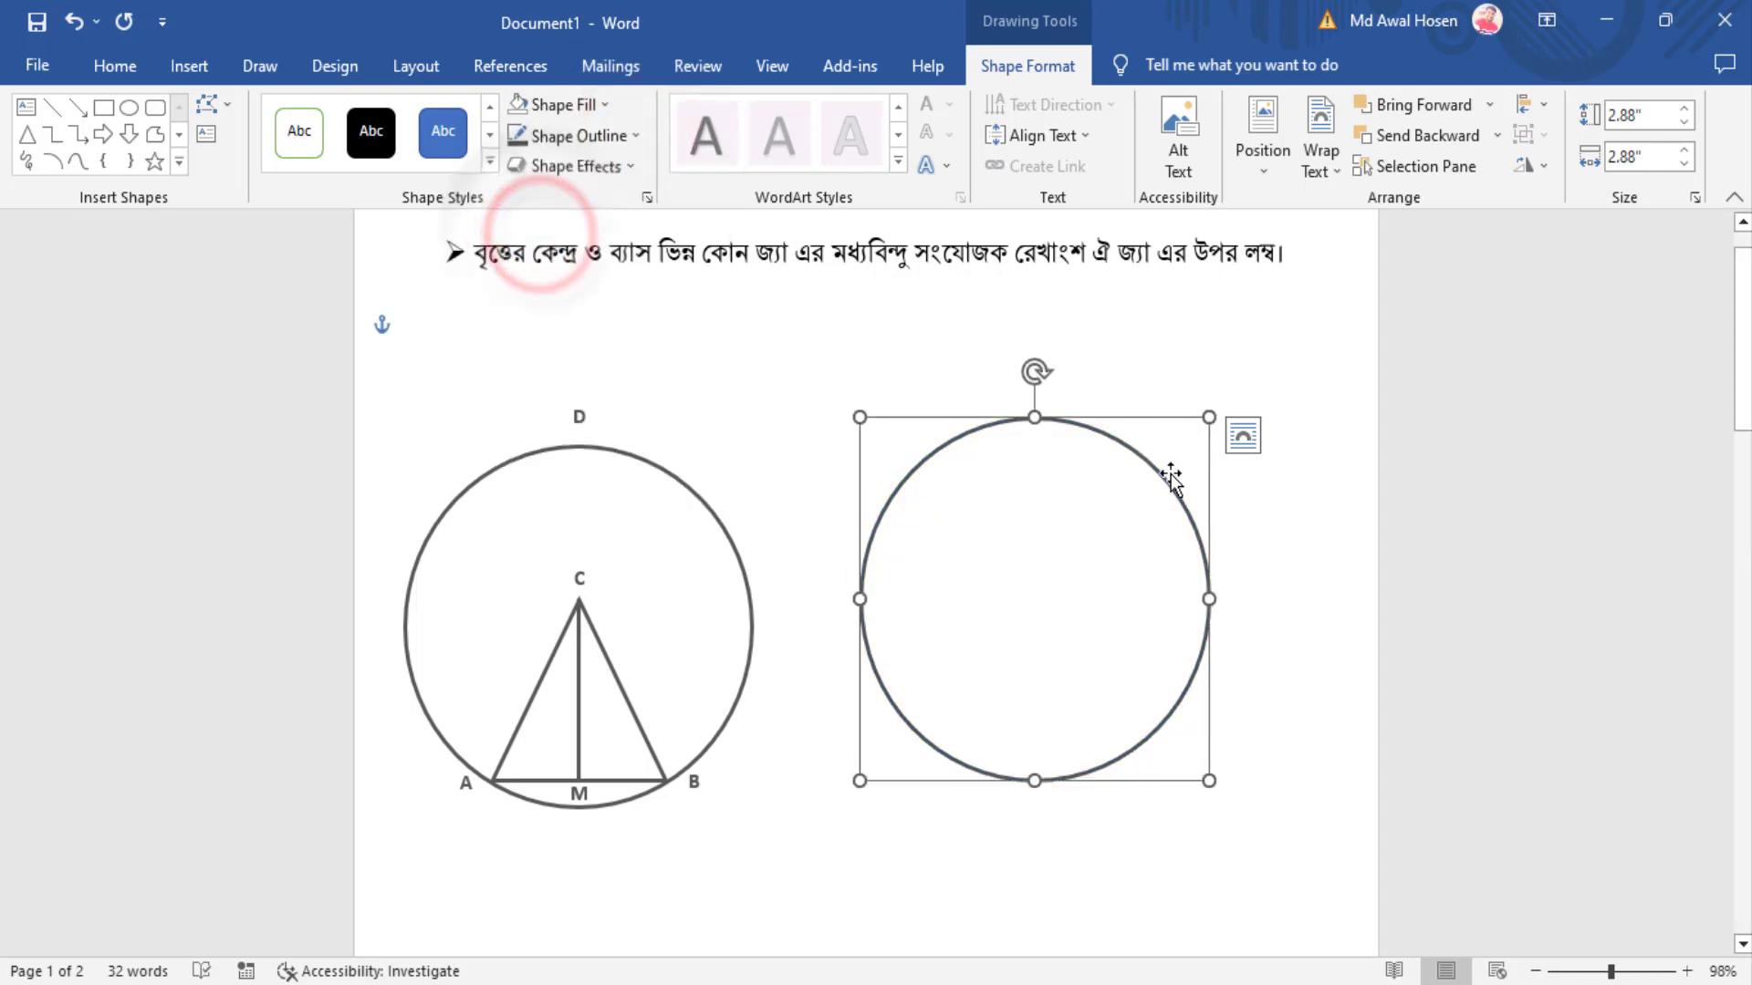
pyautogui.moveTo(1125, 446)
pyautogui.mouseDown()
pyautogui.moveTo(1130, 475)
pyautogui.moveTo(1175, 465)
pyautogui.mouseUp()
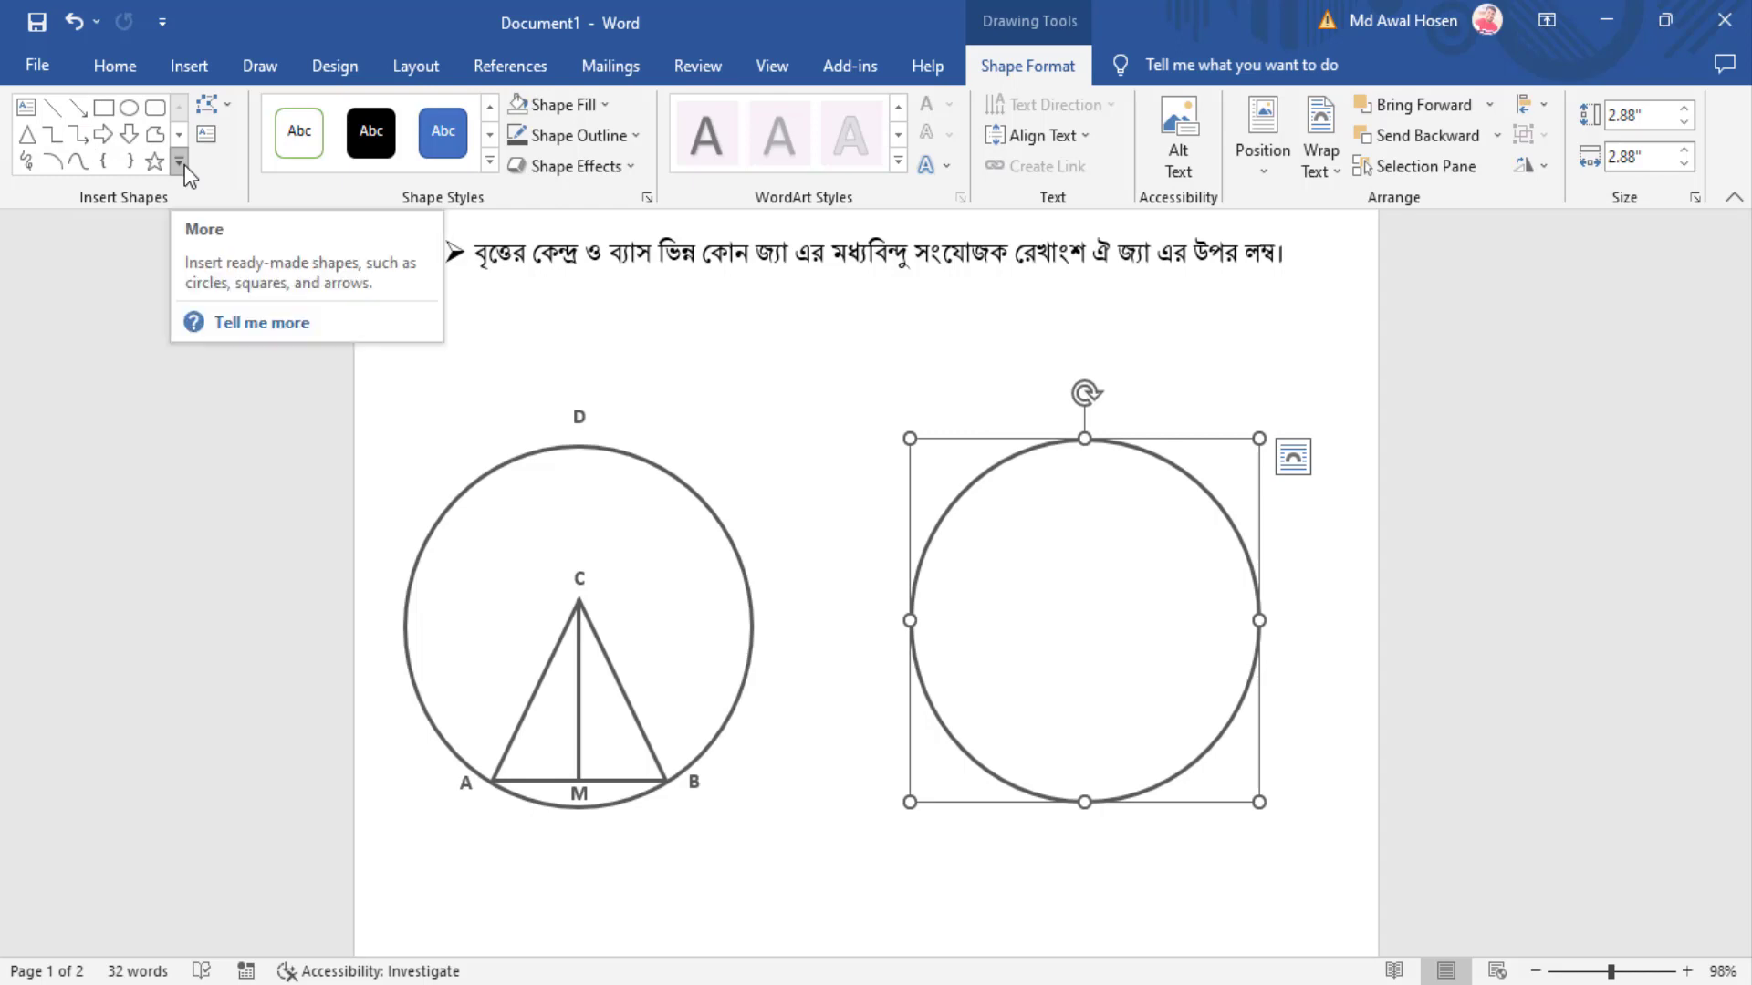
# Step: Draw a right triangle shape and move it inside the right-hand circle
pyautogui.click(188, 66)
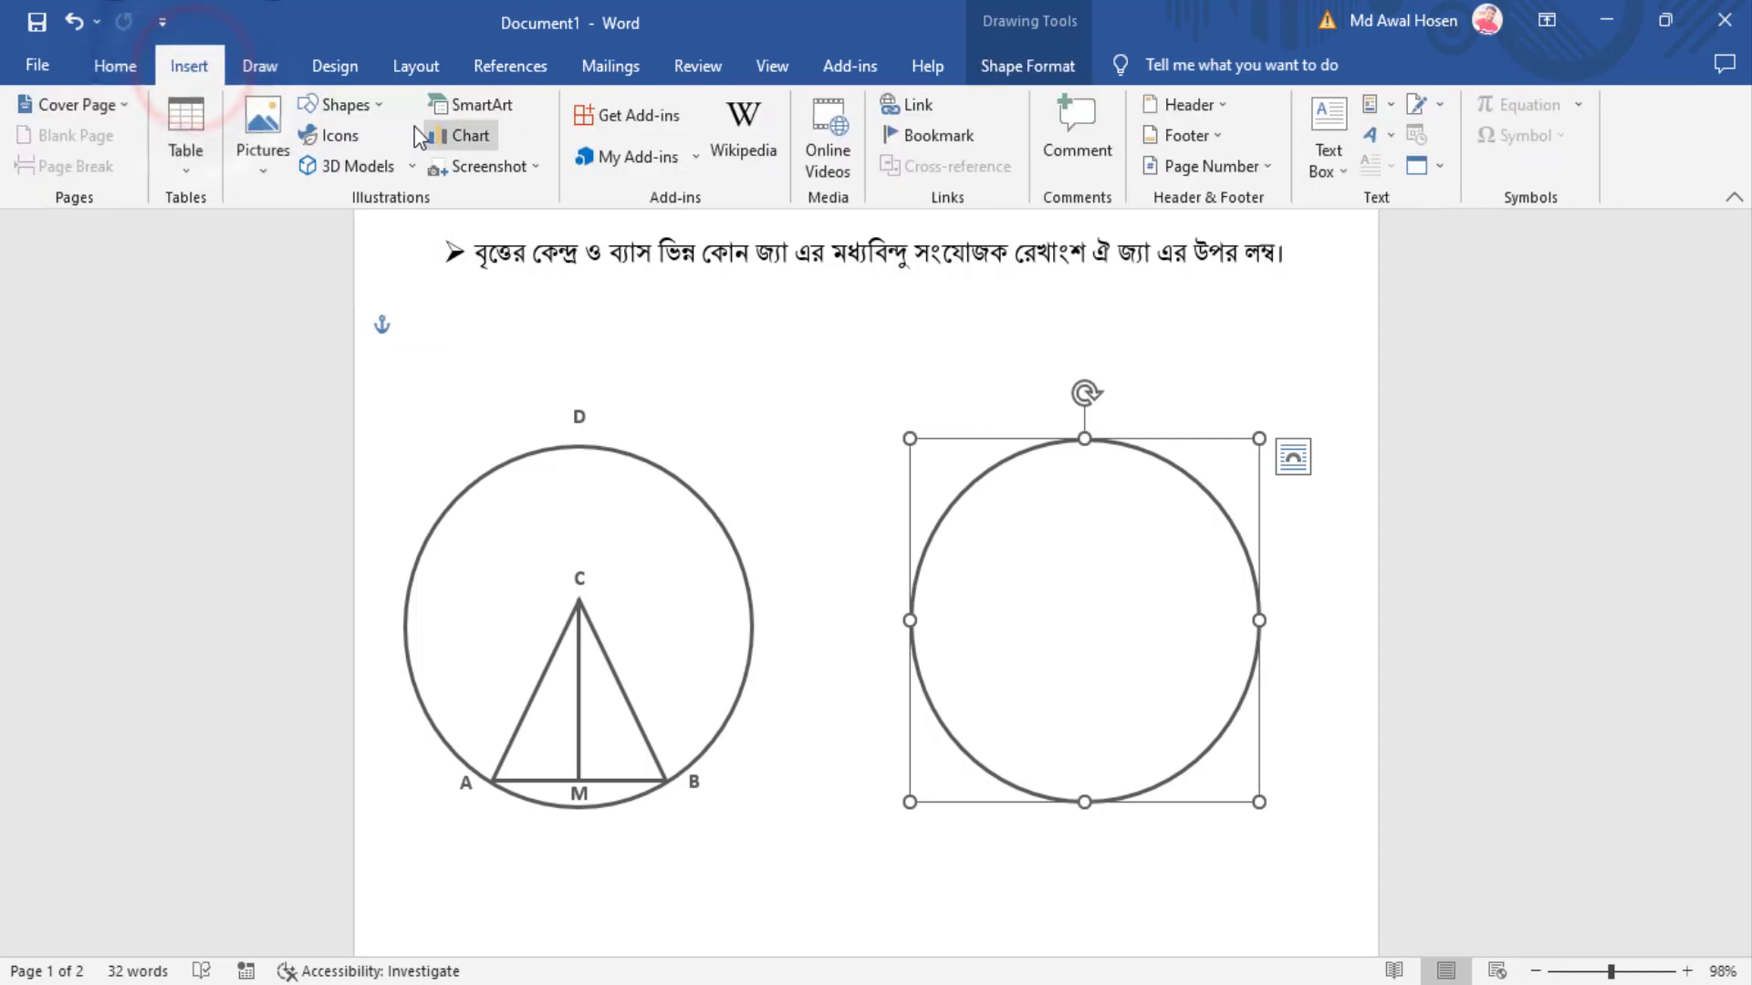
pyautogui.click(371, 105)
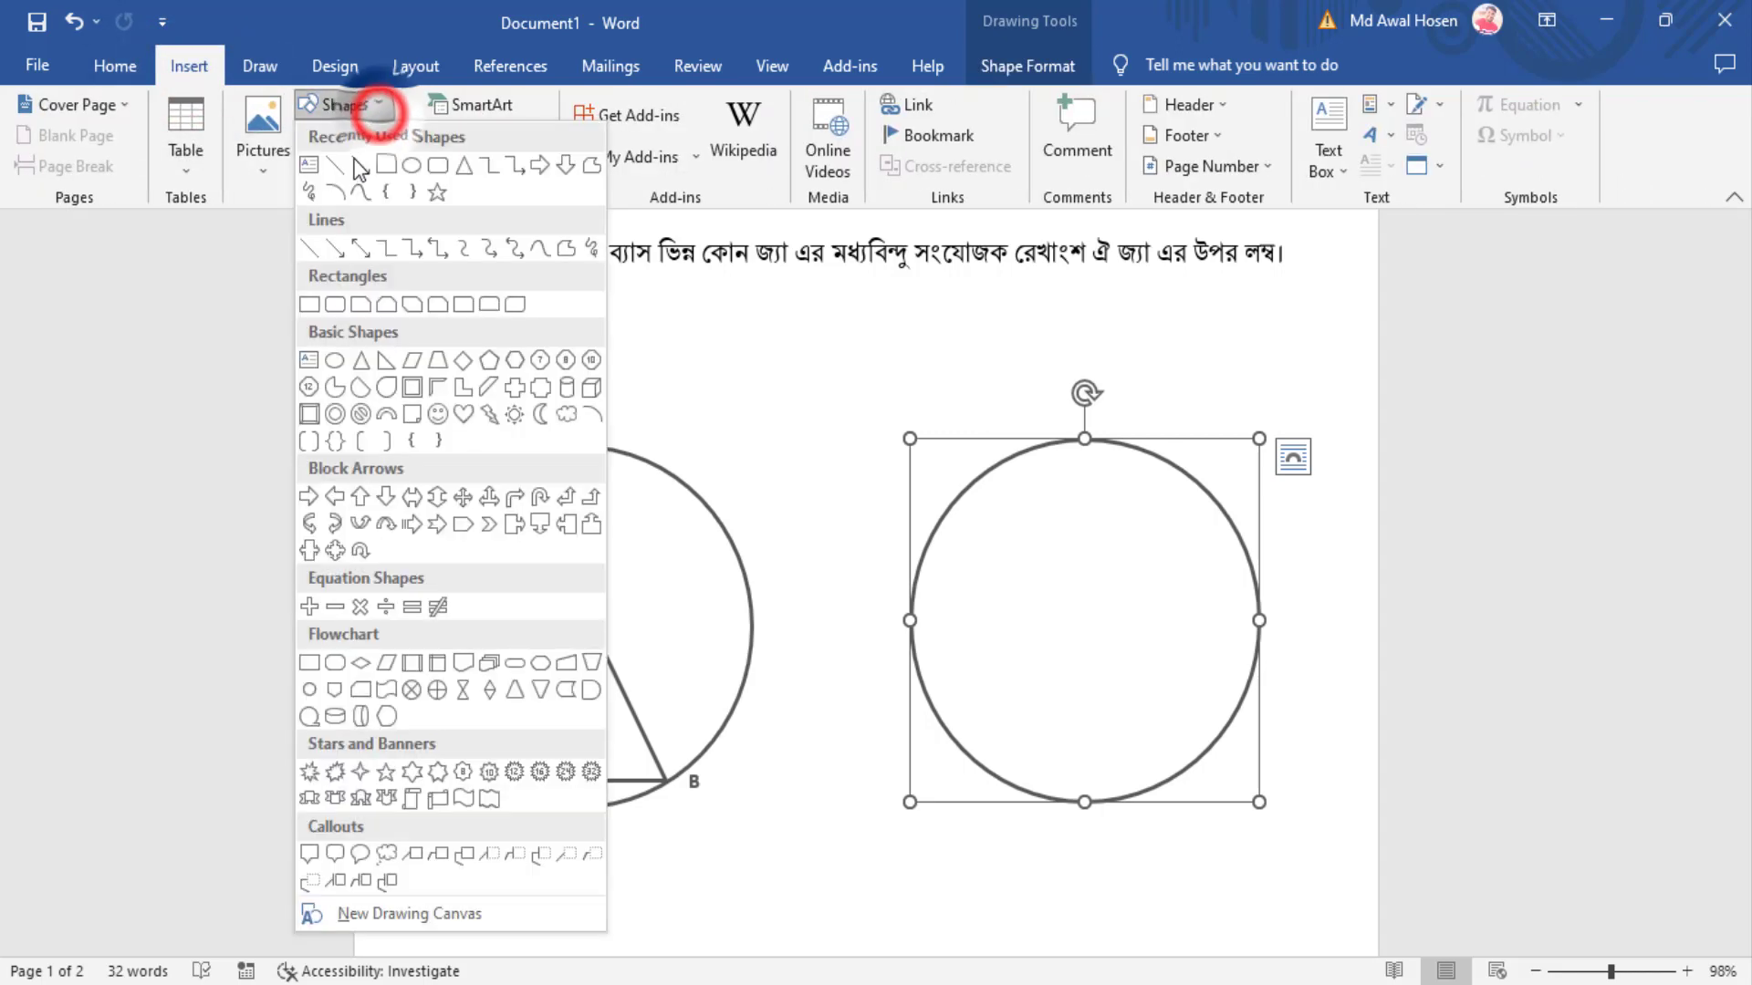
pyautogui.click(388, 363)
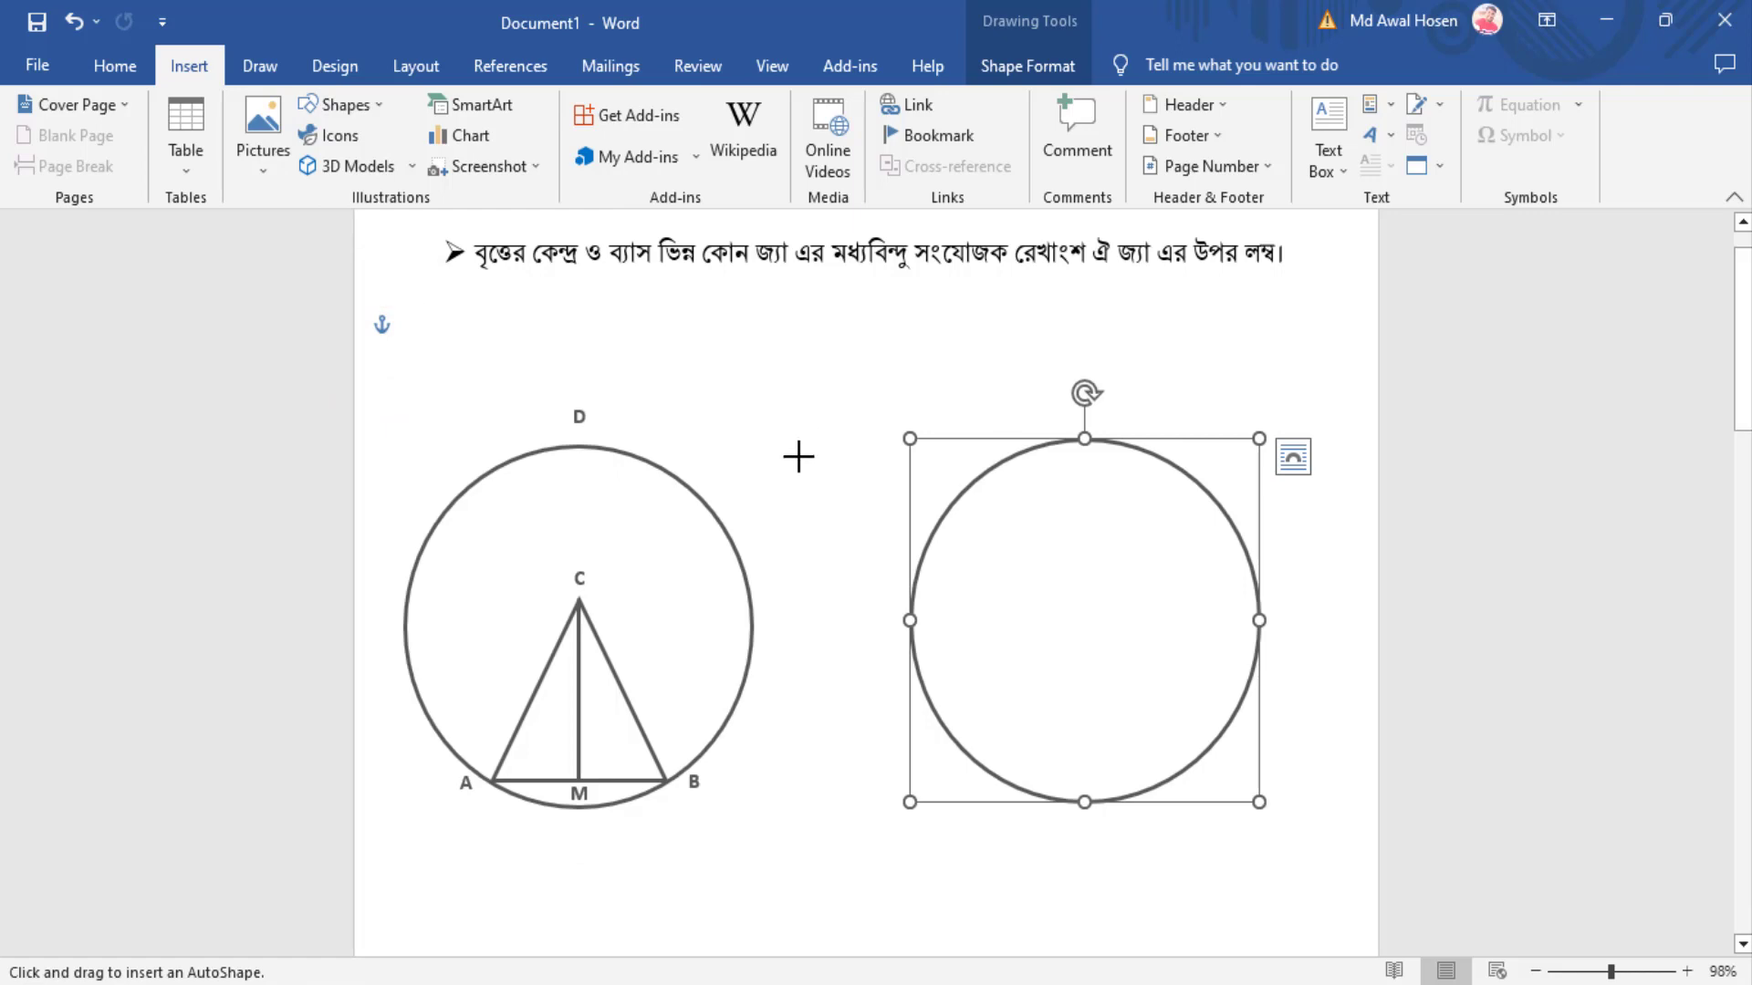
pyautogui.moveTo(793, 418); pyautogui.dragTo(974, 607)
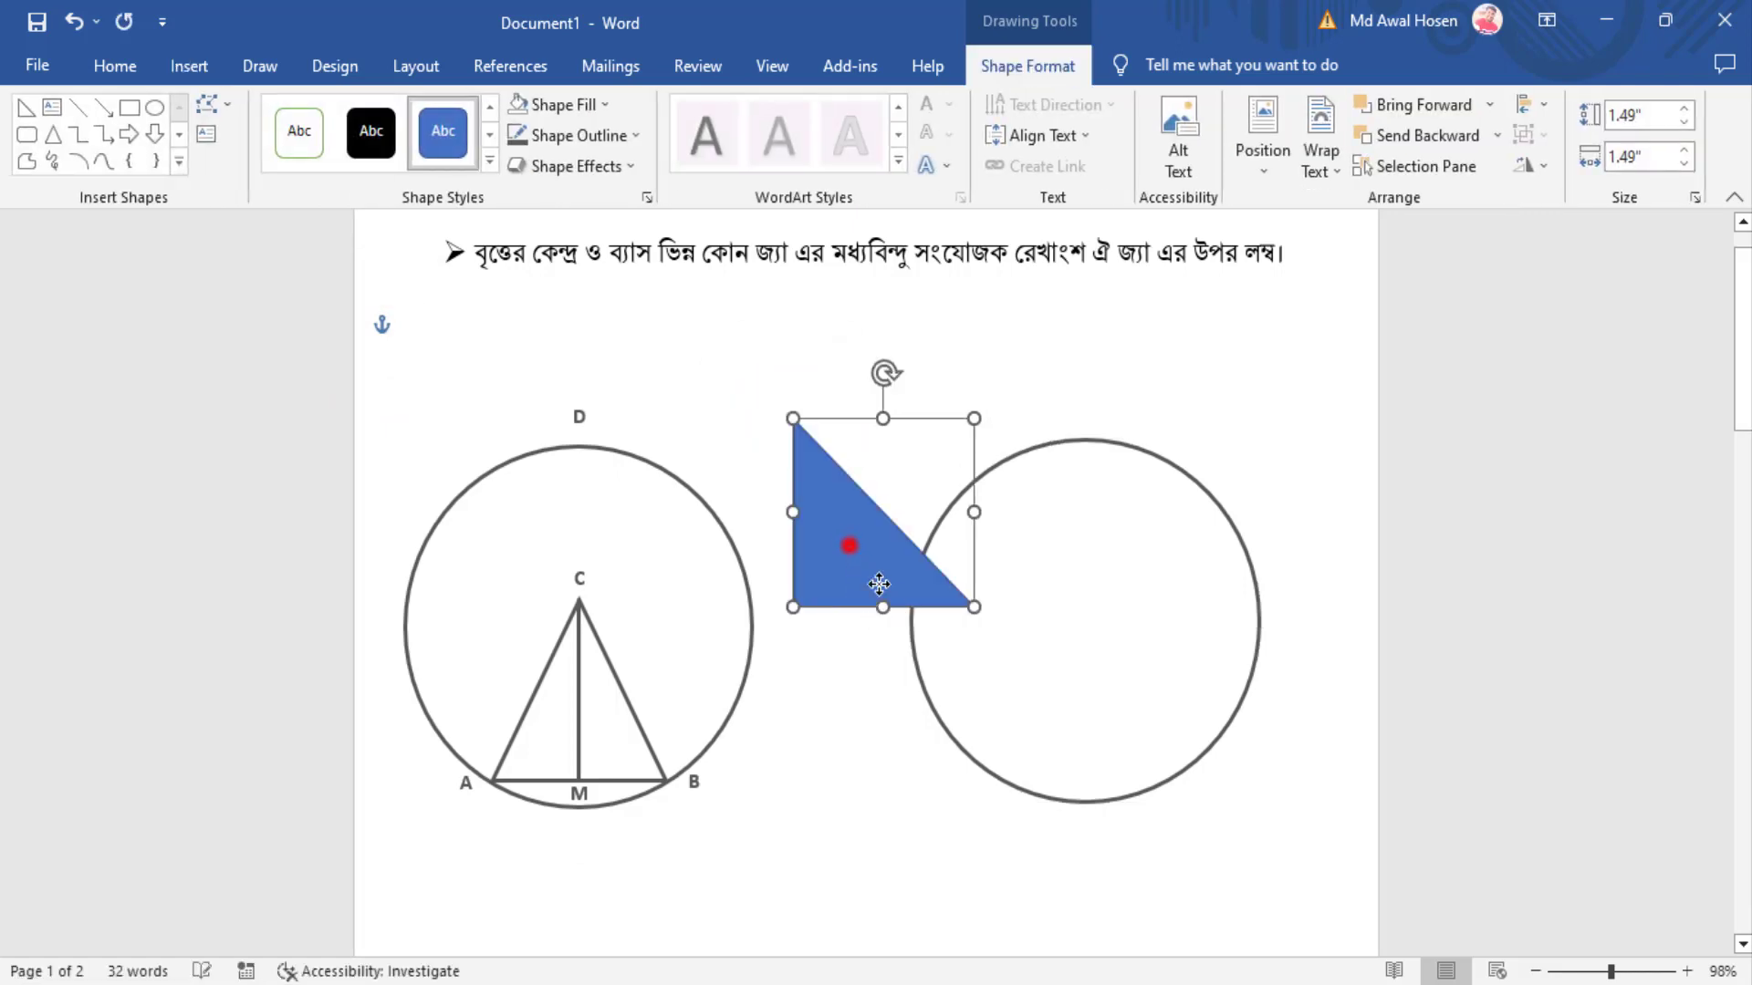
pyautogui.moveTo(852, 544); pyautogui.dragTo(1032, 679)
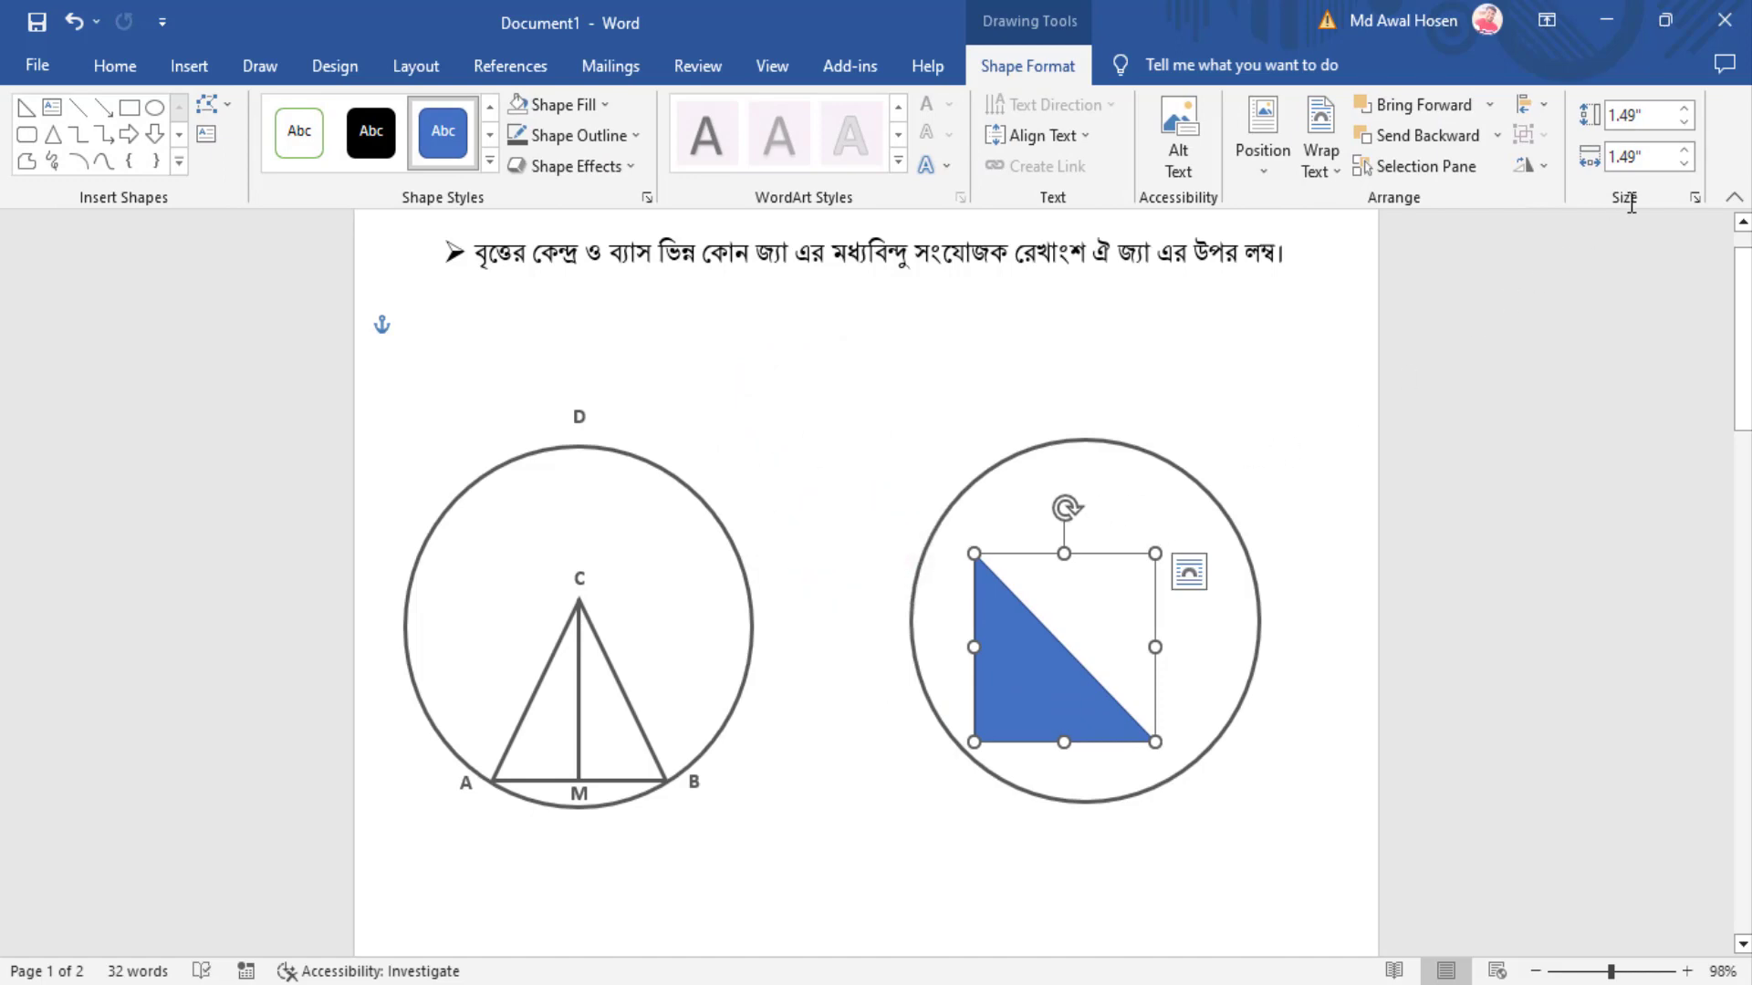
# Step: Set the right triangle's height and width to 1.44" in the Size dialog
pyautogui.click(1694, 197)
pyautogui.doubleClick(461, 344)
pyautogui.write('1.44')
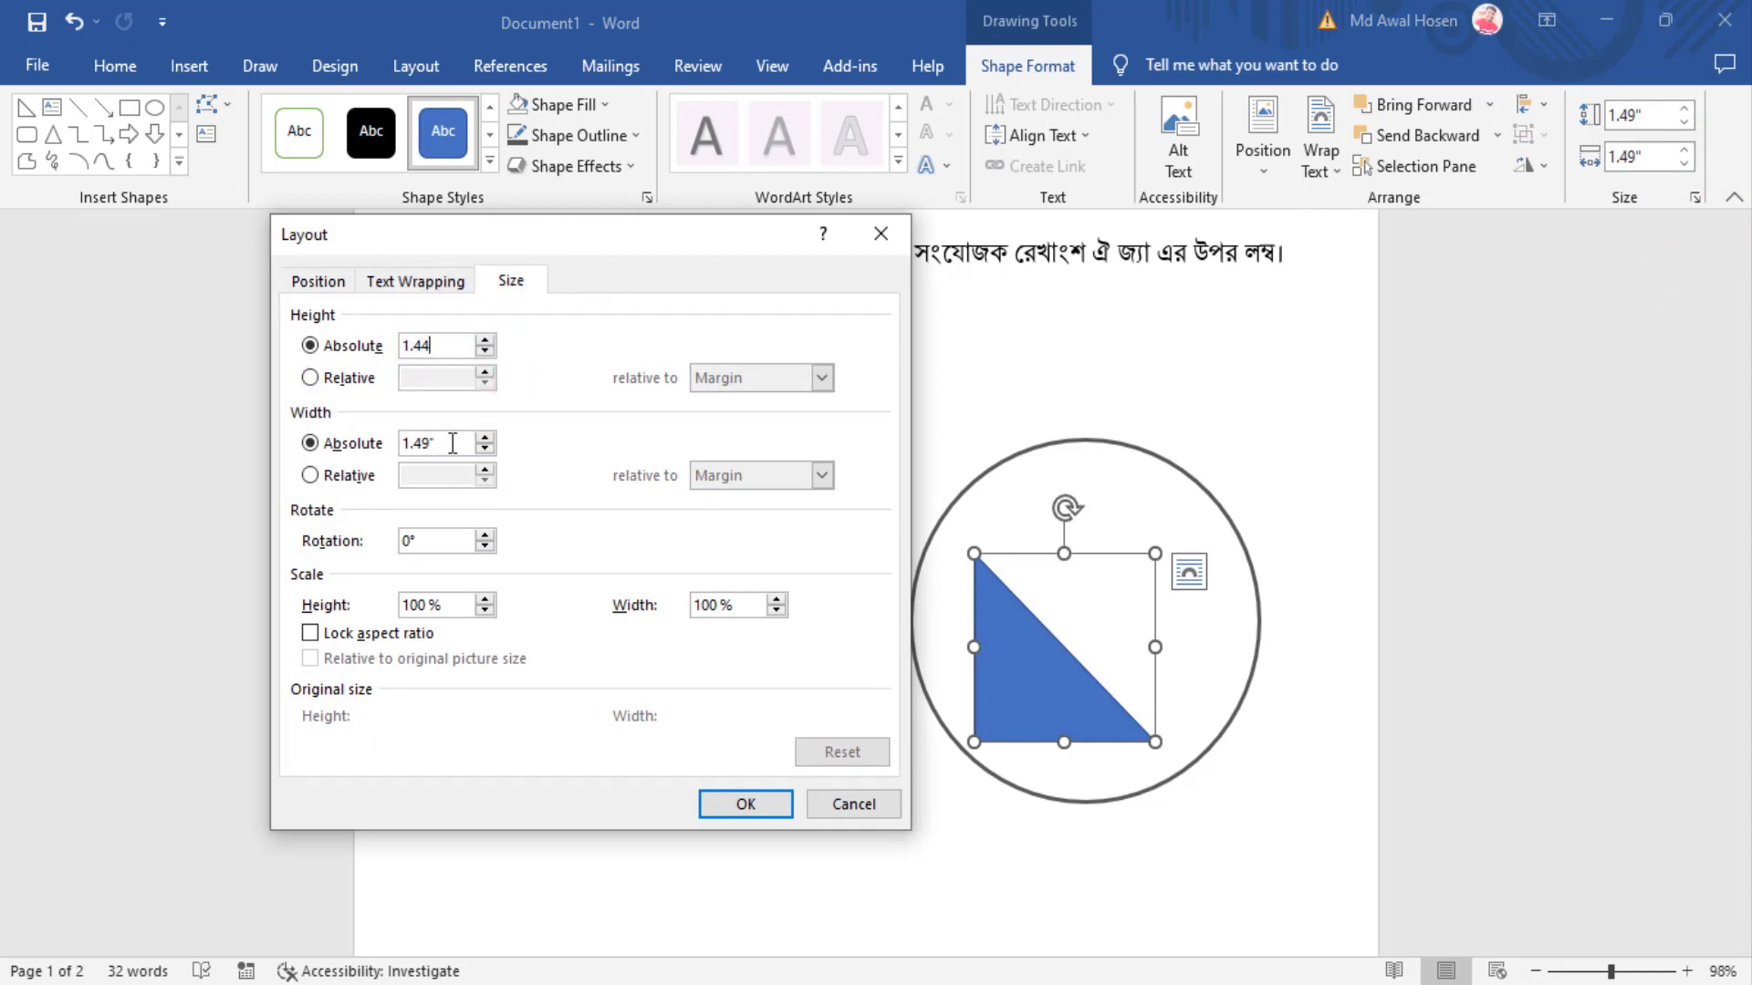
pyautogui.doubleClick(453, 443)
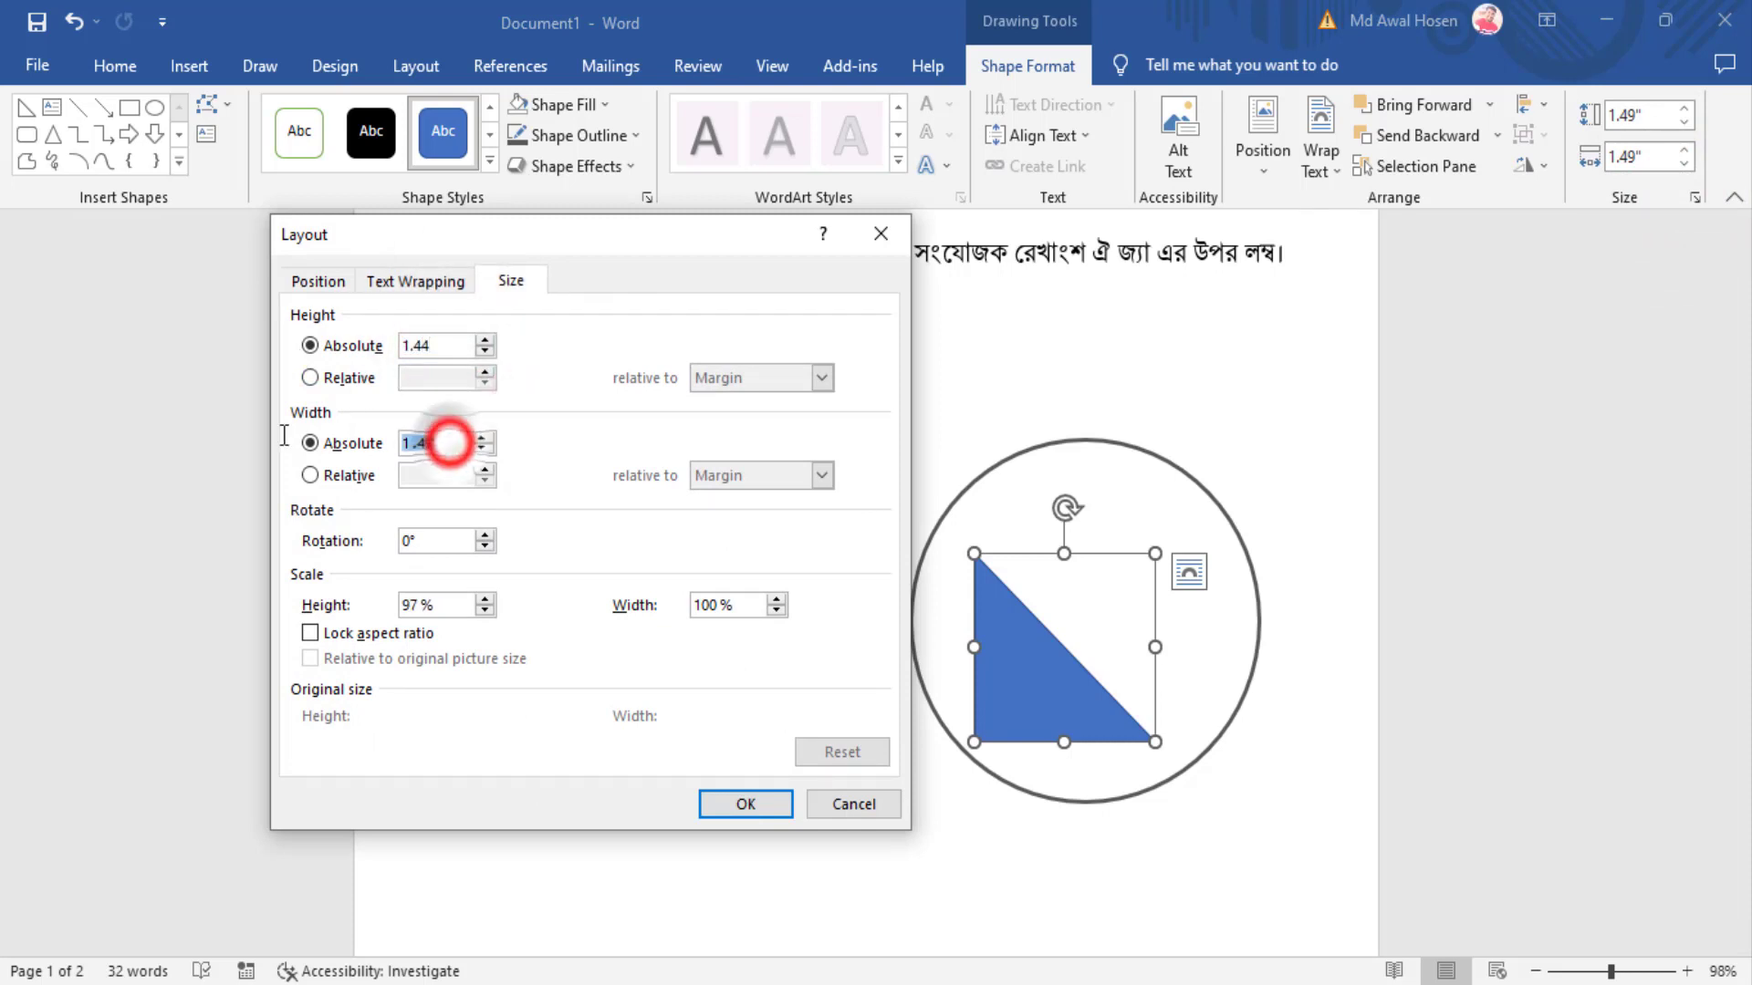
pyautogui.write('4')
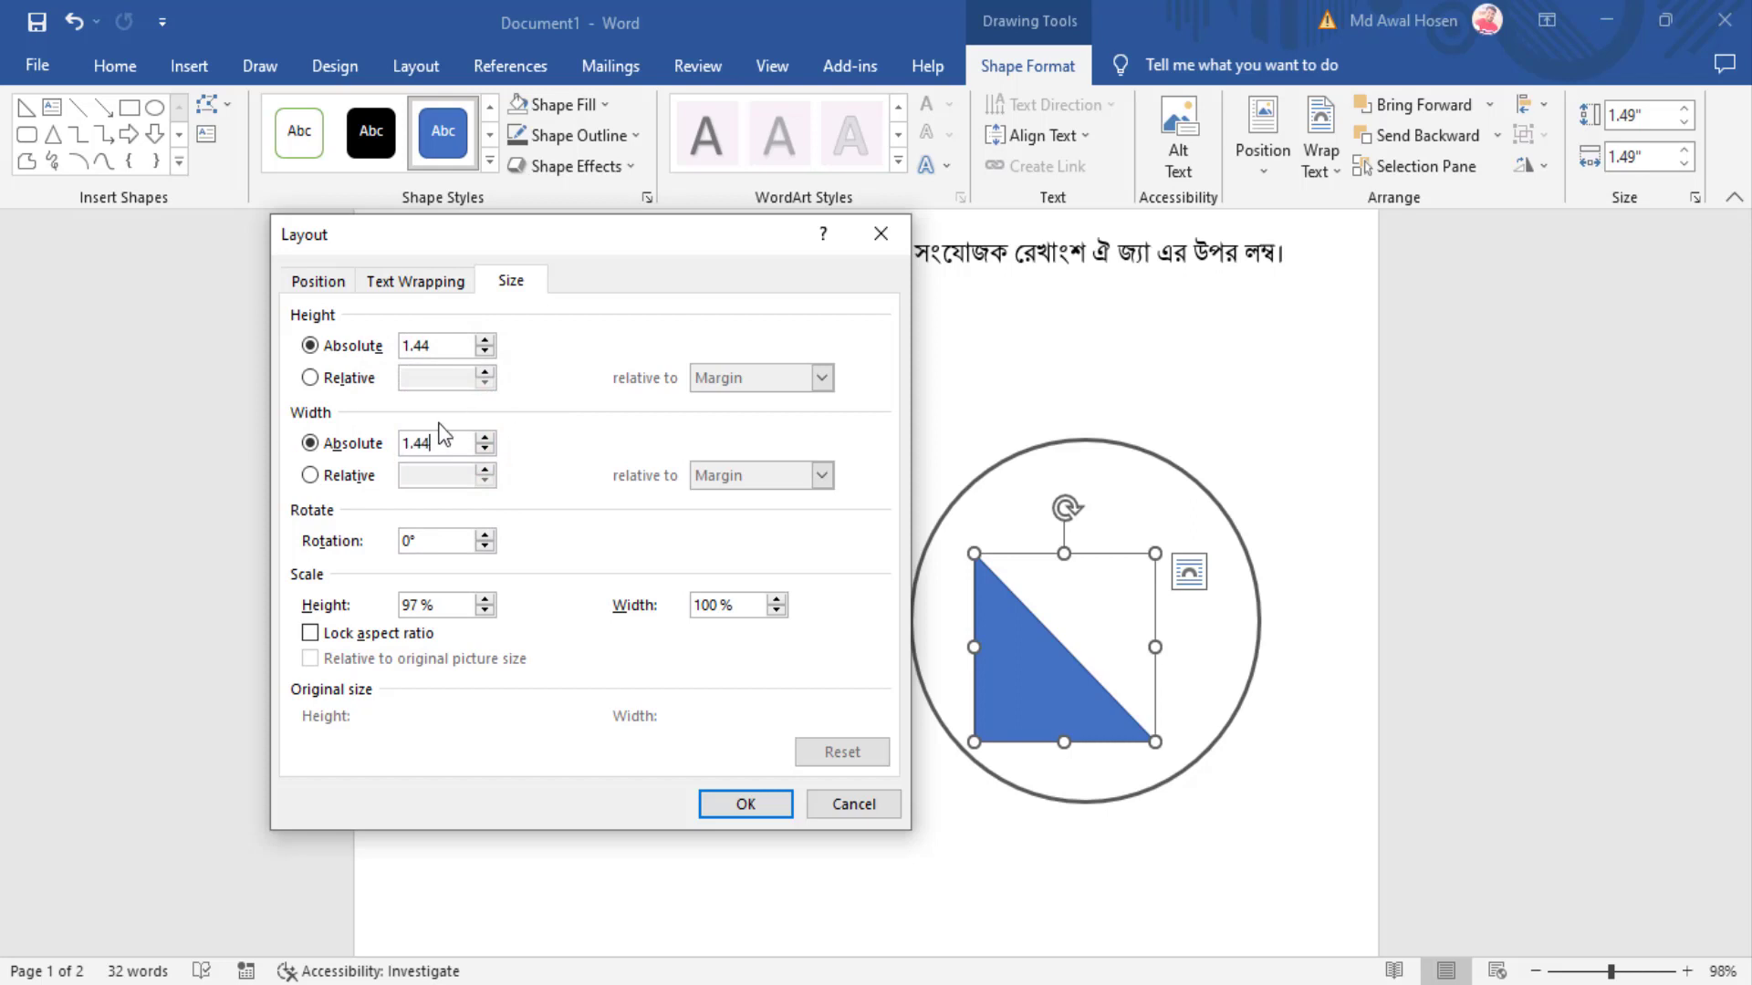
pyautogui.click(744, 805)
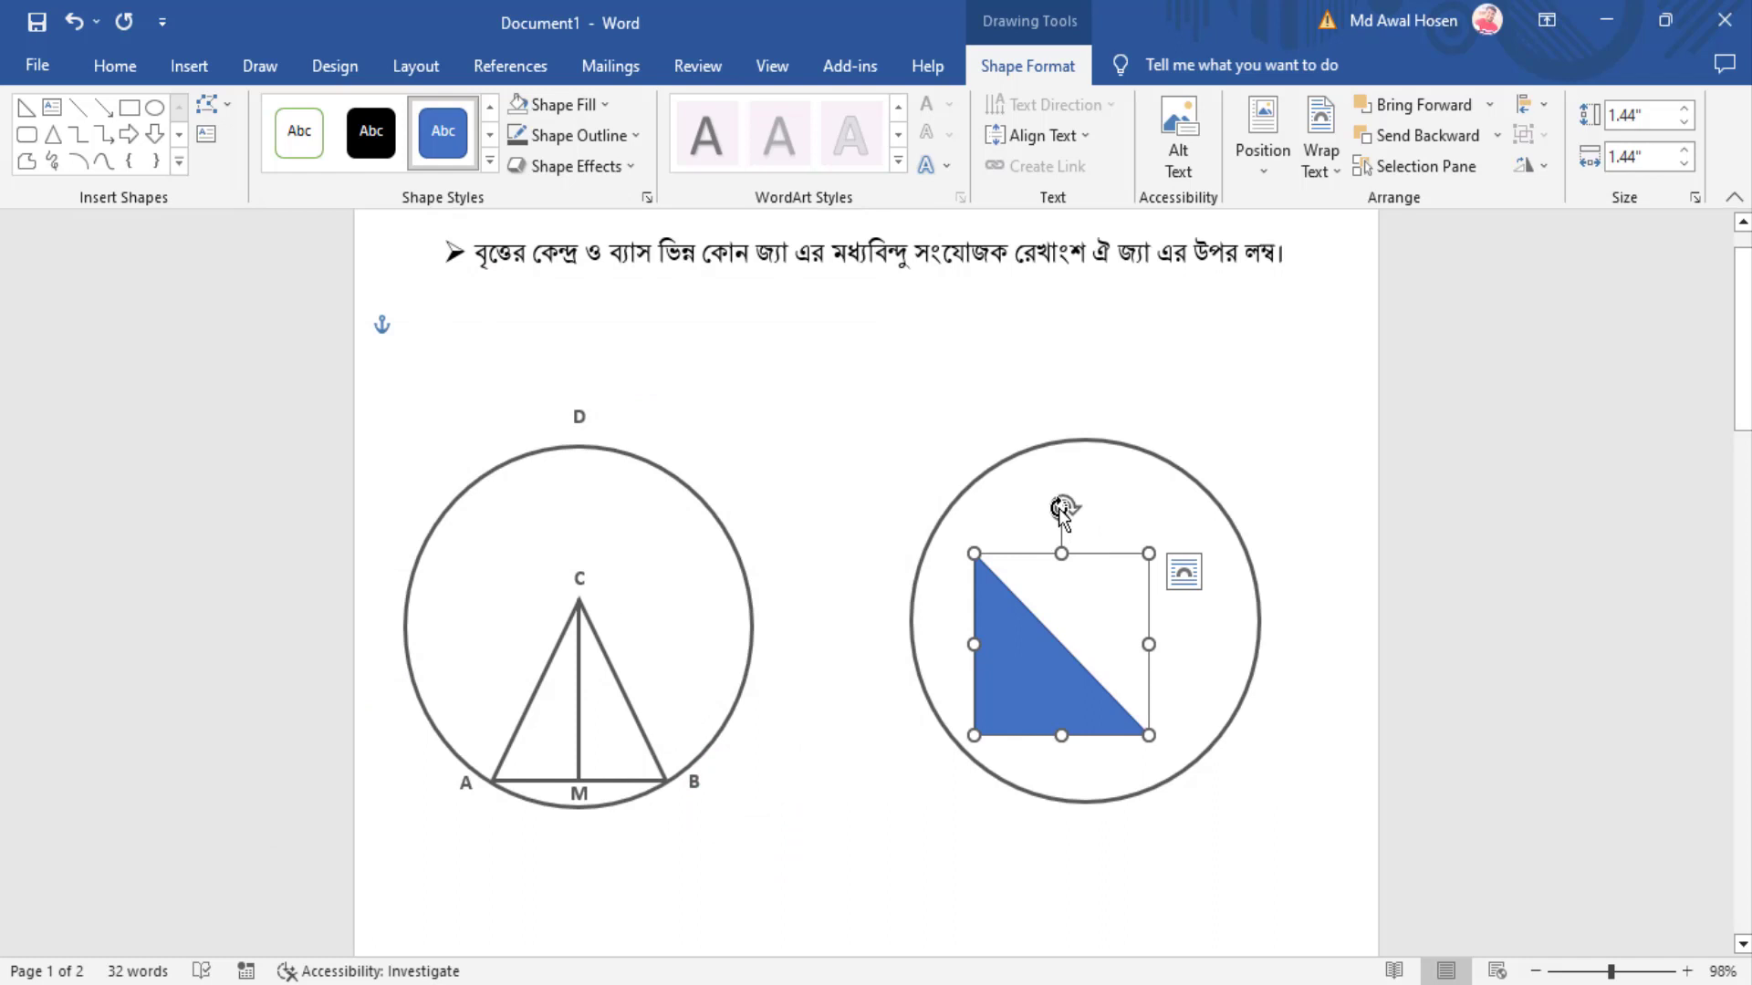
# Step: Rotate the triangle to point right, put its corners on the circle's edge, and remove its fill
pyautogui.moveTo(1061, 507)
pyautogui.mouseDown()
pyautogui.moveTo(945, 773)
pyautogui.moveTo(932, 742)
pyautogui.mouseUp()
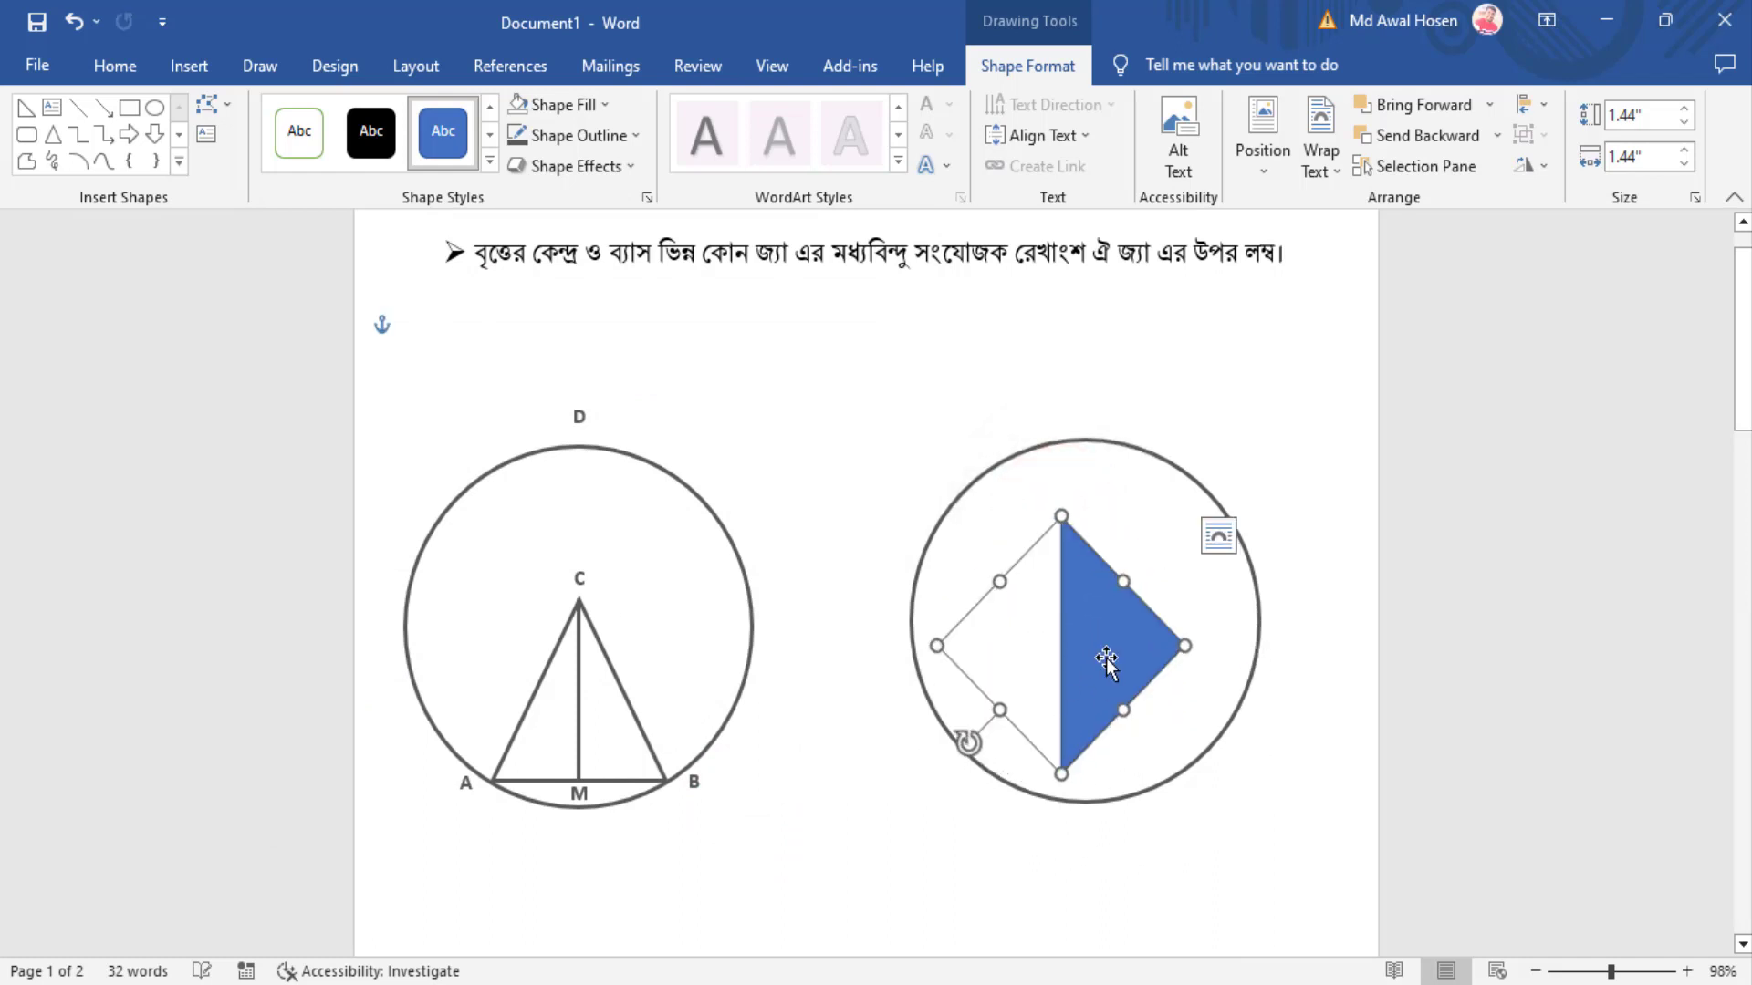
pyautogui.moveTo(1107, 661); pyautogui.dragTo(1014, 632)
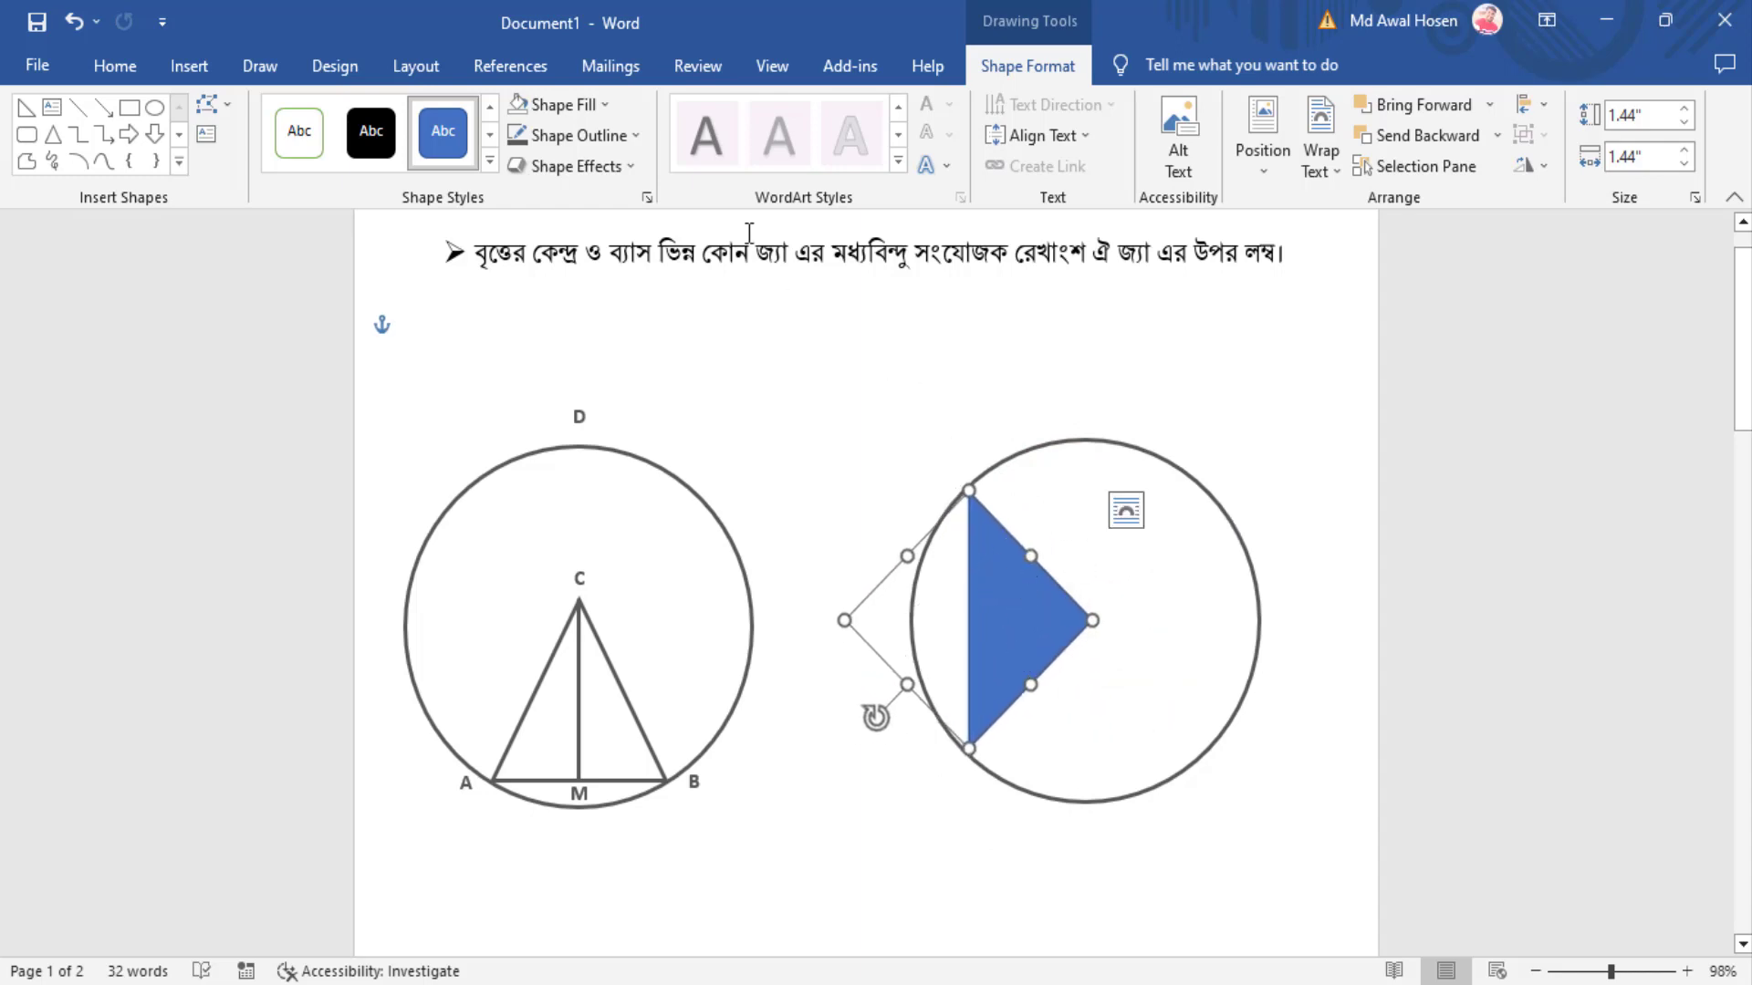
pyautogui.click(610, 105)
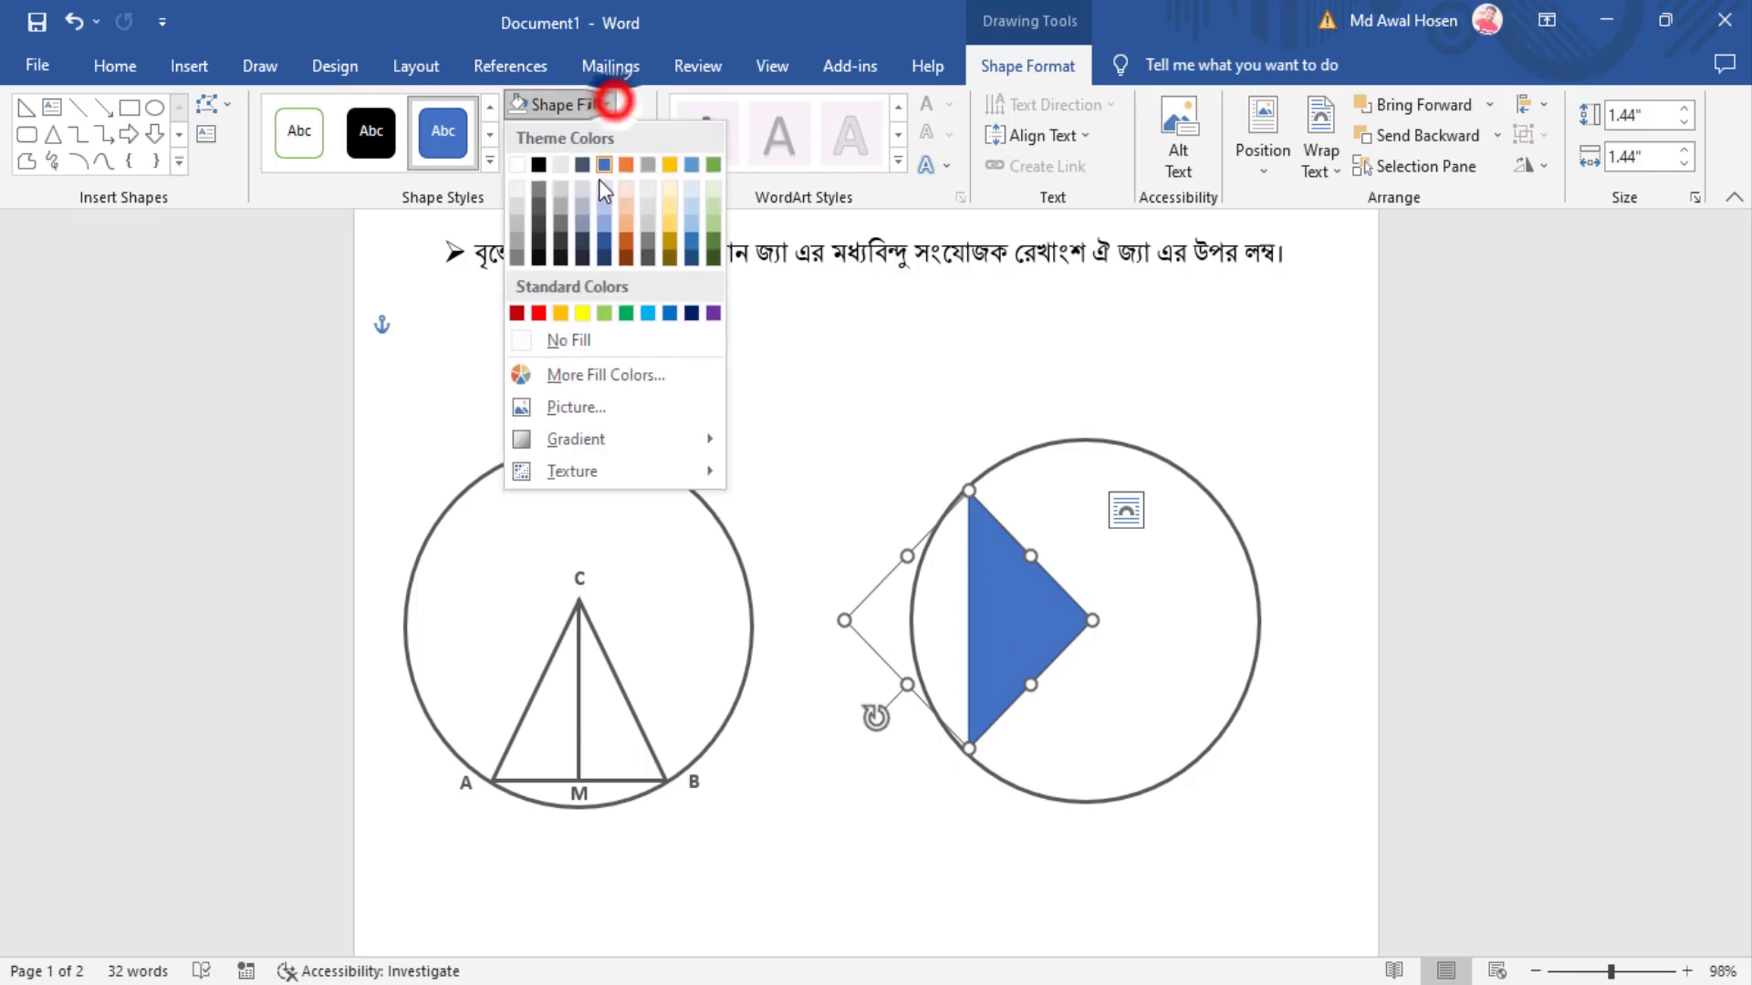
pyautogui.click(628, 102)
pyautogui.click(593, 103)
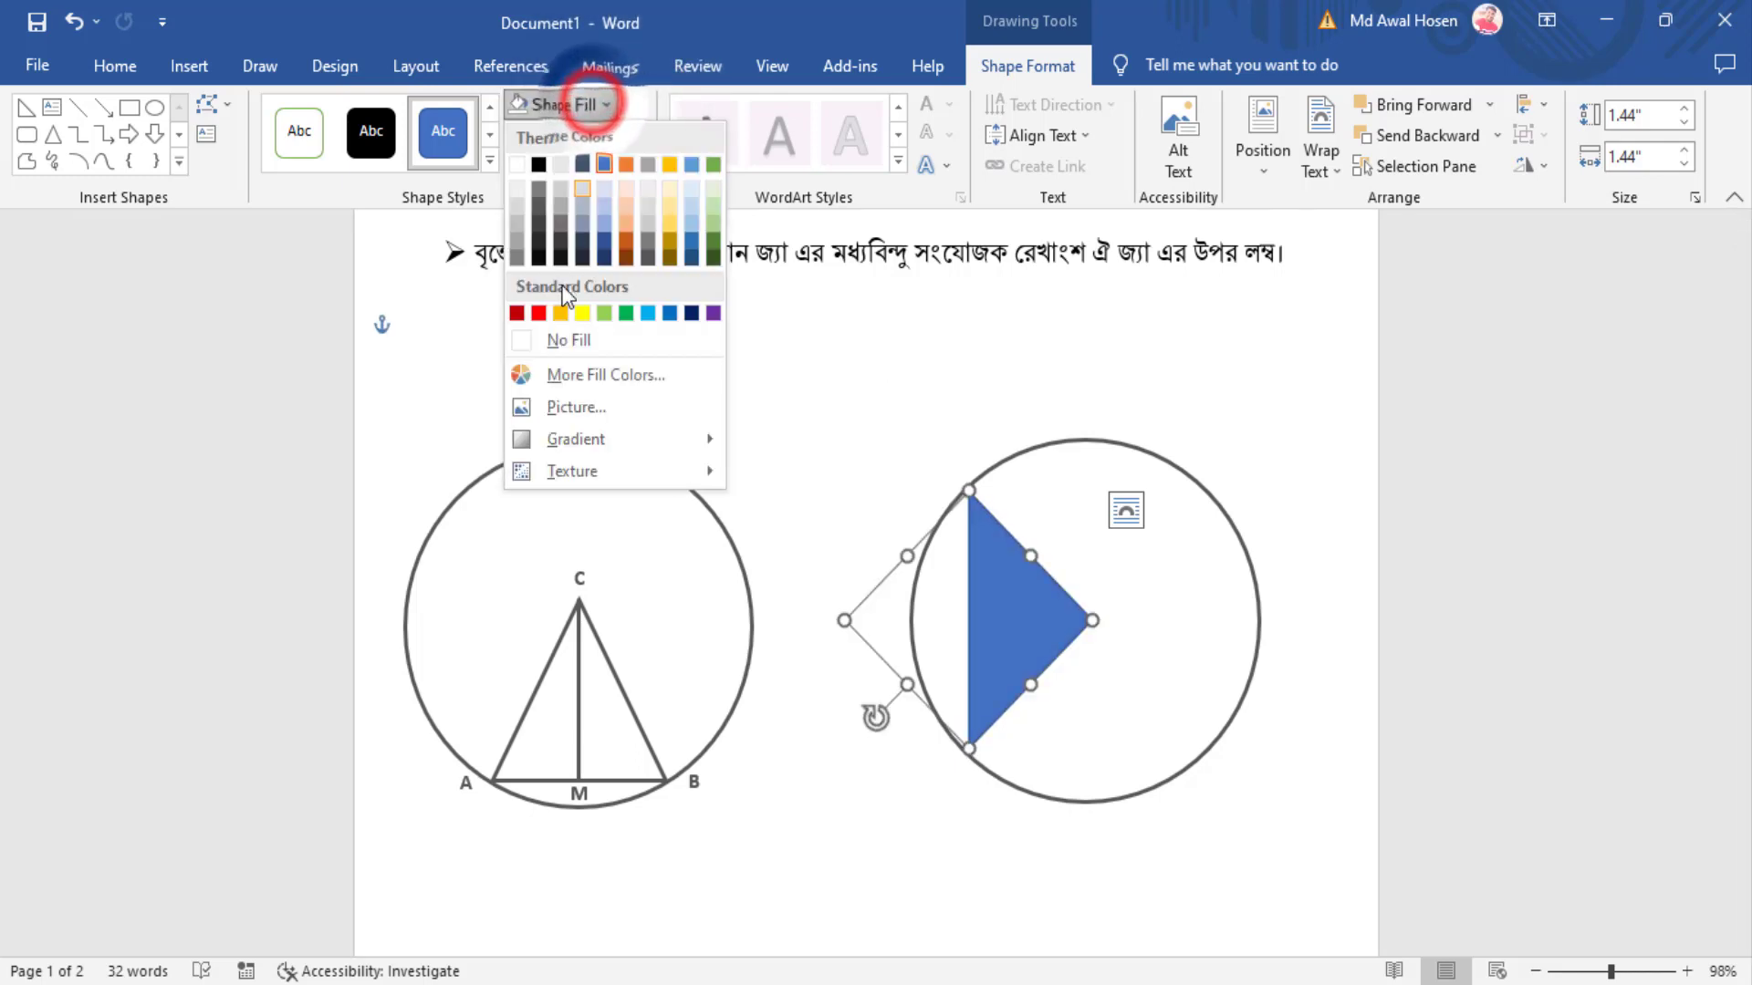
pyautogui.click(568, 340)
# Step: Give the triangle a 2¼ pt dark grey outline
pyautogui.click(629, 135)
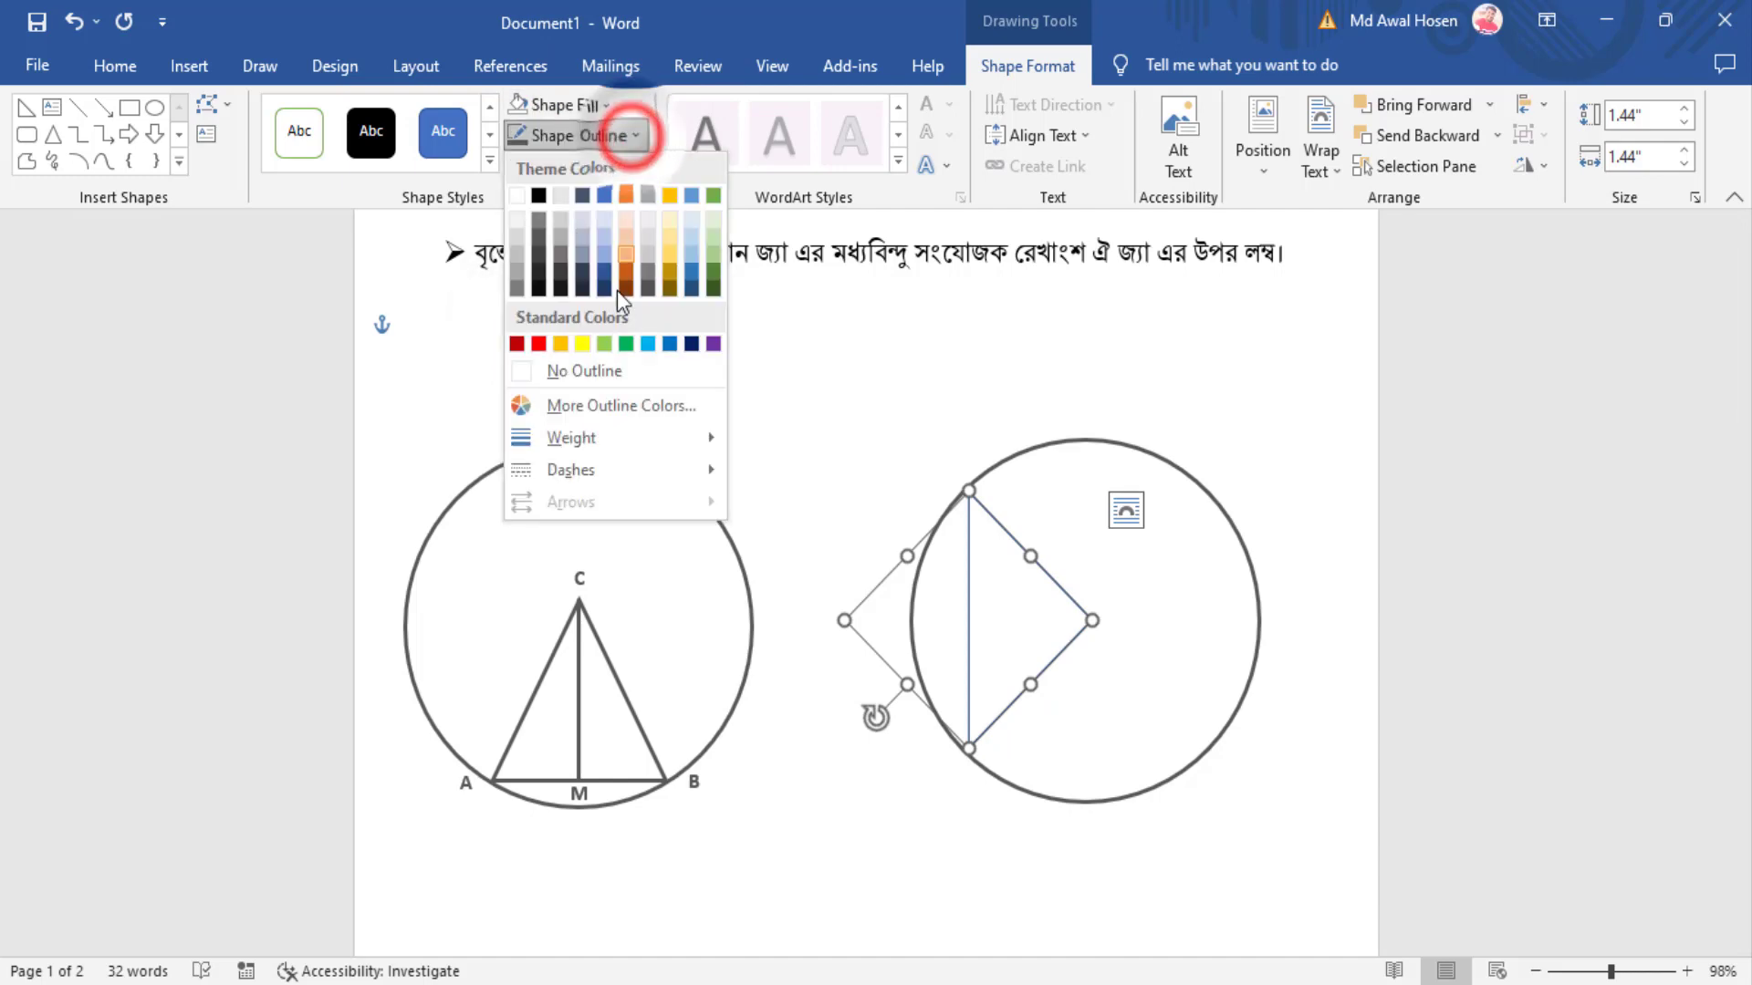
pyautogui.click(615, 437)
pyautogui.click(866, 585)
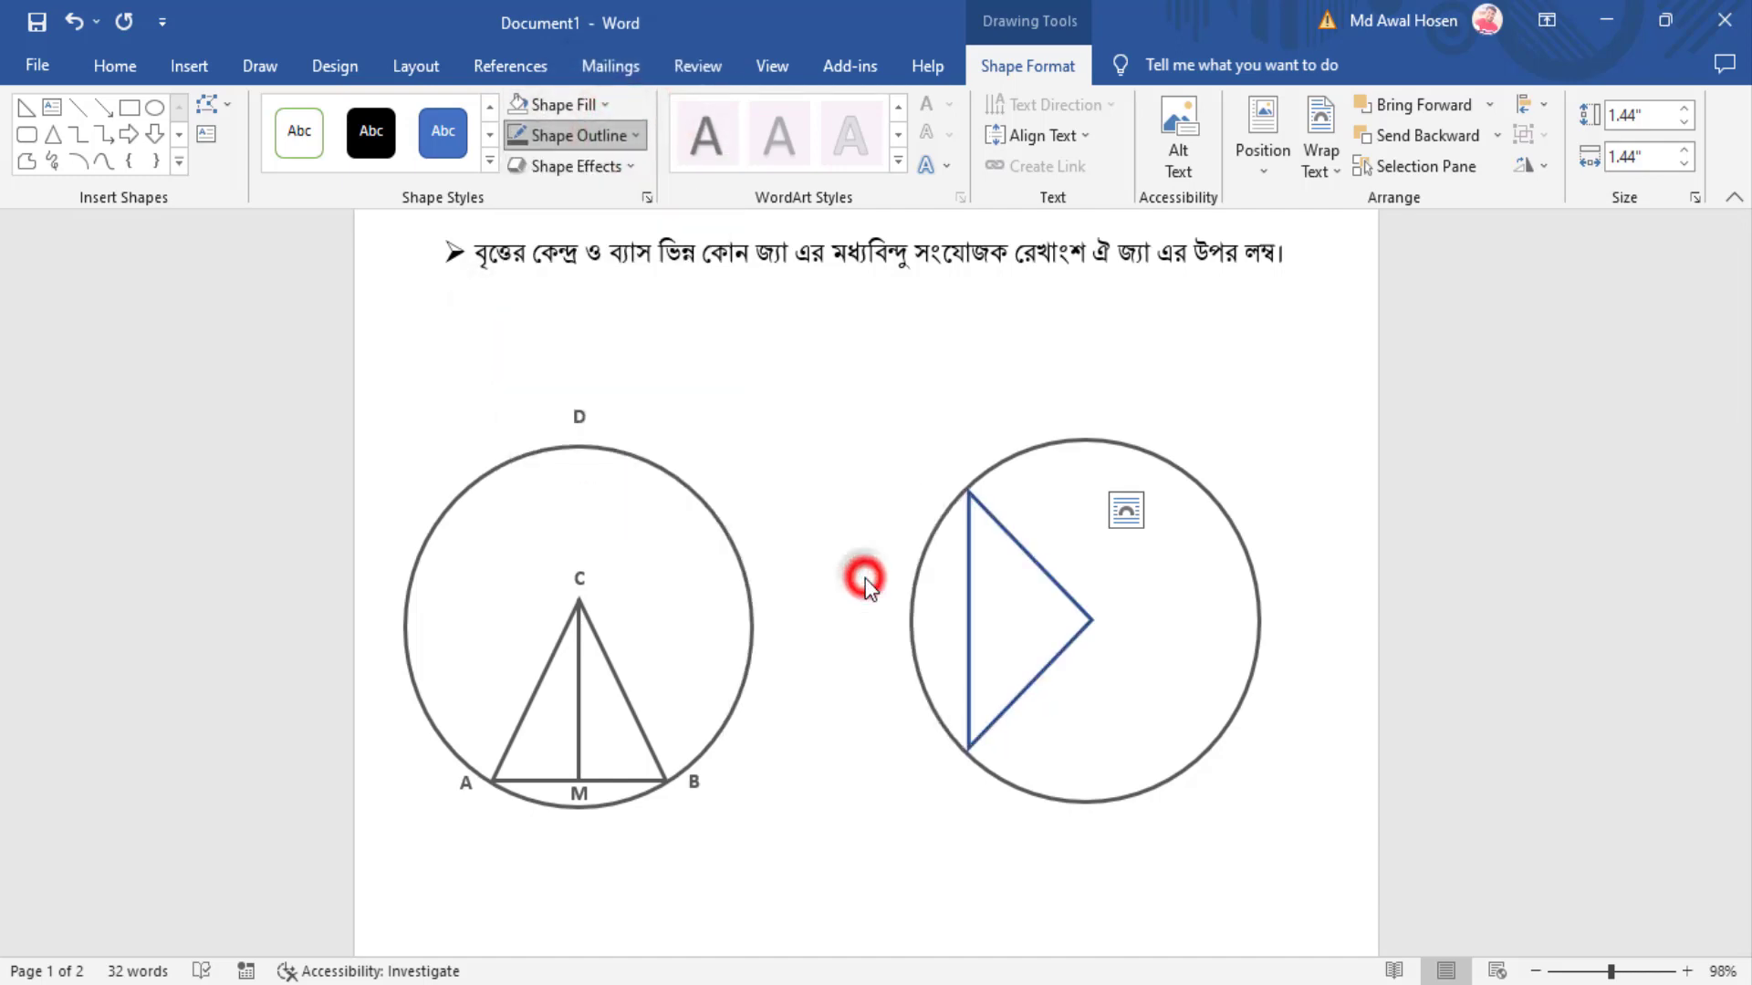
pyautogui.click(860, 555)
pyautogui.click(634, 135)
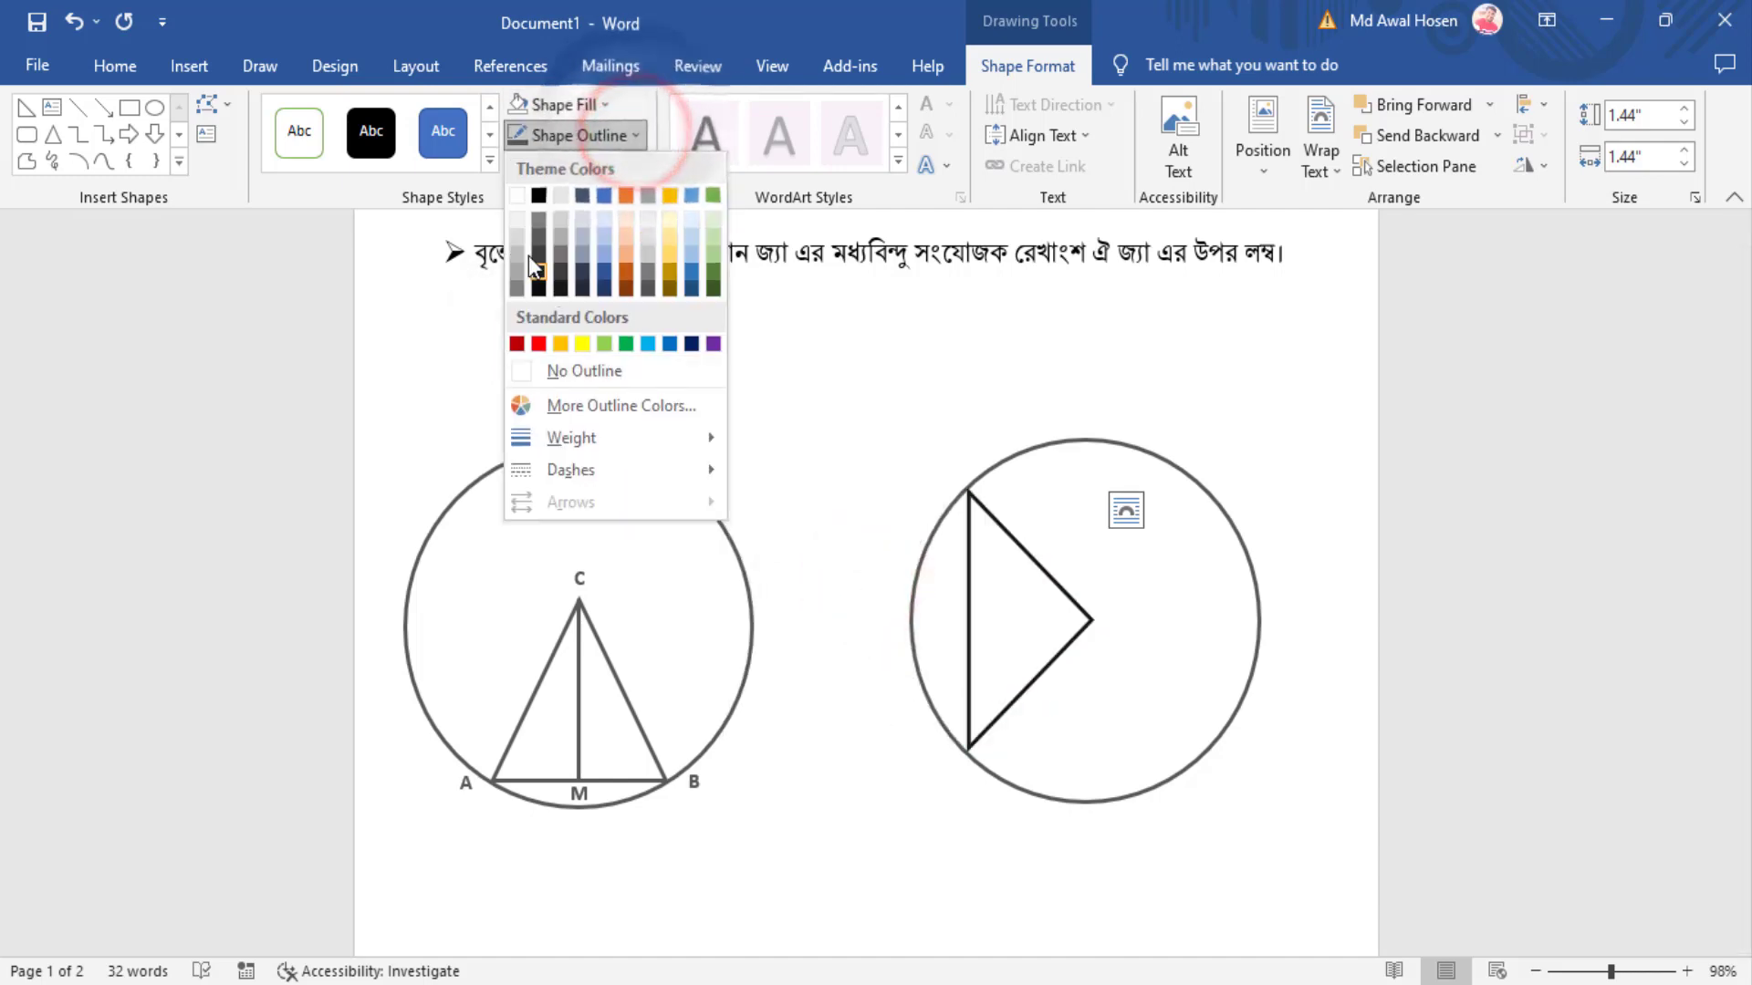
pyautogui.click(538, 242)
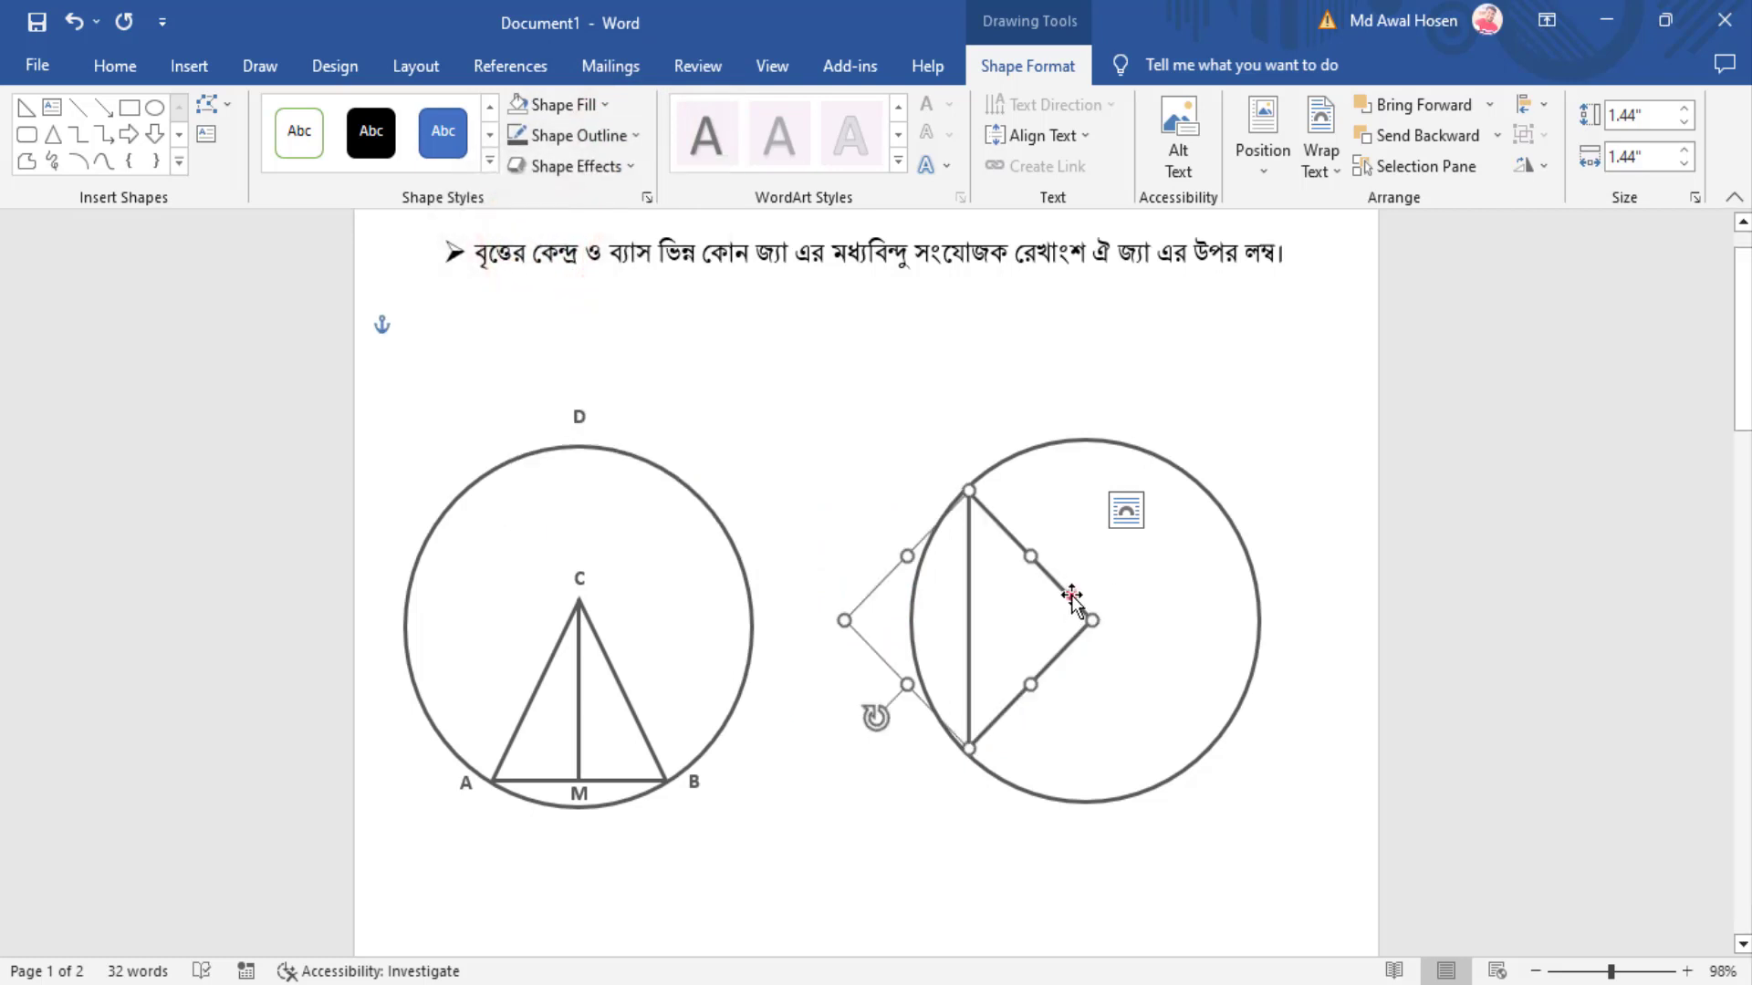
# Step: Align the triangle to the vertical middle of the right circle with Align Middle
pyautogui.moveTo(1058, 591); pyautogui.dragTo(1059, 587)
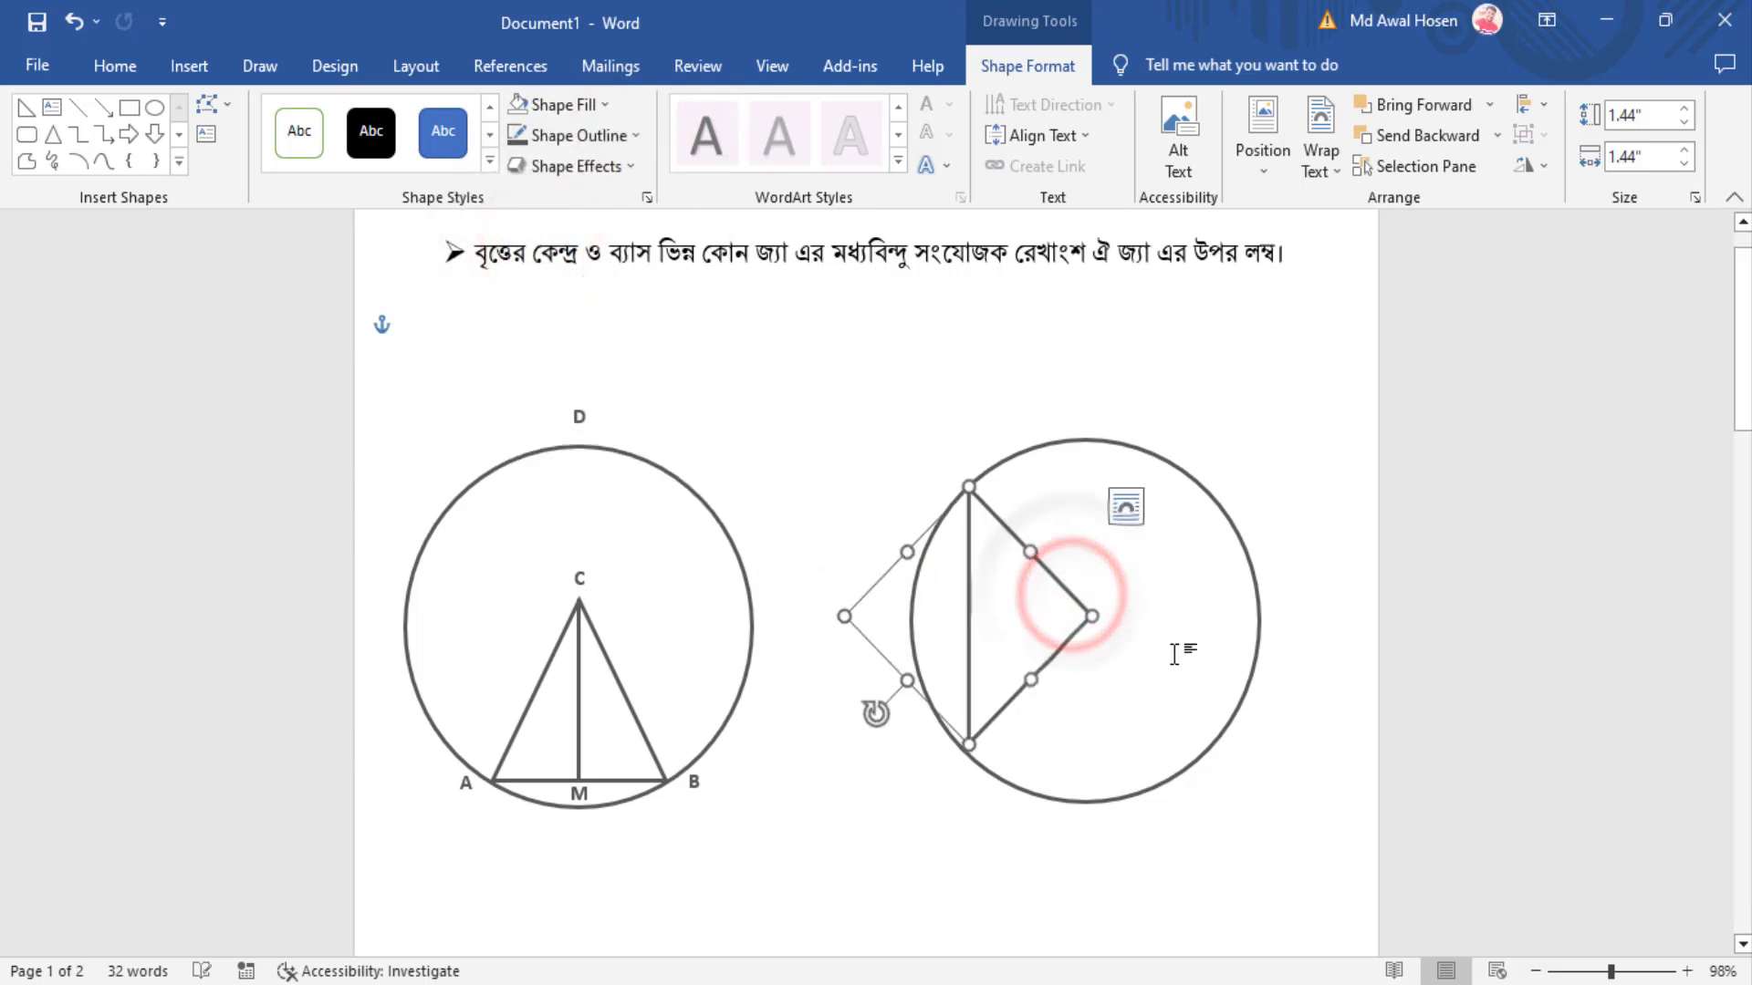
pyautogui.click(1168, 463)
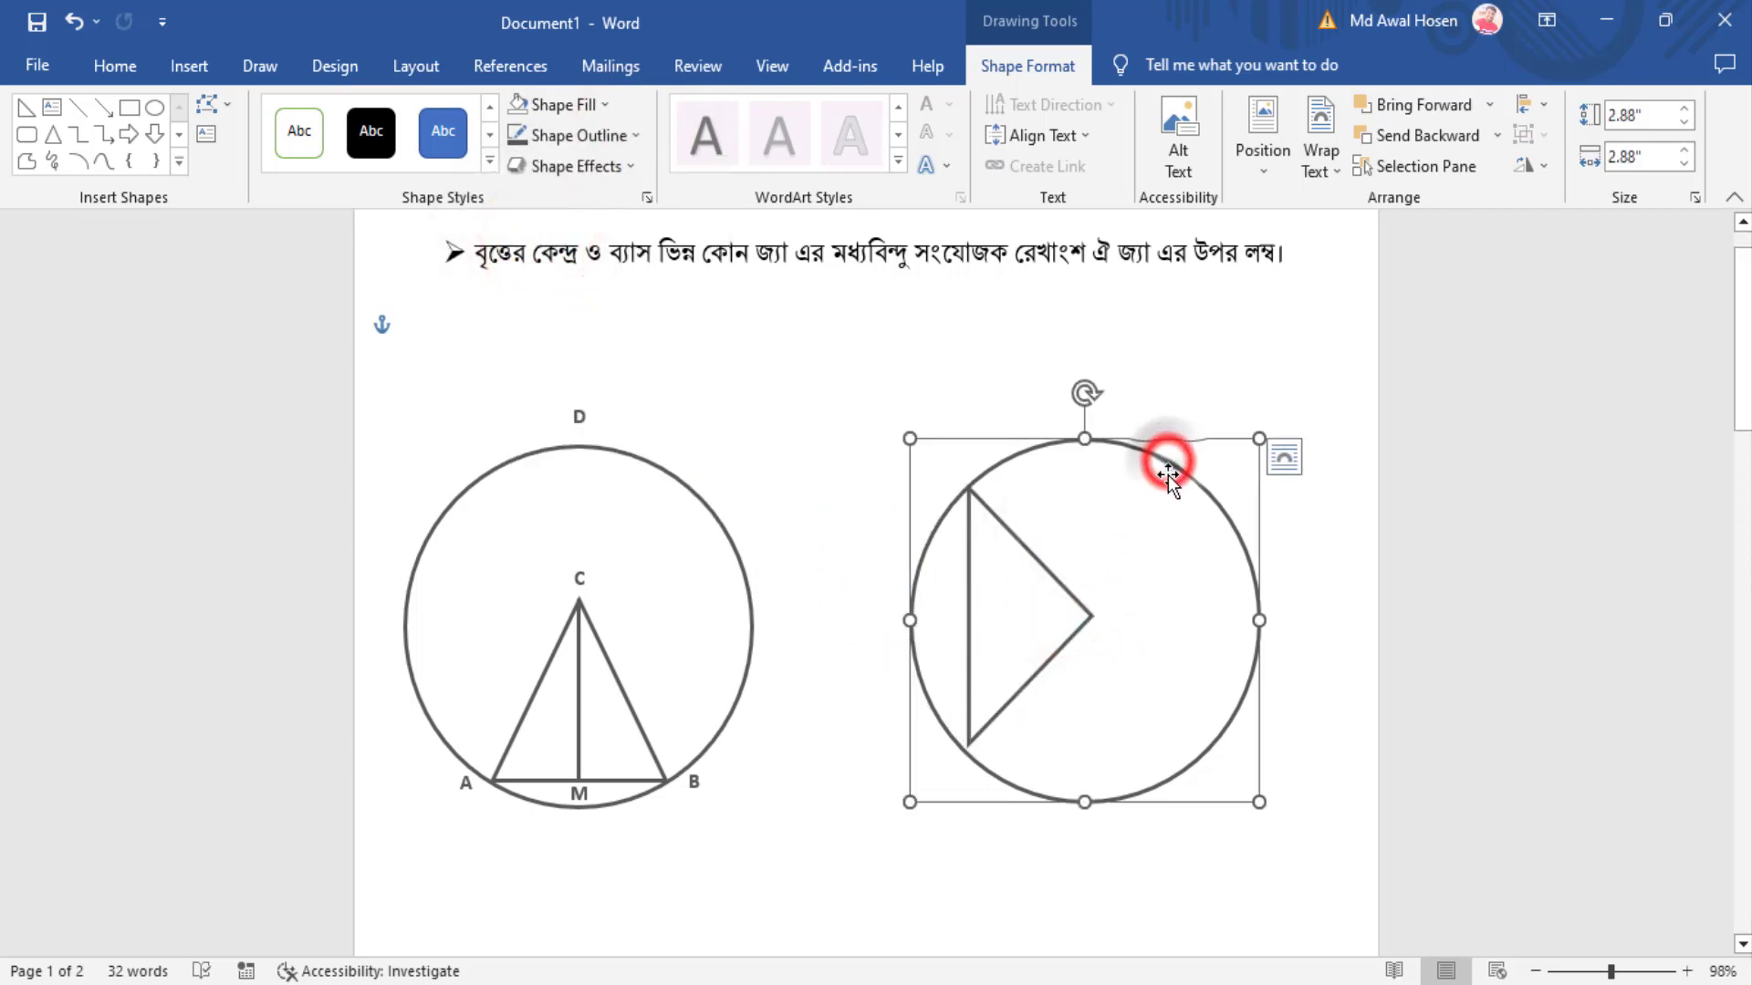
pyautogui.keyDown('shift'); pyautogui.click(1067, 584); pyautogui.keyUp('shift')
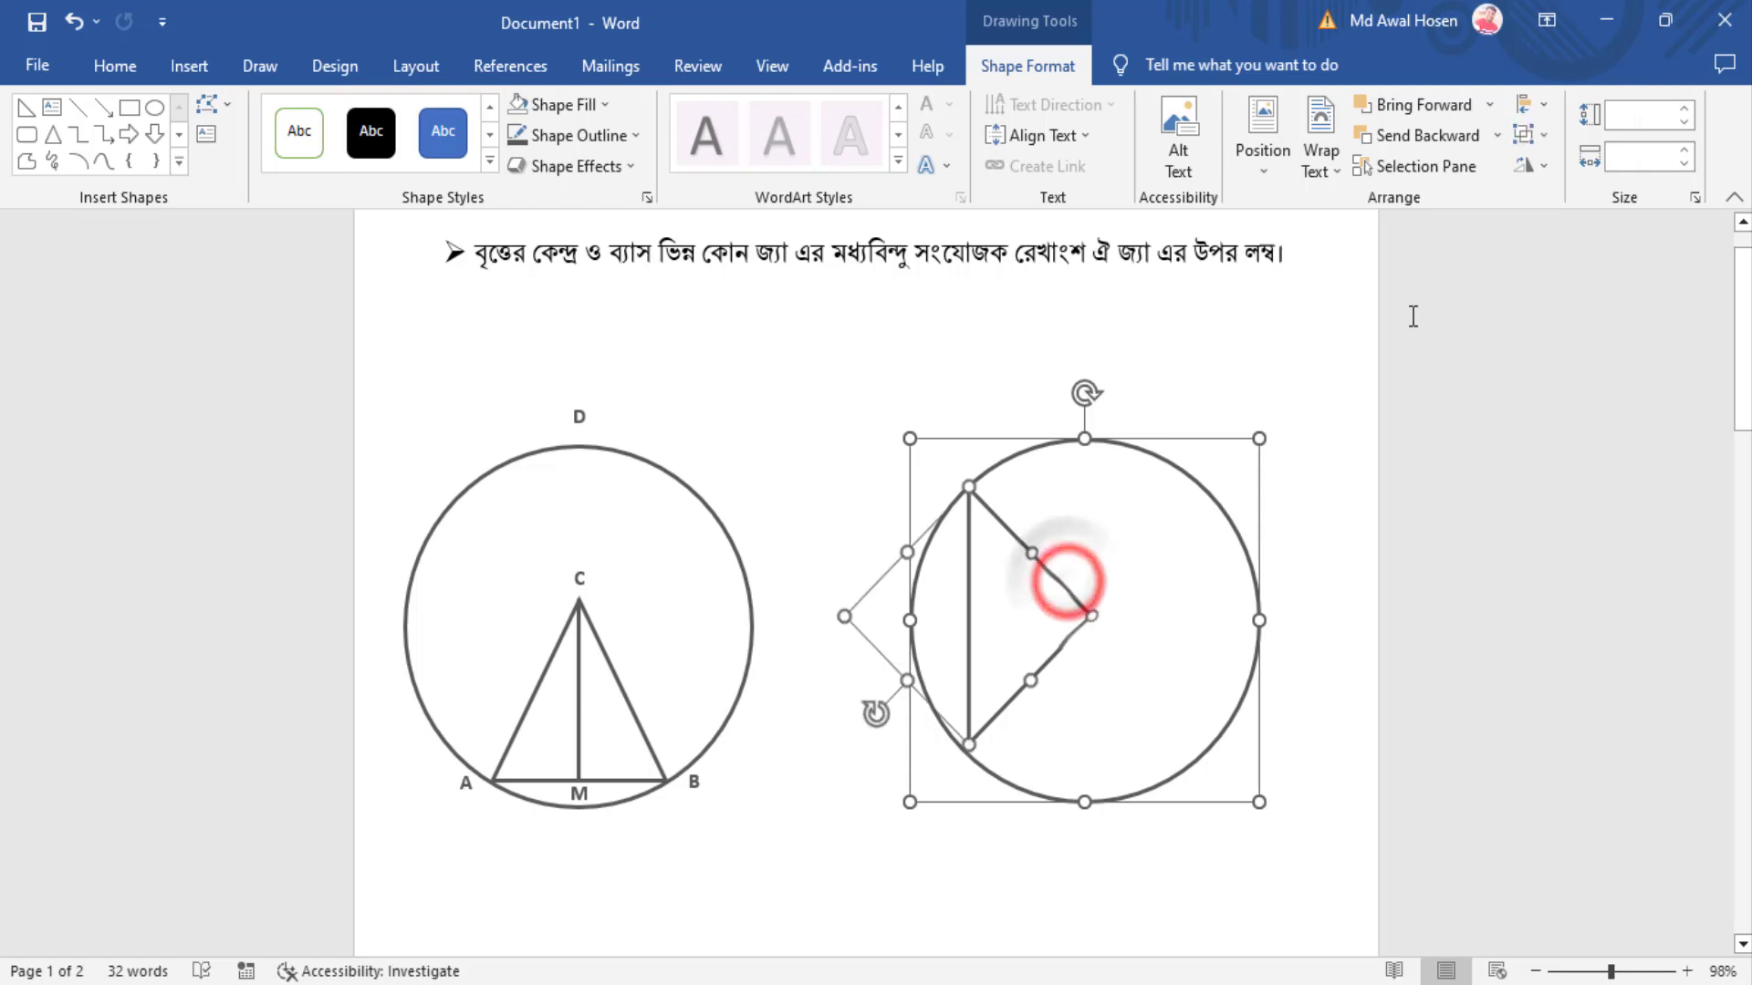
pyautogui.click(1543, 103)
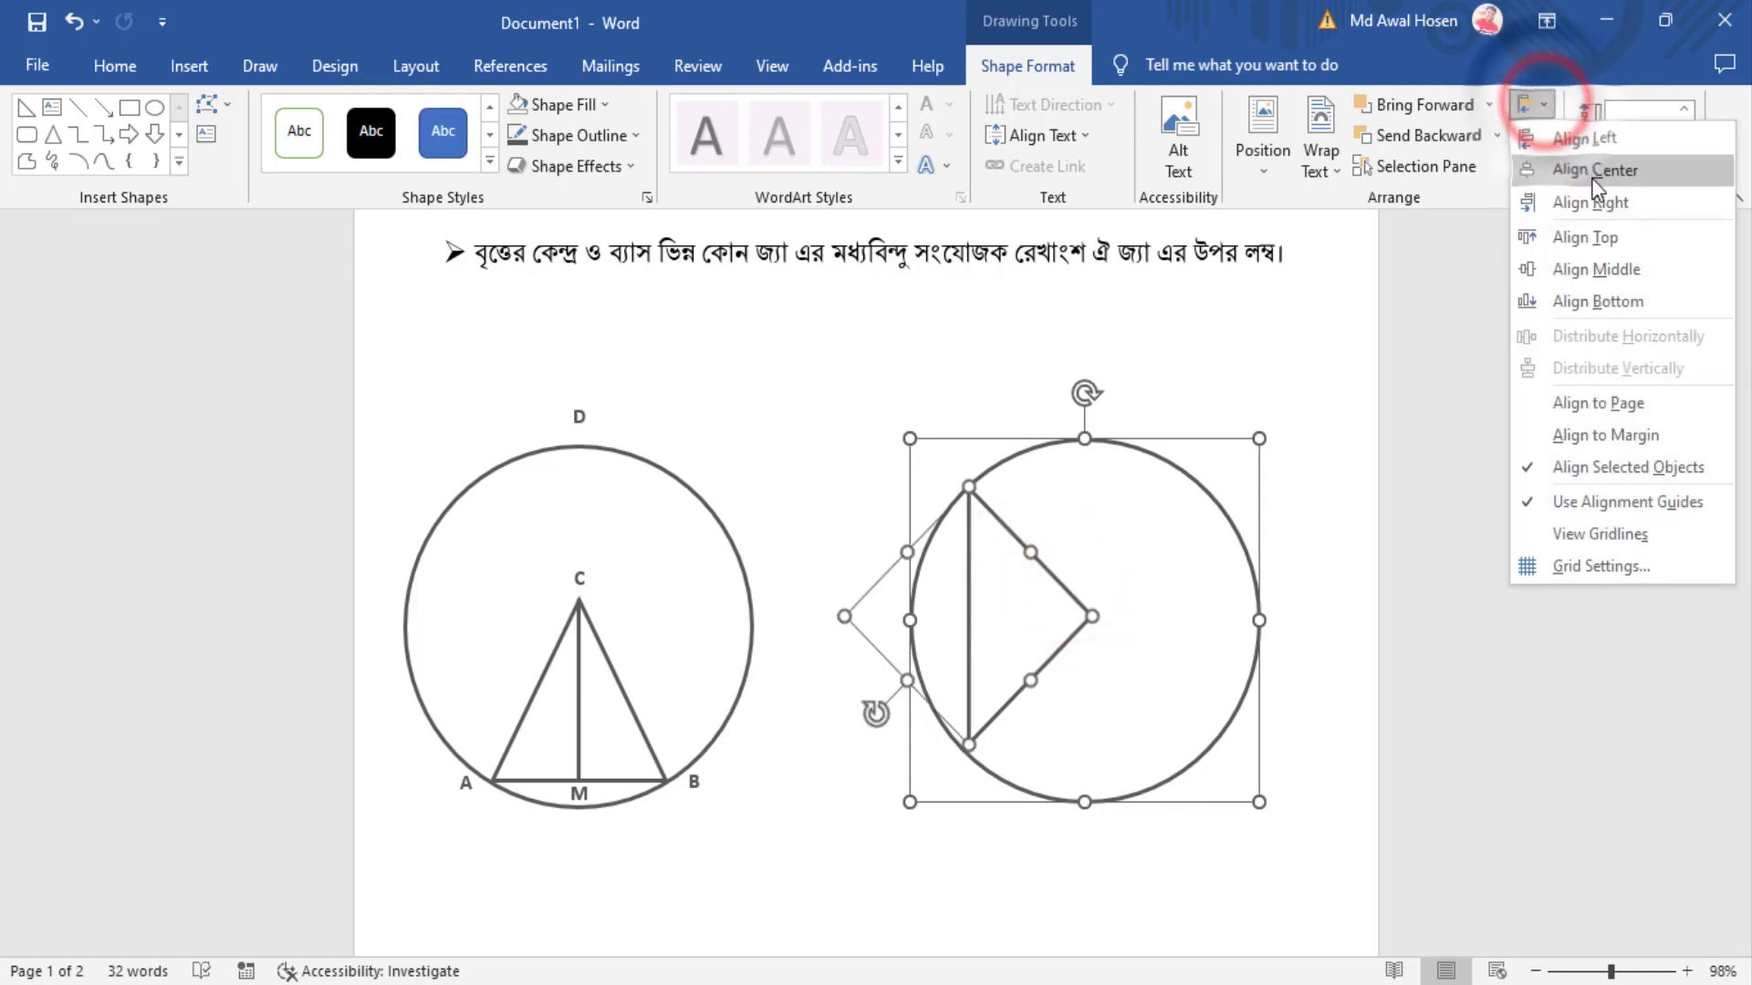
pyautogui.click(1580, 266)
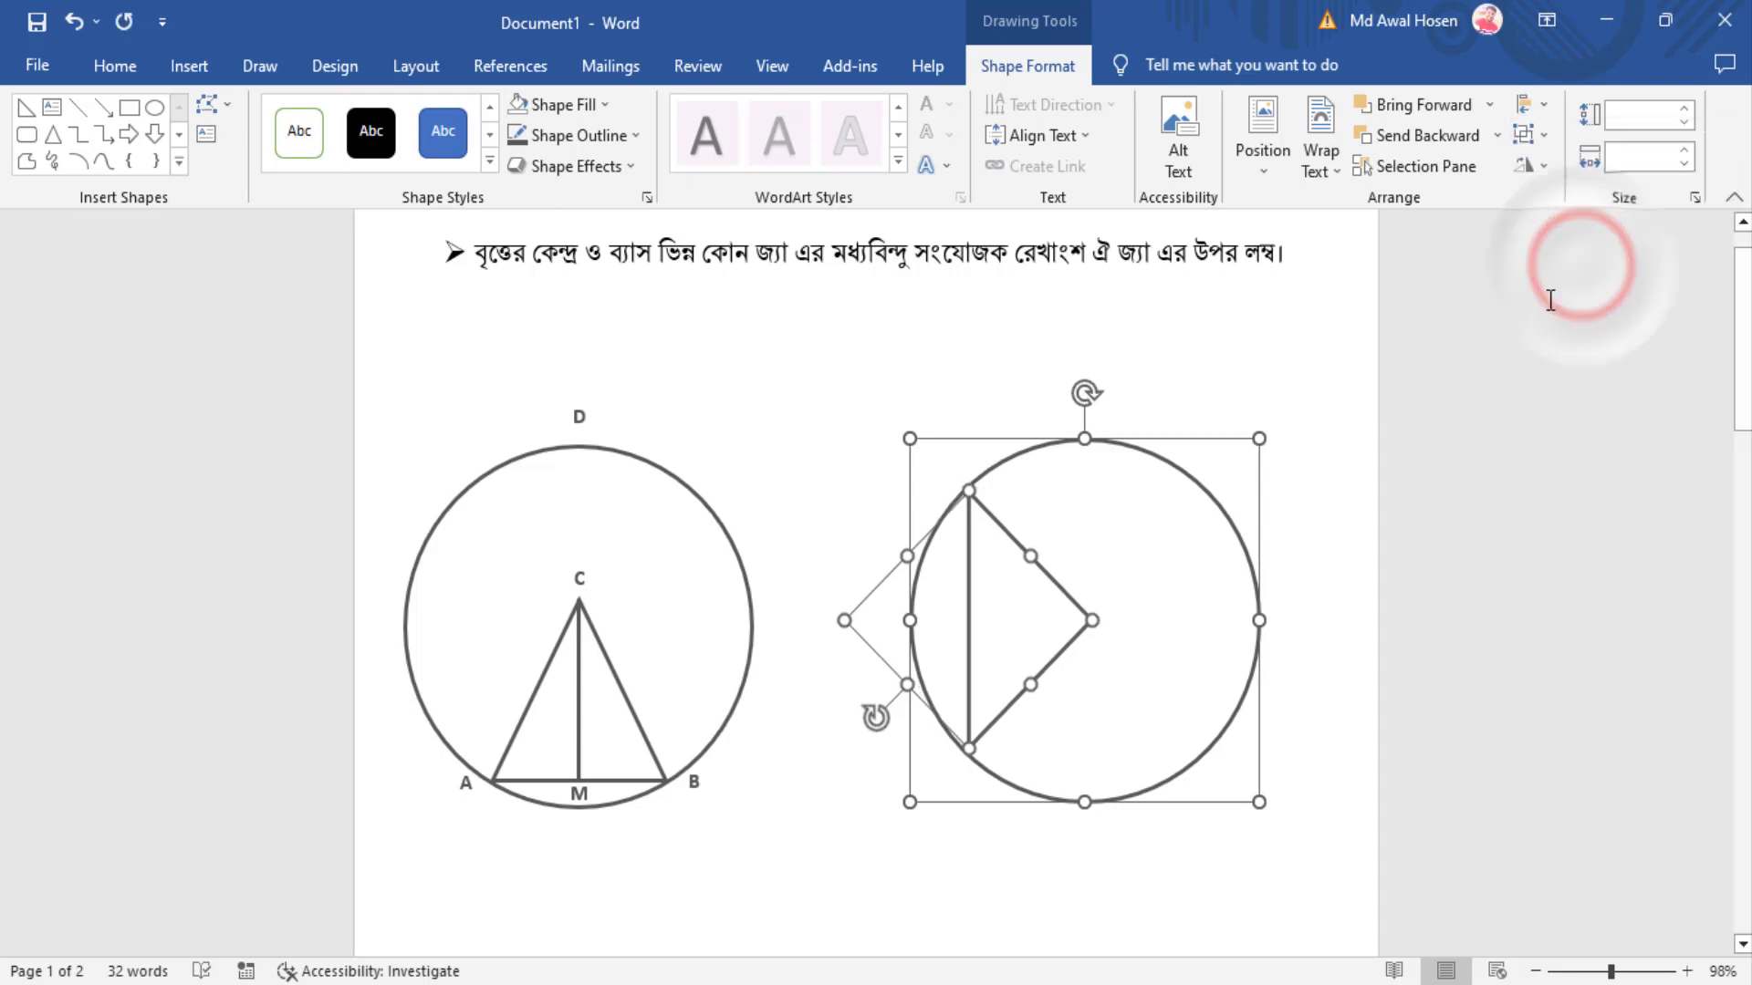
pyautogui.click(1300, 401)
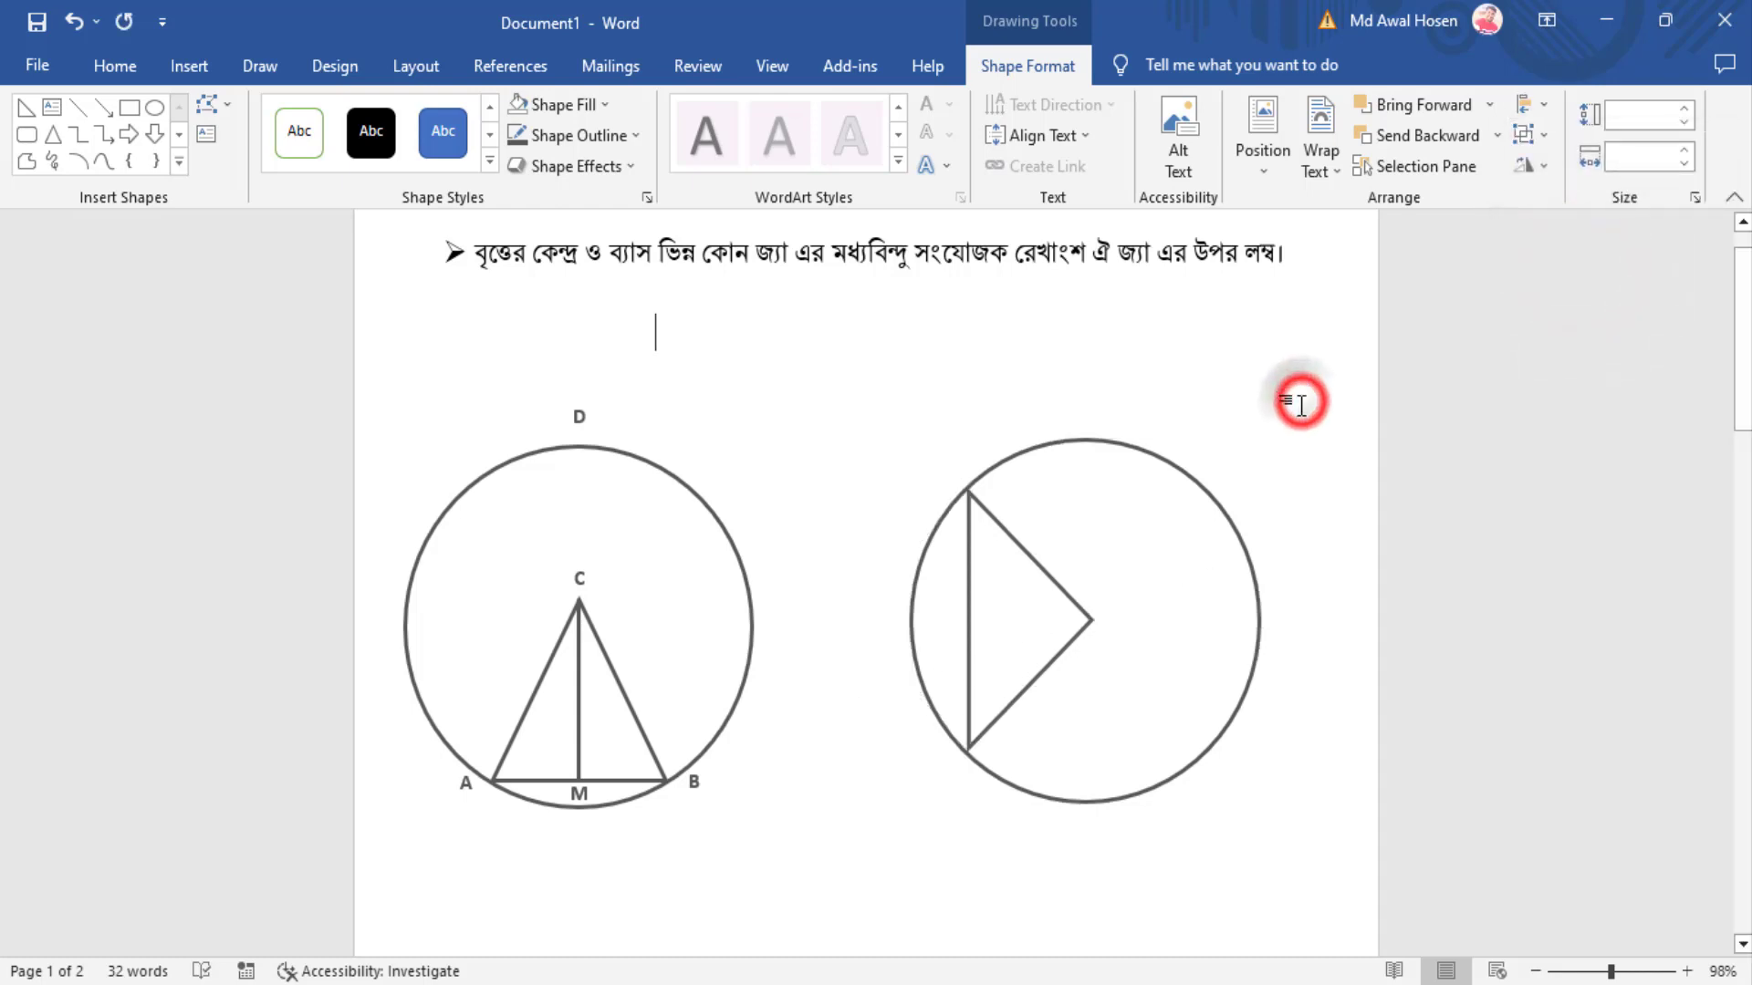
# Step: Nudge the triangle slightly left so its left corners rest on the circle's outline
pyautogui.click(1079, 613)
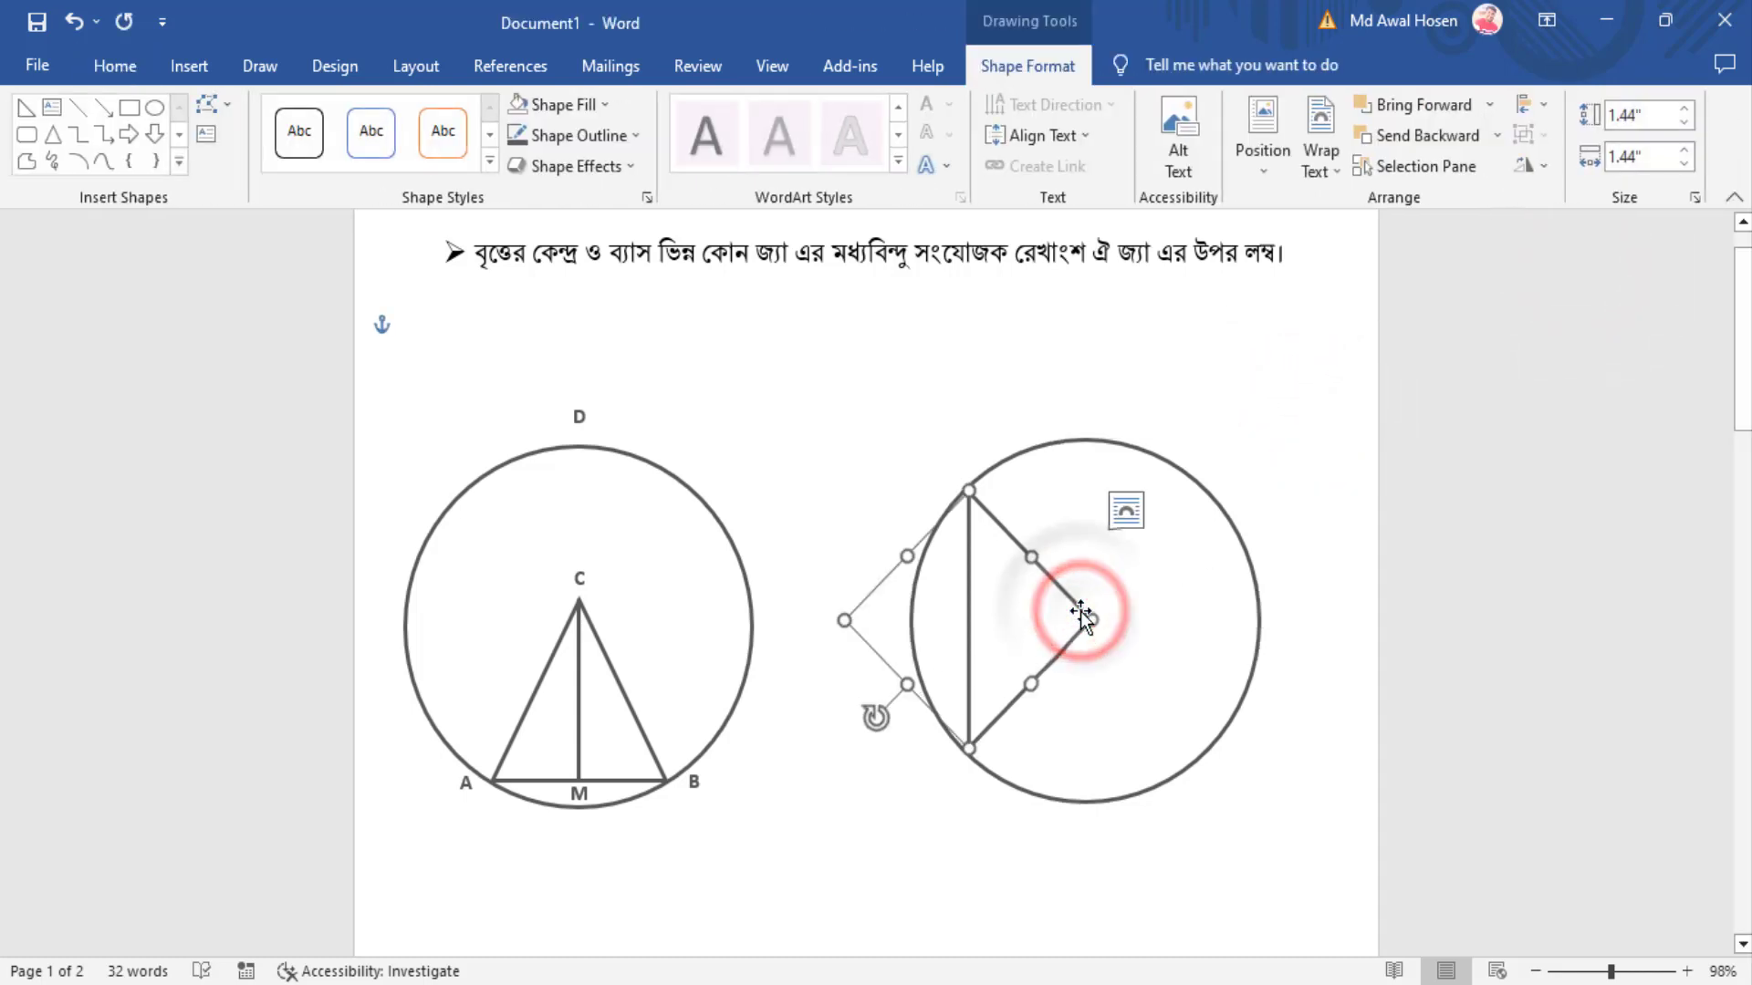
pyautogui.press('Left')
pyautogui.press('Left')
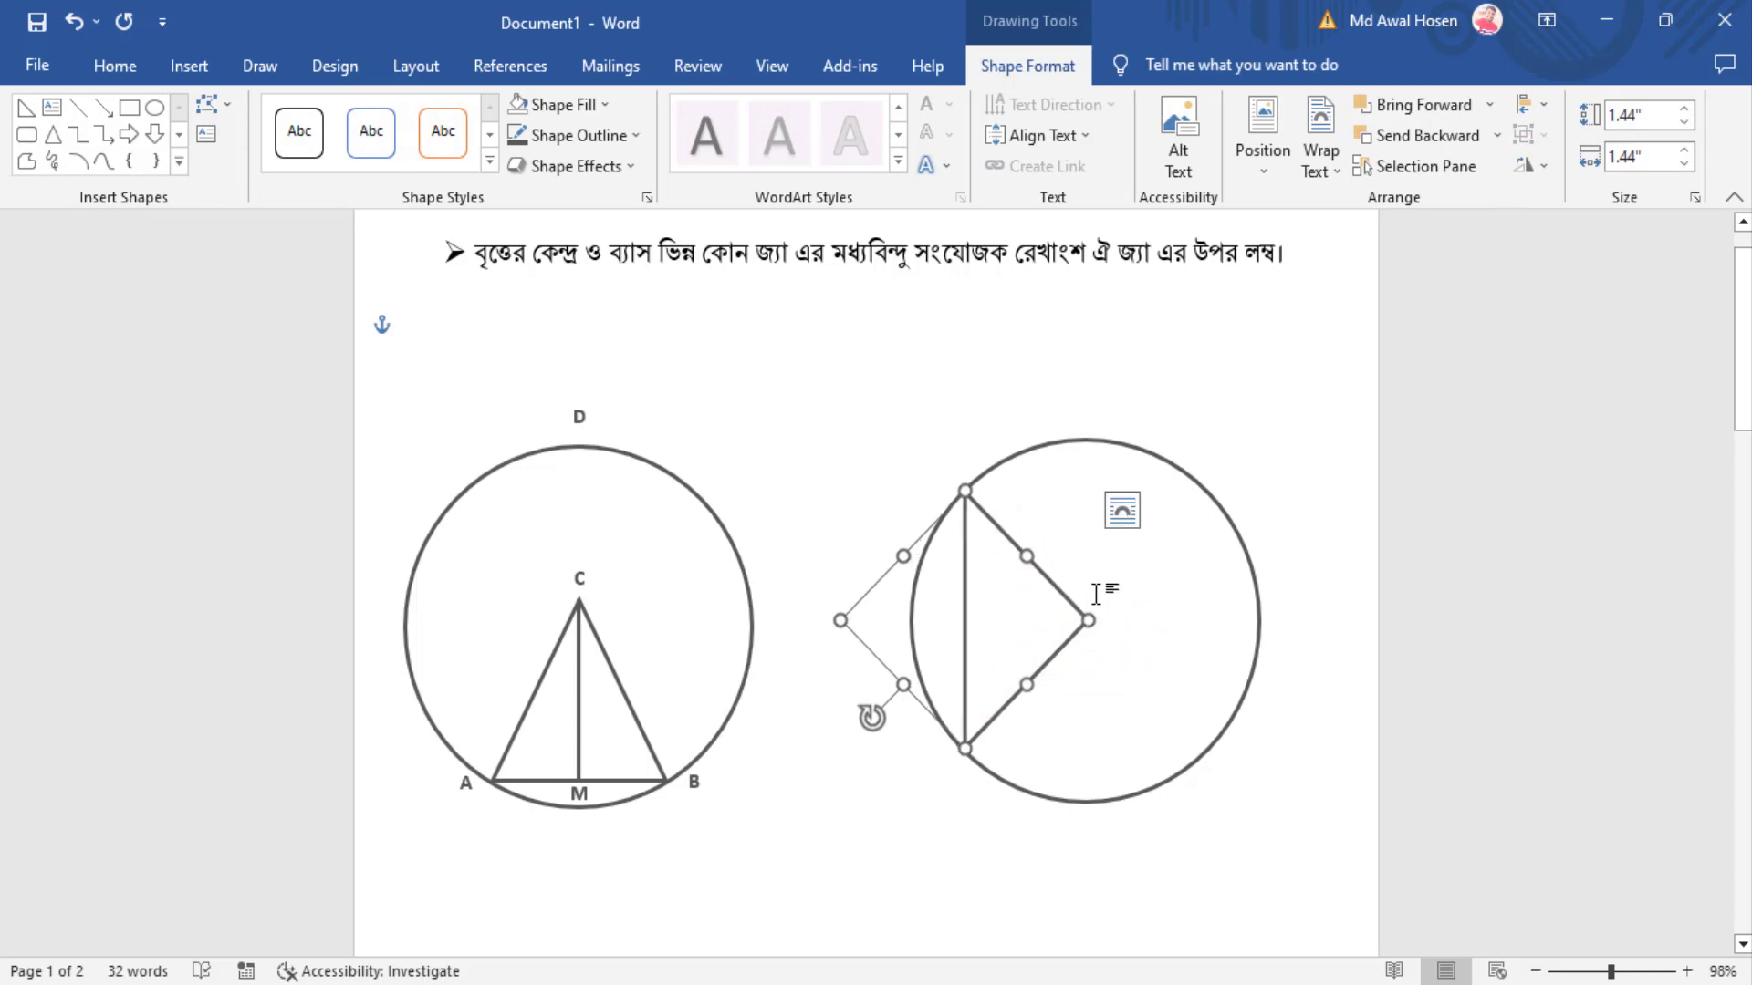
pyautogui.click(1255, 442)
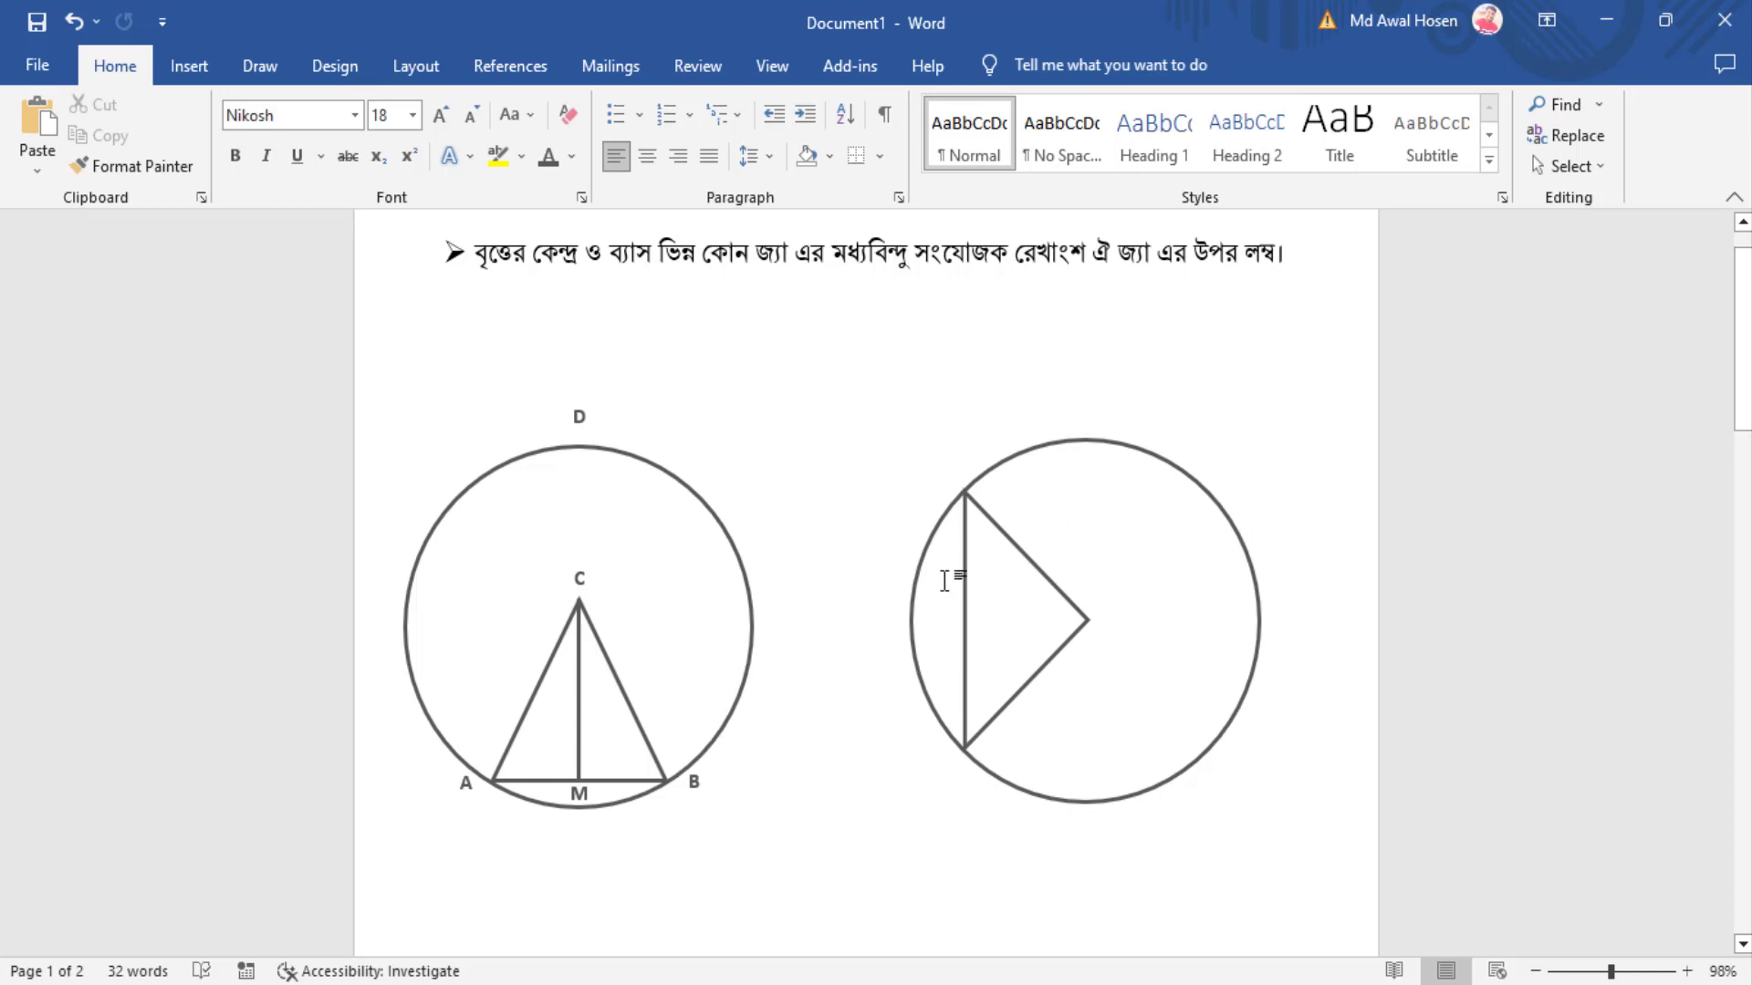
pyautogui.scroll(-3, 693, 935)
pyautogui.scroll(-3, 879, 793)
pyautogui.scroll(-3, 911, 786)
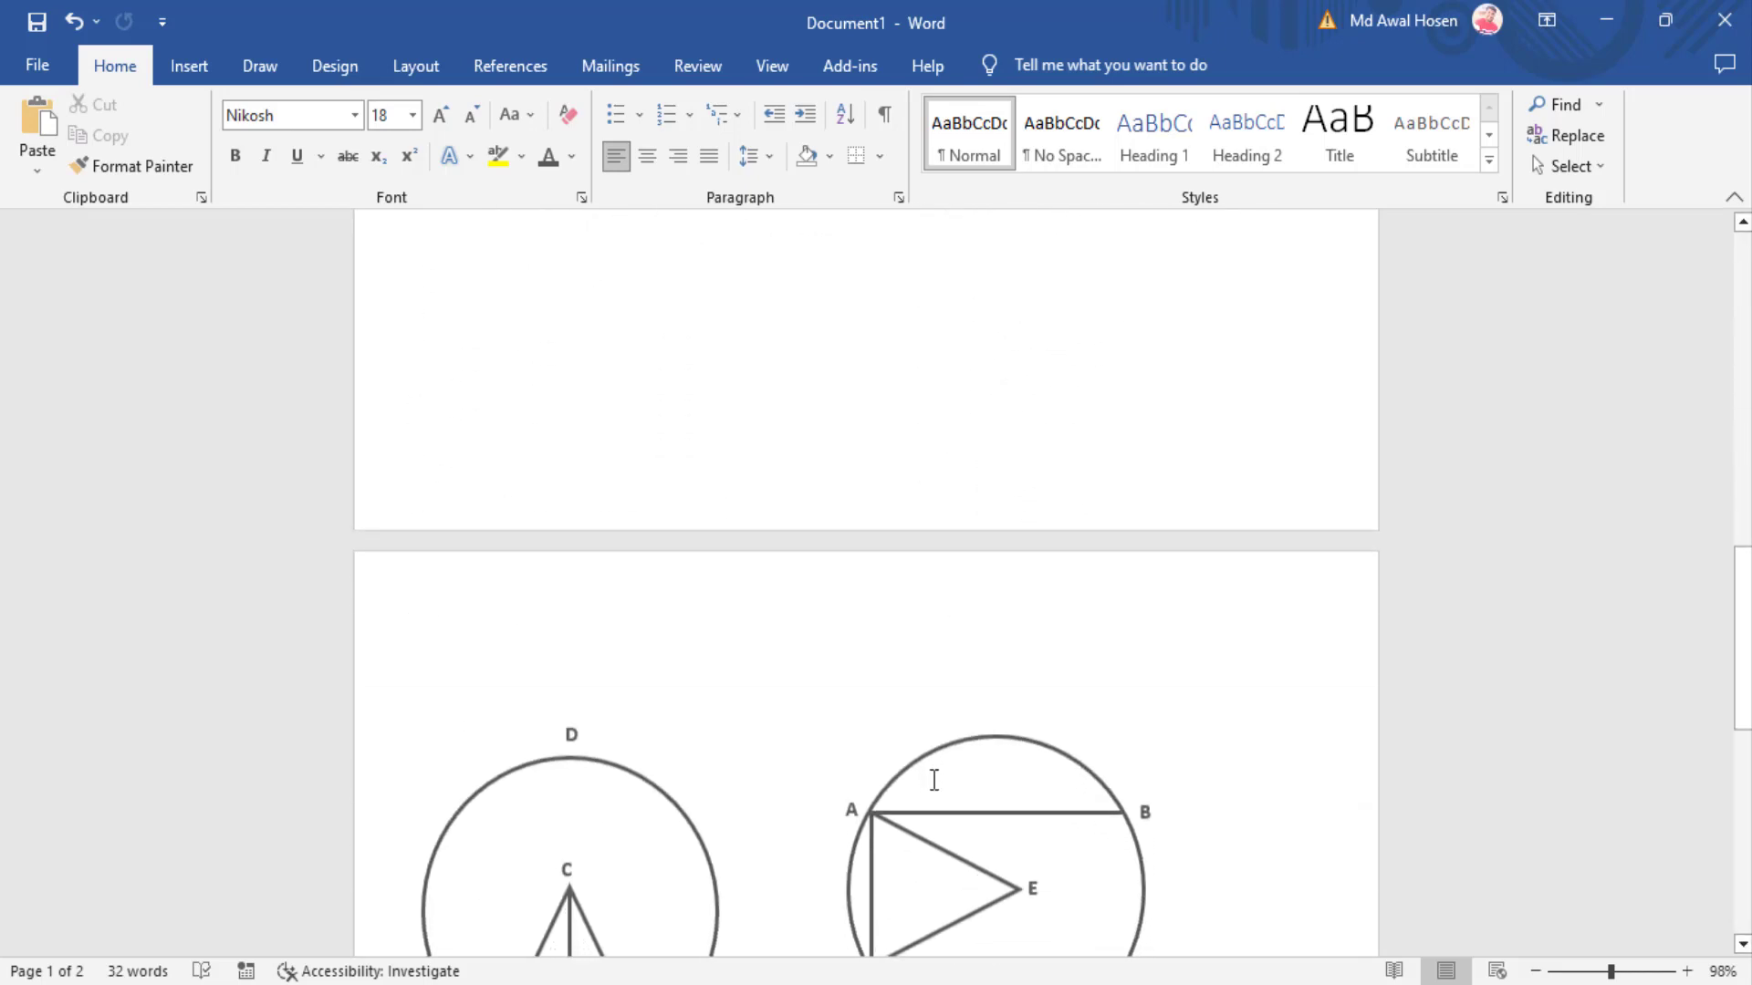
pyautogui.scroll(-2, 930, 778)
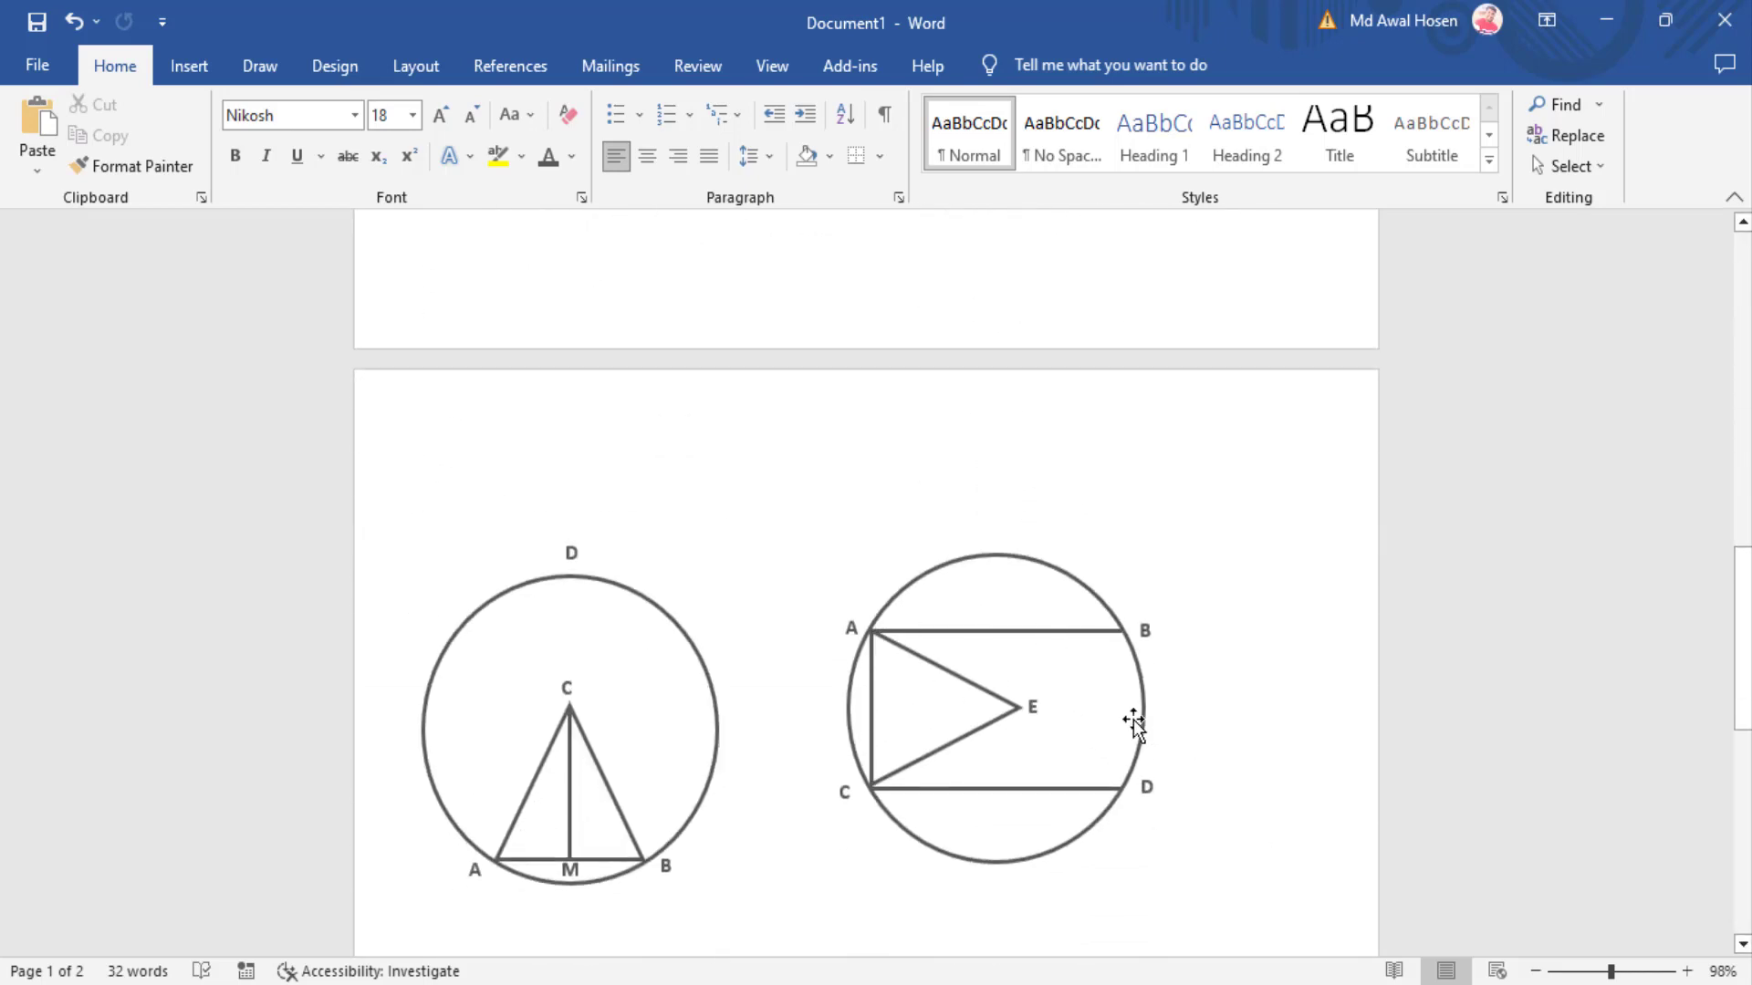
pyautogui.scroll(3, 1133, 721)
pyautogui.scroll(3, 1134, 715)
pyautogui.scroll(3, 1134, 716)
pyautogui.scroll(2, 1131, 719)
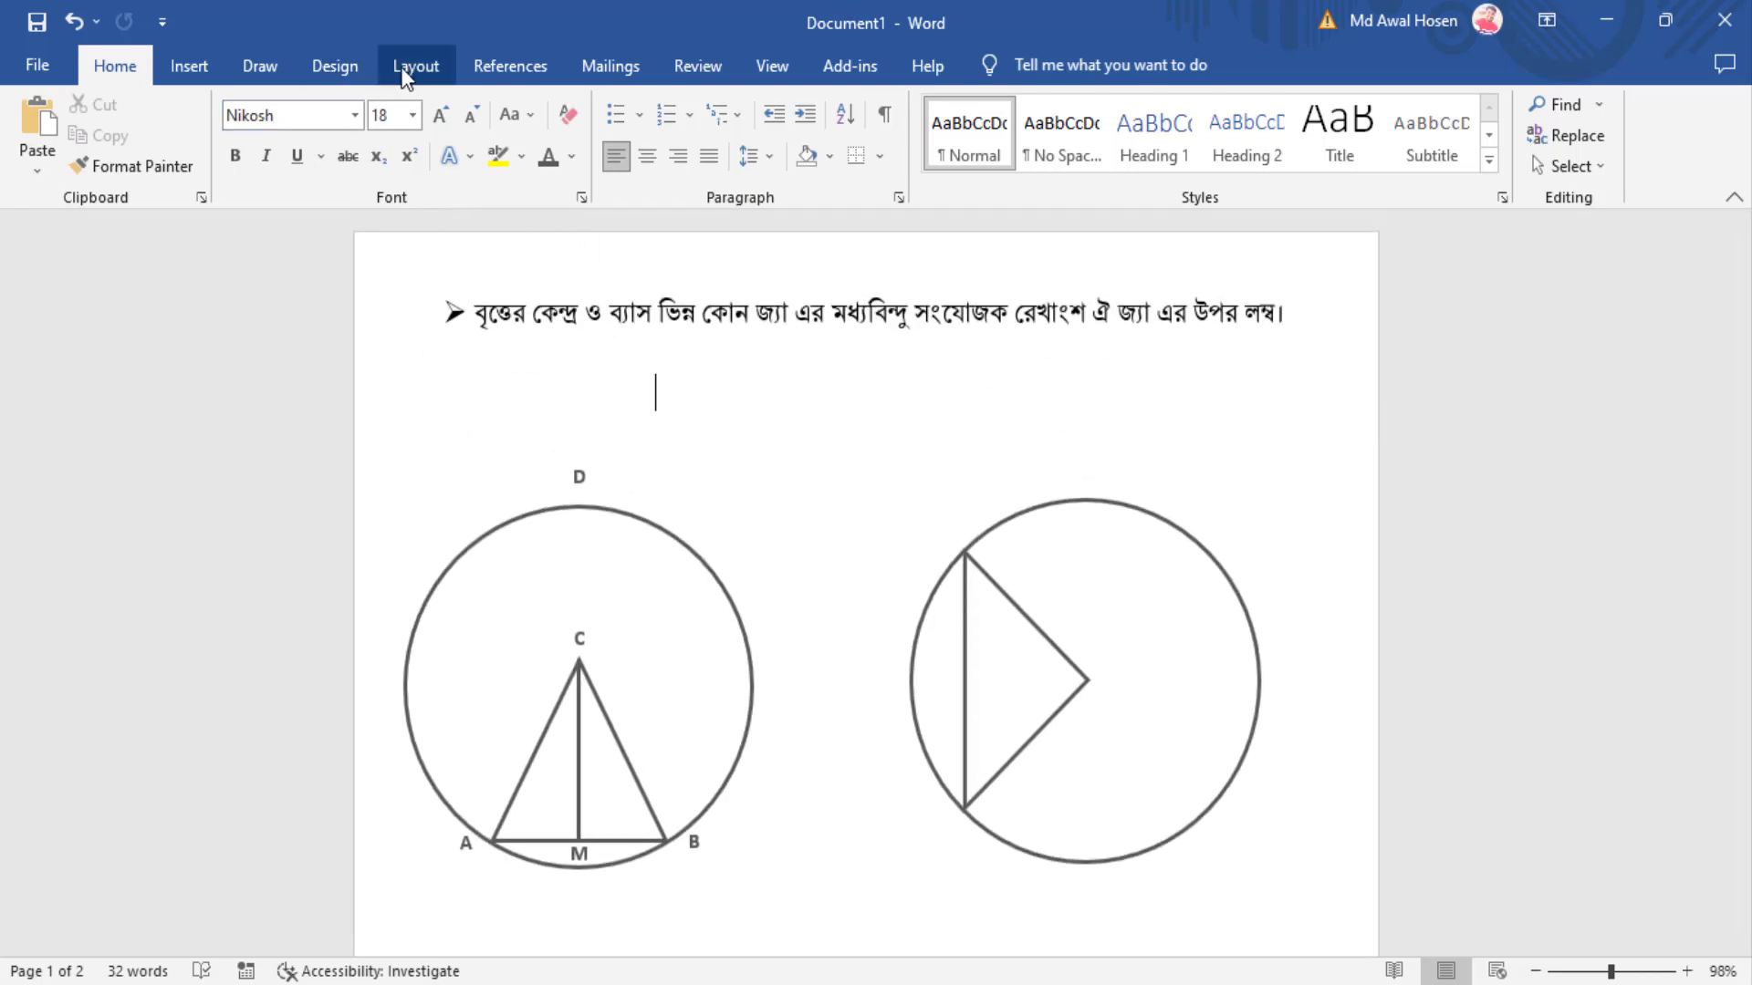
# Step: At 244% zoom, draw a 2.01" horizontal line from the triangle's top corner to the circle's edge
pyautogui.click(194, 71)
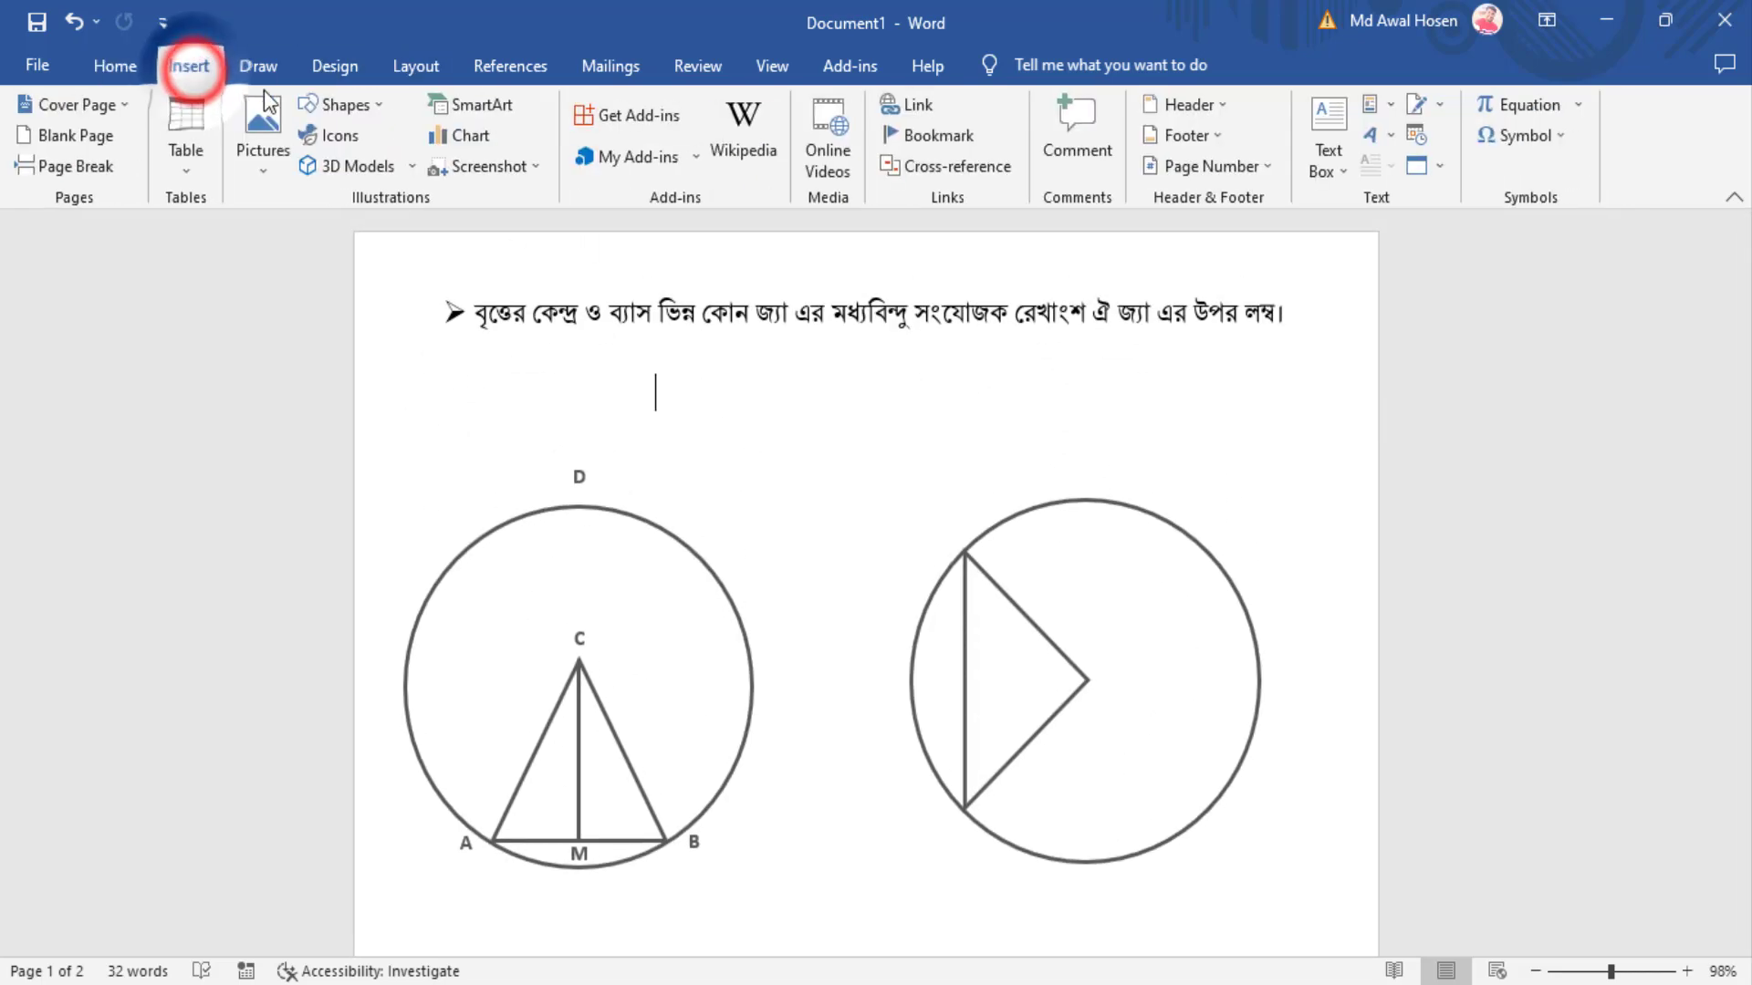
pyautogui.click(391, 108)
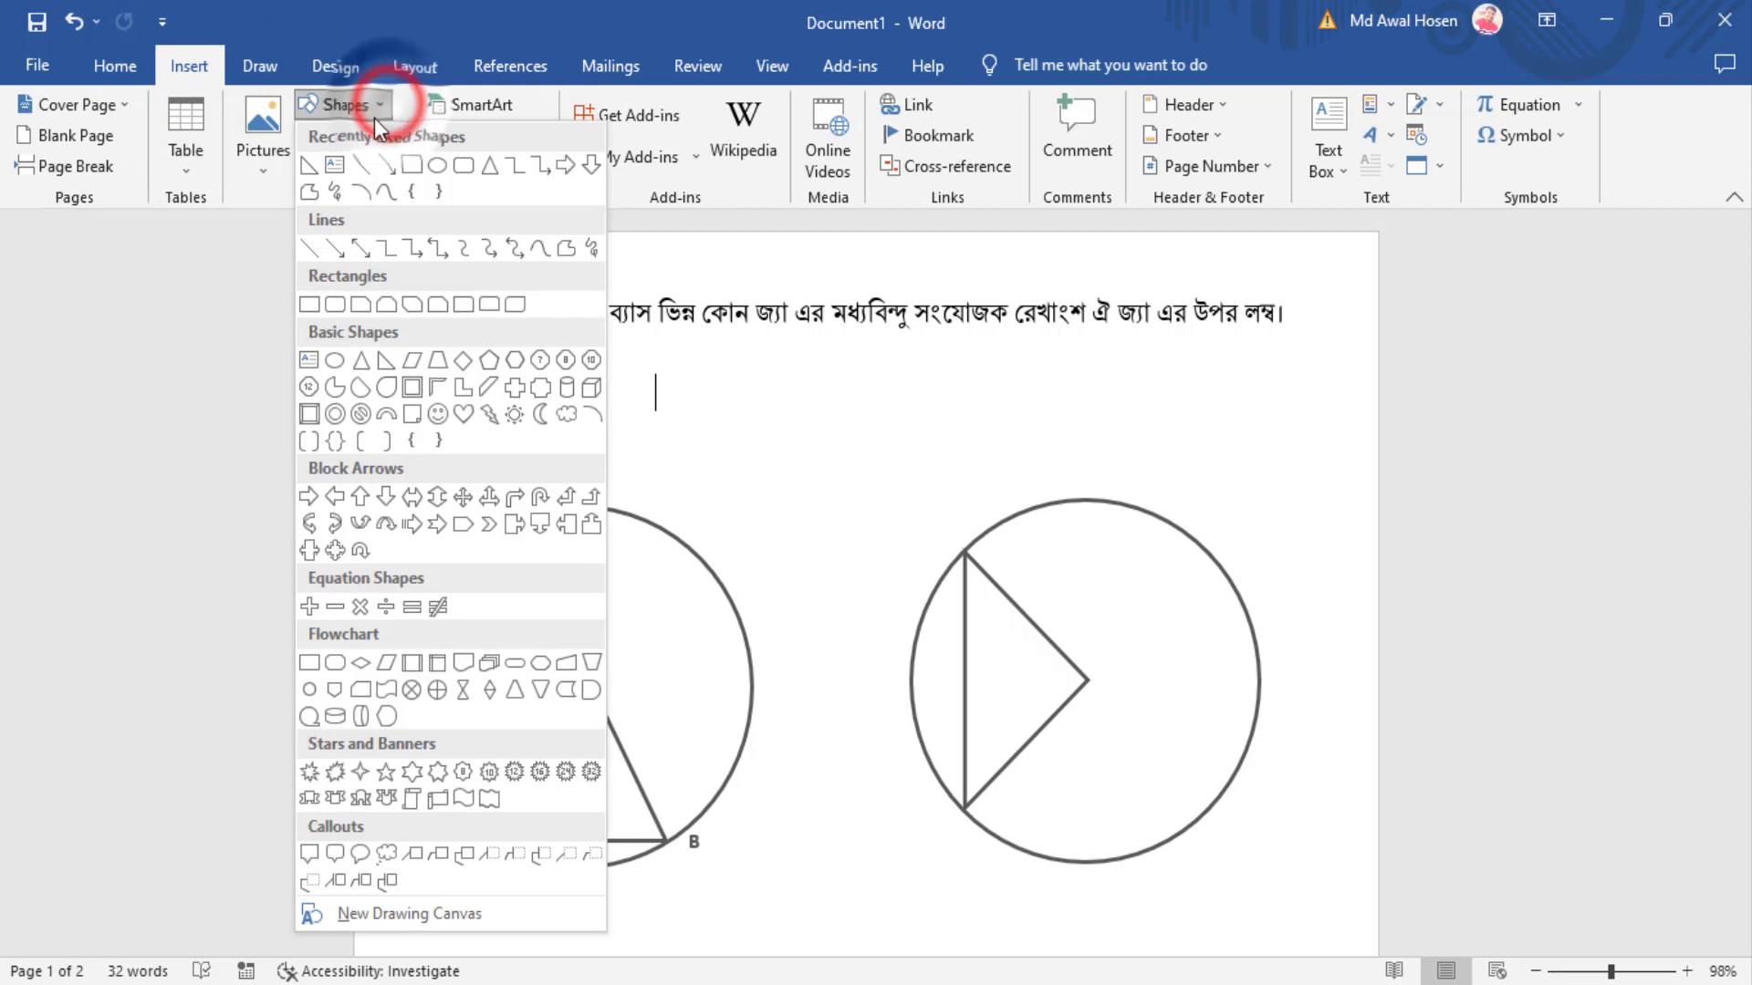
pyautogui.click(309, 245)
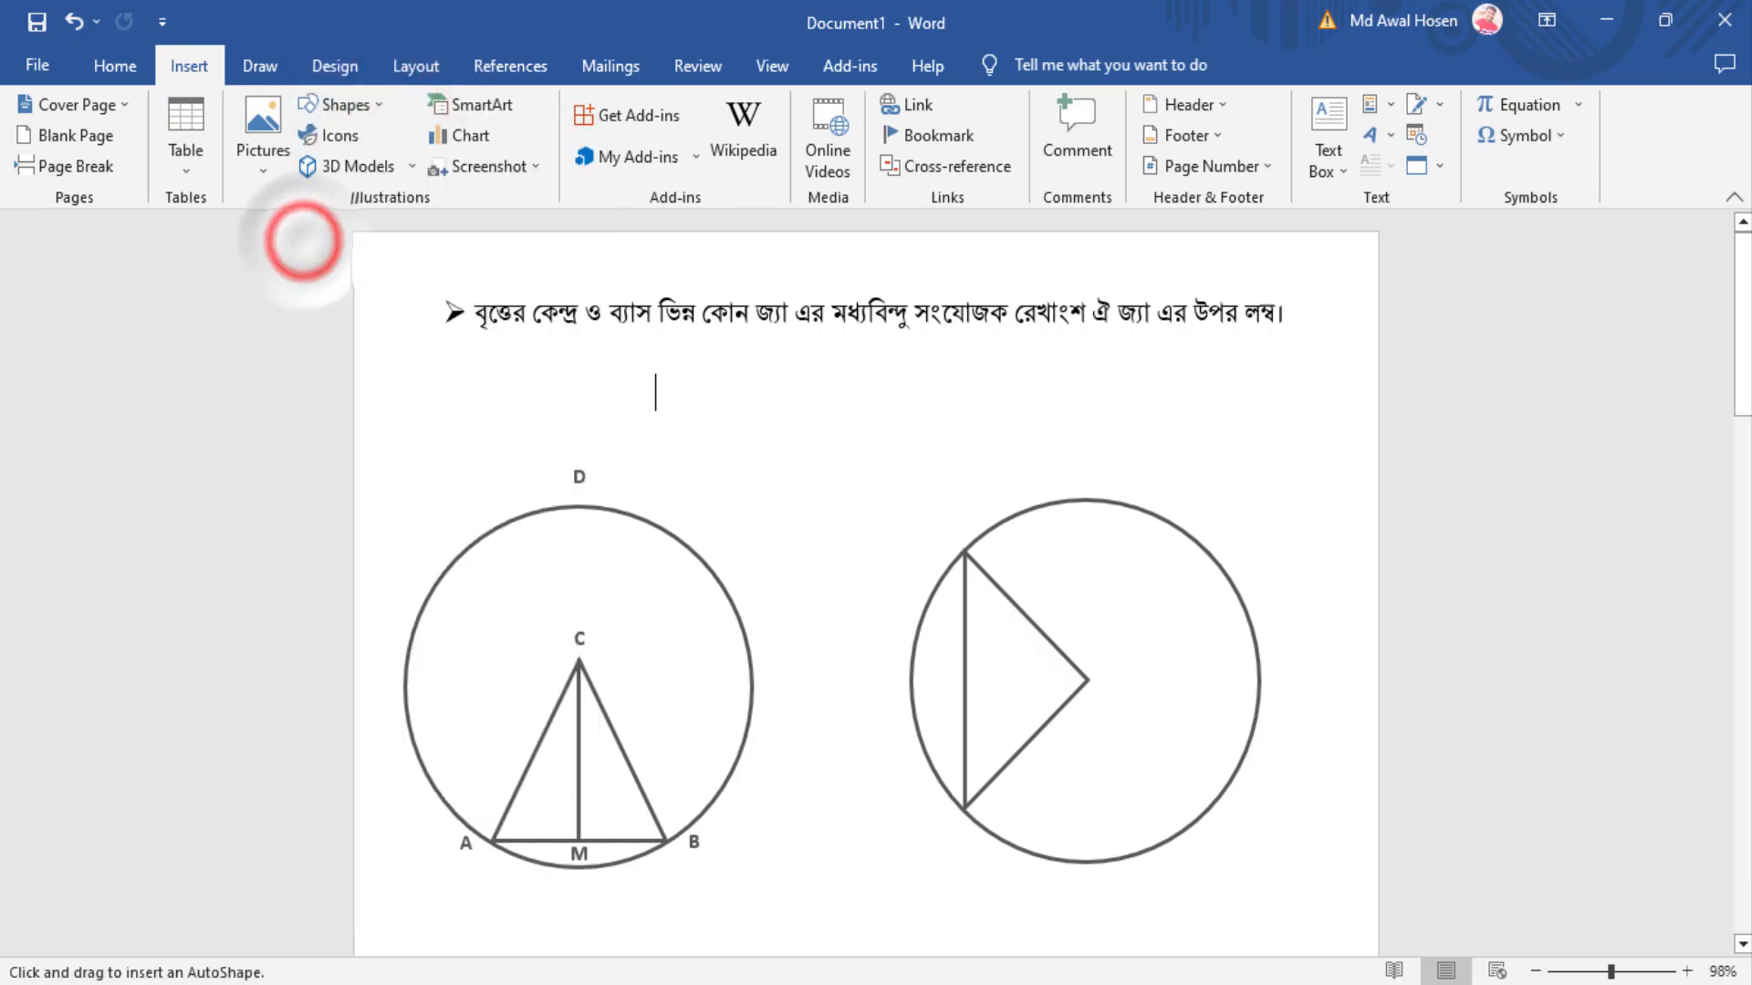
pyautogui.click(1634, 971)
pyautogui.moveTo(1174, 944); pyautogui.dragTo(1426, 929)
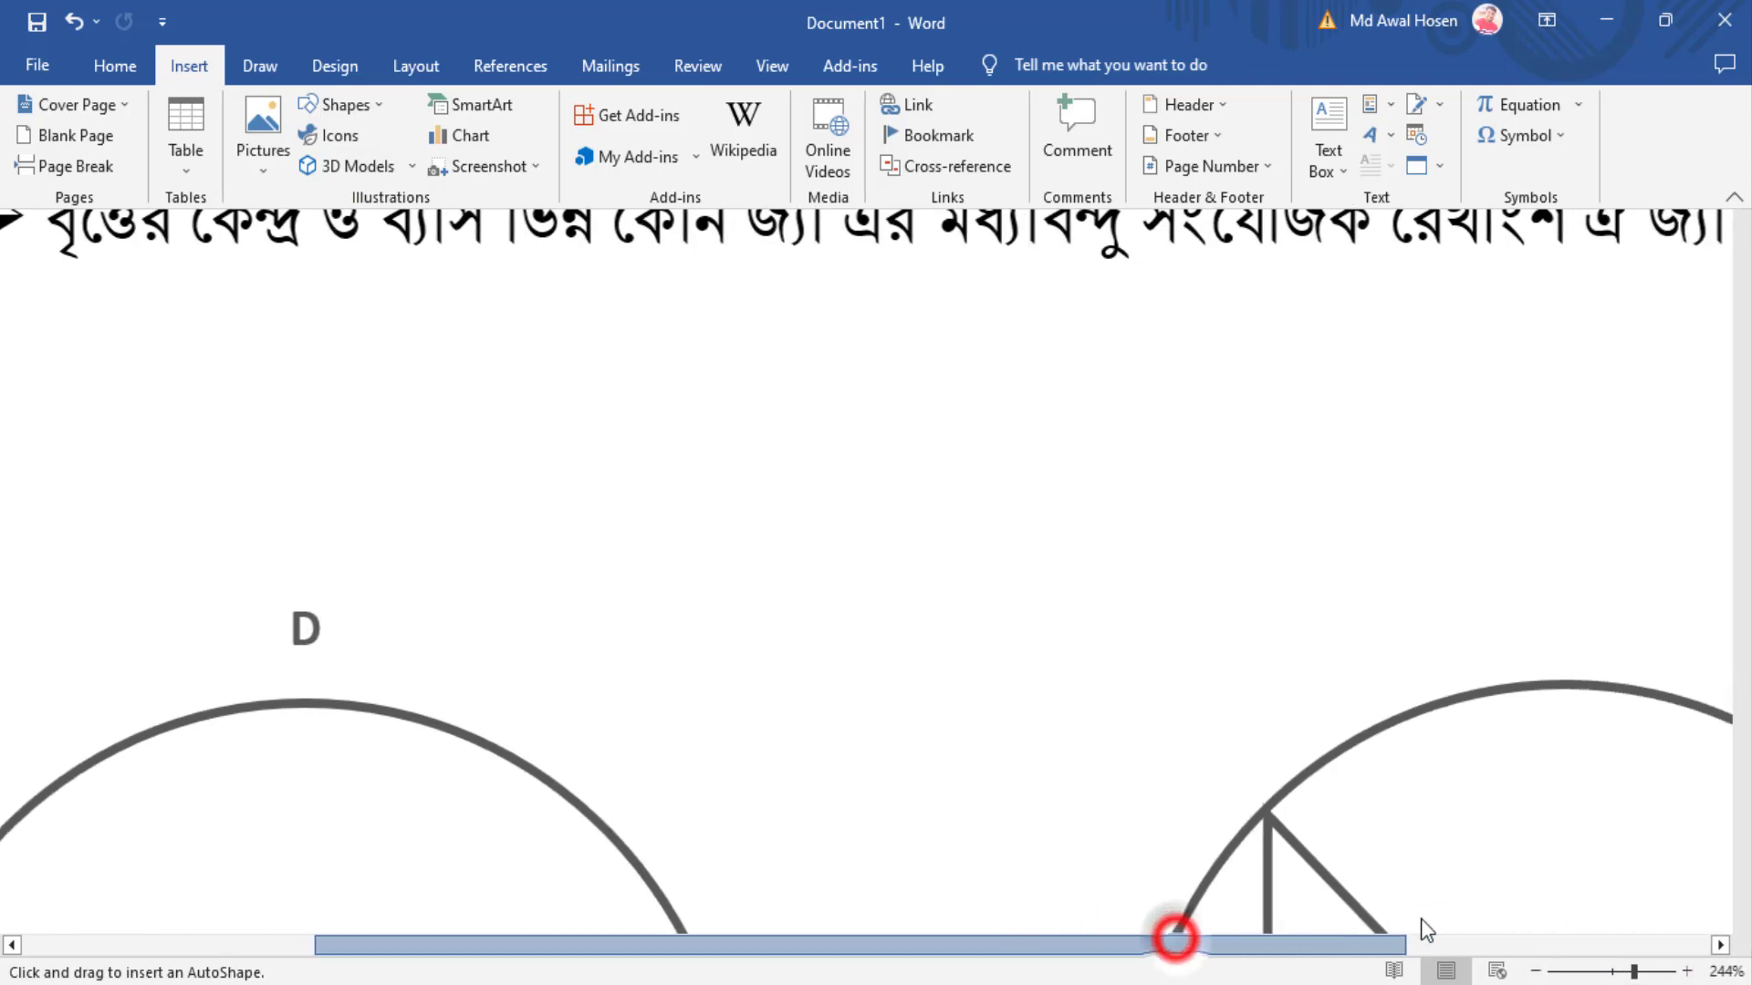
pyautogui.scroll(-5, 1642, 693)
pyautogui.scroll(1, 1679, 593)
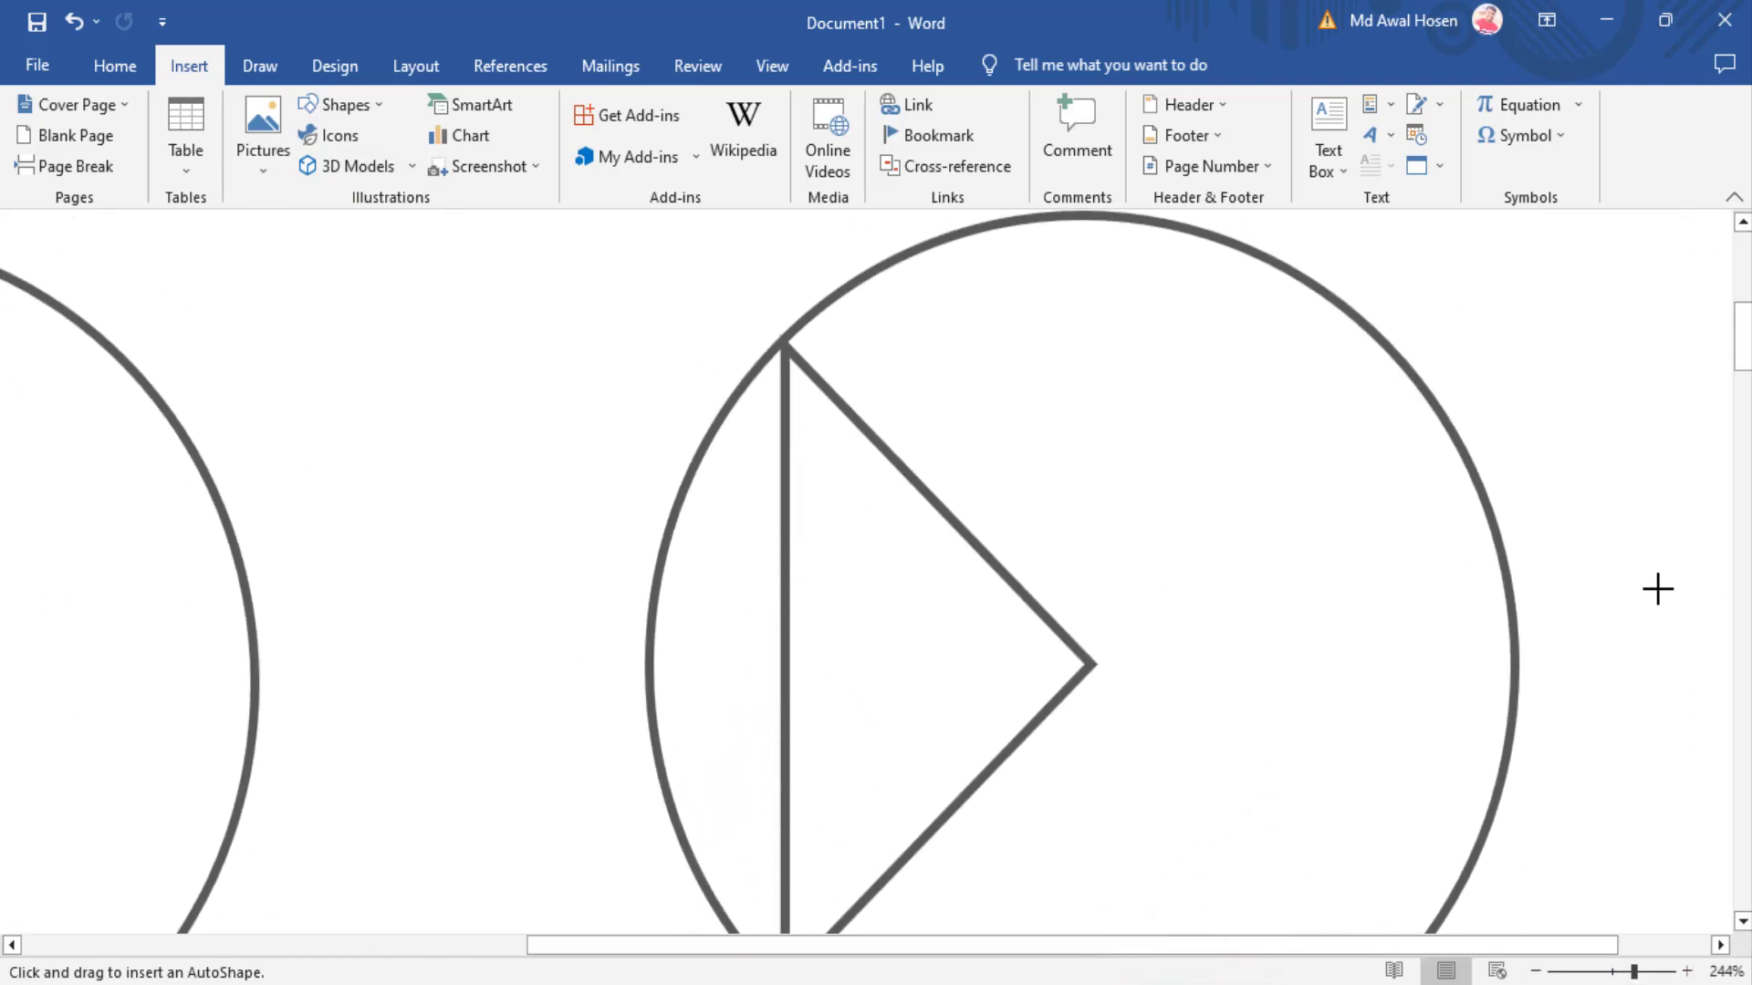
pyautogui.scroll(2, 963, 515)
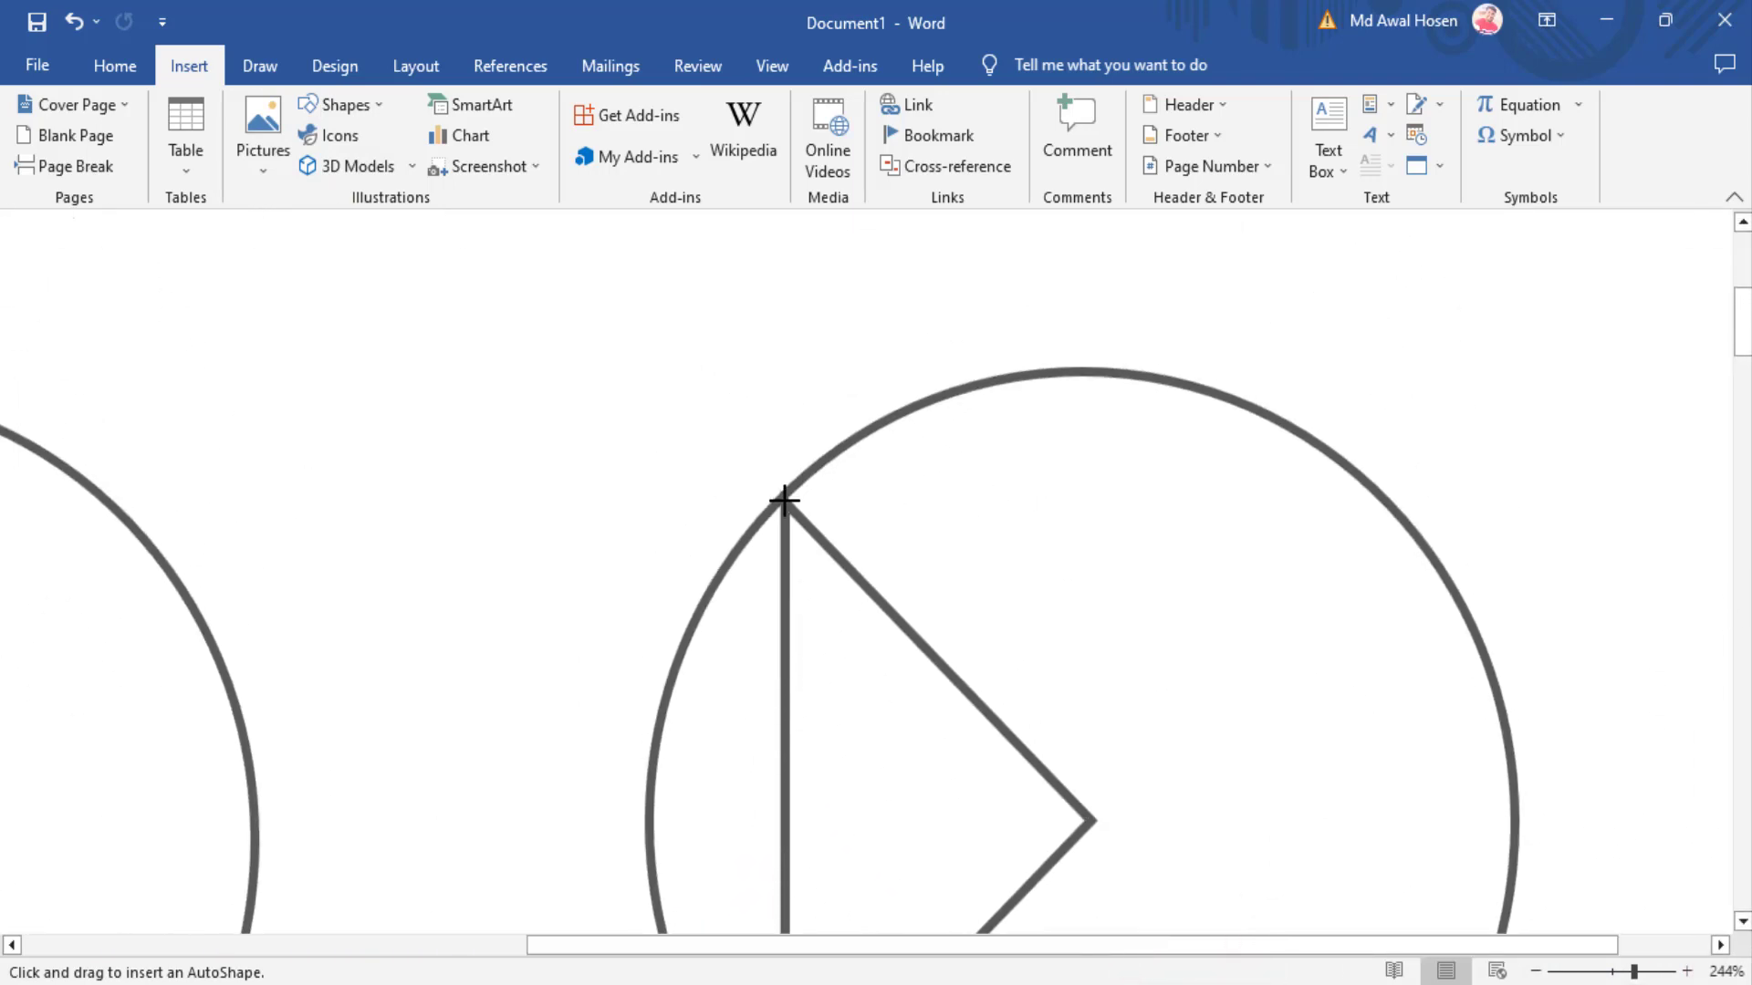
pyautogui.moveTo(786, 496); pyautogui.dragTo(1297, 497)
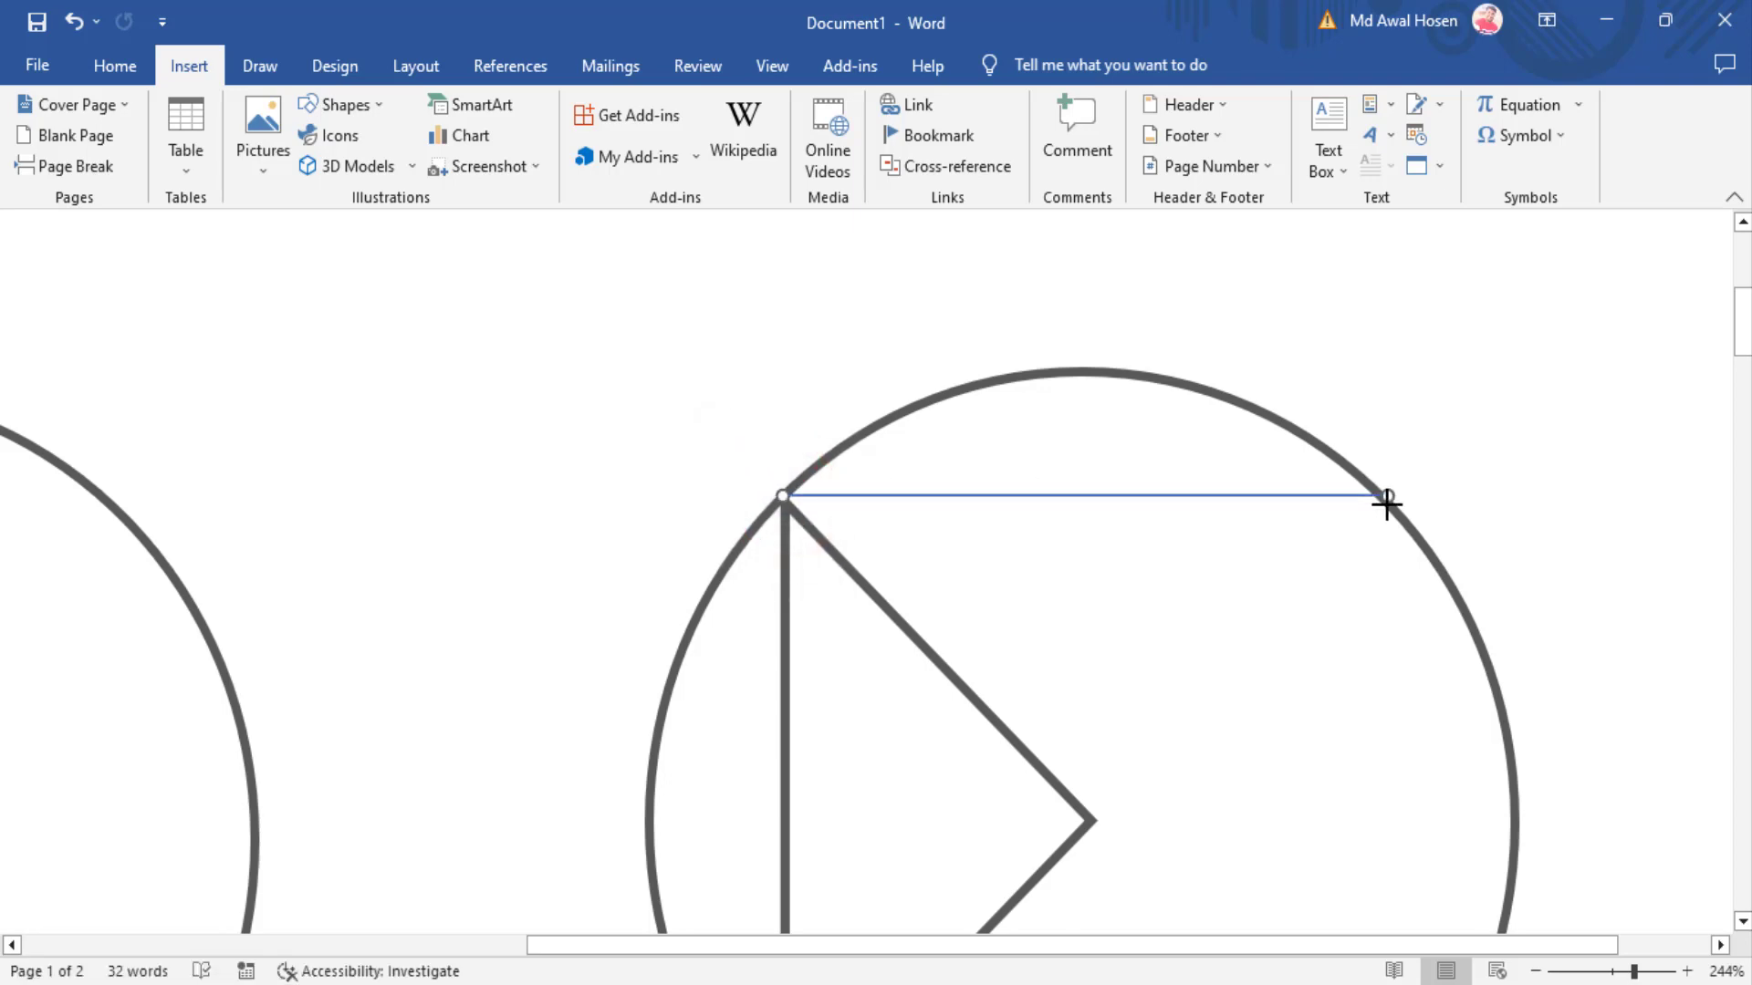
pyautogui.moveTo(1387, 504); pyautogui.dragTo(1387, 497)
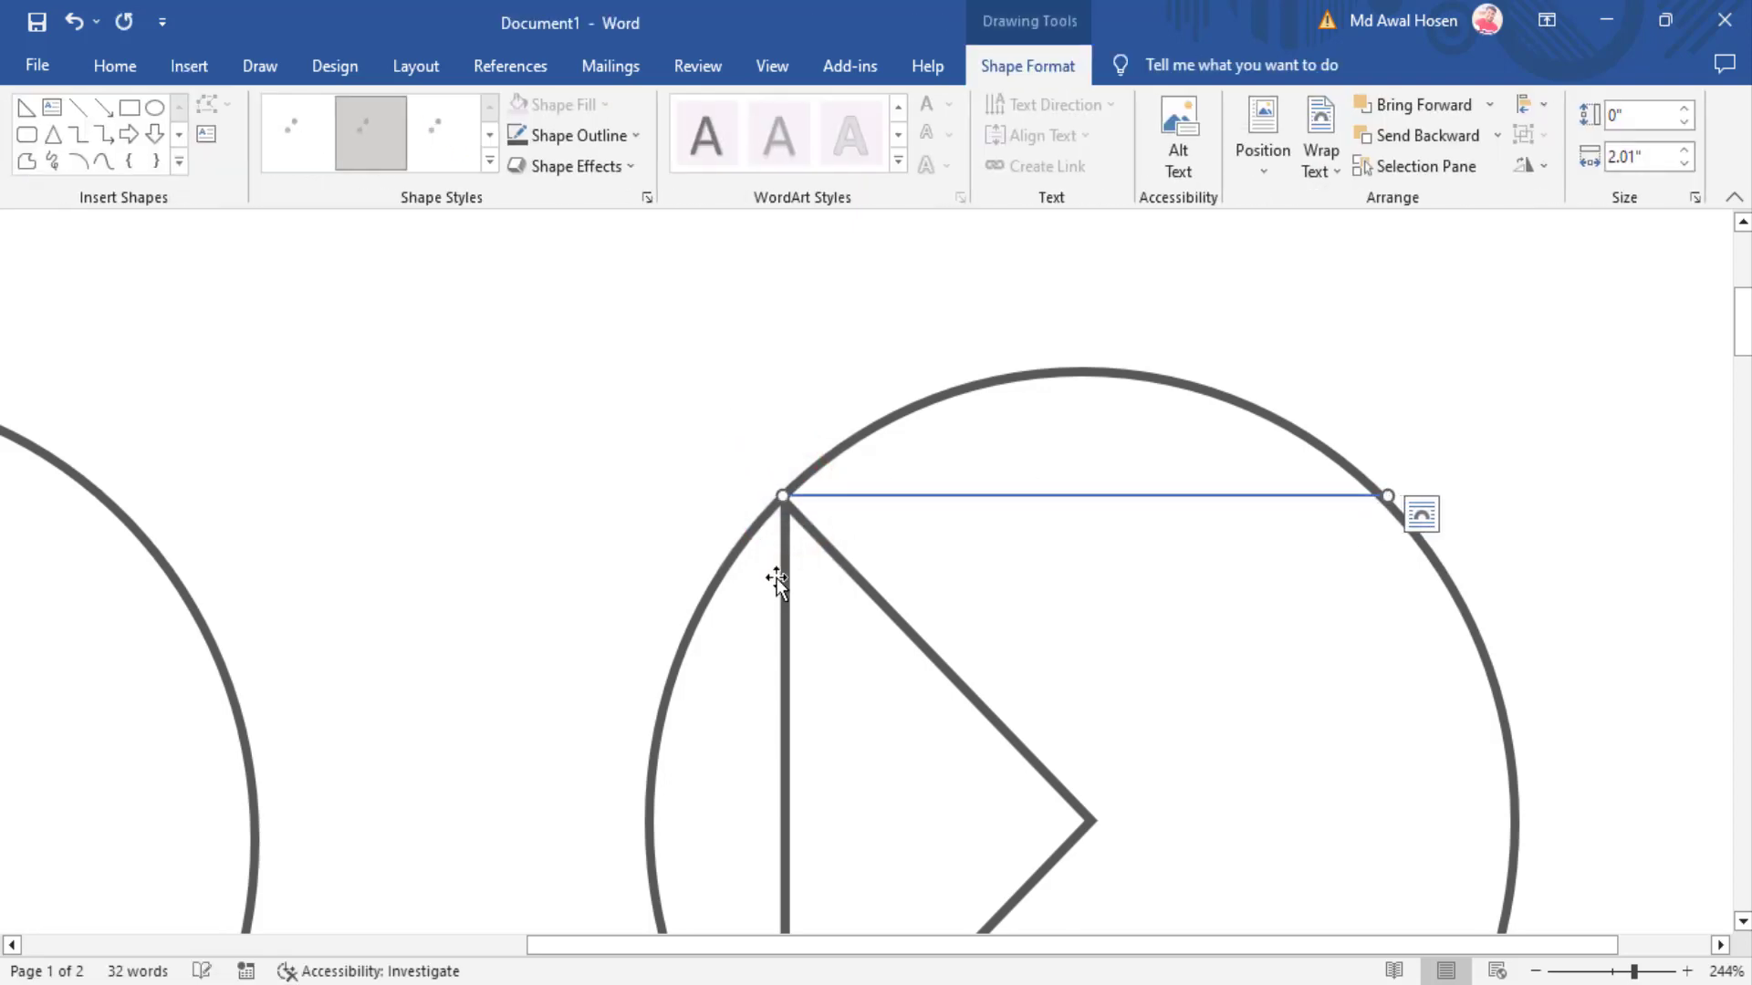
# Step: Make the top chord a grey 2¼ pt line and align its right end with the circle
pyautogui.click(629, 133)
pyautogui.click(540, 234)
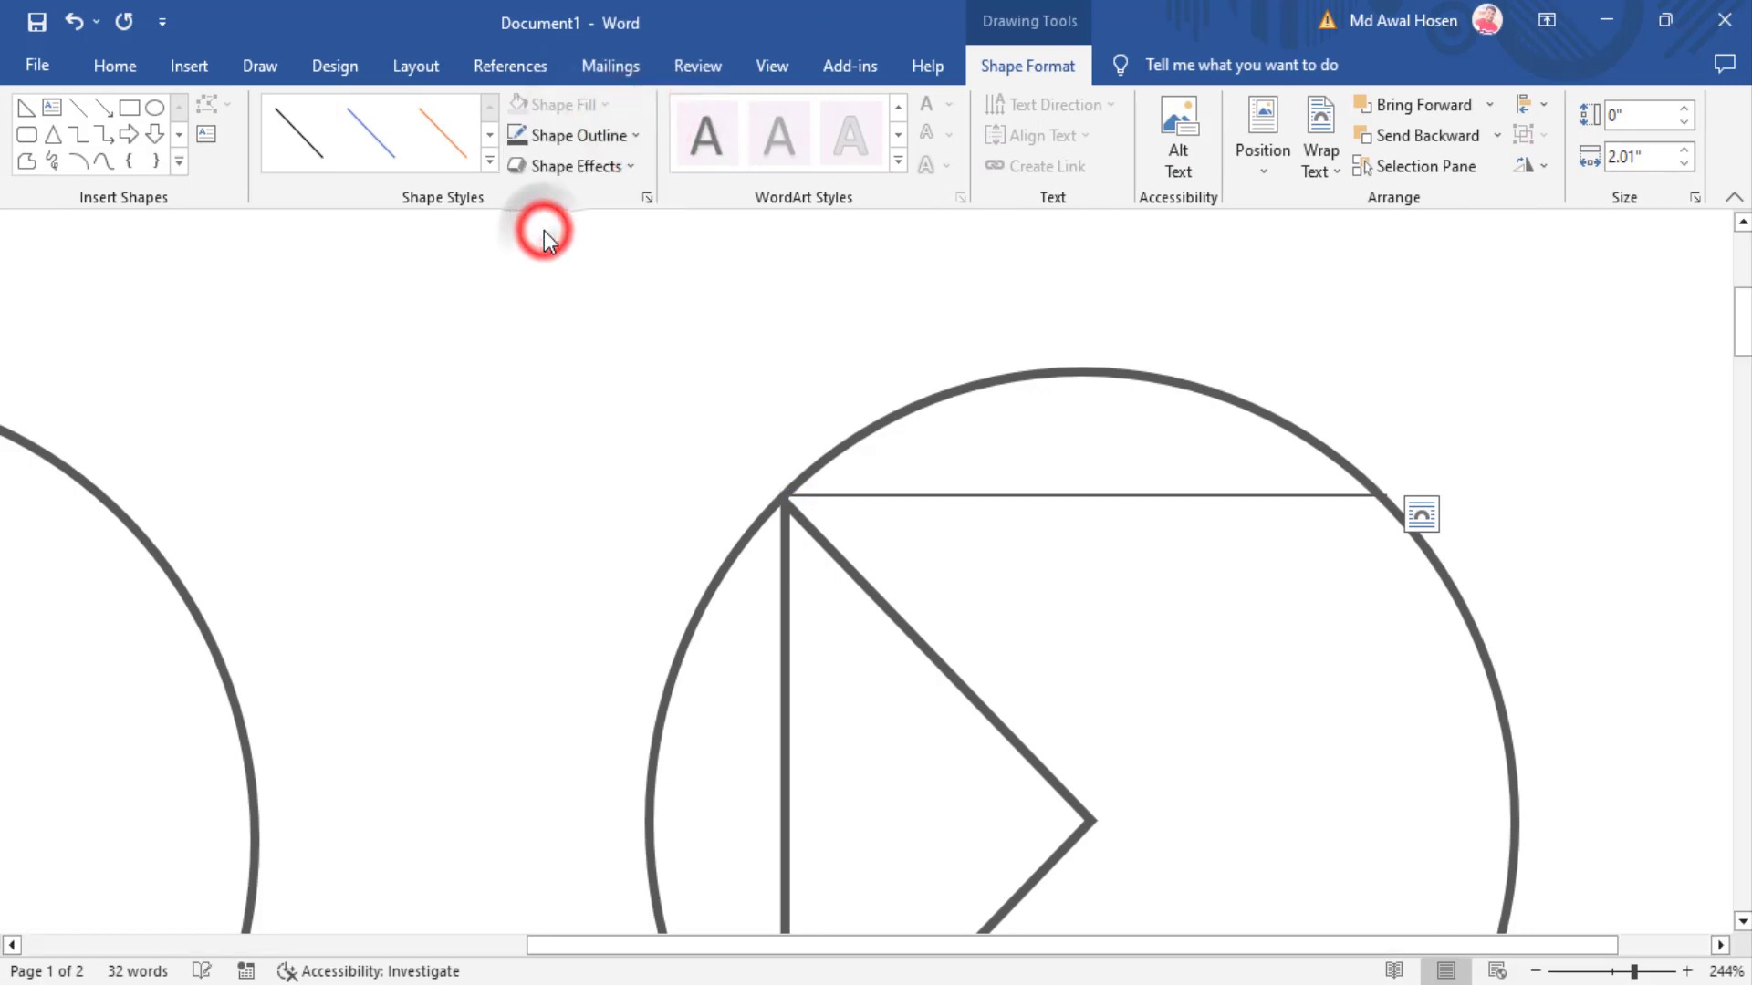
pyautogui.click(636, 135)
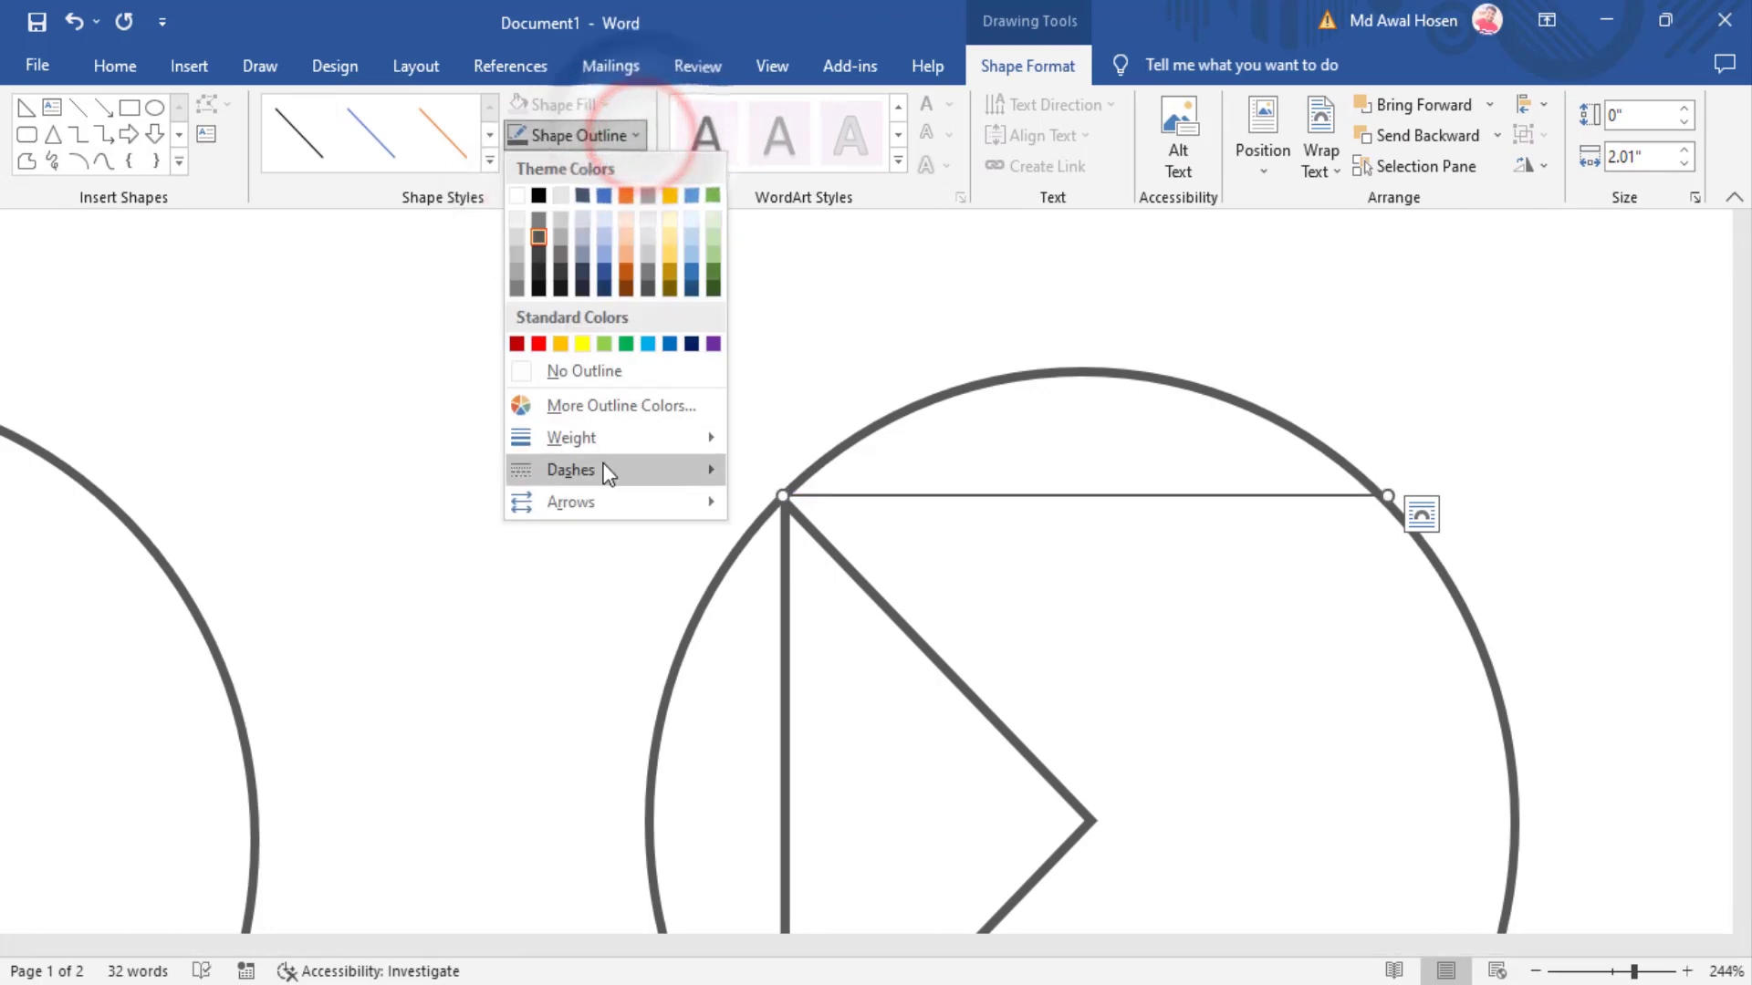
pyautogui.moveTo(613, 438)
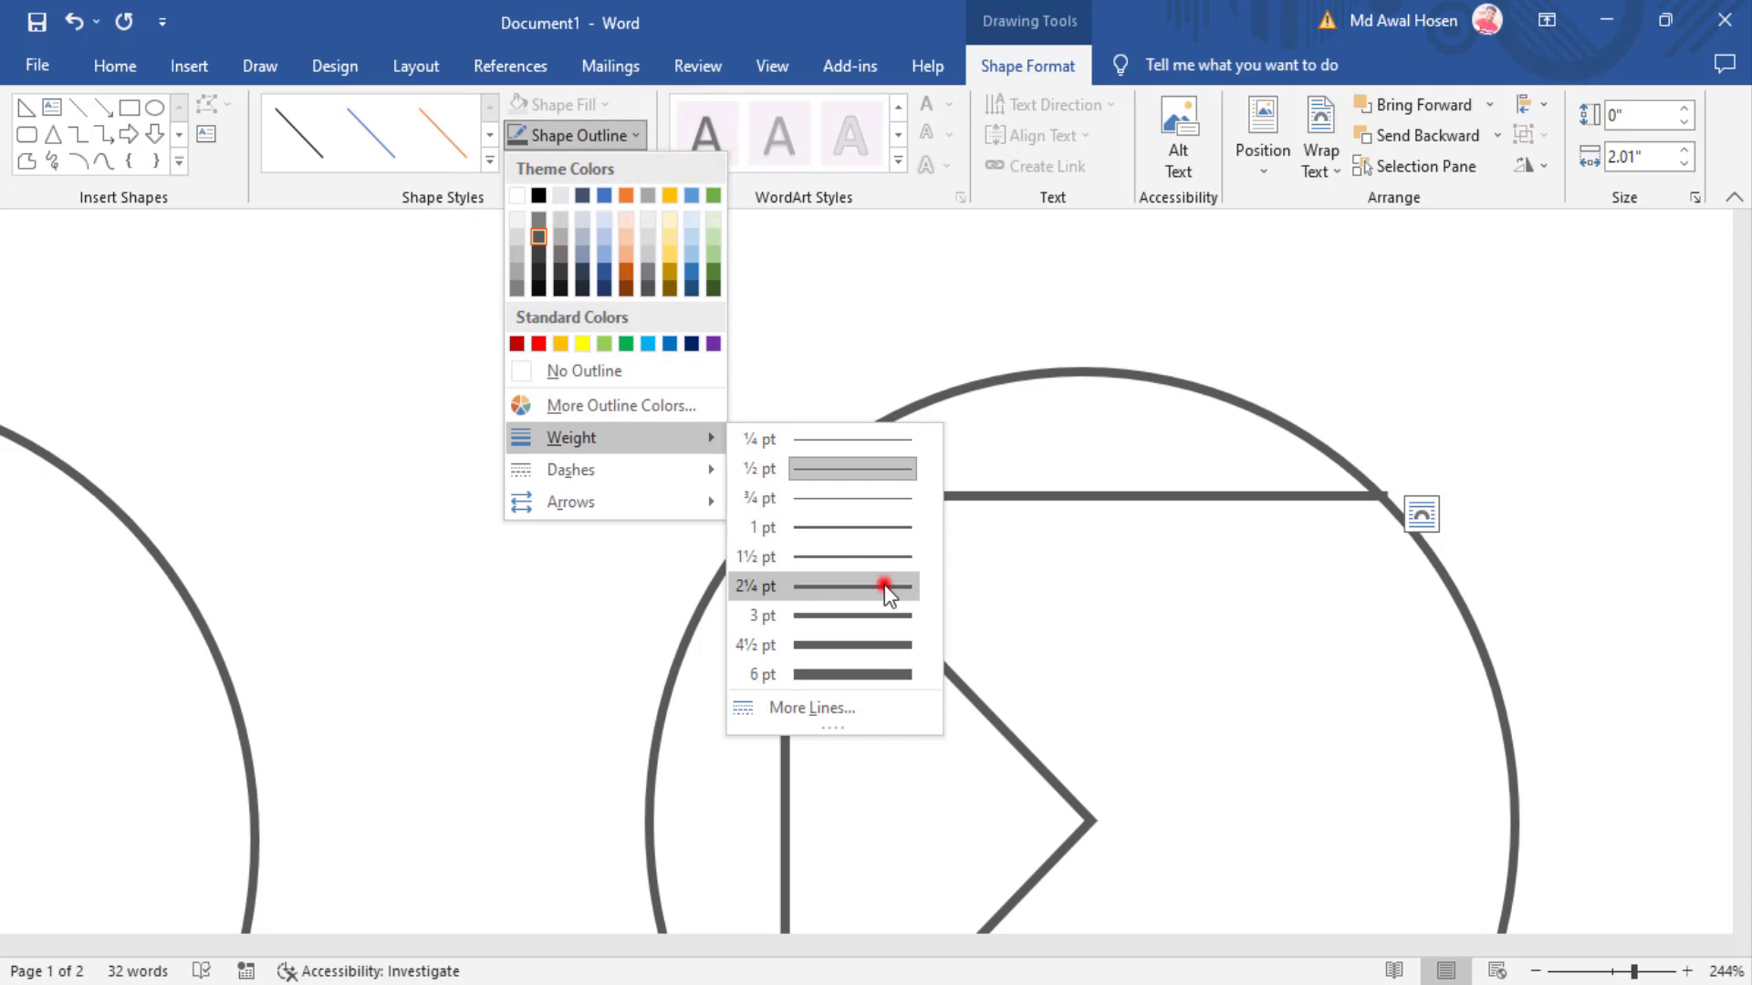
pyautogui.click(881, 587)
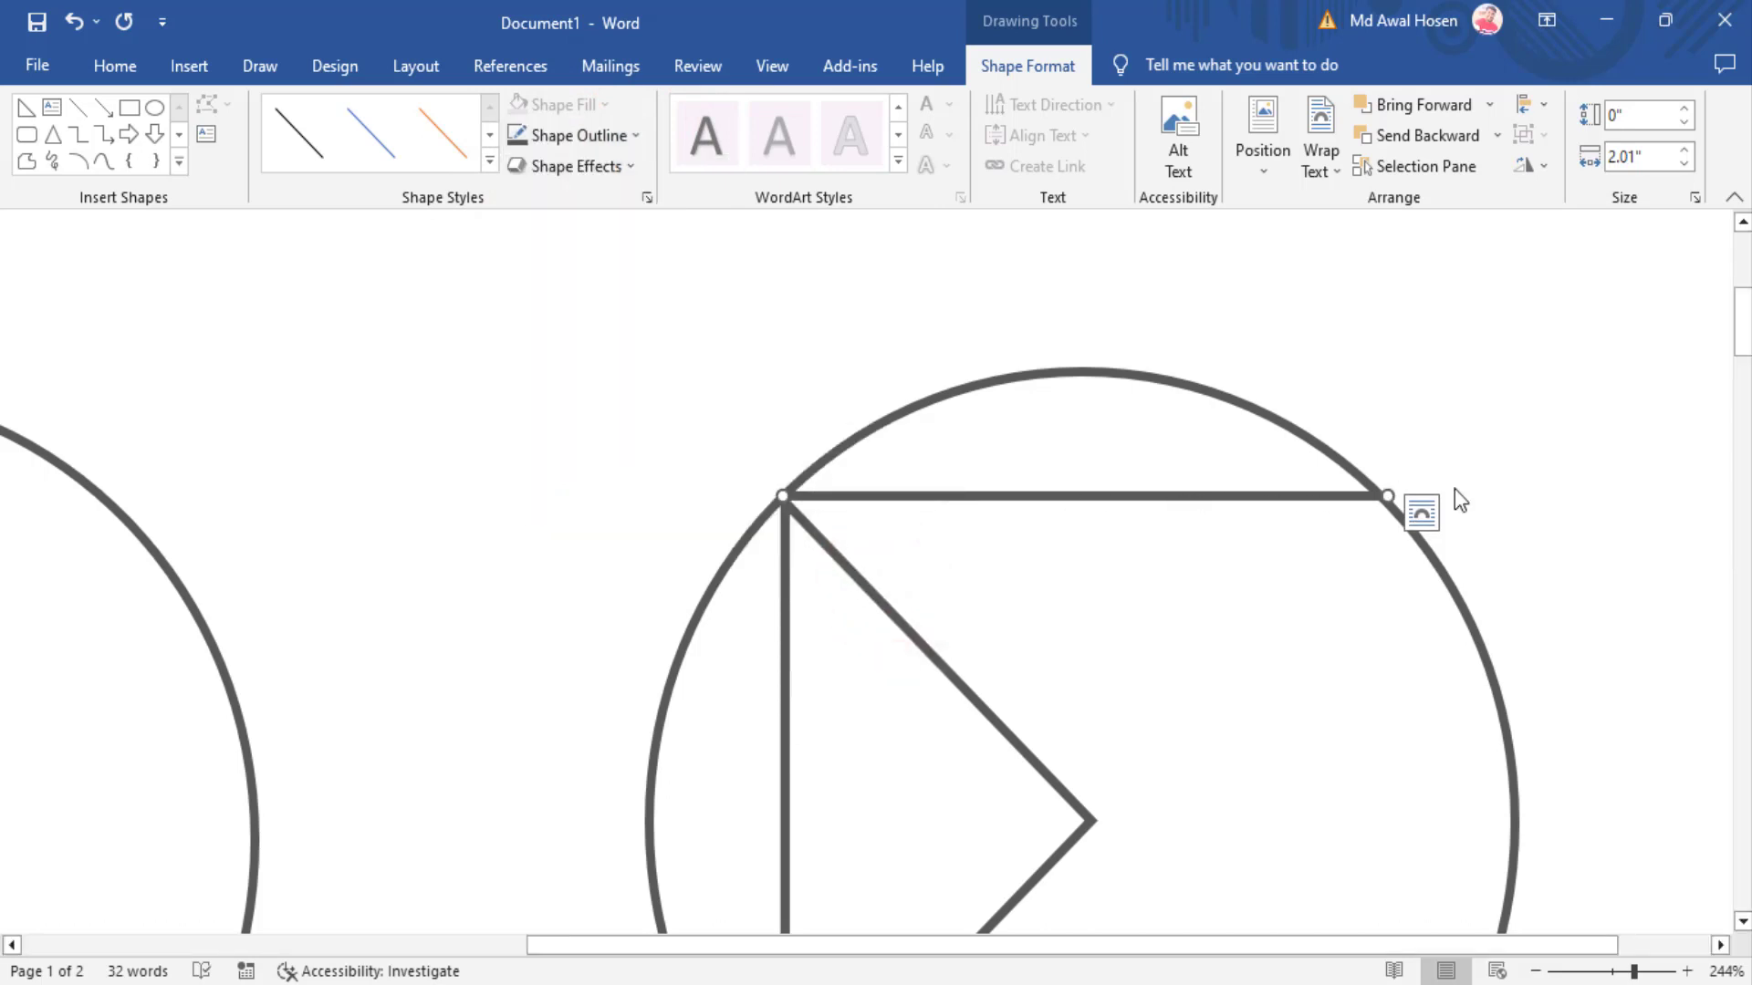
pyautogui.click(1518, 468)
pyautogui.click(1172, 706)
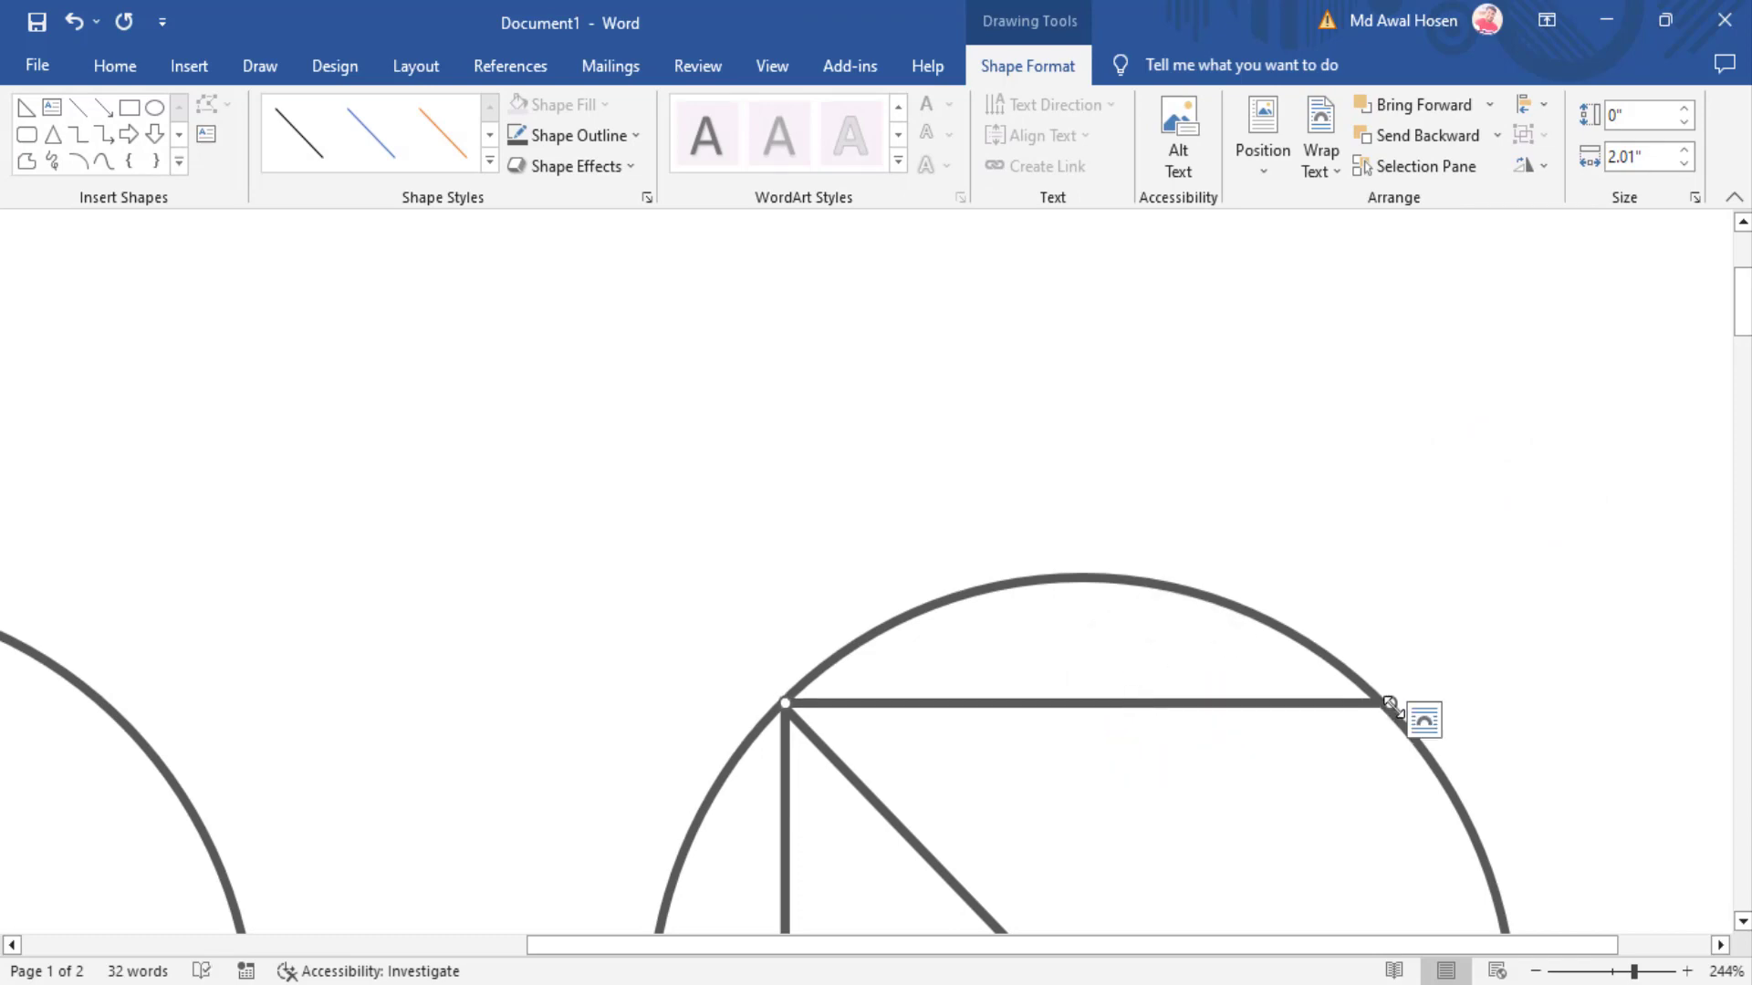
pyautogui.moveTo(1389, 705); pyautogui.dragTo(1381, 703)
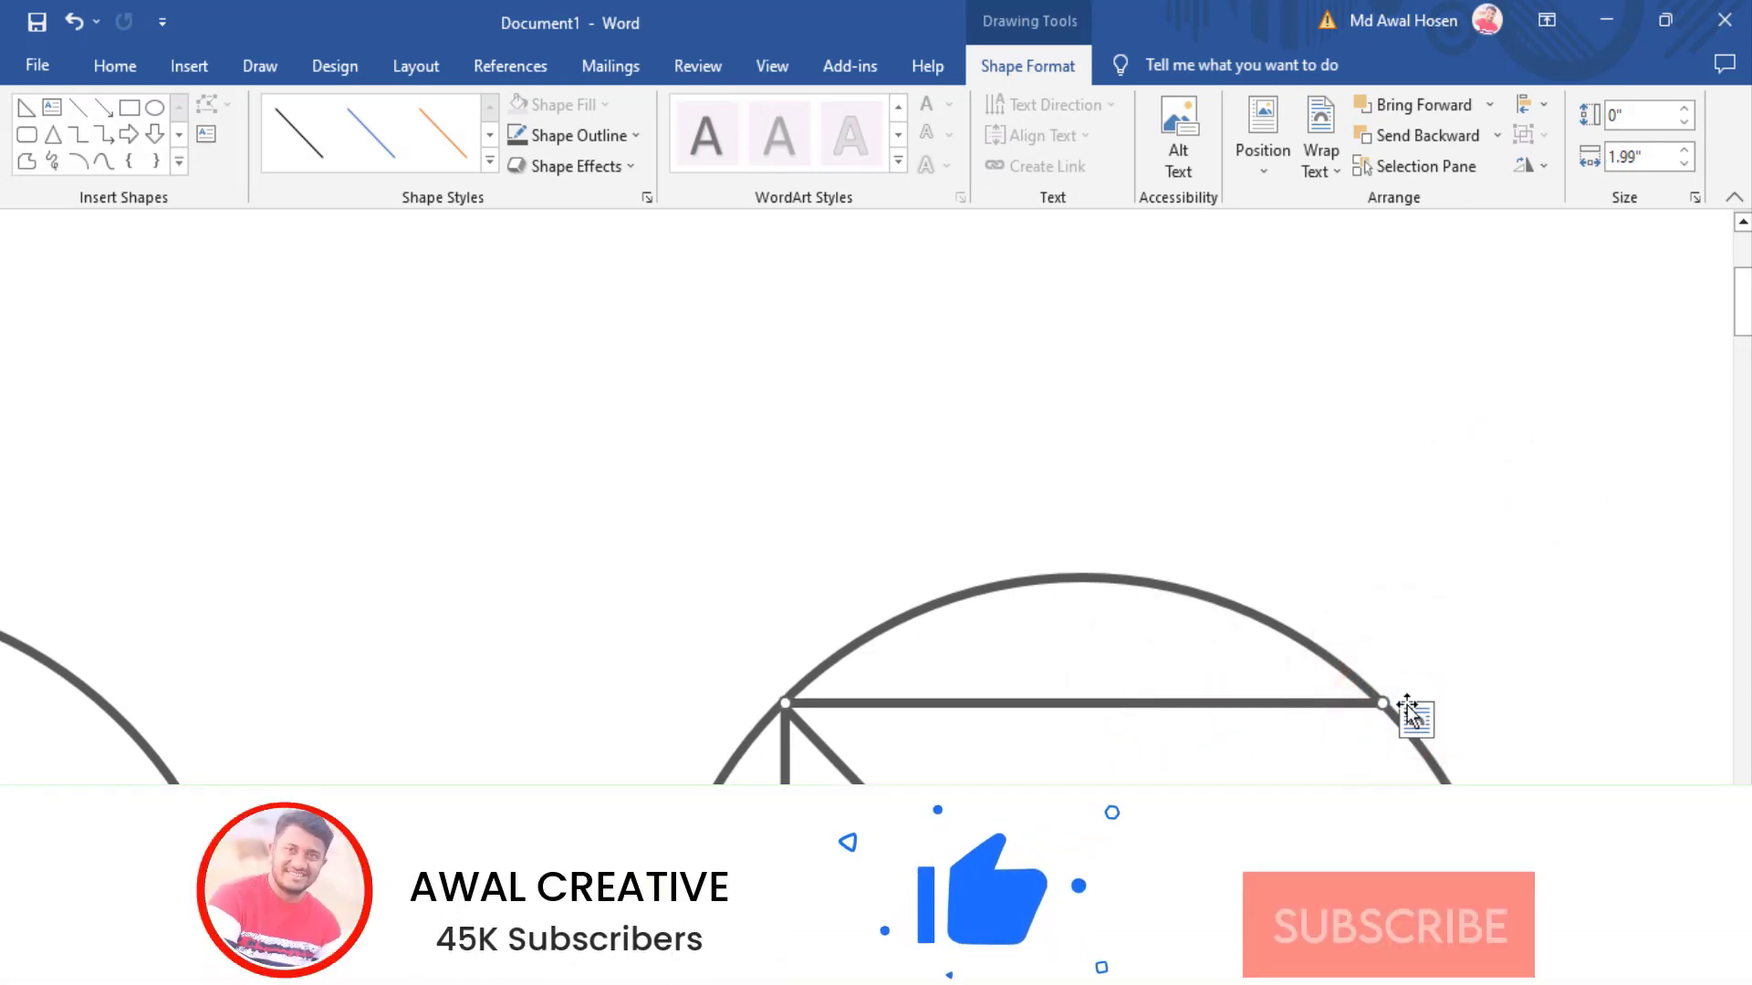
pyautogui.click(1470, 688)
# Step: Duplicate the chord to the triangle's bottom corner with Ctrl+D, then zoom out to the whole page
pyautogui.click(982, 703)
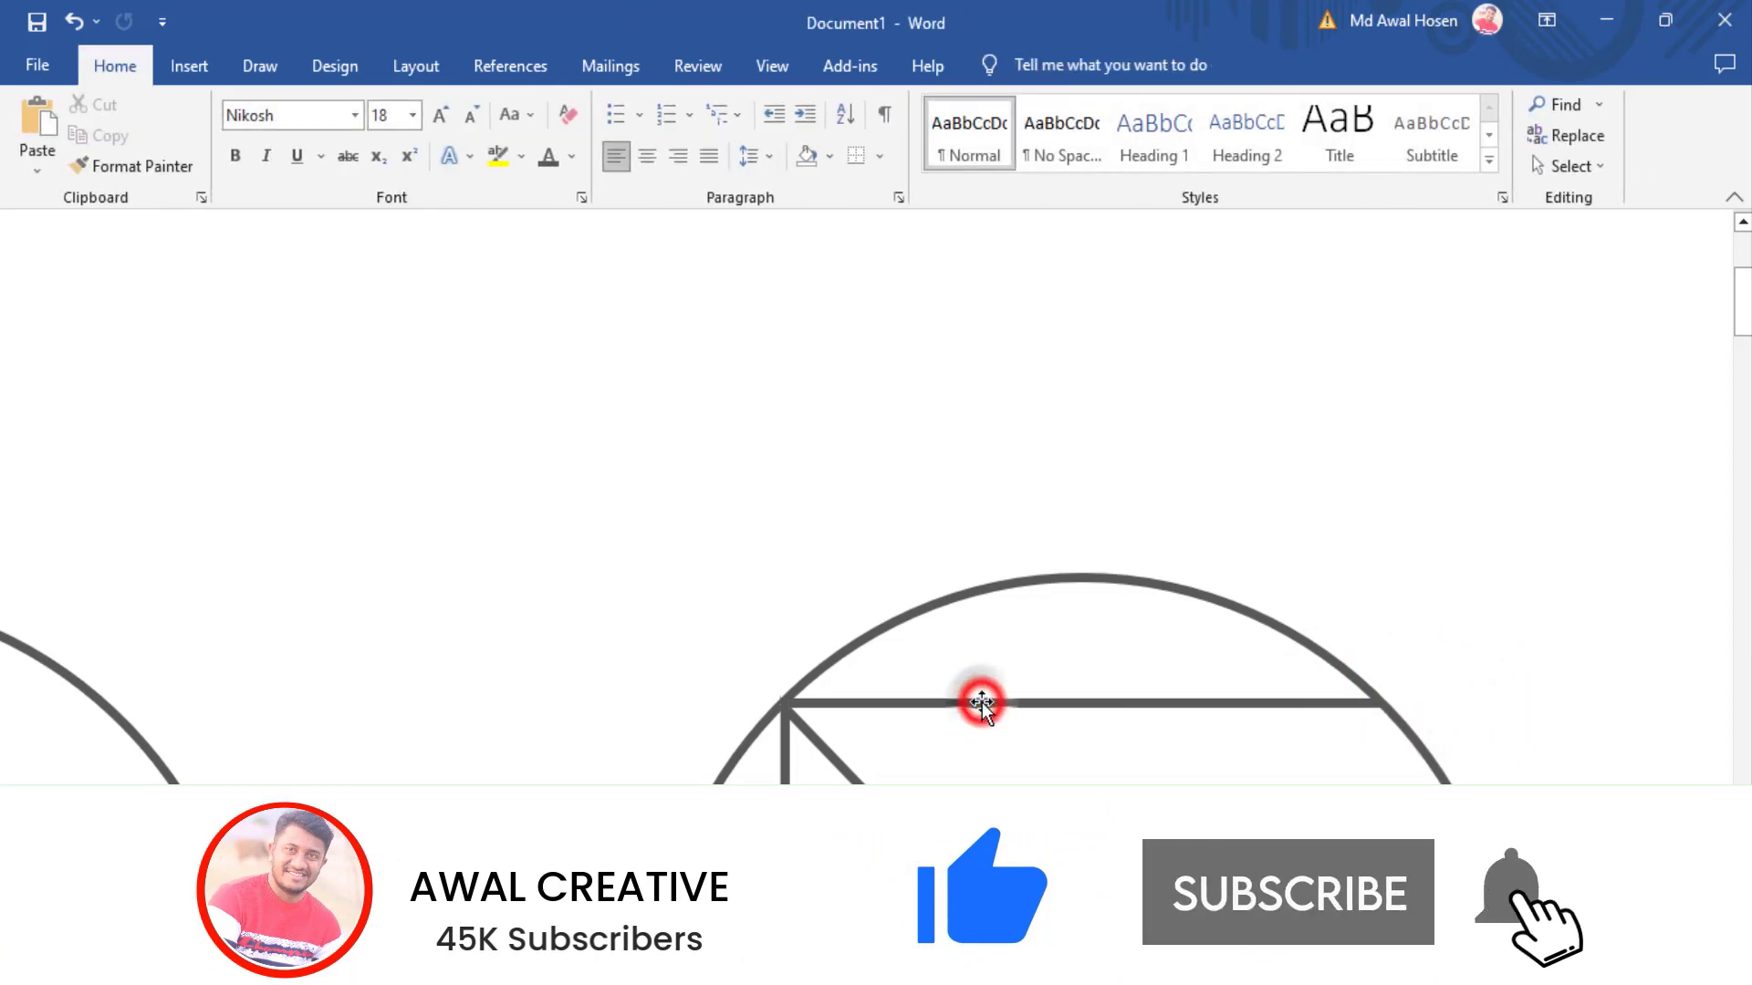
pyautogui.scroll(-5, 1113, 698)
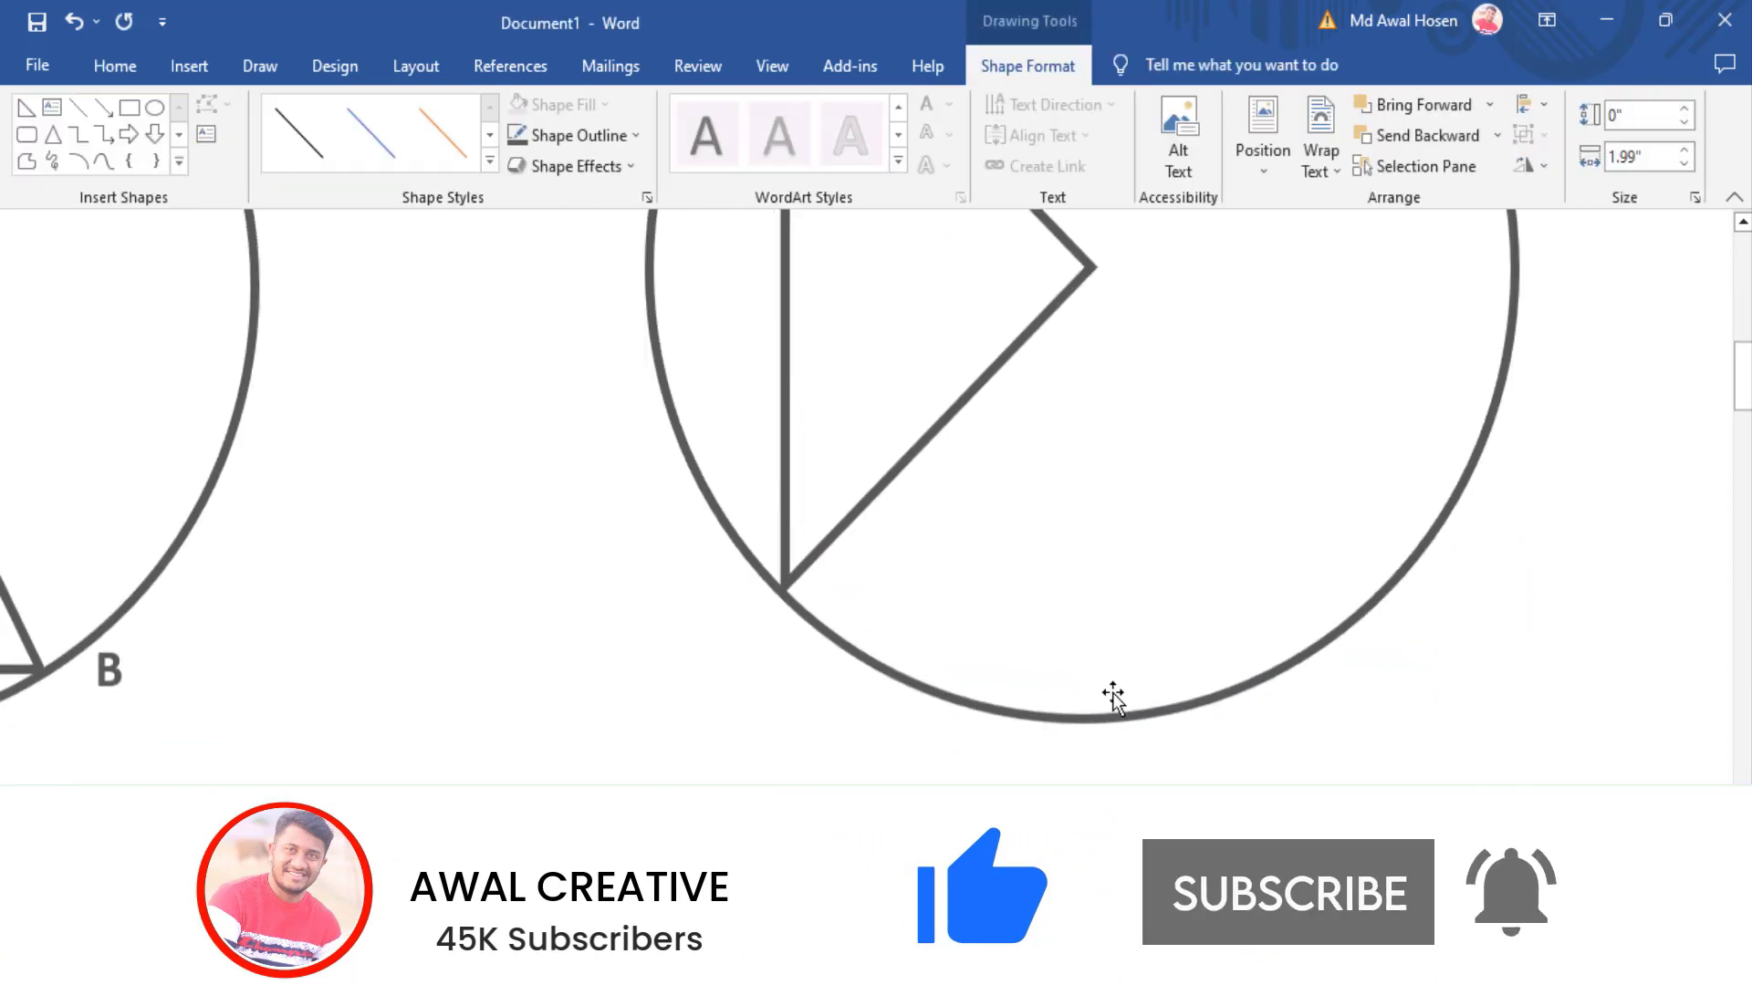
pyautogui.scroll(5, 1173, 481)
pyautogui.hotkey('ctrl', 'd')
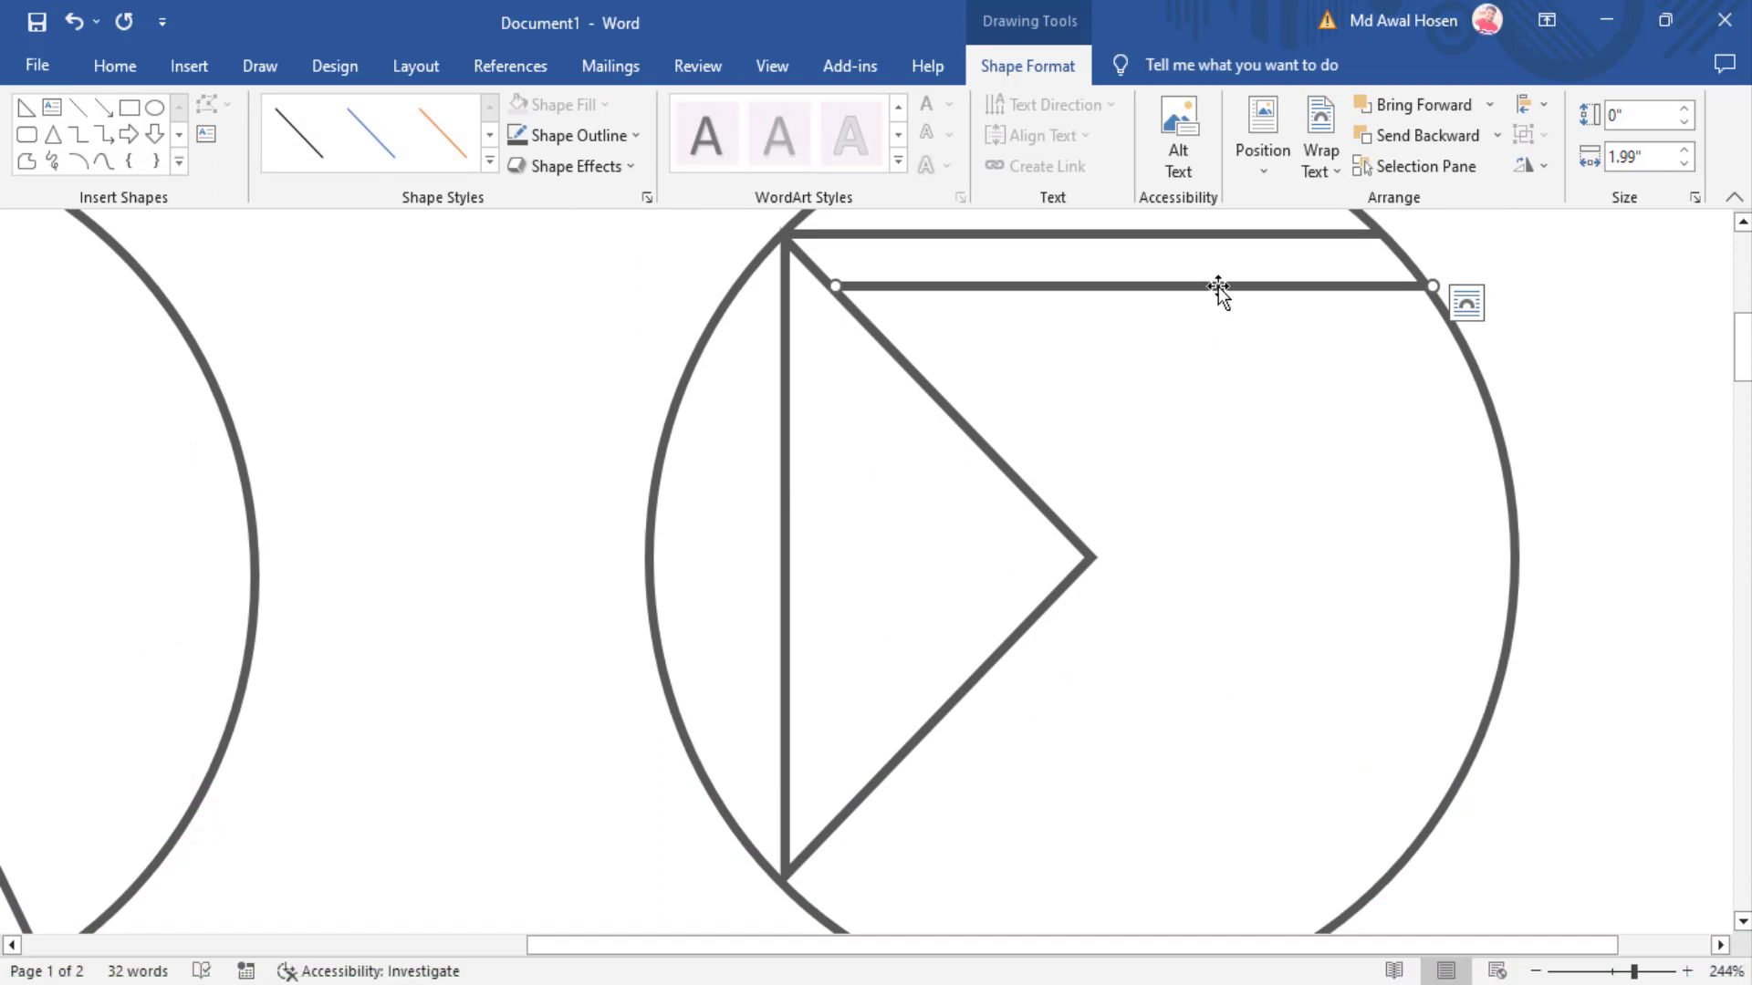
pyautogui.moveTo(1216, 286)
pyautogui.mouseDown()
pyautogui.moveTo(1120, 604)
pyautogui.moveTo(1166, 877)
pyautogui.mouseUp()
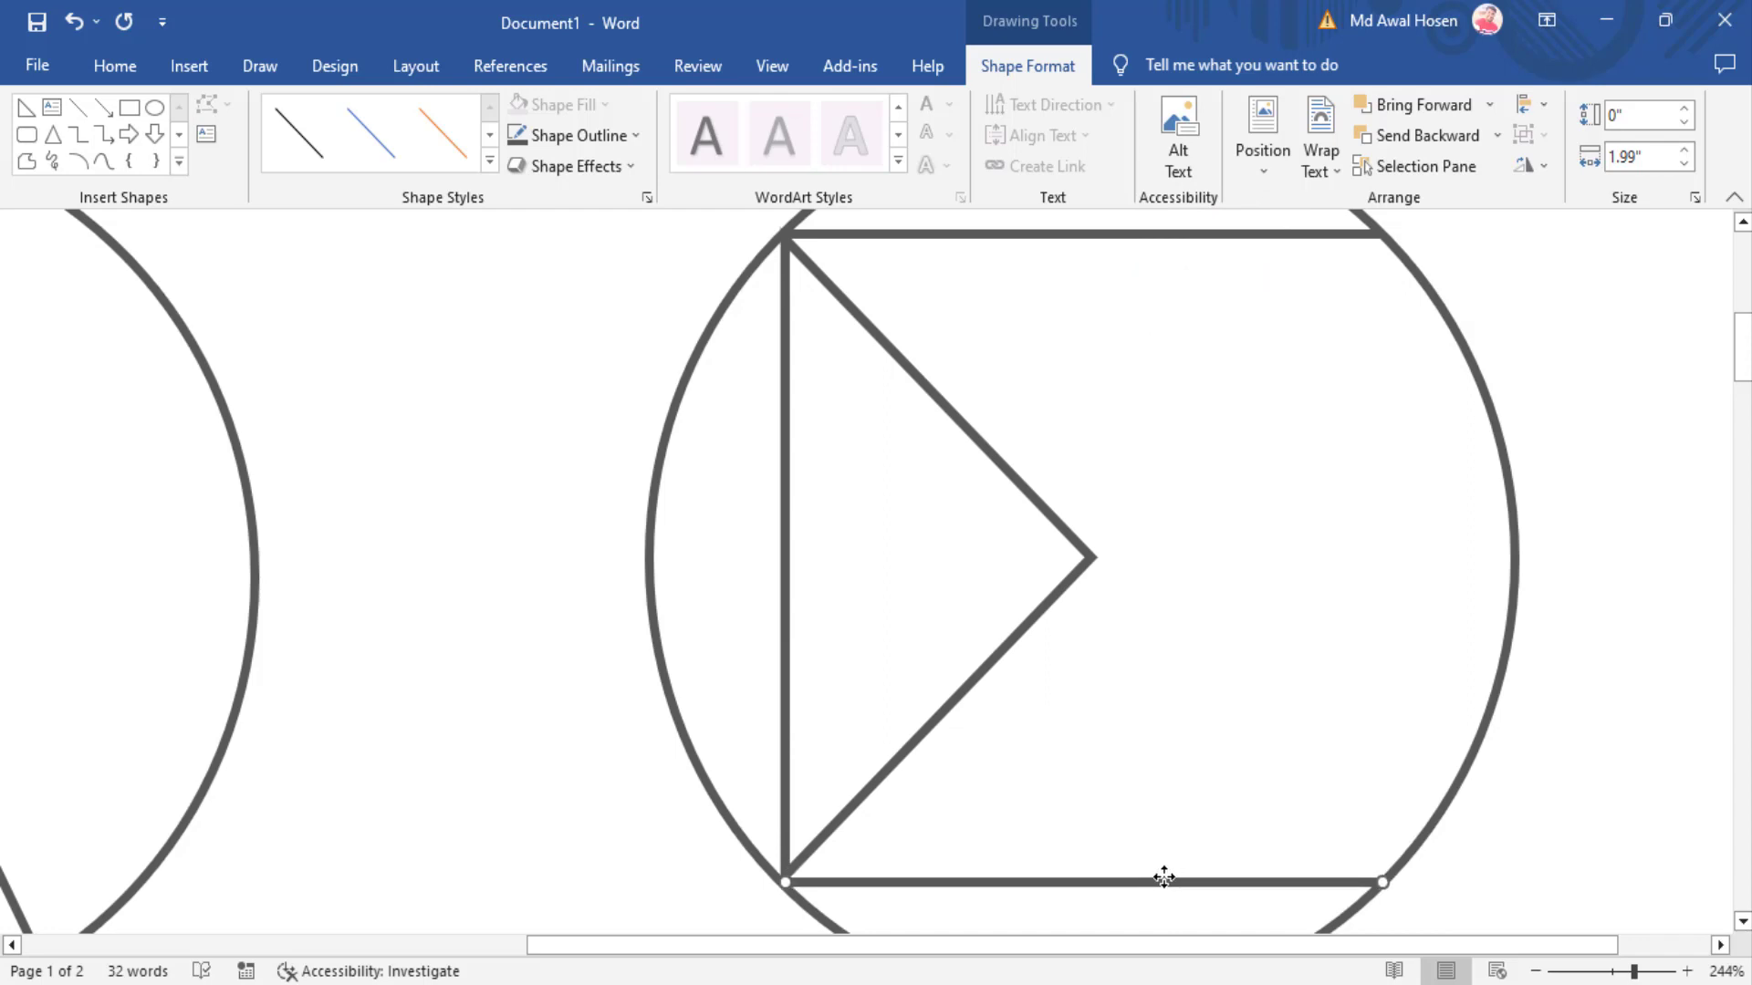
pyautogui.click(1335, 584)
pyautogui.scroll(-3, 1129, 631)
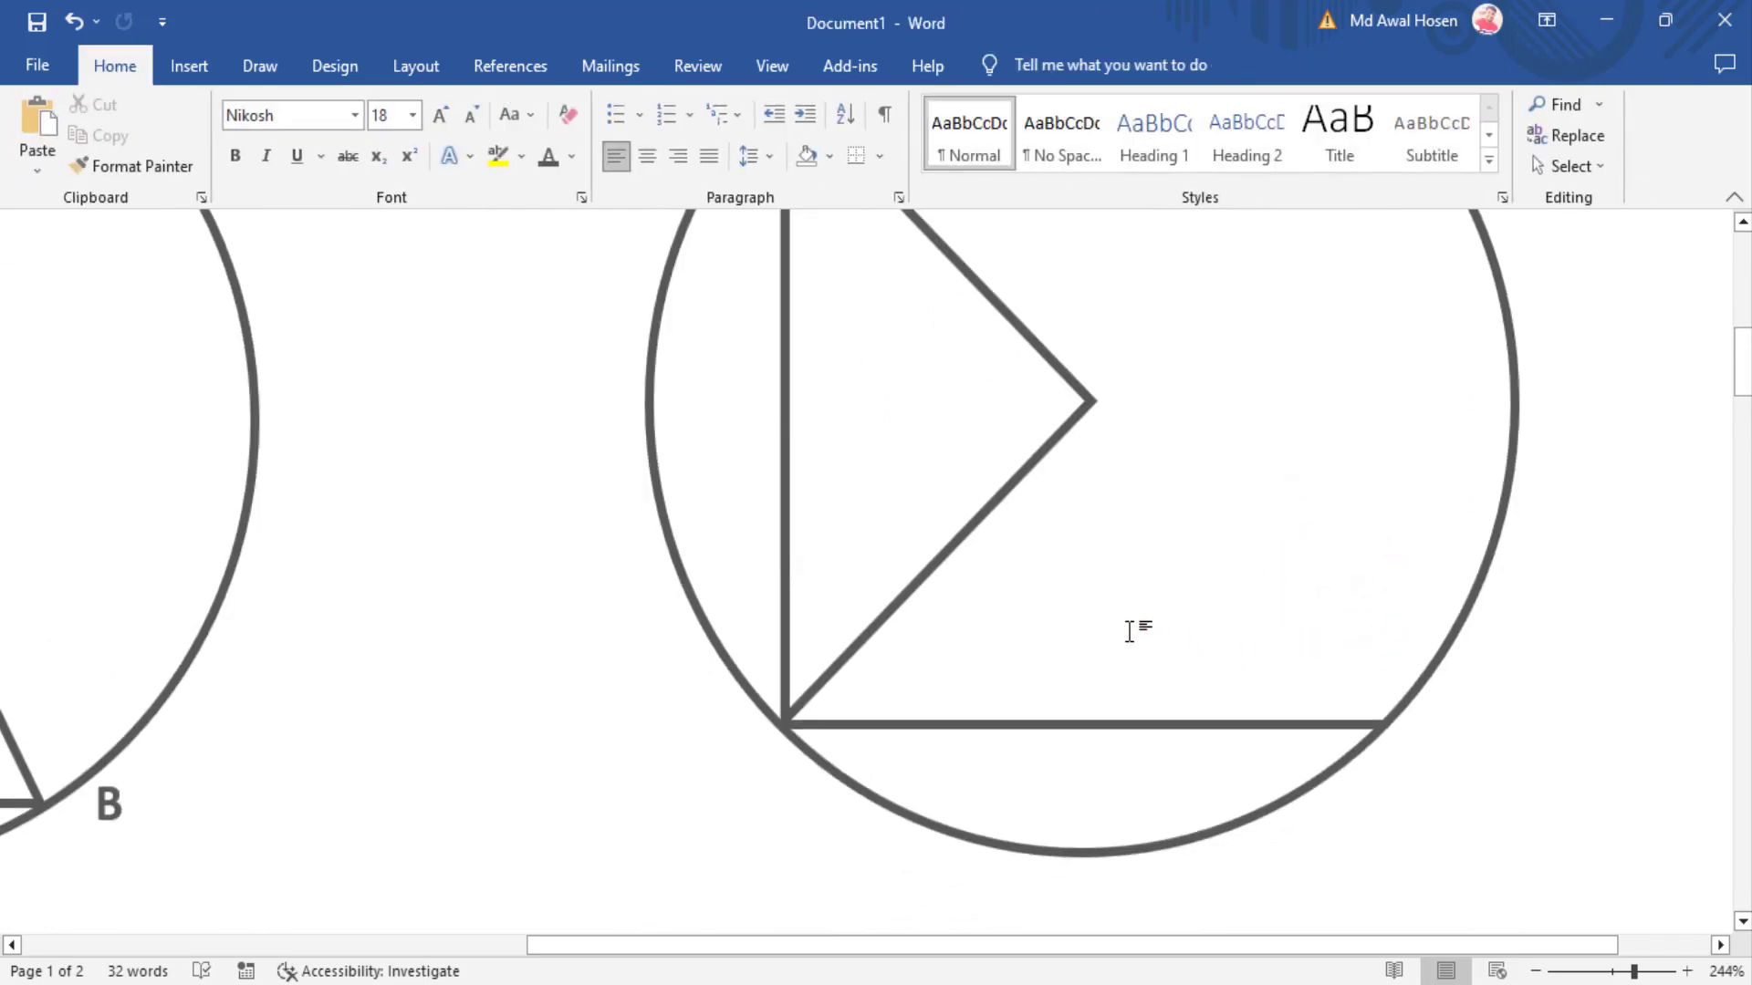
pyautogui.moveTo(1633, 972); pyautogui.dragTo(1605, 971)
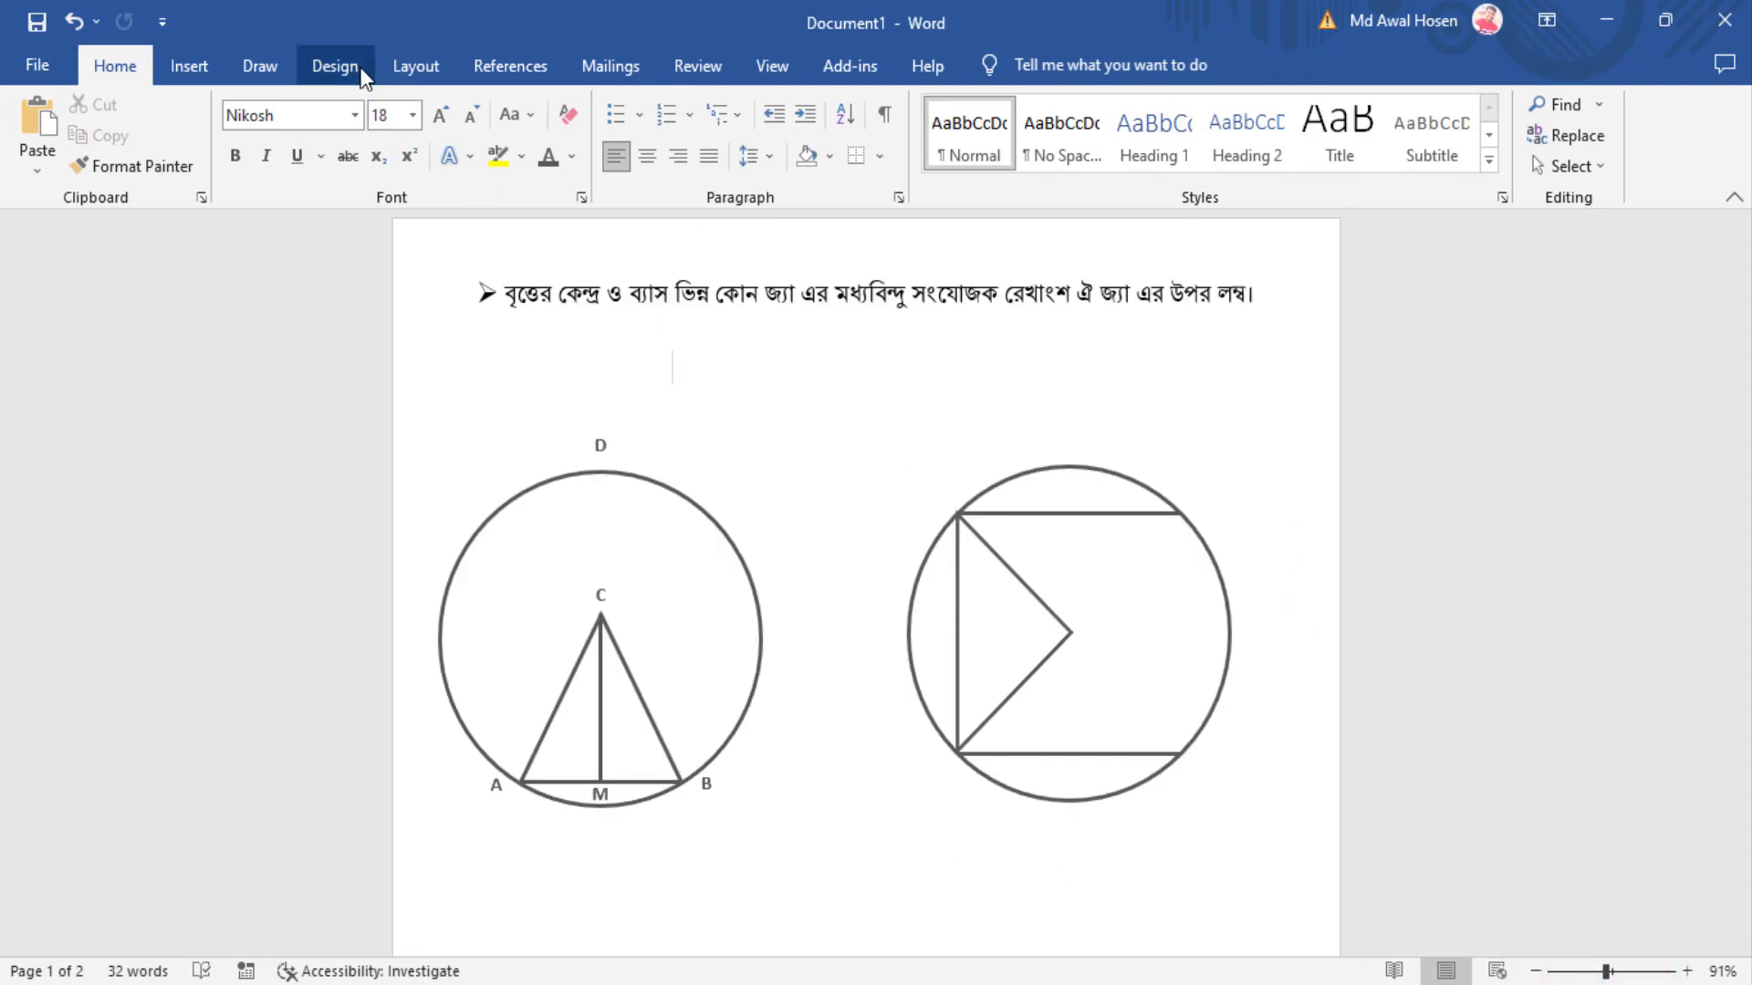
# Step: Draw a small text box just above the right circle for label A
pyautogui.click(199, 66)
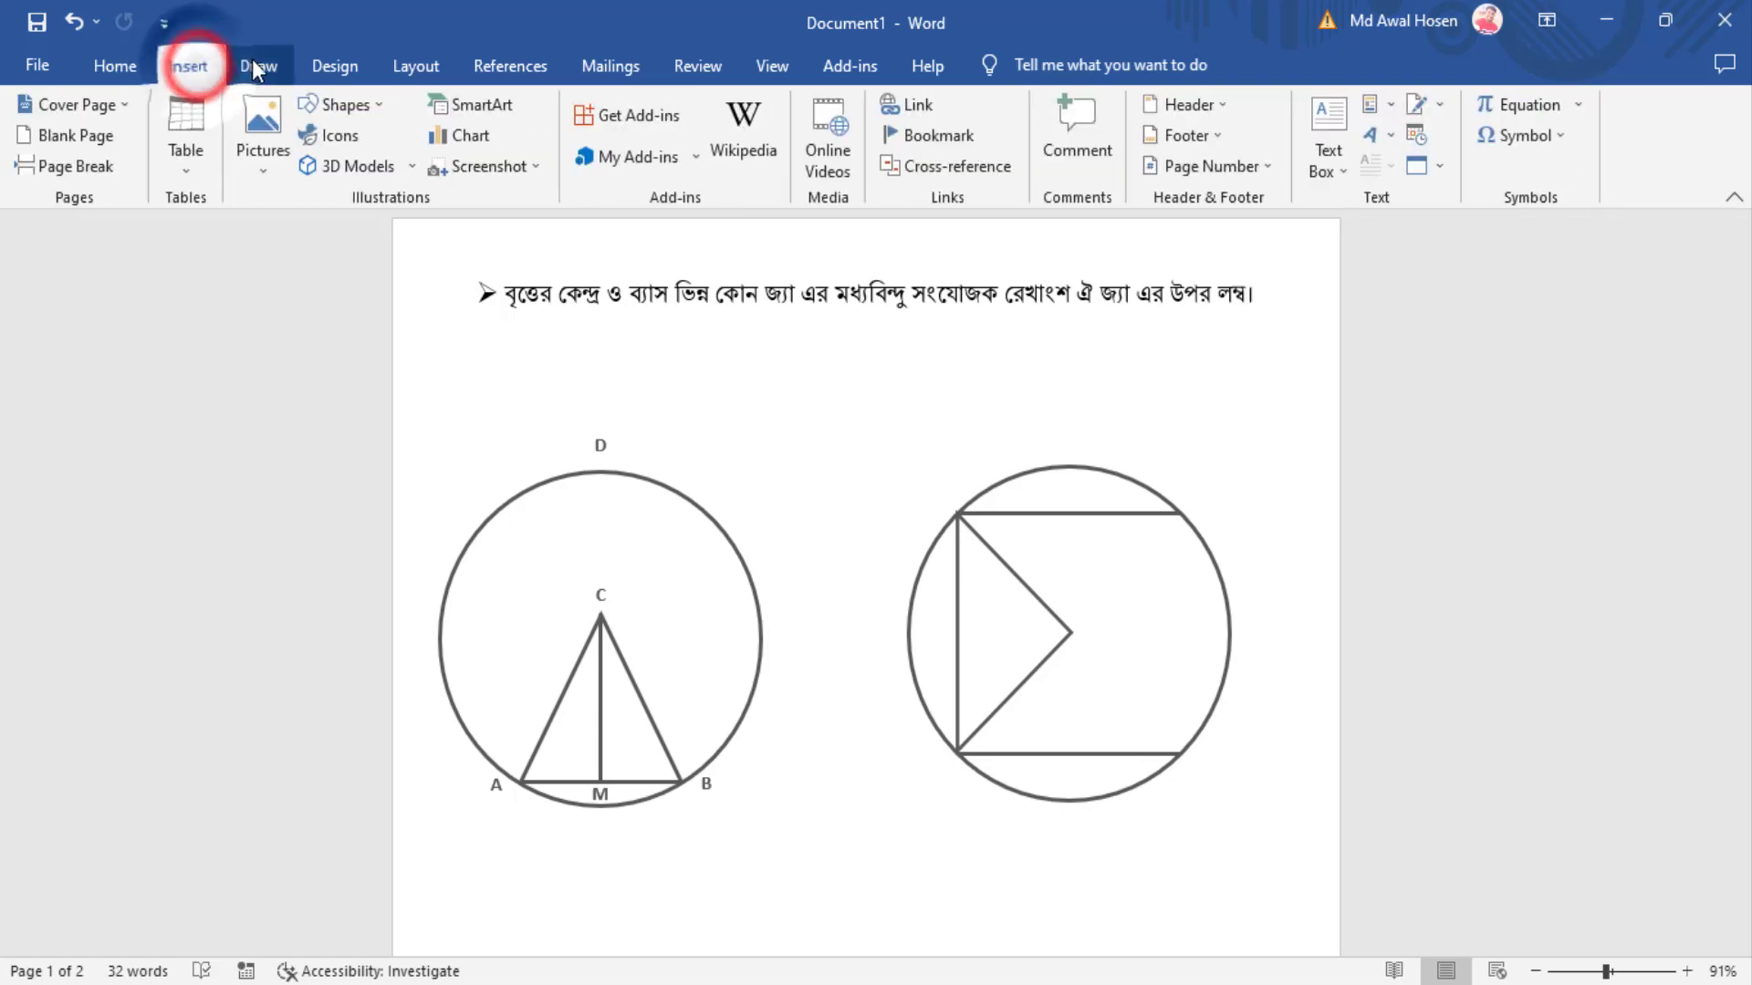
pyautogui.click(378, 107)
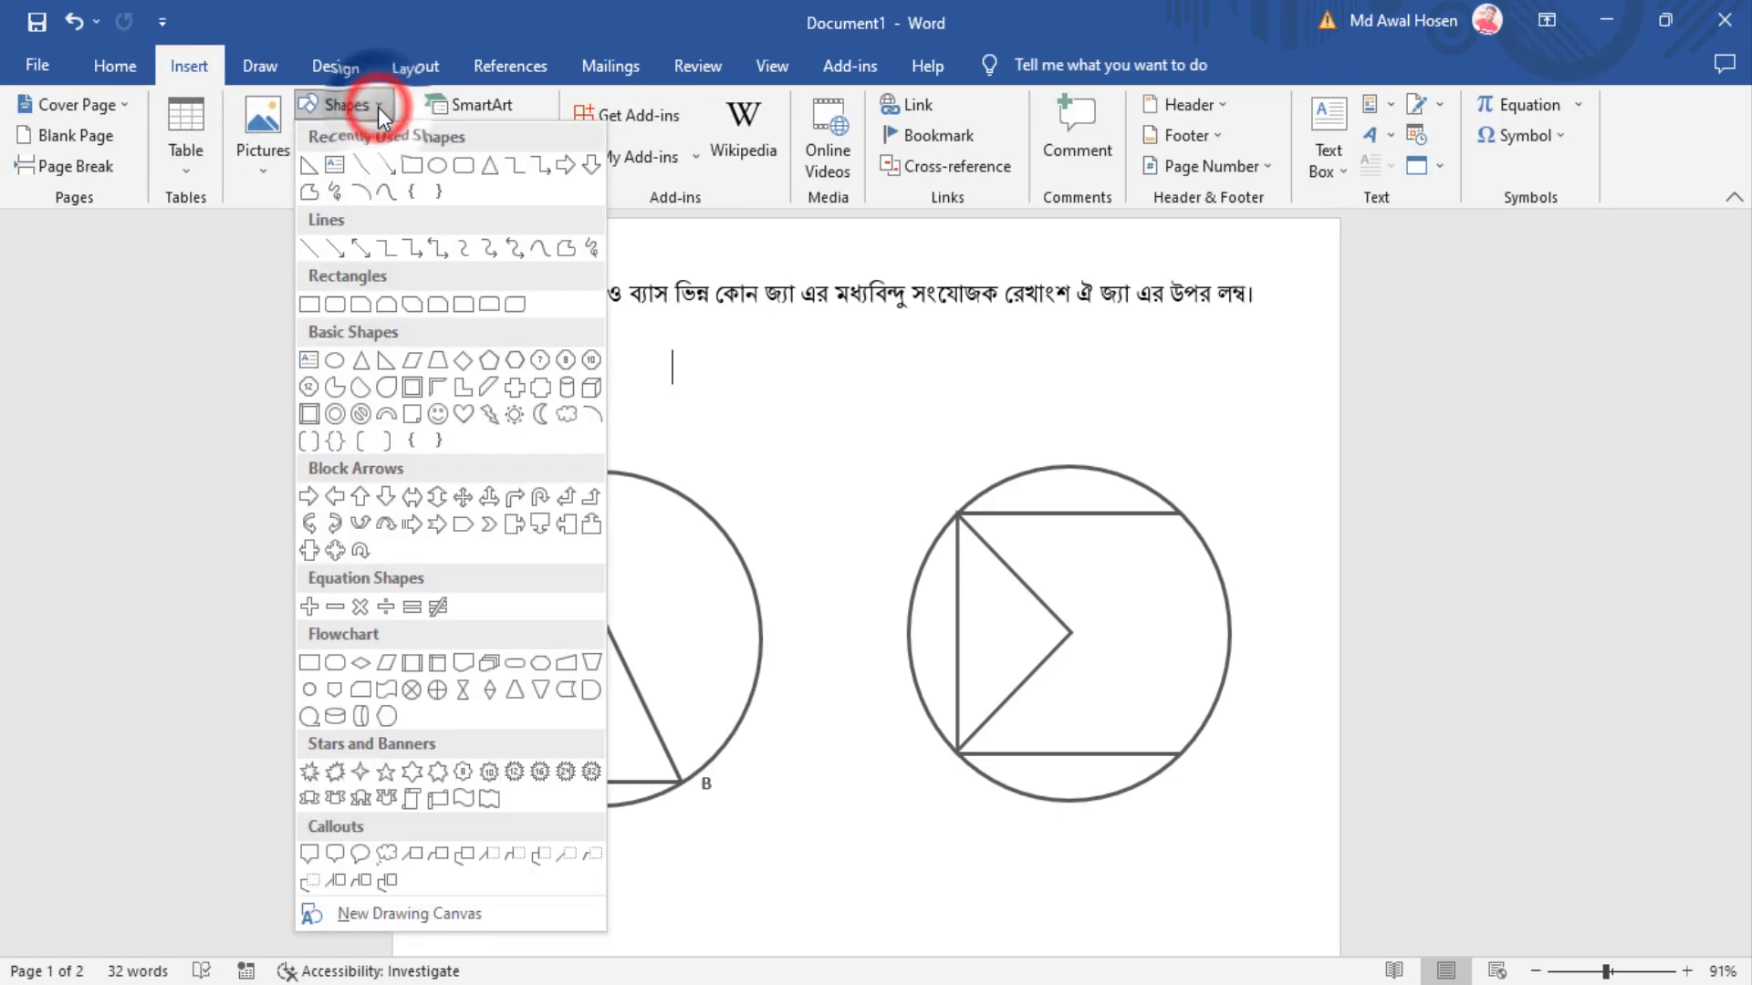
pyautogui.click(336, 171)
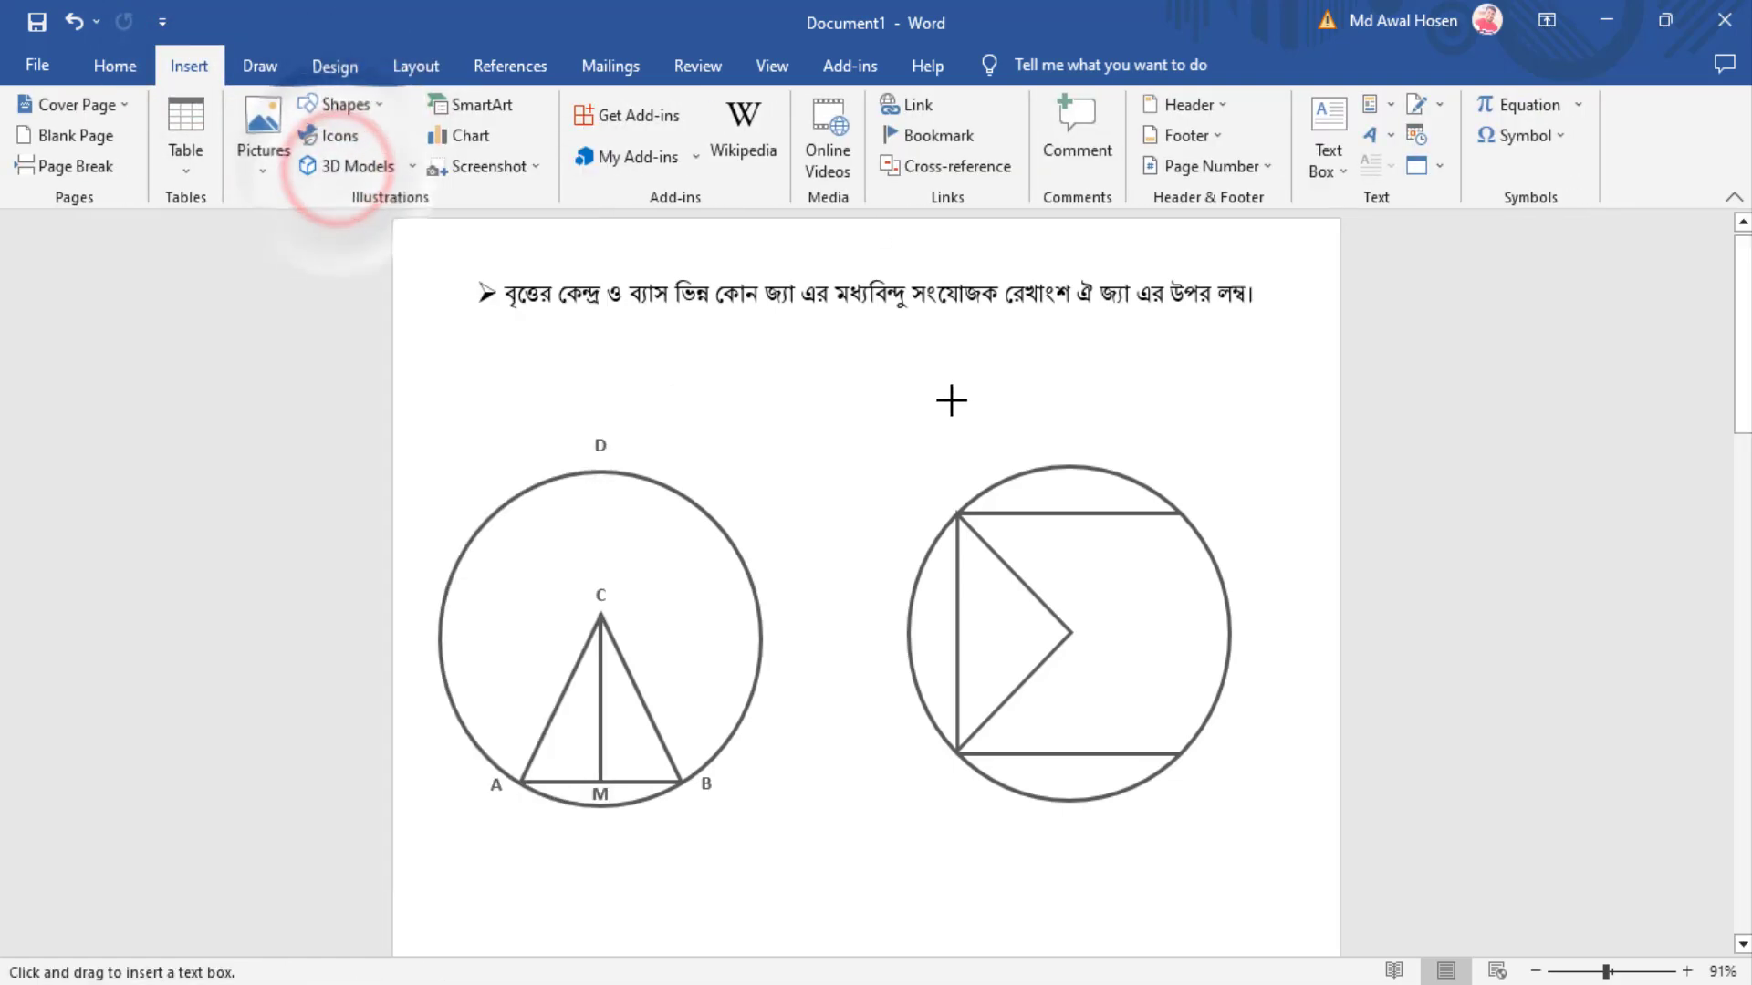
pyautogui.moveTo(951, 399); pyautogui.dragTo(1001, 448)
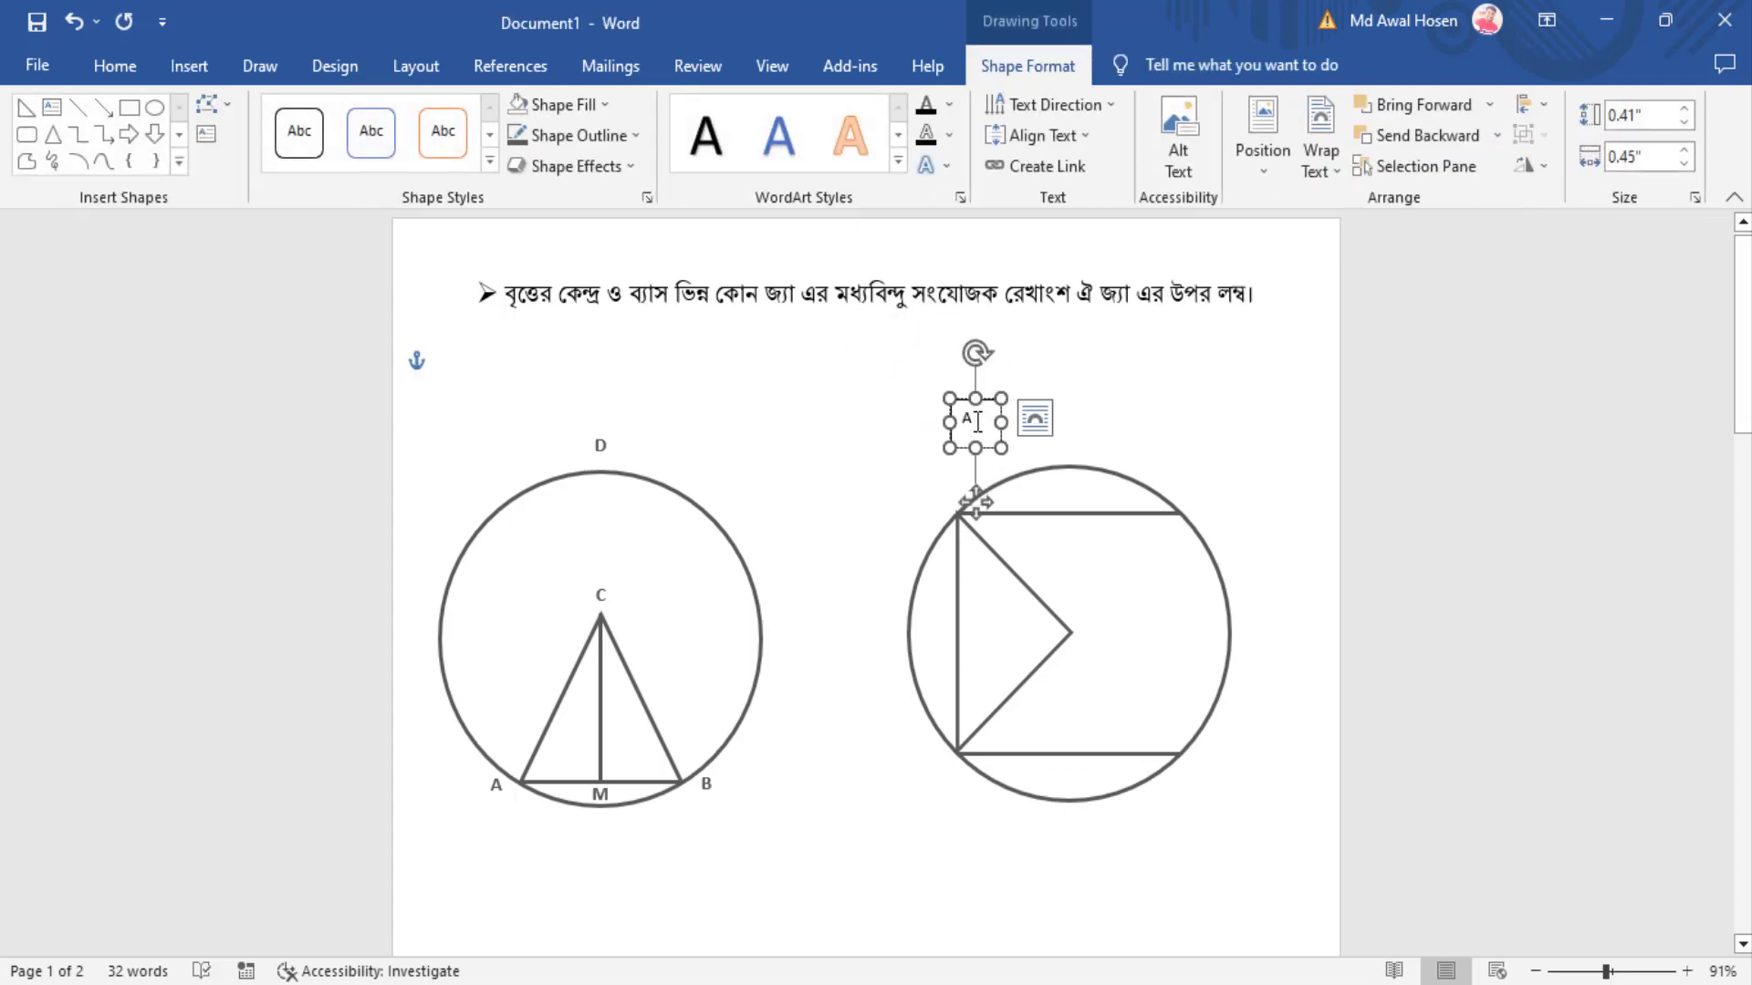
# Step: Make the letter A bold at 12 pt and bring up the text box's fill options
pyautogui.doubleClick(969, 422)
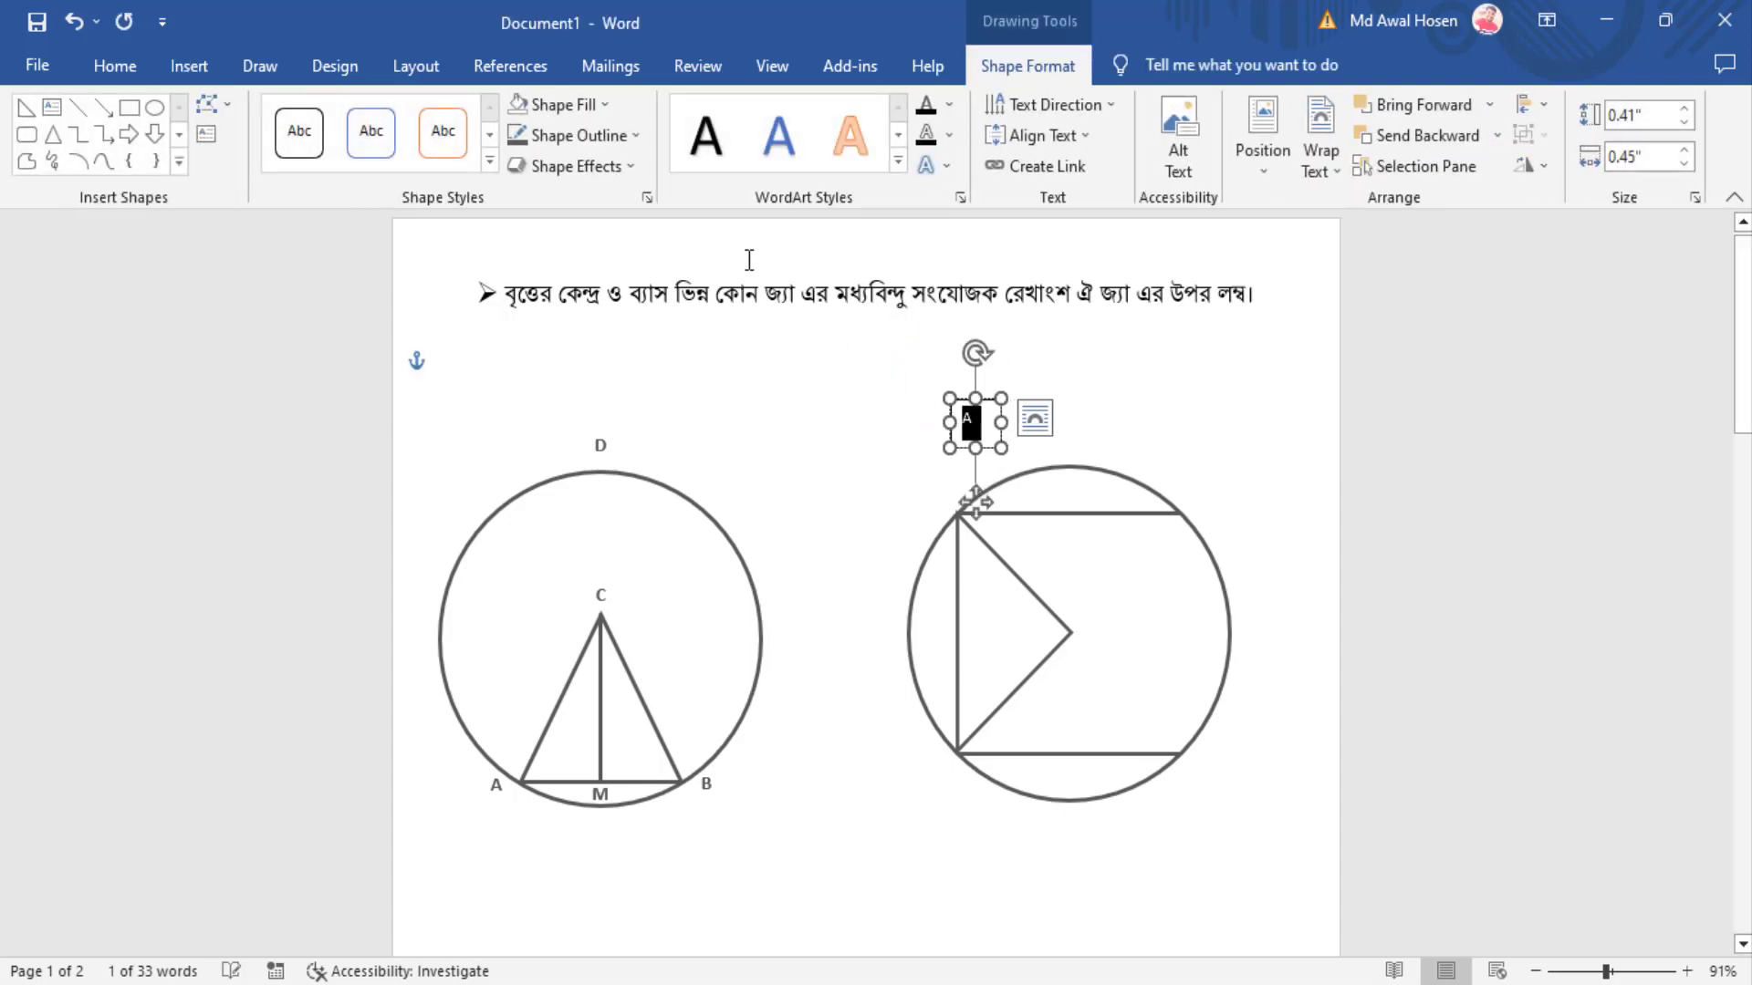
pyautogui.click(139, 62)
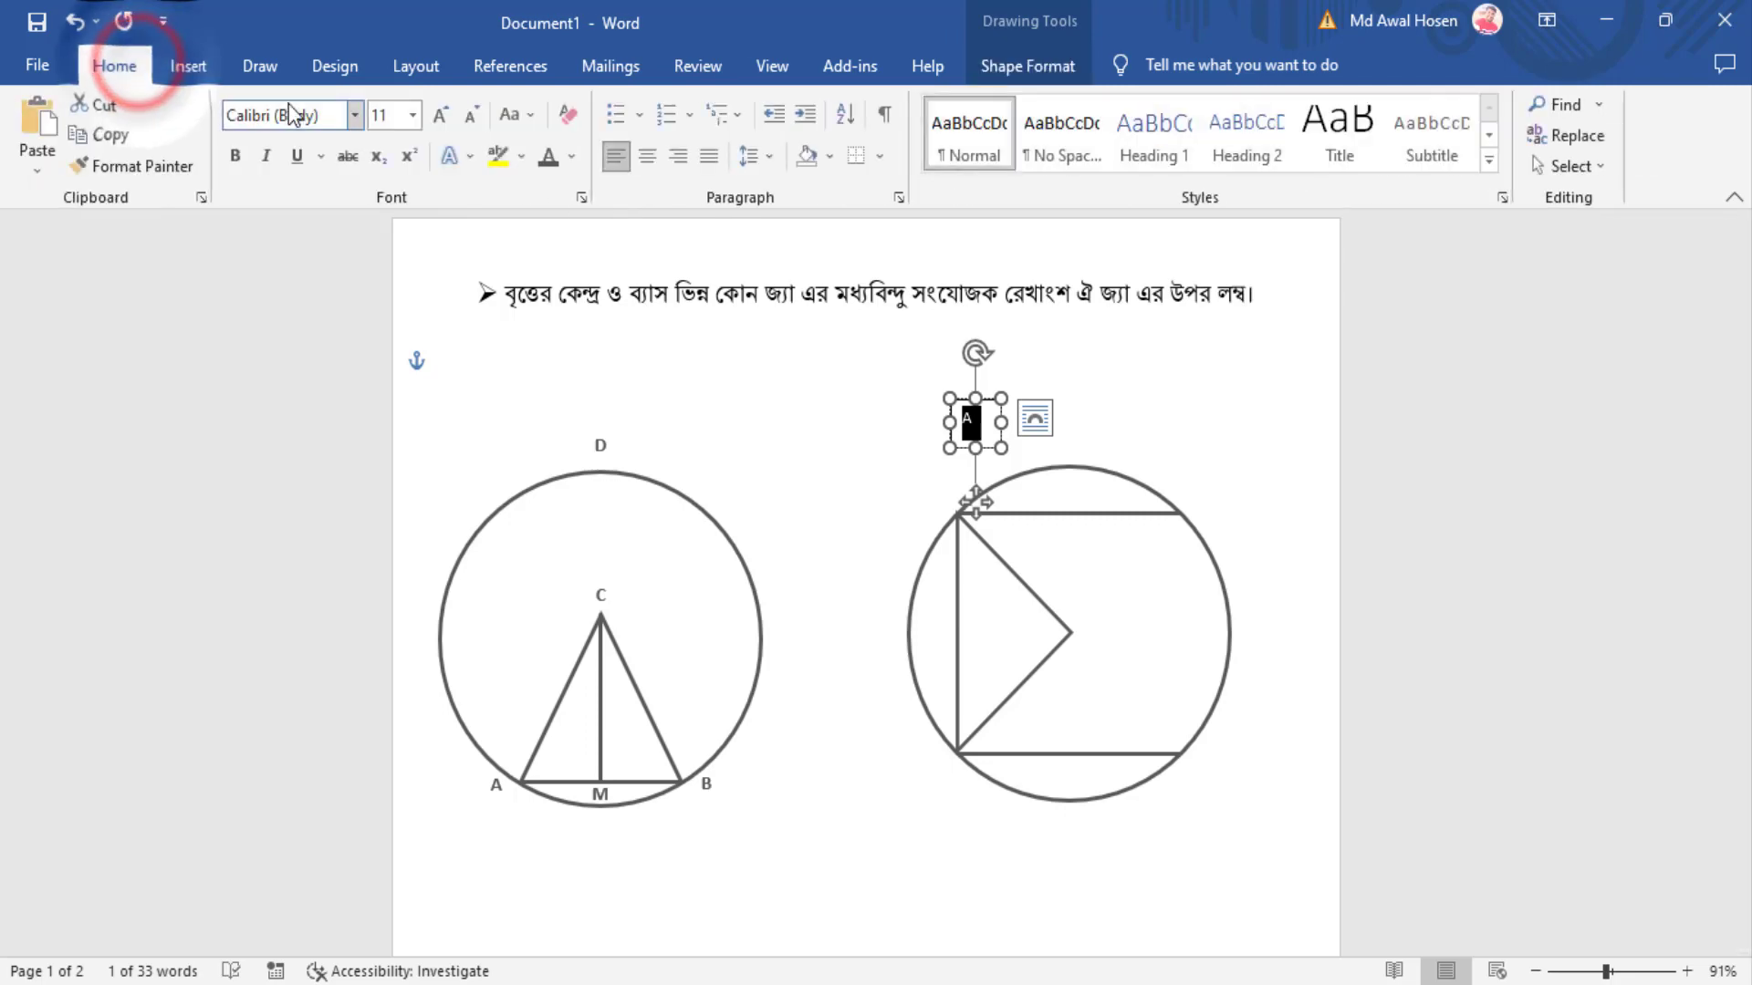
pyautogui.click(391, 115)
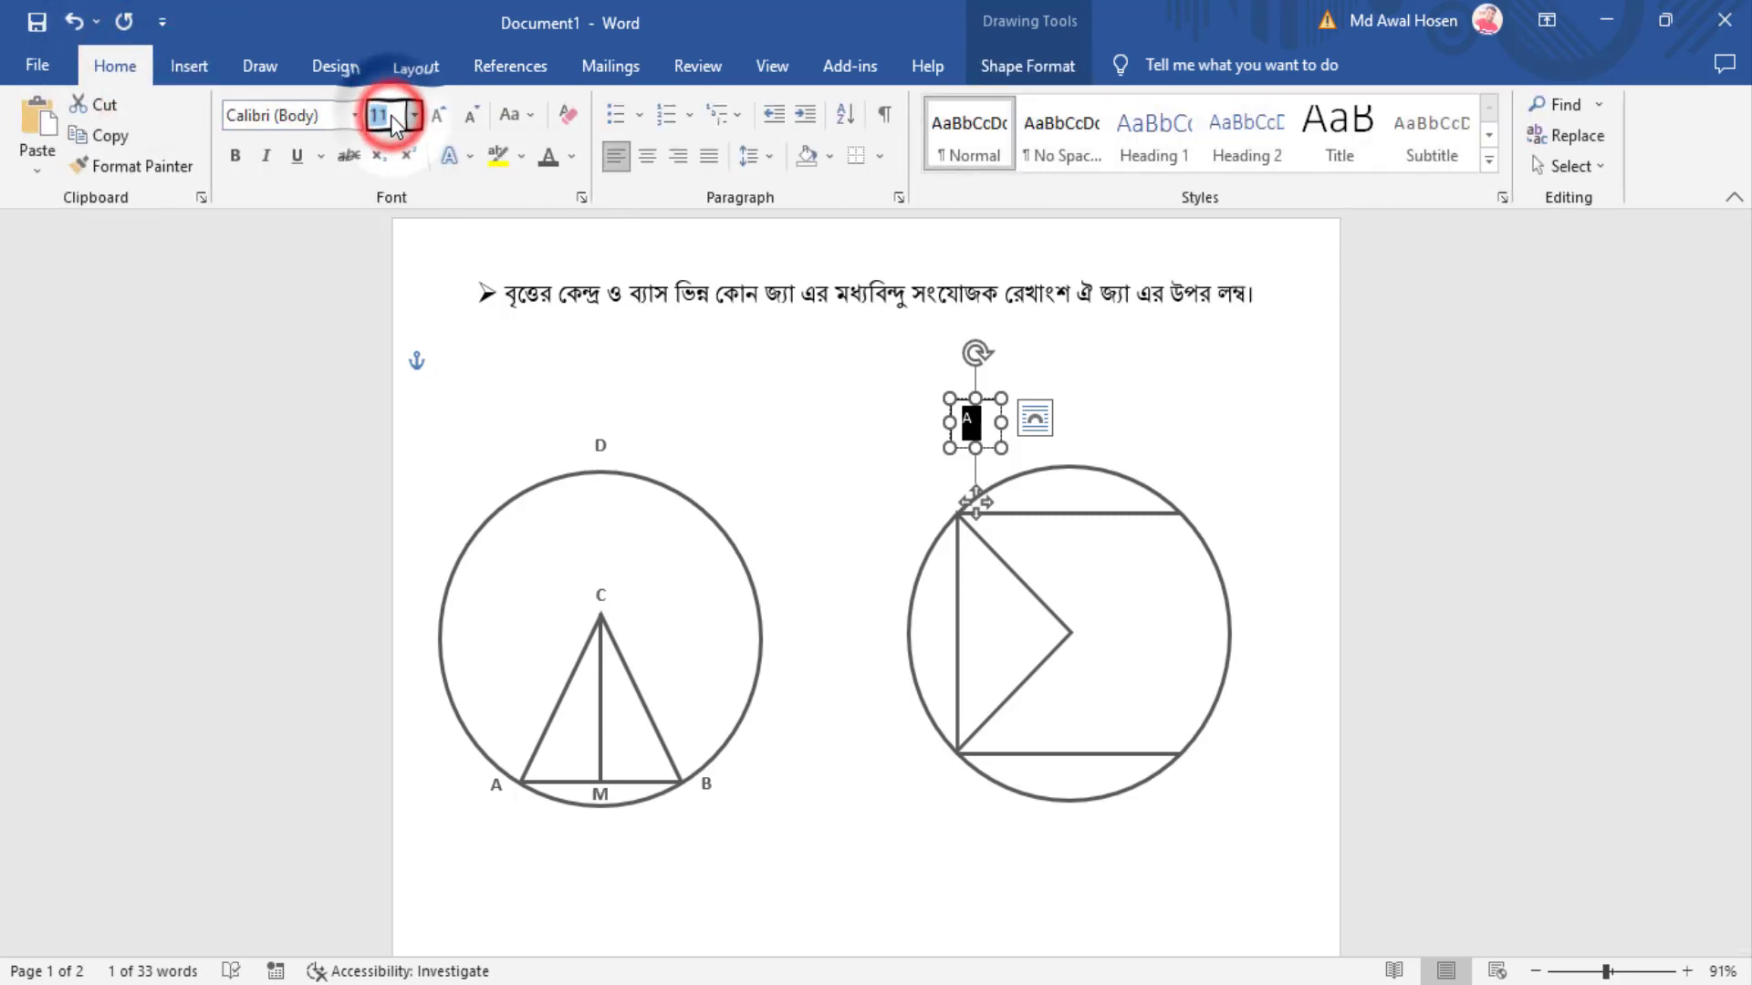
pyautogui.write('12')
pyautogui.press('Return')
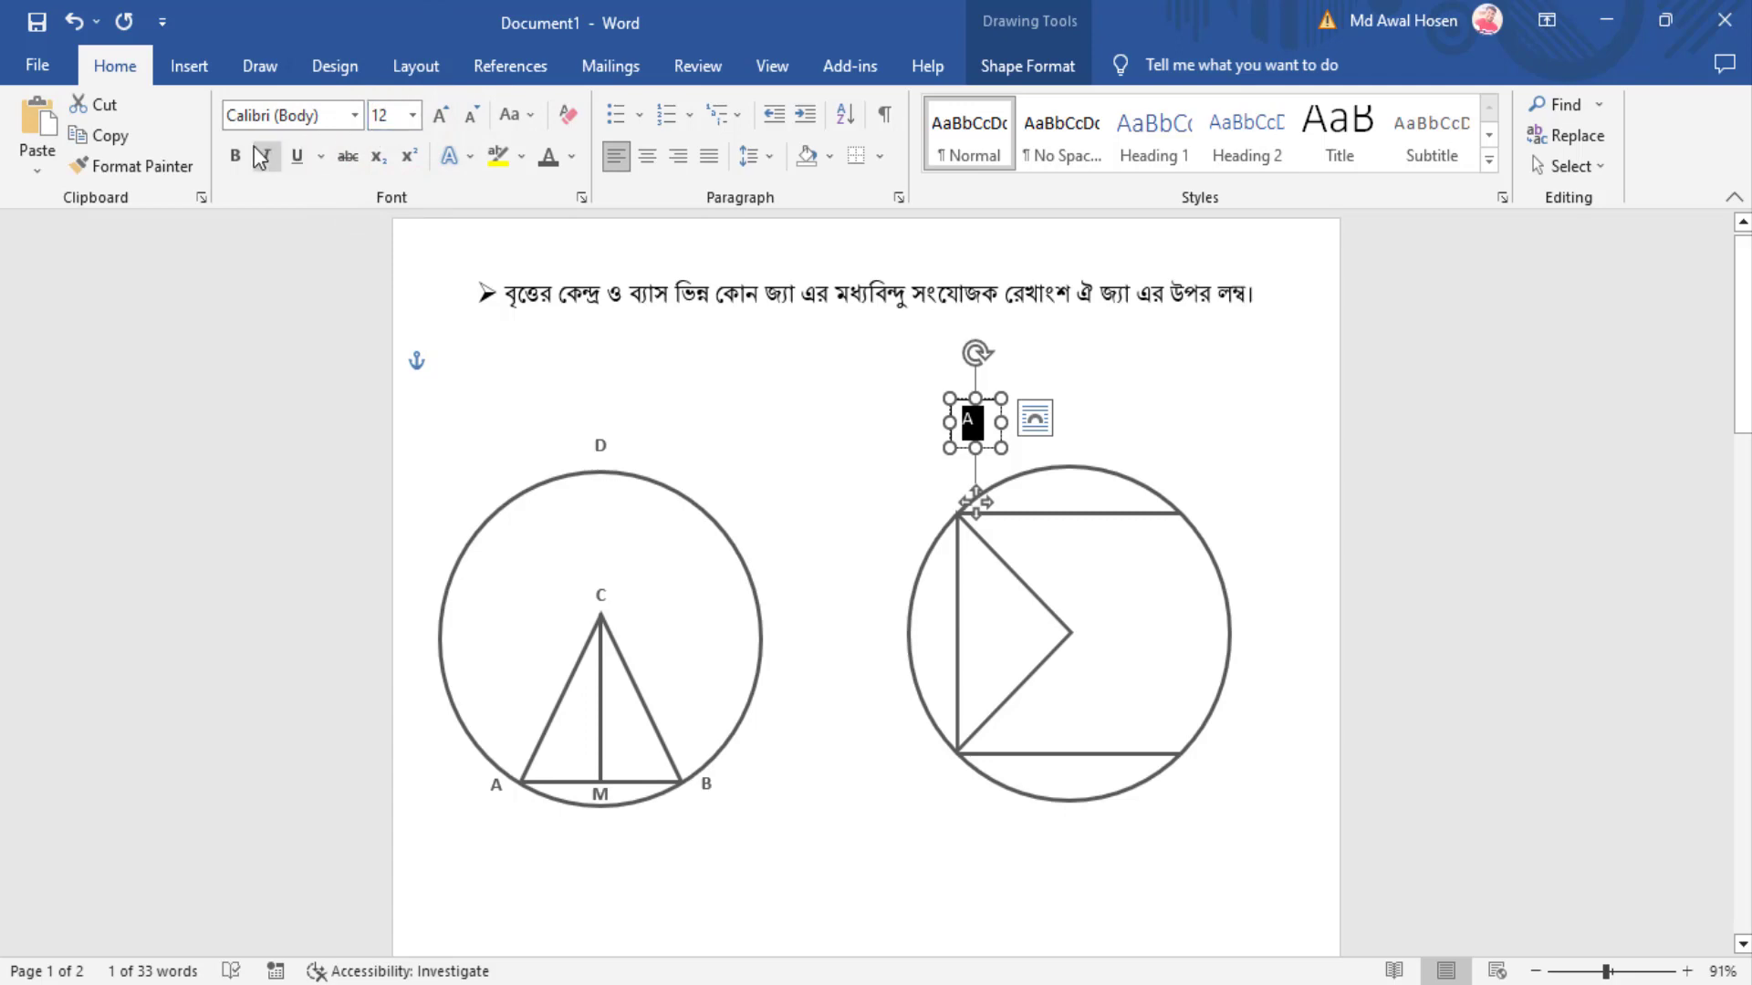
pyautogui.click(235, 155)
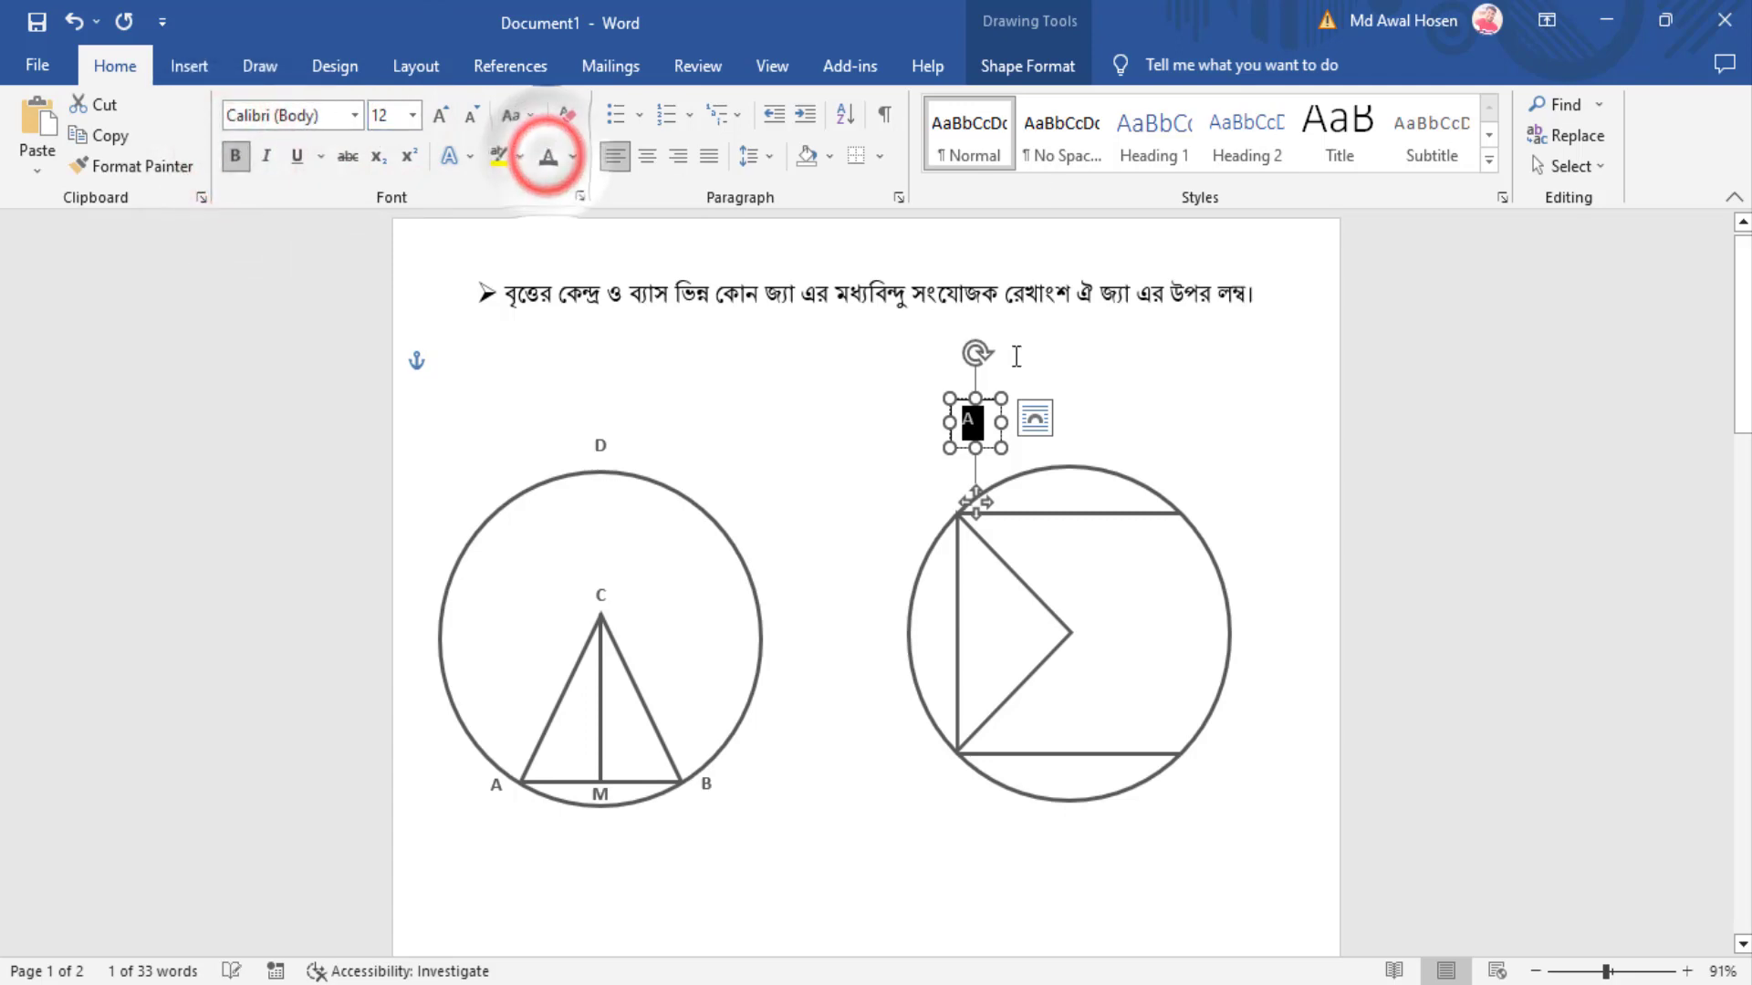
pyautogui.click(1122, 390)
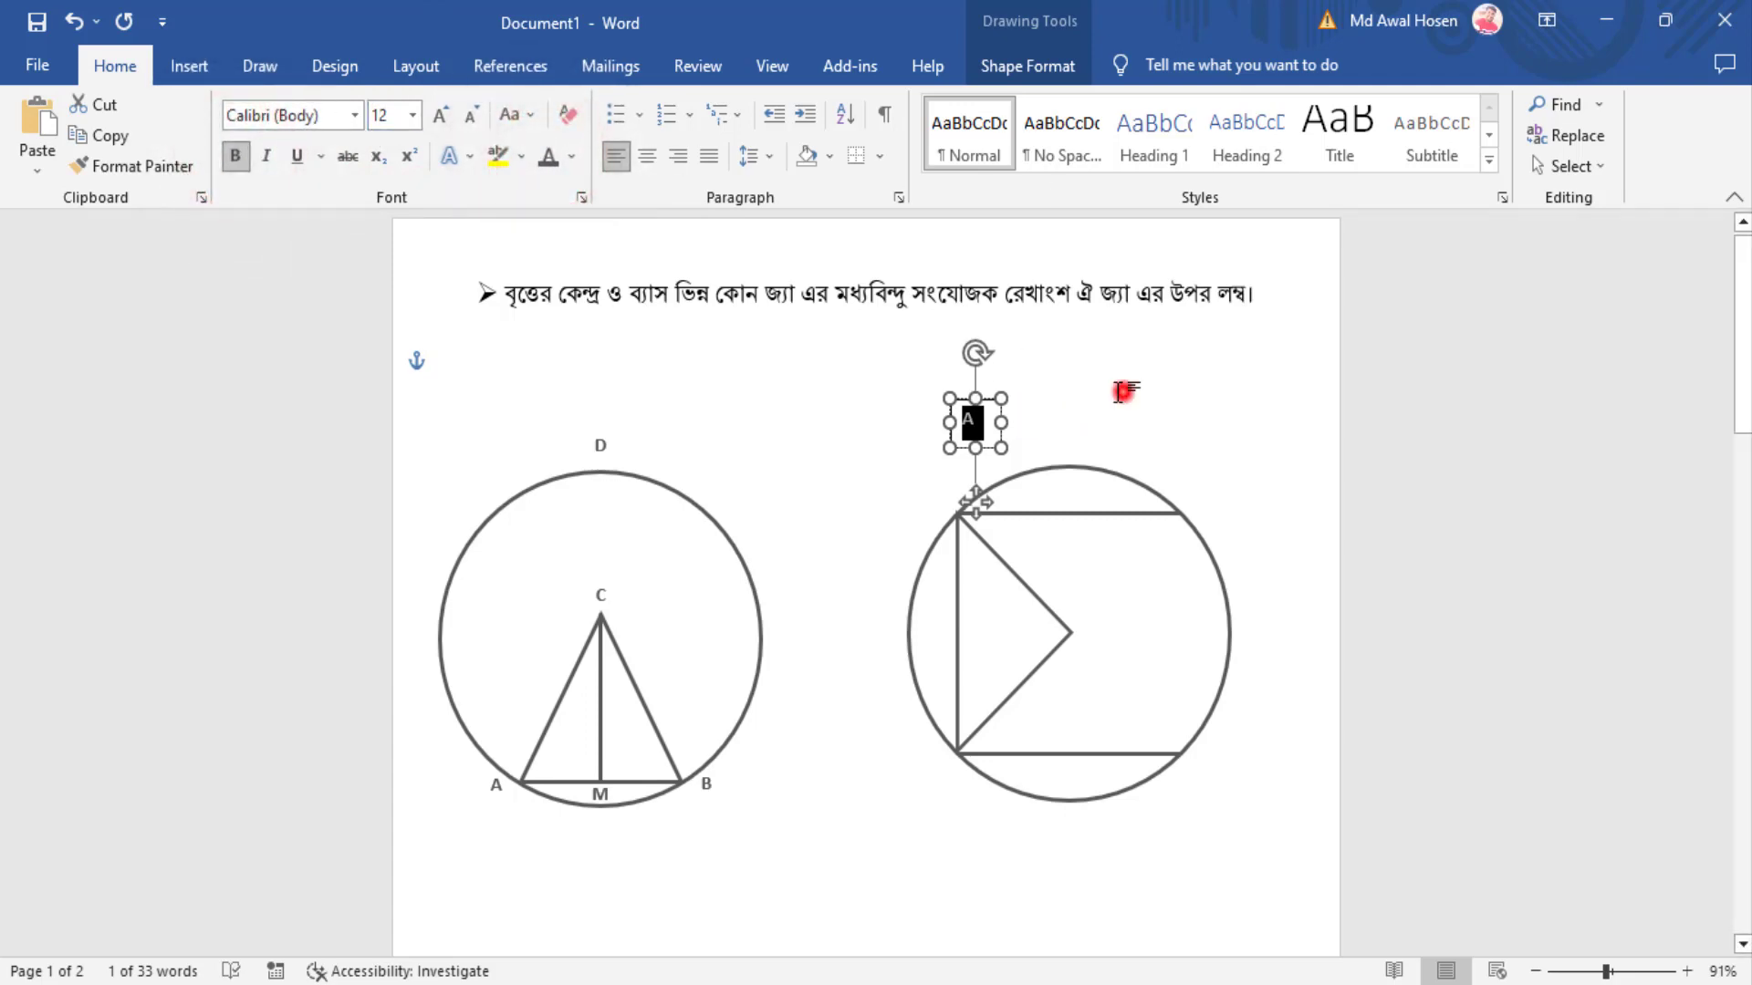
pyautogui.click(977, 396)
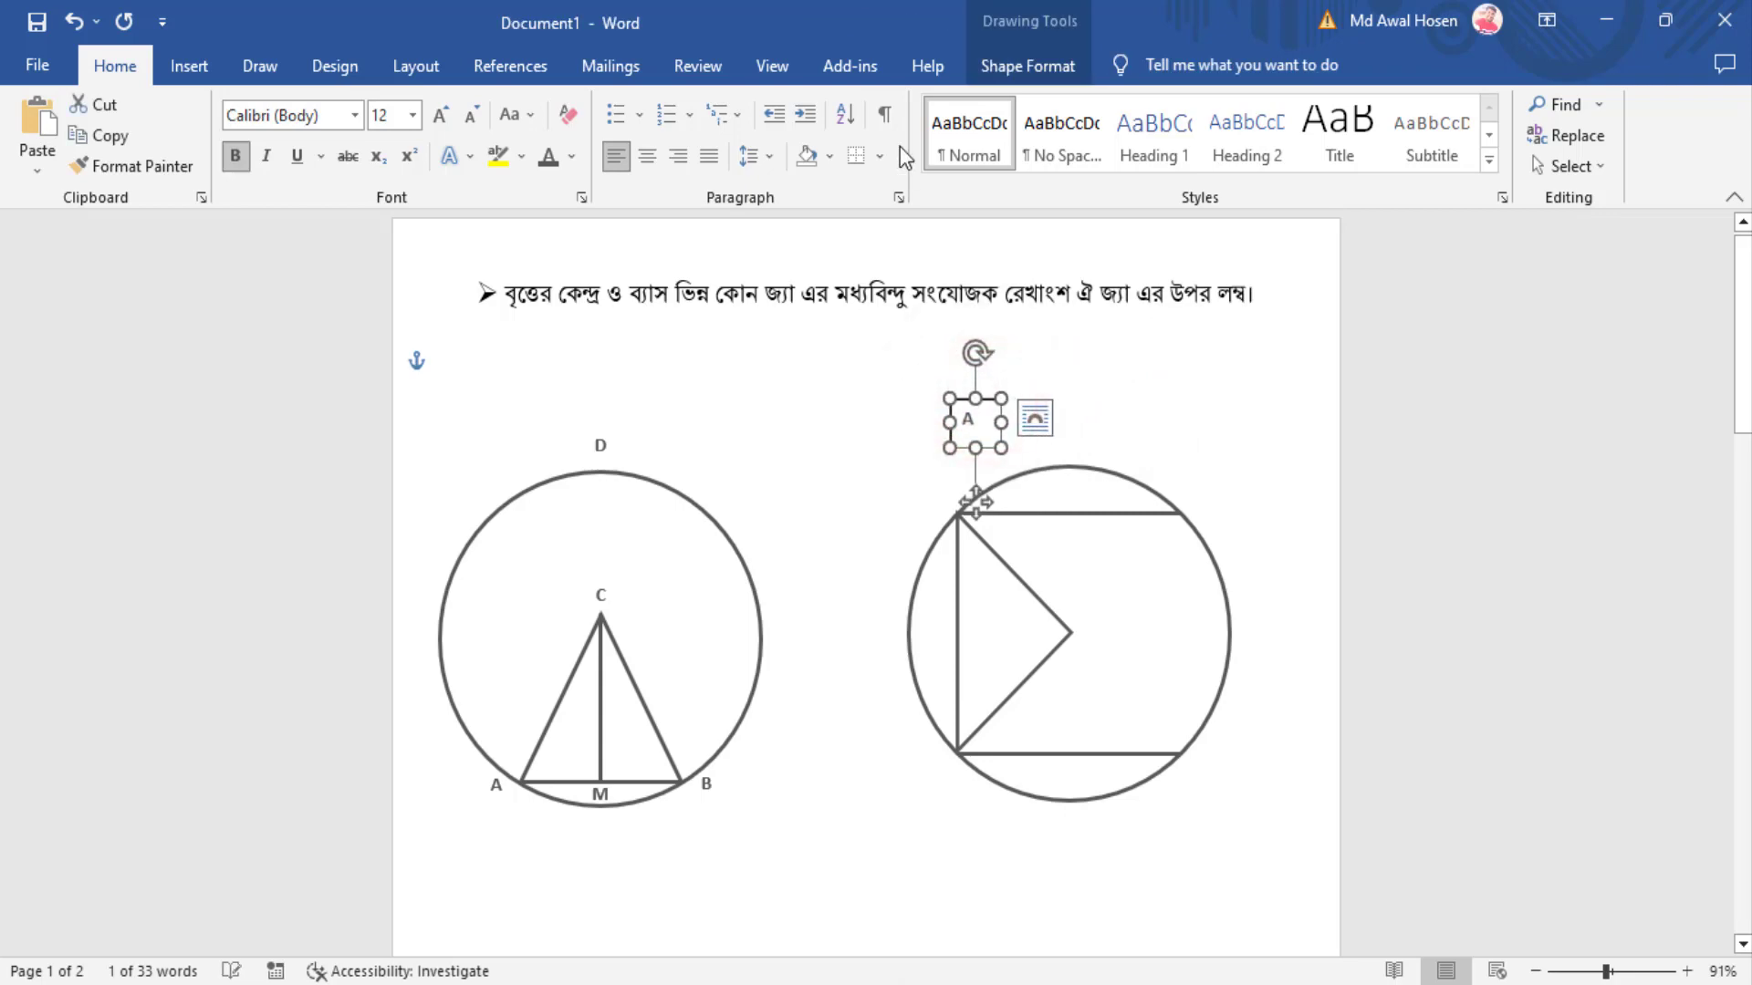
pyautogui.click(1029, 66)
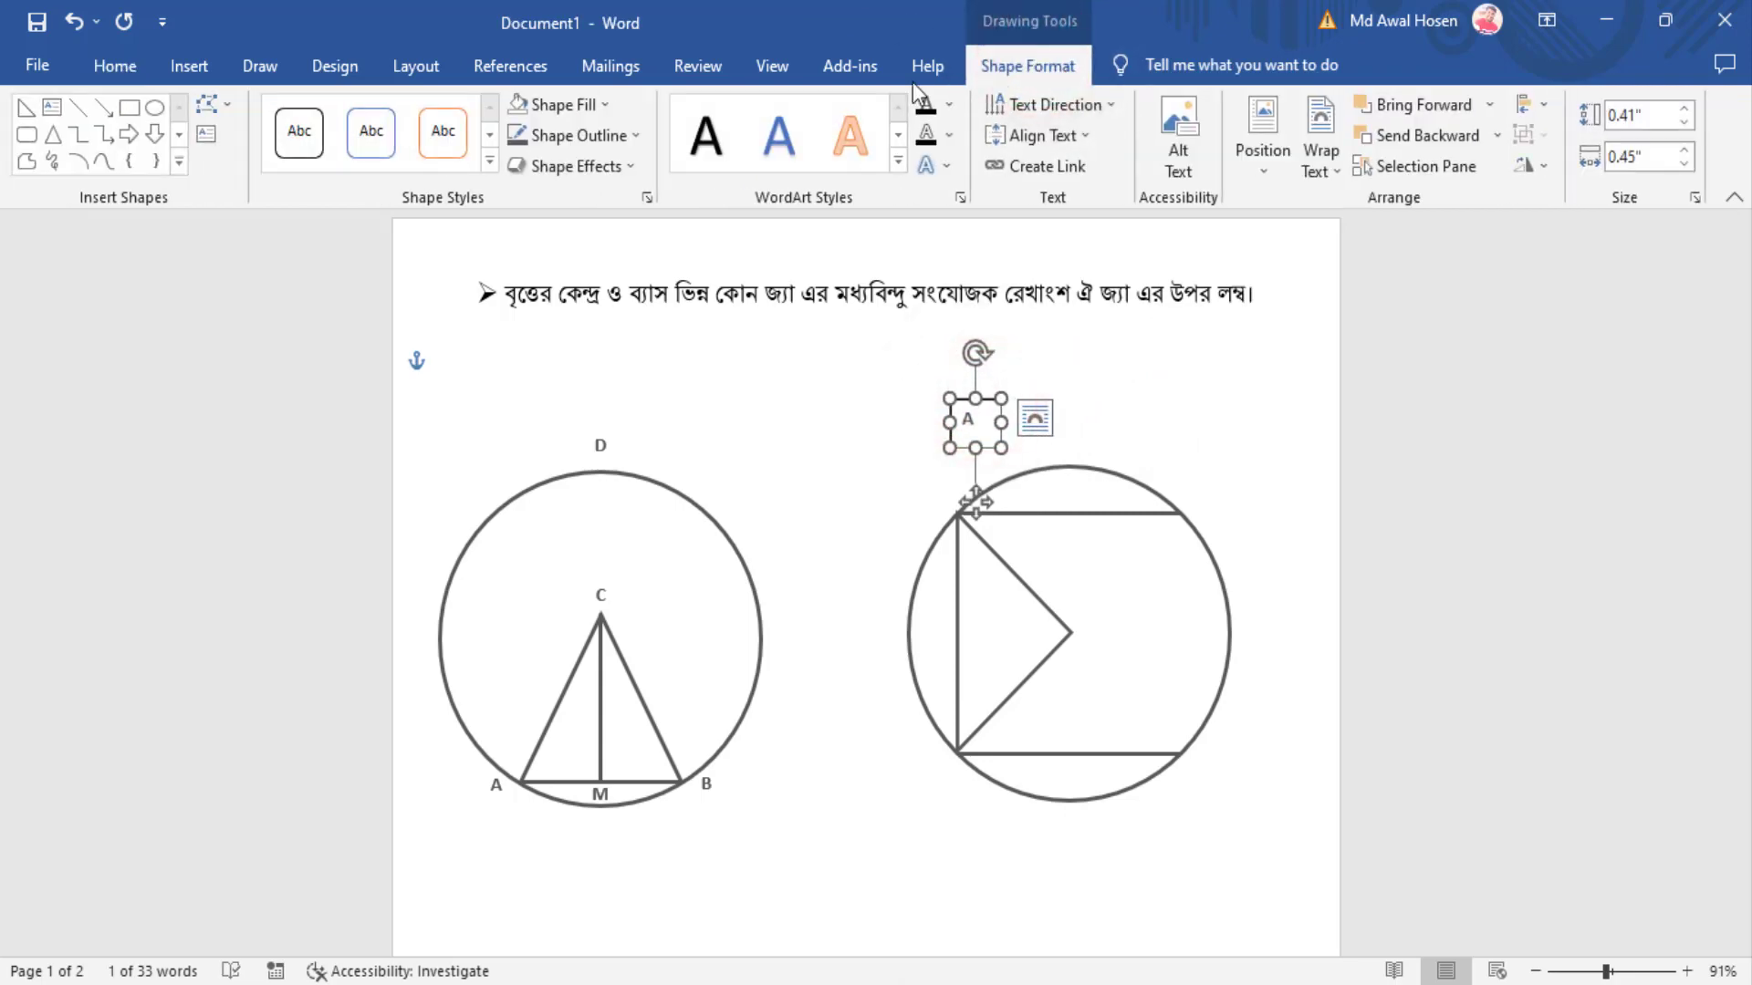
pyautogui.click(607, 104)
# Step: Give label A no fill and no outline, and place it at the circle's top-left vertex
pyautogui.click(546, 340)
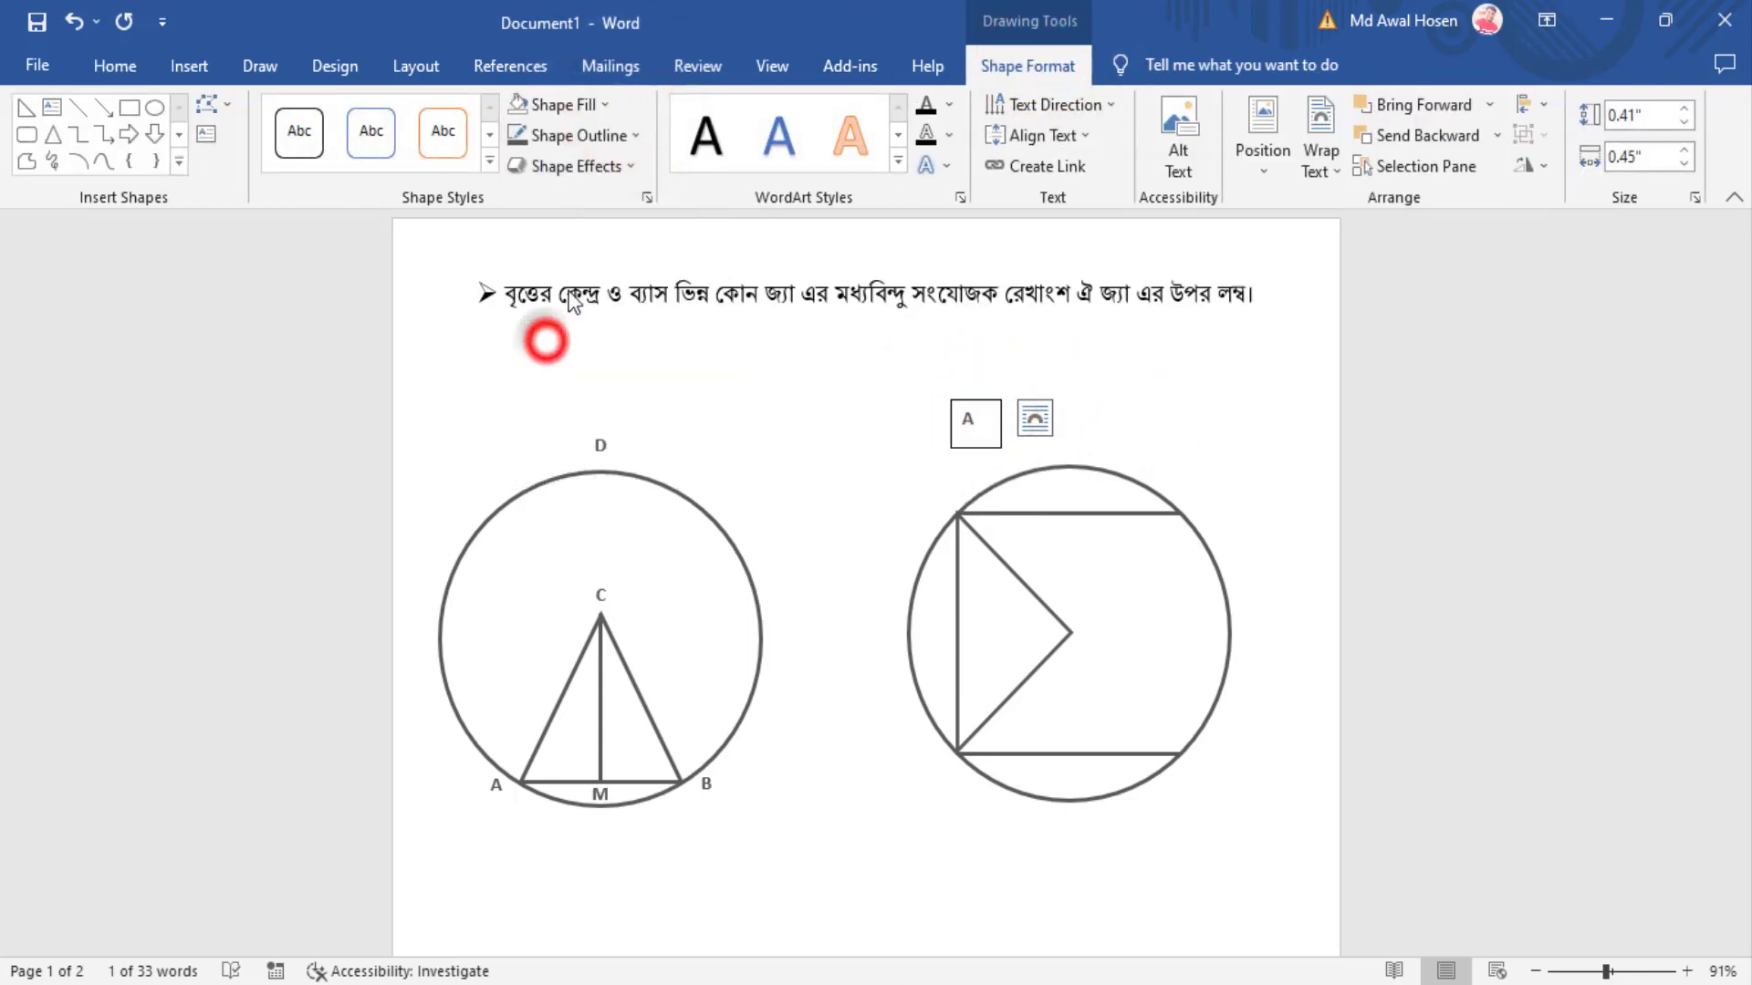
pyautogui.click(629, 135)
pyautogui.click(632, 367)
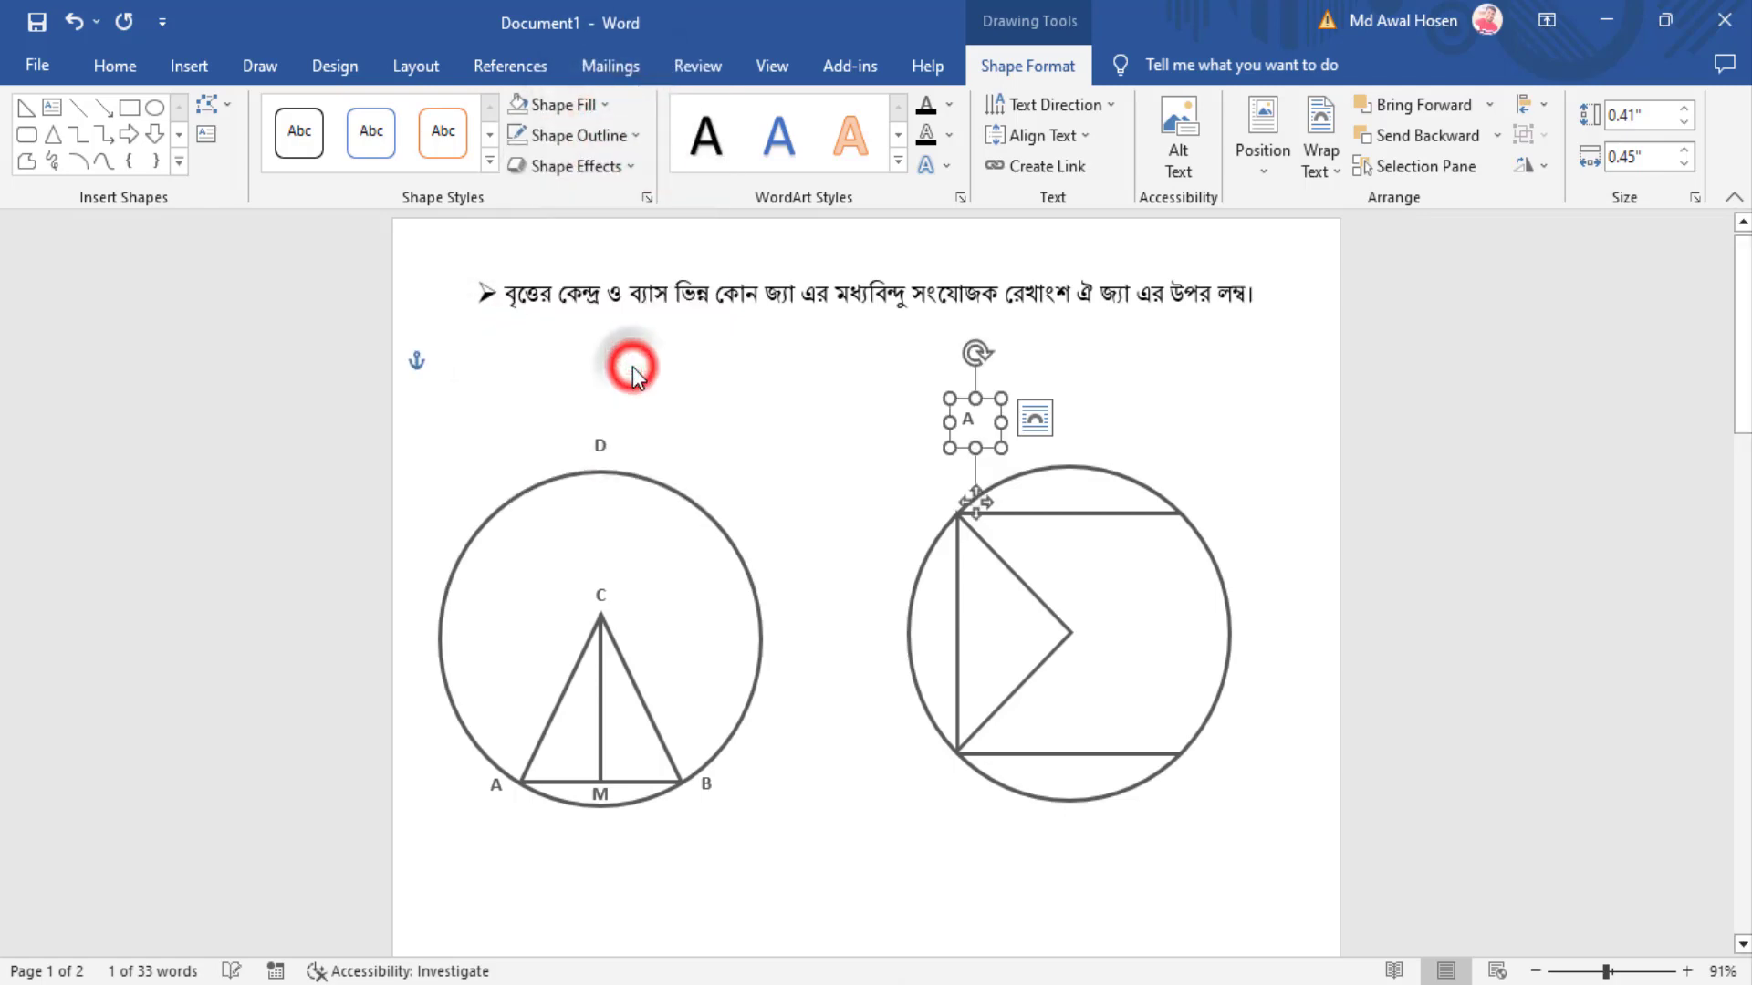
pyautogui.moveTo(991, 399); pyautogui.dragTo(958, 494)
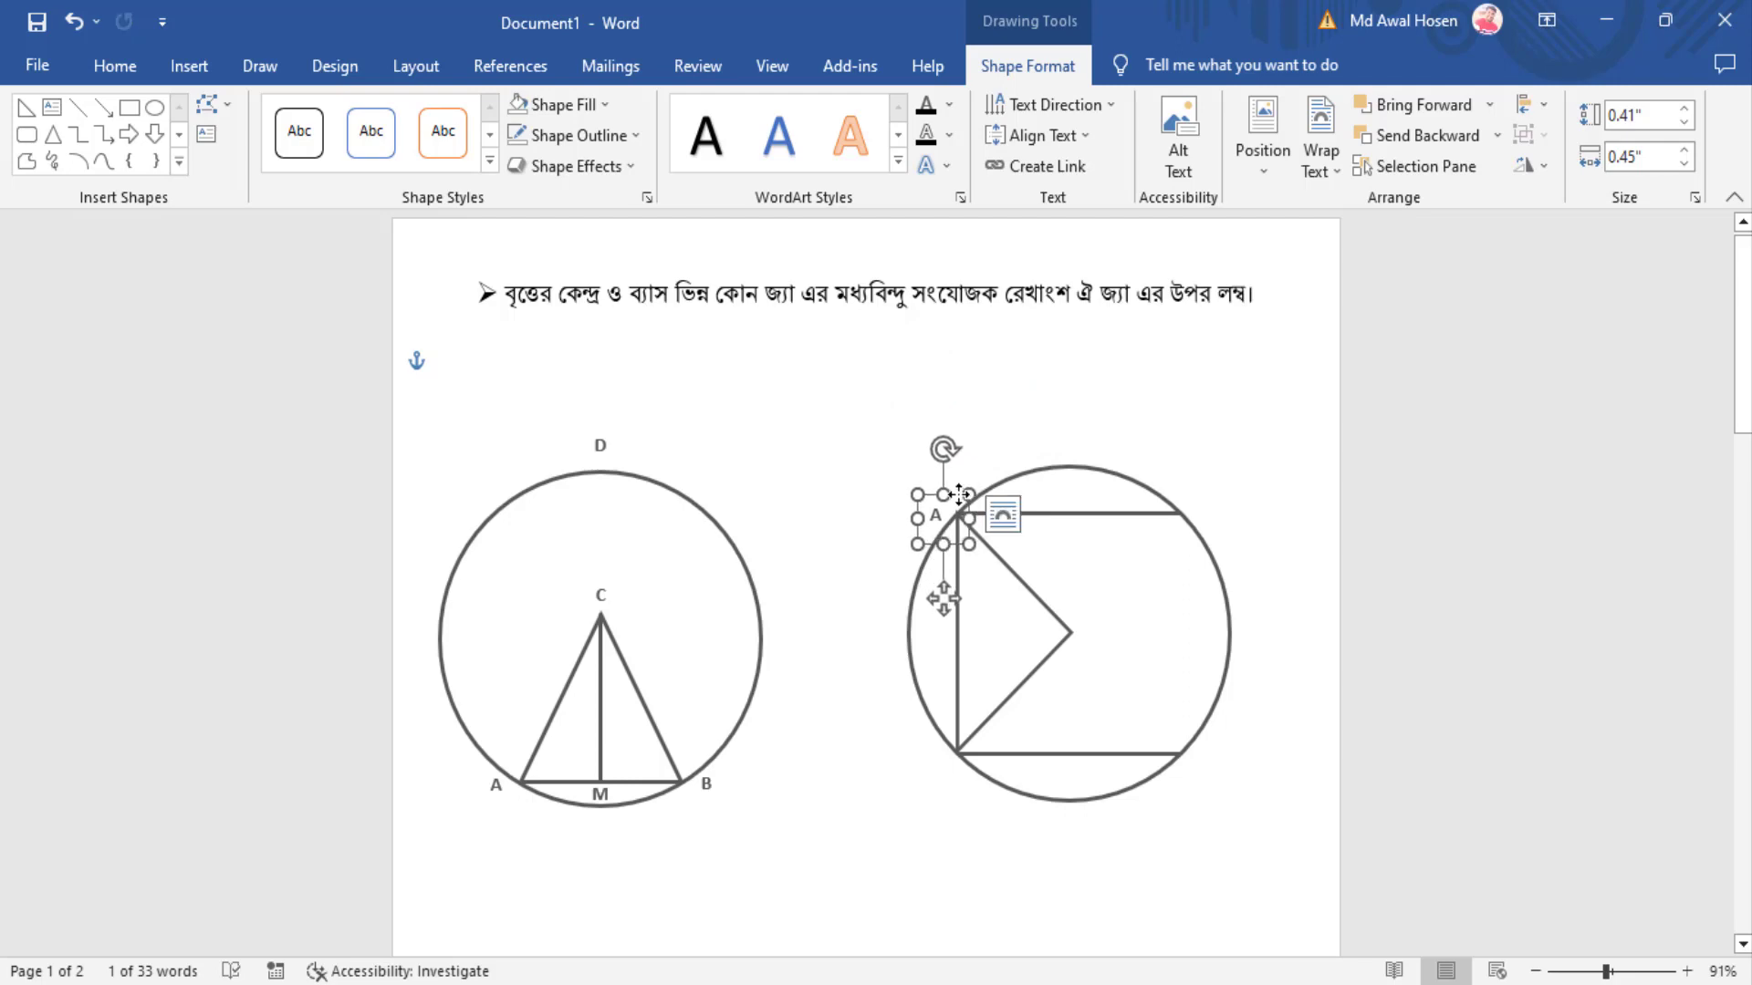
# Step: Copy the label to make B at the upper-right chord end and C at the lower-left
pyautogui.moveTo(958, 494)
pyautogui.mouseDown()
pyautogui.moveTo(978, 514)
pyautogui.moveTo(1225, 484)
pyautogui.mouseUp()
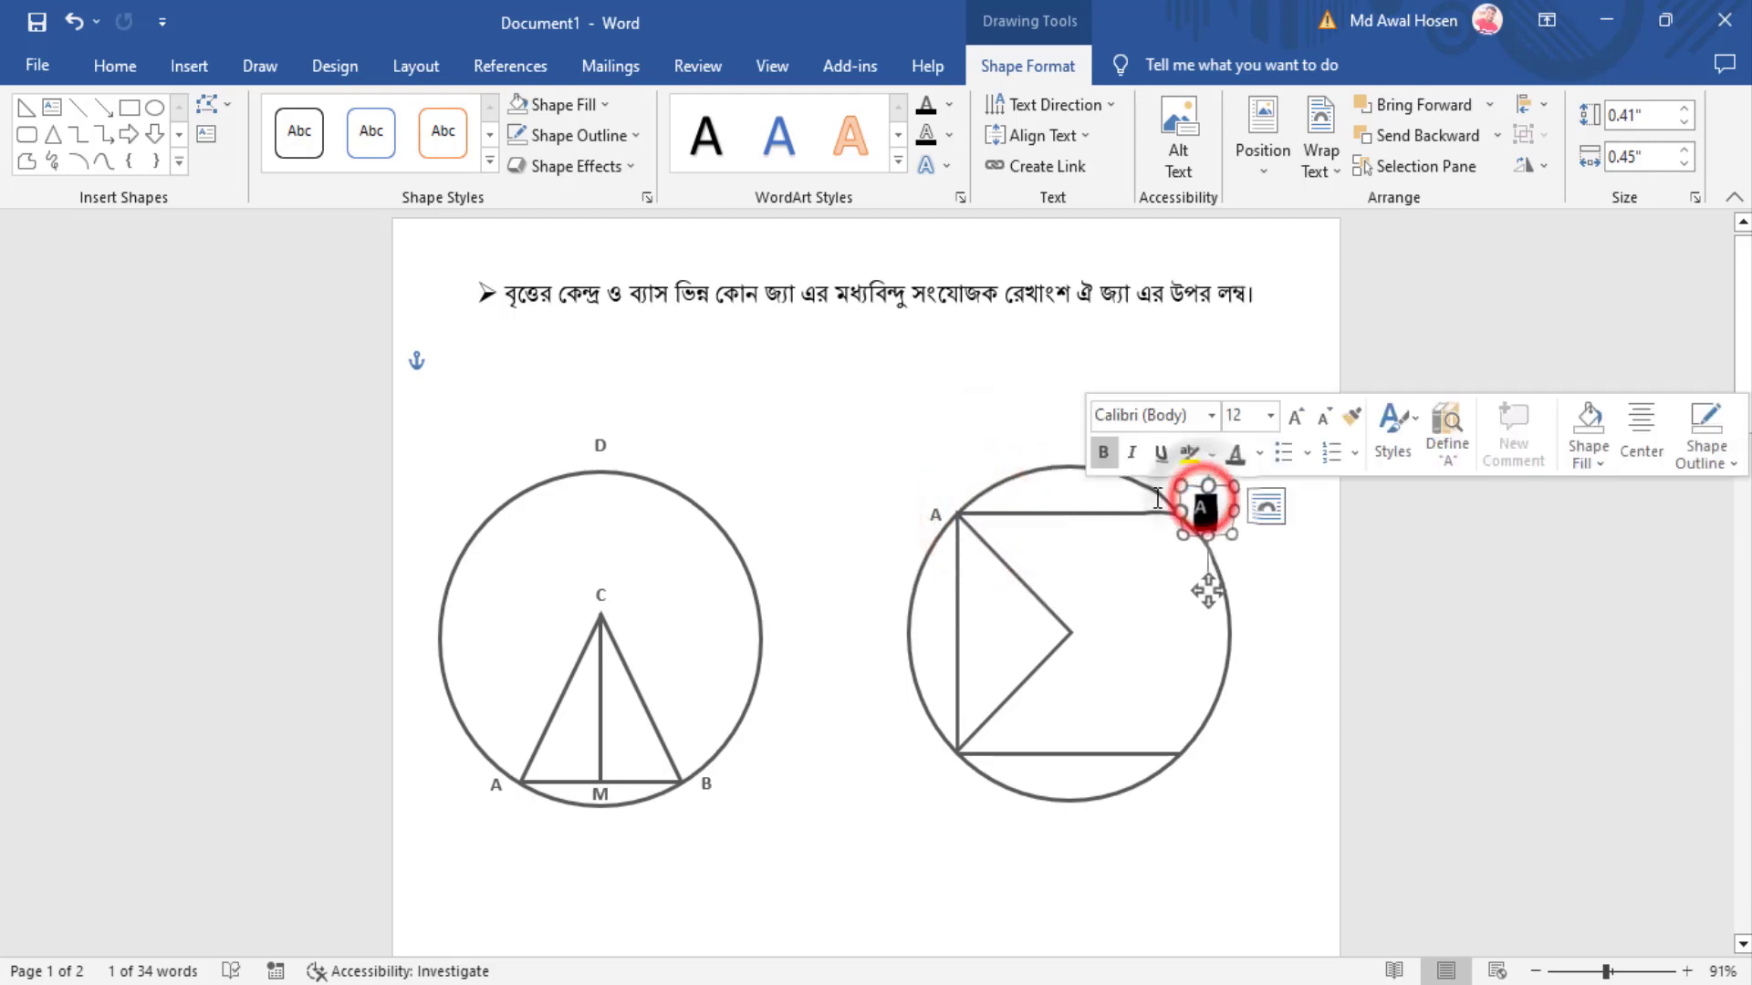
pyautogui.write('B')
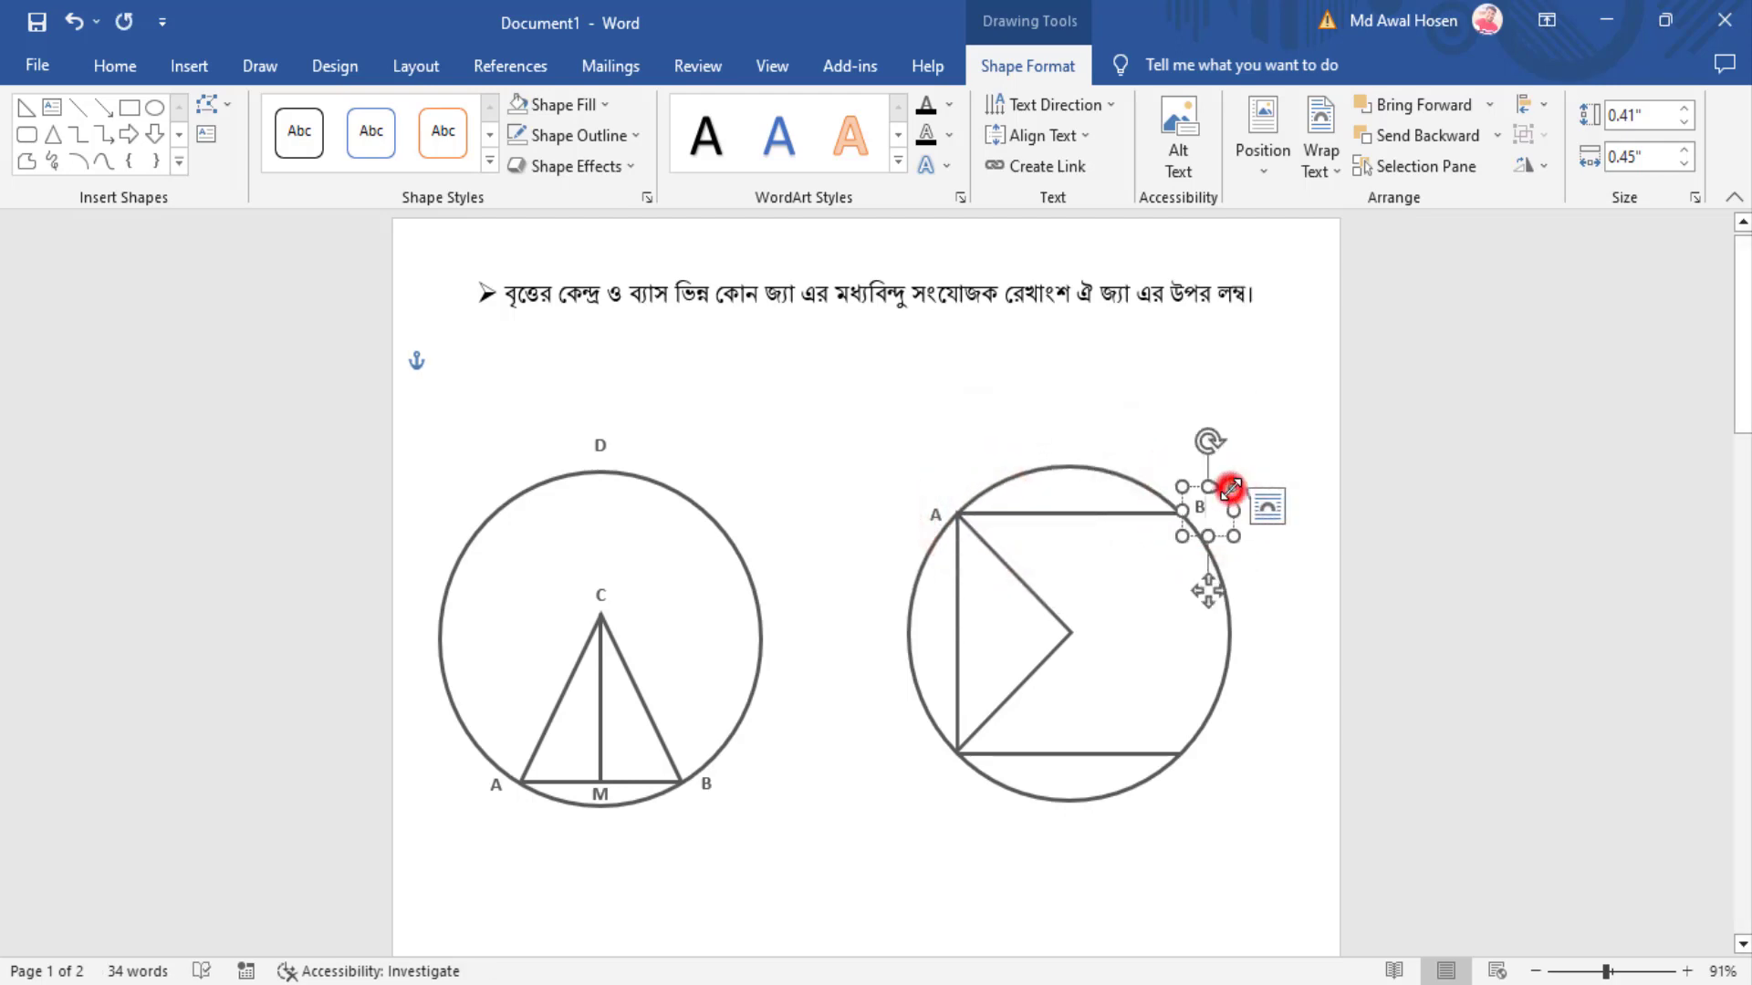
pyautogui.click(1231, 488)
pyautogui.hotkey('ctrl', 'c')
pyautogui.hotkey('ctrl', 'v')
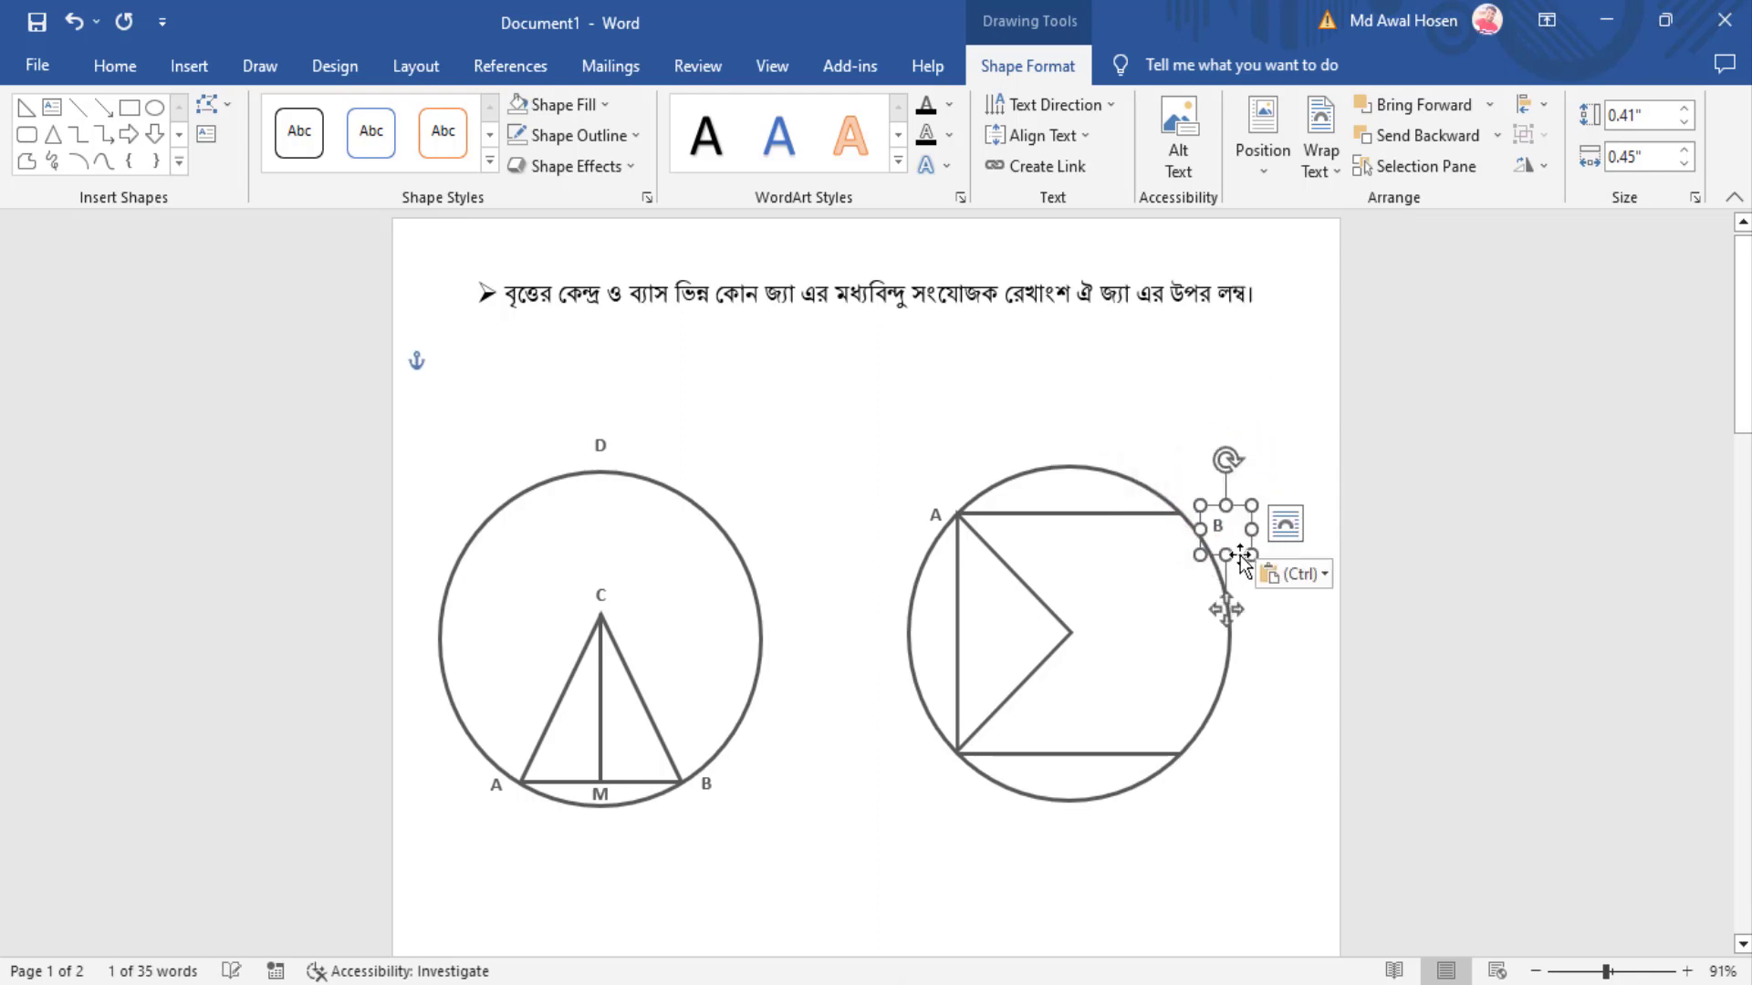
pyautogui.moveTo(1242, 508)
pyautogui.mouseDown()
pyautogui.moveTo(975, 748)
pyautogui.moveTo(946, 748)
pyautogui.mouseUp()
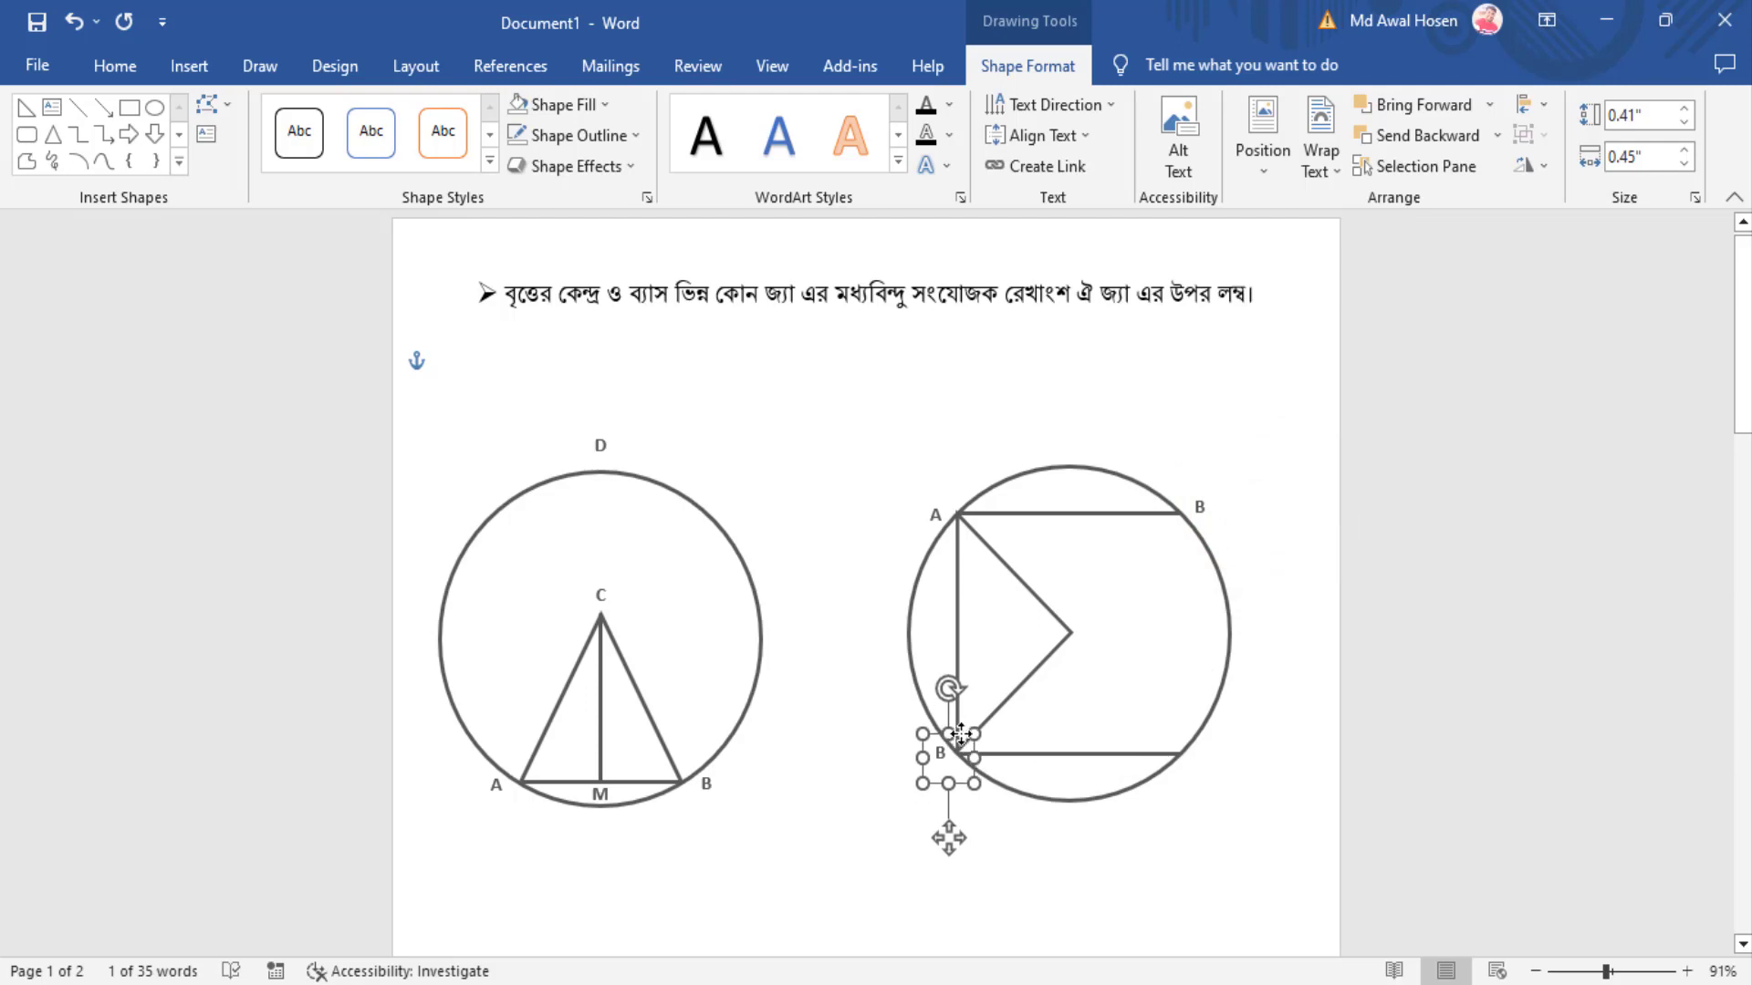
pyautogui.doubleClick(940, 755)
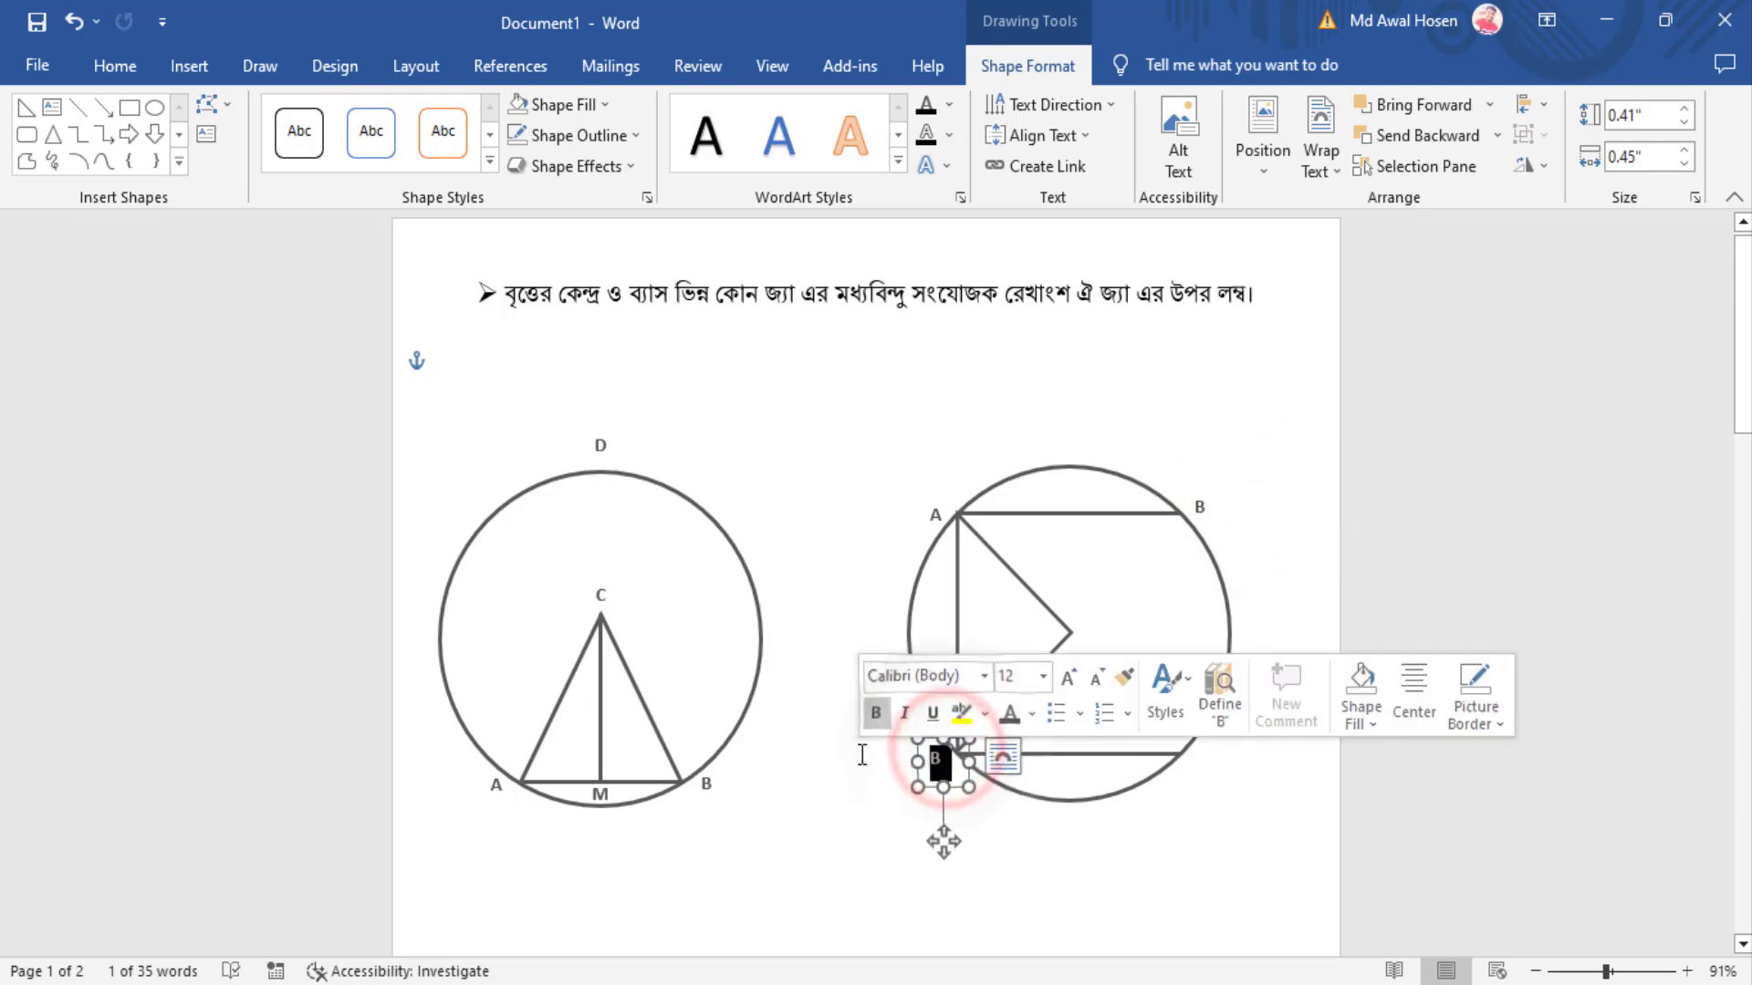
pyautogui.write('C')
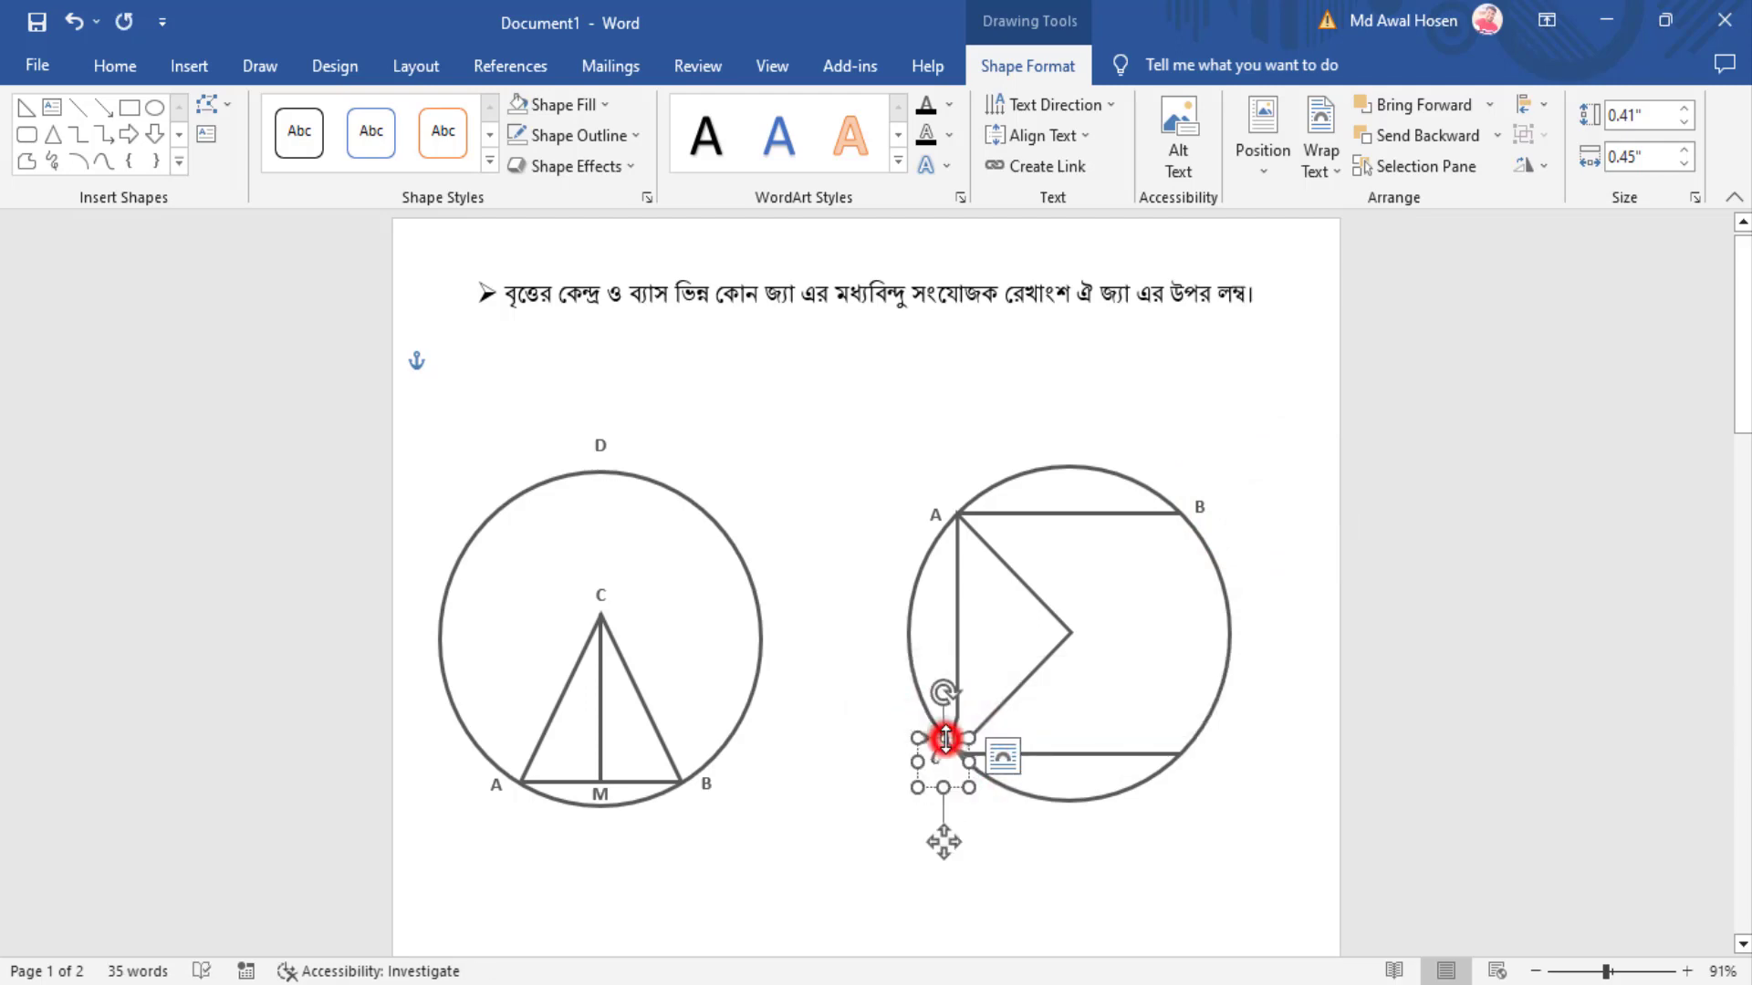
# Step: Add label D at the circle's lower right and E at the triangle's apex
pyautogui.doubleClick(945, 739)
pyautogui.hotkey('ctrl', 'v')
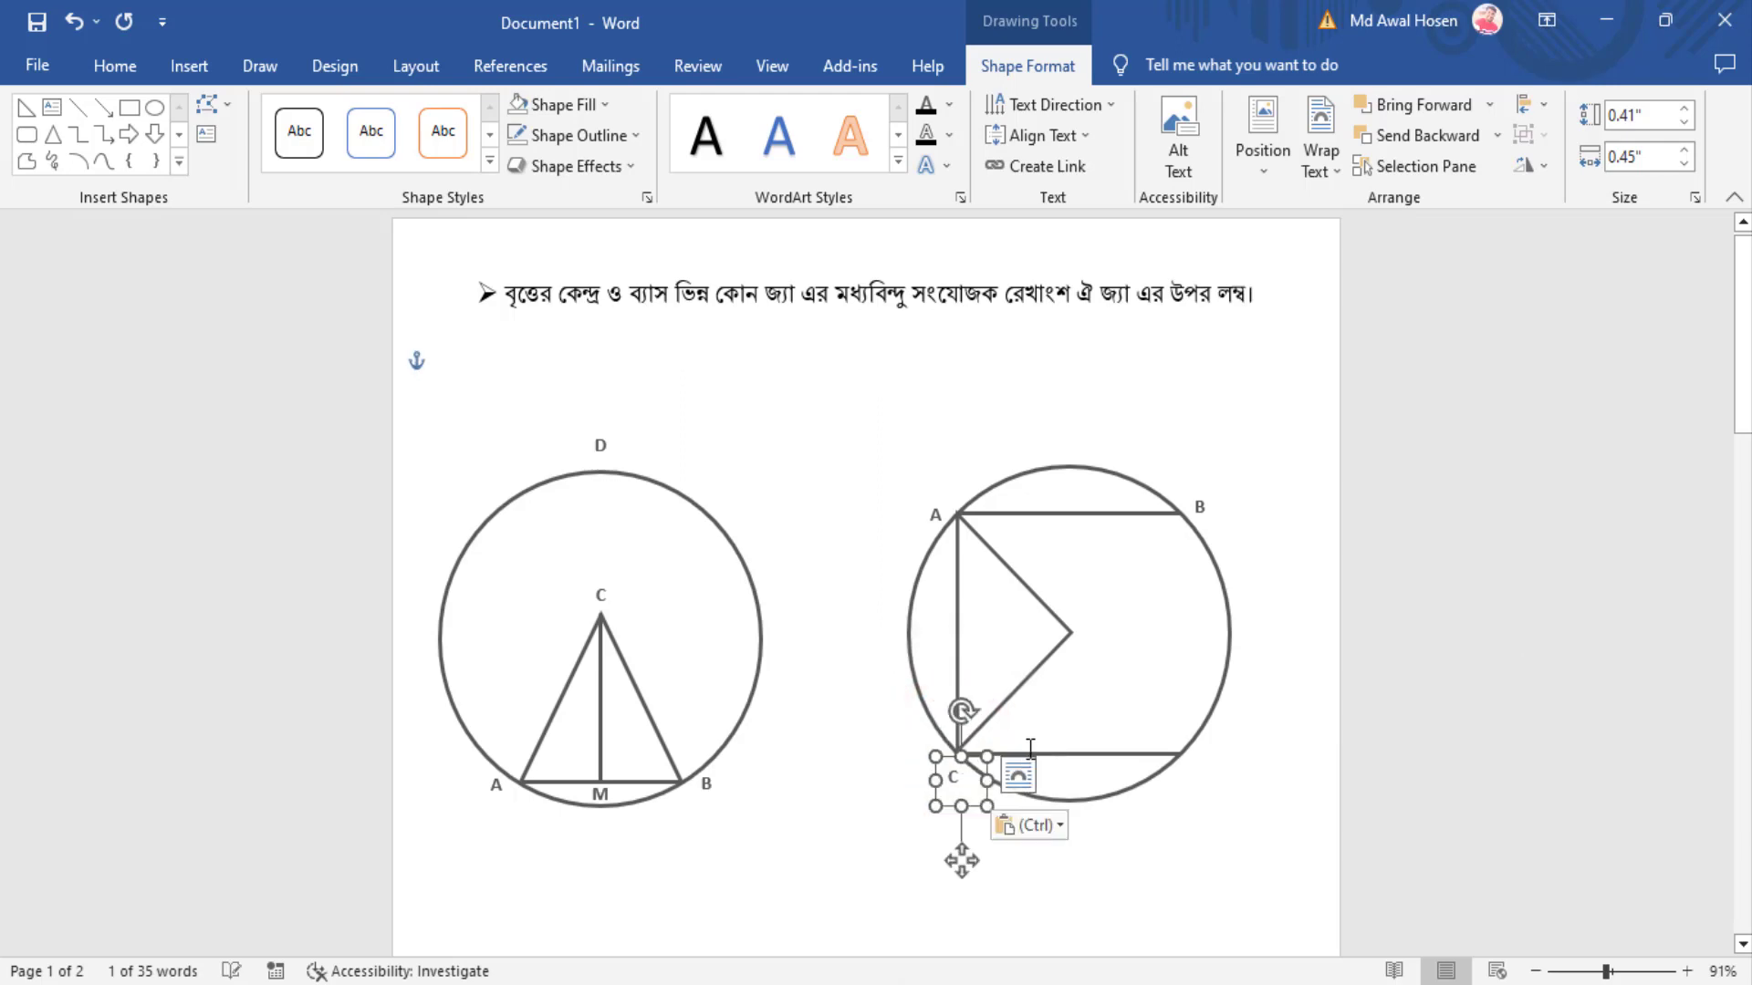
pyautogui.moveTo(972, 757)
pyautogui.mouseDown()
pyautogui.moveTo(1222, 739)
pyautogui.moveTo(1186, 760)
pyautogui.mouseUp()
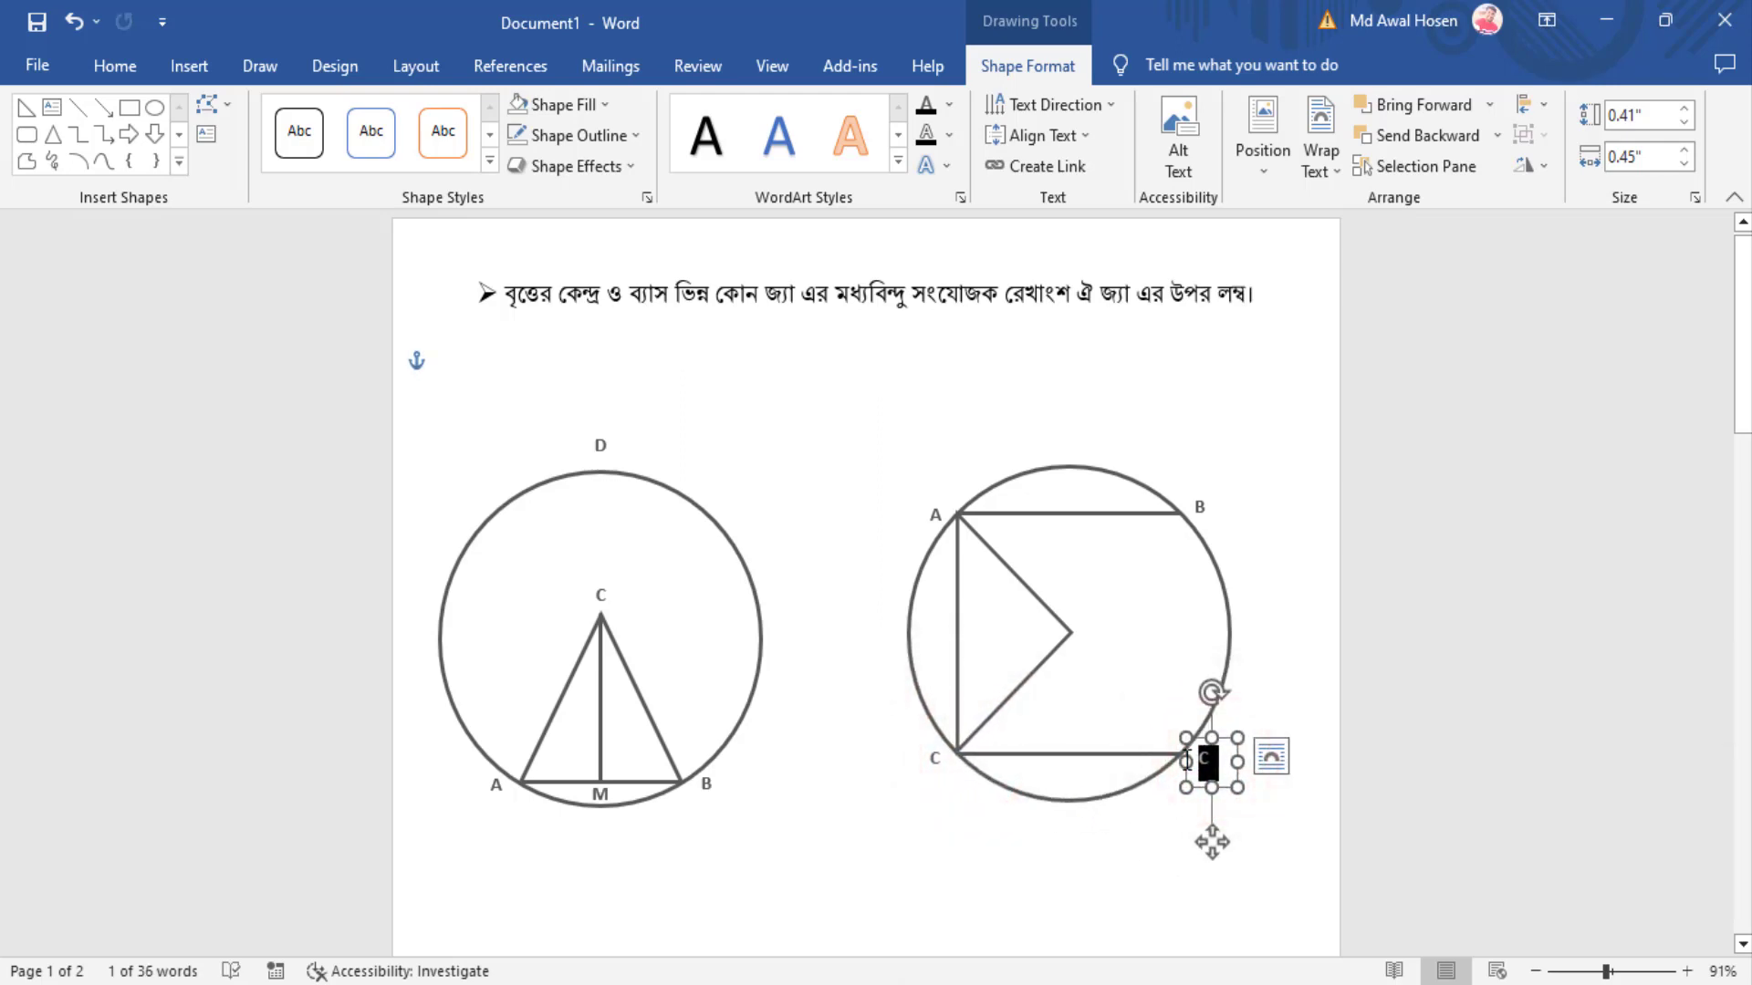
pyautogui.write('D')
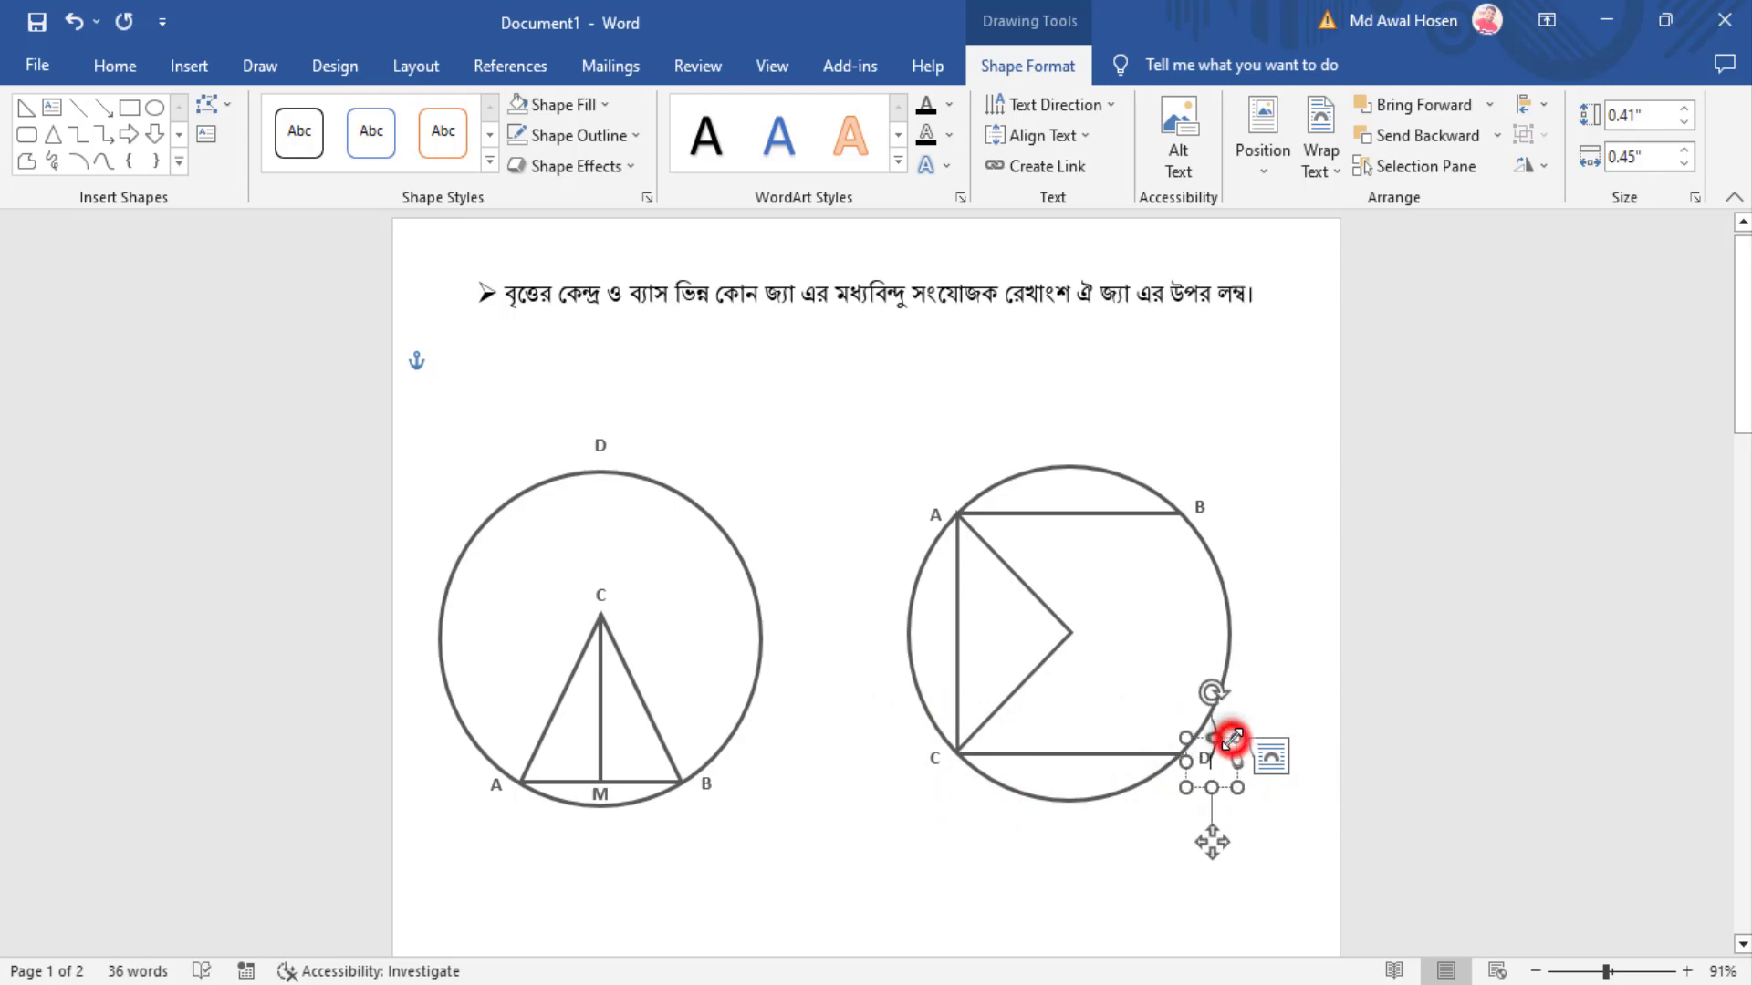
pyautogui.moveTo(1236, 739); pyautogui.dragTo(1251, 780)
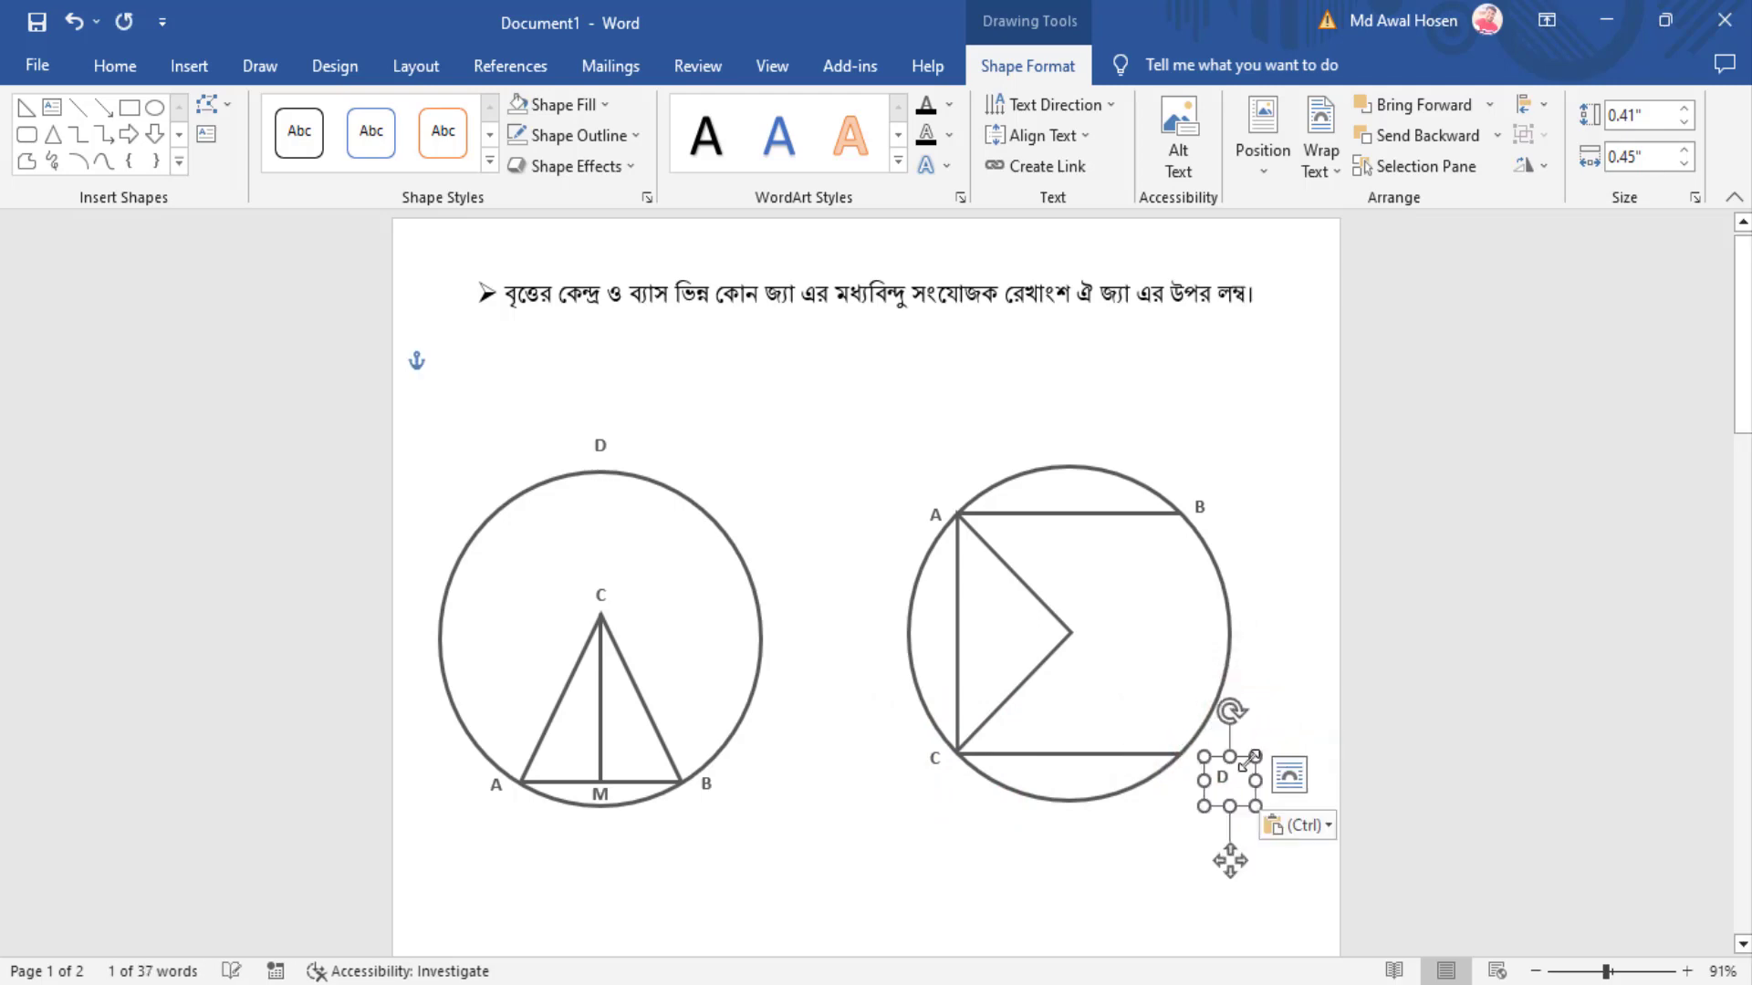
pyautogui.moveTo(1243, 757); pyautogui.dragTo(1224, 739)
pyautogui.click(1086, 636)
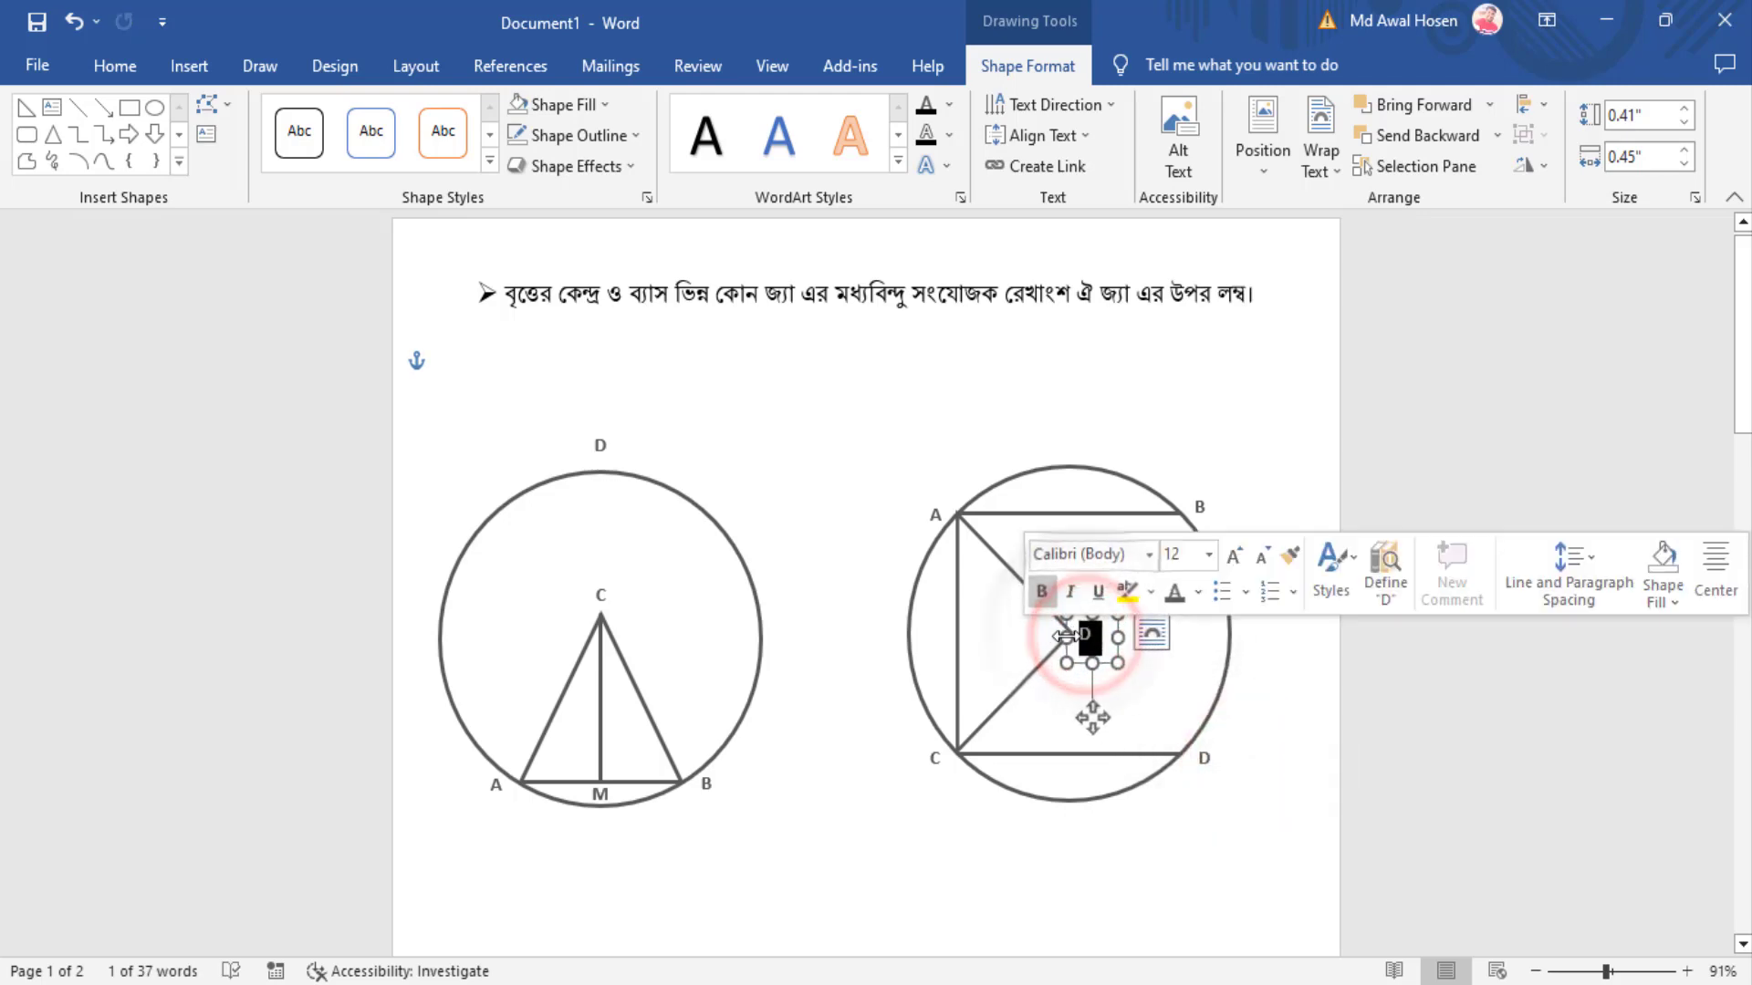
pyautogui.write('E')
pyautogui.click(1291, 688)
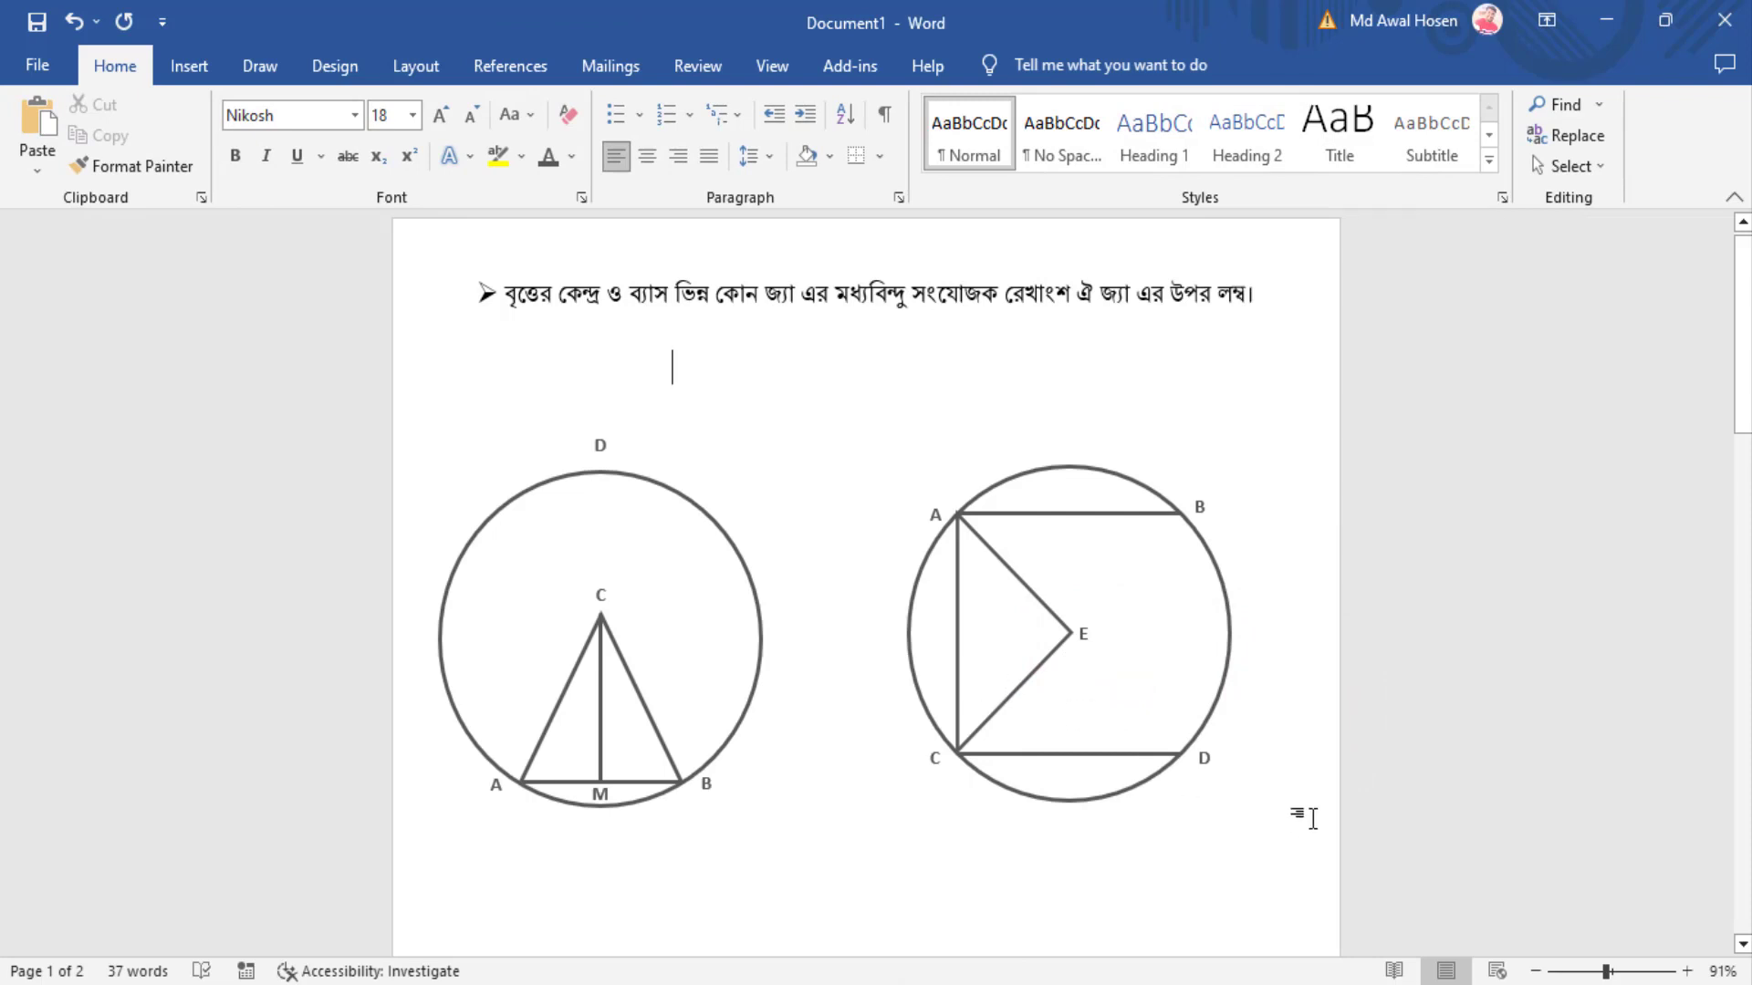
# Step: Zoom and inspect both labelled circle diagrams, then close the Insert Shapes gallery without choosing
pyautogui.moveTo(1606, 972); pyautogui.dragTo(1582, 972)
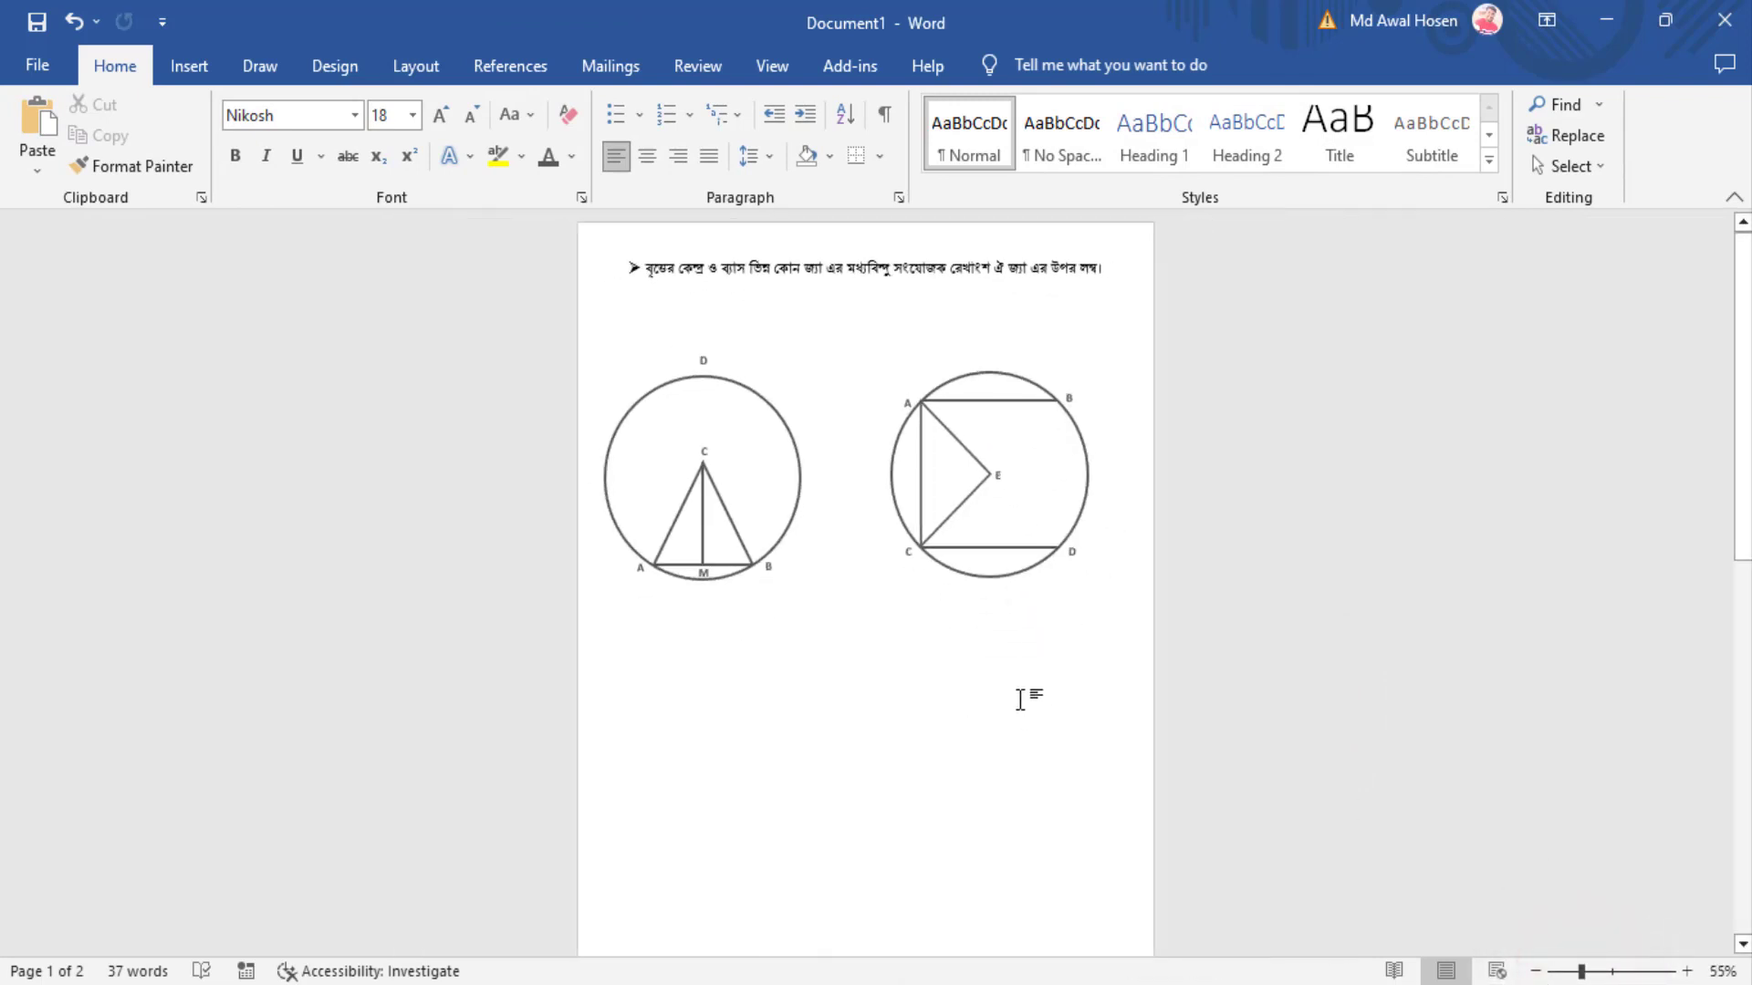
pyautogui.moveTo(1581, 972); pyautogui.dragTo(1611, 972)
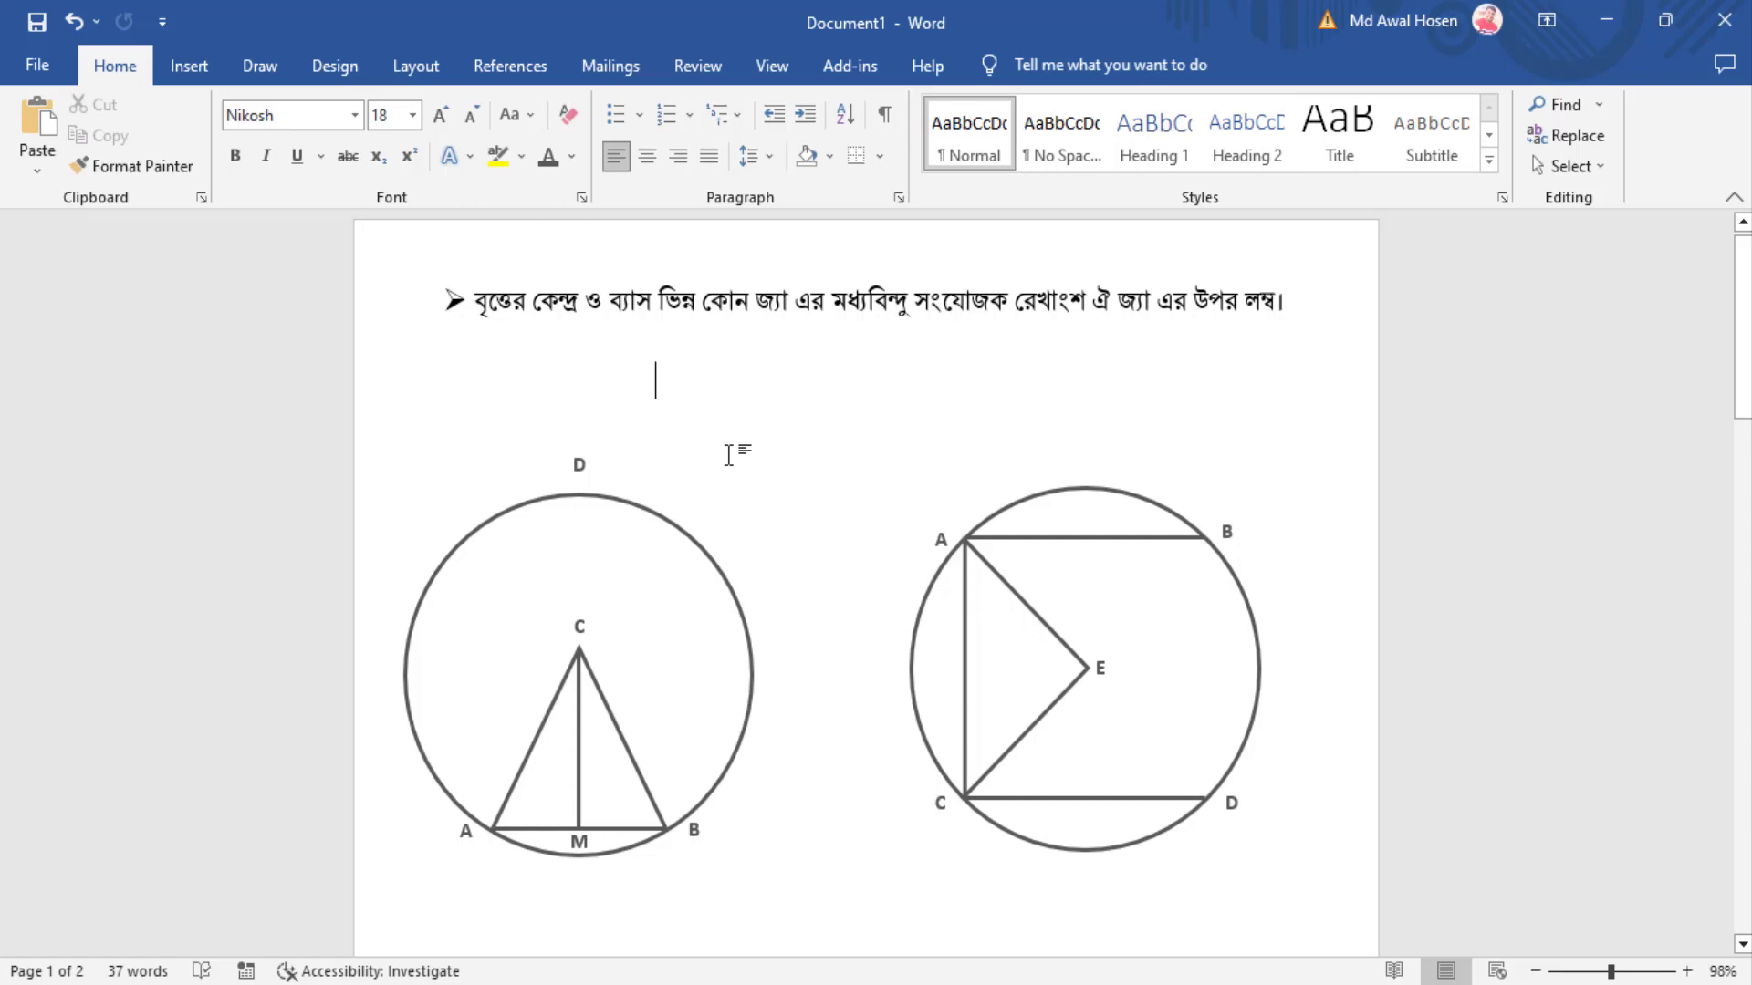
pyautogui.scroll(1, 757, 455)
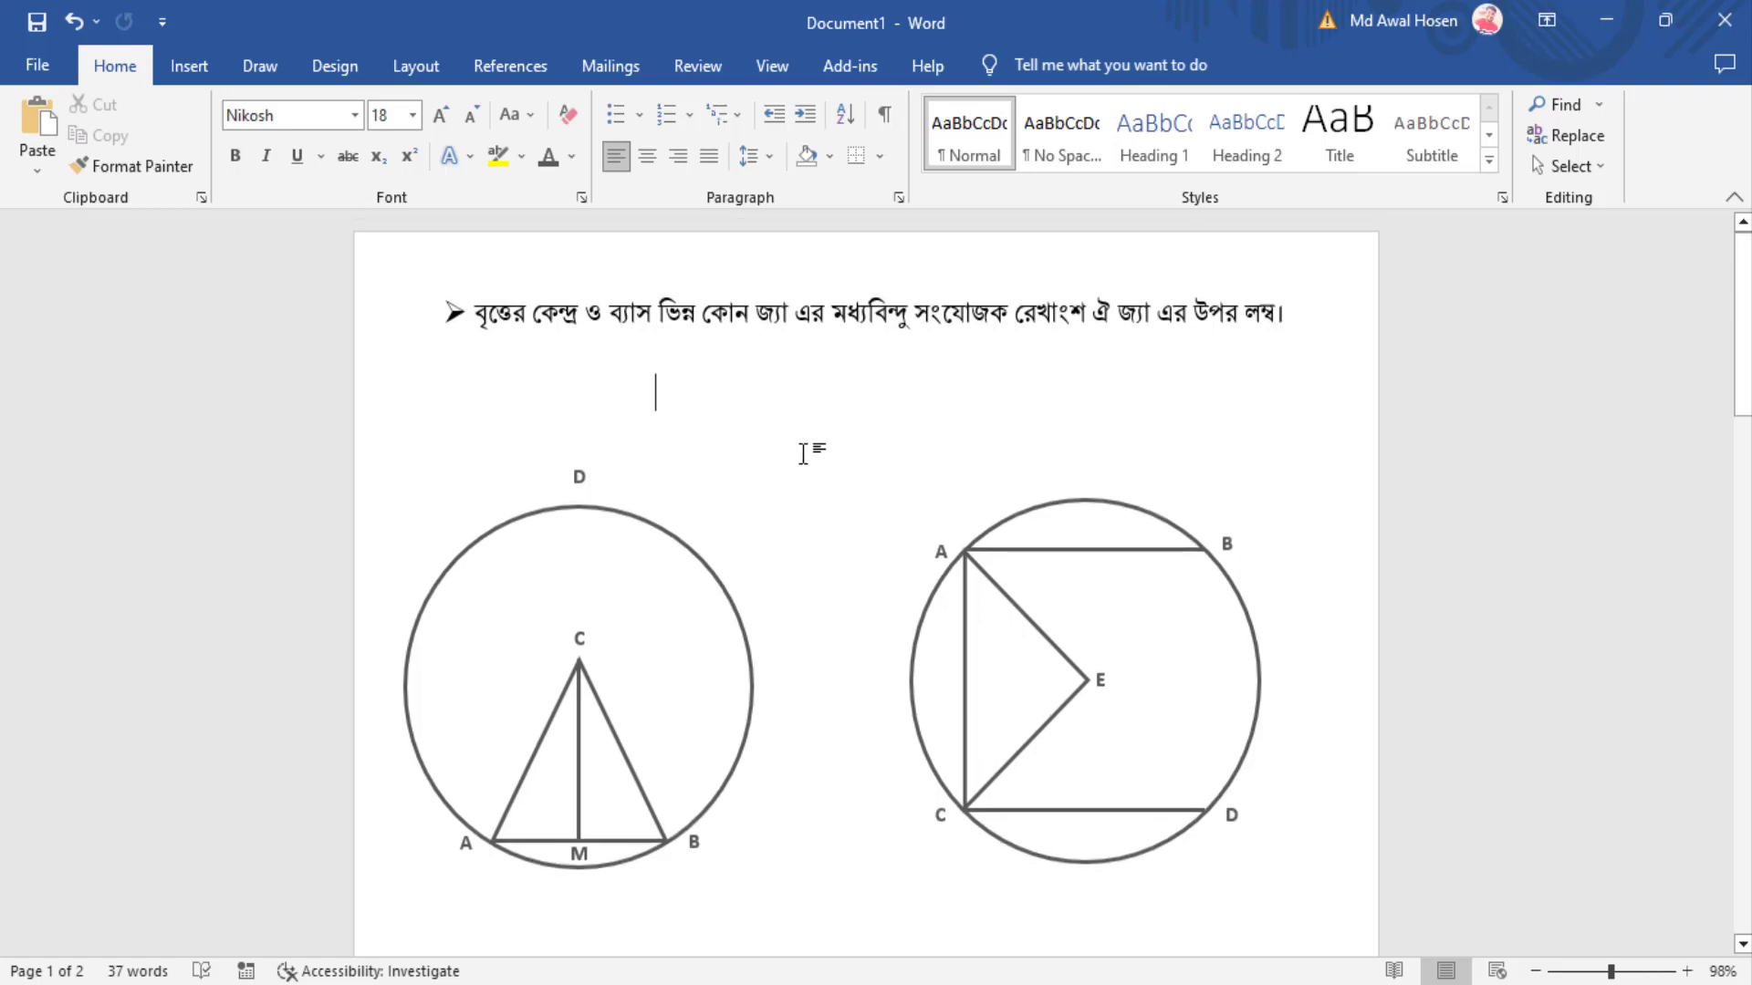
pyautogui.scroll(-1, 812, 434)
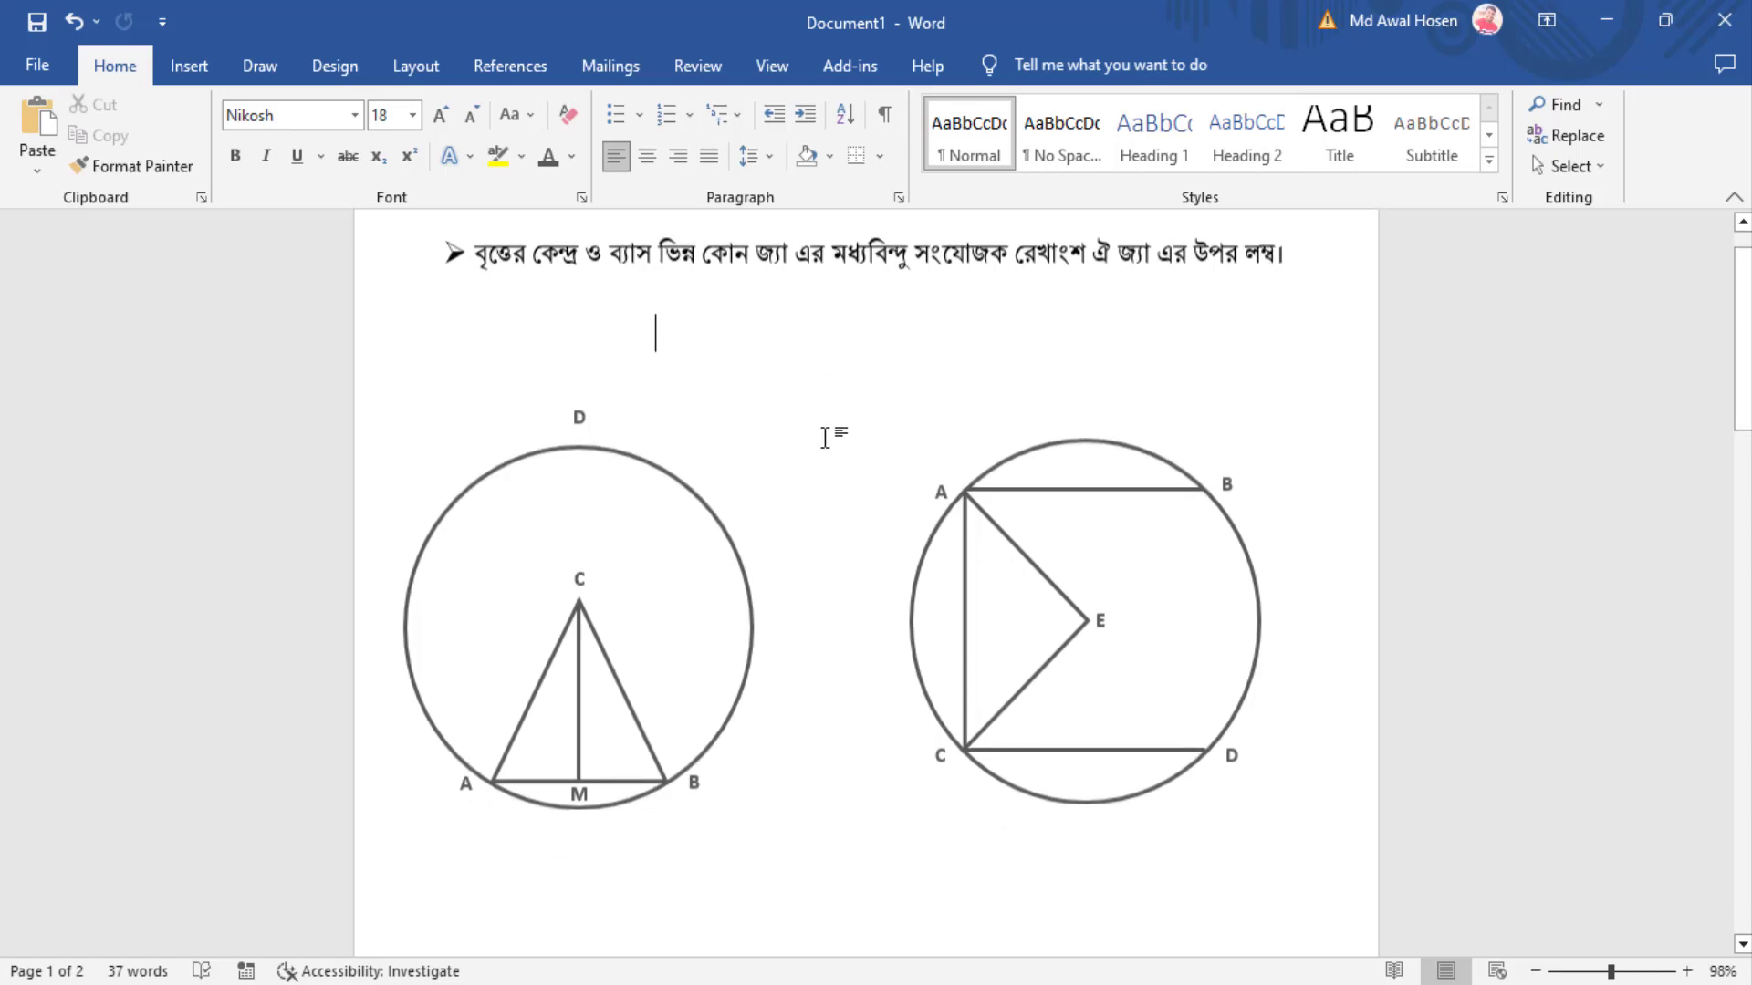
pyautogui.click(1019, 547)
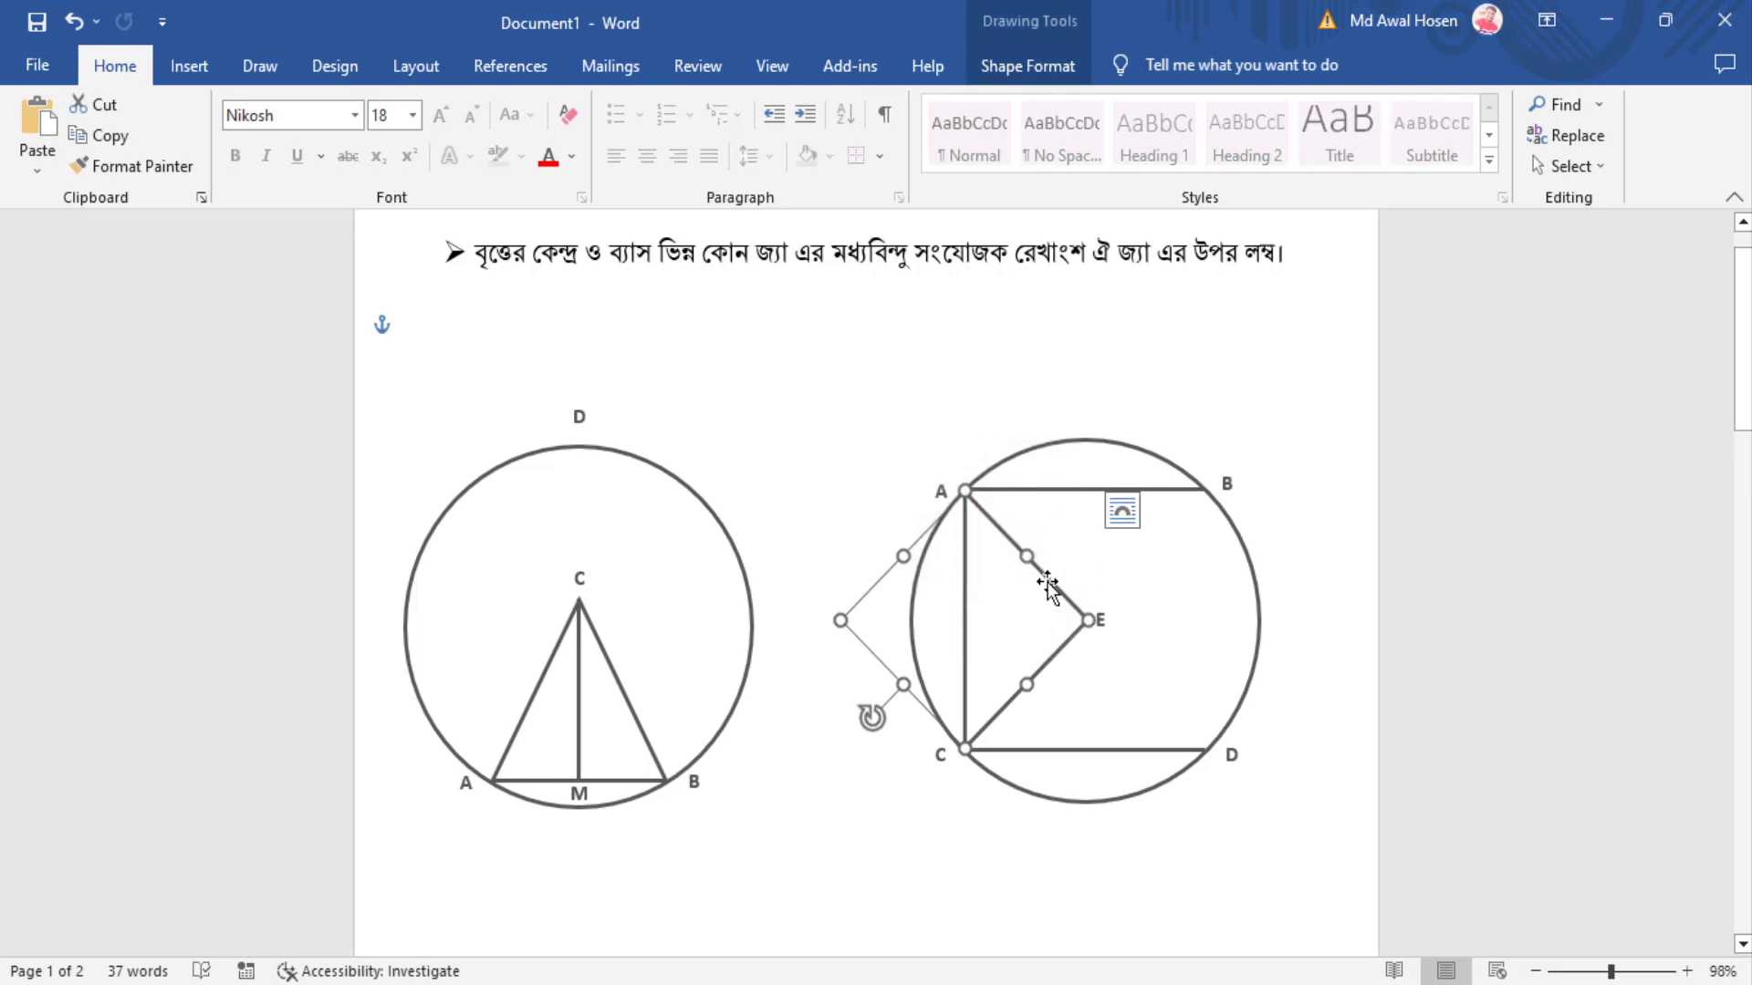
pyautogui.click(594, 629)
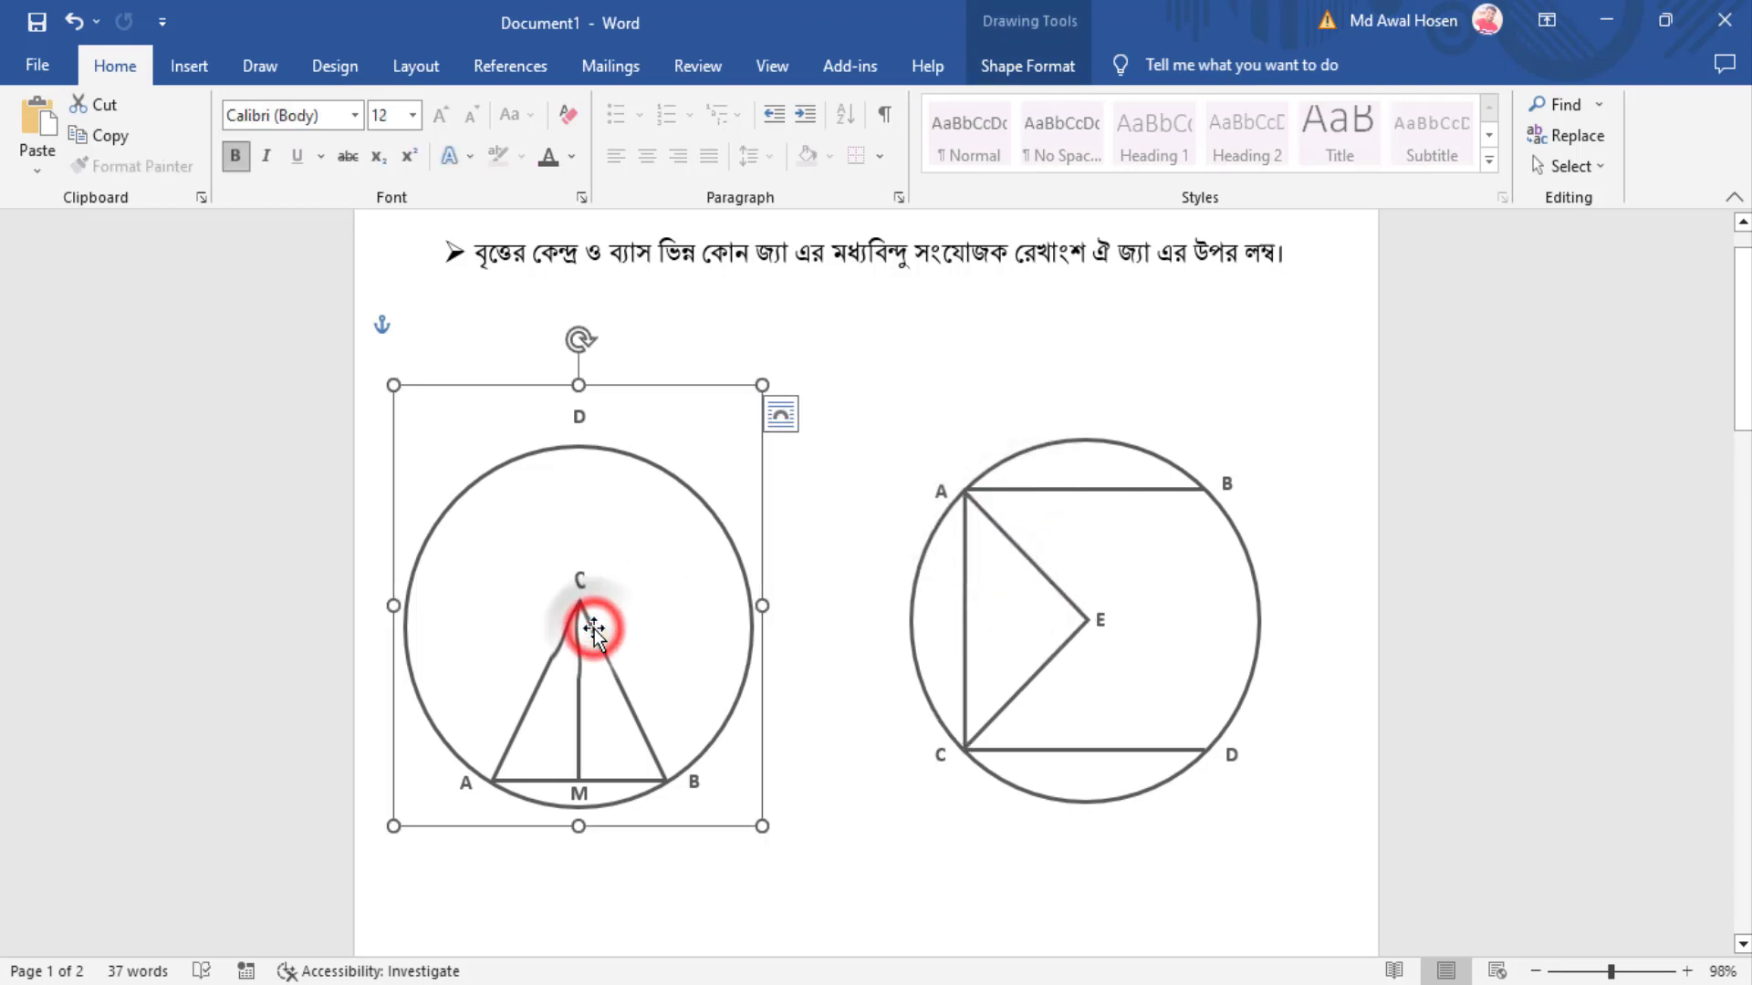
pyautogui.click(1058, 593)
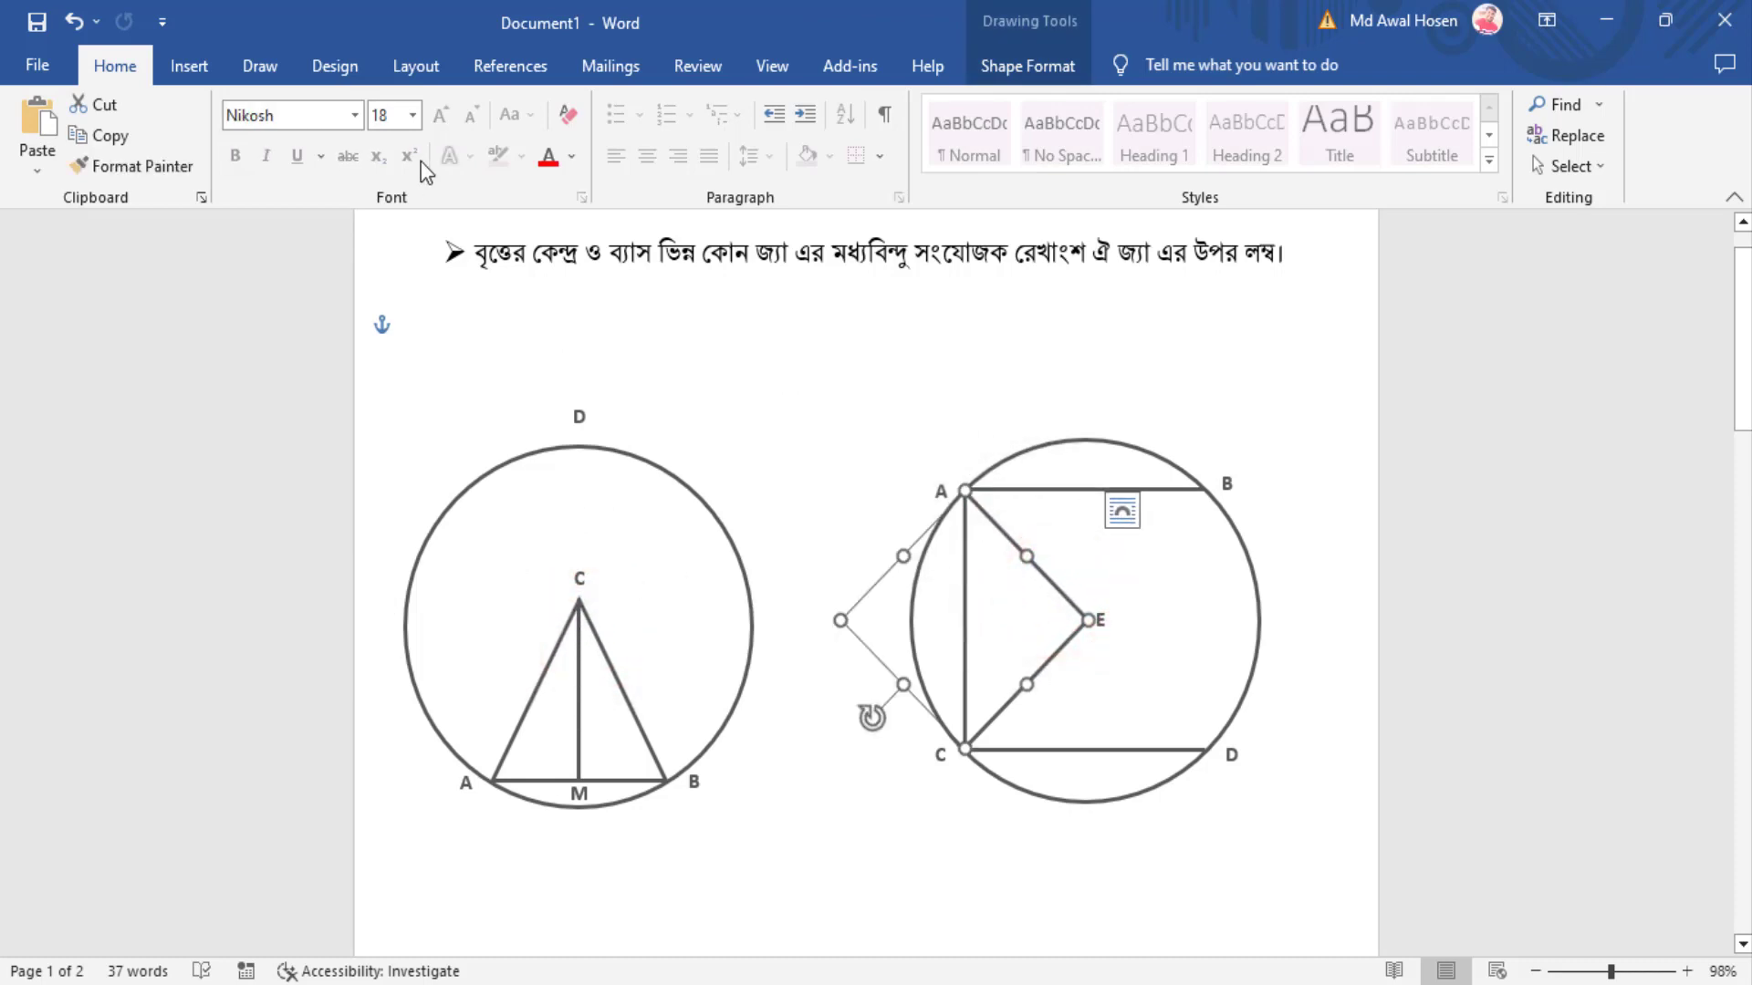
pyautogui.click(192, 66)
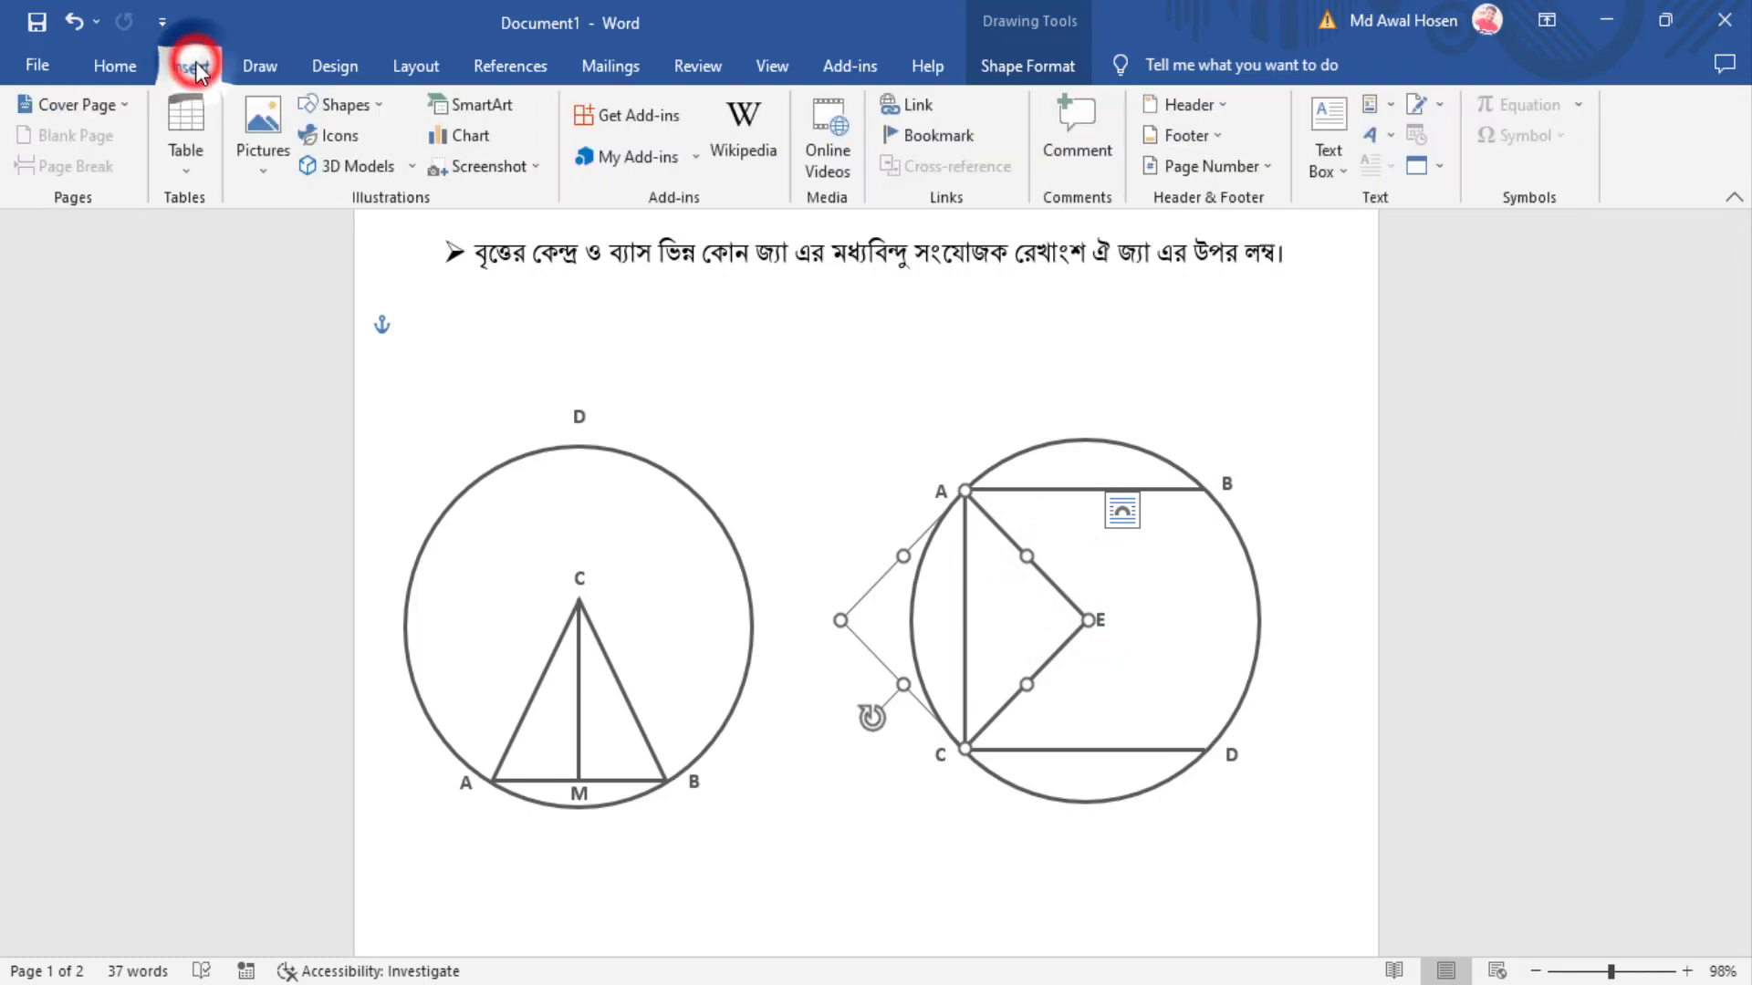
pyautogui.click(378, 104)
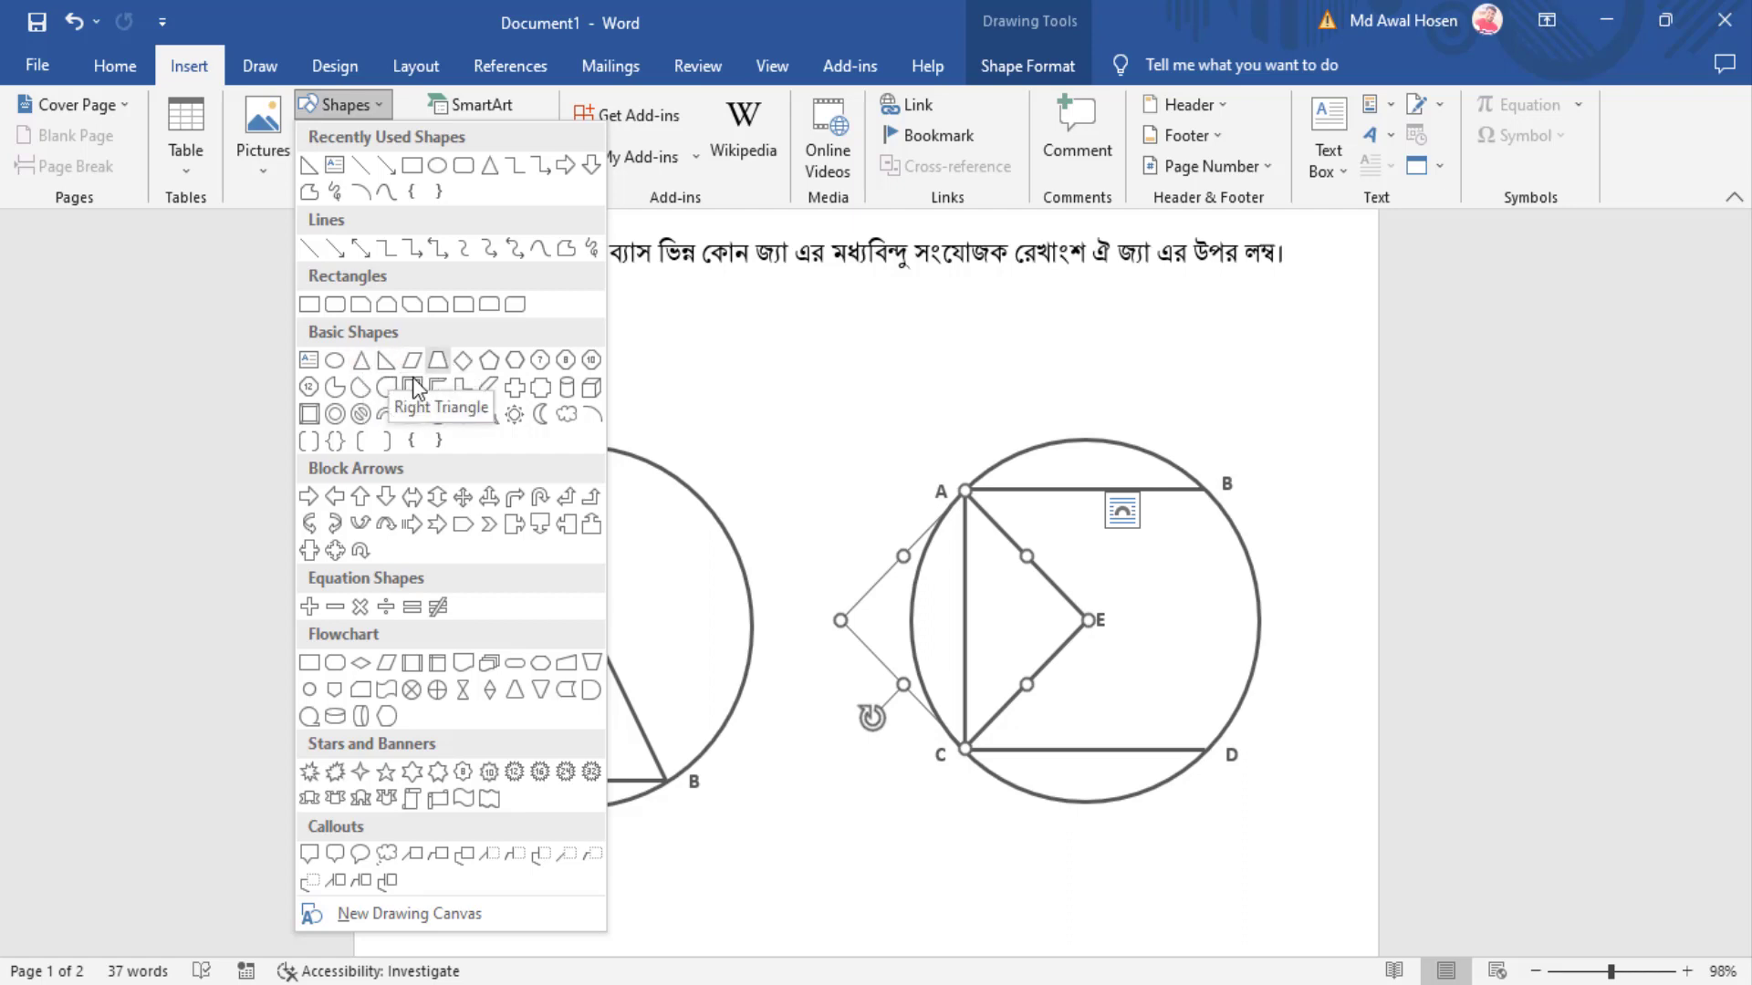
pyautogui.click(1357, 589)
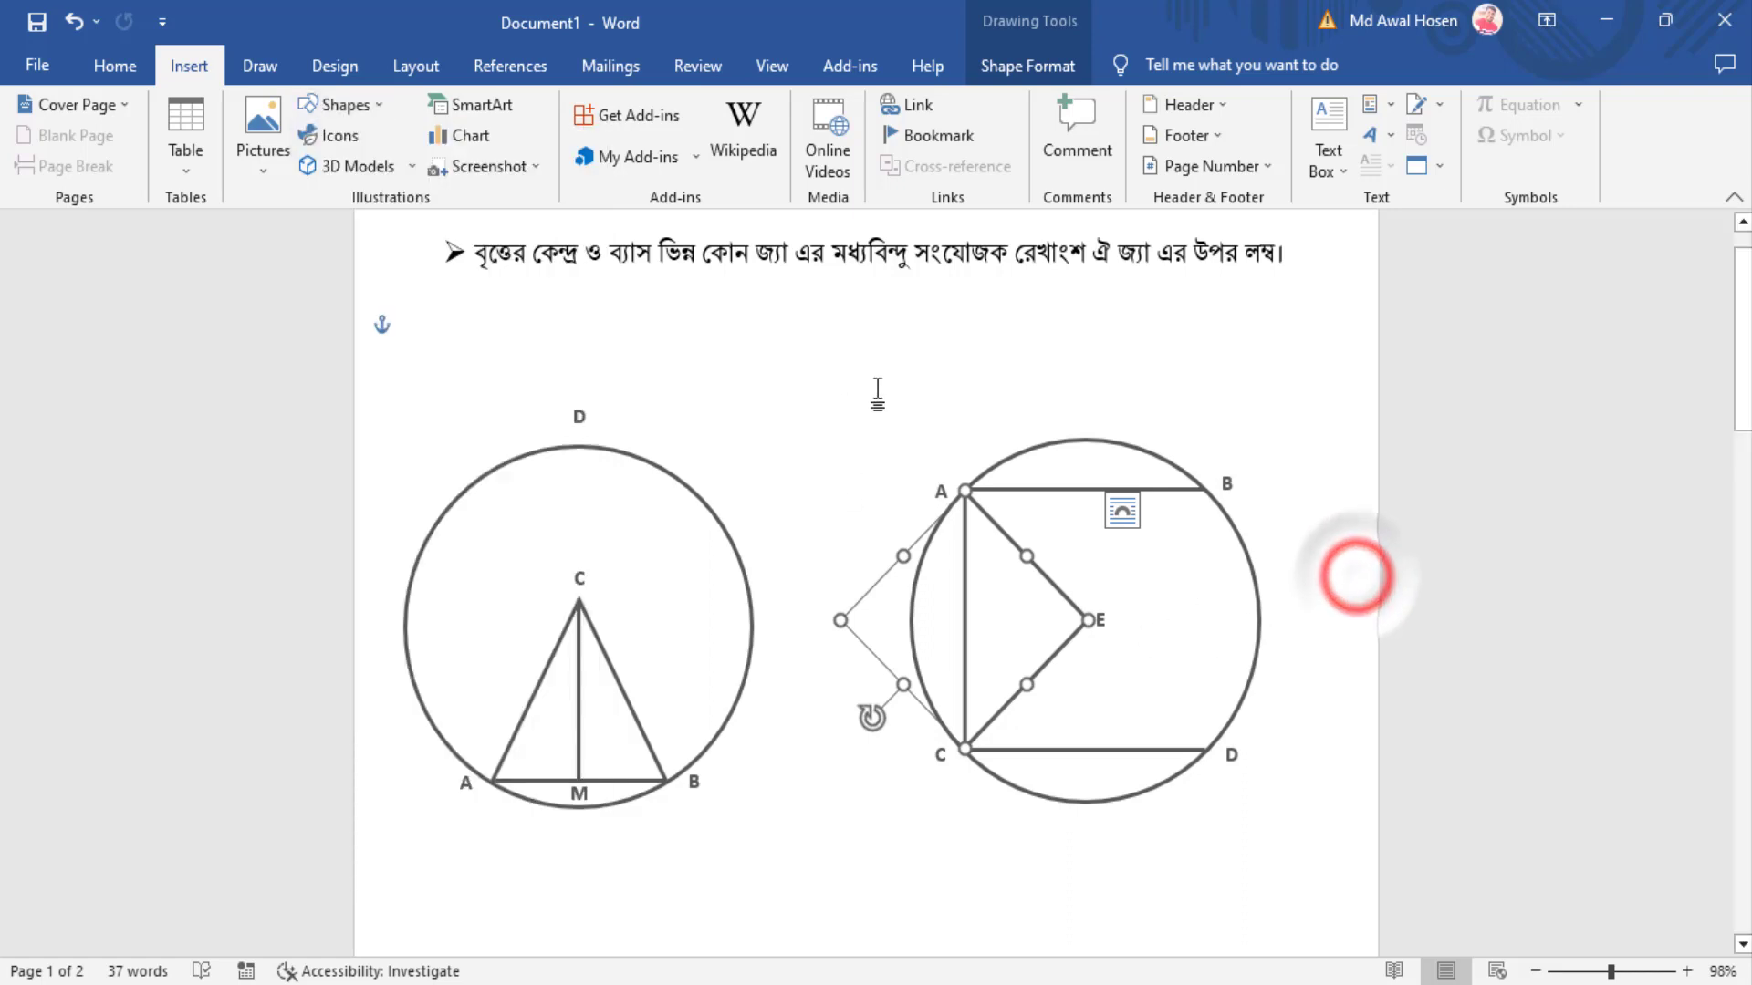
pyautogui.click(1152, 388)
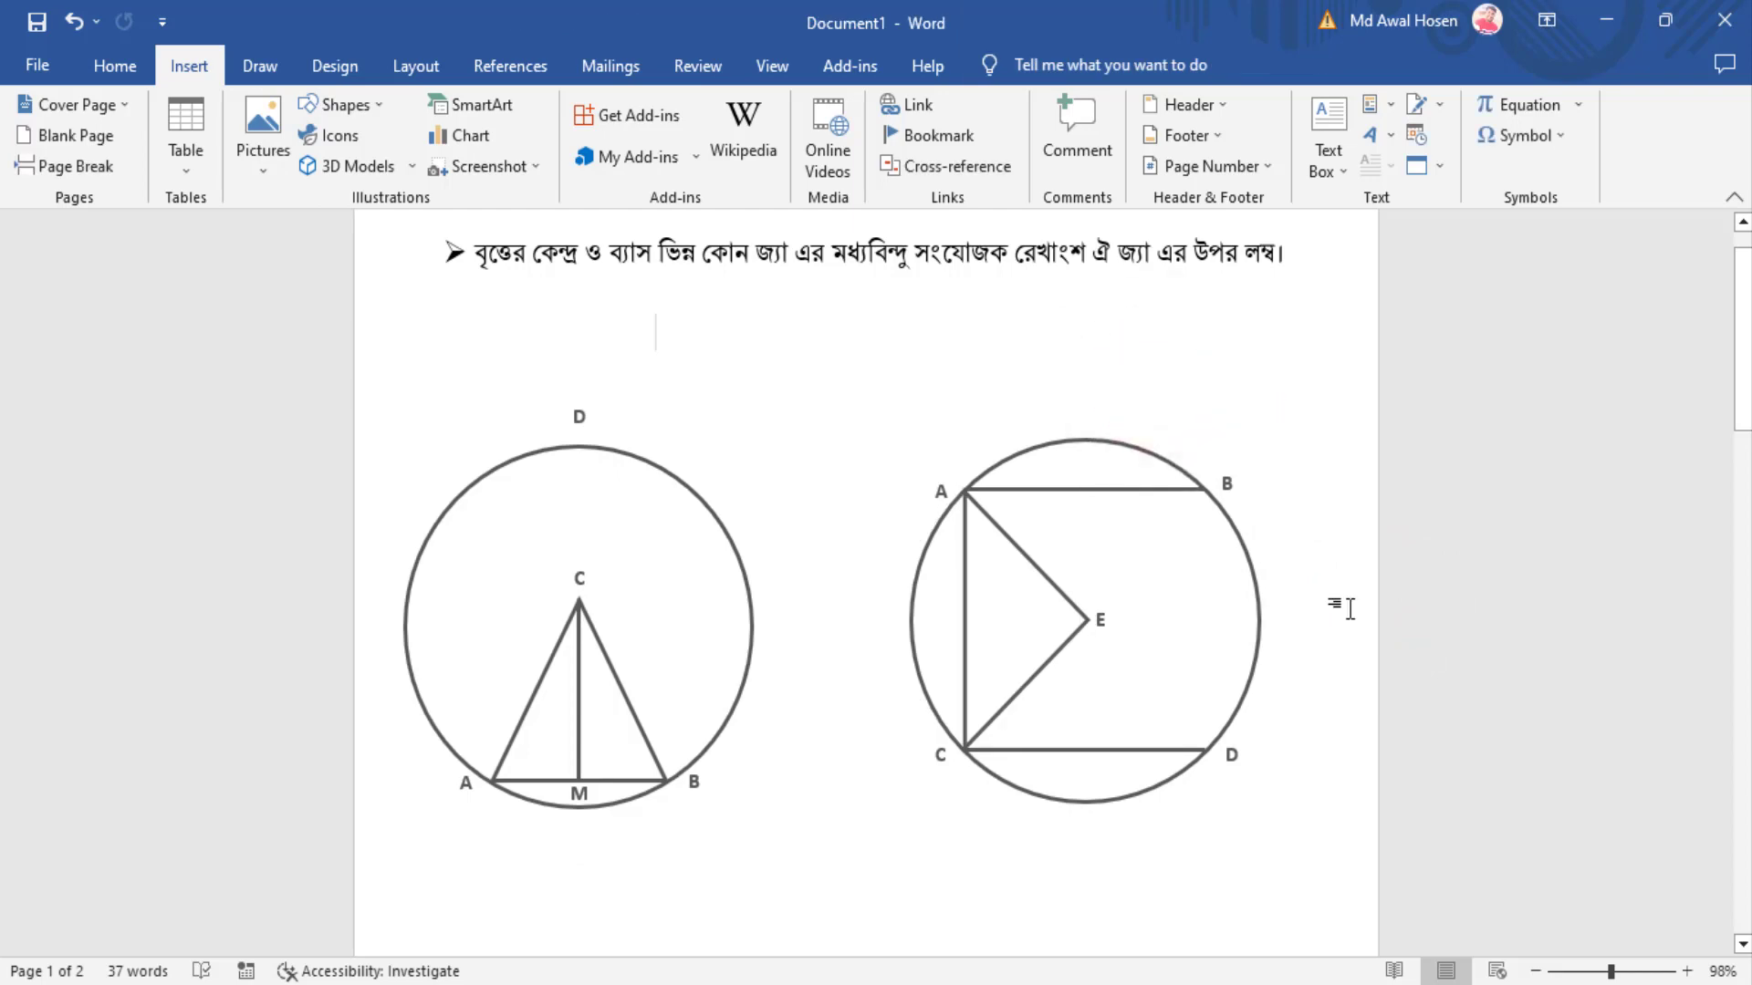